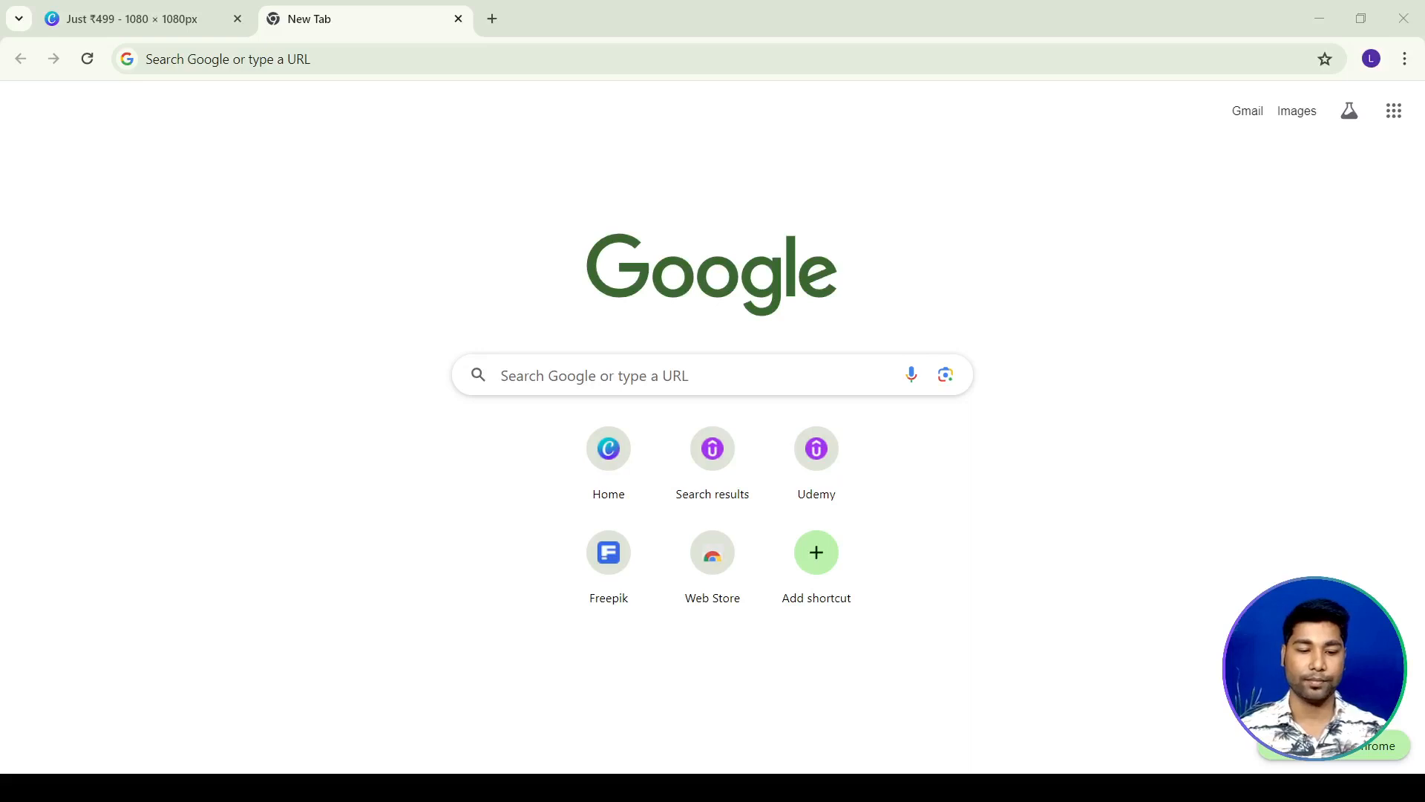
{"action": "key", "text": "alt+Tab"}
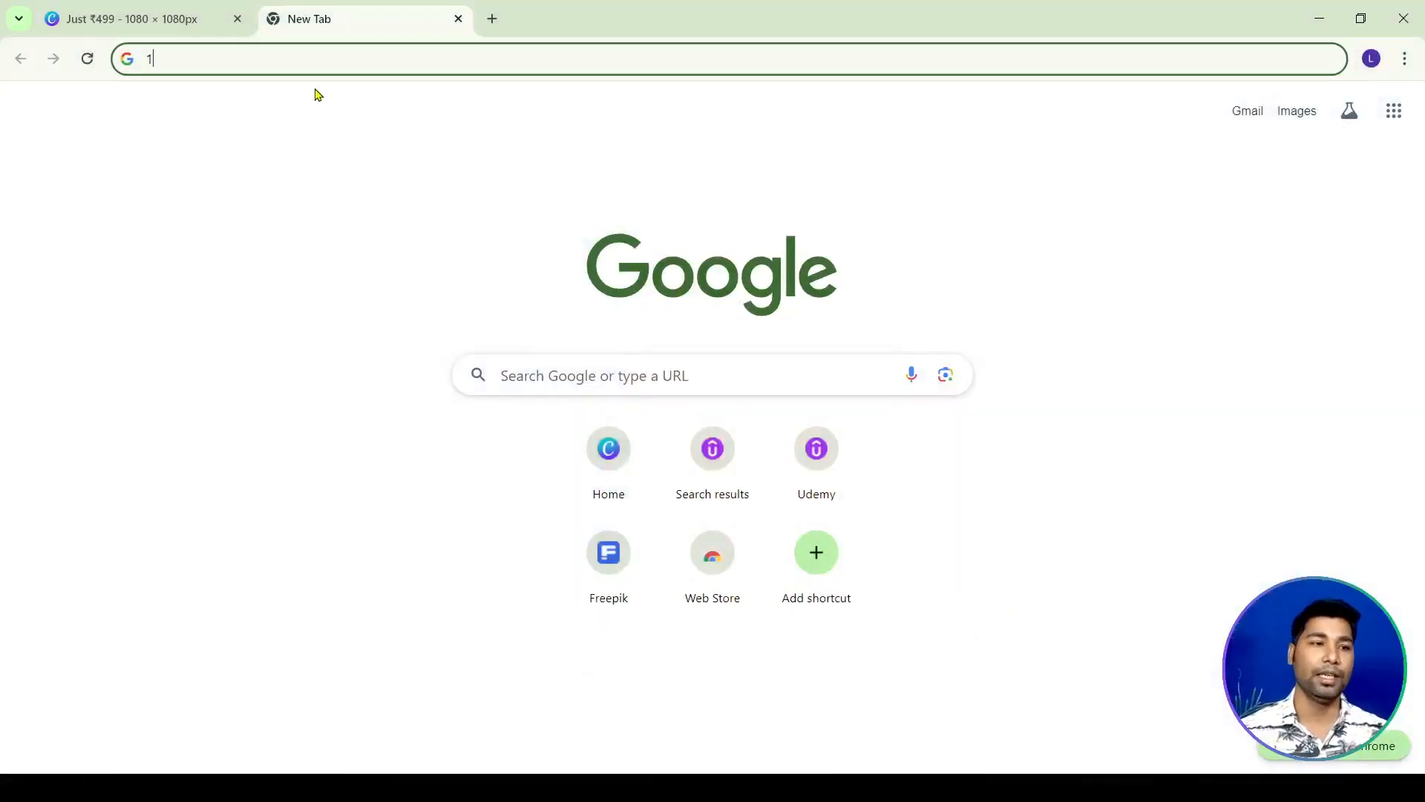
{"action": "key", "text": "BackSpace"}
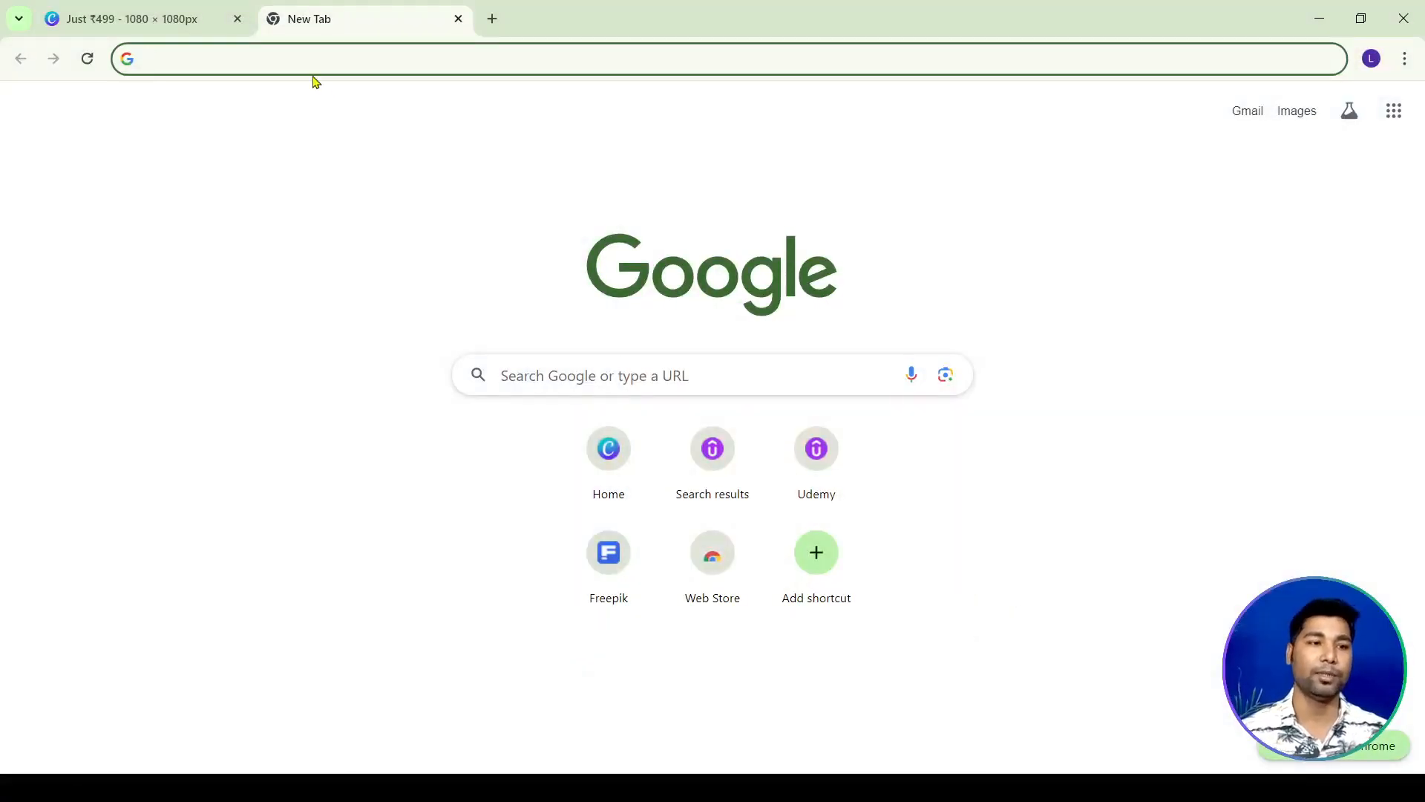
{"action": "left_click", "coordinate": [269, 188]}
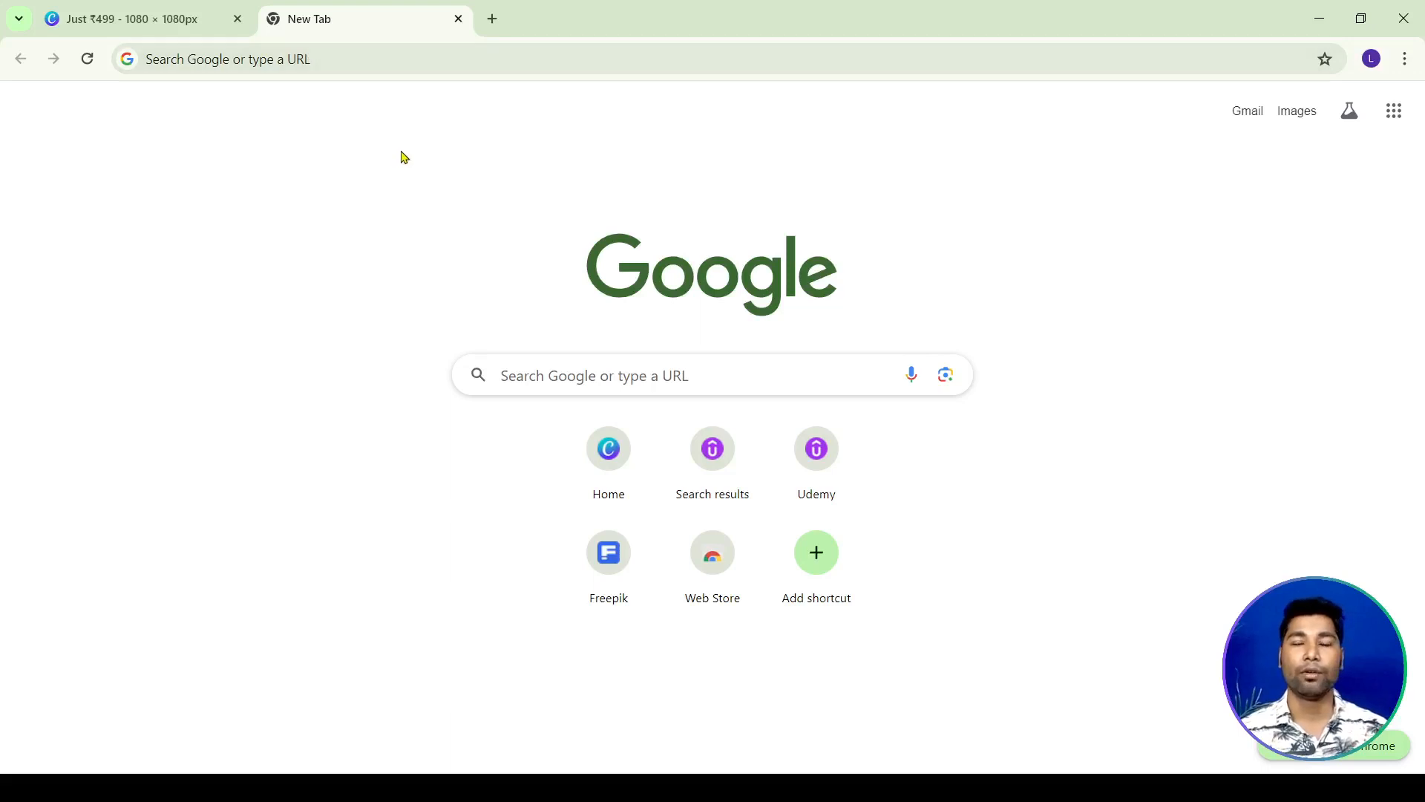
Open the canva.com home page in the empty browser tab.
{"action": "left_click", "coordinate": [340, 60]}
{"action": "type", "text": "c"}
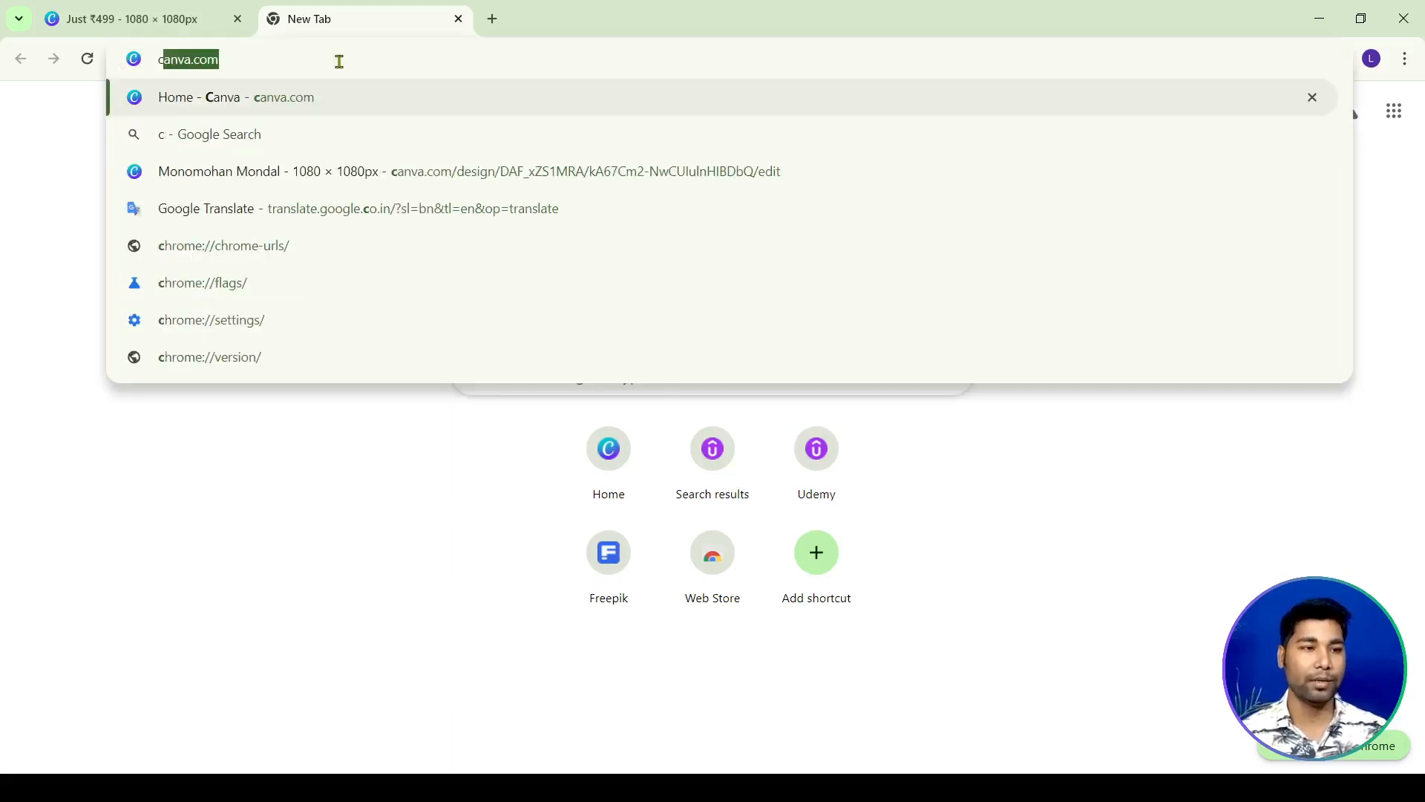
{"action": "type", "text": "anva.com"}
{"action": "key", "text": "Return"}
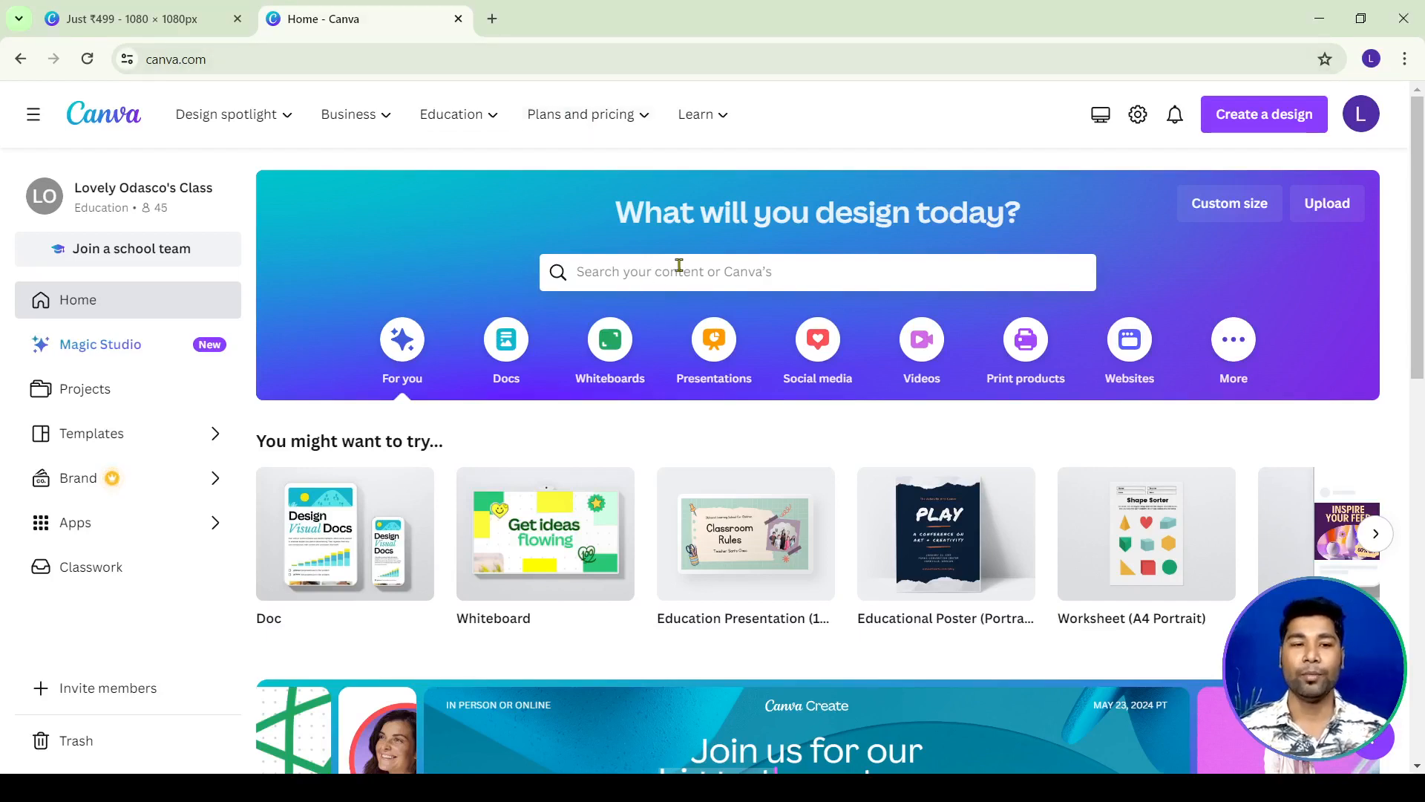
{"action": "left_click", "coordinate": [245, 59]}
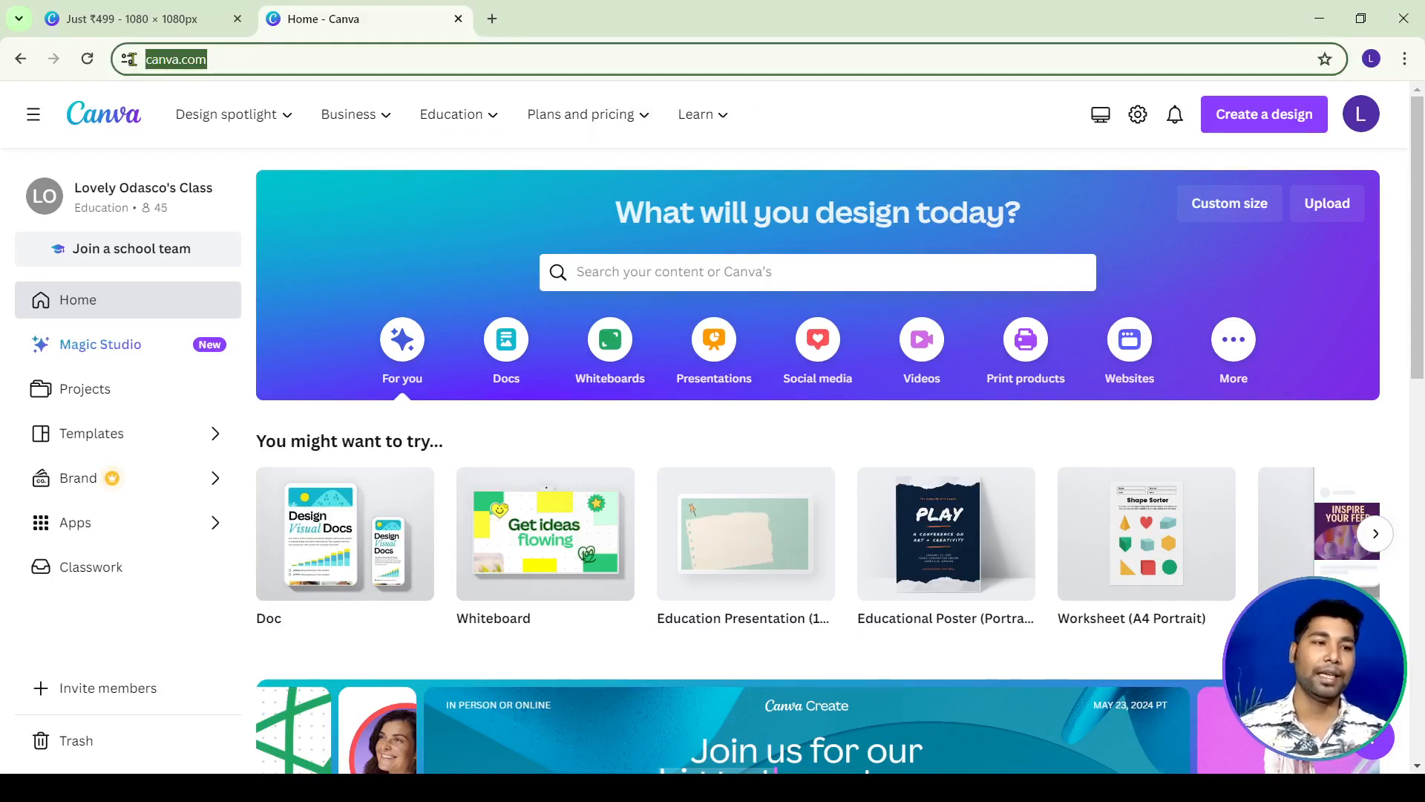
{"action": "left_click", "coordinate": [866, 112]}
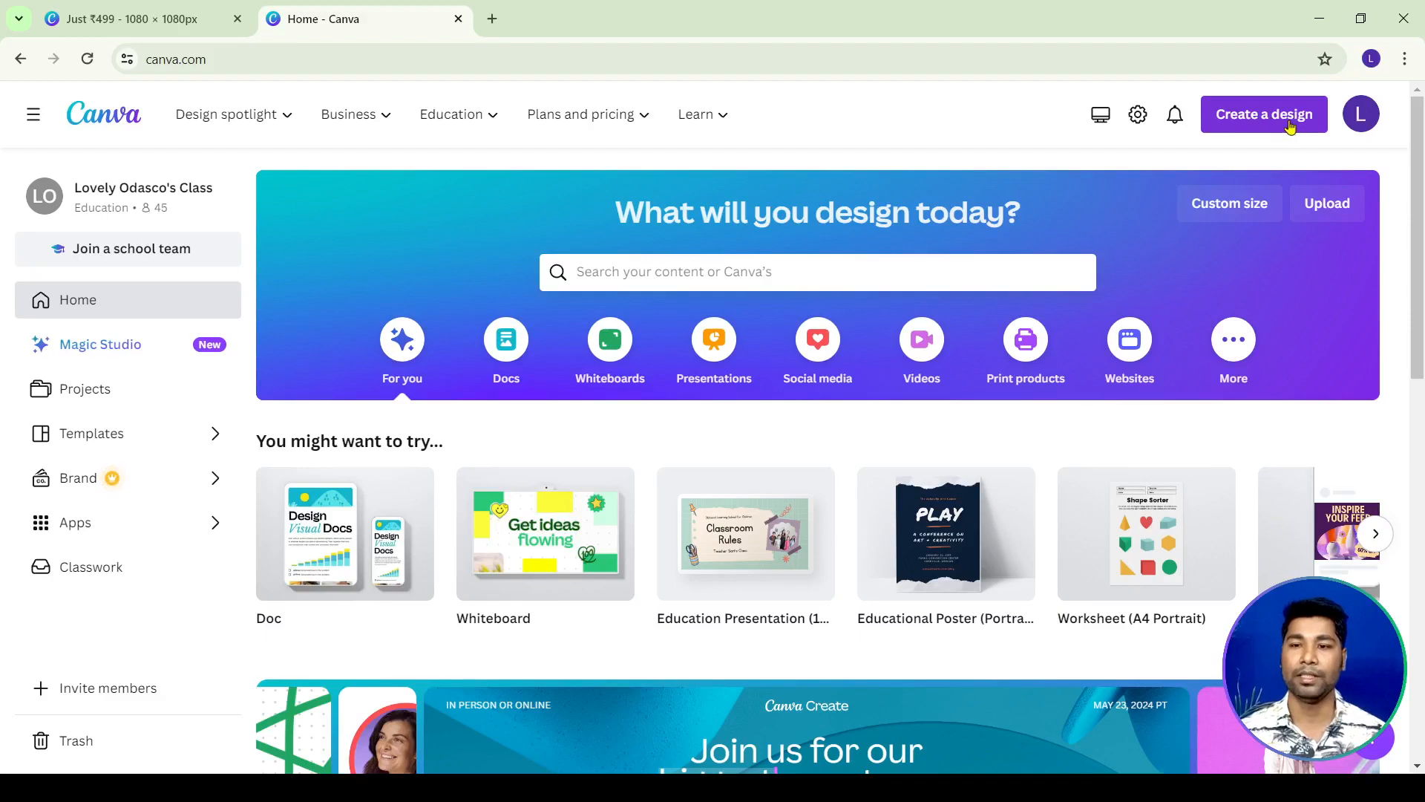
Start creating a new design with a custom size instead of one of the preset formats.
{"action": "left_click", "coordinate": [1255, 127]}
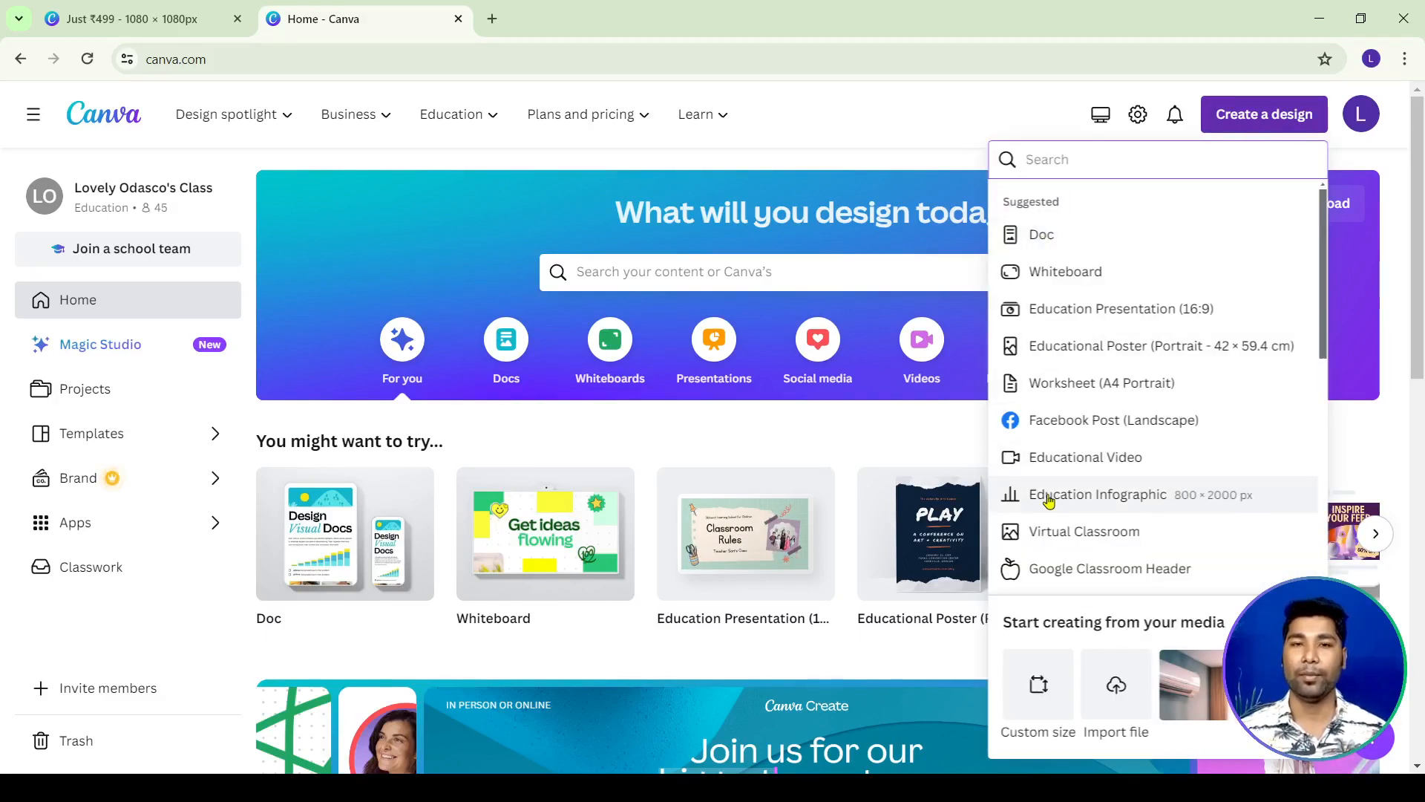
{"action": "scroll", "coordinate": [1082, 349], "scroll_direction": "down", "scroll_amount": 4}
{"action": "scroll", "coordinate": [1078, 457], "scroll_direction": "down", "scroll_amount": 4}
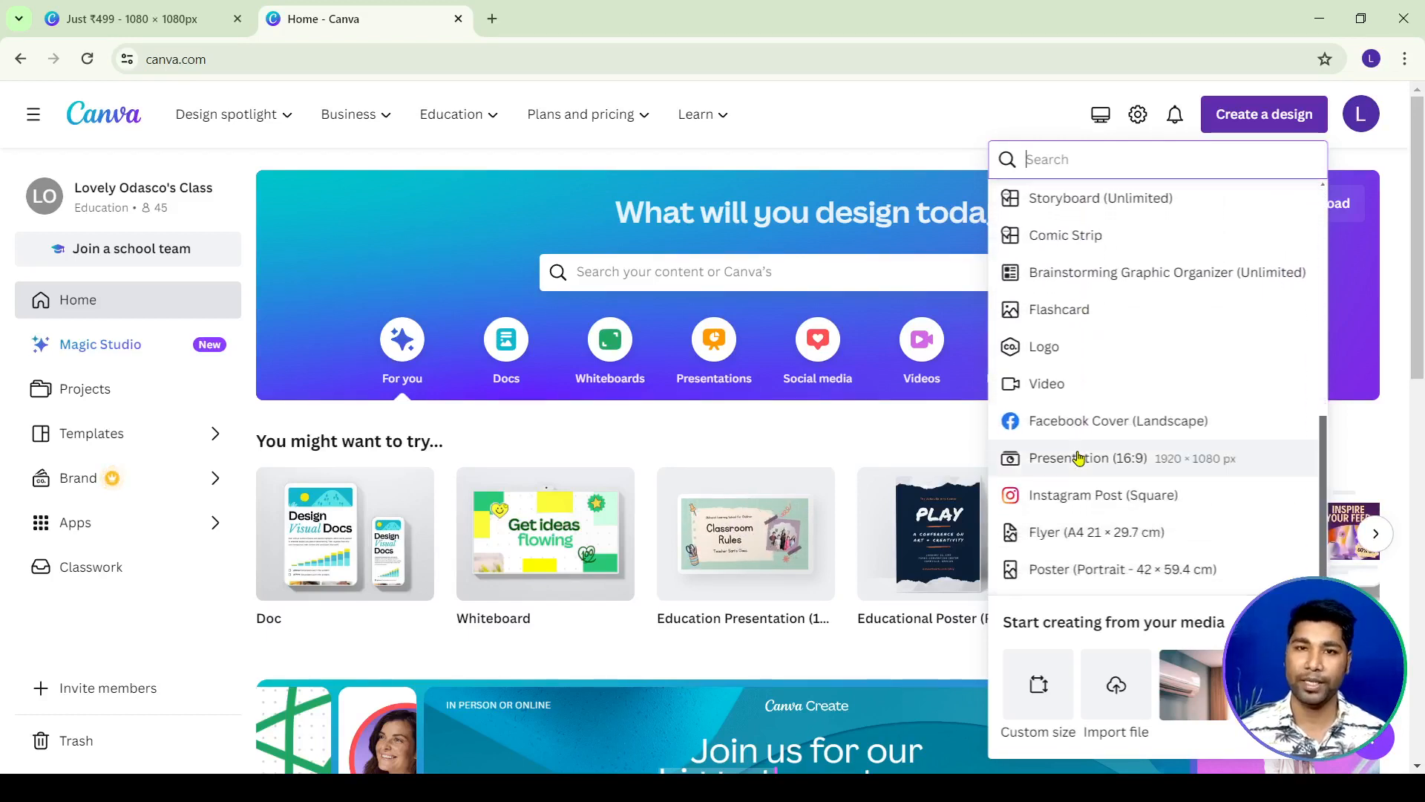
{"action": "scroll", "coordinate": [1078, 458], "scroll_direction": "down", "scroll_amount": 2}
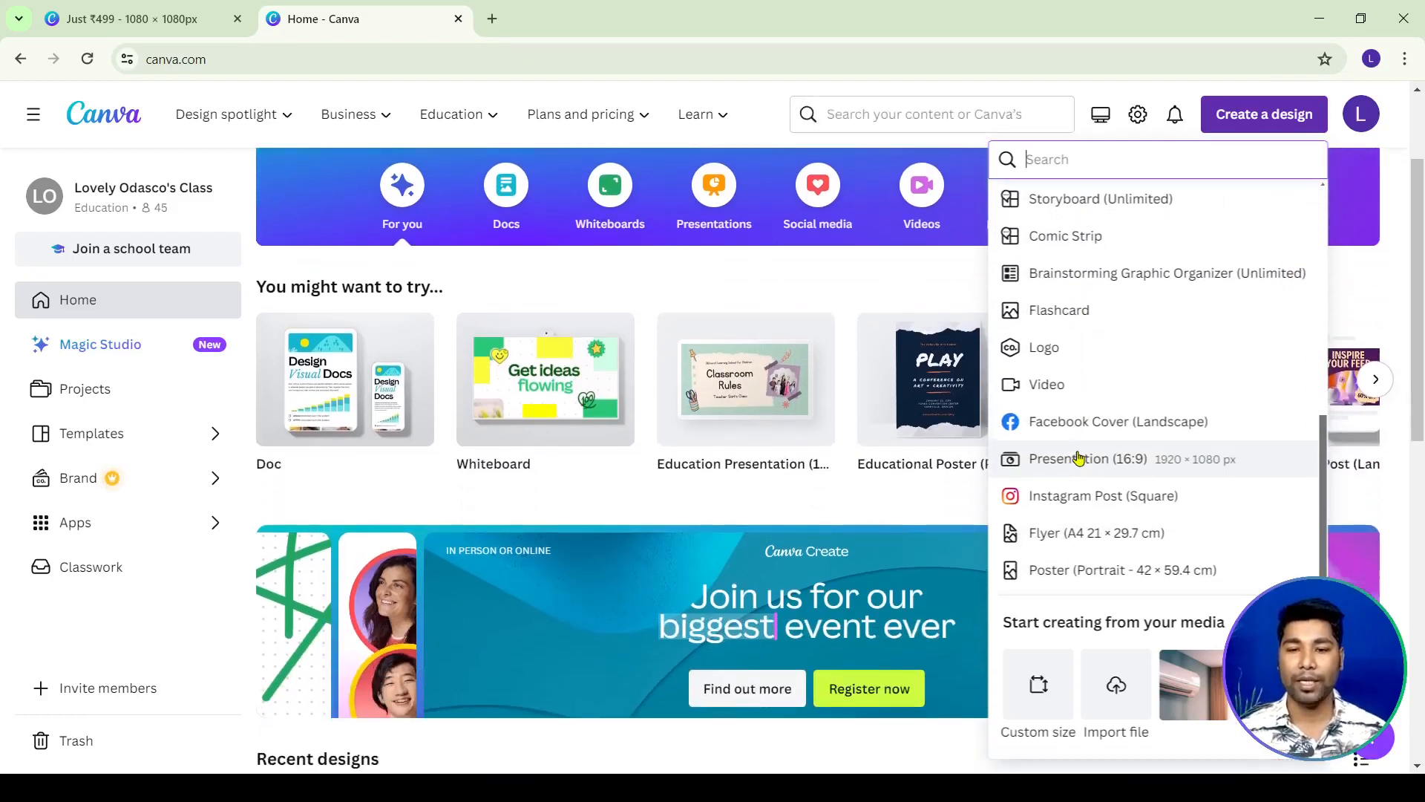
{"action": "scroll", "coordinate": [1077, 458], "scroll_direction": "up", "scroll_amount": 1}
{"action": "scroll", "coordinate": [919, 507], "scroll_direction": "up", "scroll_amount": 2}
{"action": "scroll", "coordinate": [1117, 480], "scroll_direction": "down", "scroll_amount": 1}
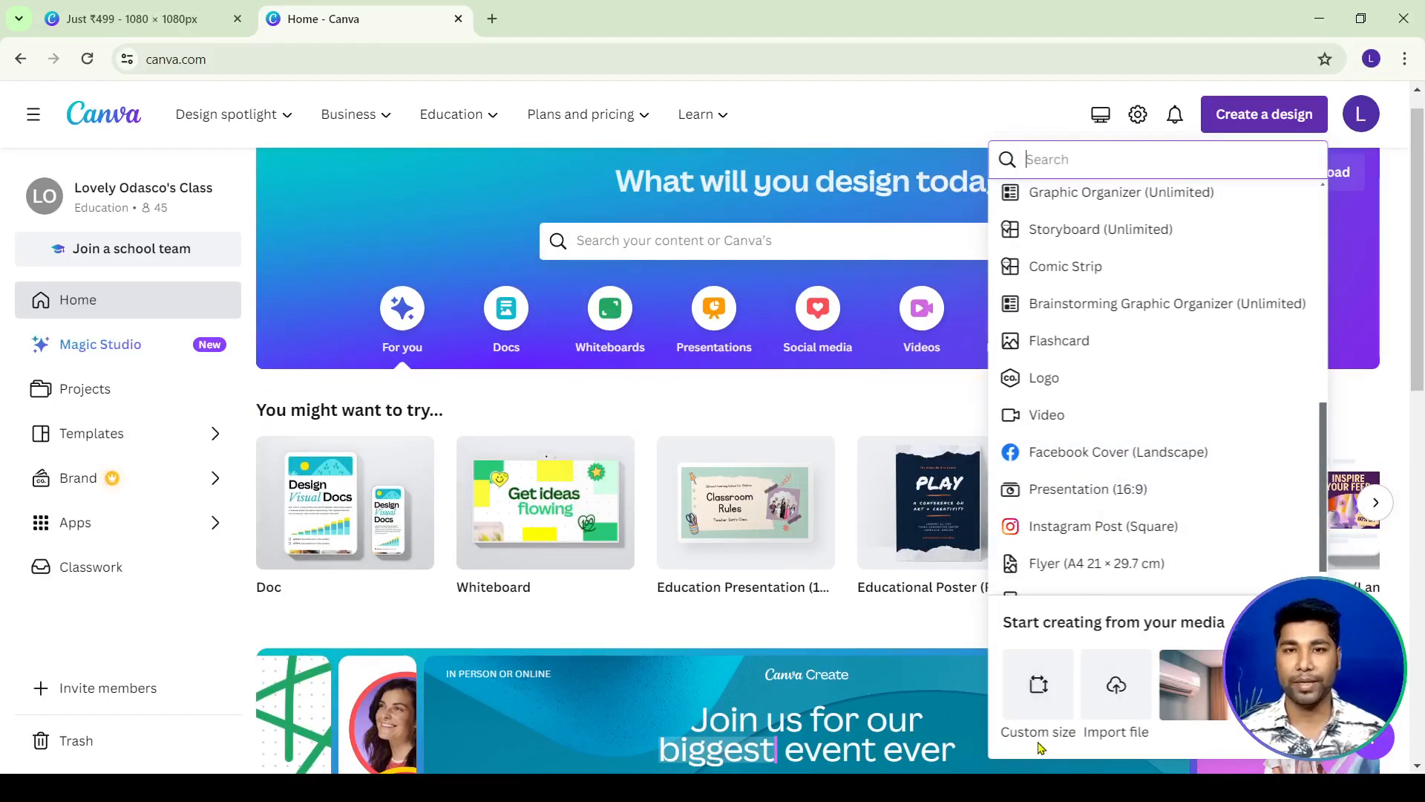
{"action": "left_click", "coordinate": [1027, 684]}
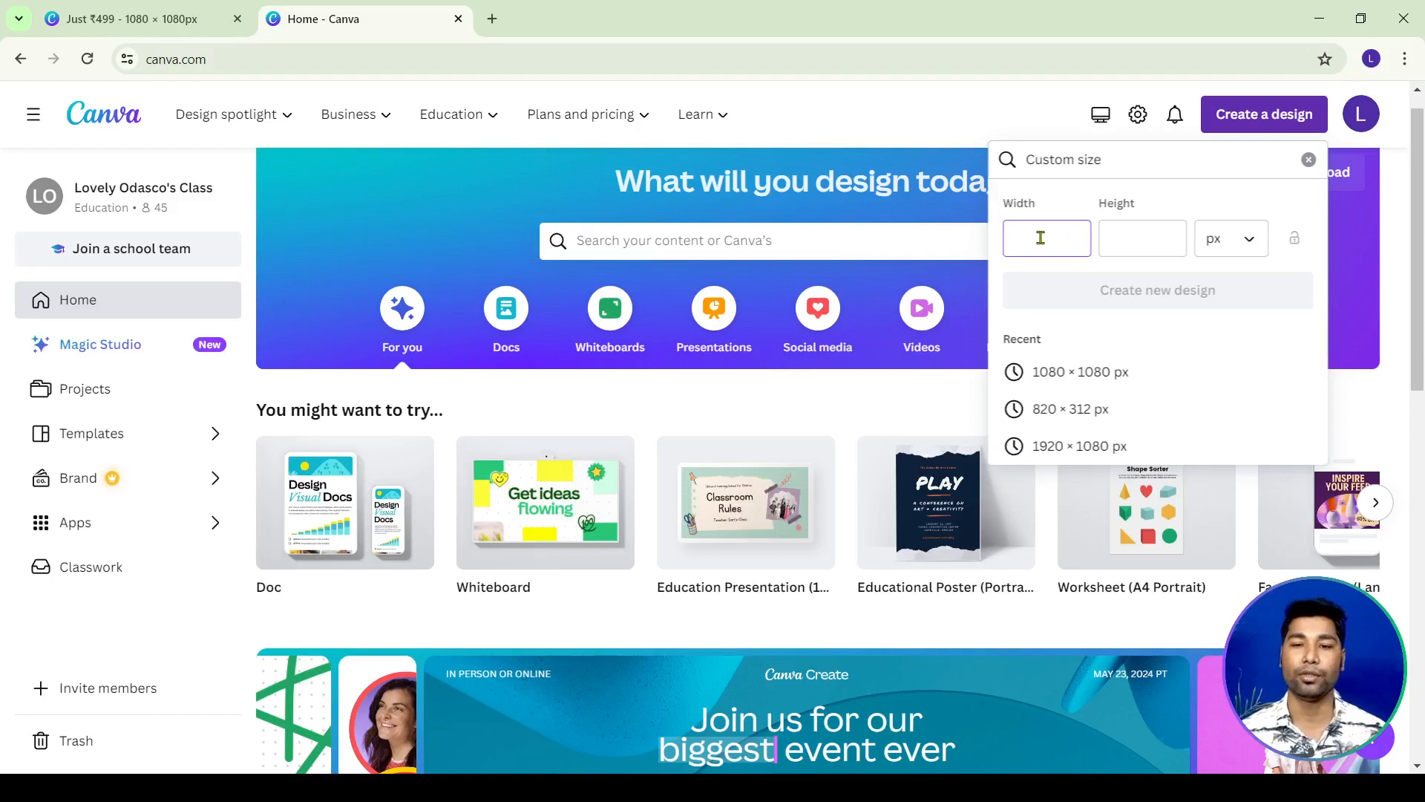
Set the custom size to 1080 wide by 1080 high in px and create the new design.
{"action": "left_click", "coordinate": [1145, 239]}
{"action": "left_click", "coordinate": [1046, 240]}
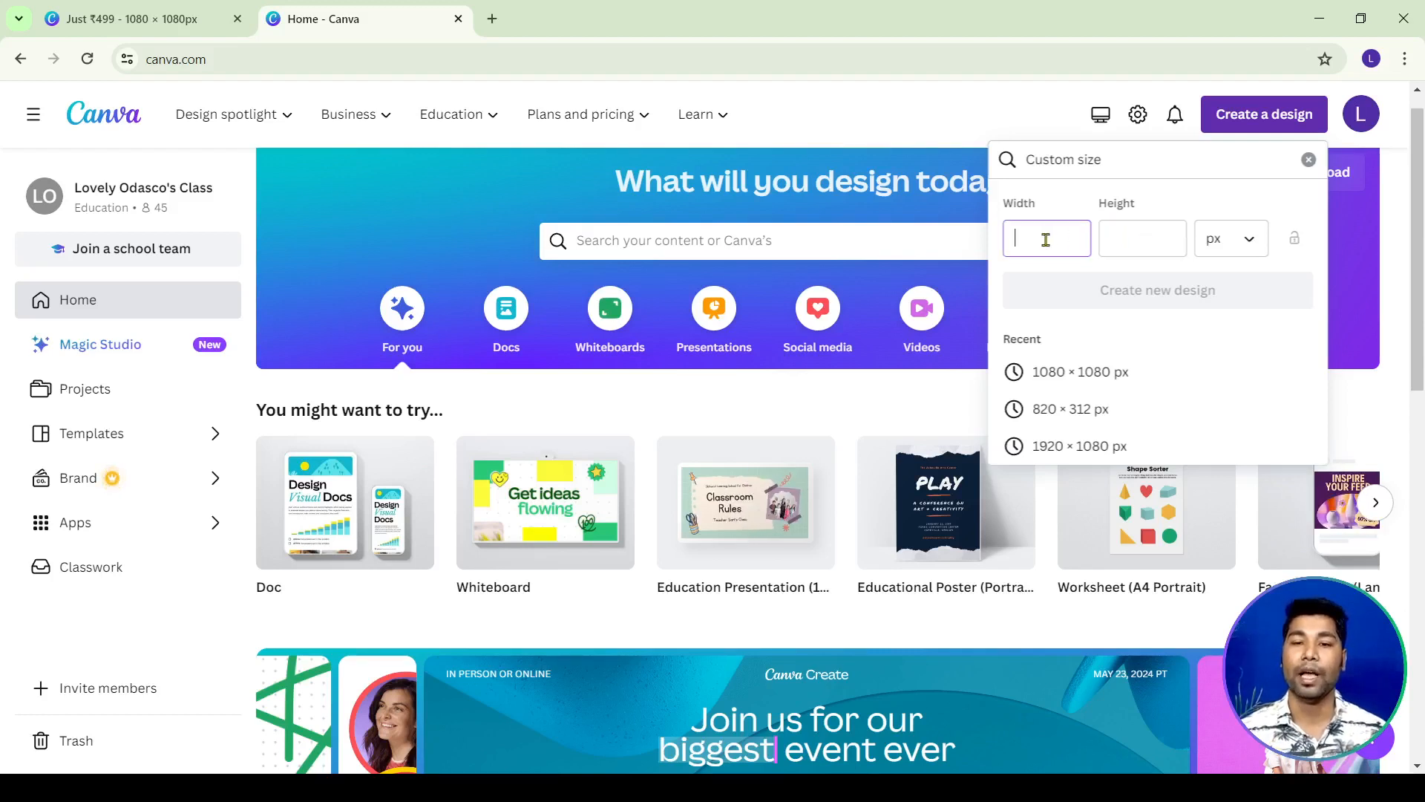
{"action": "type", "text": "1080"}
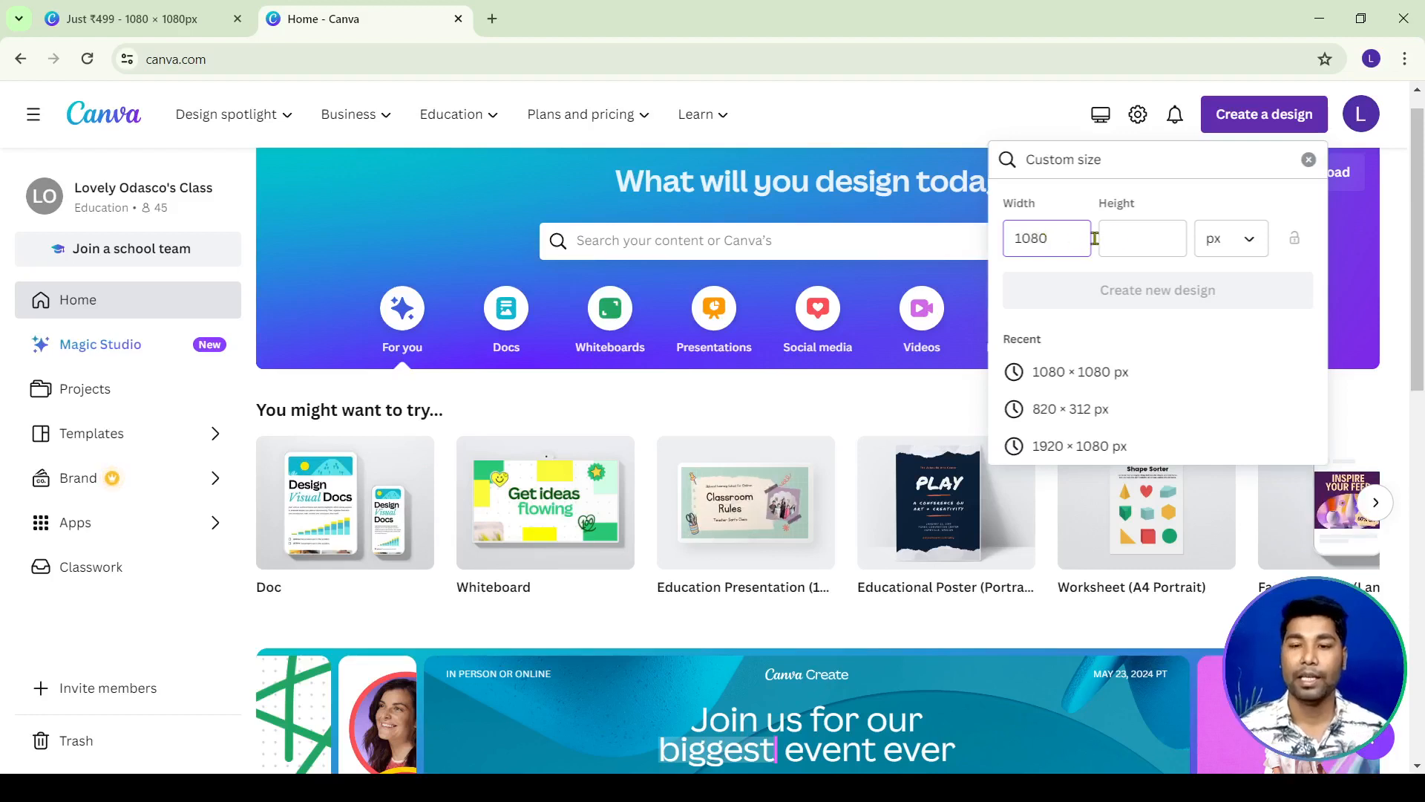
{"action": "left_click", "coordinate": [1130, 238]}
{"action": "type", "text": "1080"}
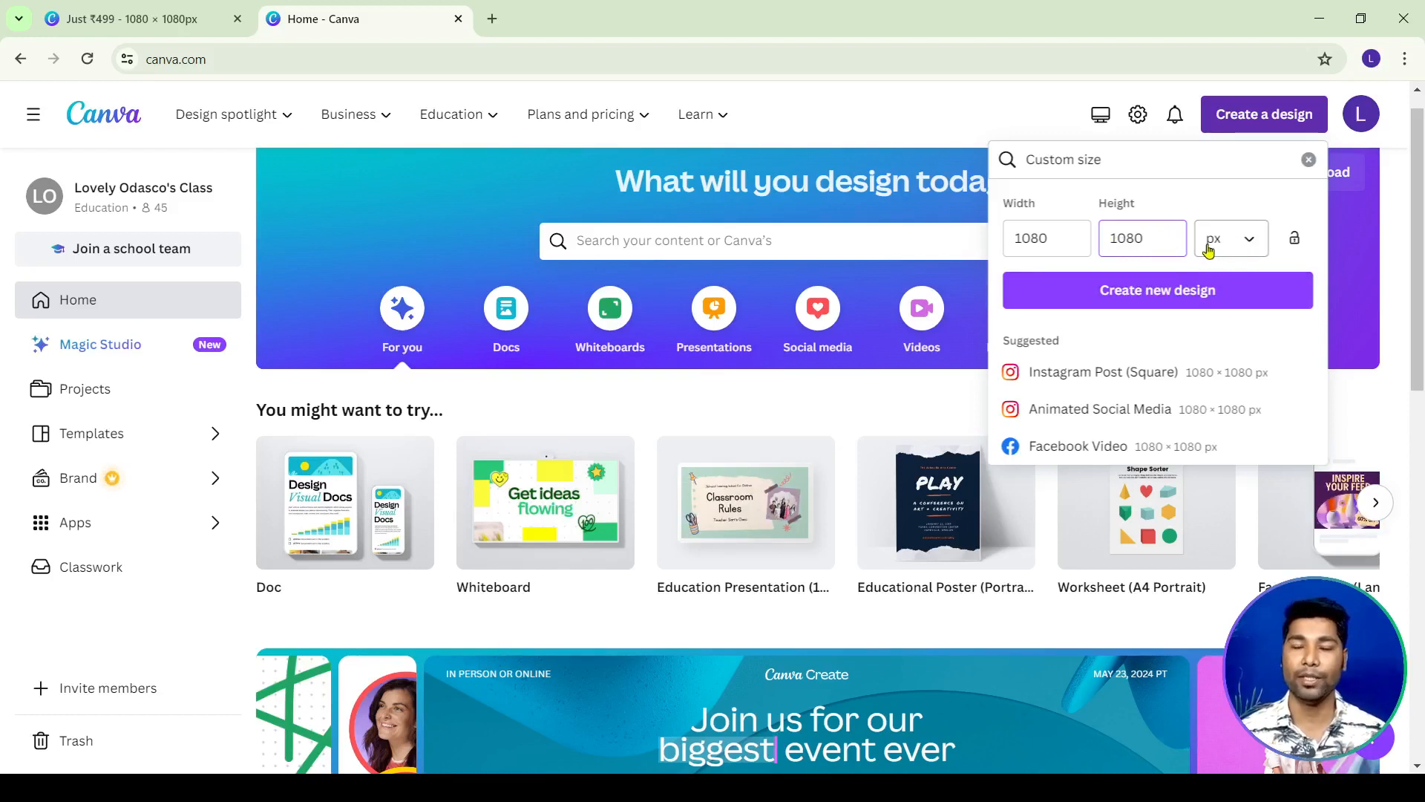
{"action": "left_click", "coordinate": [1250, 250]}
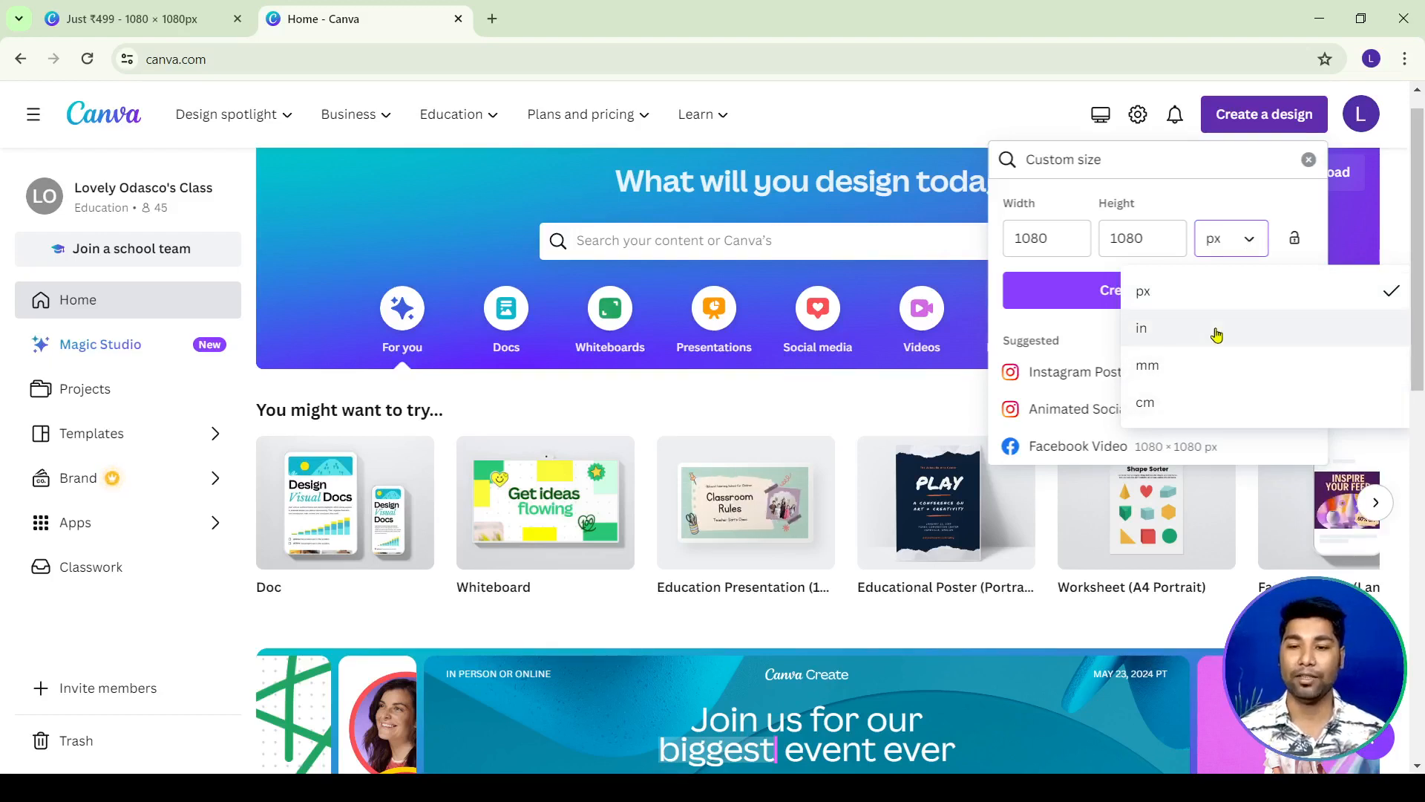
{"action": "left_click", "coordinate": [1185, 299]}
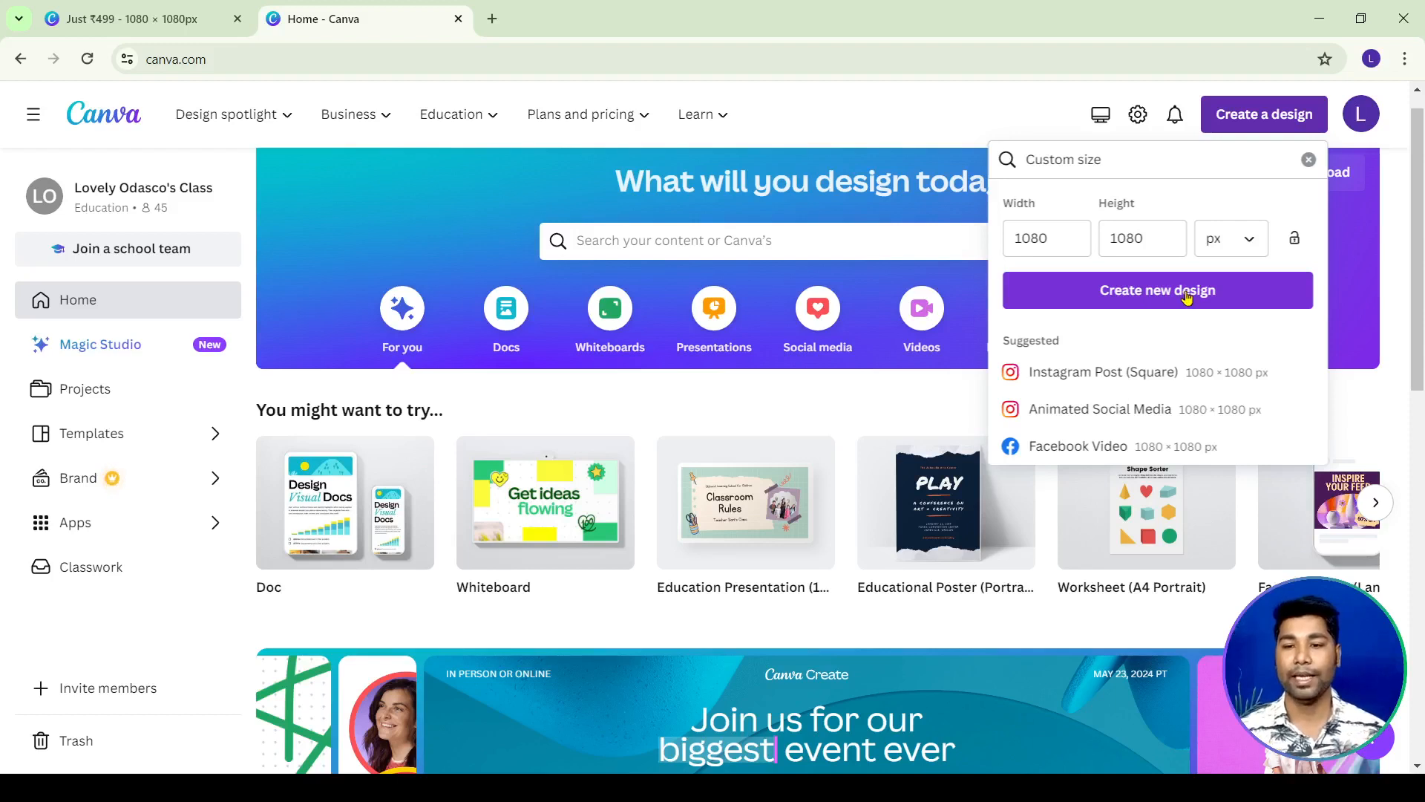
{"action": "left_click", "coordinate": [1158, 304]}
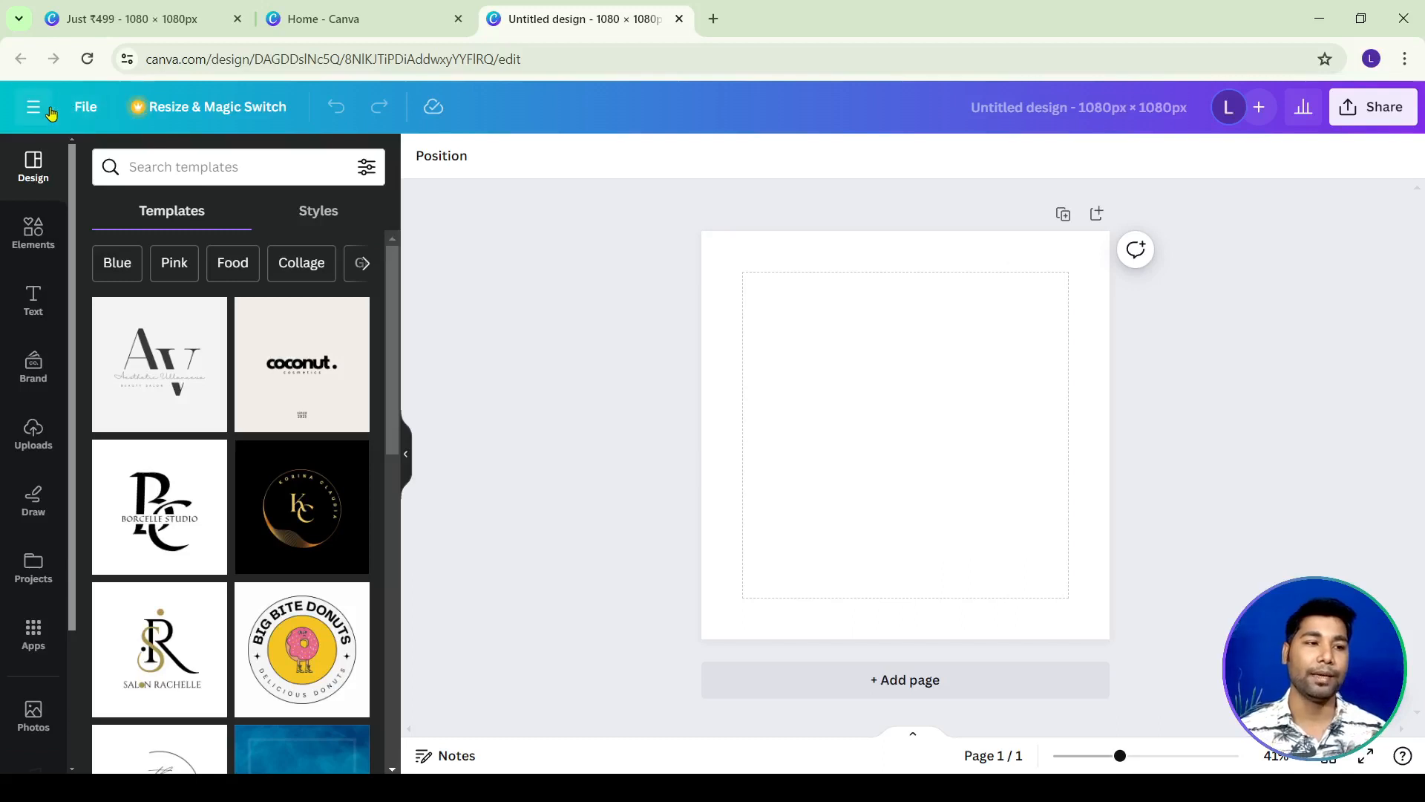
Turn off the margin display for the blank design.
{"action": "left_click", "coordinate": [77, 109]}
{"action": "mouse_move", "coordinate": [138, 327]}
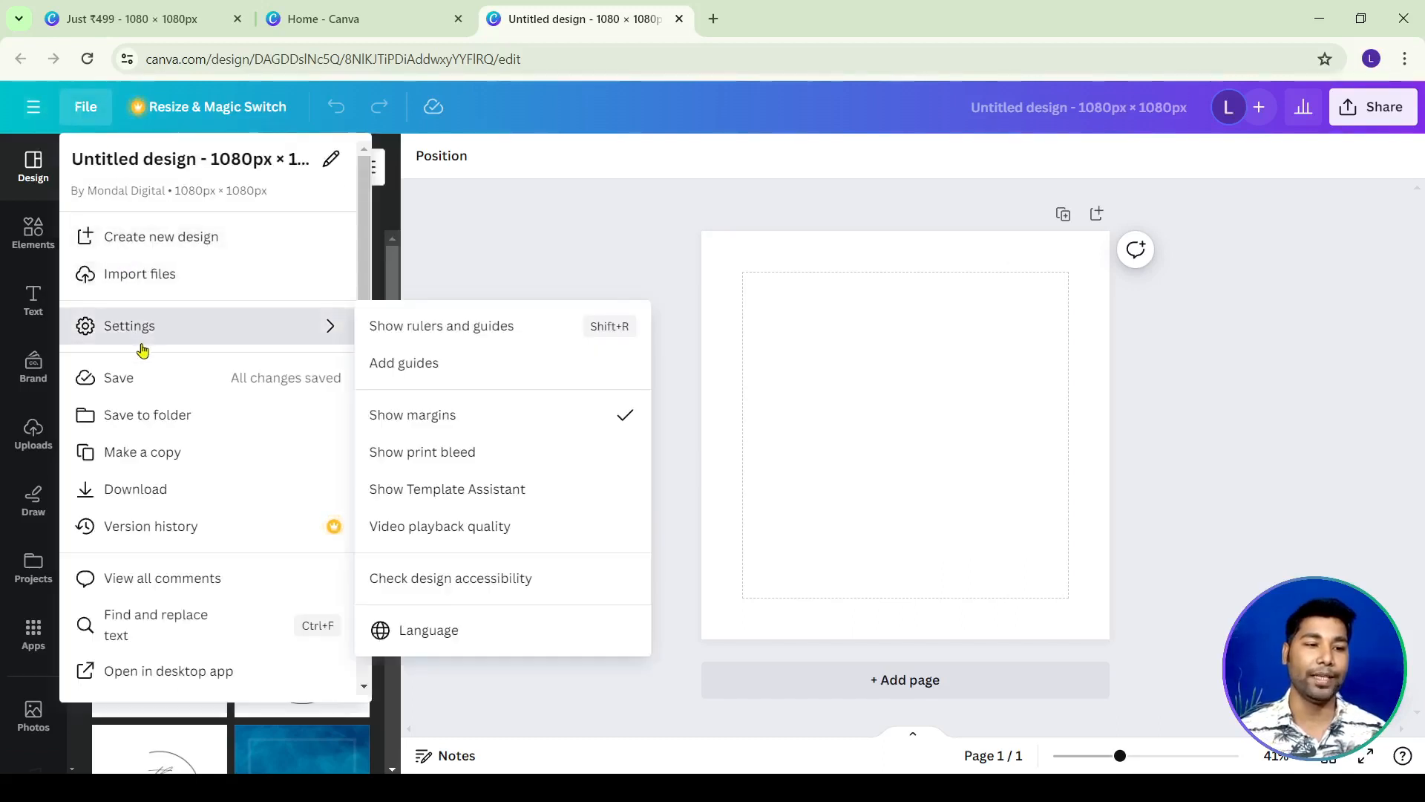
{"action": "left_click", "coordinate": [448, 417]}
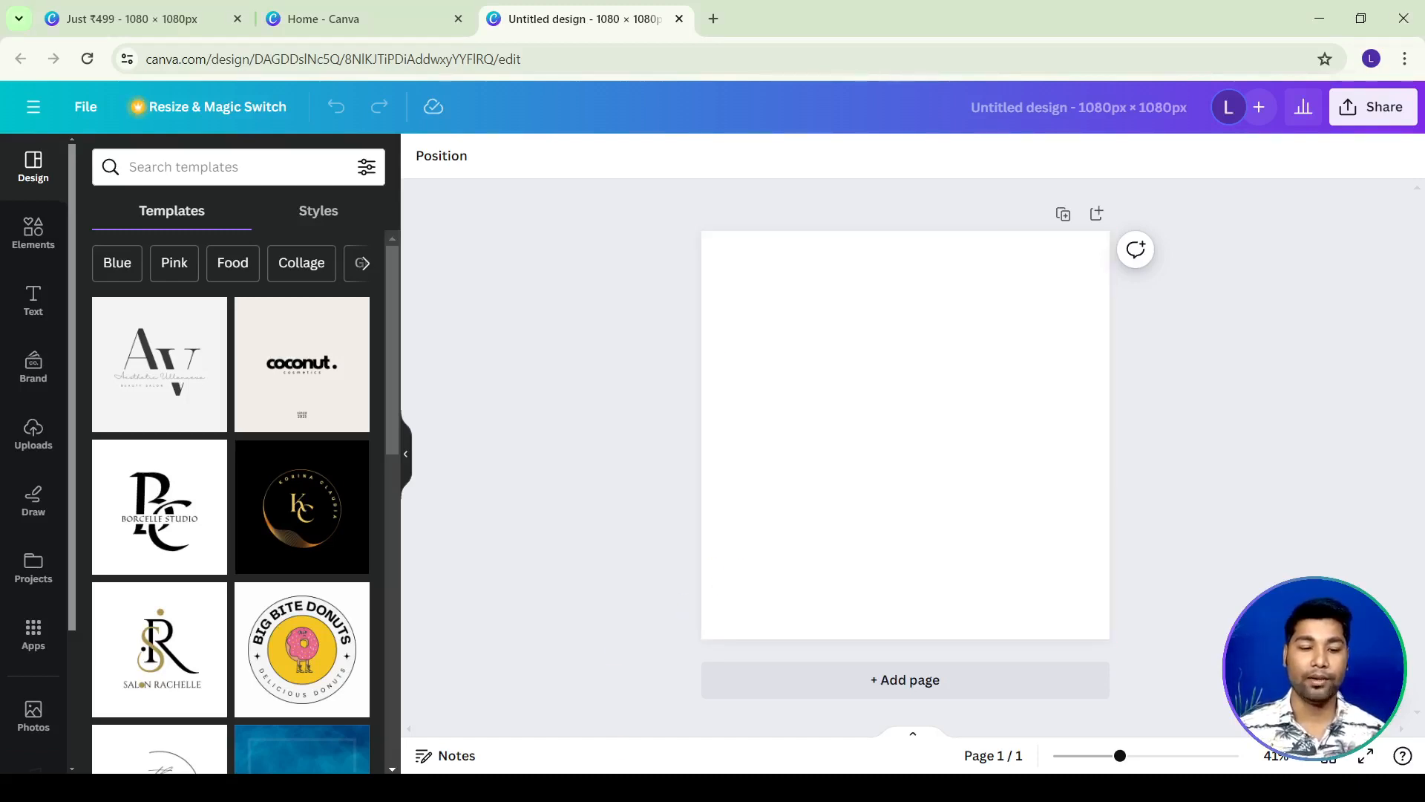
{"action": "left_click", "coordinate": [840, 455]}
{"action": "left_click", "coordinate": [605, 403]}
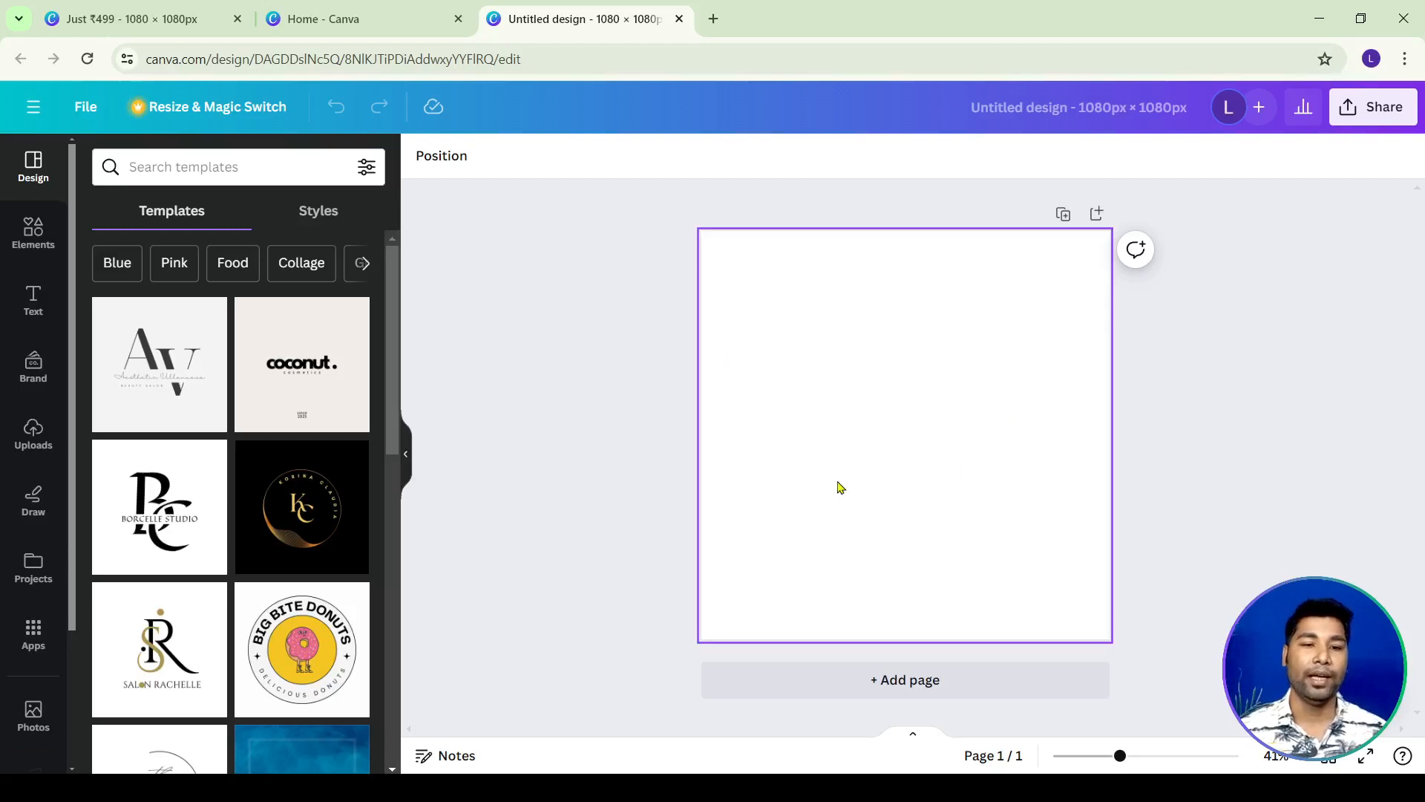
Review the prepared text and pages in the Just ₹499 design, and return to the blank untitled design.
{"action": "left_click", "coordinate": [132, 9]}
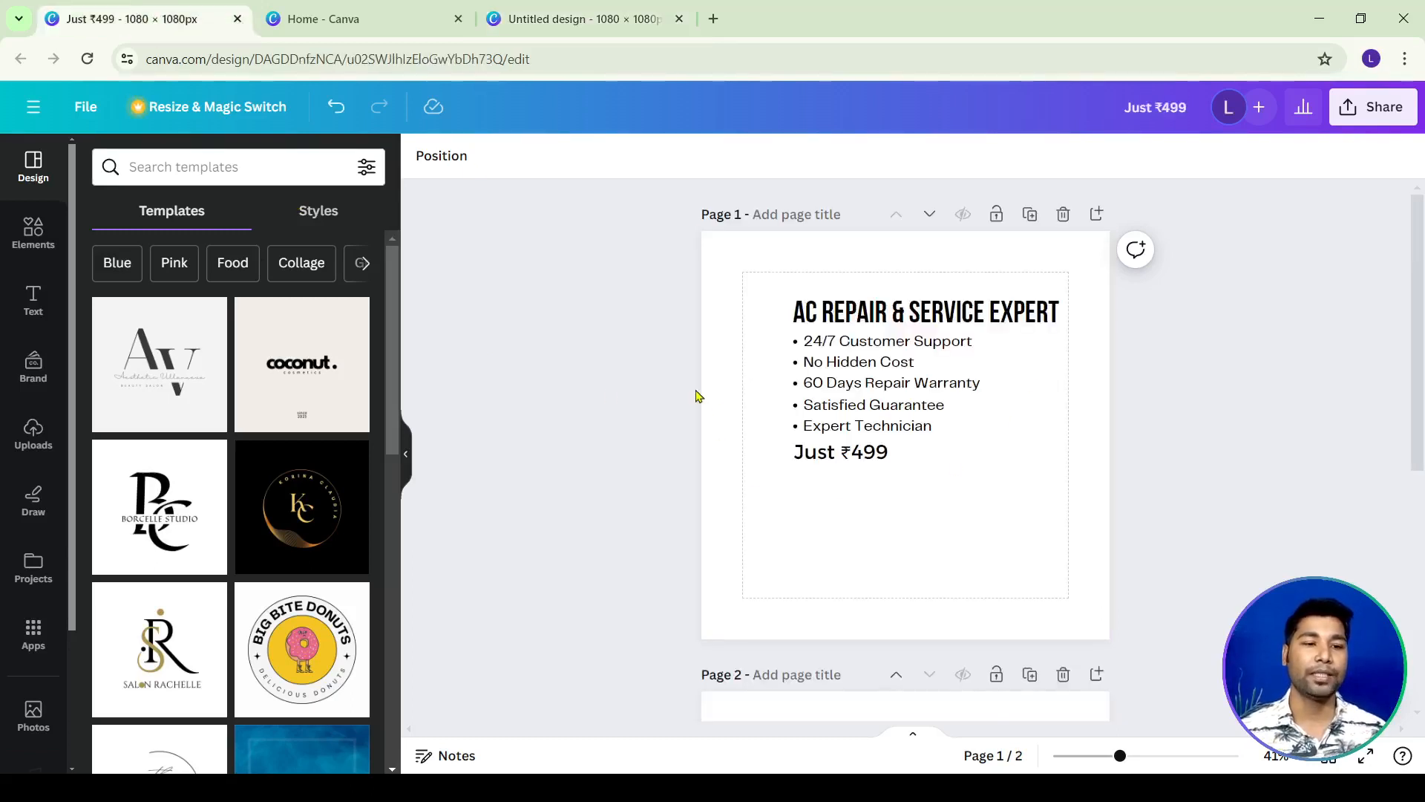
{"action": "scroll", "coordinate": [939, 468], "scroll_direction": "down", "scroll_amount": 3}
{"action": "scroll", "coordinate": [934, 550], "scroll_direction": "down", "scroll_amount": 3}
{"action": "scroll", "coordinate": [921, 483], "scroll_direction": "up", "scroll_amount": 5}
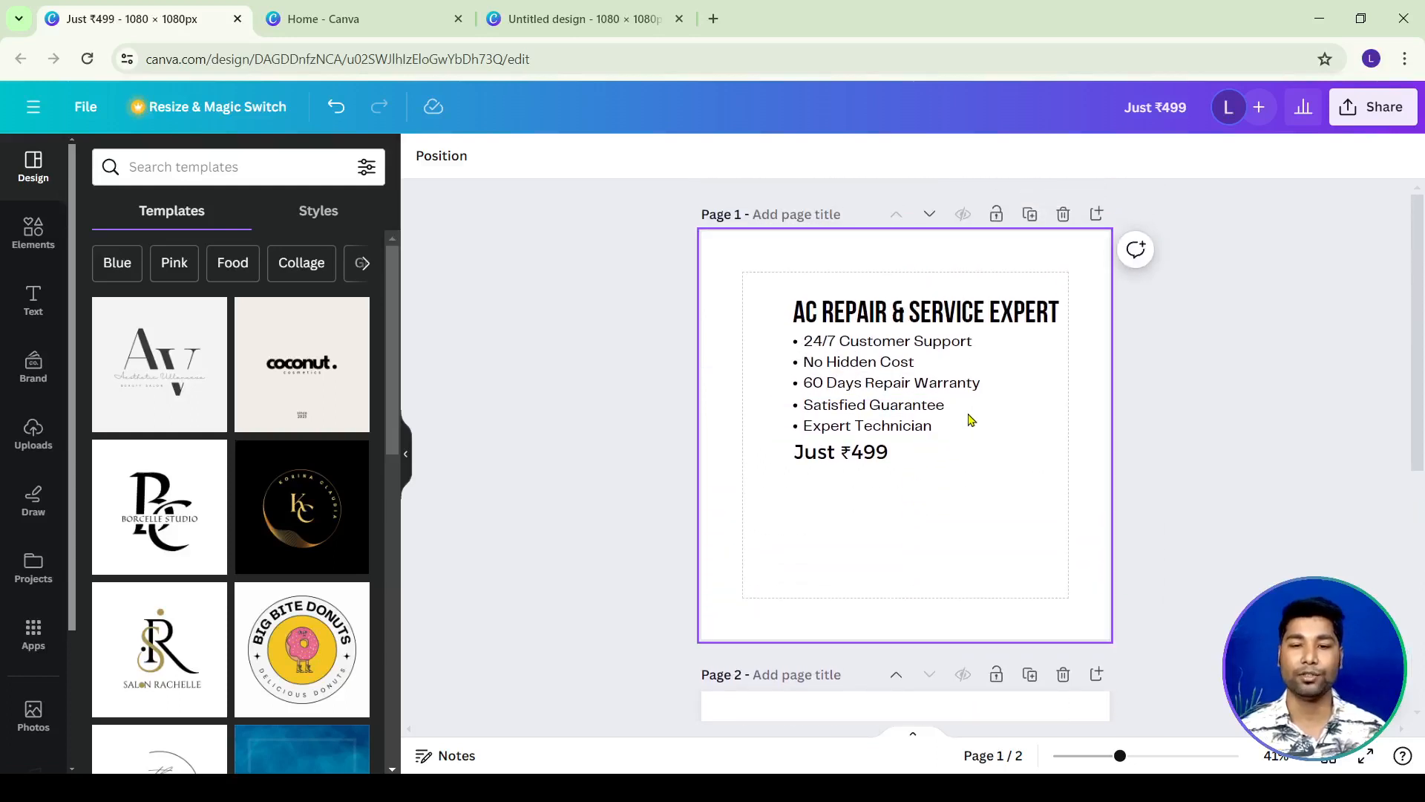
{"action": "scroll", "coordinate": [974, 578], "scroll_direction": "down", "scroll_amount": 5}
{"action": "scroll", "coordinate": [973, 577], "scroll_direction": "up", "scroll_amount": 5}
{"action": "left_click", "coordinate": [572, 18]}
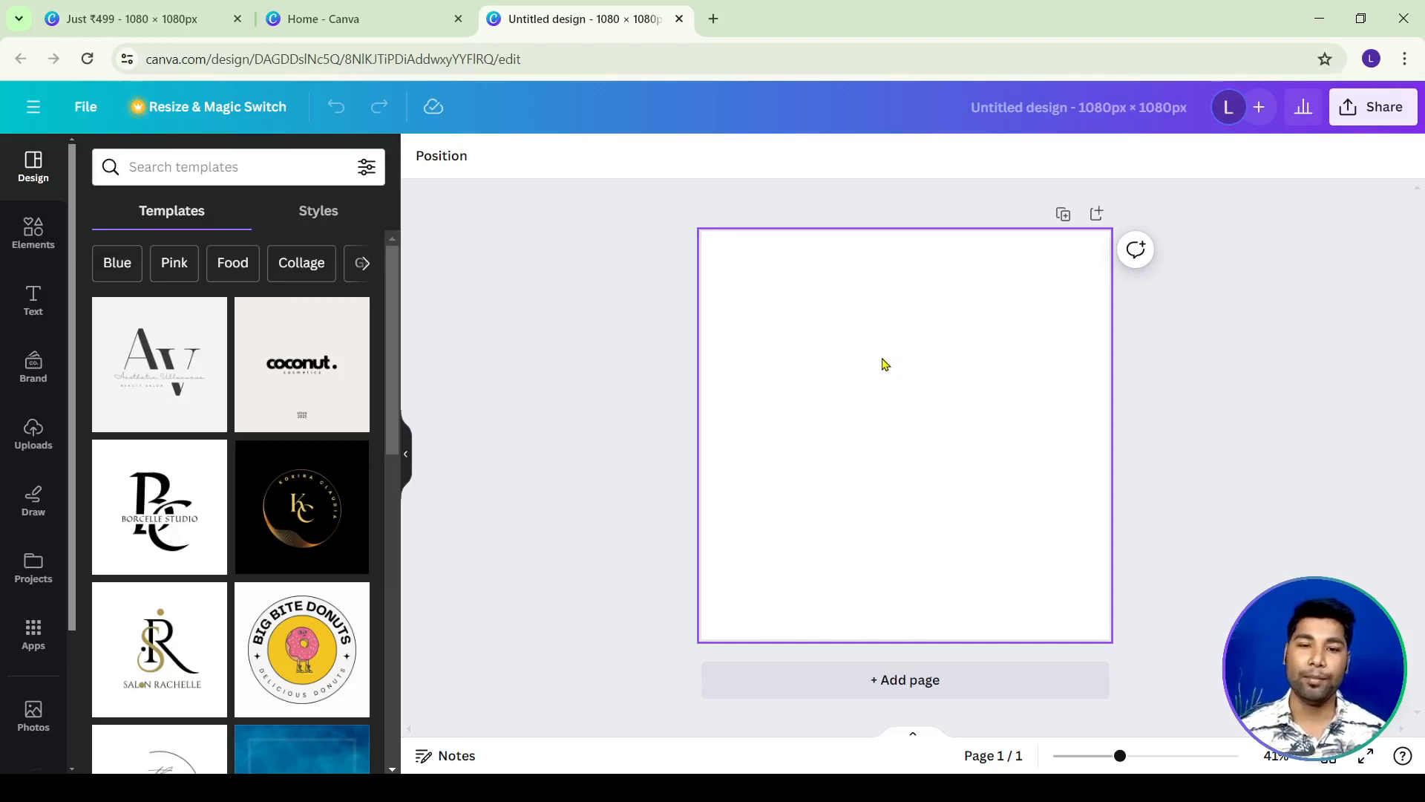
Search the elements library for "ac" and restrict the results to photos.
{"action": "left_click", "coordinate": [46, 249]}
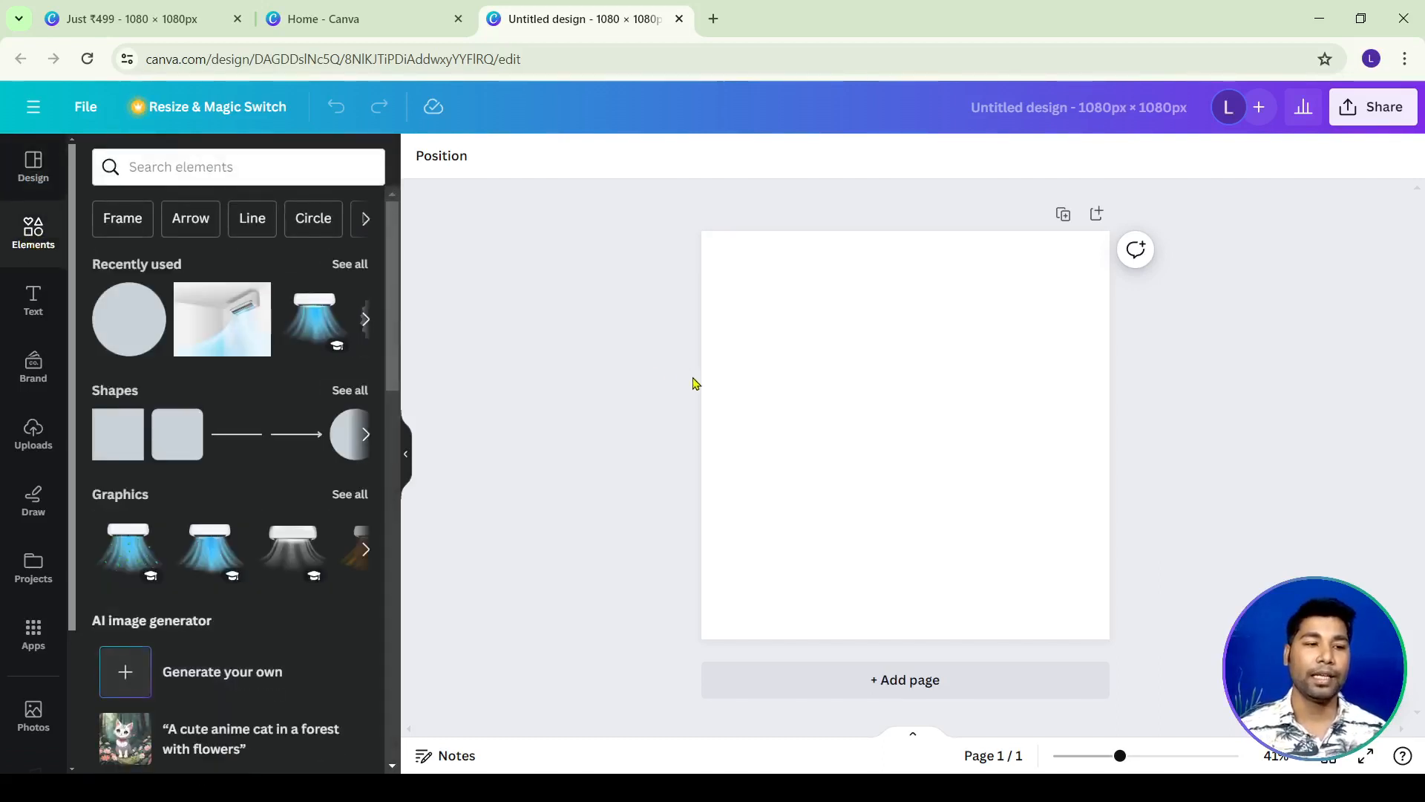
{"action": "left_click", "coordinate": [221, 166]}
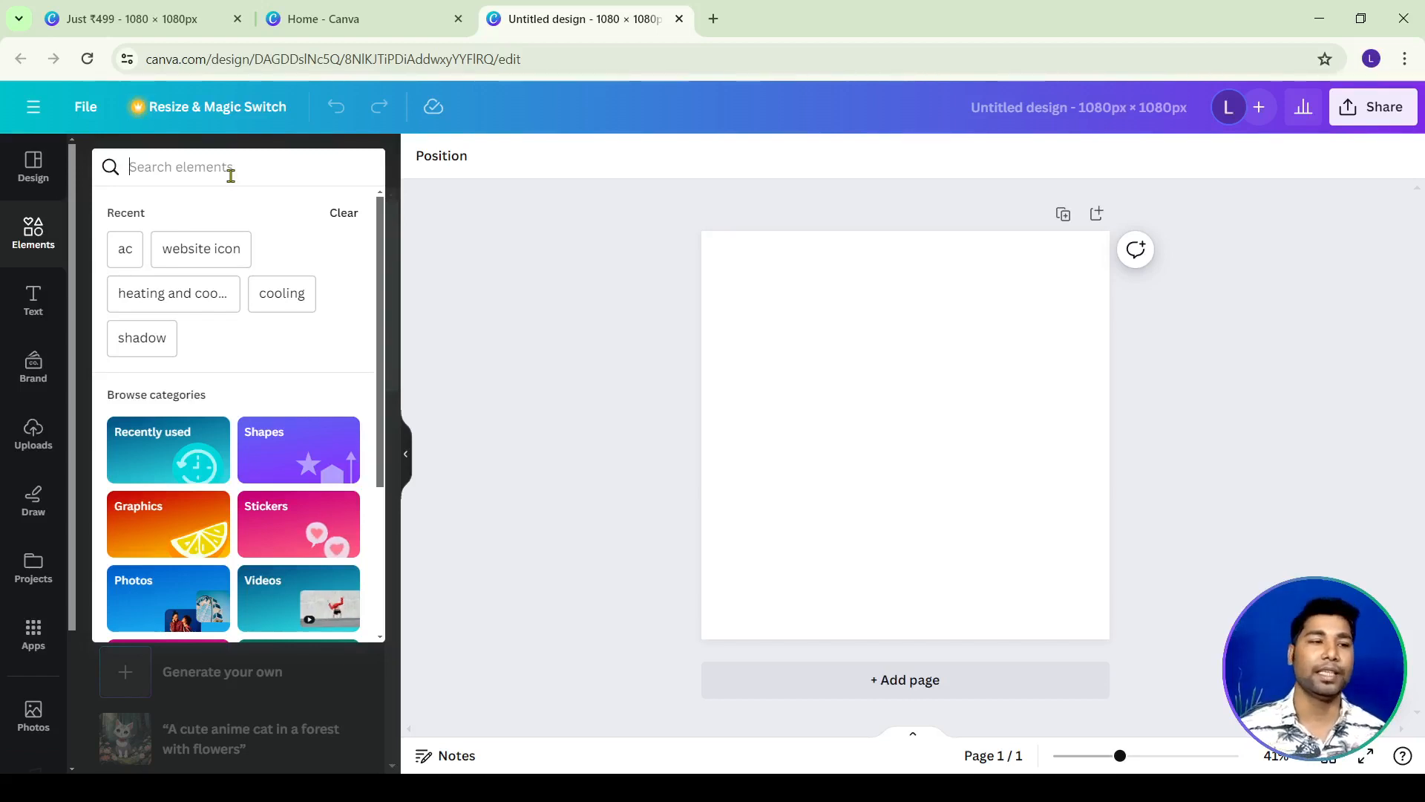
{"action": "key", "text": "Escape"}
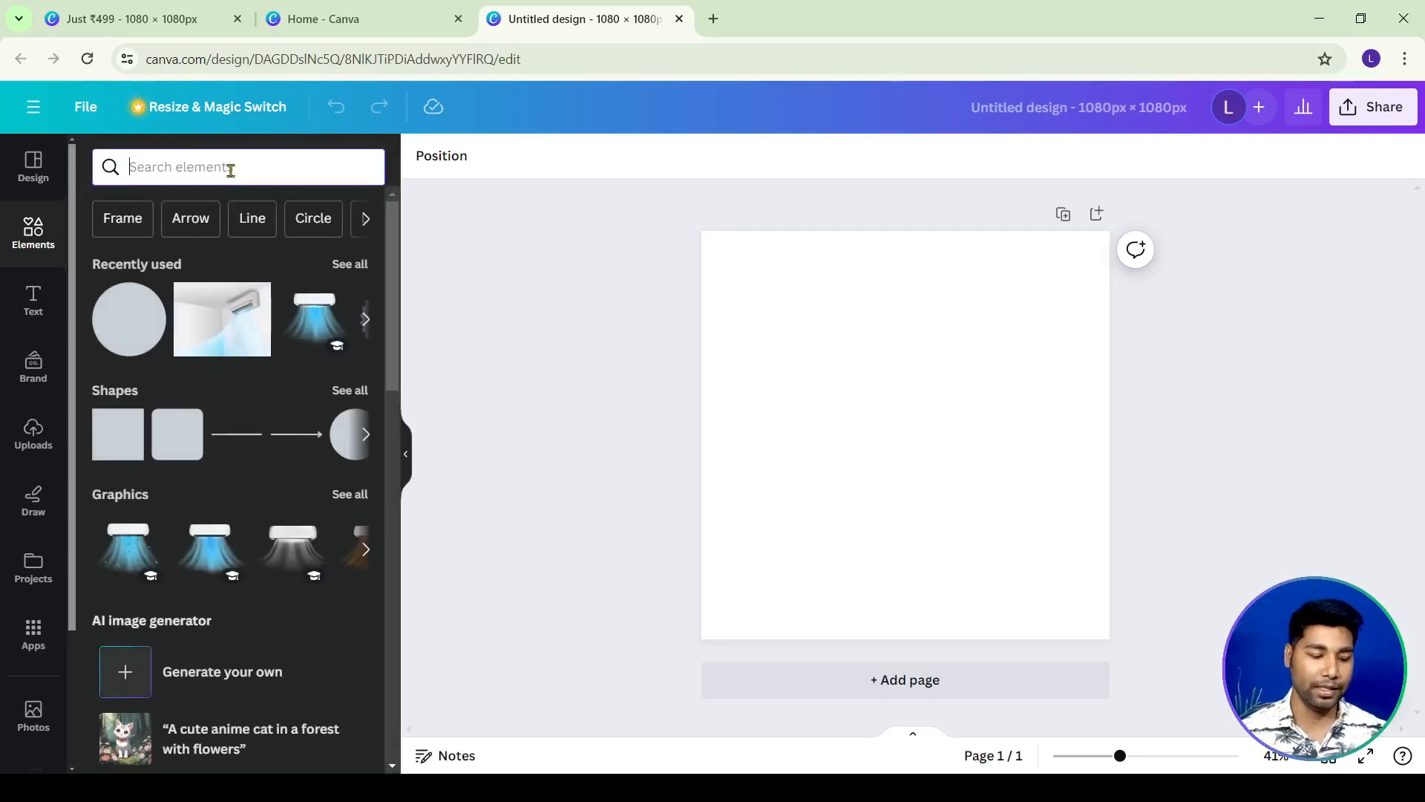
{"action": "type", "text": "ac"}
{"action": "key", "text": "Return"}
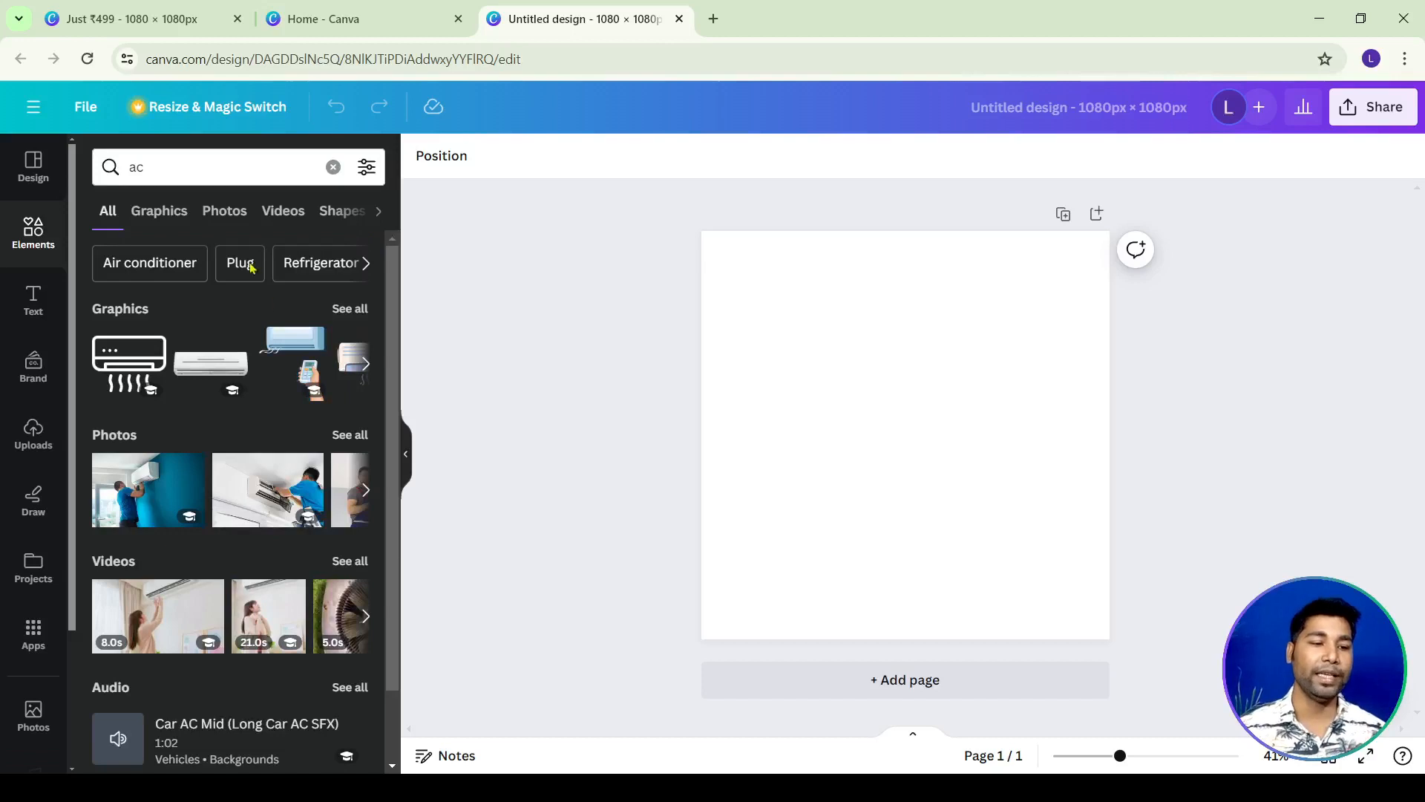
{"action": "scroll", "coordinate": [216, 545], "scroll_direction": "down", "scroll_amount": 1}
{"action": "scroll", "coordinate": [213, 537], "scroll_direction": "up", "scroll_amount": 1}
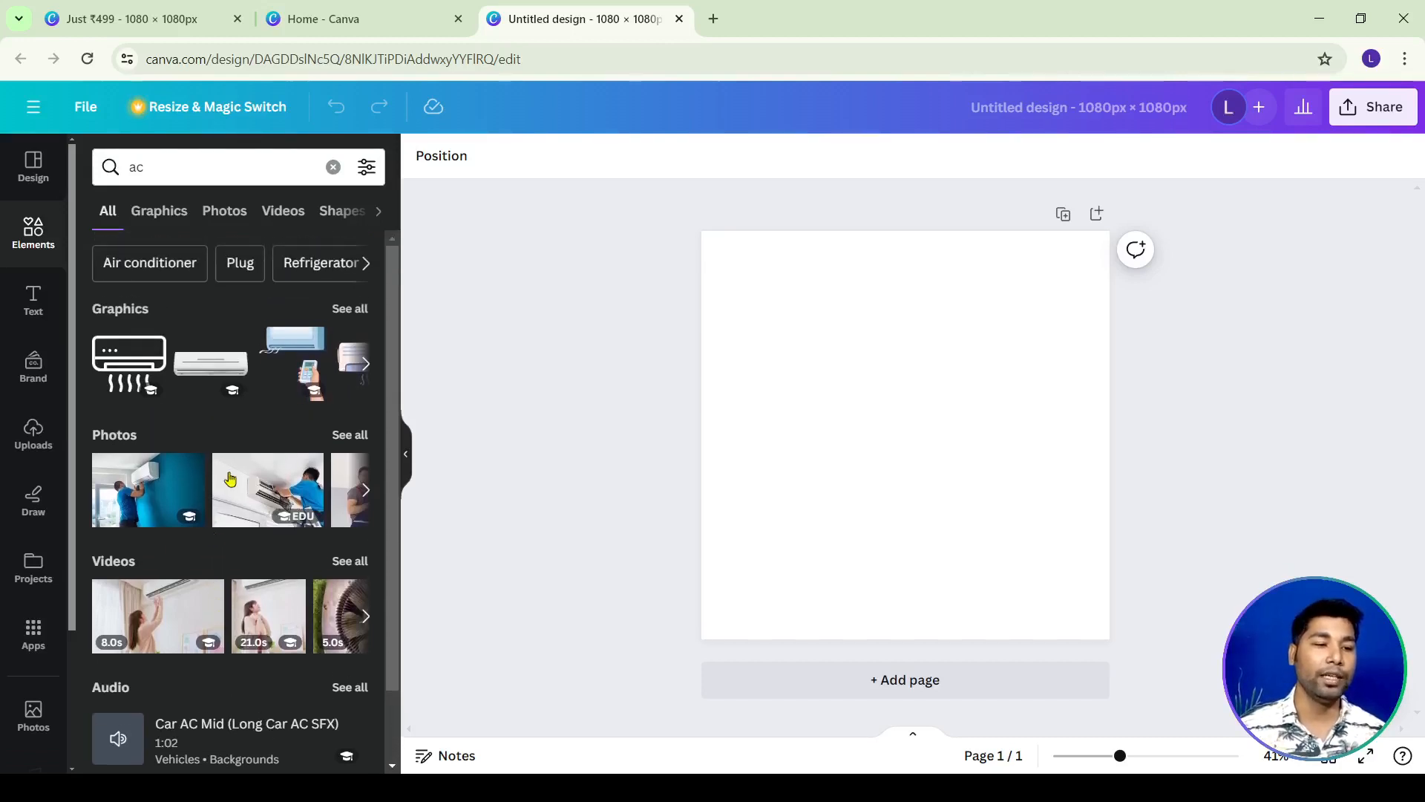
{"action": "left_click", "coordinate": [221, 223]}
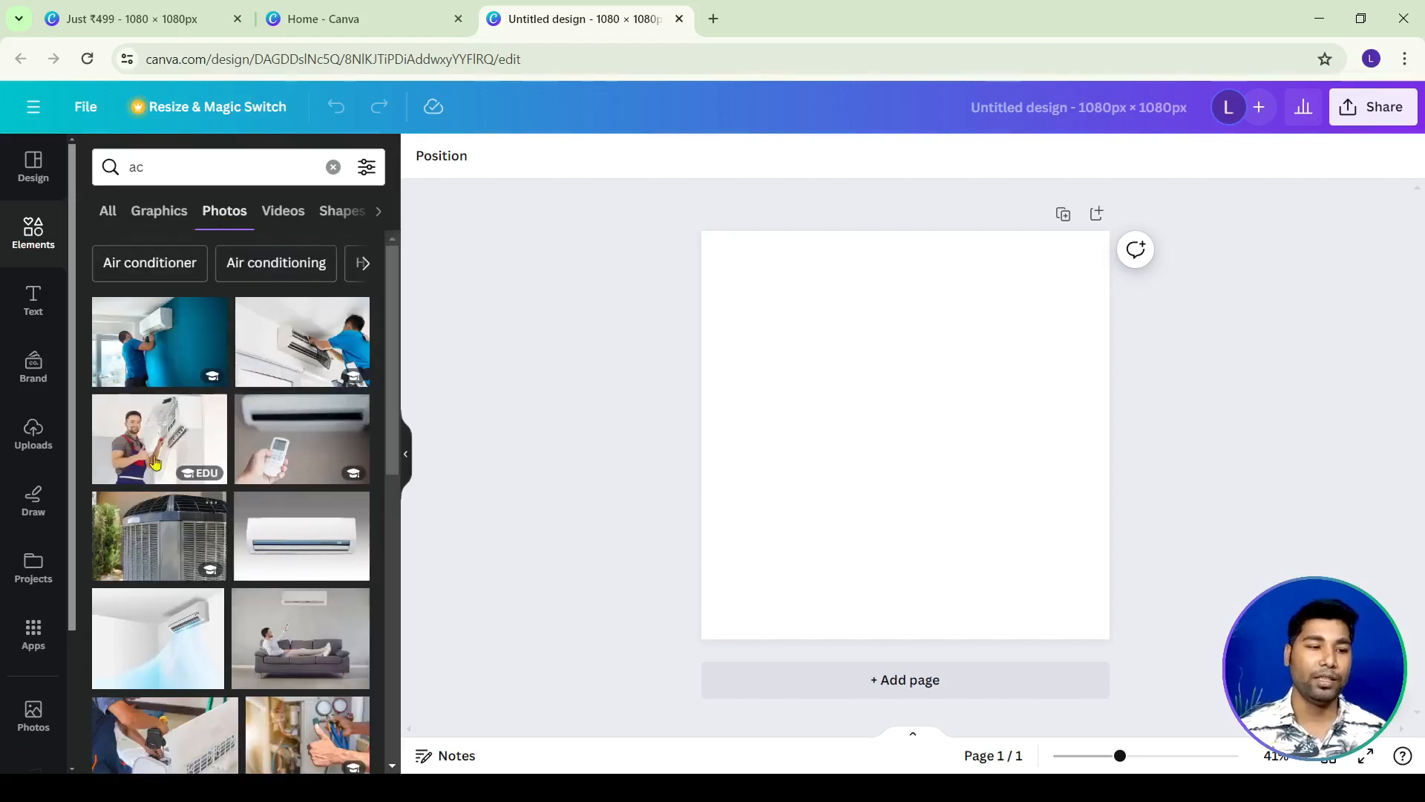
Browse the AC photos and add the one of a blue-shirted technician working on a wall unit against a teal wall.
{"action": "scroll", "coordinate": [289, 540], "scroll_direction": "down", "scroll_amount": 3}
{"action": "scroll", "coordinate": [289, 540], "scroll_direction": "down", "scroll_amount": 9}
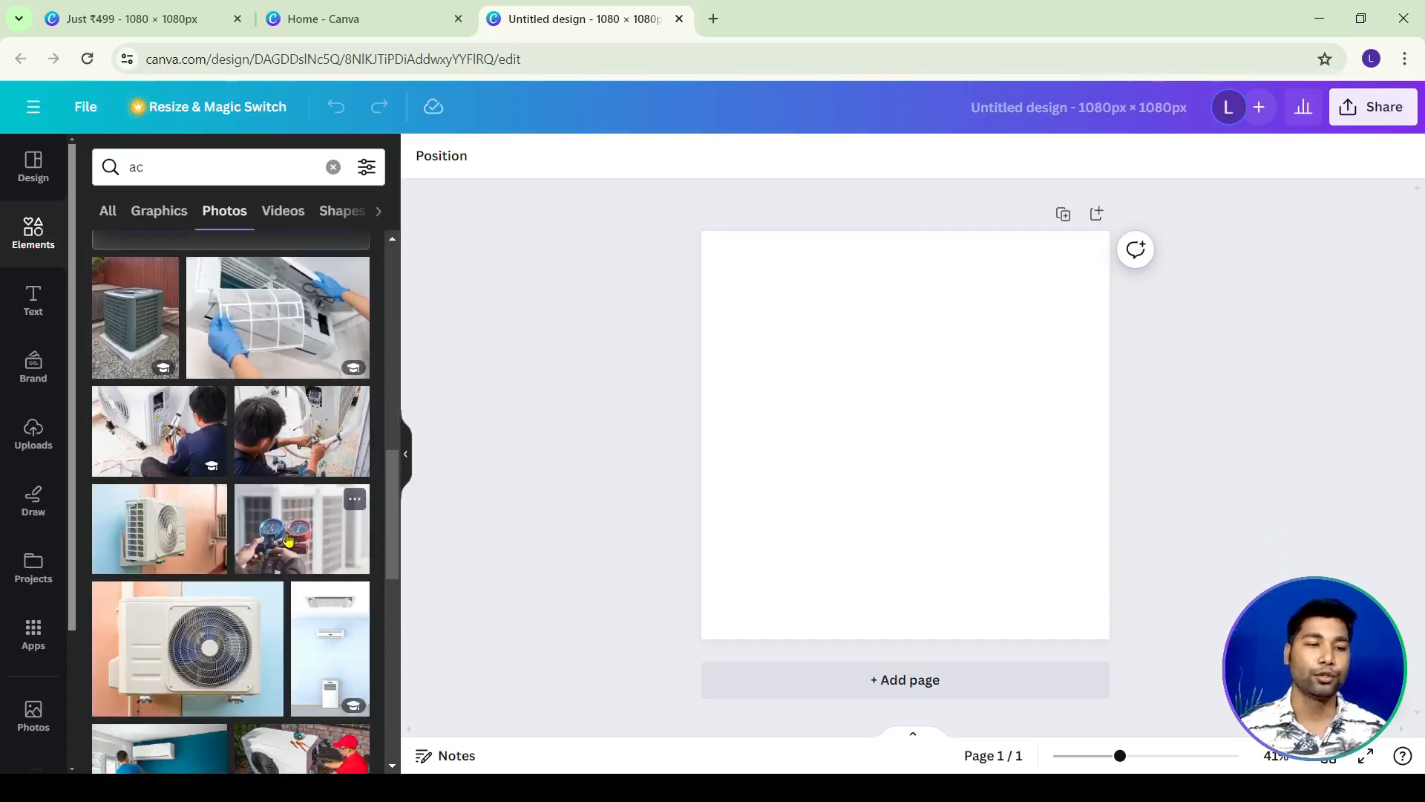
{"action": "scroll", "coordinate": [289, 540], "scroll_direction": "down", "scroll_amount": 8}
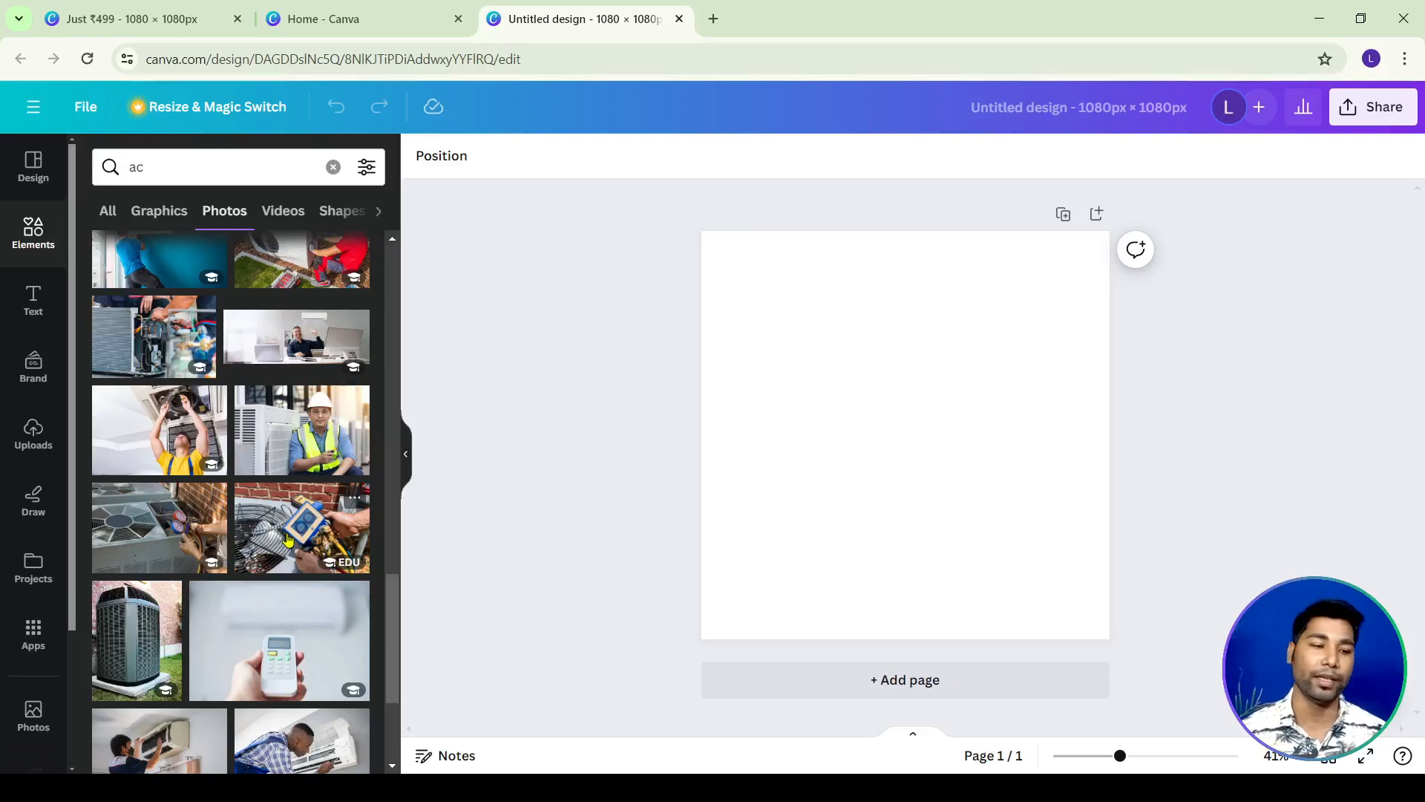
{"action": "scroll", "coordinate": [288, 540], "scroll_direction": "up", "scroll_amount": 15}
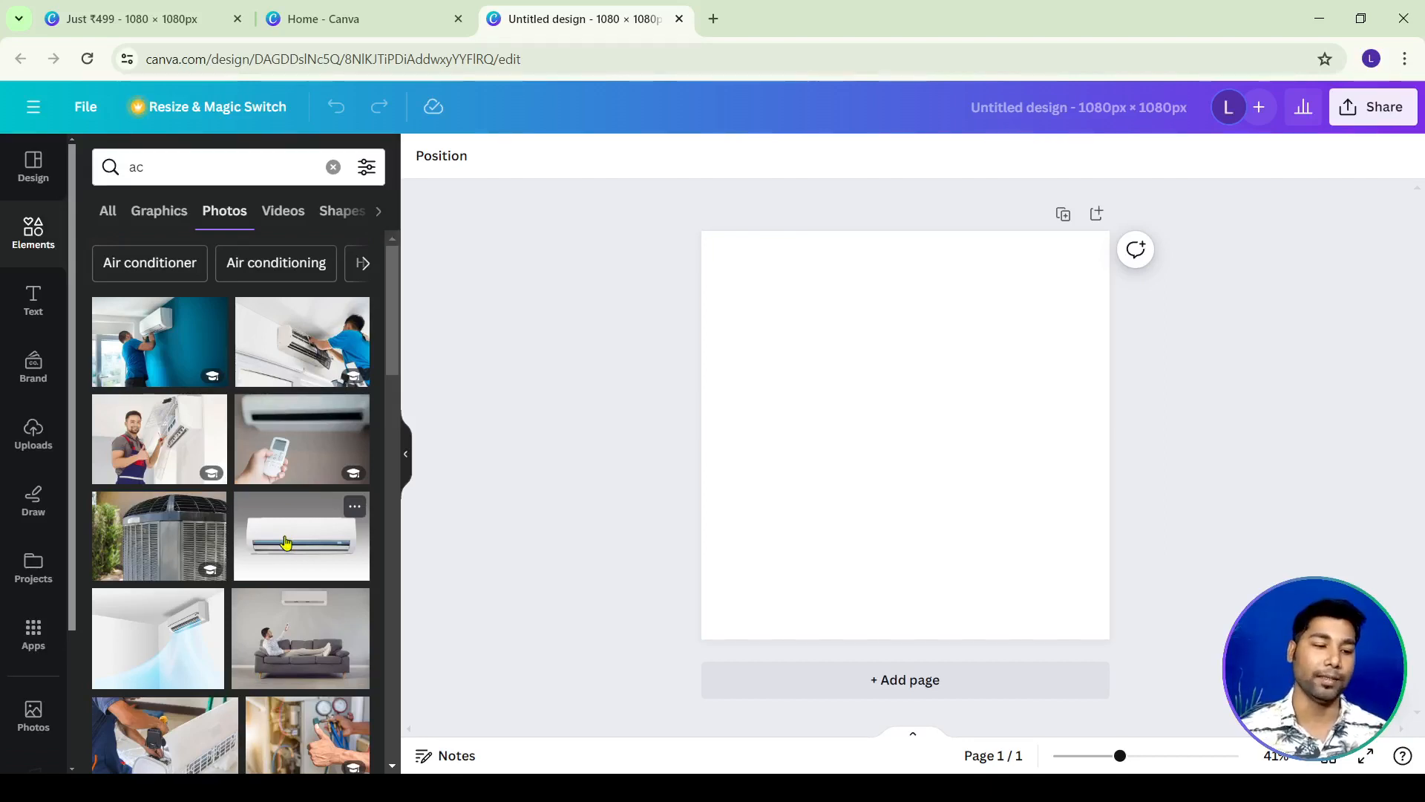
{"action": "scroll", "coordinate": [201, 606], "scroll_direction": "down", "scroll_amount": 1}
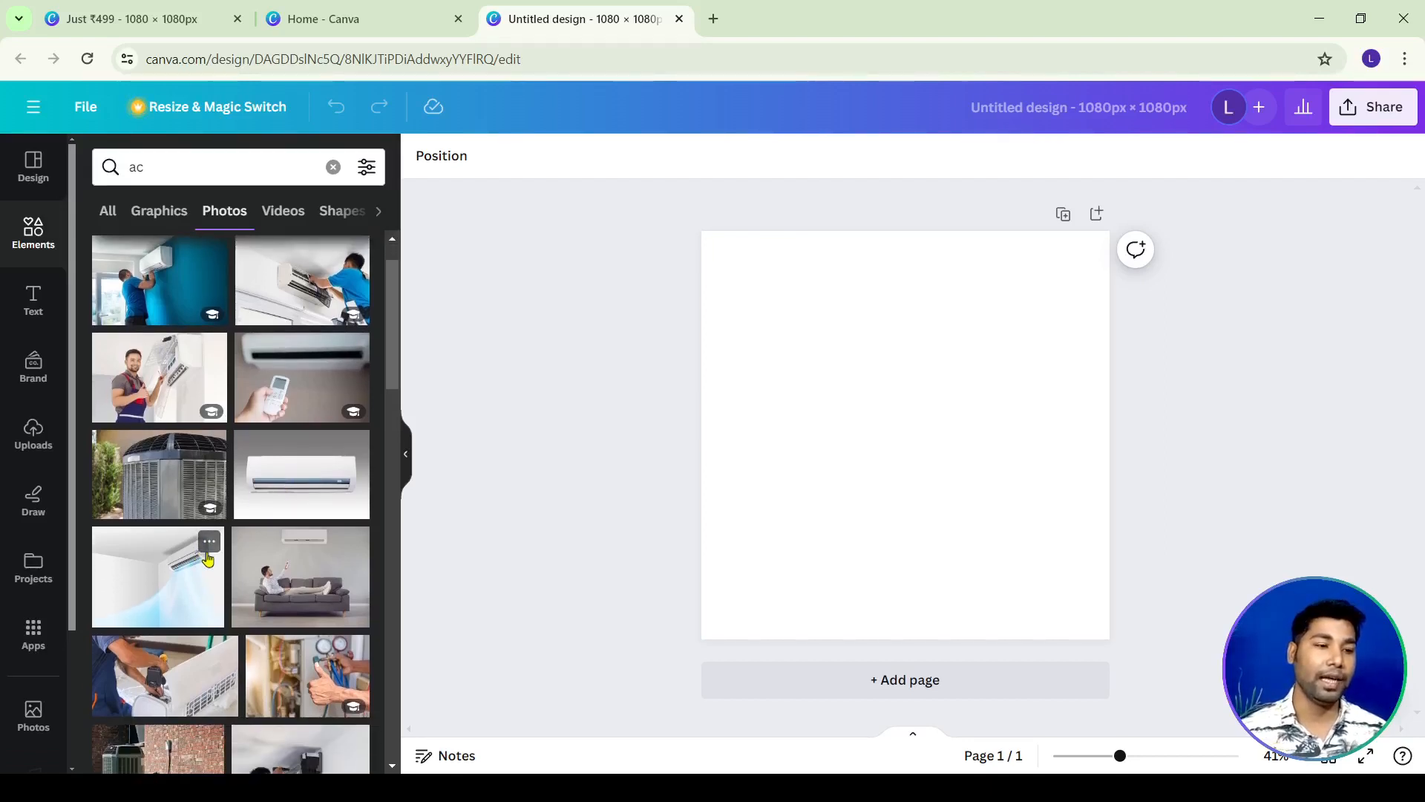
{"action": "scroll", "coordinate": [222, 520], "scroll_direction": "up", "scroll_amount": 1}
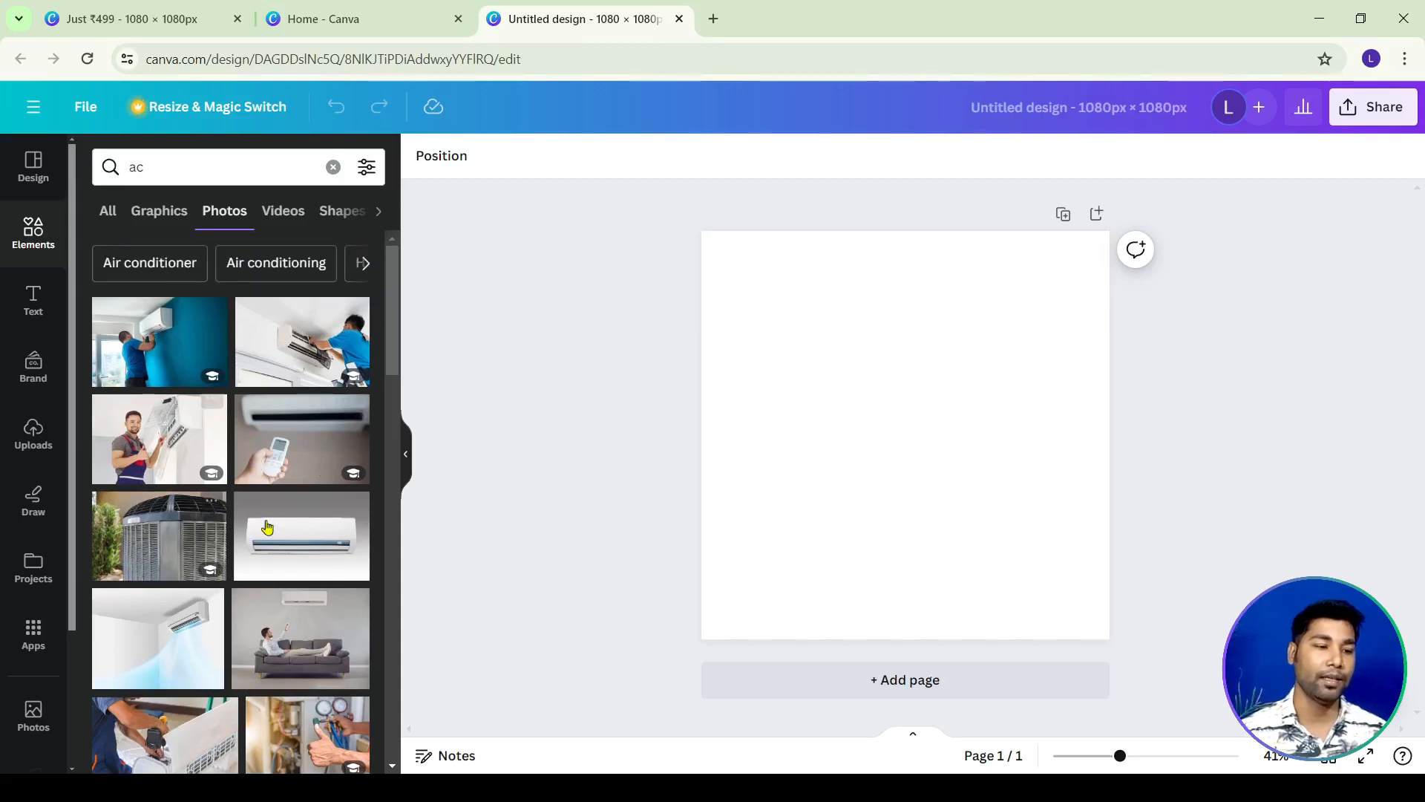
{"action": "left_click", "coordinate": [160, 355]}
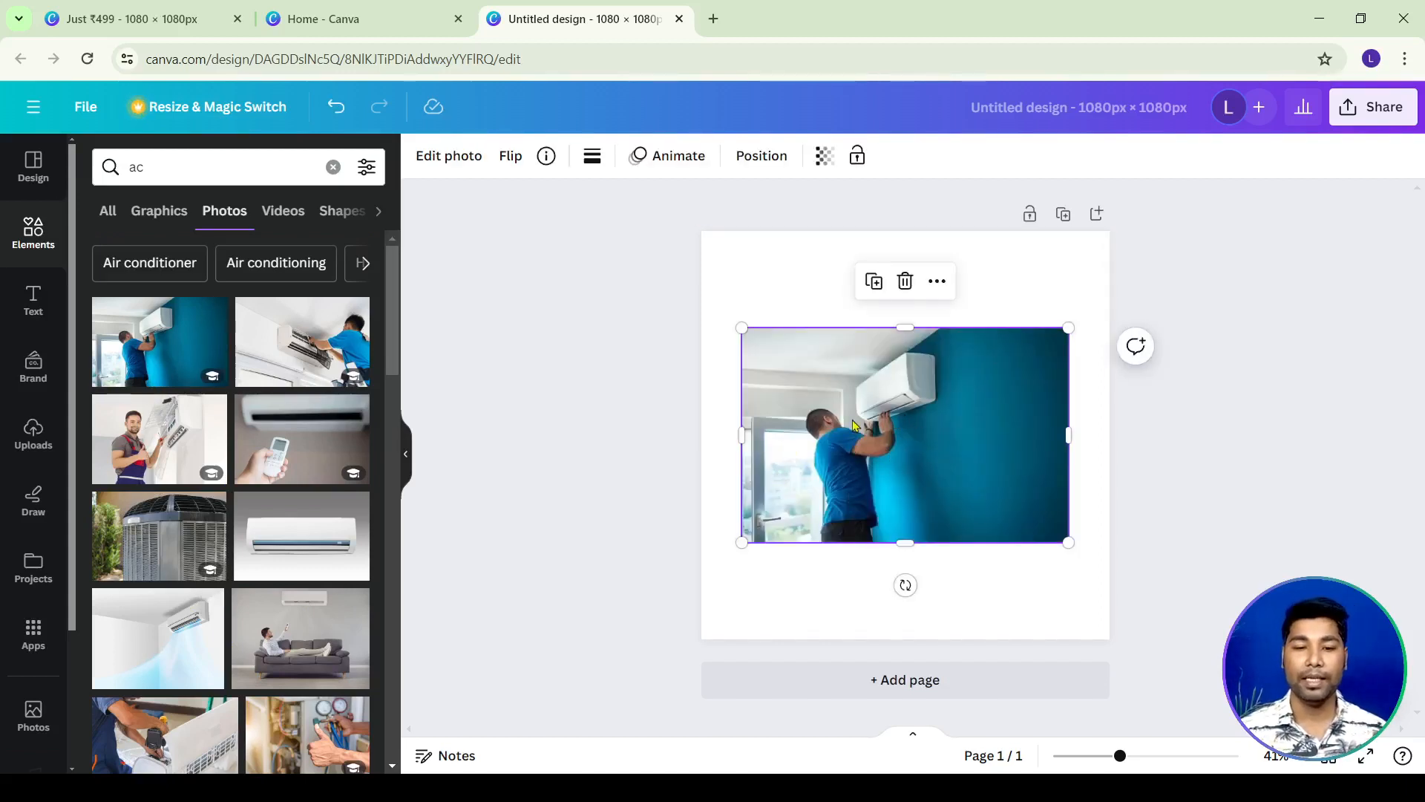
Enlarge the technician photo from two opposite corners until it covers the whole square page.
{"action": "left_click", "coordinate": [784, 250]}
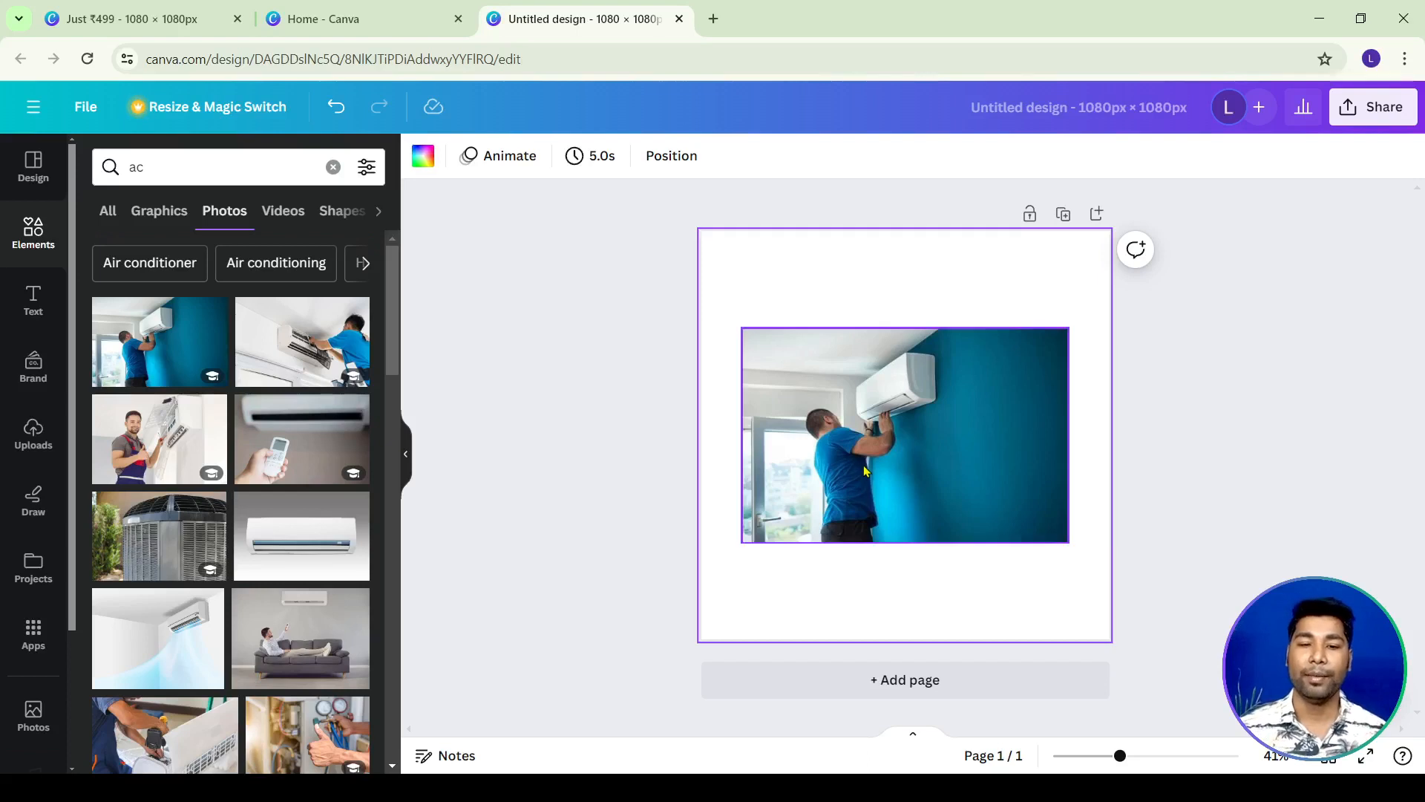
{"action": "left_click", "coordinate": [877, 395]}
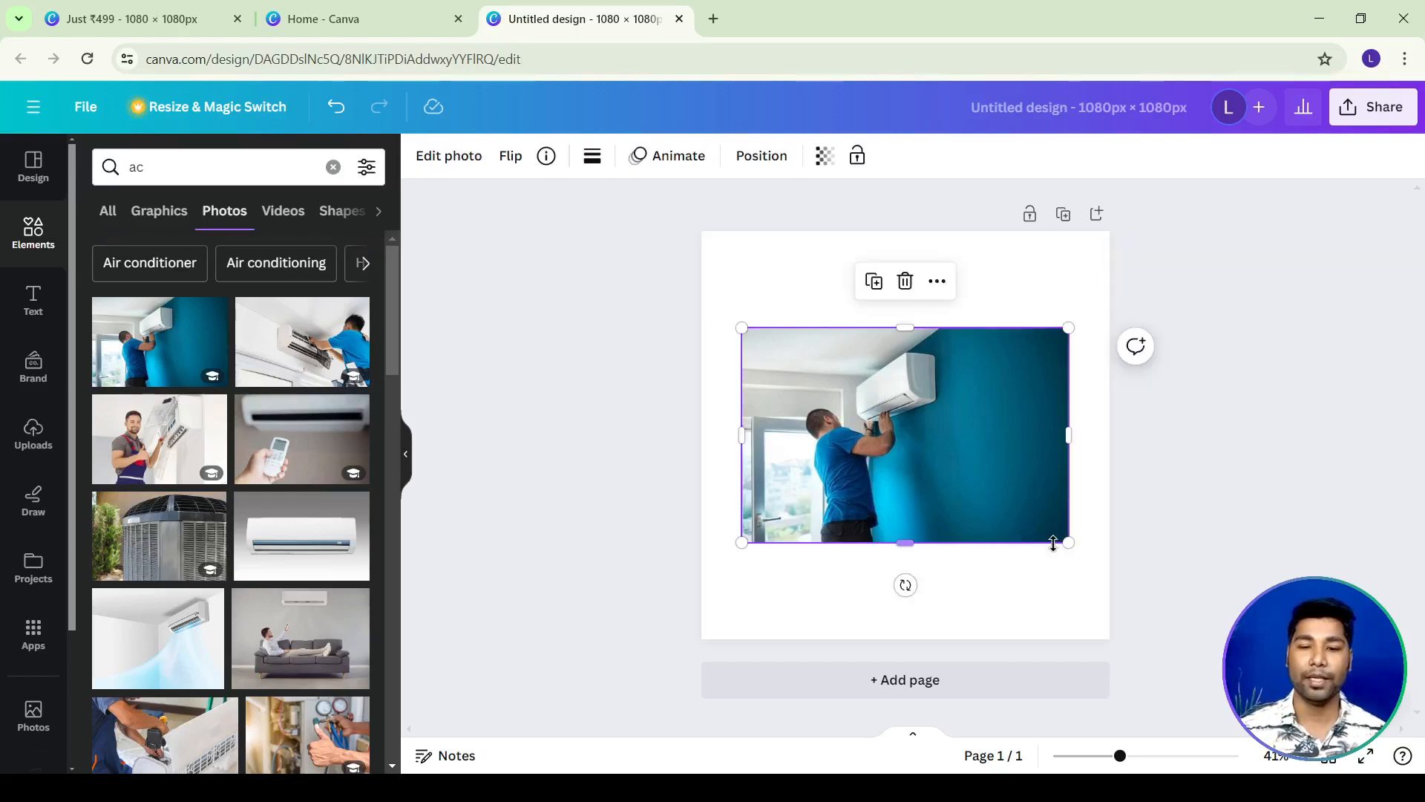
{"action": "left_click", "coordinate": [791, 291]}
{"action": "left_click", "coordinate": [852, 417]}
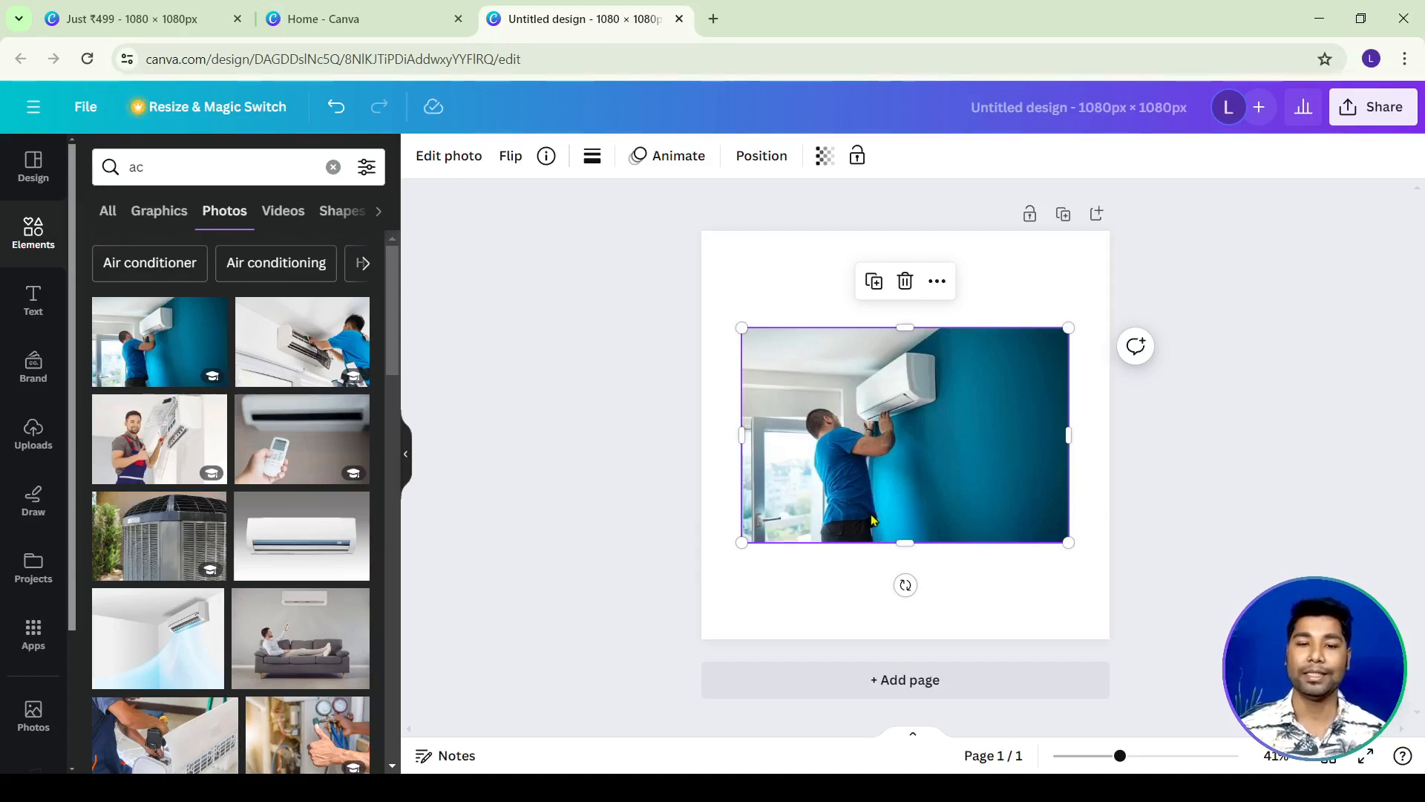
{"action": "left_click_drag", "start_coordinate": [1069, 544], "coordinate": [1209, 657]}
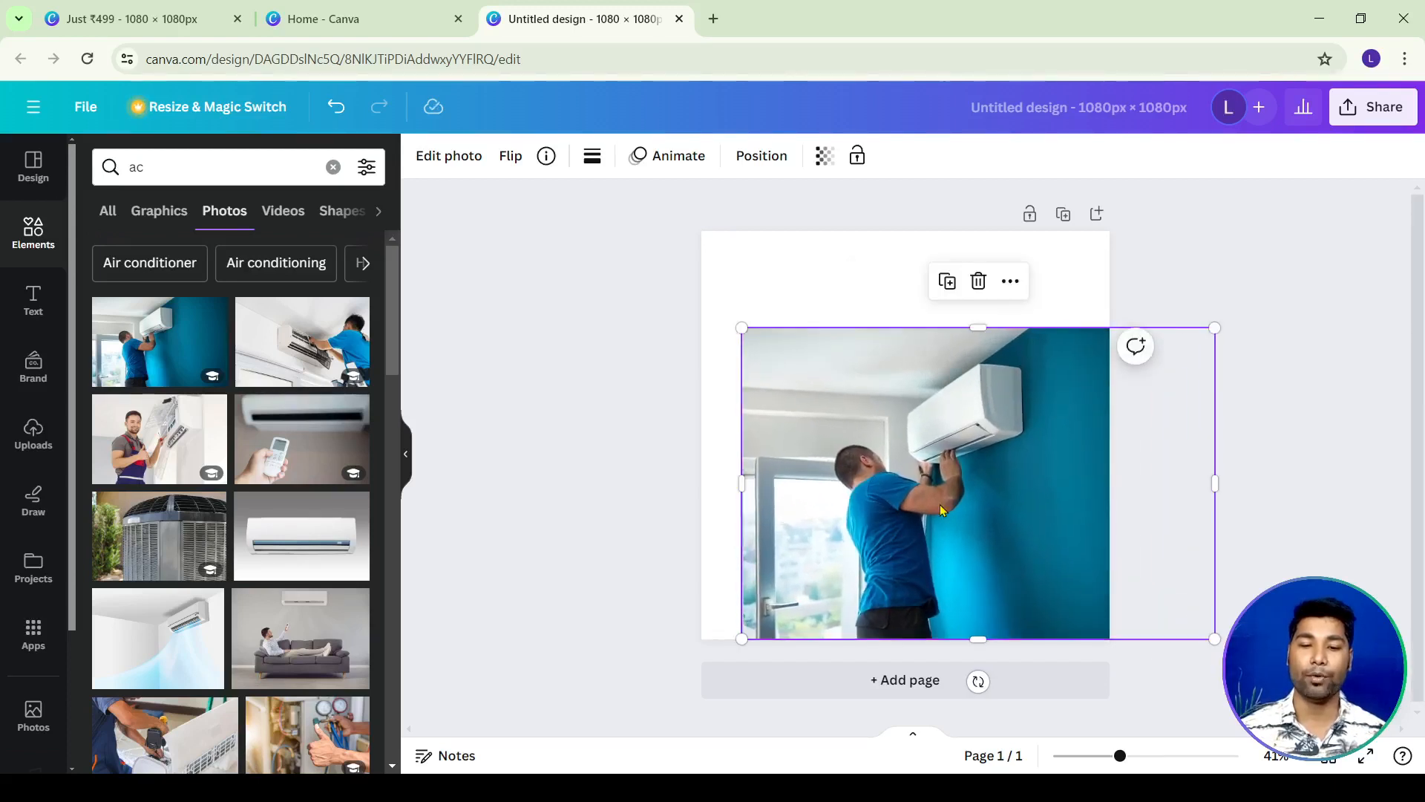
{"action": "left_click_drag", "start_coordinate": [741, 327], "coordinate": [623, 206]}
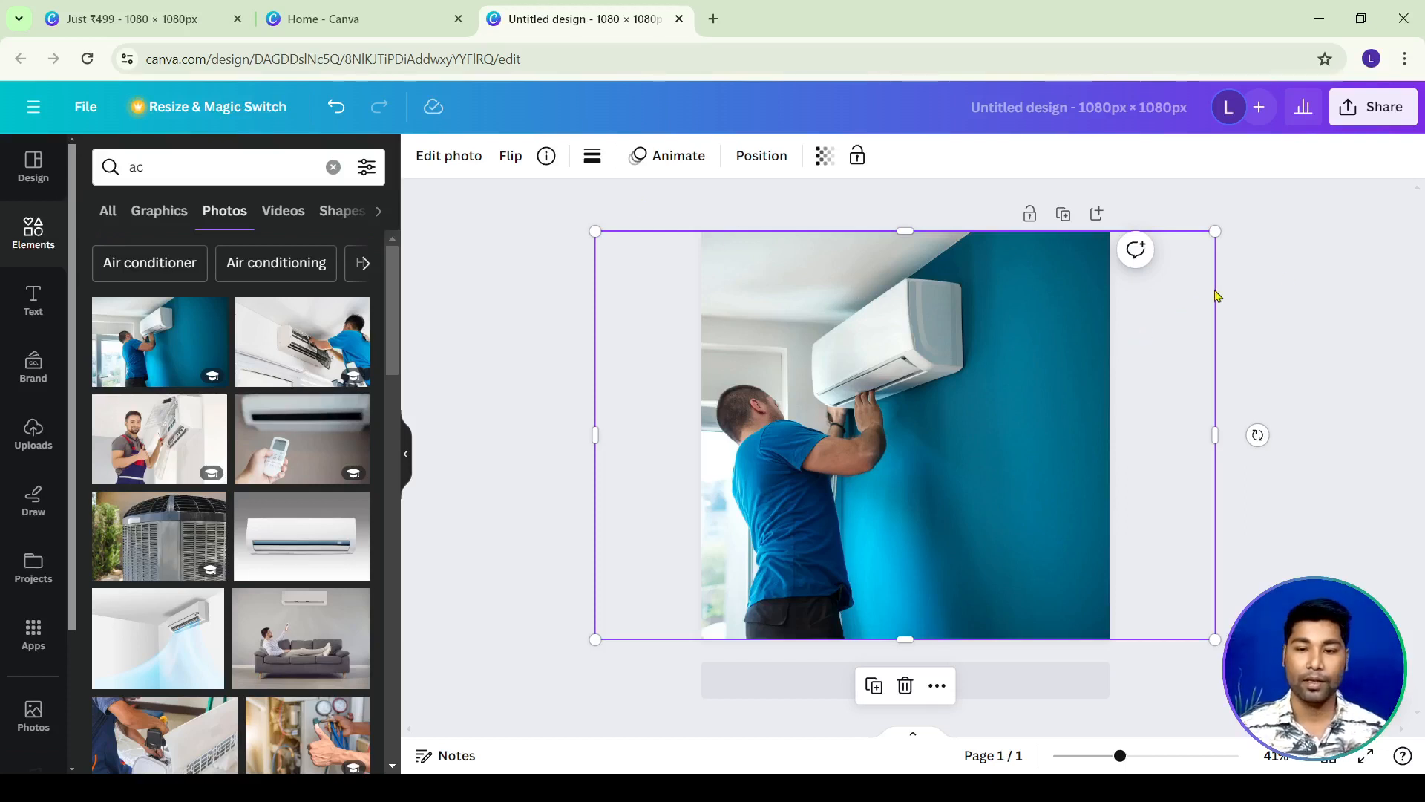
{"action": "left_click", "coordinate": [1296, 273]}
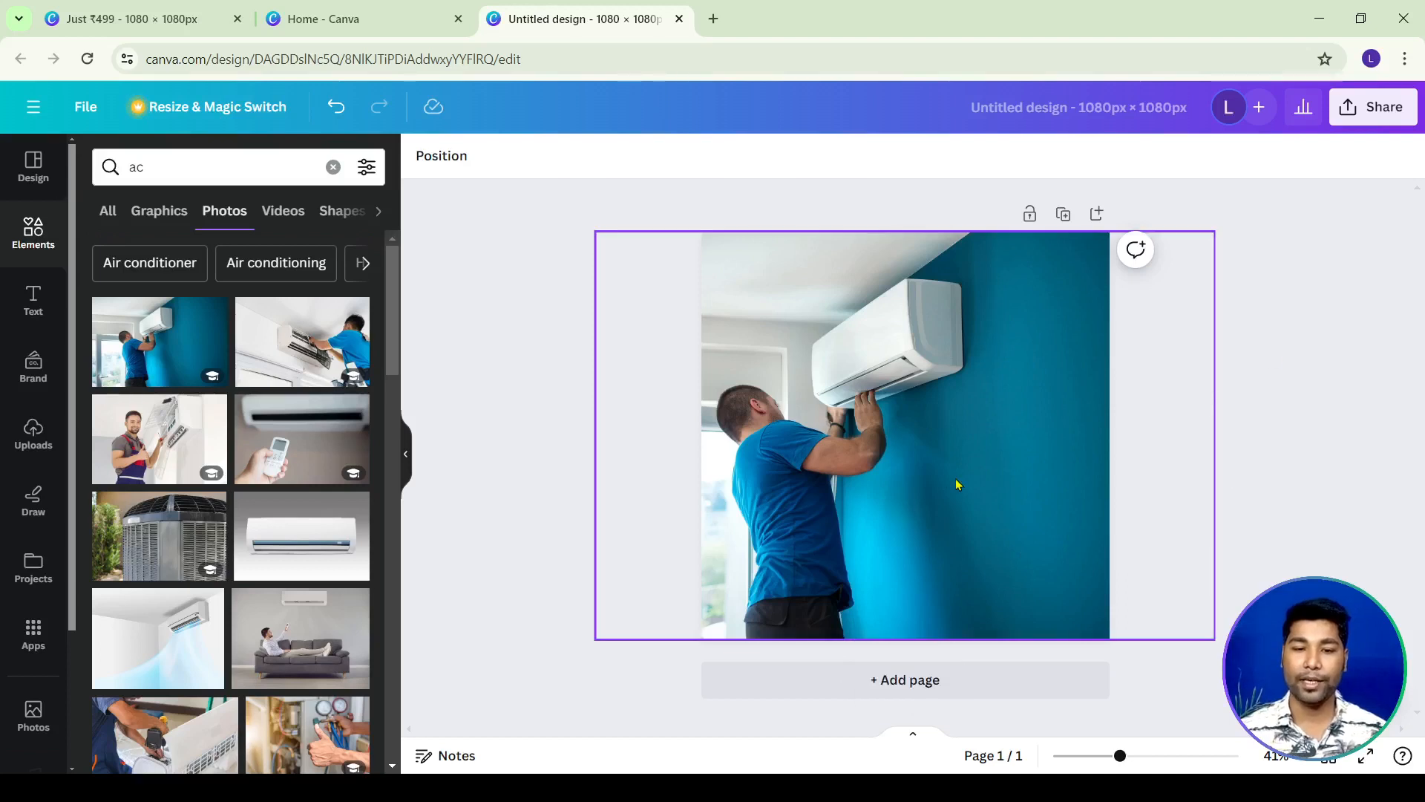
Shift the enlarged photo horizontally on the page so both the technician and the air conditioner stay in frame.
{"action": "left_click", "coordinate": [916, 456]}
{"action": "left_click_drag", "start_coordinate": [915, 451], "coordinate": [865, 454]}
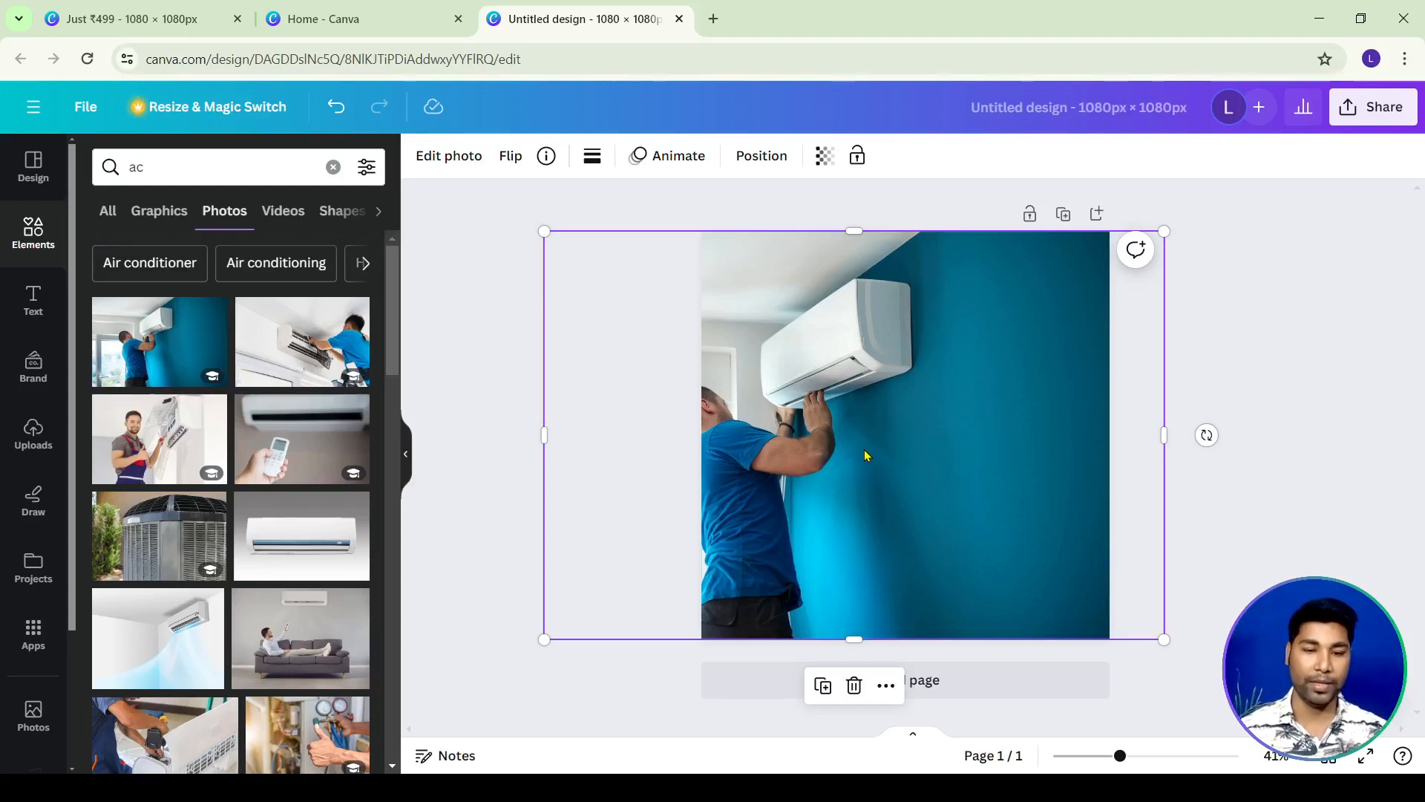
{"action": "left_click_drag", "start_coordinate": [866, 448], "coordinate": [891, 444]}
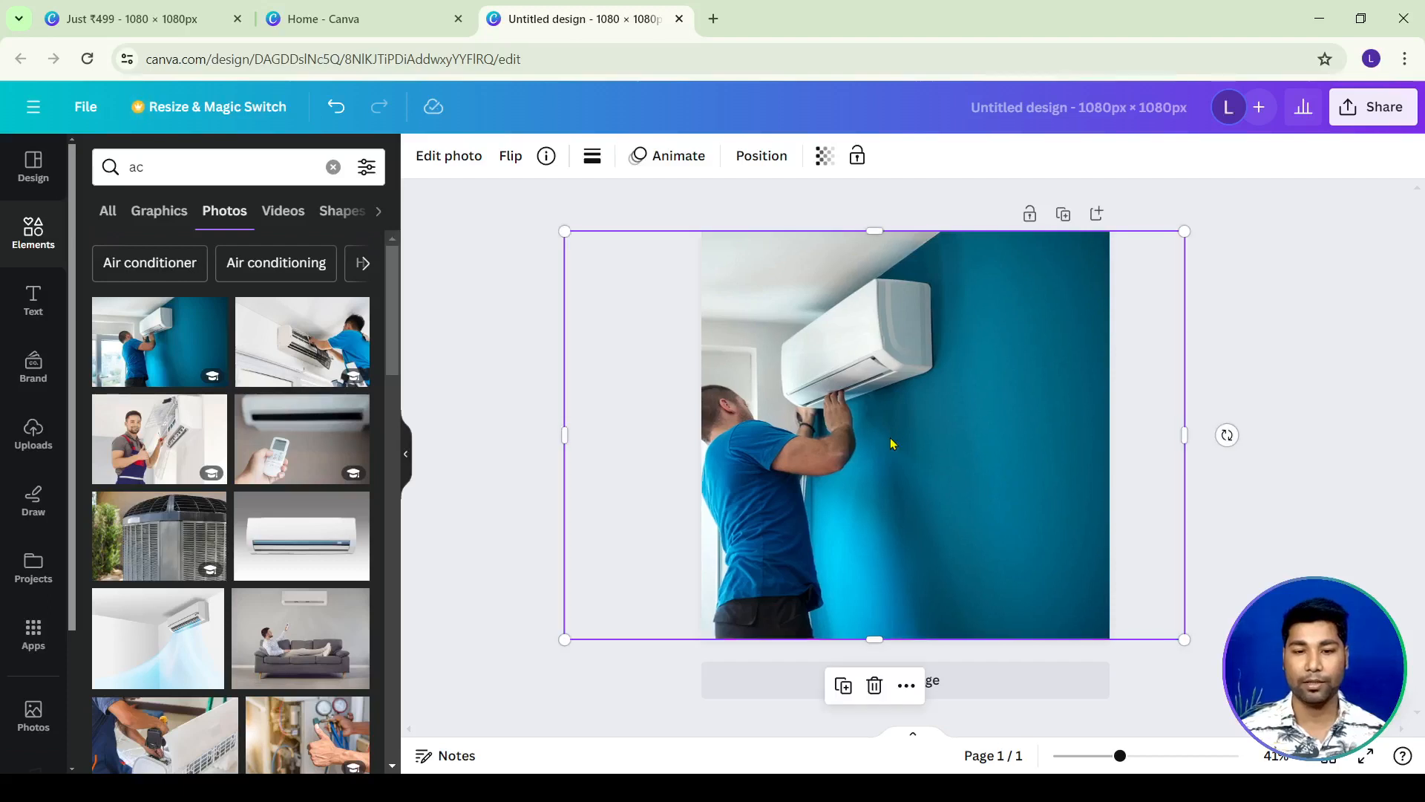
{"action": "left_click", "coordinate": [1317, 327]}
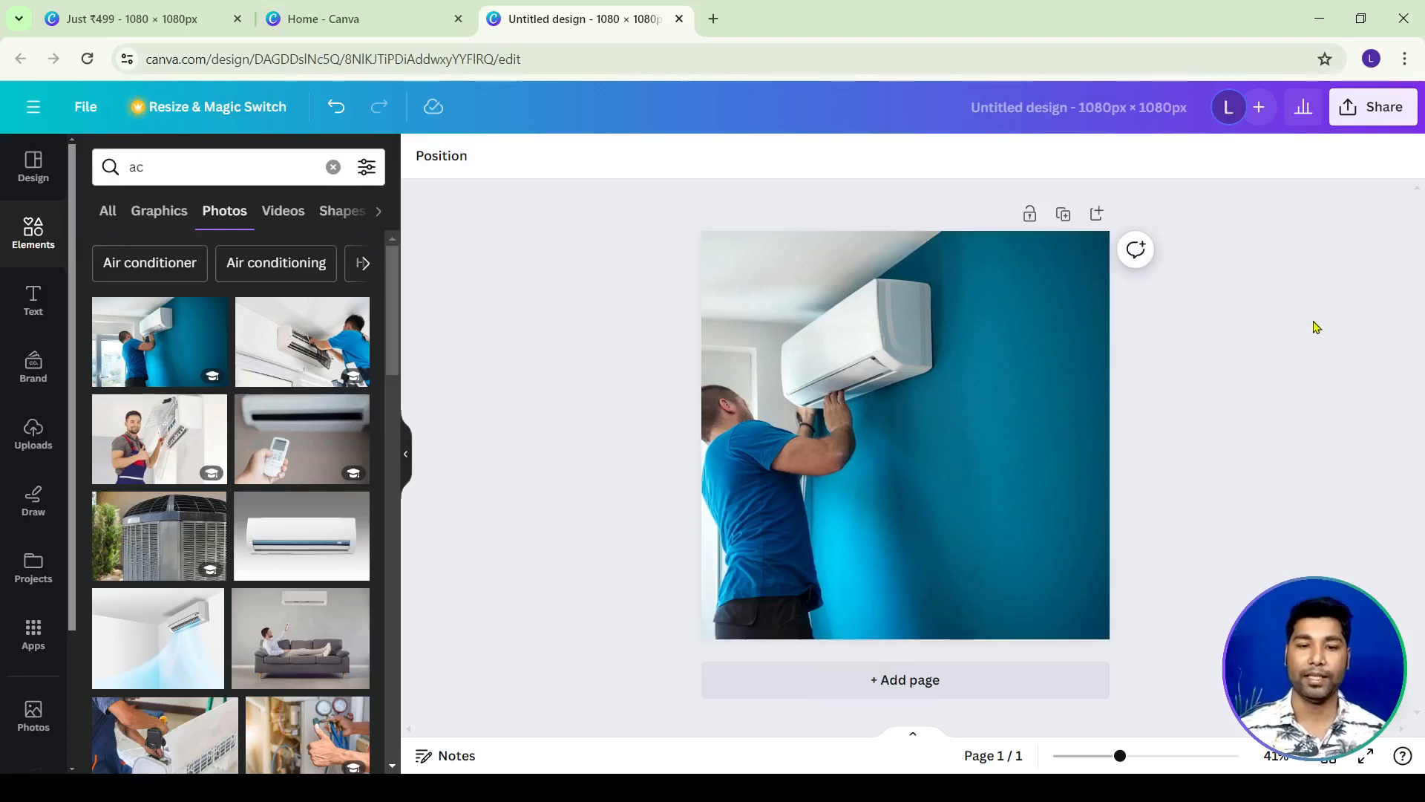
{"action": "left_click_drag", "start_coordinate": [913, 352], "coordinate": [924, 344]}
{"action": "left_click", "coordinate": [1331, 299]}
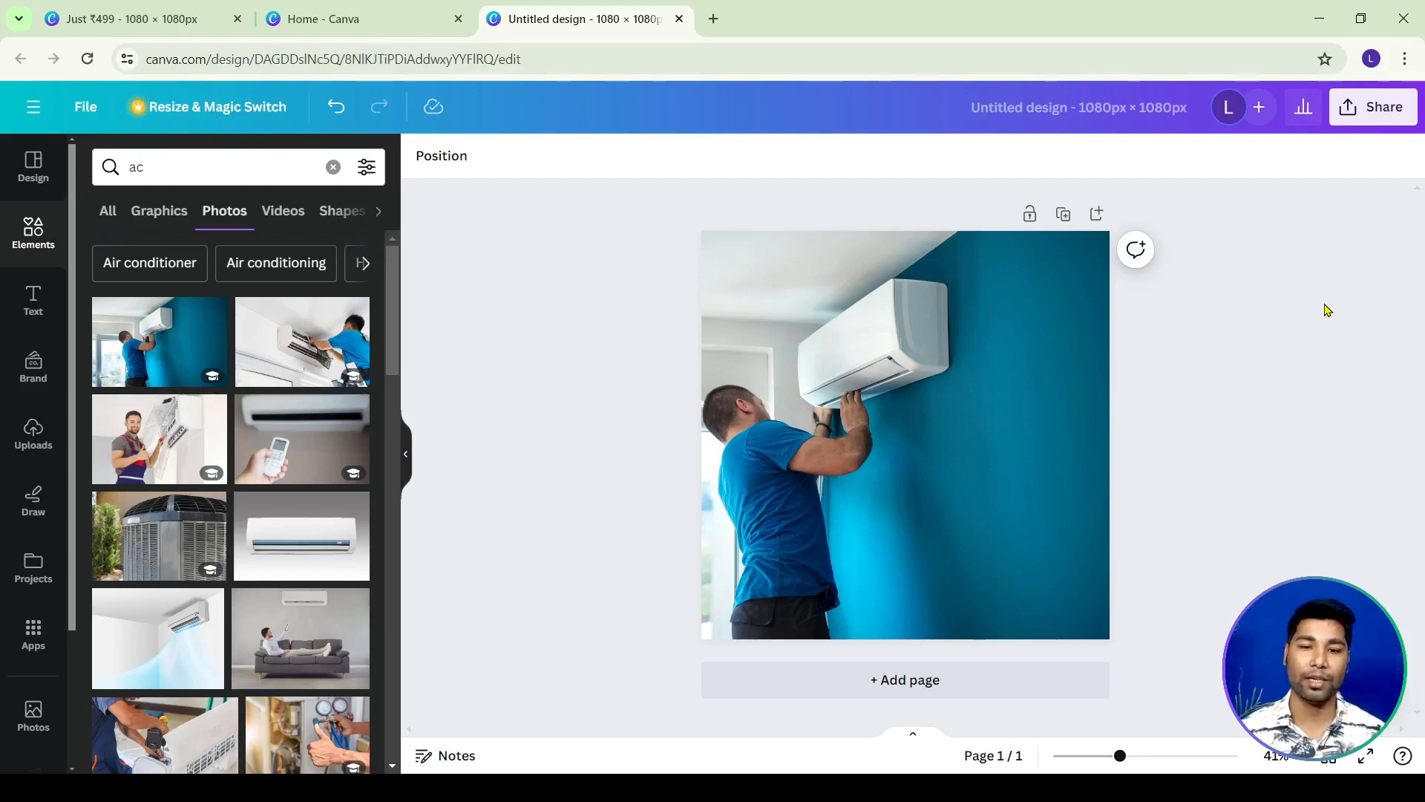
Copy the heading text "AC REPAIR & SERVICE EXPERT" from the Just ₹499 design and return to the untitled design.
{"action": "left_click", "coordinate": [160, 15]}
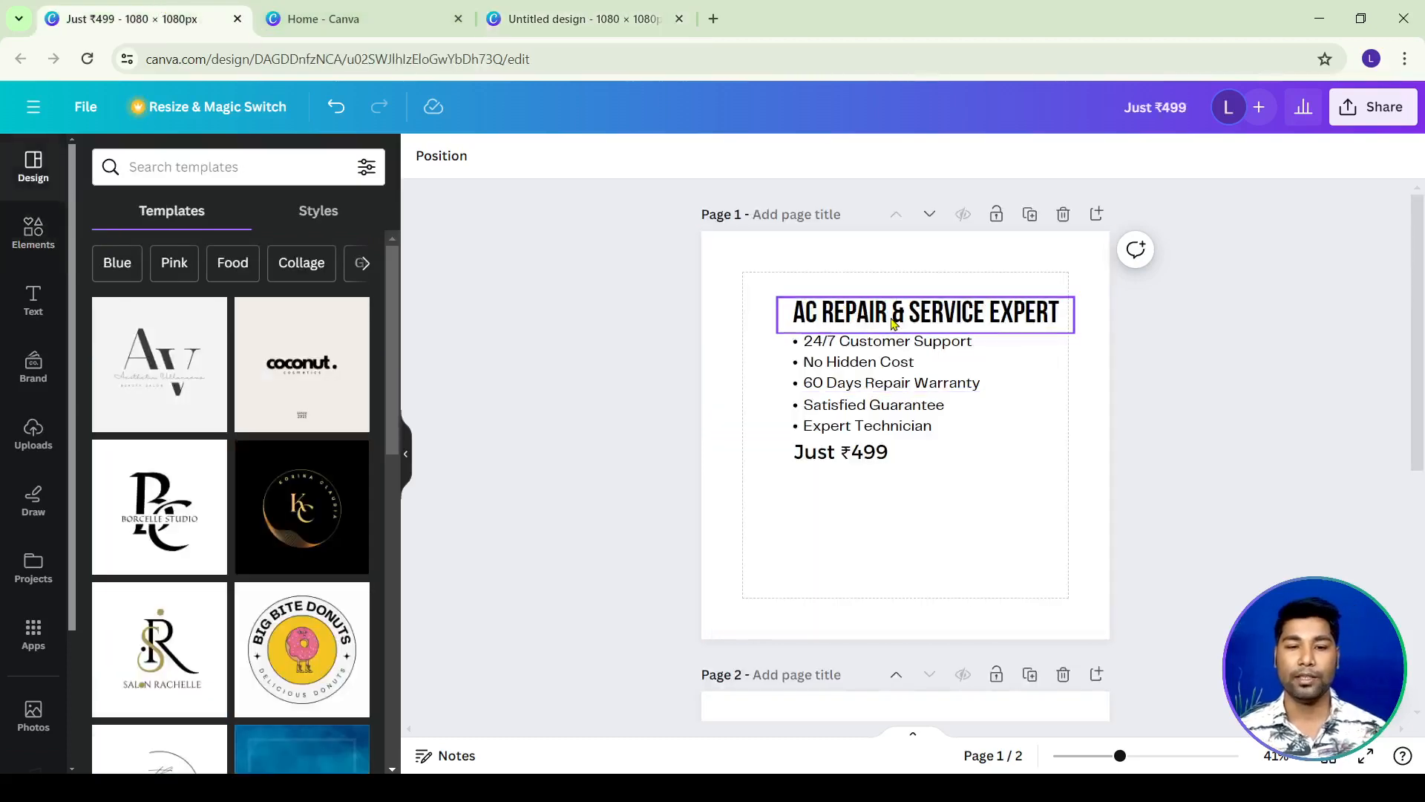
{"action": "left_click", "coordinate": [892, 315]}
{"action": "left_click", "coordinate": [892, 315]}
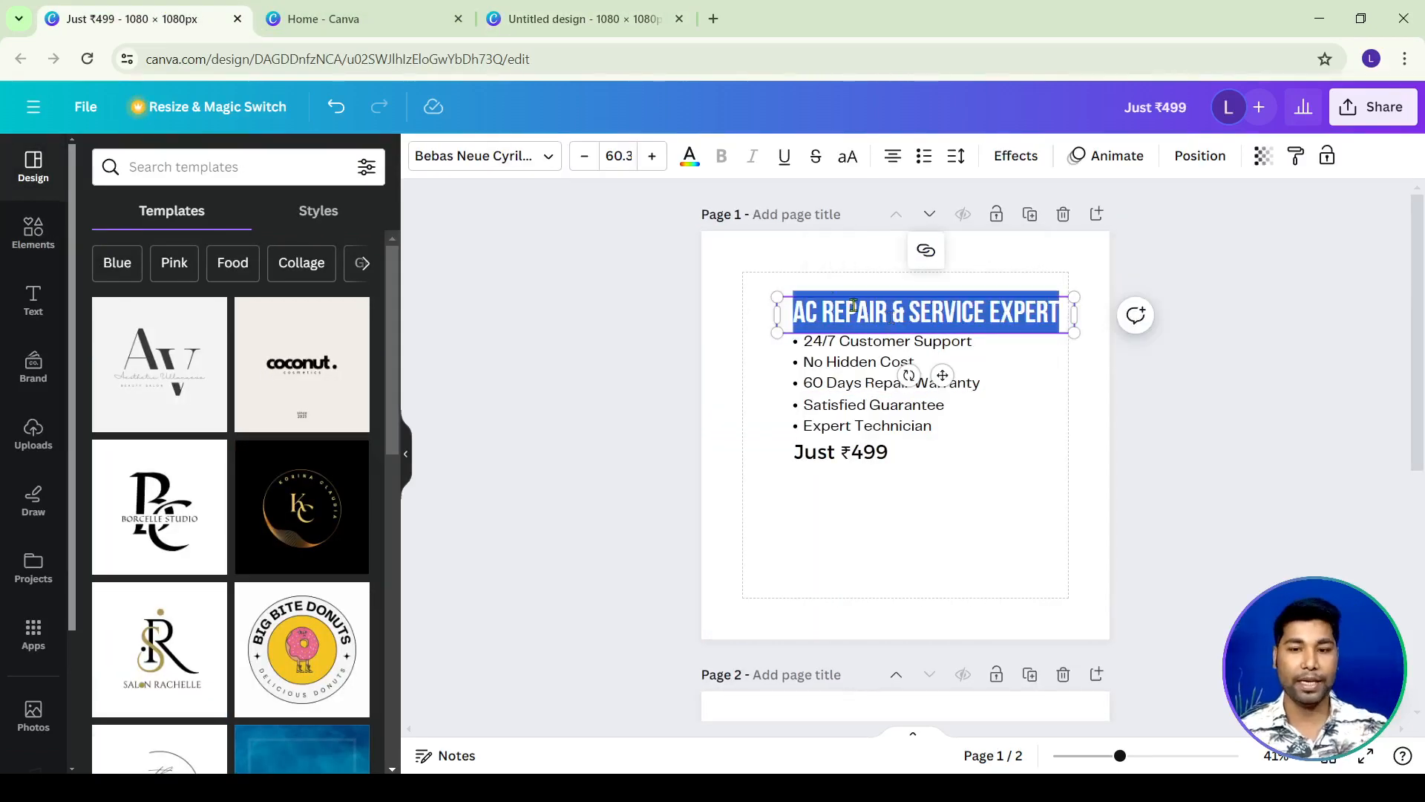
{"action": "left_click", "coordinate": [587, 18]}
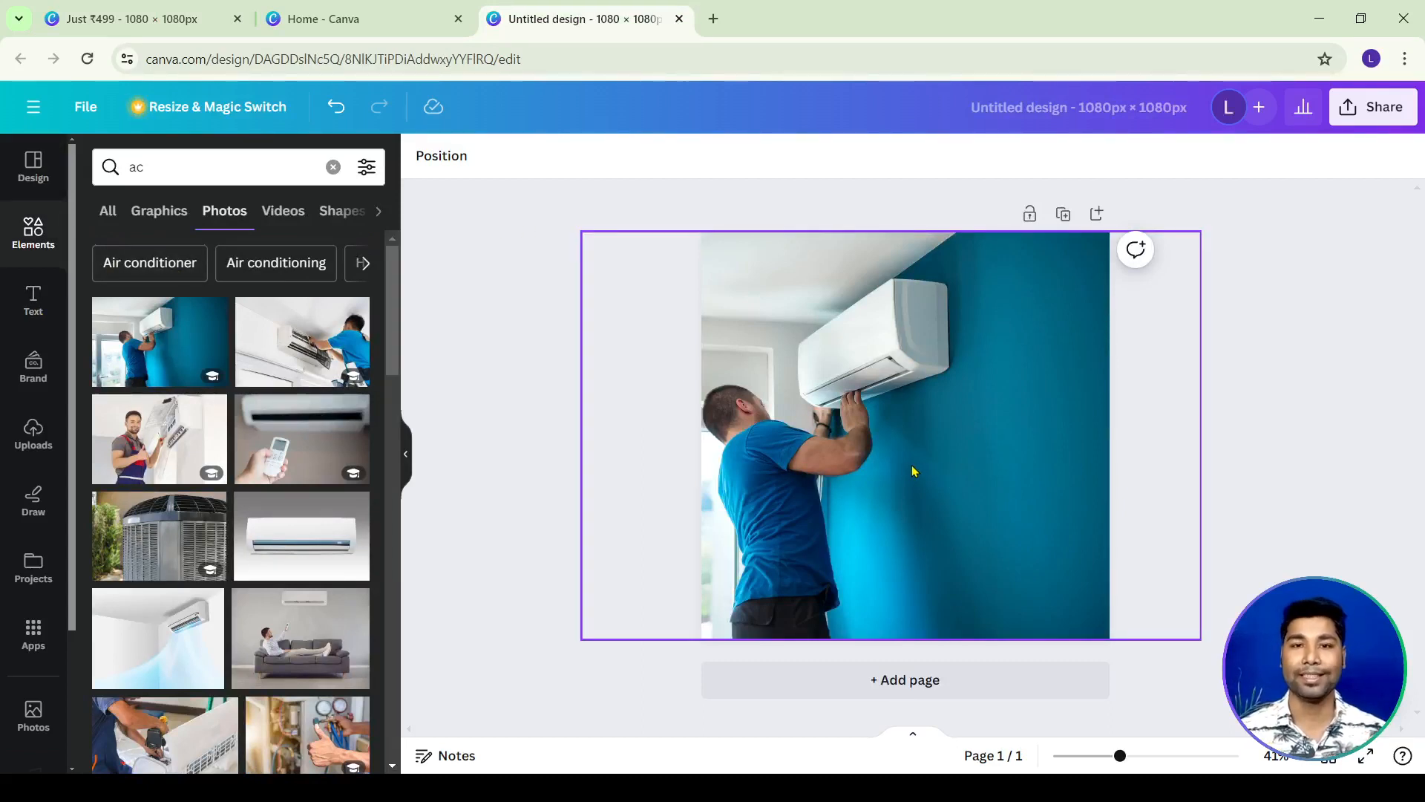
Add a heading to the page with the text "digital" and move it over the air conditioner.
{"action": "left_click", "coordinate": [34, 312]}
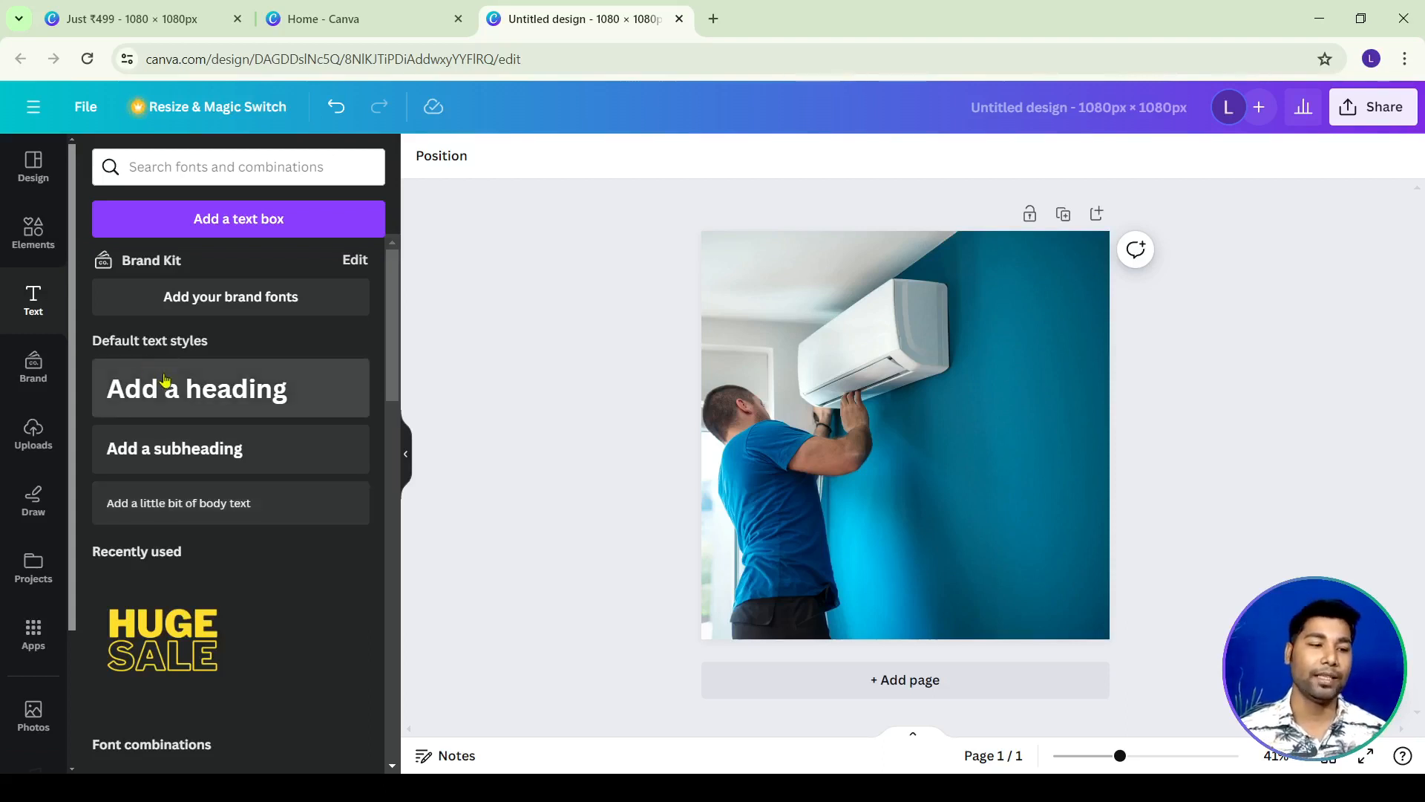
{"action": "left_click", "coordinate": [164, 399]}
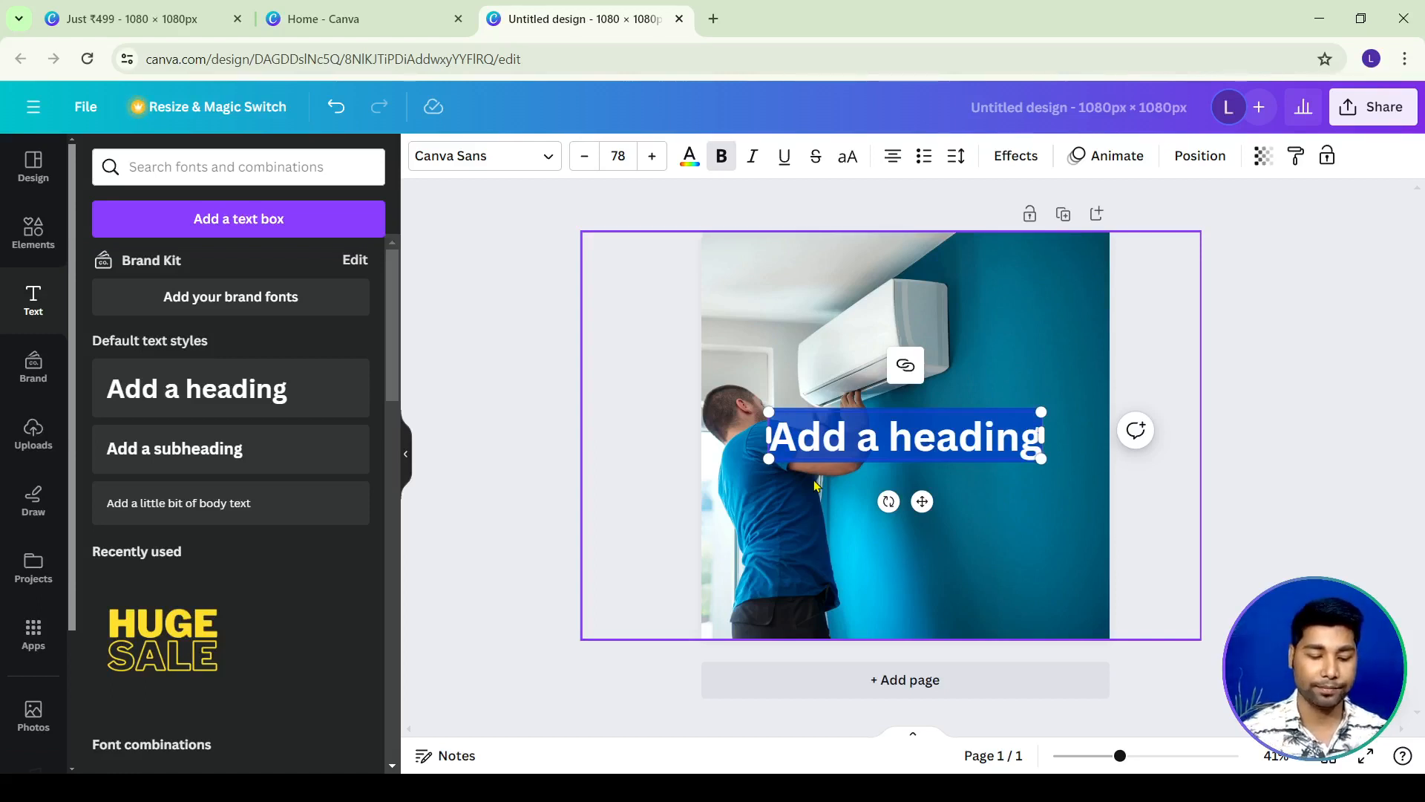
{"action": "type", "text": "digital"}
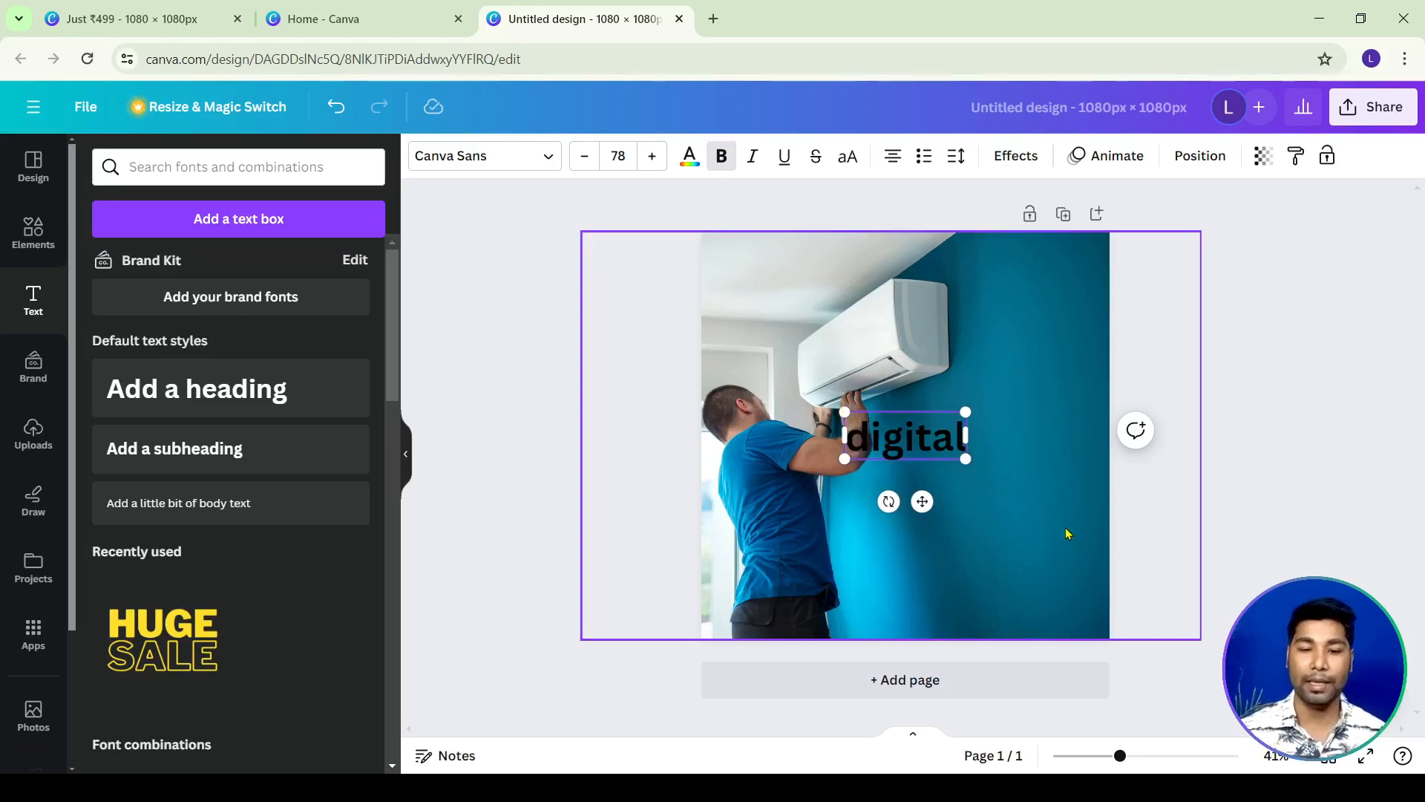
{"action": "left_click_drag", "start_coordinate": [922, 501], "coordinate": [867, 403]}
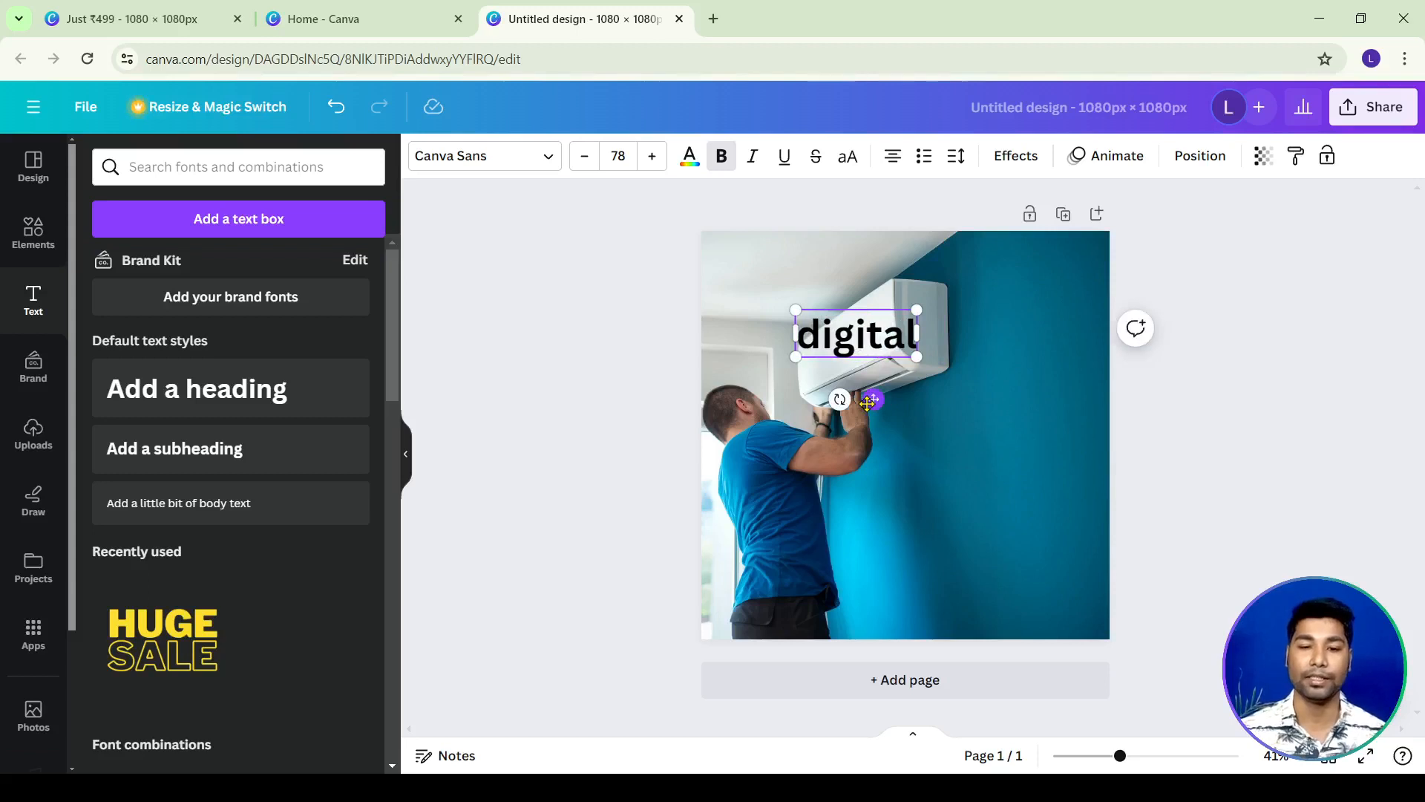
Replace the heading text with "AC Repair & Service Expert", then widen its text box slightly and centre it near the page's upper part.
{"action": "key", "text": "BackSpace"}
{"action": "key", "text": "BackSpace"}
{"action": "key", "text": "BackSpace"}
{"action": "key", "text": "BackSpace"}
{"action": "key", "text": "BackSpace"}
{"action": "key", "text": "BackSpace"}
{"action": "key", "text": "BackSpace"}
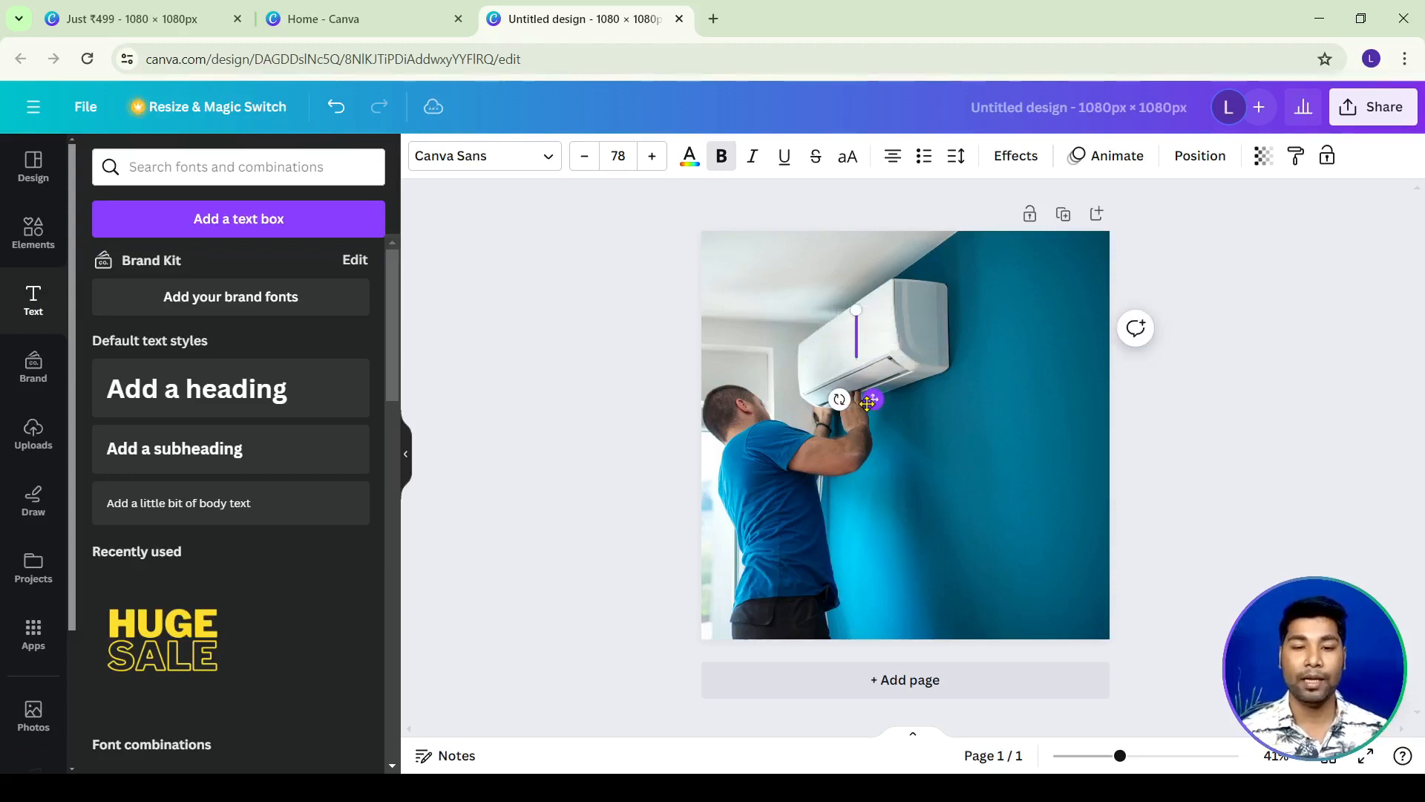
{"action": "type", "text": "AC Repair & Service Expert"}
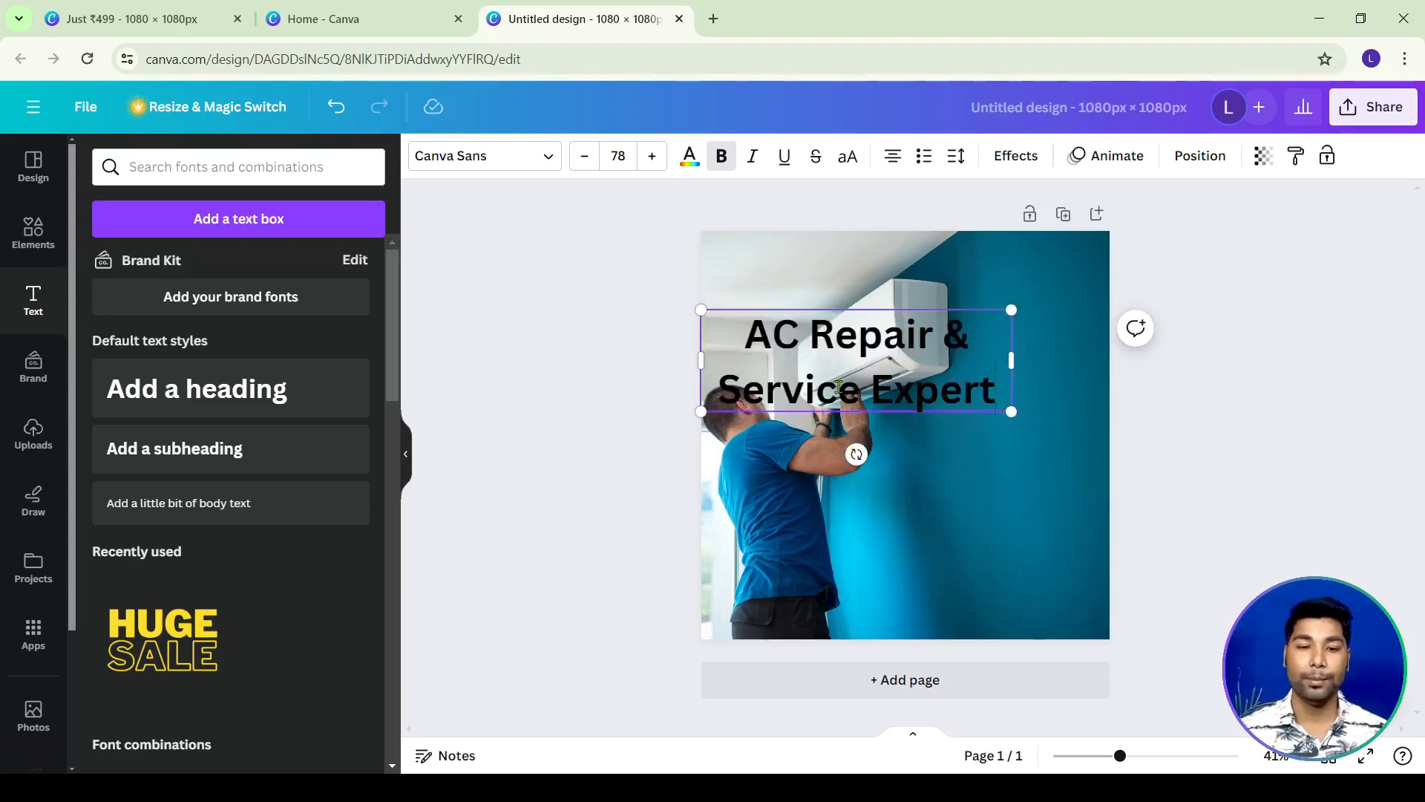
{"action": "mouse_move", "coordinate": [1010, 353]}
{"action": "left_mouse_down"}
{"action": "mouse_move", "coordinate": [1129, 356]}
{"action": "mouse_move", "coordinate": [1034, 368]}
{"action": "left_mouse_up"}
{"action": "mouse_move", "coordinate": [935, 336]}
{"action": "left_mouse_down"}
{"action": "mouse_move", "coordinate": [960, 417]}
{"action": "mouse_move", "coordinate": [996, 391]}
{"action": "mouse_move", "coordinate": [960, 325]}
{"action": "left_mouse_up"}
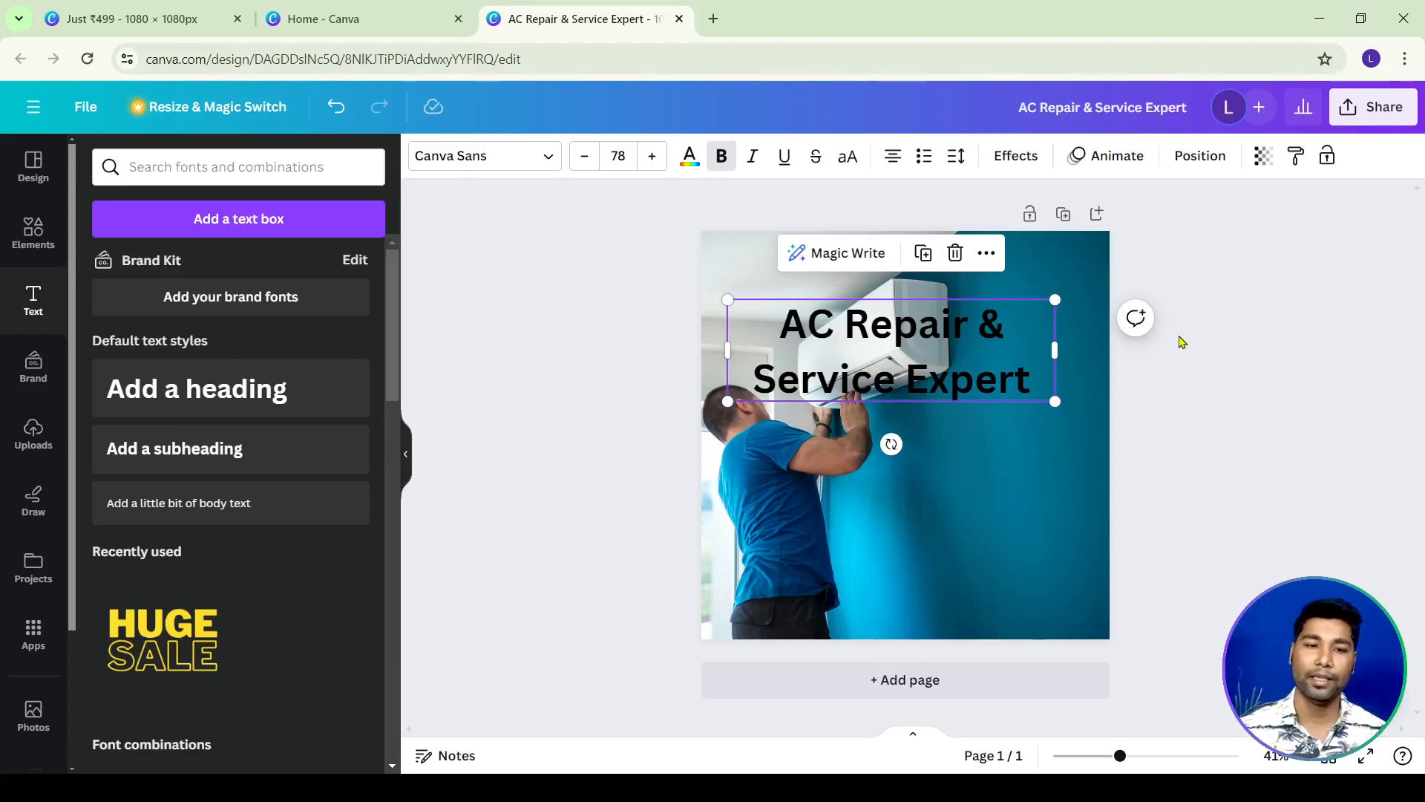
Try custom navy and purple shades for the heading's text, and set its colour to white, #FFFFFF.
{"action": "left_click", "coordinate": [687, 159]}
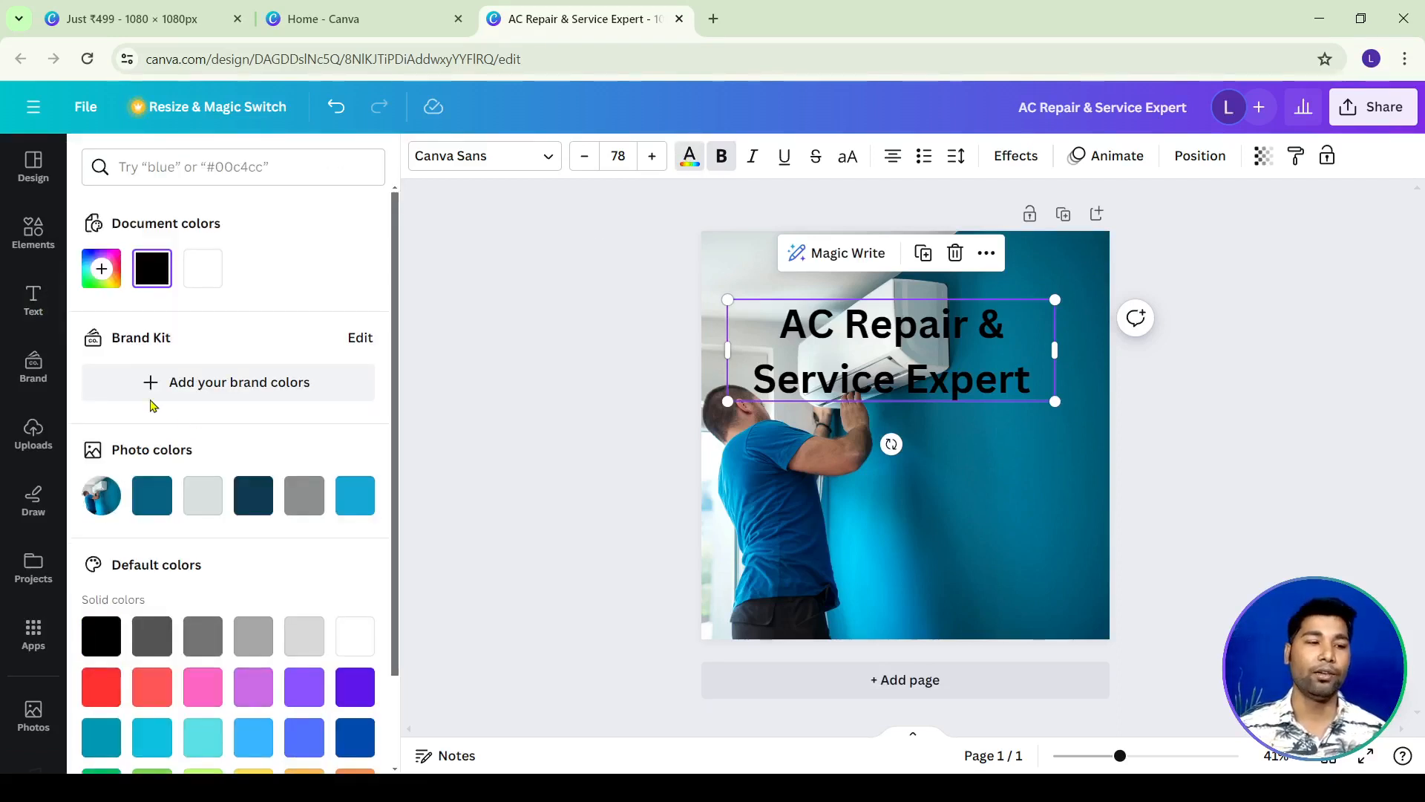
{"action": "scroll", "coordinate": [185, 401], "scroll_direction": "down", "scroll_amount": 2}
{"action": "scroll", "coordinate": [197, 483], "scroll_direction": "up", "scroll_amount": 2}
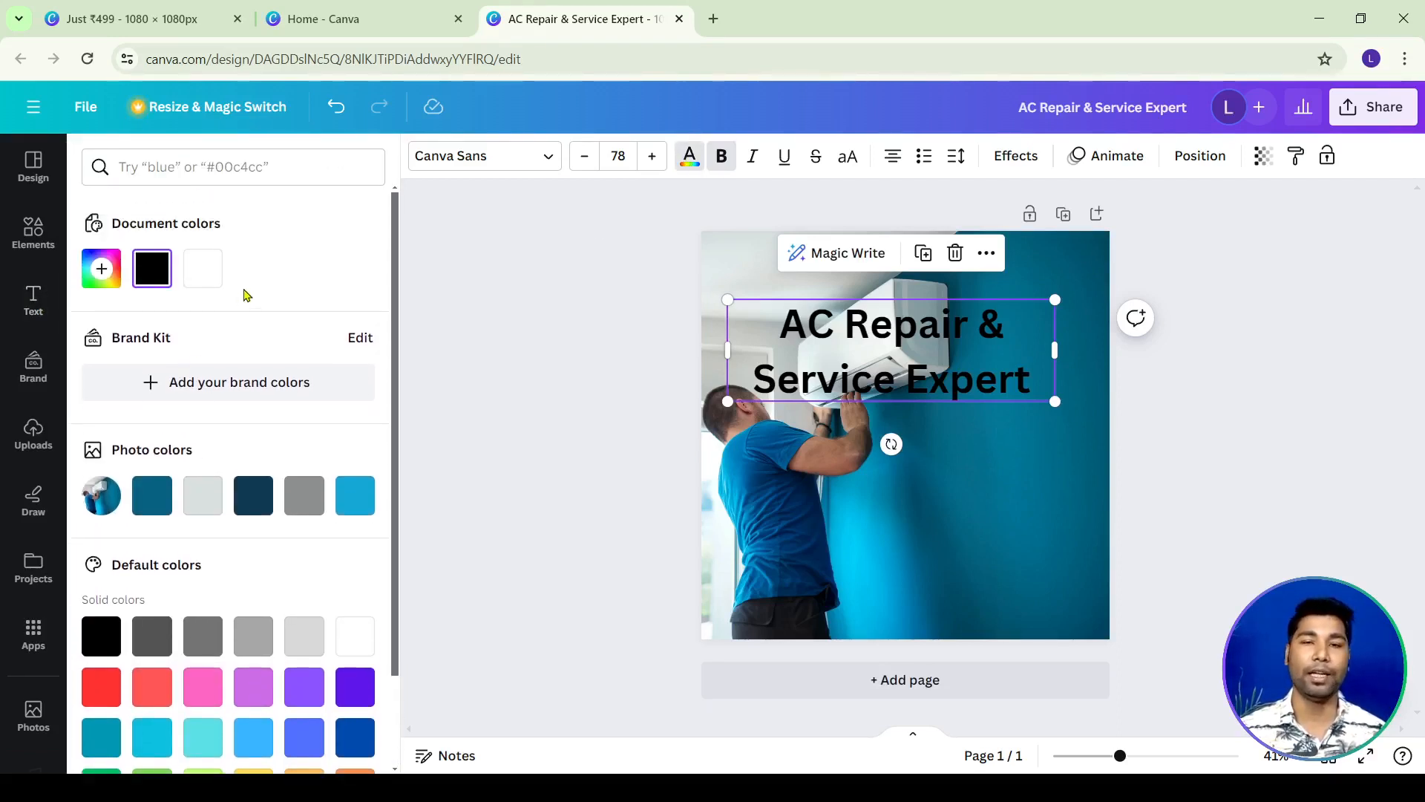
{"action": "left_click", "coordinate": [101, 277]}
{"action": "left_click_drag", "start_coordinate": [271, 343], "coordinate": [307, 387]}
{"action": "left_click", "coordinate": [269, 429]}
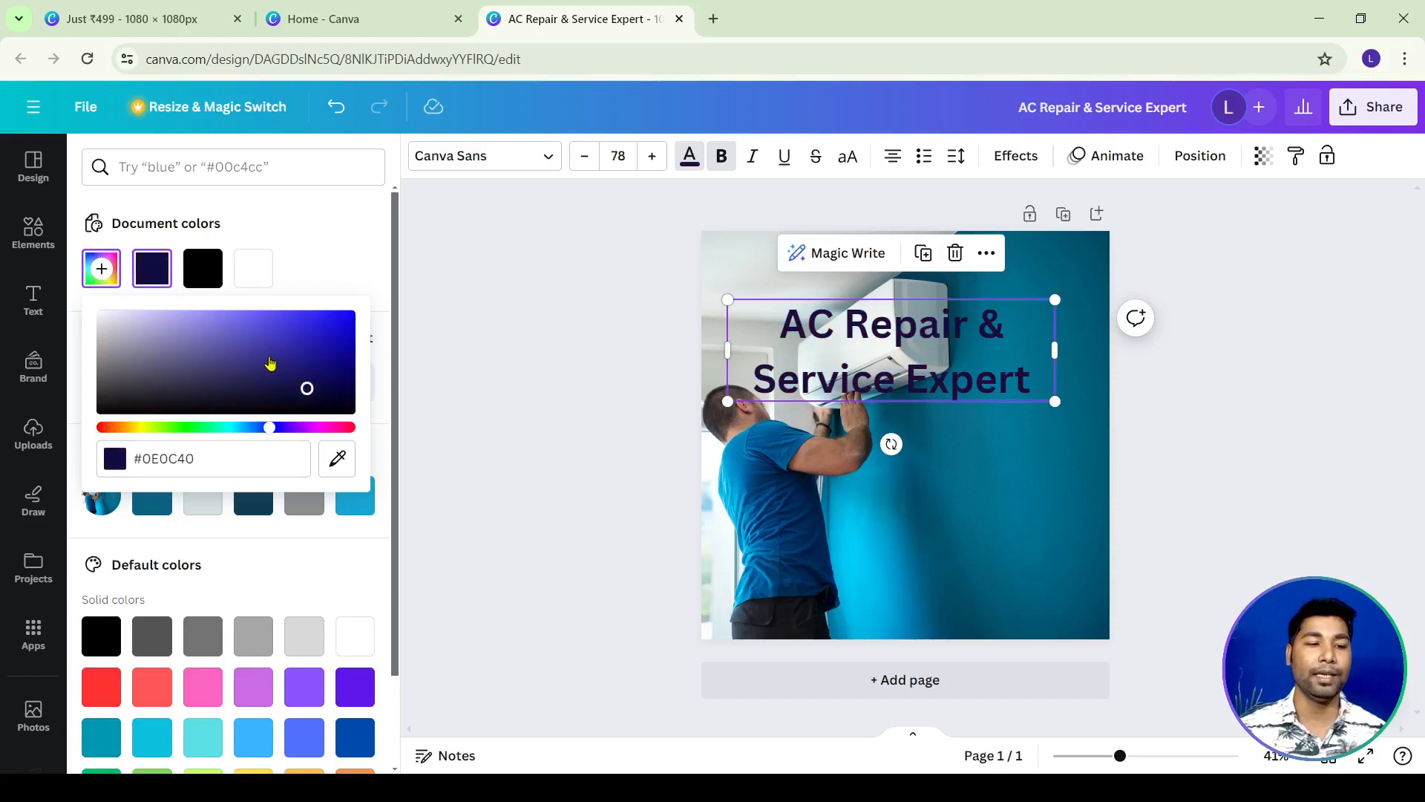
{"action": "left_click", "coordinate": [280, 323]}
{"action": "left_click", "coordinate": [298, 428]}
{"action": "left_click", "coordinate": [319, 347]}
{"action": "left_click", "coordinate": [325, 327]}
{"action": "left_click", "coordinate": [156, 354]}
{"action": "left_click", "coordinate": [193, 383]}
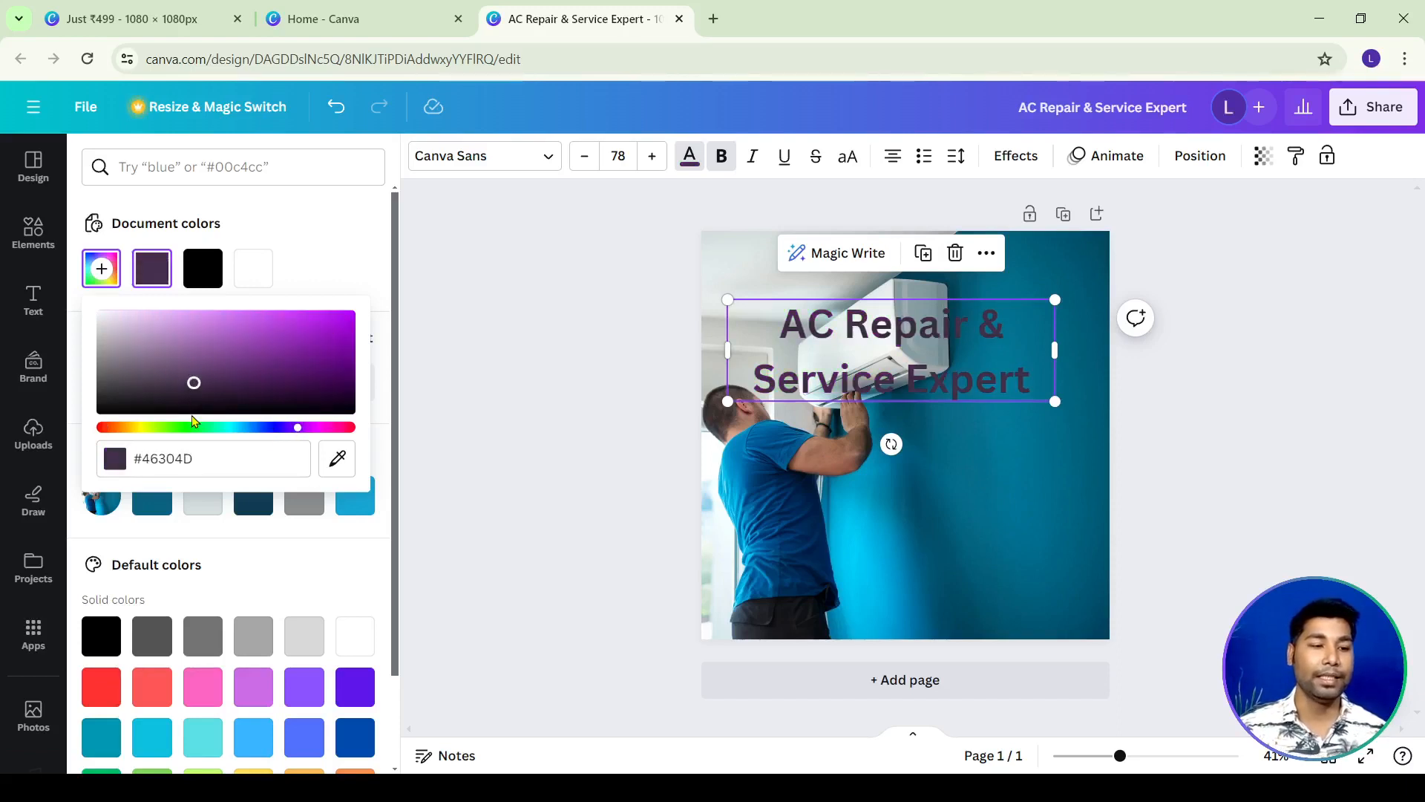
{"action": "left_click_drag", "start_coordinate": [195, 391], "coordinate": [74, 306]}
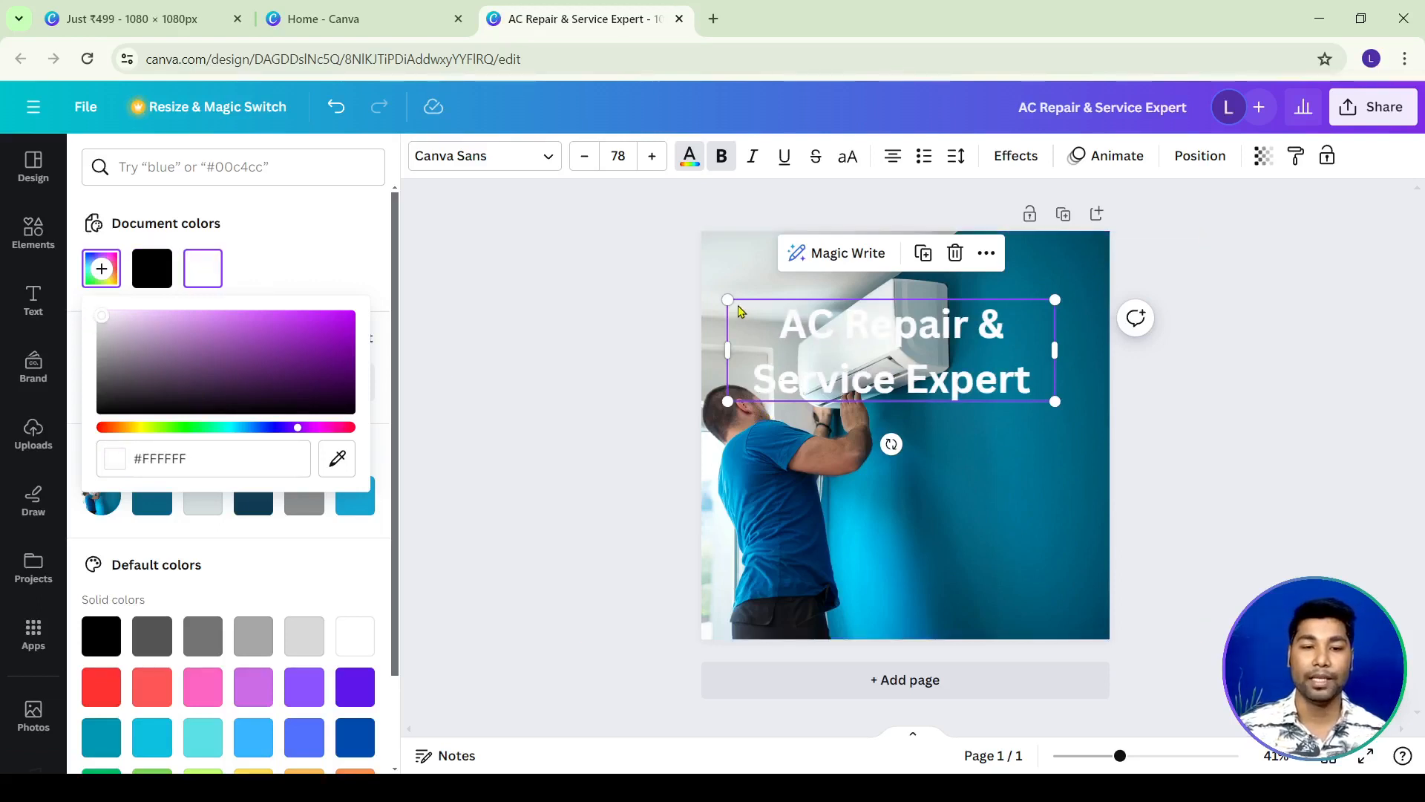
{"action": "key", "text": "Escape"}
Shrink the heading to font size 51.5 and move it to the photo's upper right area, partly over the air conditioner.
{"action": "left_click_drag", "start_coordinate": [939, 360], "coordinate": [985, 512]}
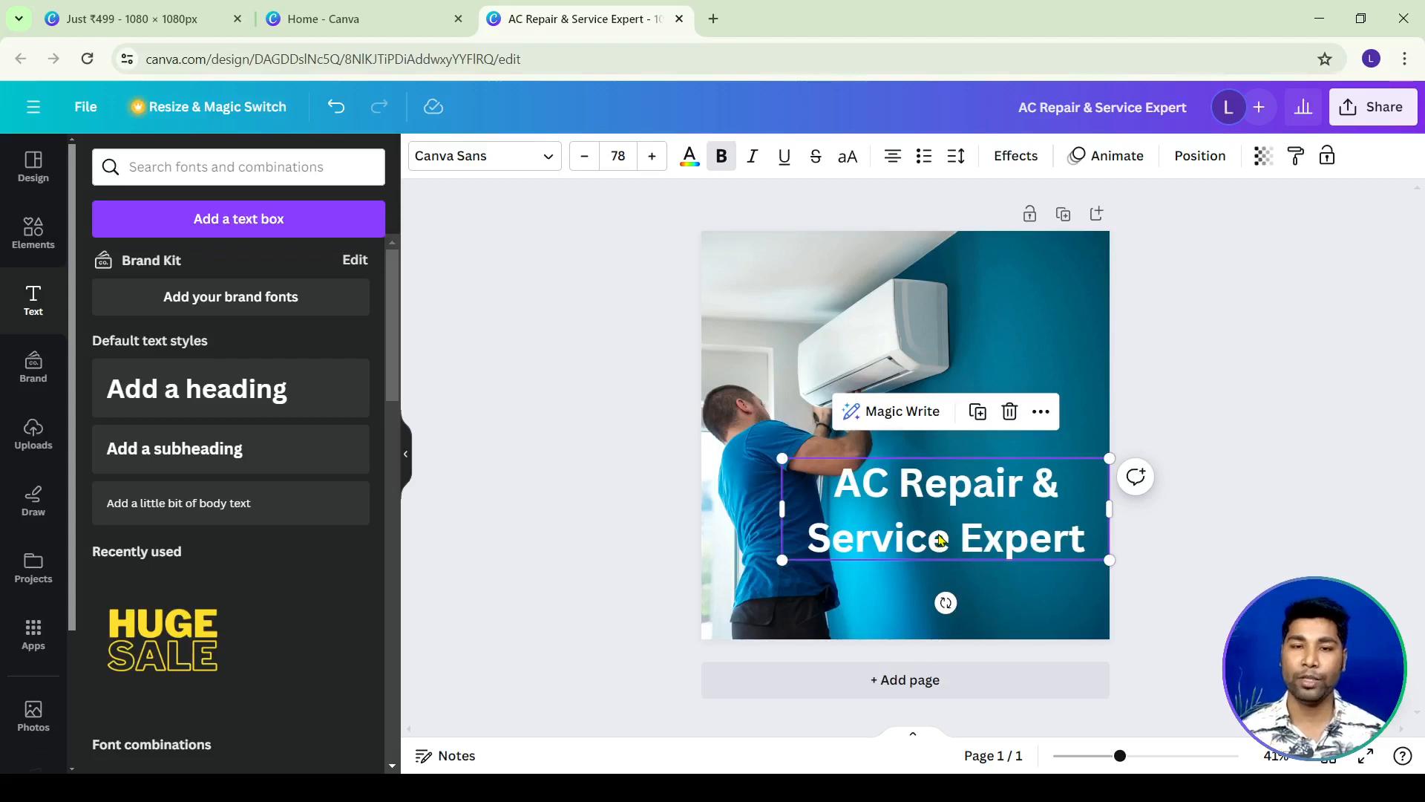
{"action": "left_click_drag", "start_coordinate": [941, 540], "coordinate": [911, 513]}
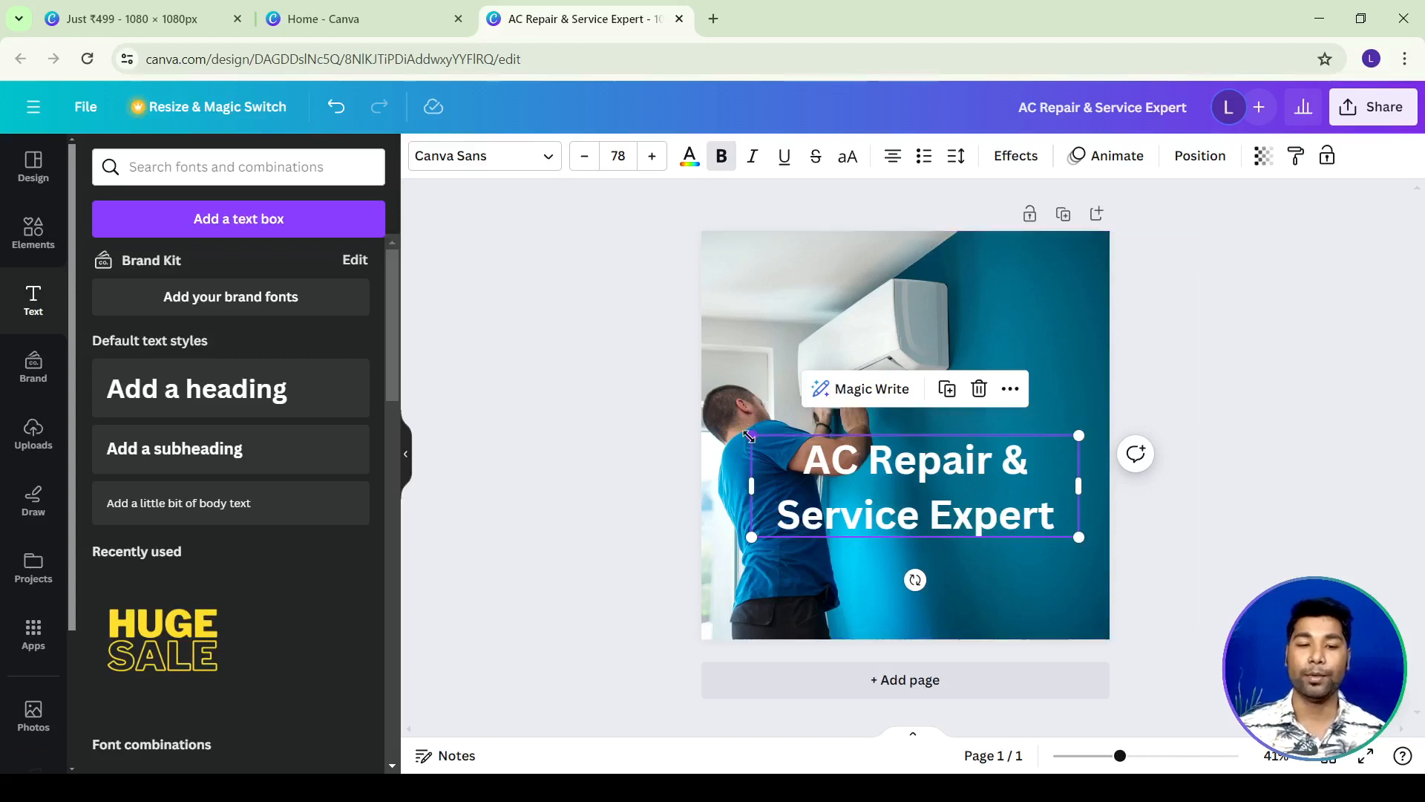
{"action": "left_click_drag", "start_coordinate": [750, 437], "coordinate": [863, 460]}
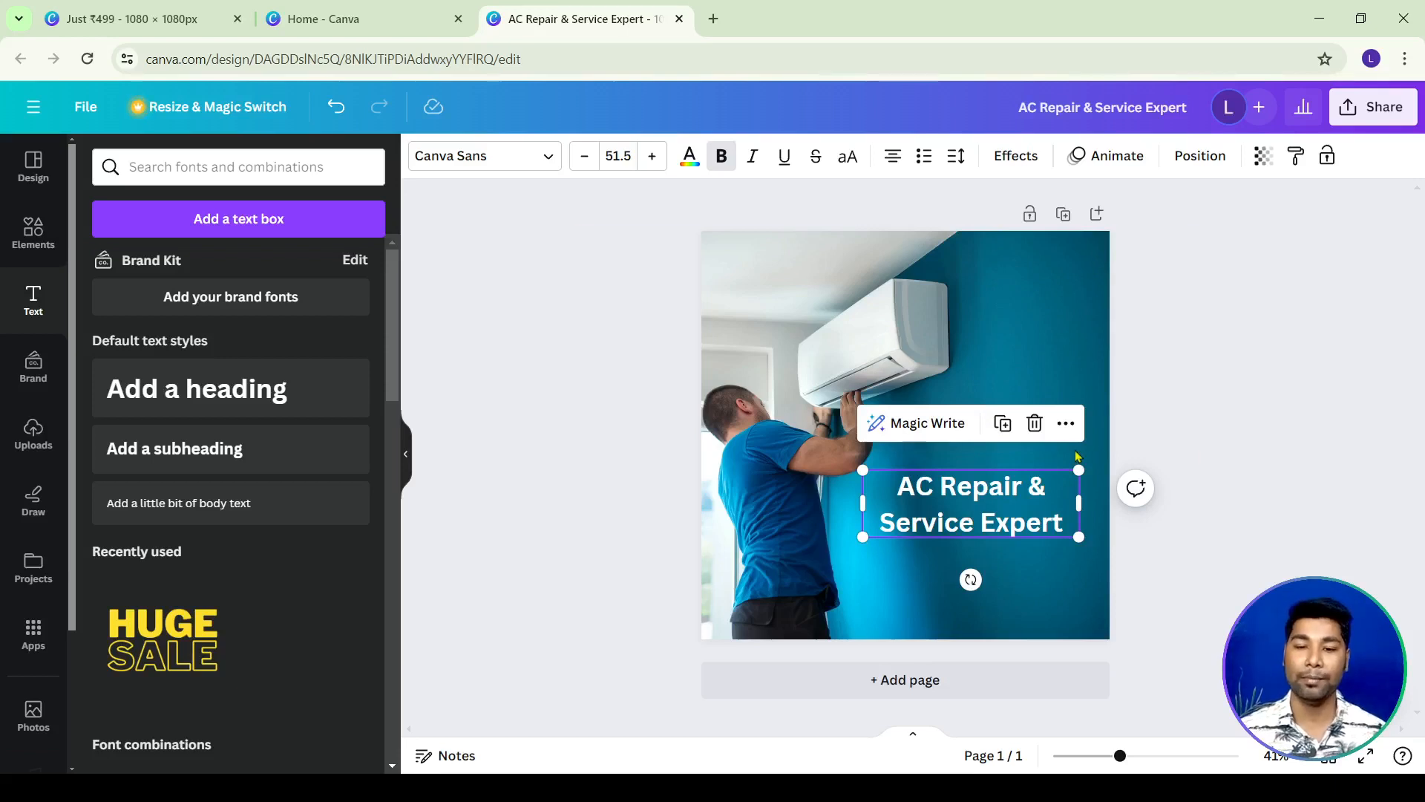
{"action": "left_click", "coordinate": [1243, 393]}
{"action": "left_click_drag", "start_coordinate": [1007, 510], "coordinate": [1002, 329]}
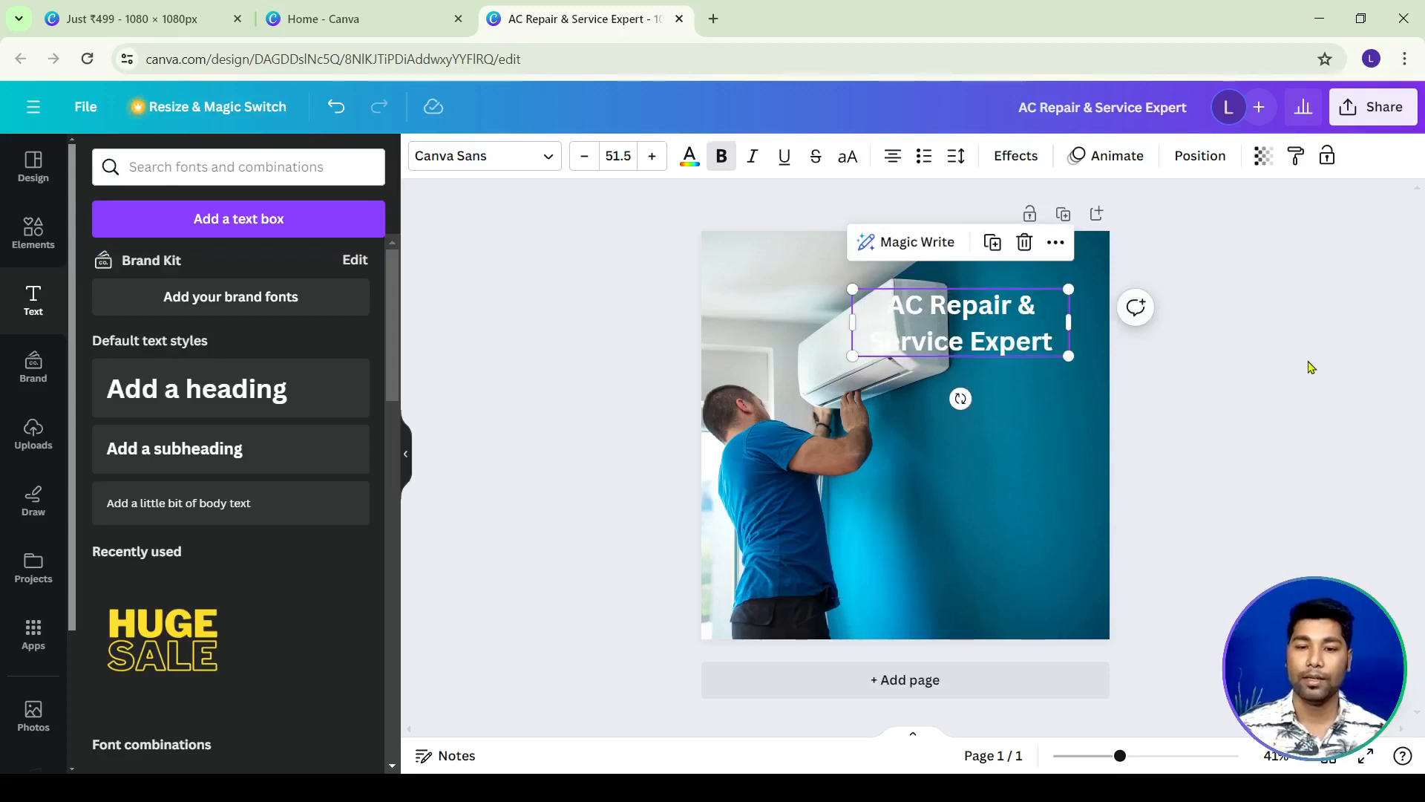
{"action": "left_click", "coordinate": [1180, 355]}
{"action": "left_click", "coordinate": [998, 343]}
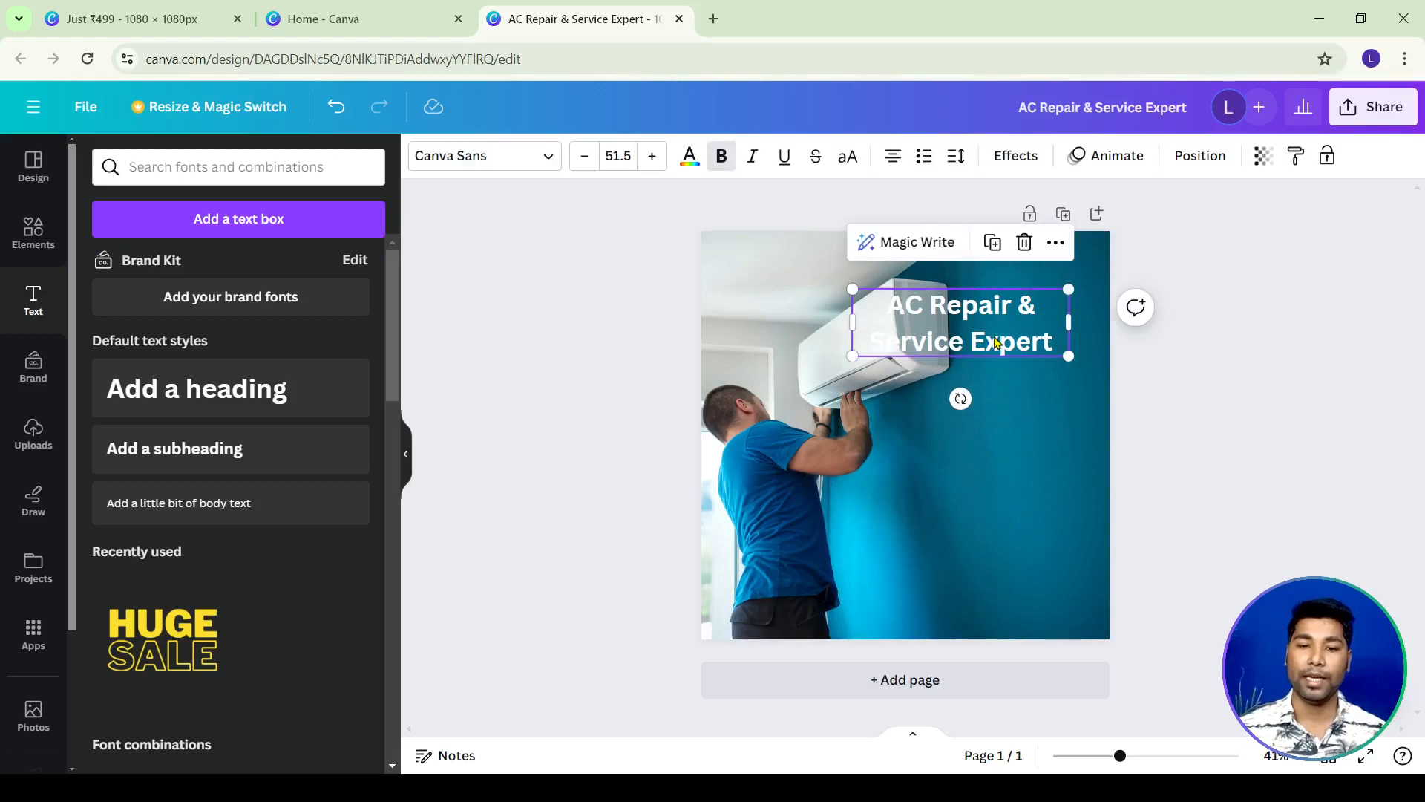
{"action": "left_click", "coordinate": [1214, 338]}
{"action": "left_click", "coordinate": [1001, 329]}
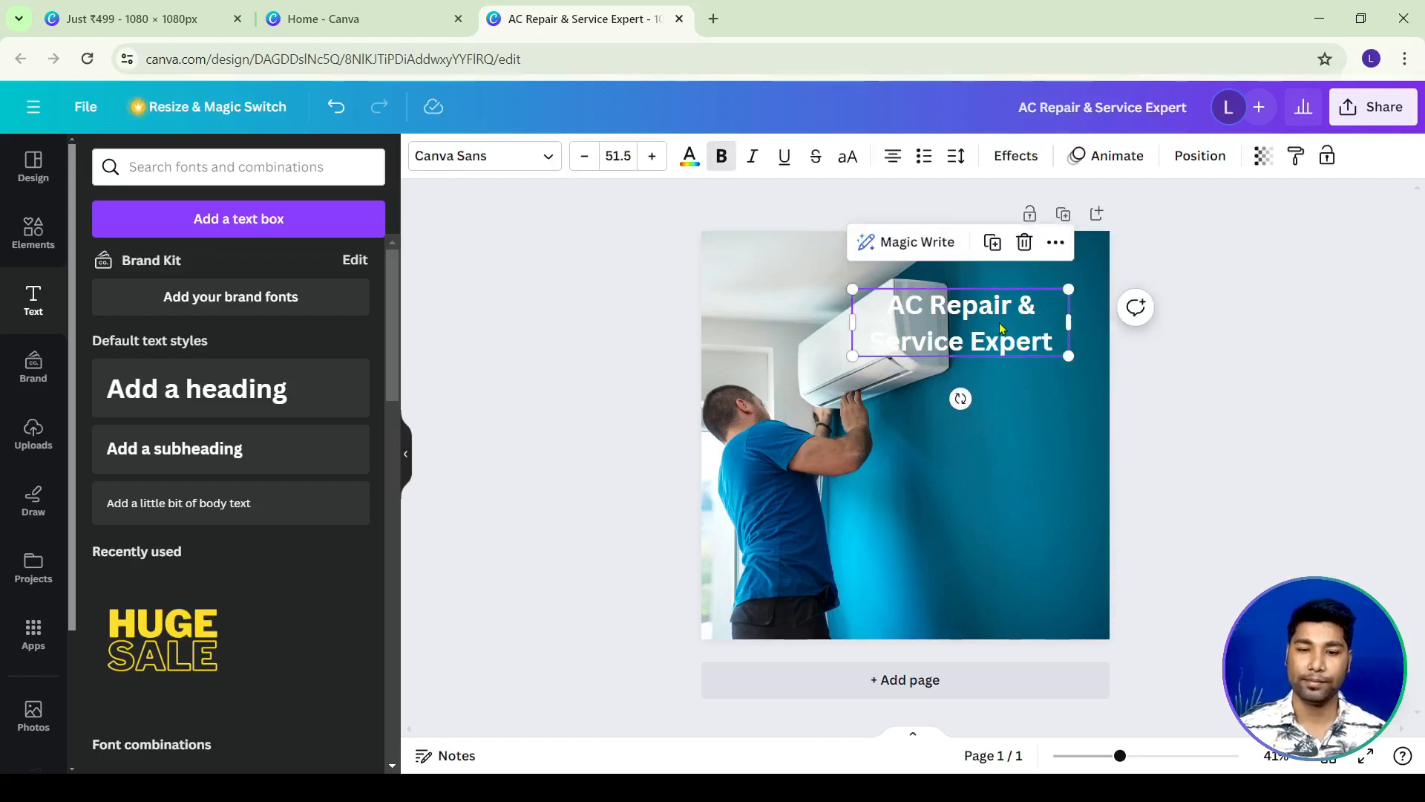
{"action": "left_click", "coordinate": [1301, 319]}
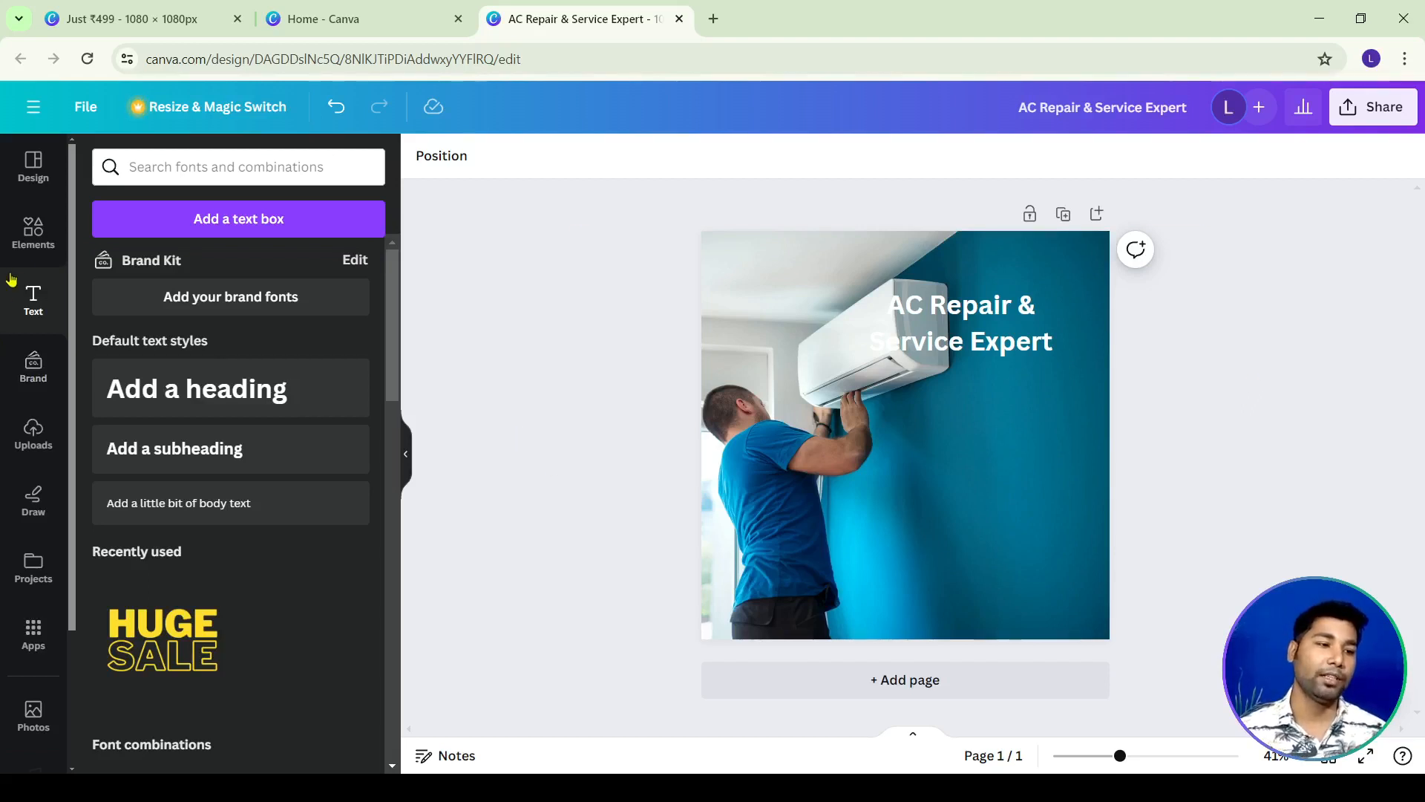
Clear the previous "ac" element search and add a circle from the basic shapes to the page.
{"action": "left_click", "coordinate": [36, 244]}
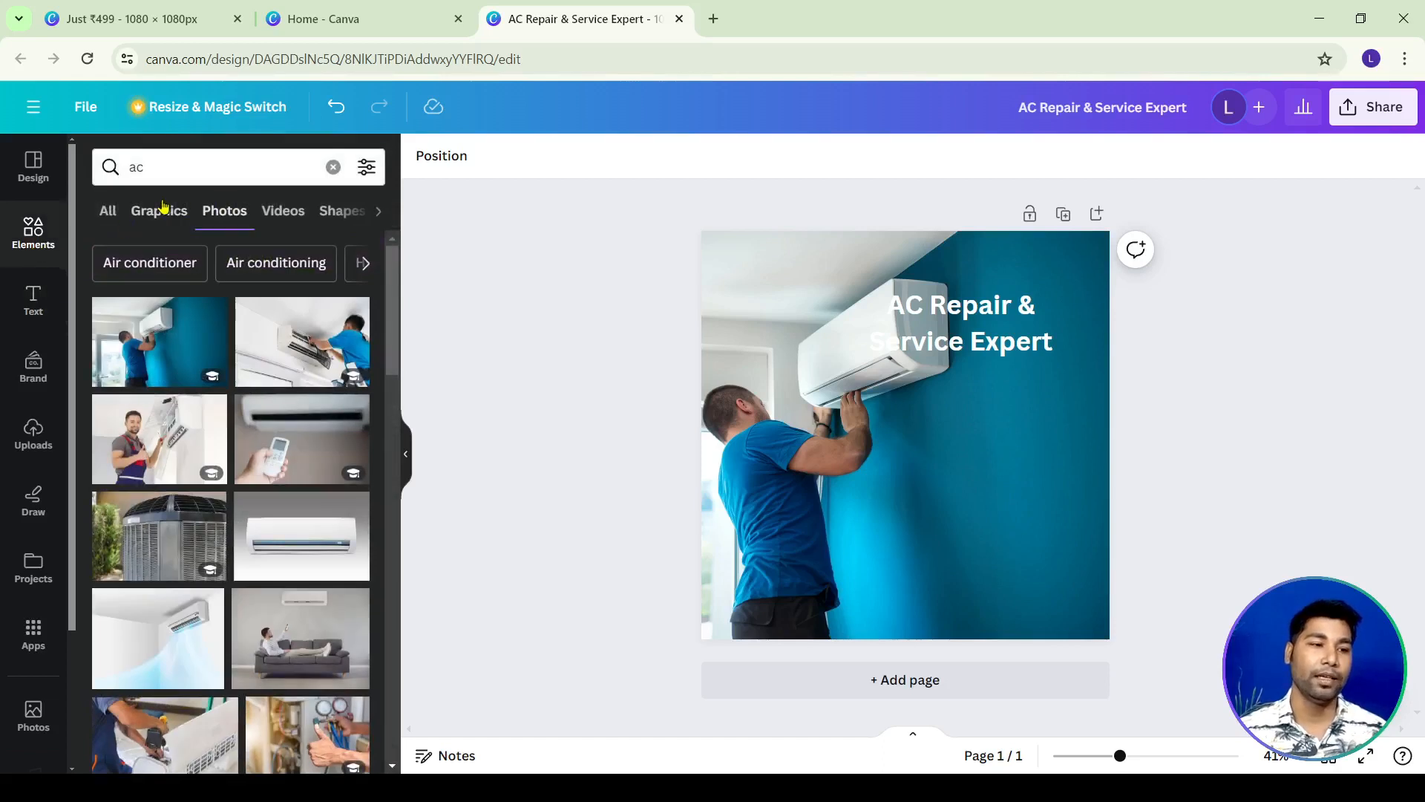
{"action": "left_click", "coordinate": [333, 166]}
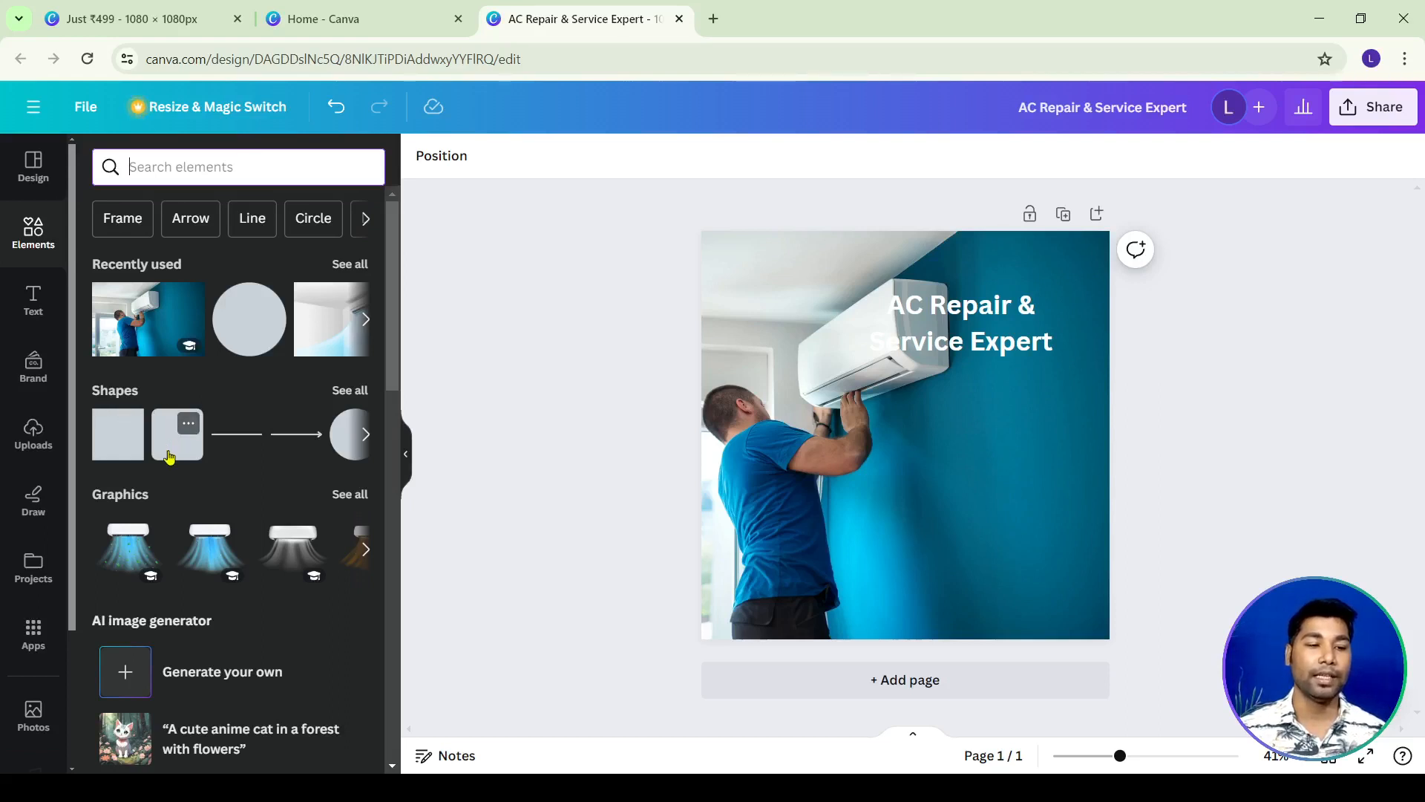
{"action": "left_click", "coordinate": [349, 391]}
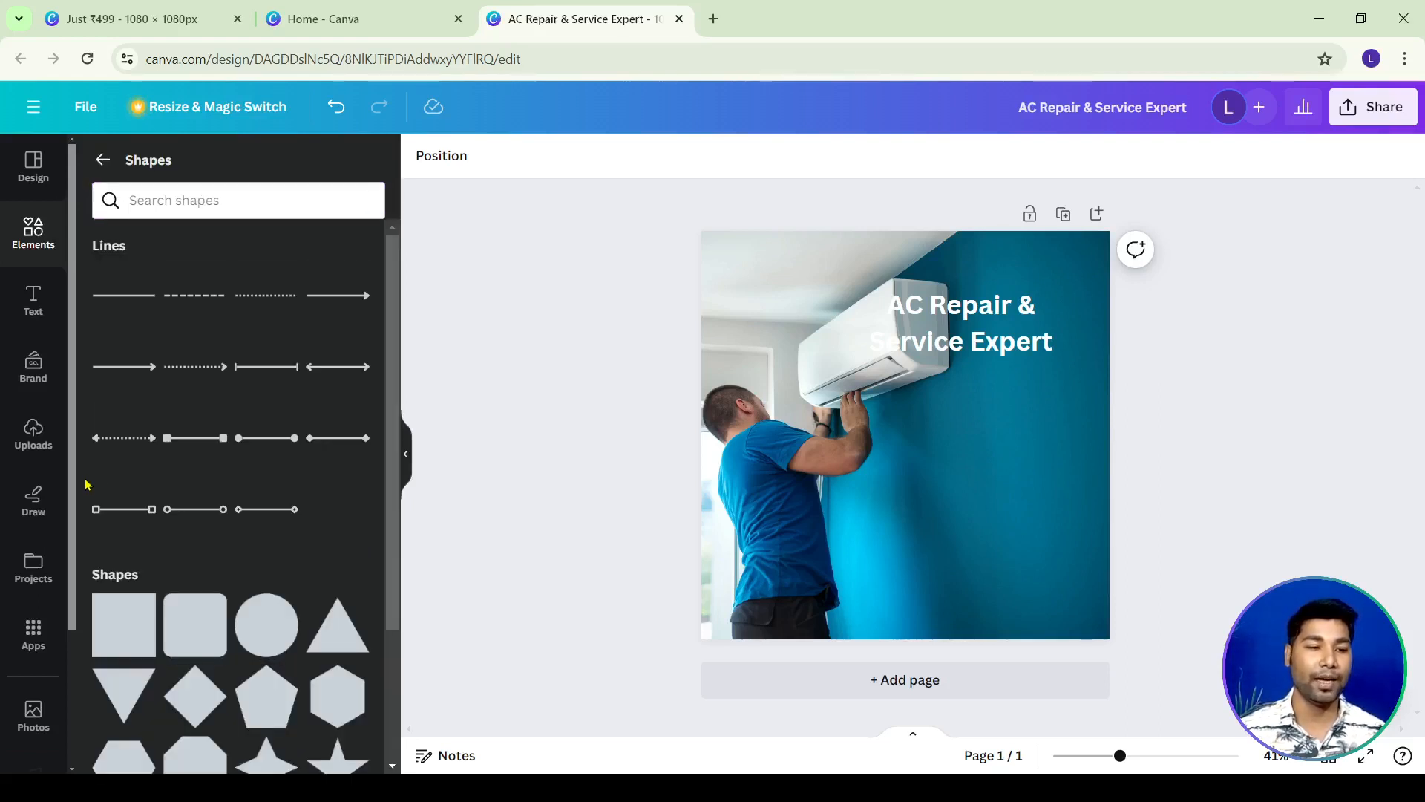
{"action": "scroll", "coordinate": [245, 501], "scroll_direction": "down", "scroll_amount": 5}
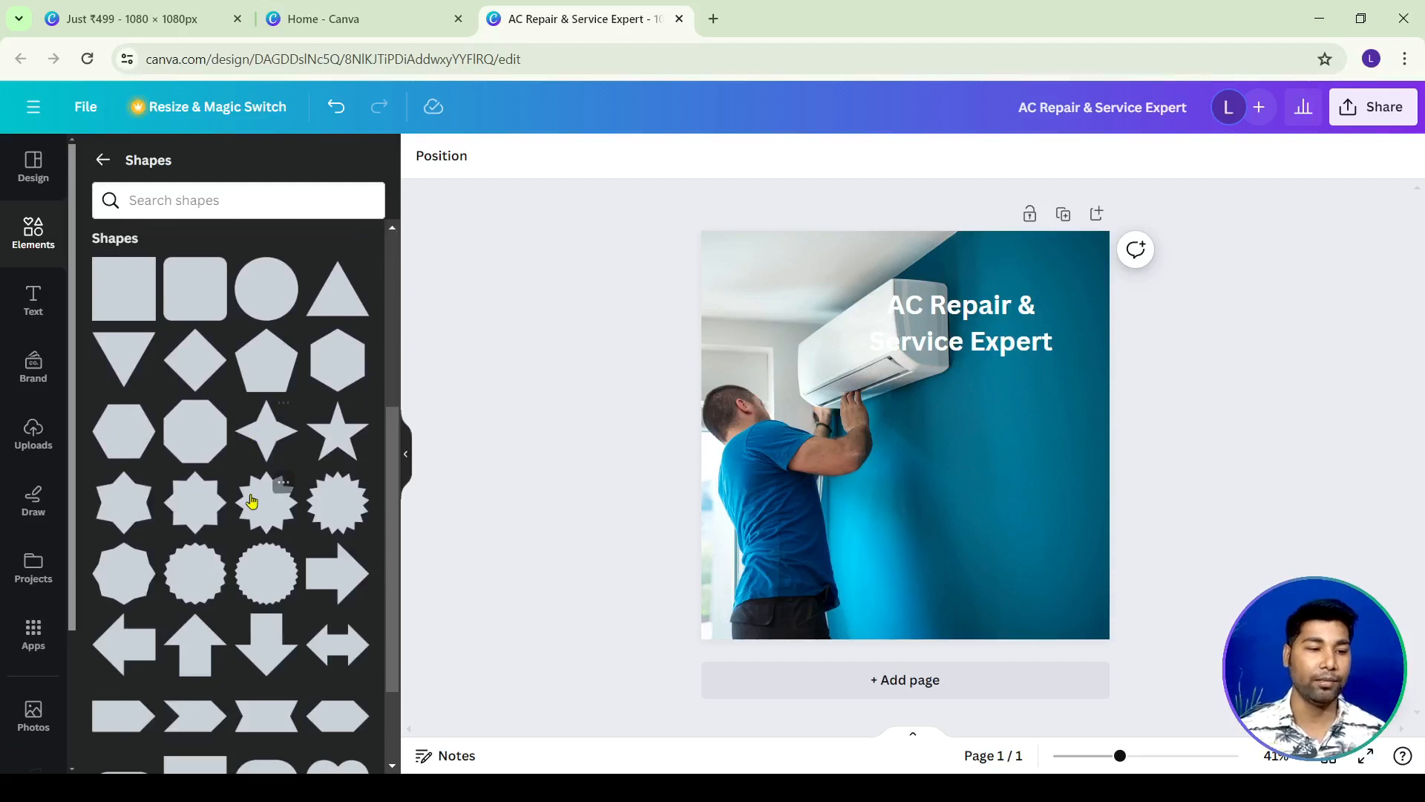
{"action": "scroll", "coordinate": [256, 498], "scroll_direction": "up", "scroll_amount": 1}
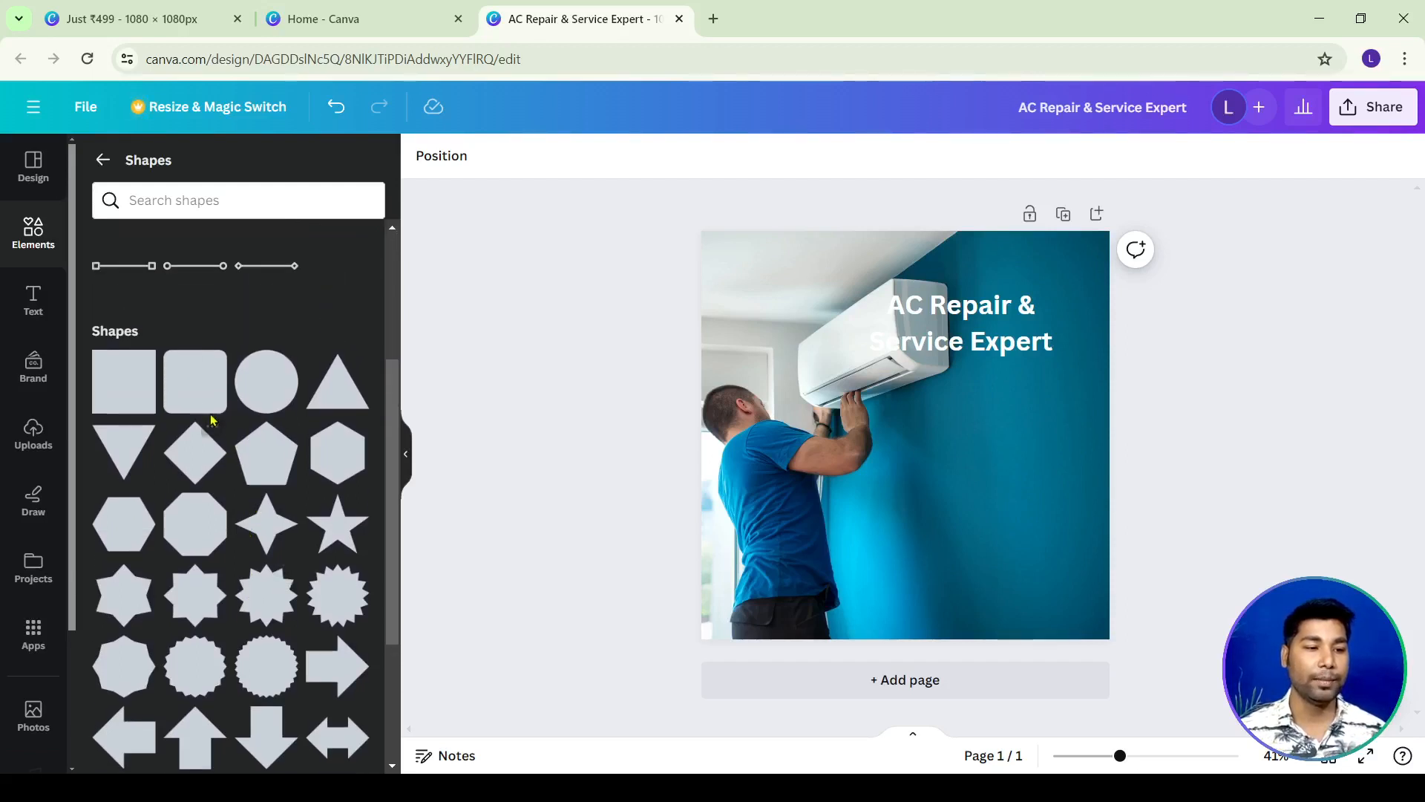
{"action": "left_click", "coordinate": [260, 383]}
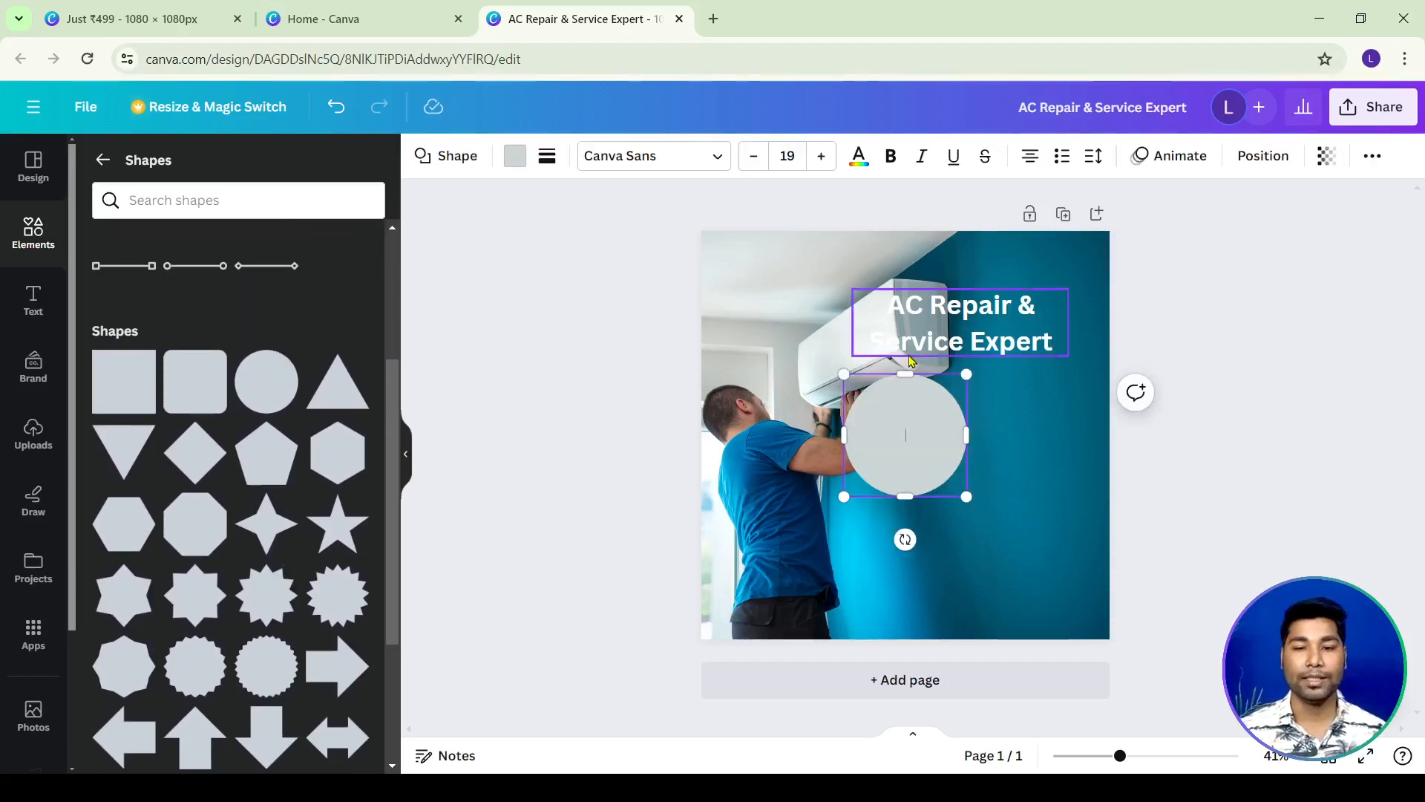
Enlarge the circle to about 1262 px across and move it over the page's upper right corner, extending beyond the edges.
{"action": "left_click", "coordinate": [973, 512]}
{"action": "left_click", "coordinate": [926, 464]}
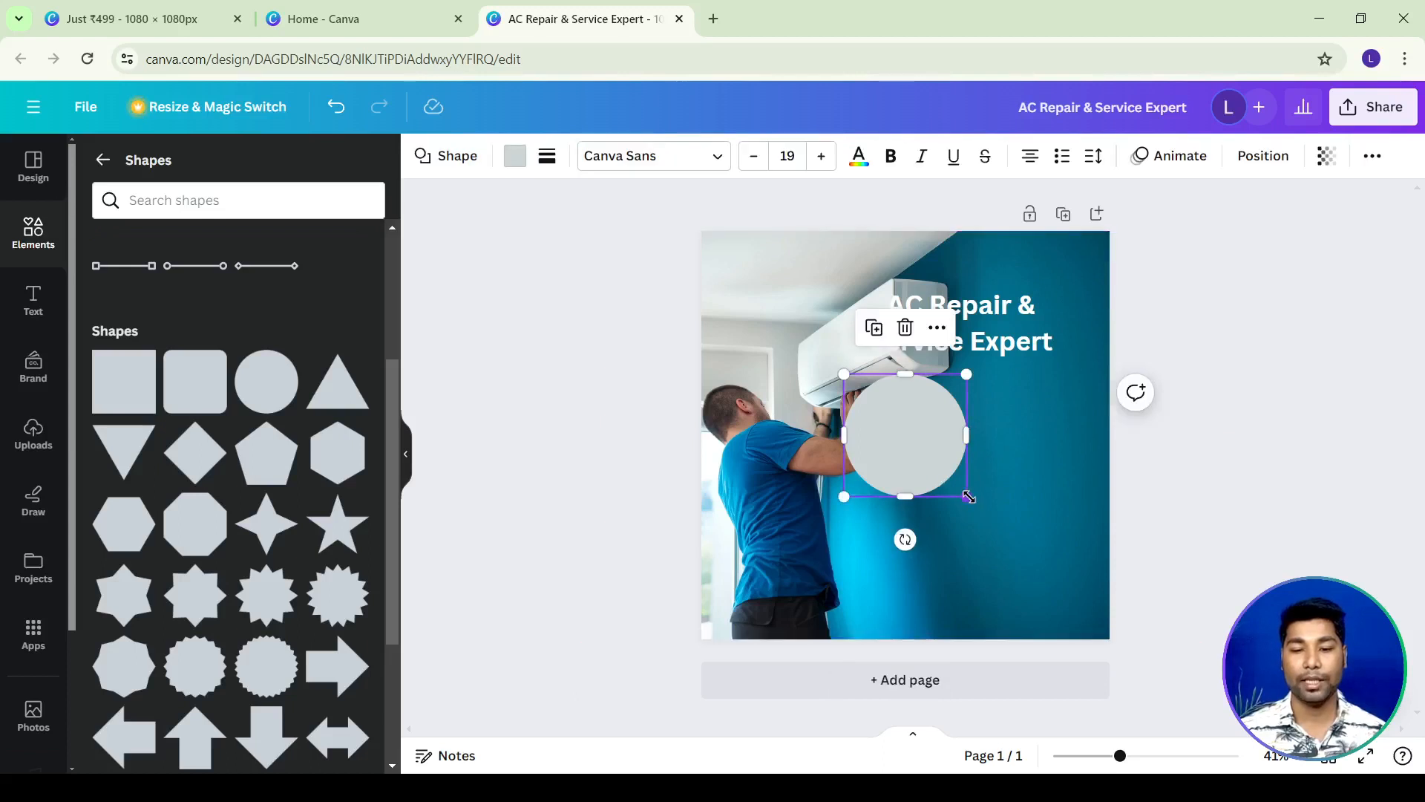
{"action": "left_click_drag", "start_coordinate": [968, 497], "coordinate": [1317, 798]}
{"action": "left_click_drag", "start_coordinate": [1066, 563], "coordinate": [1069, 194]}
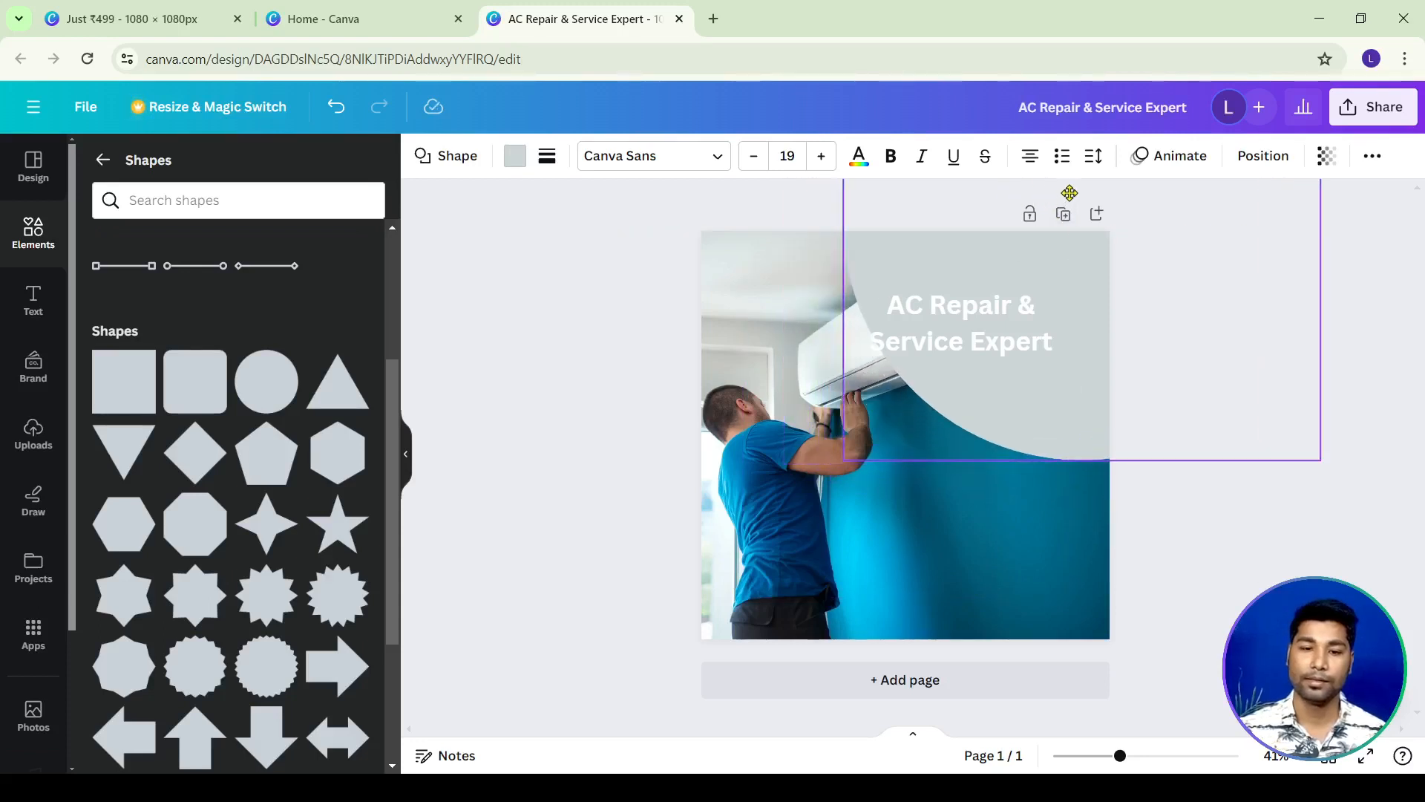
Enlarge the technician photo beyond the page and reposition it with the technician at the left edge and the air conditioner just beside the circle.
{"action": "left_click", "coordinate": [777, 539]}
{"action": "left_click_drag", "start_coordinate": [581, 231], "coordinate": [528, 196]}
{"action": "left_click_drag", "start_coordinate": [859, 401], "coordinate": [876, 450]}
{"action": "left_click_drag", "start_coordinate": [748, 252], "coordinate": [757, 211]}
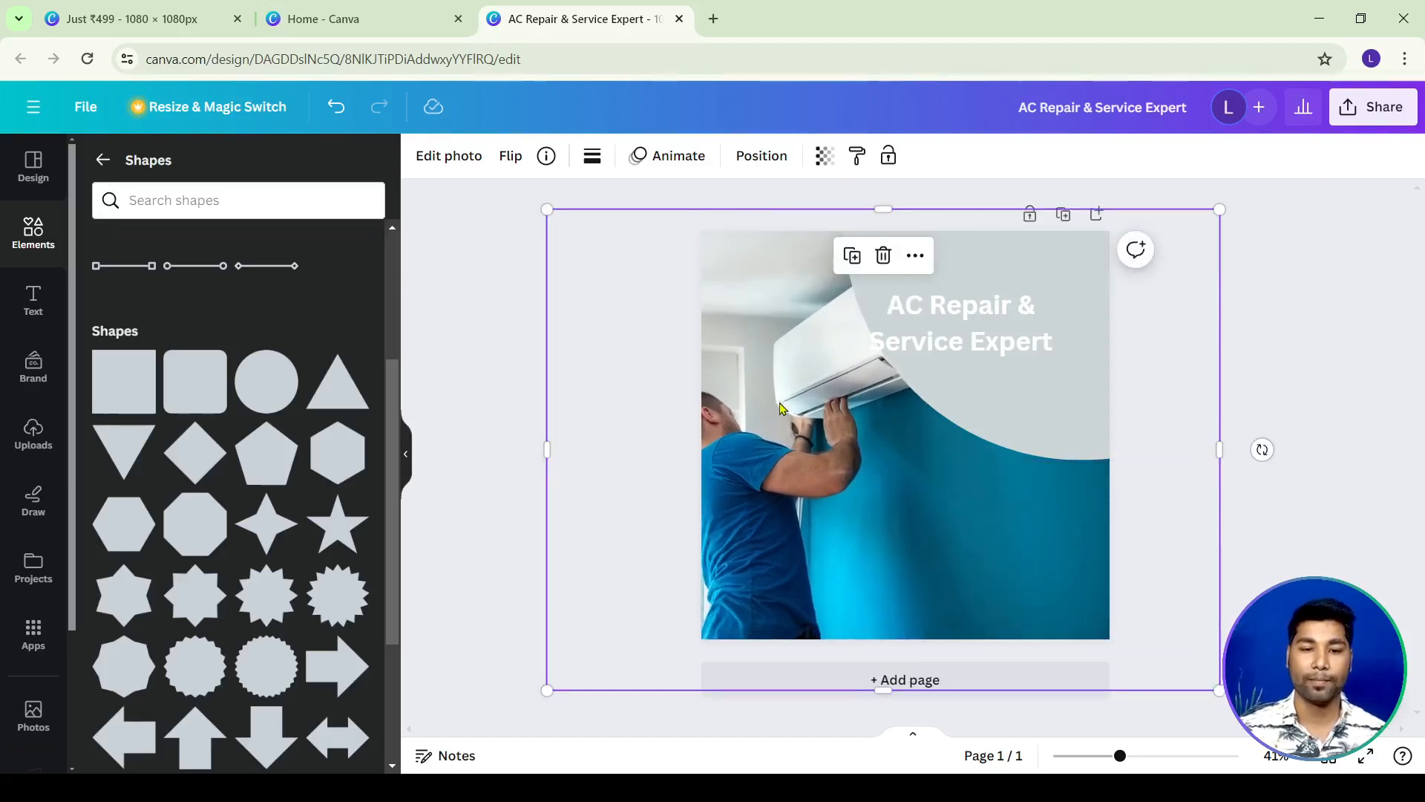
{"action": "left_click_drag", "start_coordinate": [547, 209], "coordinate": [512, 196]}
{"action": "left_click_drag", "start_coordinate": [825, 498], "coordinate": [837, 536]}
Crop the enlarged photo's left, right and bottom sides to just outside the page edges.
{"action": "left_click_drag", "start_coordinate": [531, 482], "coordinate": [682, 479]}
{"action": "left_click_drag", "start_coordinate": [1234, 482], "coordinate": [1120, 525]}
{"action": "scroll", "coordinate": [1181, 483], "scroll_direction": "down", "scroll_amount": 1}
{"action": "left_click_drag", "start_coordinate": [912, 702], "coordinate": [917, 650]}
{"action": "left_click", "coordinate": [1212, 423]}
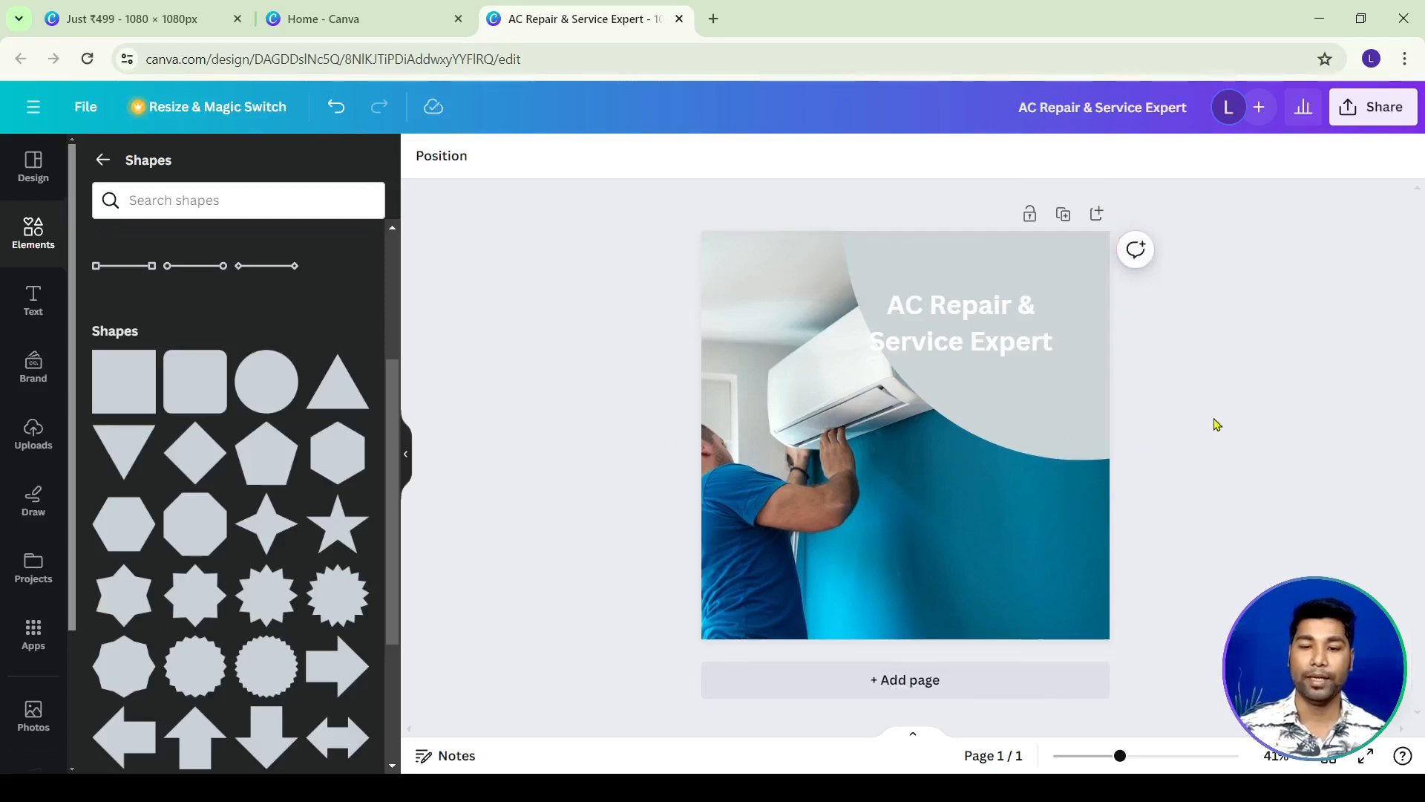
Move the large circle up and left so that it fully backs the heading and covers less of the wall.
{"action": "left_click", "coordinate": [1043, 421]}
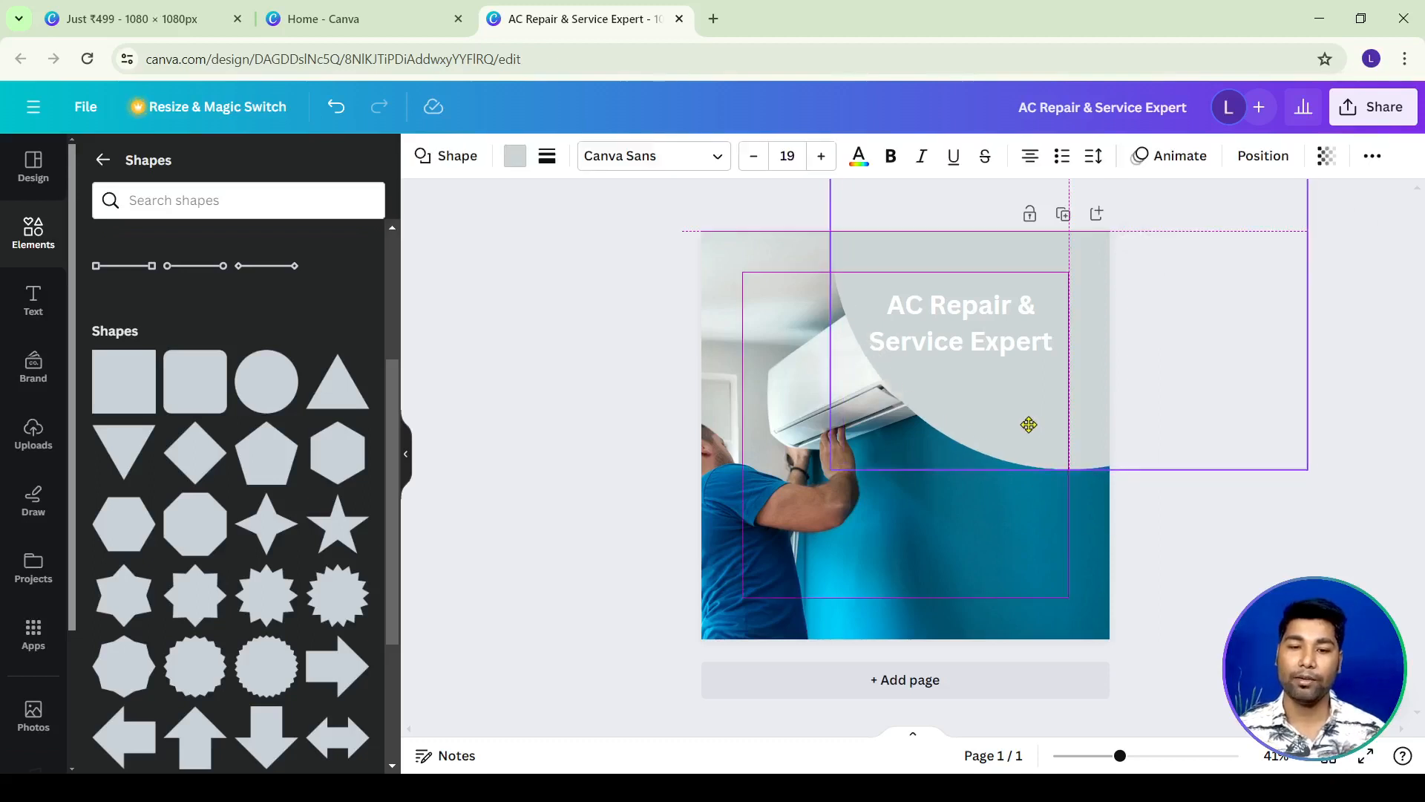
{"action": "left_click_drag", "start_coordinate": [1026, 423], "coordinate": [974, 391]}
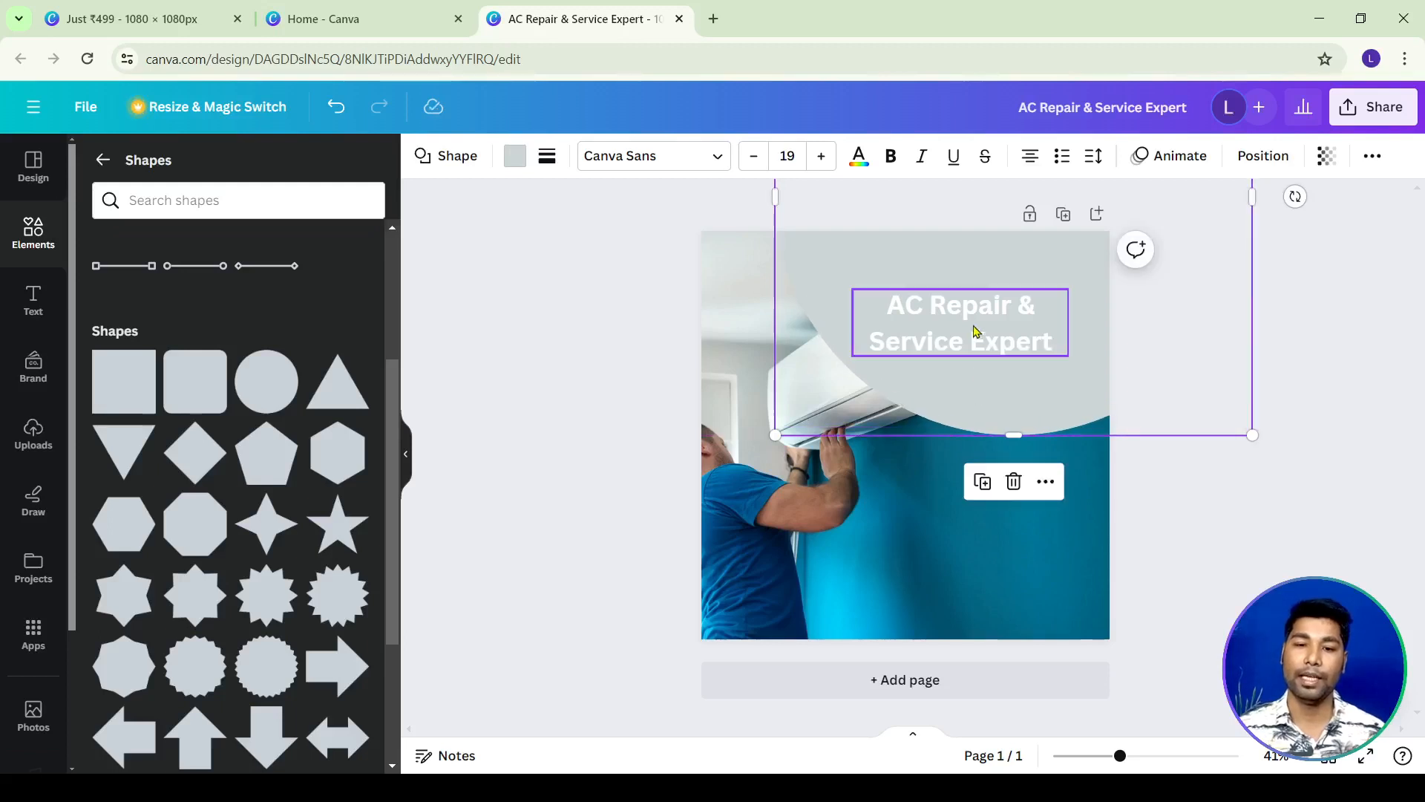
{"action": "left_click", "coordinate": [977, 332]}
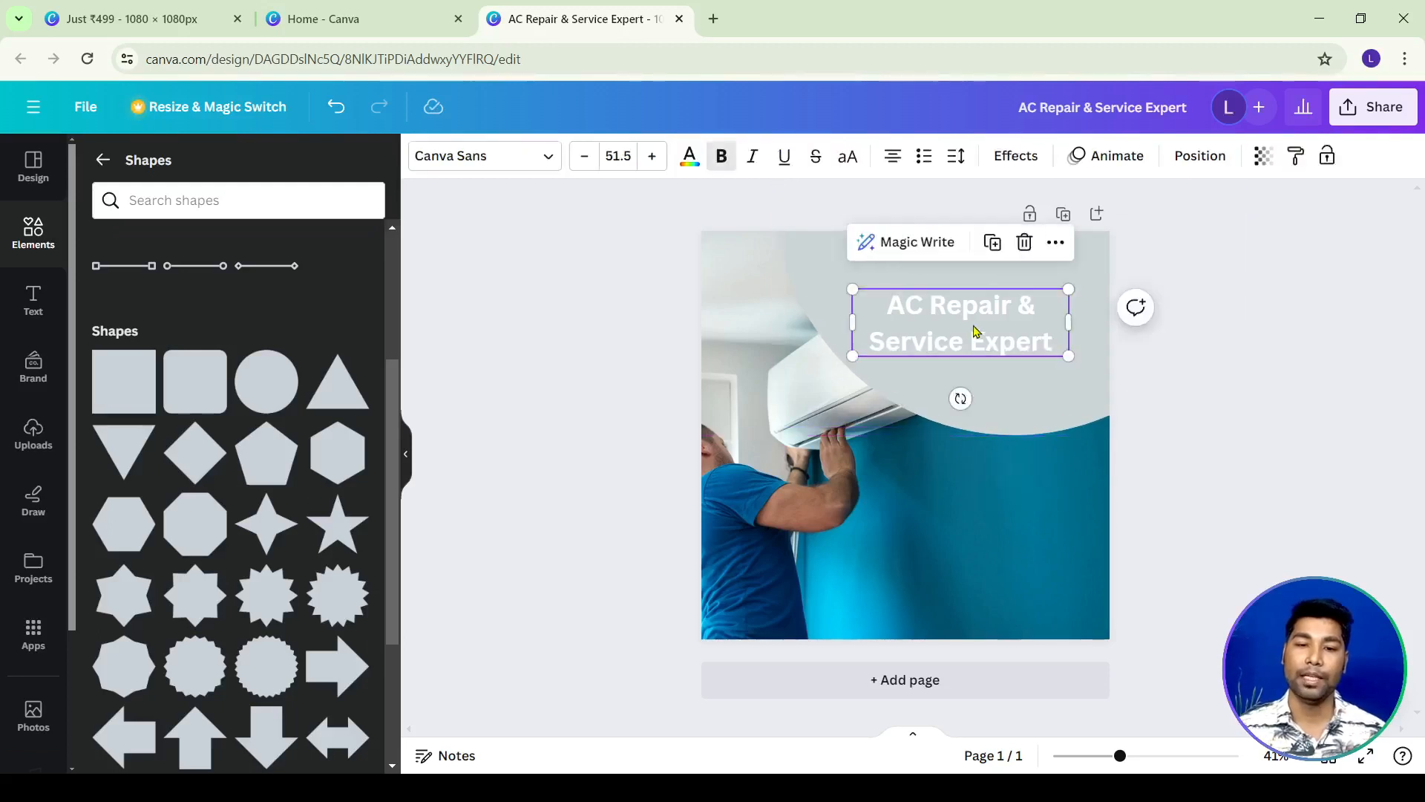
{"action": "left_click", "coordinate": [1022, 403]}
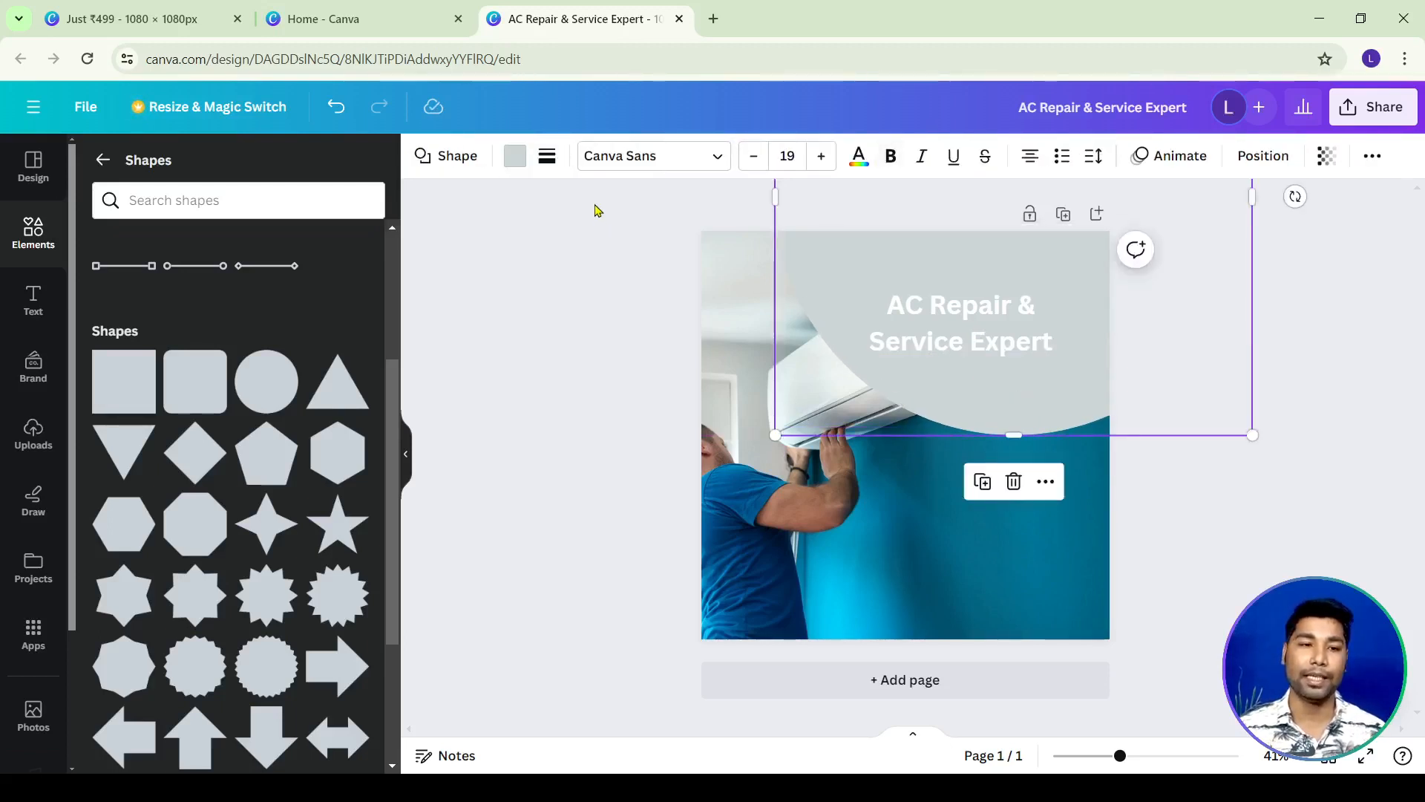
Try the purple-to-light-blue gradient on the large circle, and fill it with the turquoise-to-dark-blue gradient.
{"action": "left_click", "coordinate": [512, 159]}
{"action": "left_click", "coordinate": [572, 334]}
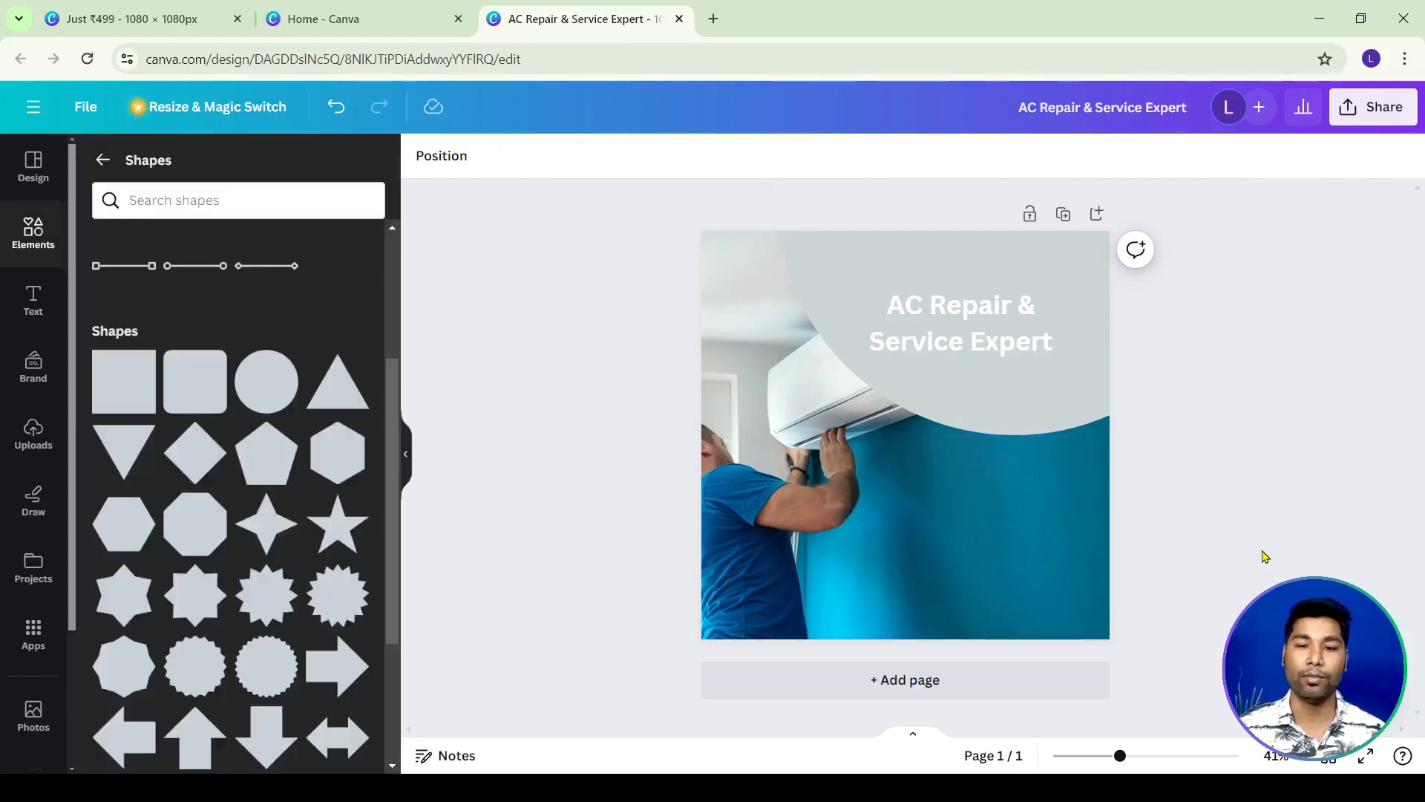
{"action": "left_click", "coordinate": [812, 264]}
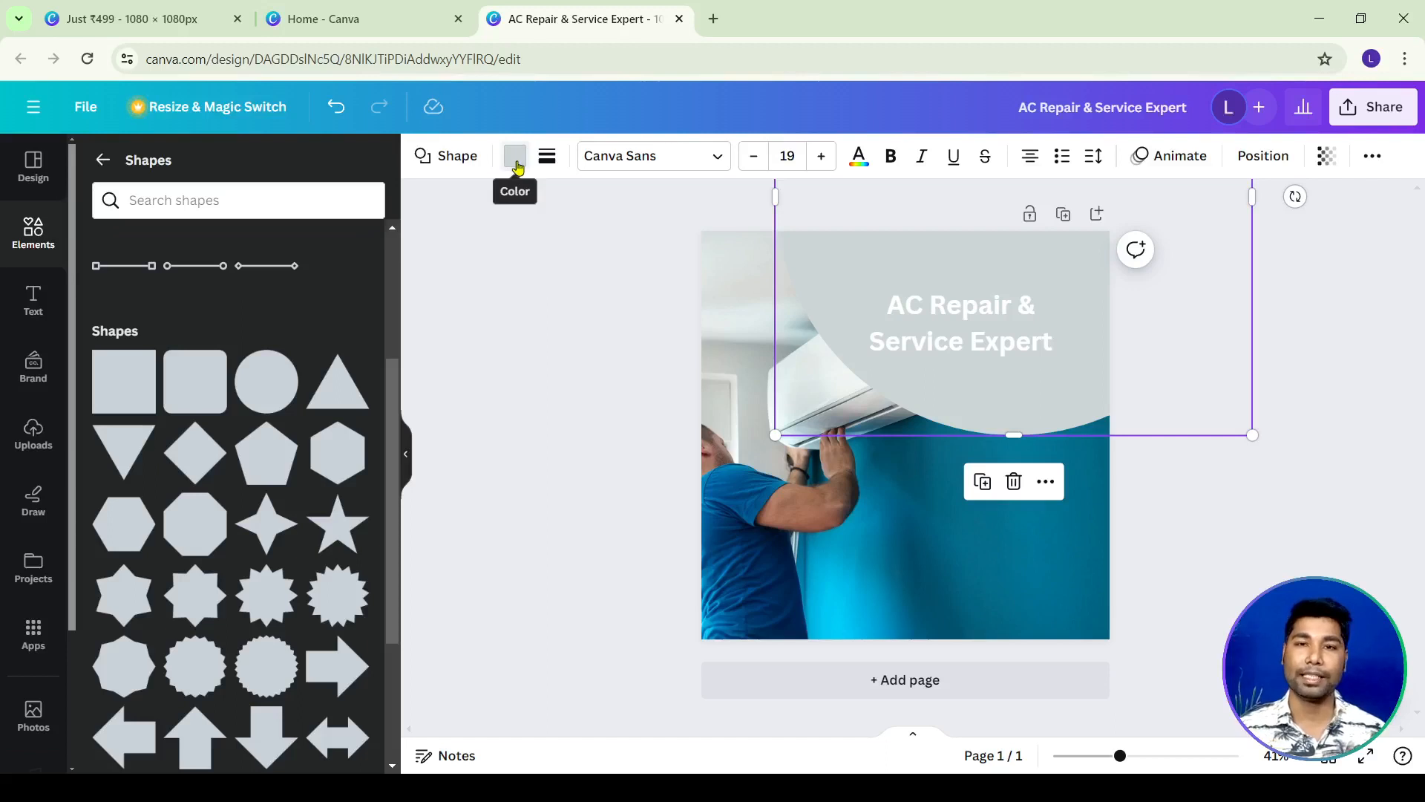
{"action": "left_click", "coordinate": [515, 157]}
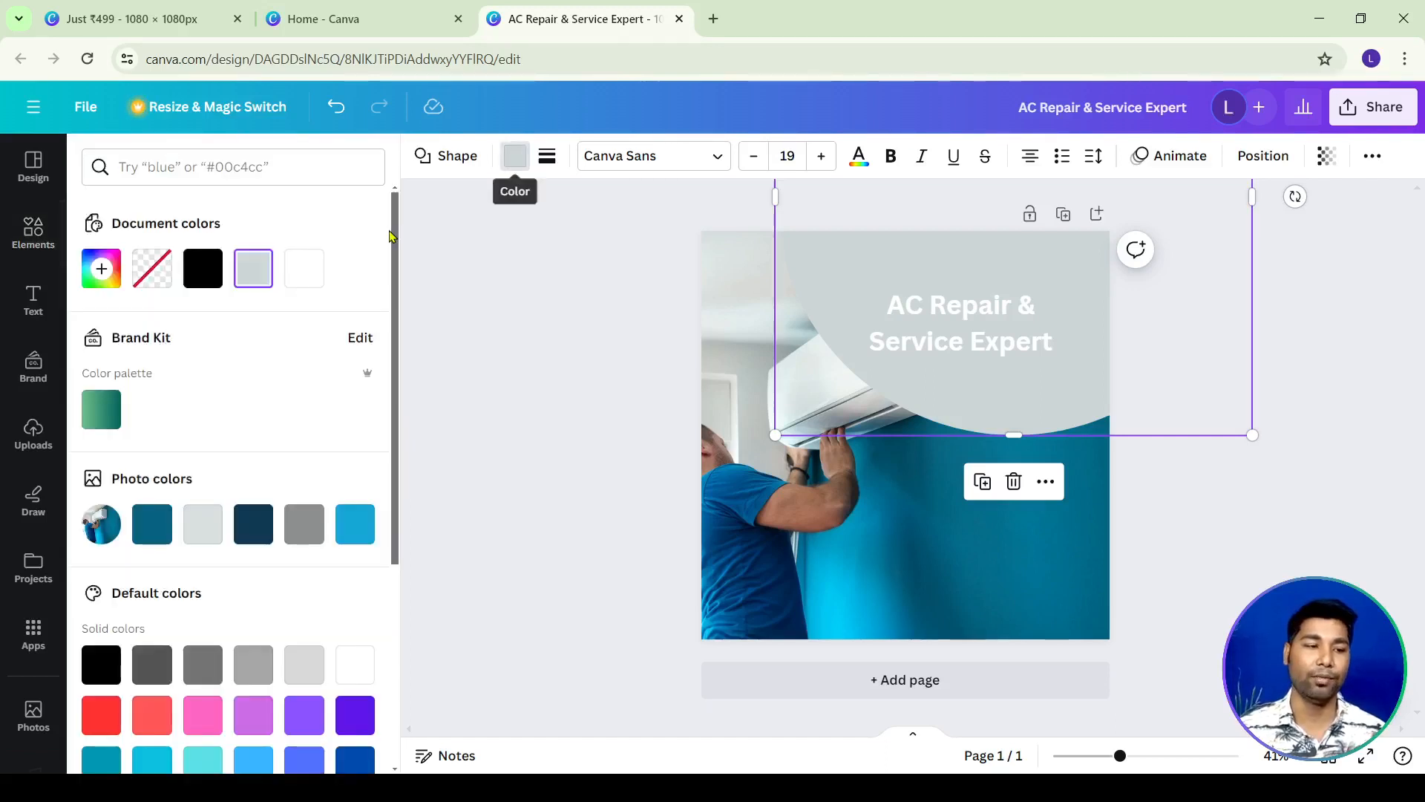
{"action": "scroll", "coordinate": [308, 434], "scroll_direction": "down", "scroll_amount": 1}
{"action": "scroll", "coordinate": [309, 435], "scroll_direction": "down", "scroll_amount": 4}
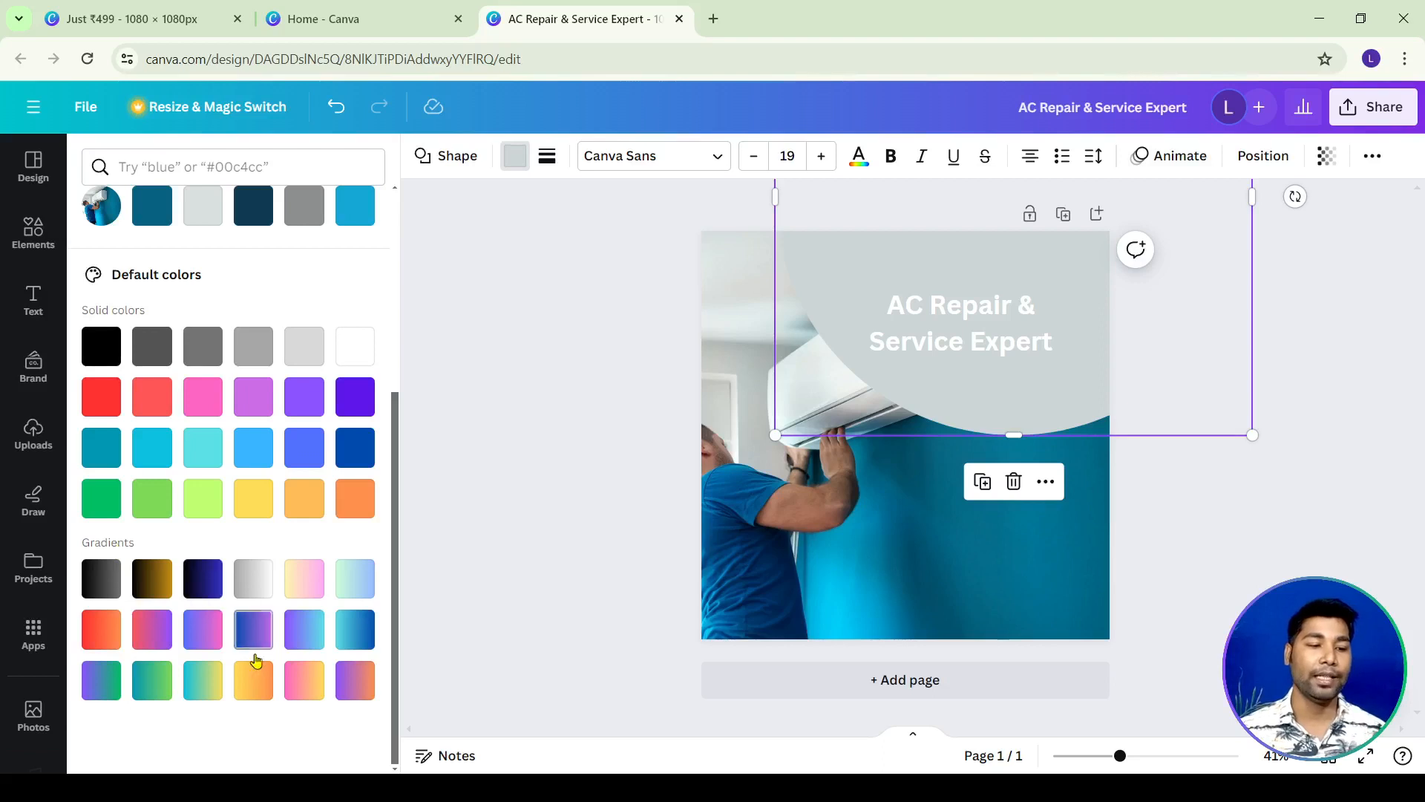
{"action": "left_click", "coordinate": [307, 632]}
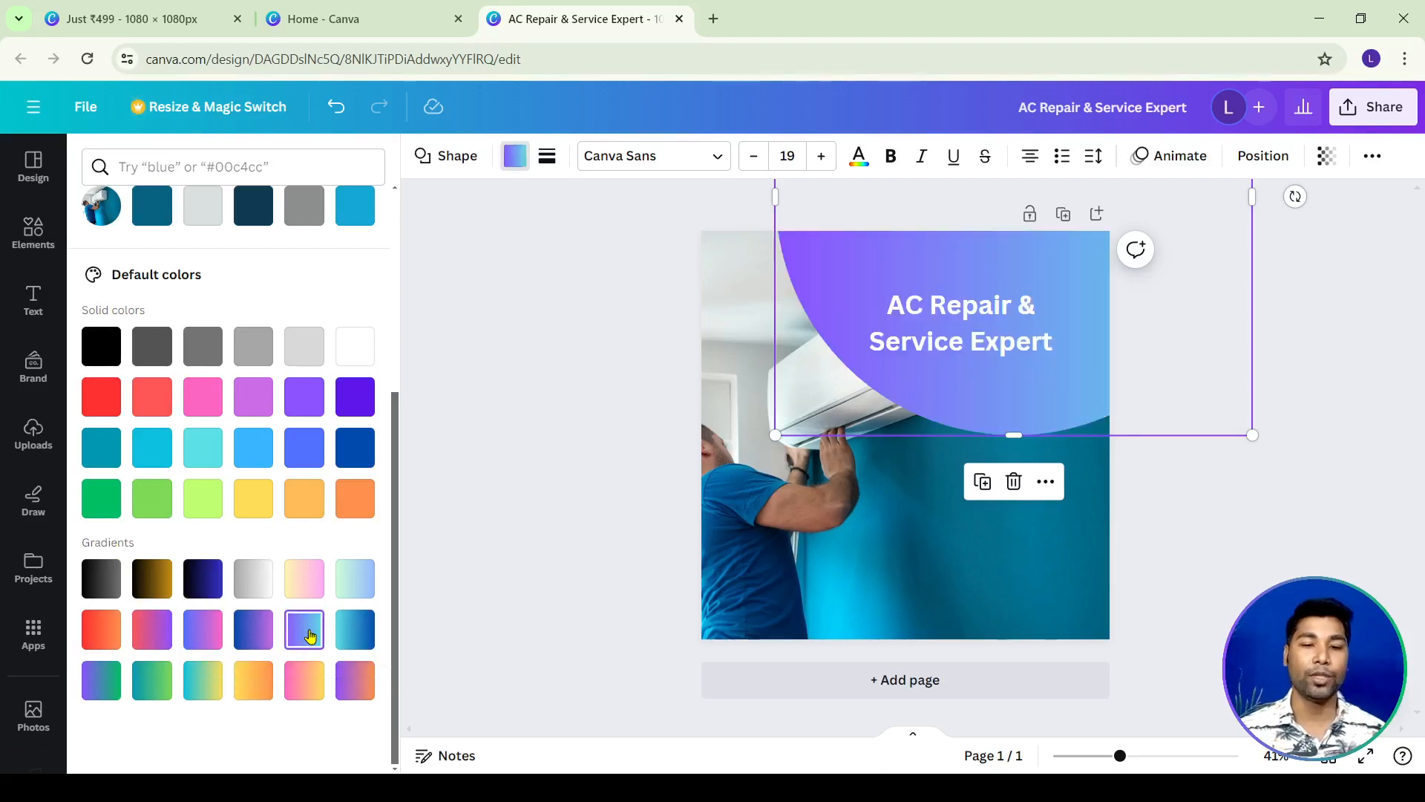
{"action": "left_click", "coordinate": [350, 631]}
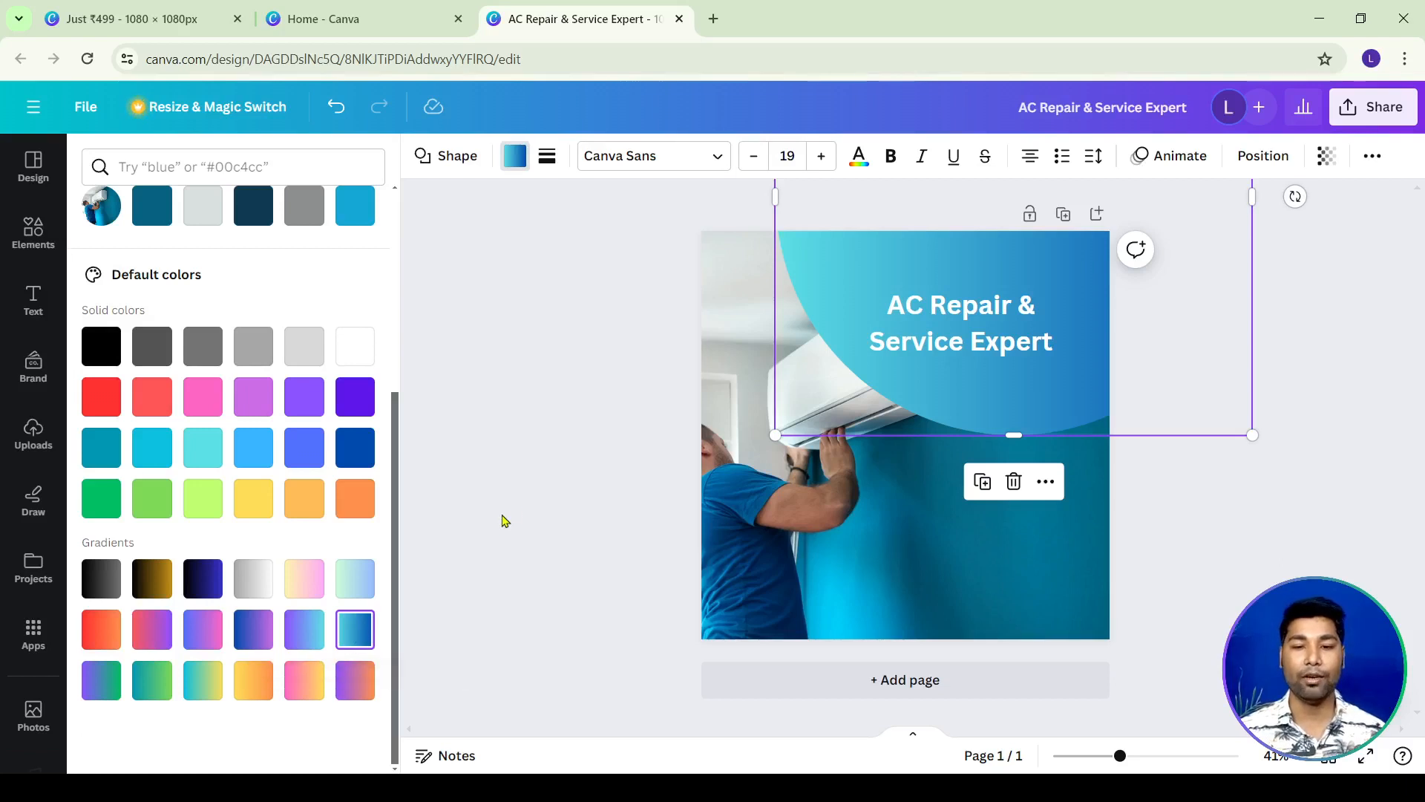
{"action": "left_click", "coordinate": [525, 493]}
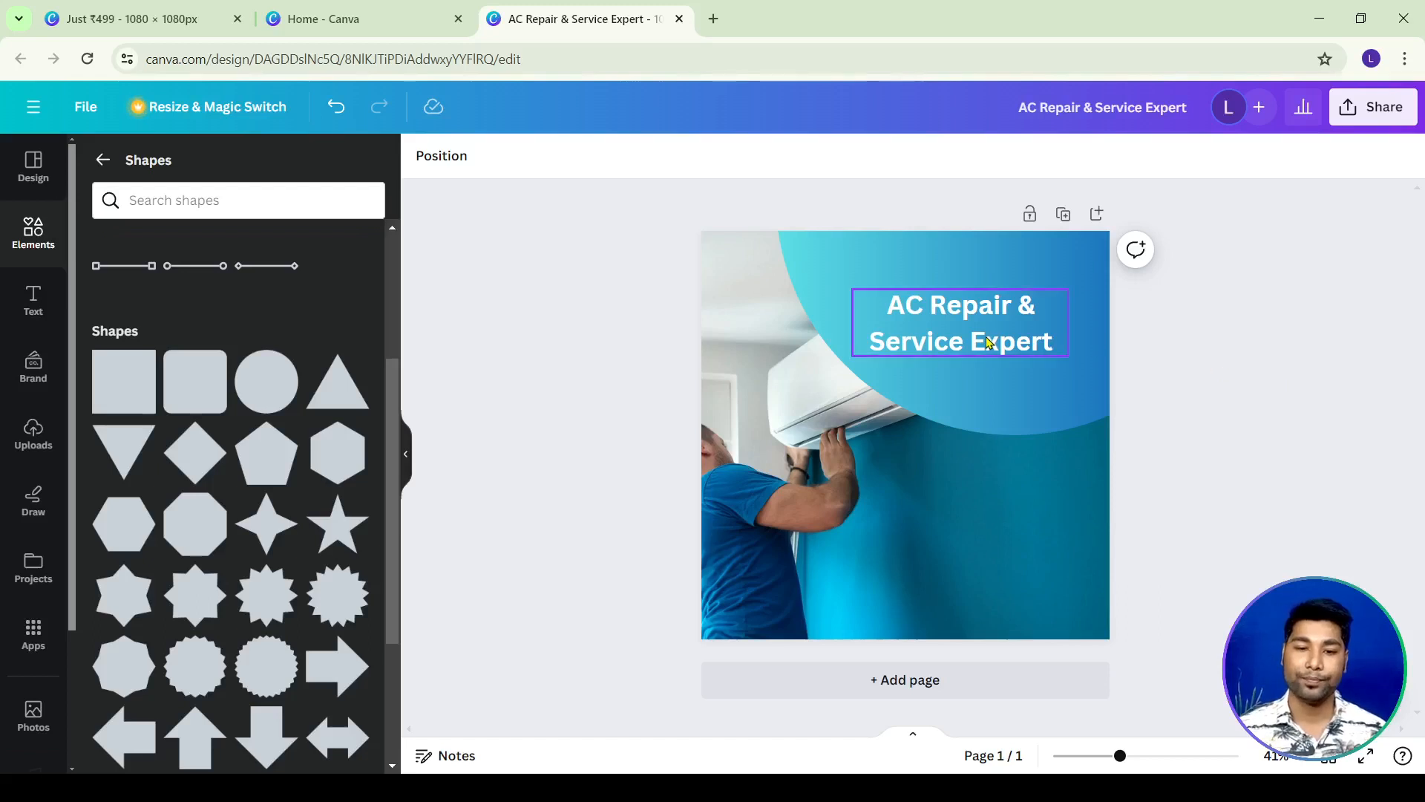
{"action": "left_click", "coordinate": [972, 413]}
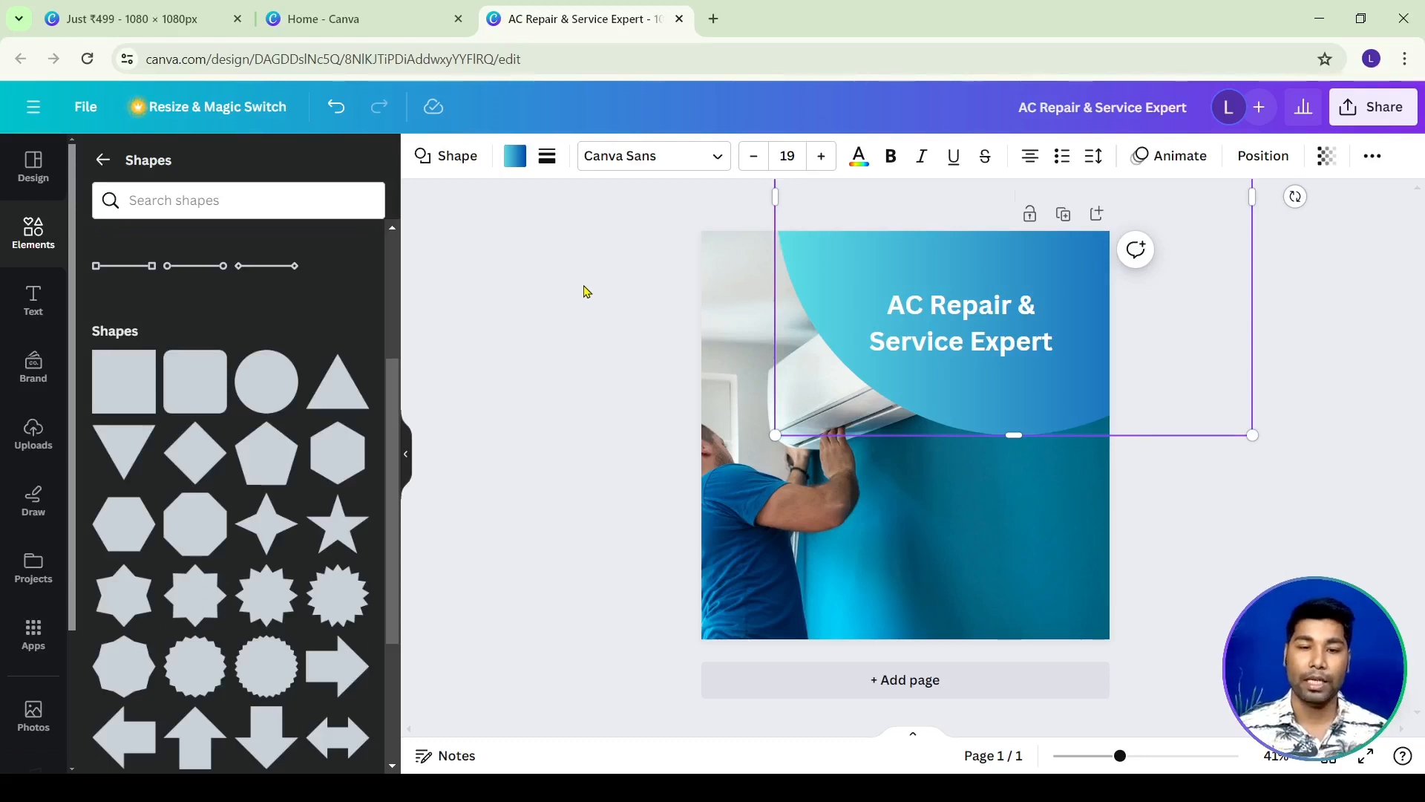
{"action": "left_click_drag", "start_coordinate": [843, 251], "coordinate": [859, 481]}
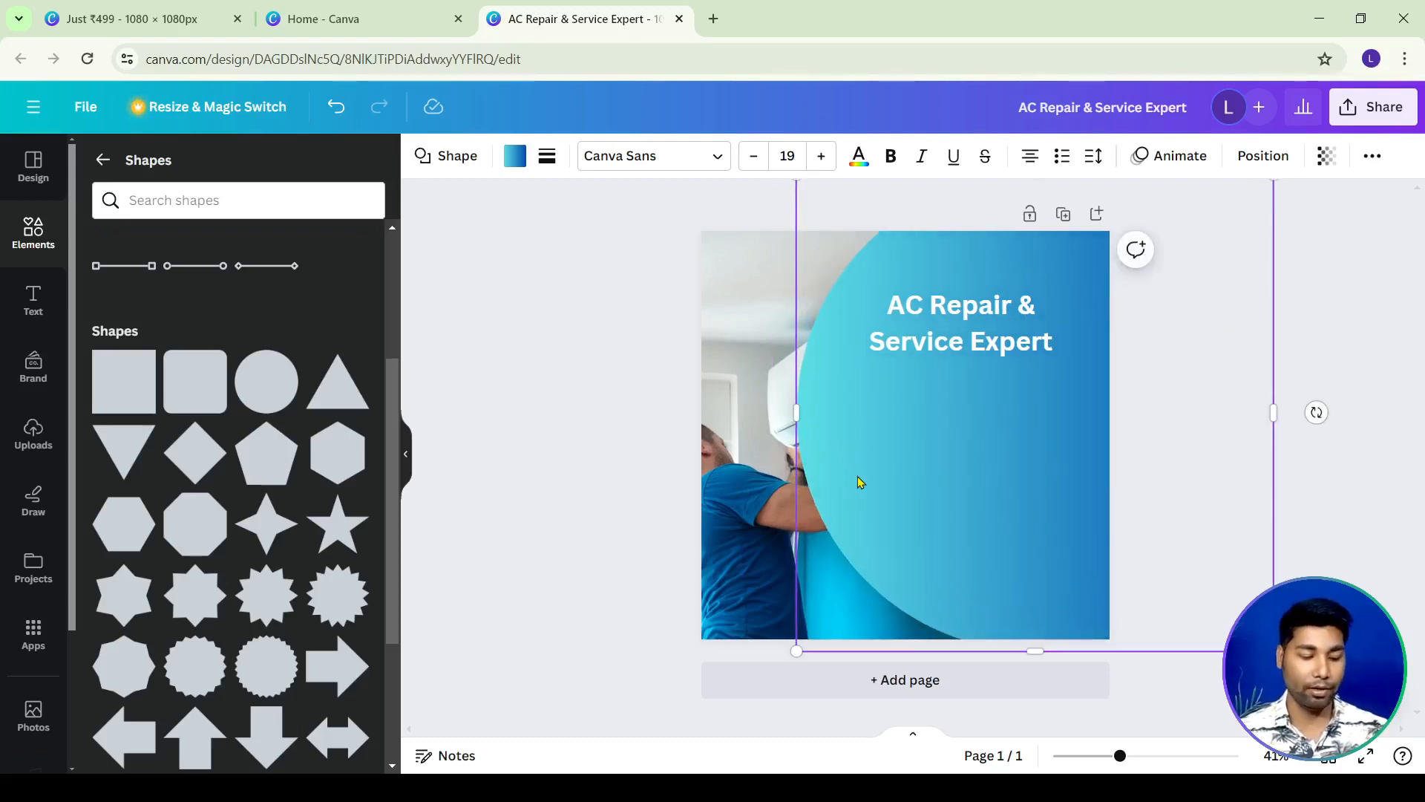
{"action": "key", "text": "ctrl+z"}
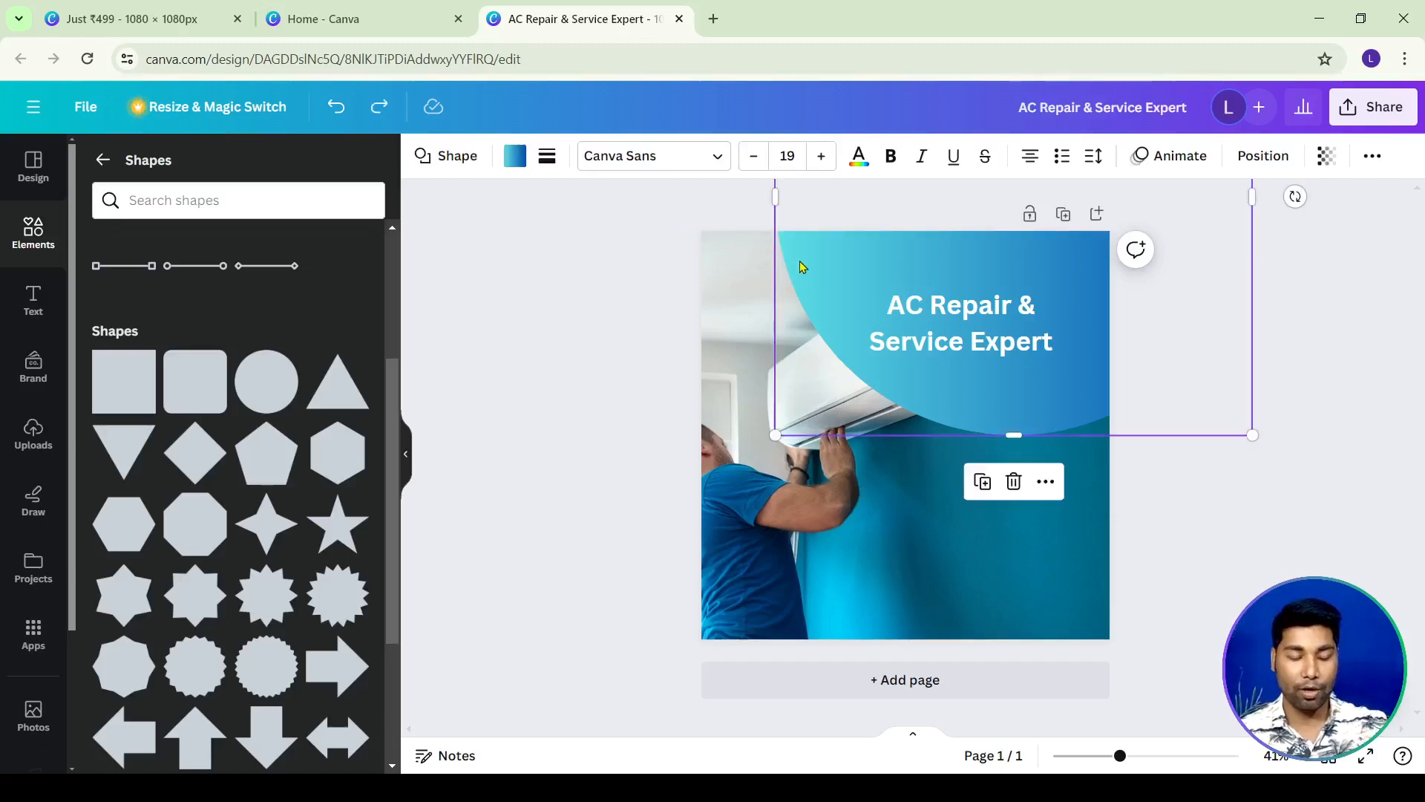
Duplicate the gradient circle slightly down and left, at about X 154 px, Y -674 px, and send the copy behind the heading and original circle.
{"action": "left_click_drag", "start_coordinate": [799, 261], "coordinate": [804, 290]}
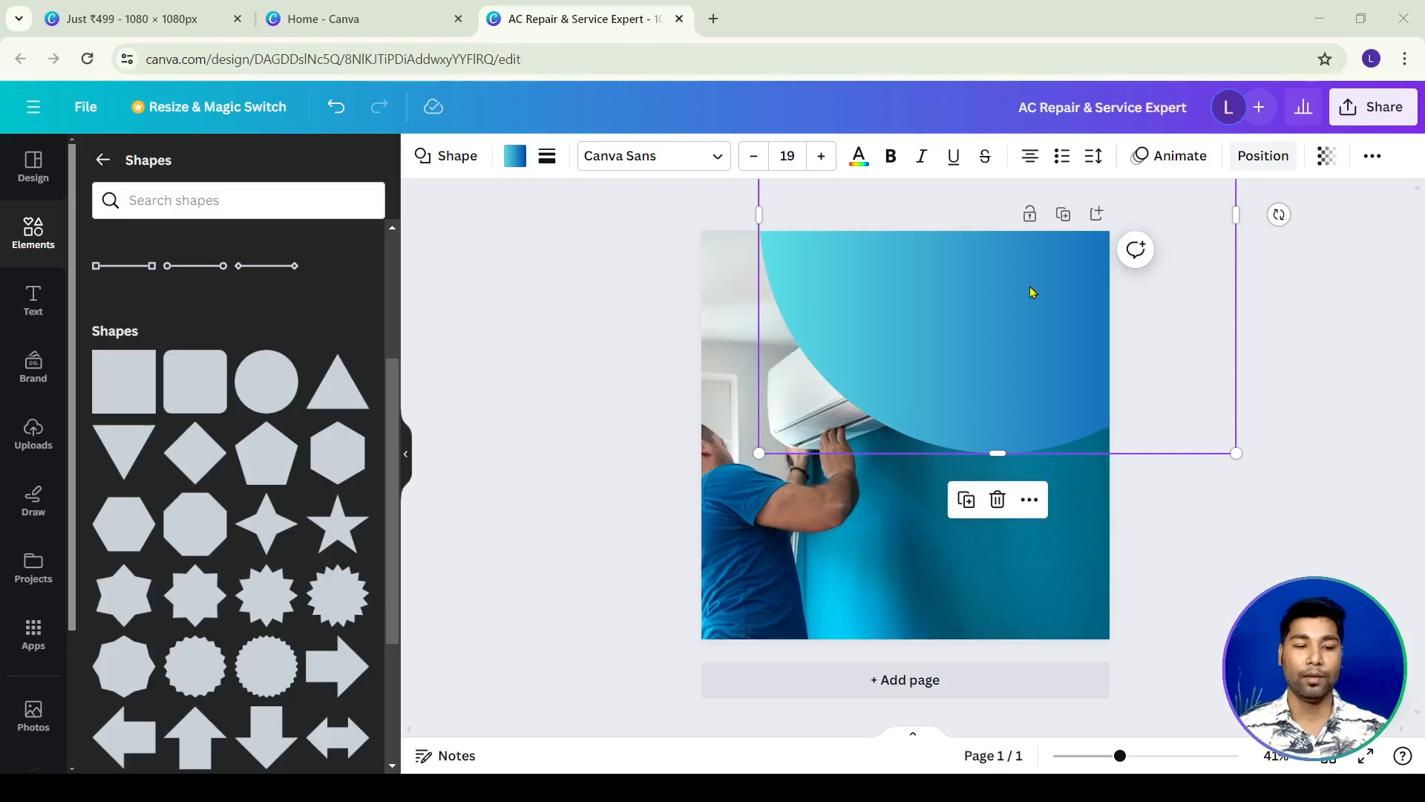
{"action": "left_click", "coordinate": [1262, 158]}
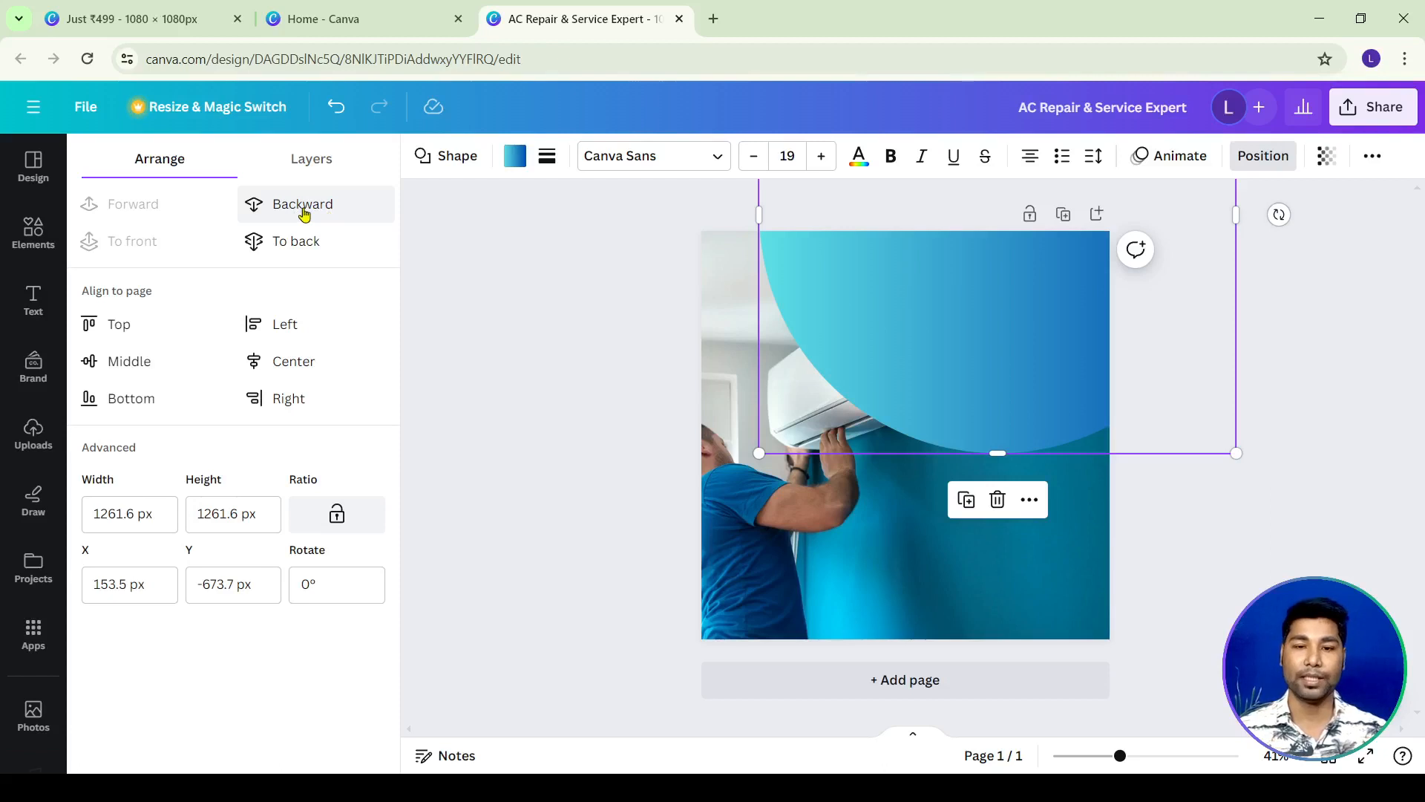
{"action": "left_click", "coordinate": [305, 214]}
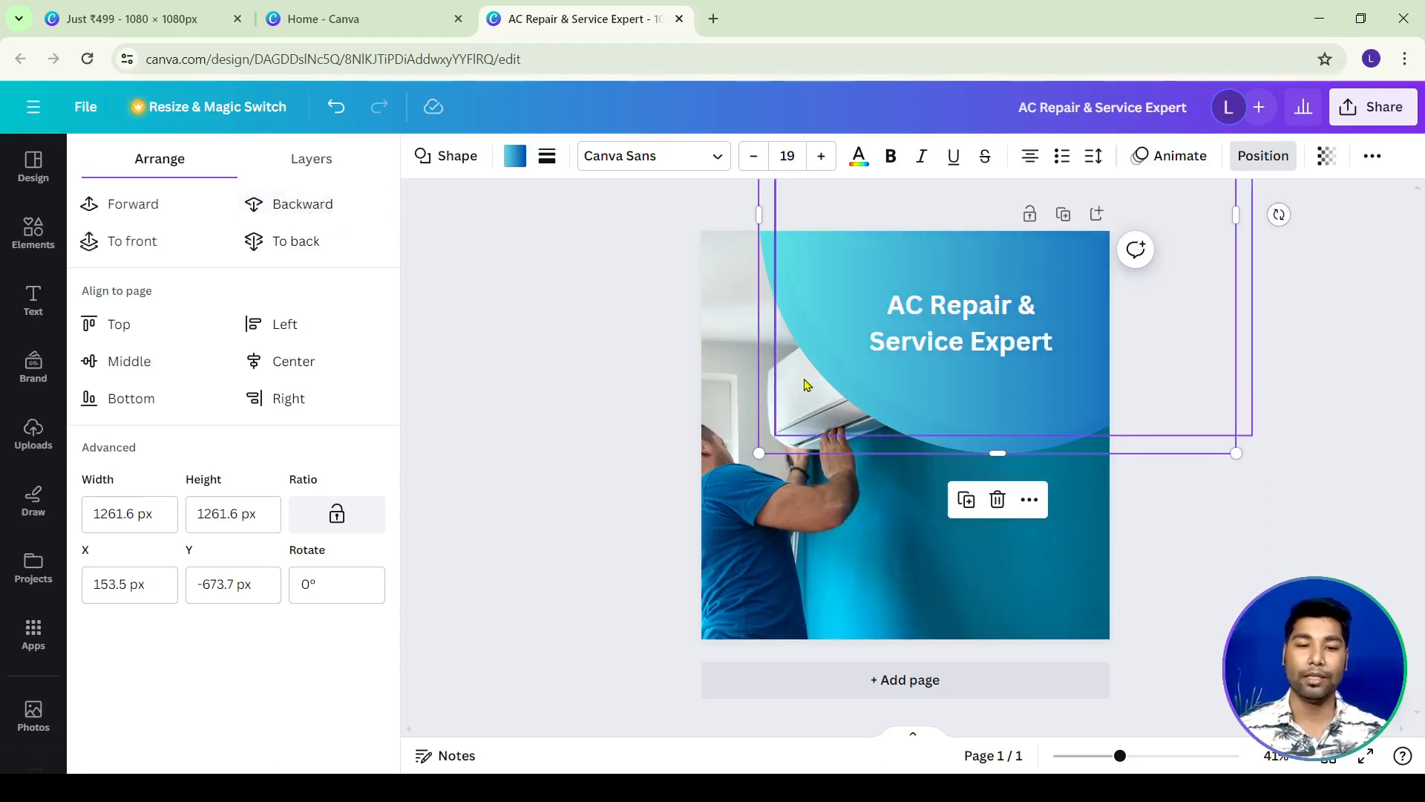
Fill the rear circle with white and shift it up and right, leaving a thin white rim along the gradient circle's lower edge.
{"action": "left_click", "coordinate": [512, 155]}
{"action": "scroll", "coordinate": [216, 430], "scroll_direction": "down", "scroll_amount": 2}
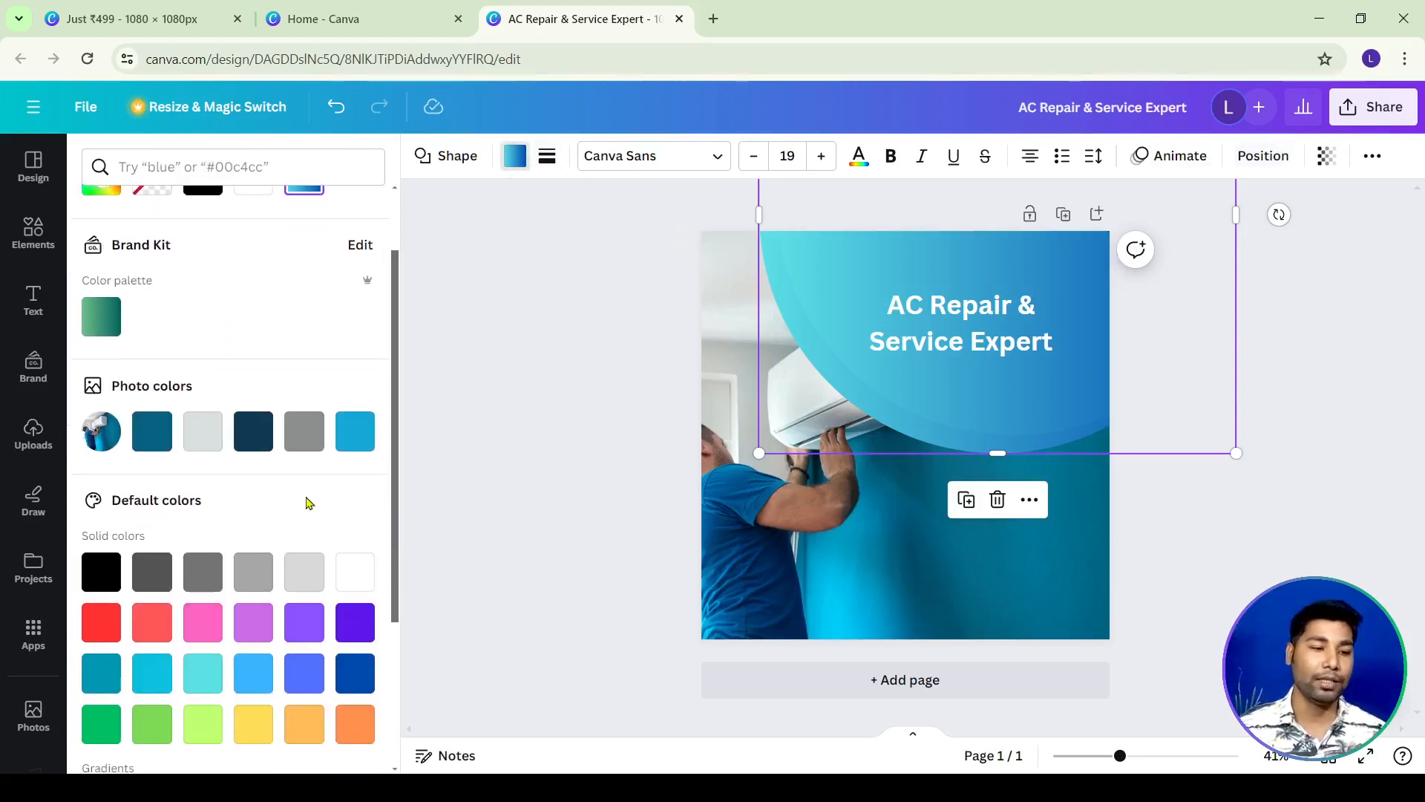
{"action": "left_click", "coordinate": [351, 580]}
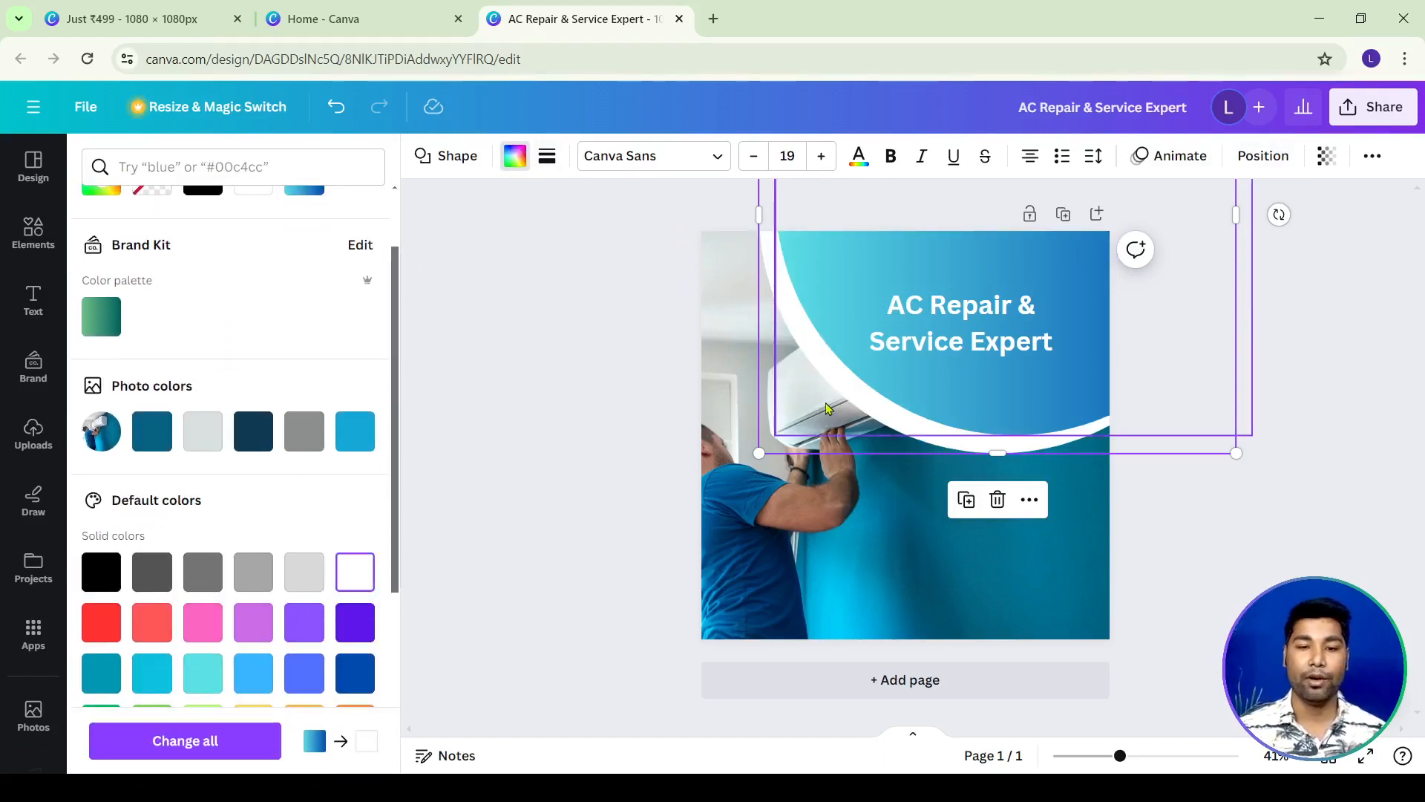
{"action": "left_click_drag", "start_coordinate": [784, 449], "coordinate": [798, 437]}
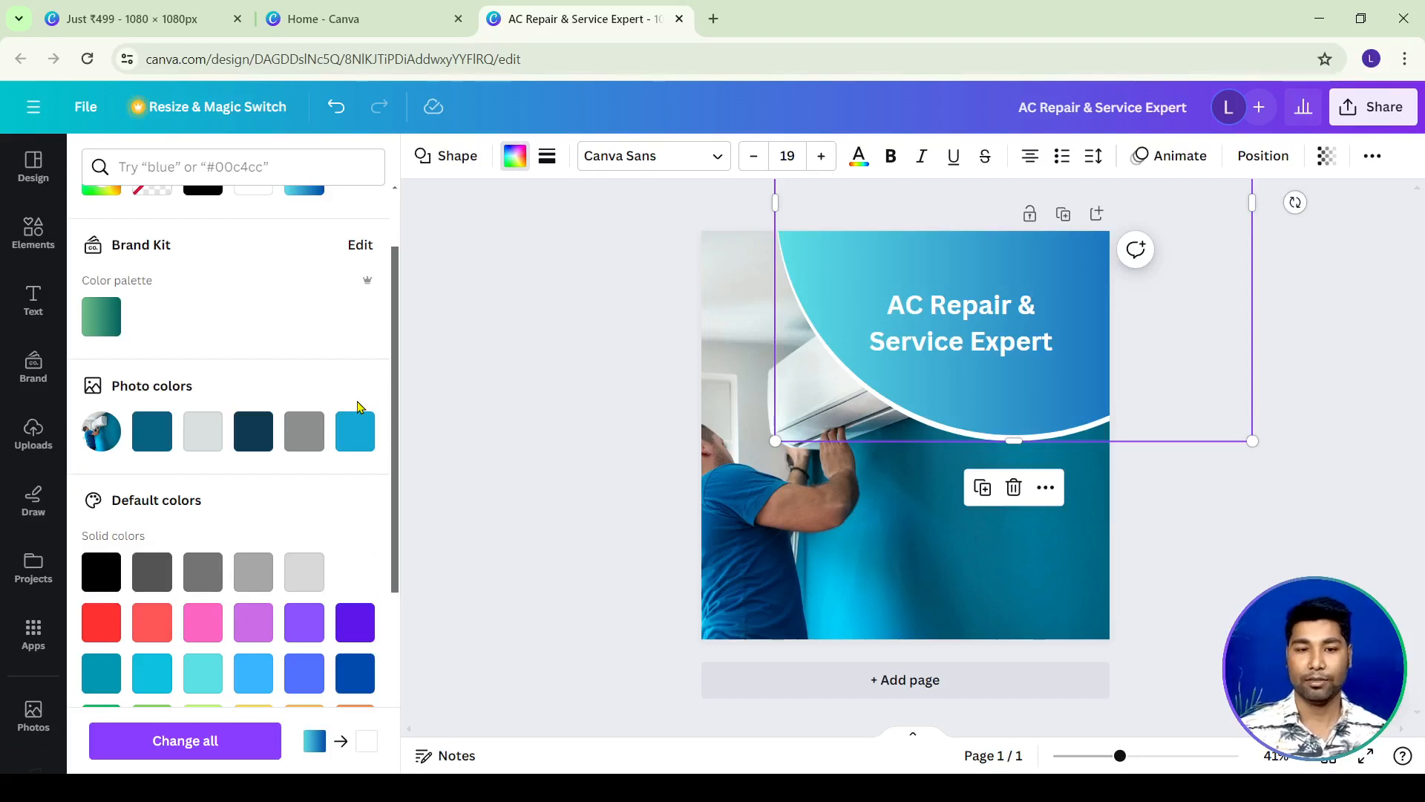
{"action": "left_click", "coordinate": [490, 317]}
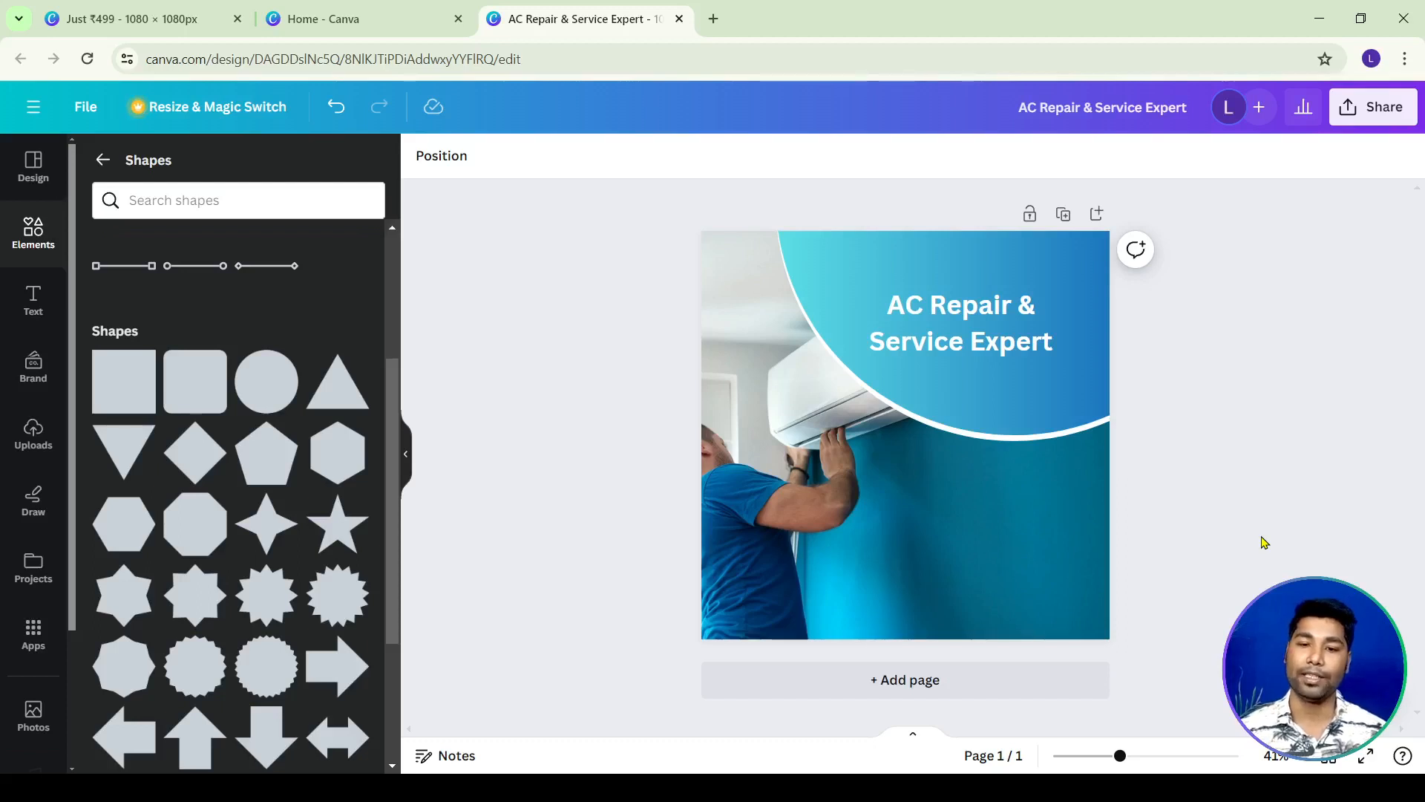
Try Archivo Black, Gagalin, Bebas Neue, Fredoka and Lilita One on the "AC Repair & Service Expert" heading, and set its font to Norwester.
{"action": "left_click", "coordinate": [966, 328]}
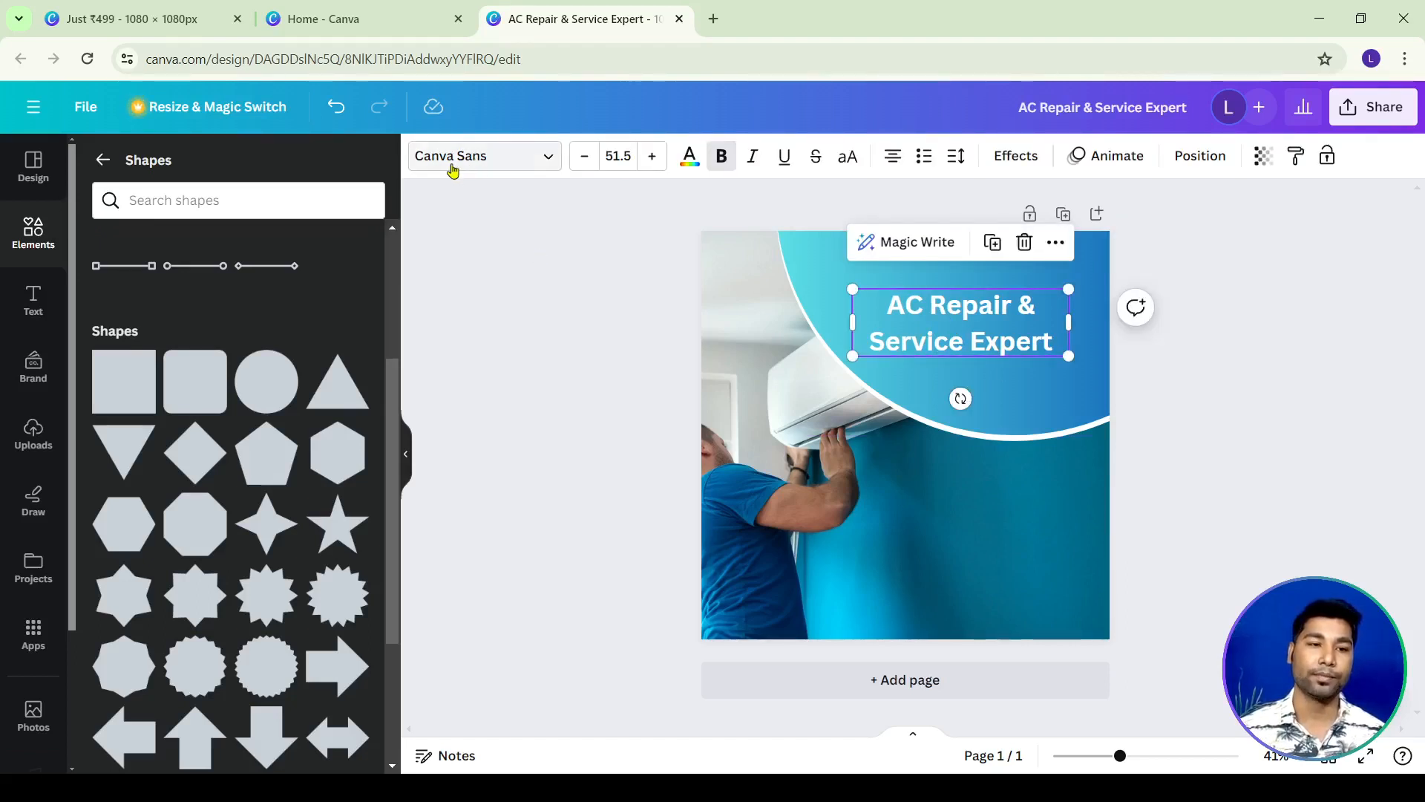
{"action": "left_click", "coordinate": [536, 162]}
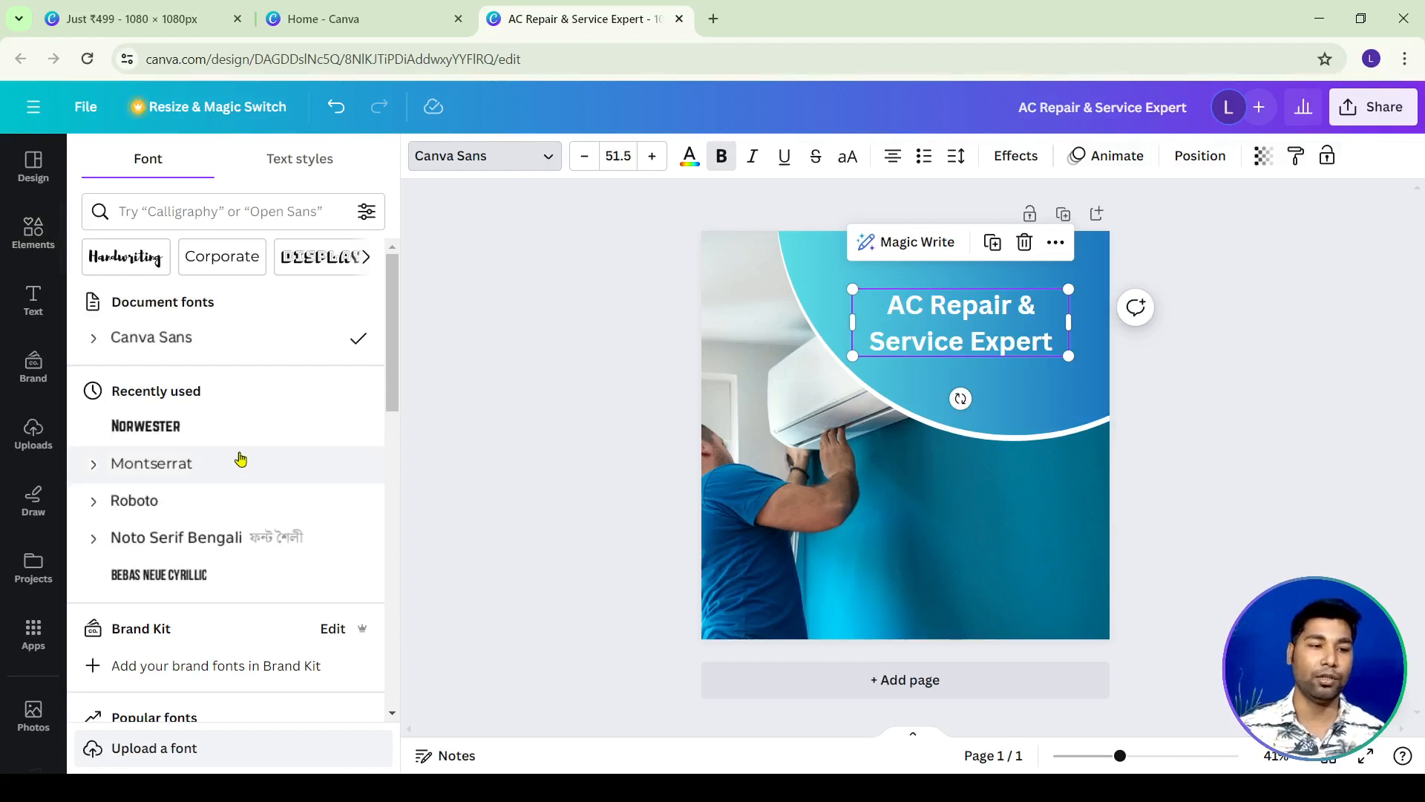
{"action": "scroll", "coordinate": [239, 462], "scroll_direction": "down", "scroll_amount": 2}
{"action": "scroll", "coordinate": [233, 658], "scroll_direction": "up", "scroll_amount": 2}
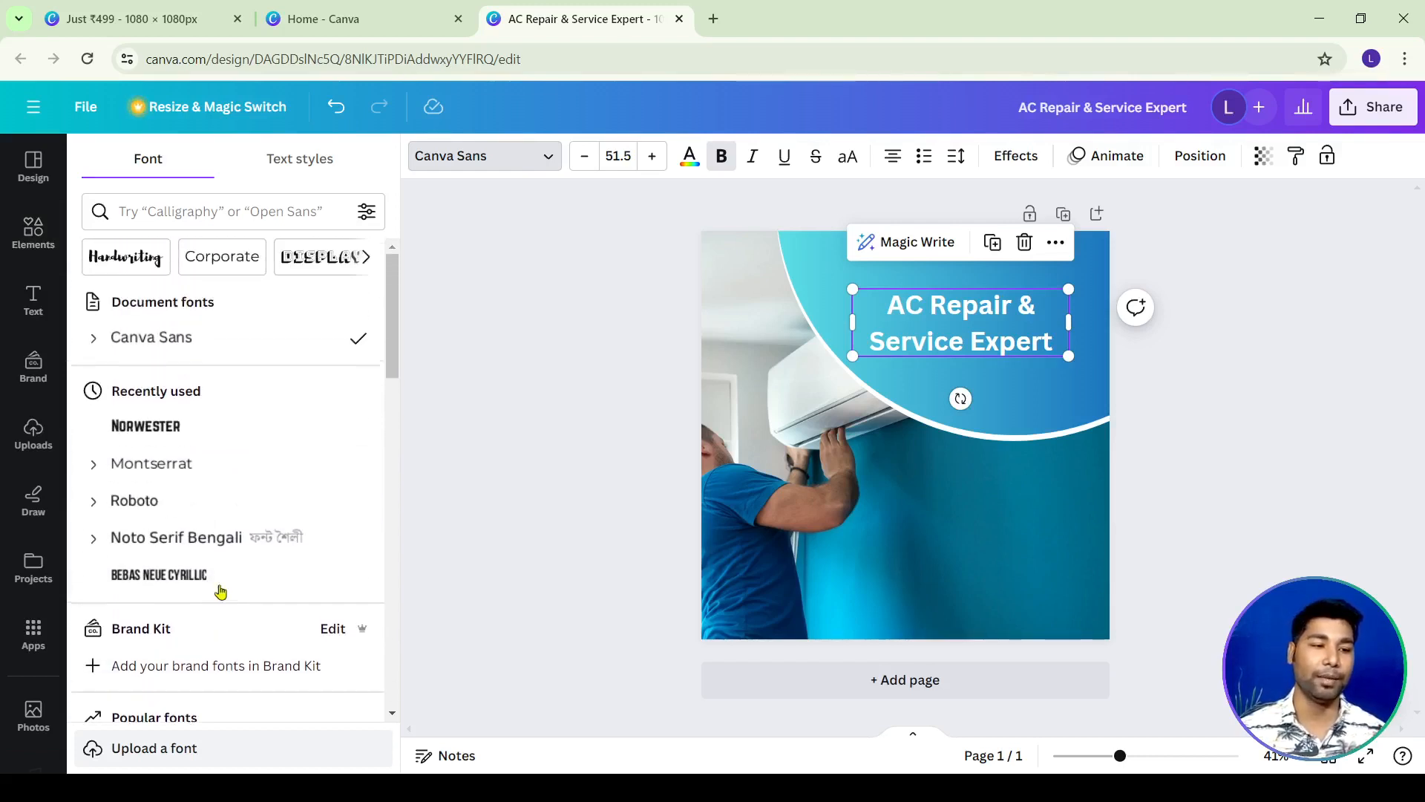
{"action": "scroll", "coordinate": [221, 445], "scroll_direction": "down", "scroll_amount": 7}
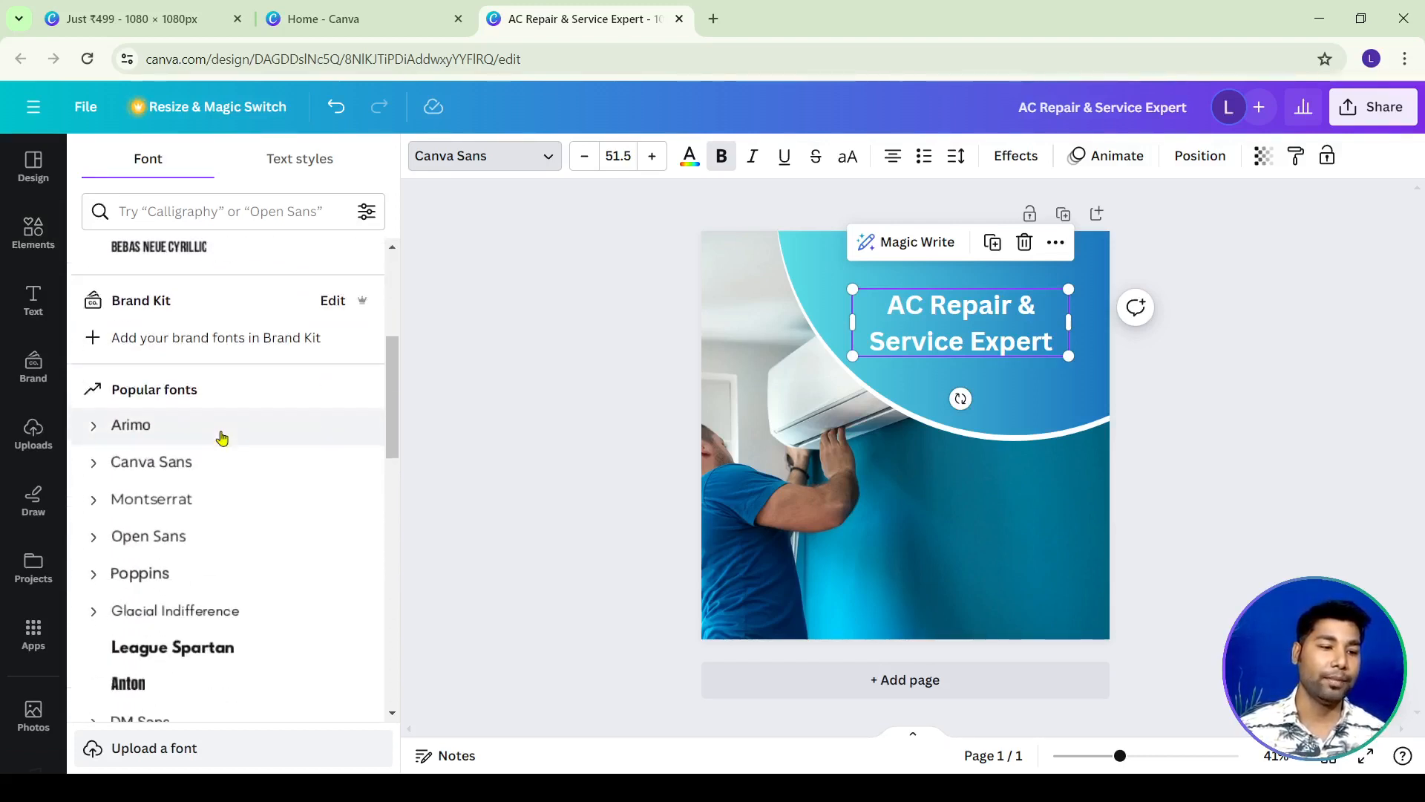
{"action": "scroll", "coordinate": [221, 457], "scroll_direction": "down", "scroll_amount": 2}
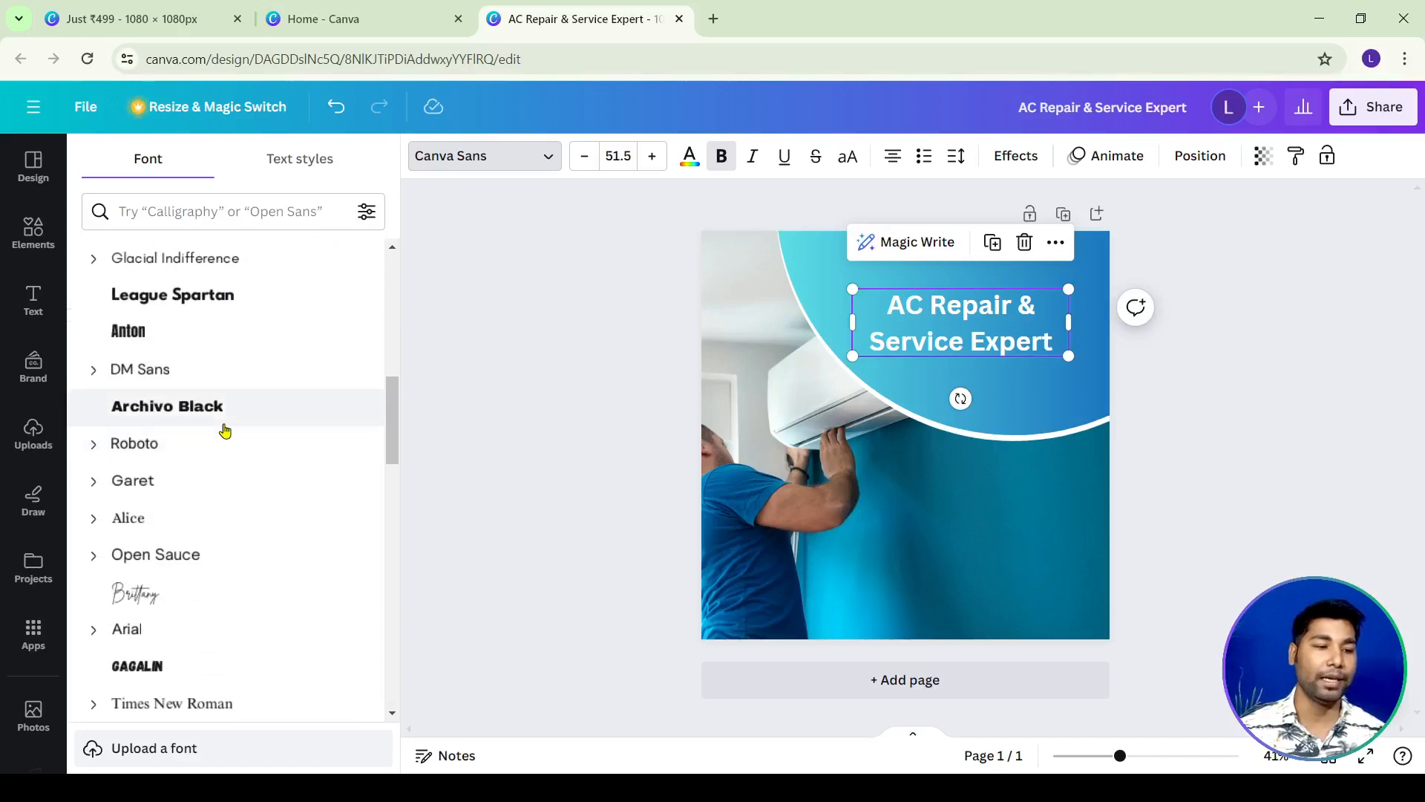
{"action": "left_click", "coordinate": [222, 412]}
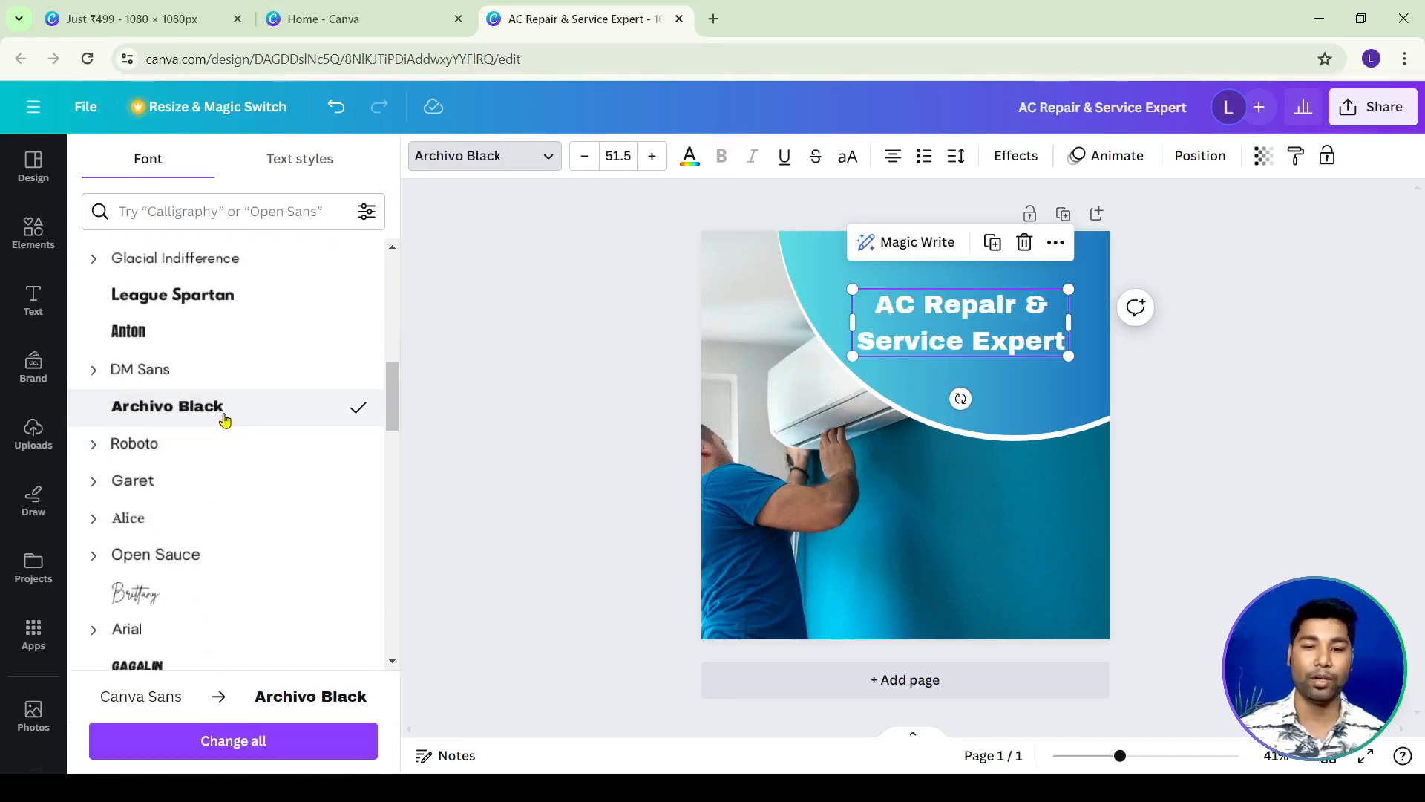
{"action": "scroll", "coordinate": [224, 421], "scroll_direction": "down", "scroll_amount": 4}
{"action": "left_click", "coordinate": [224, 420]}
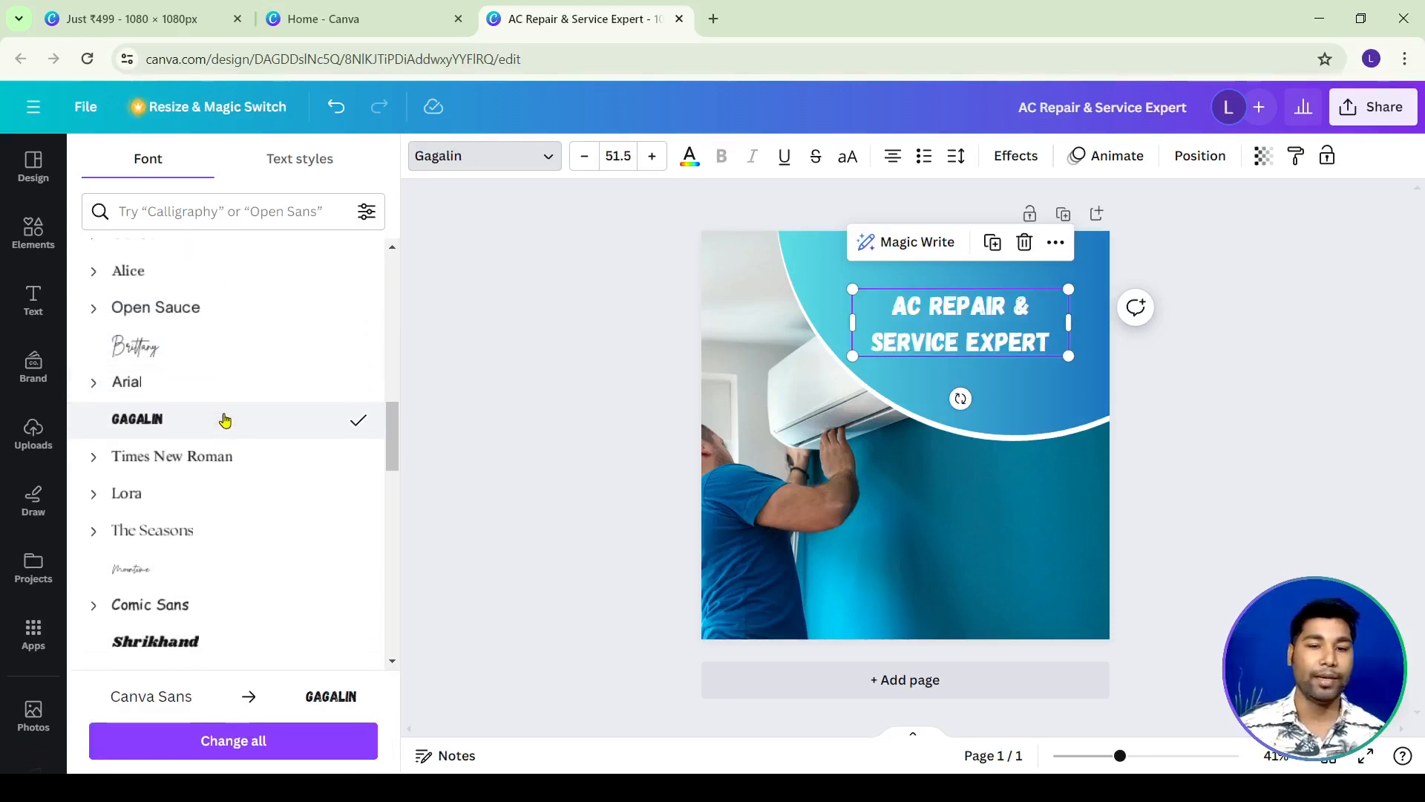
{"action": "scroll", "coordinate": [223, 419], "scroll_direction": "down", "scroll_amount": 2}
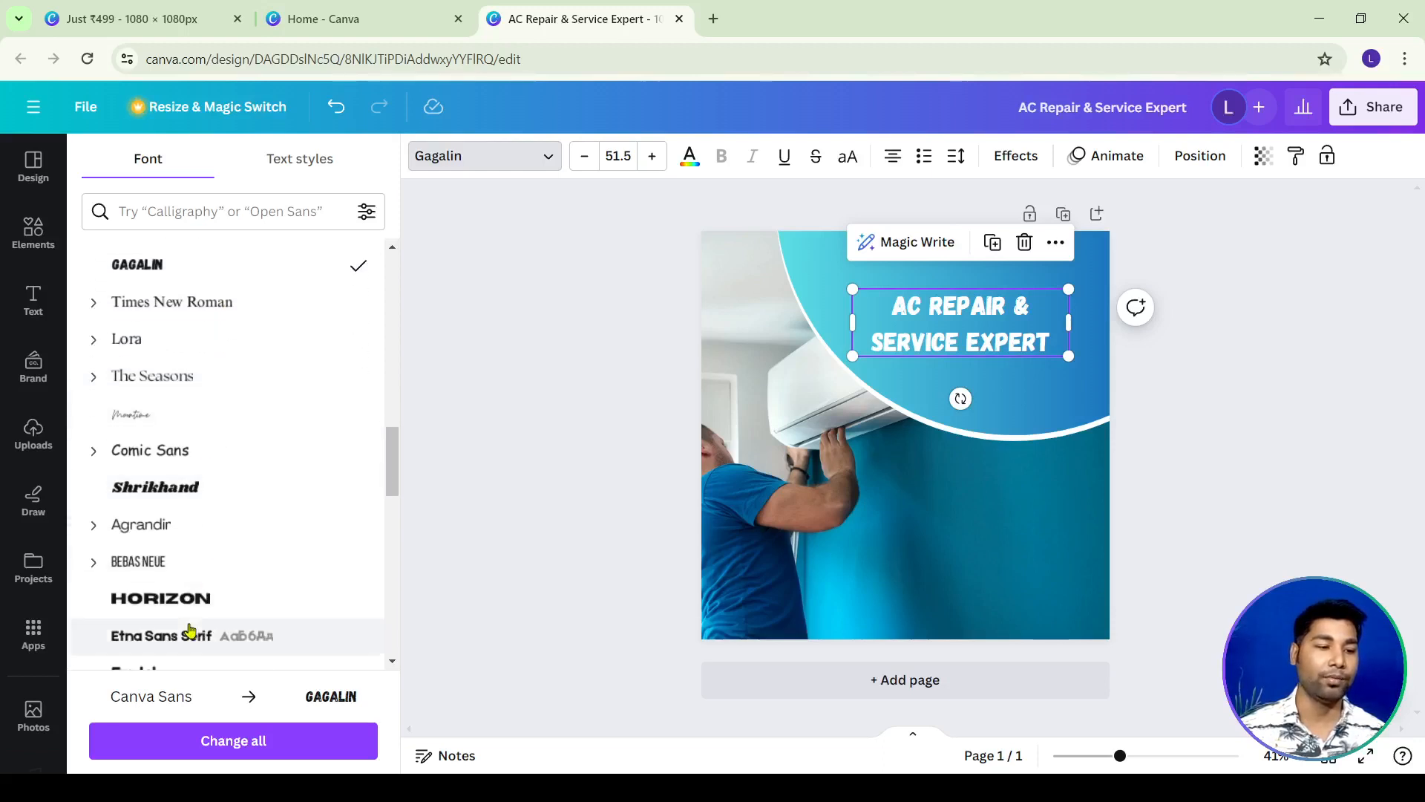
{"action": "left_click", "coordinate": [201, 563]}
{"action": "scroll", "coordinate": [222, 535], "scroll_direction": "down", "scroll_amount": 3}
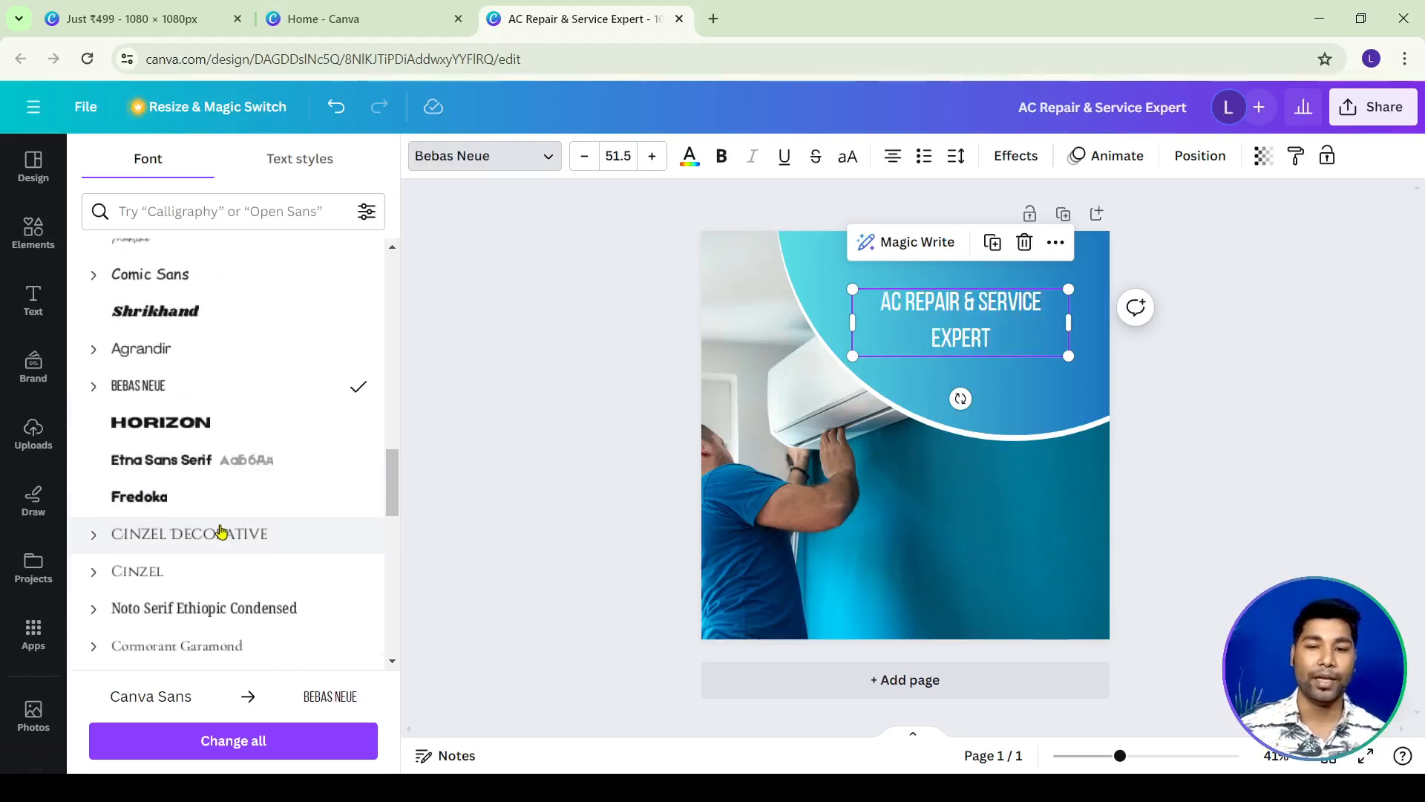
{"action": "left_click", "coordinate": [229, 452]}
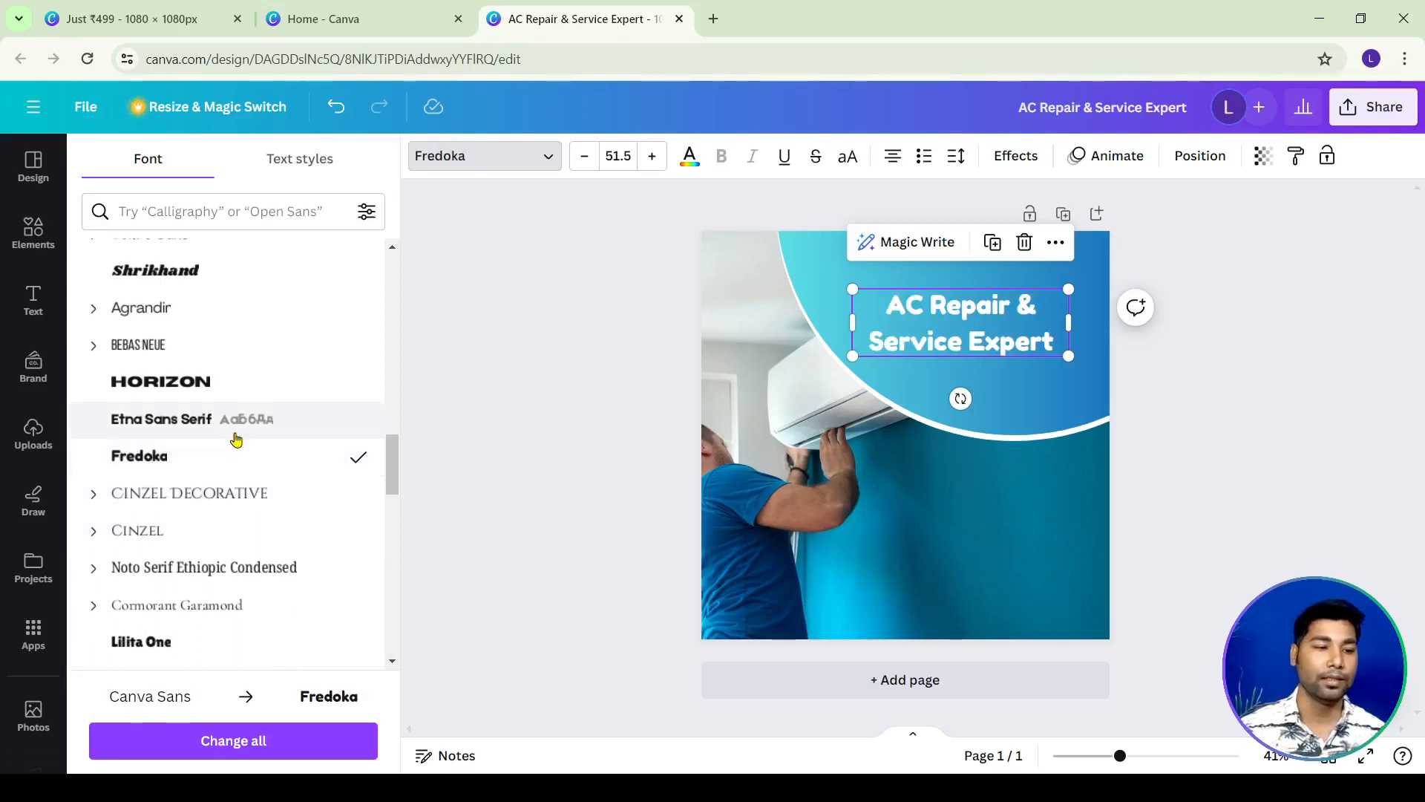
{"action": "scroll", "coordinate": [223, 465], "scroll_direction": "down", "scroll_amount": 2}
{"action": "left_click", "coordinate": [211, 497]}
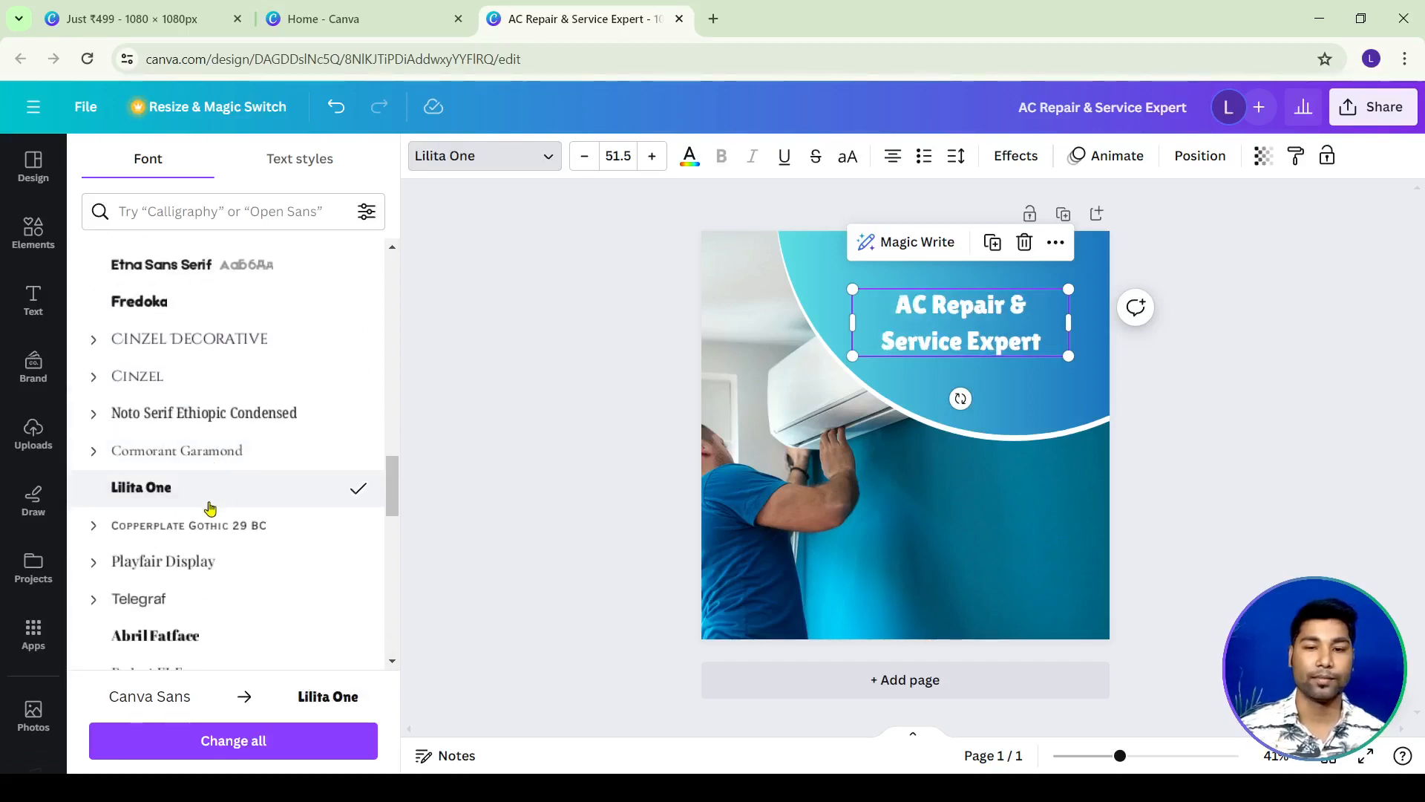
{"action": "scroll", "coordinate": [210, 508], "scroll_direction": "down", "scroll_amount": 3}
{"action": "left_click", "coordinate": [211, 494]}
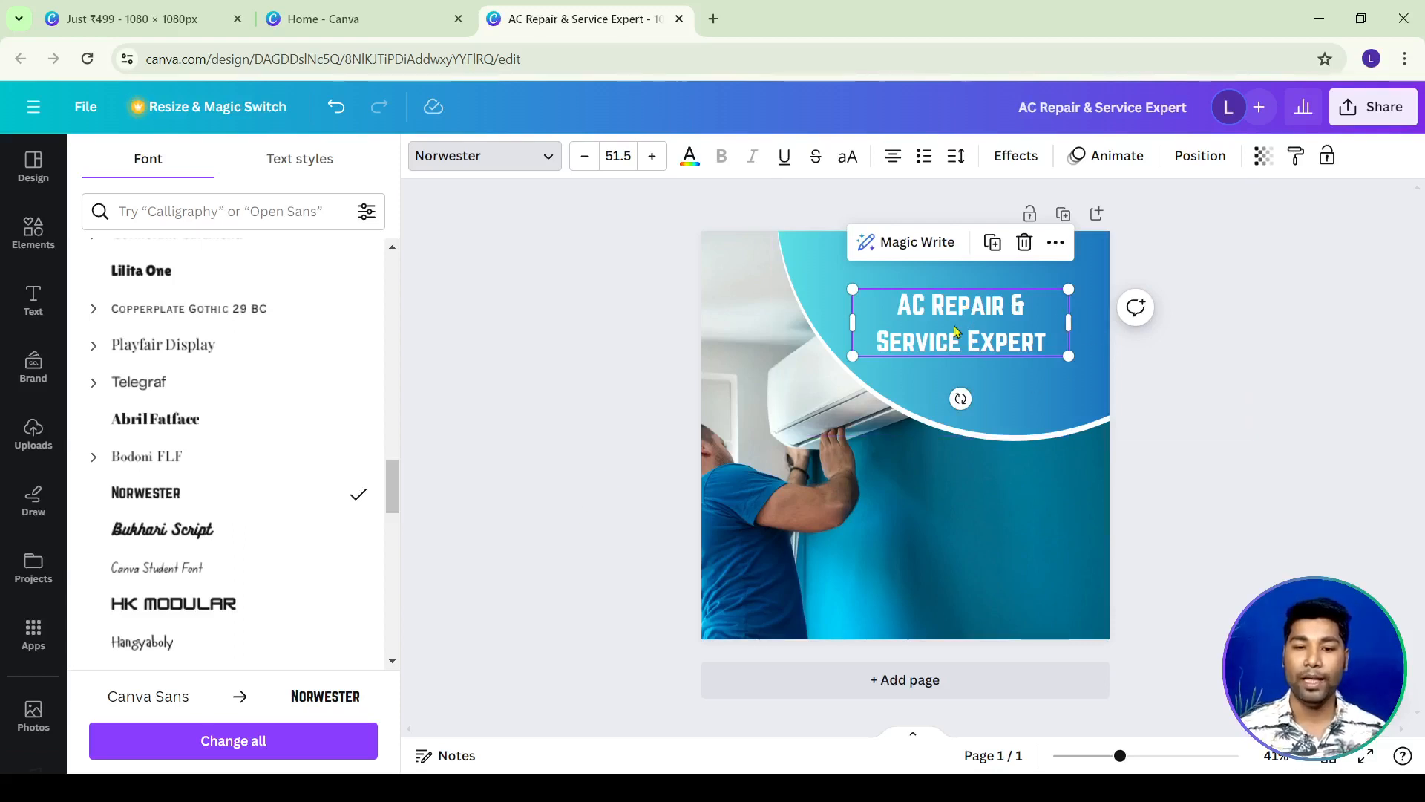
Widen the heading's text box so "AC Repair & Service" fits on one line, and shift it slightly left and up within the gradient circle.
{"action": "left_click_drag", "start_coordinate": [1069, 321], "coordinate": [1130, 322]}
{"action": "left_click_drag", "start_coordinate": [1005, 317], "coordinate": [974, 321]}
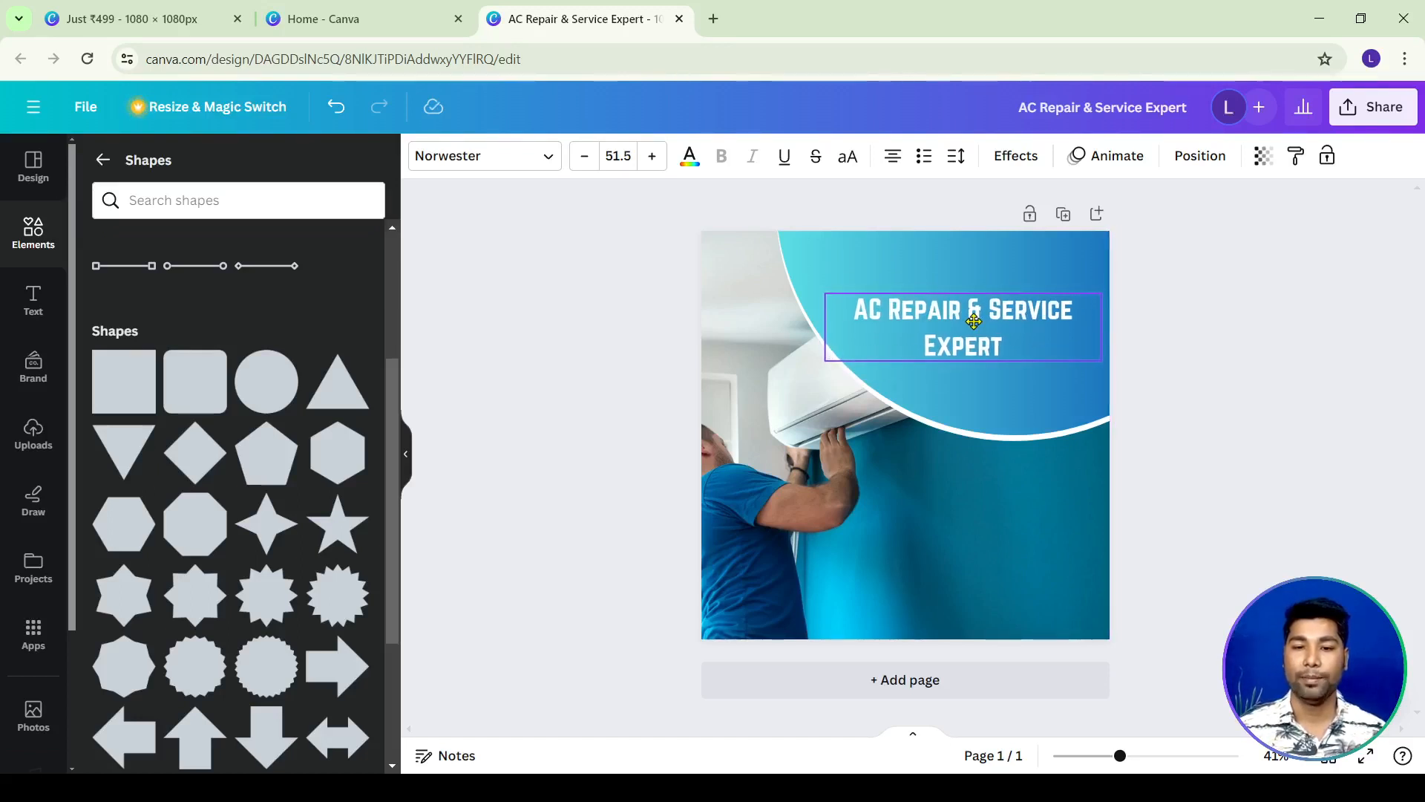
{"action": "left_click", "coordinate": [1262, 309]}
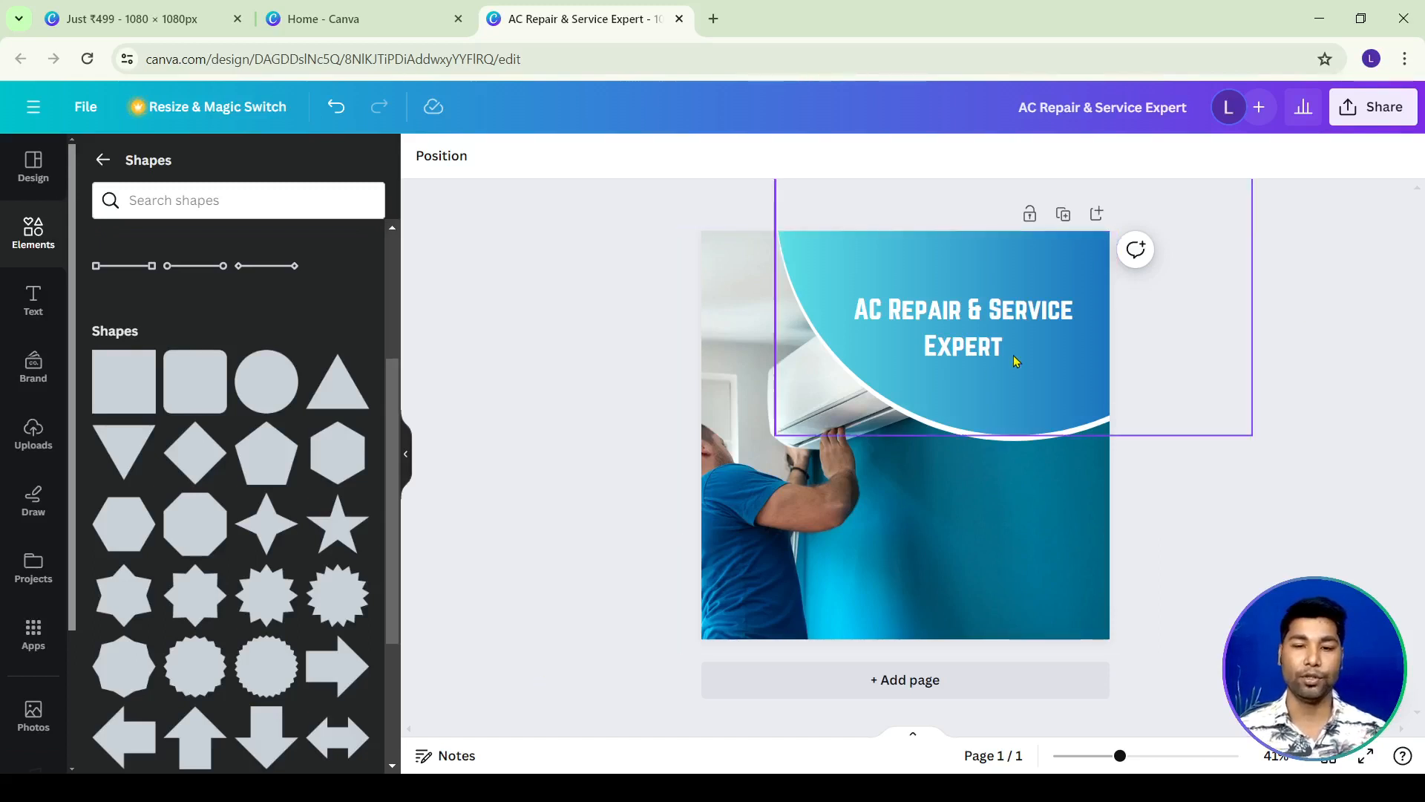
{"action": "left_click_drag", "start_coordinate": [918, 343], "coordinate": [918, 330]}
{"action": "left_click", "coordinate": [1288, 341]}
{"action": "left_click", "coordinate": [1053, 313]}
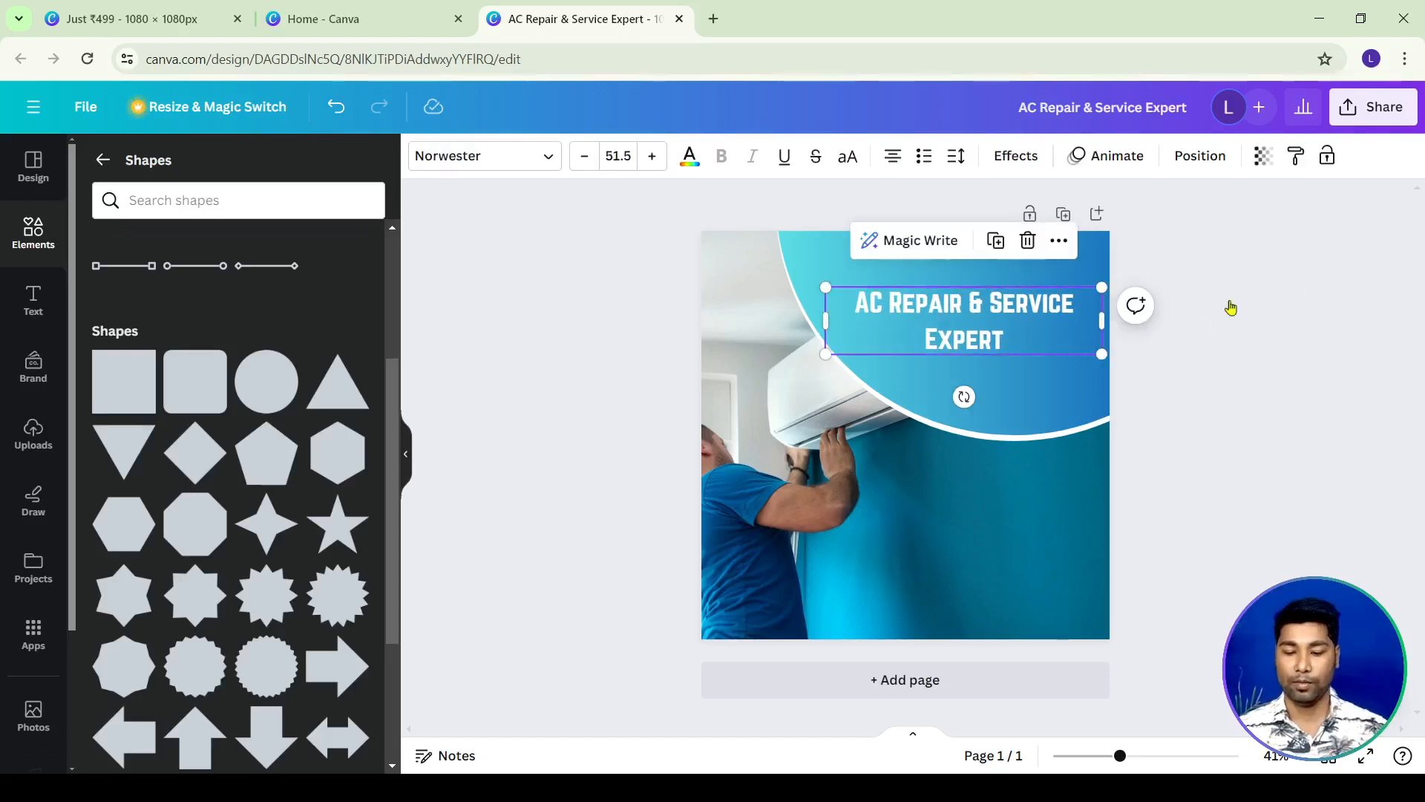
{"action": "left_click", "coordinate": [1268, 360]}
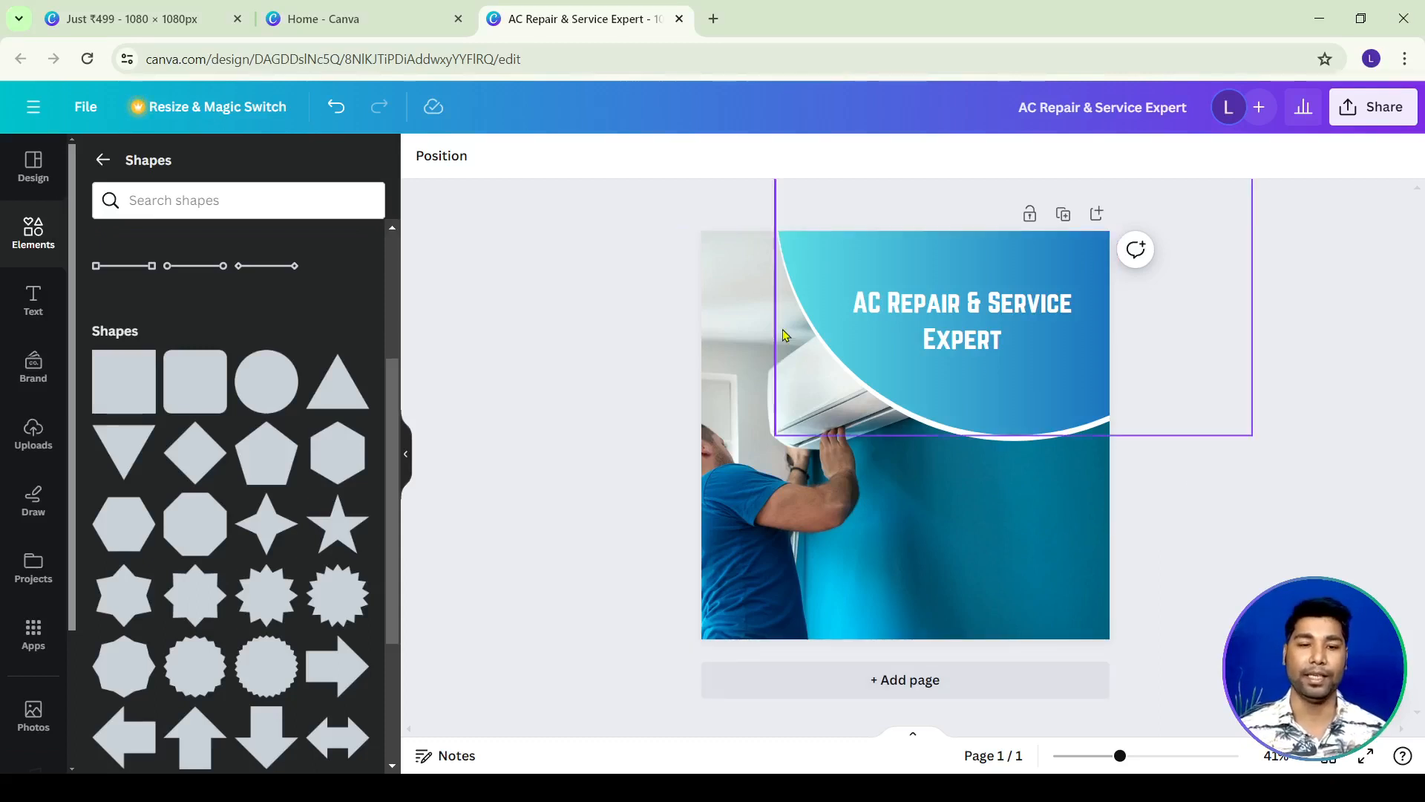
Copy the line "24/7 Customer Support" from the Just ₹499 design and return to the AC Repair & Service Expert design.
{"action": "left_click", "coordinate": [141, 19]}
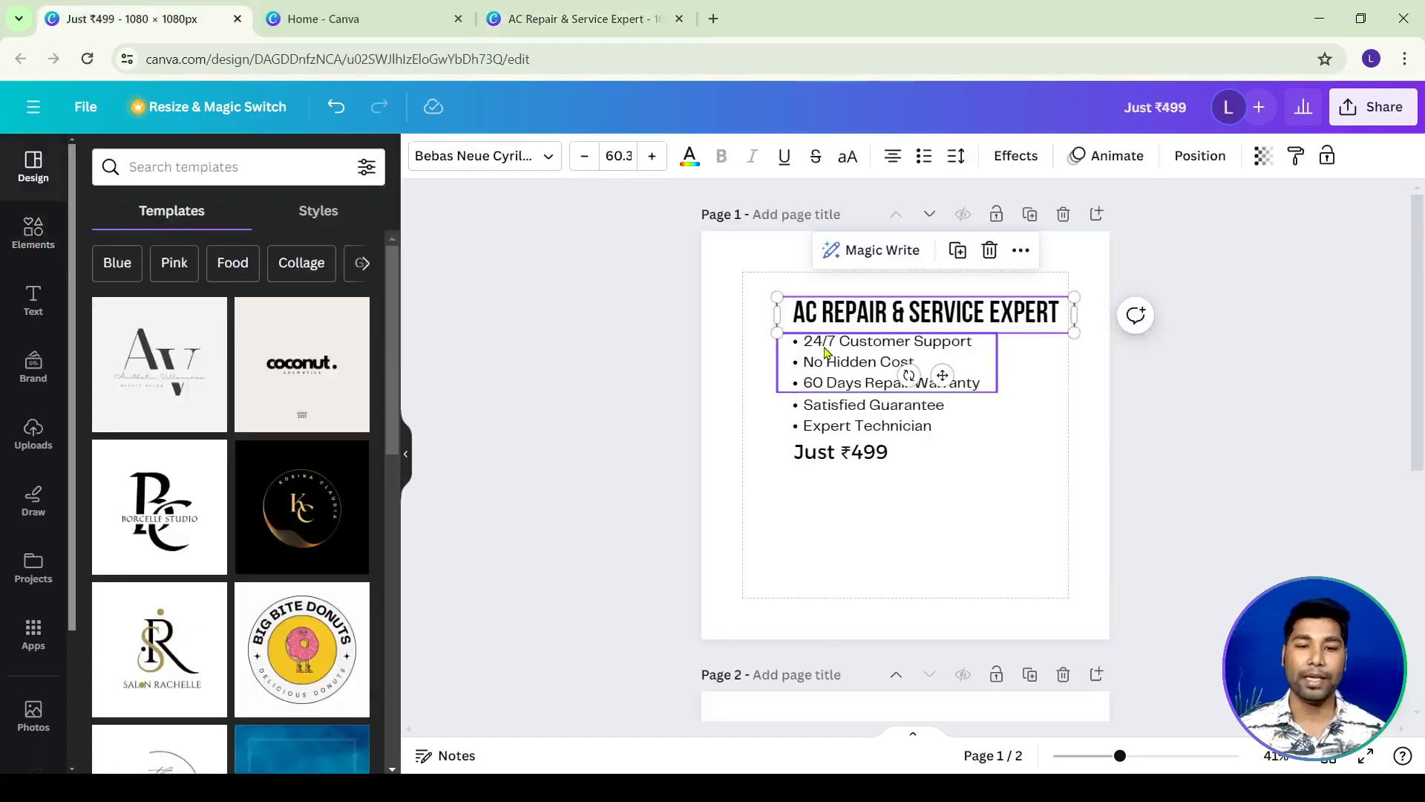
{"action": "left_click", "coordinate": [826, 362]}
{"action": "triple_click", "coordinate": [825, 358]}
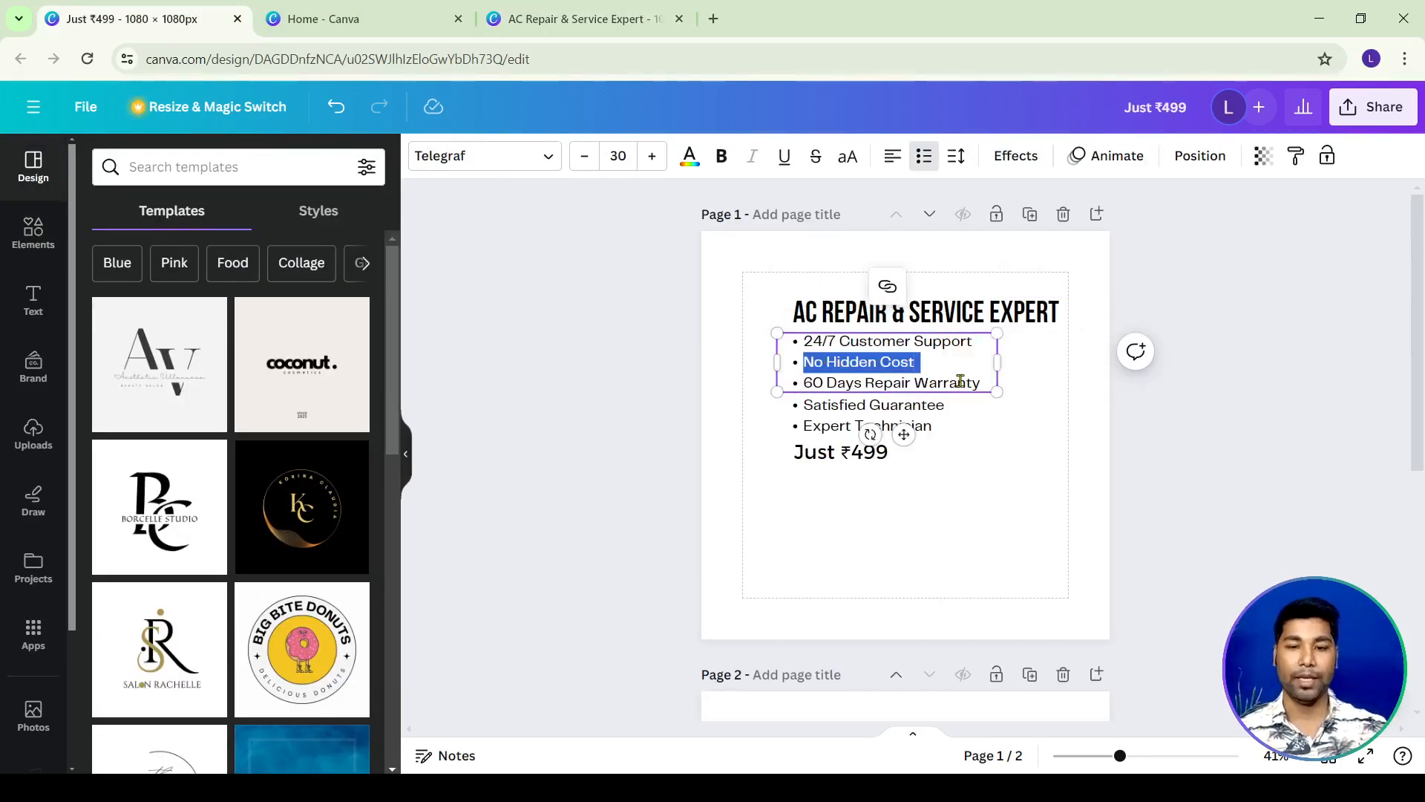
{"action": "triple_click", "coordinate": [927, 340]}
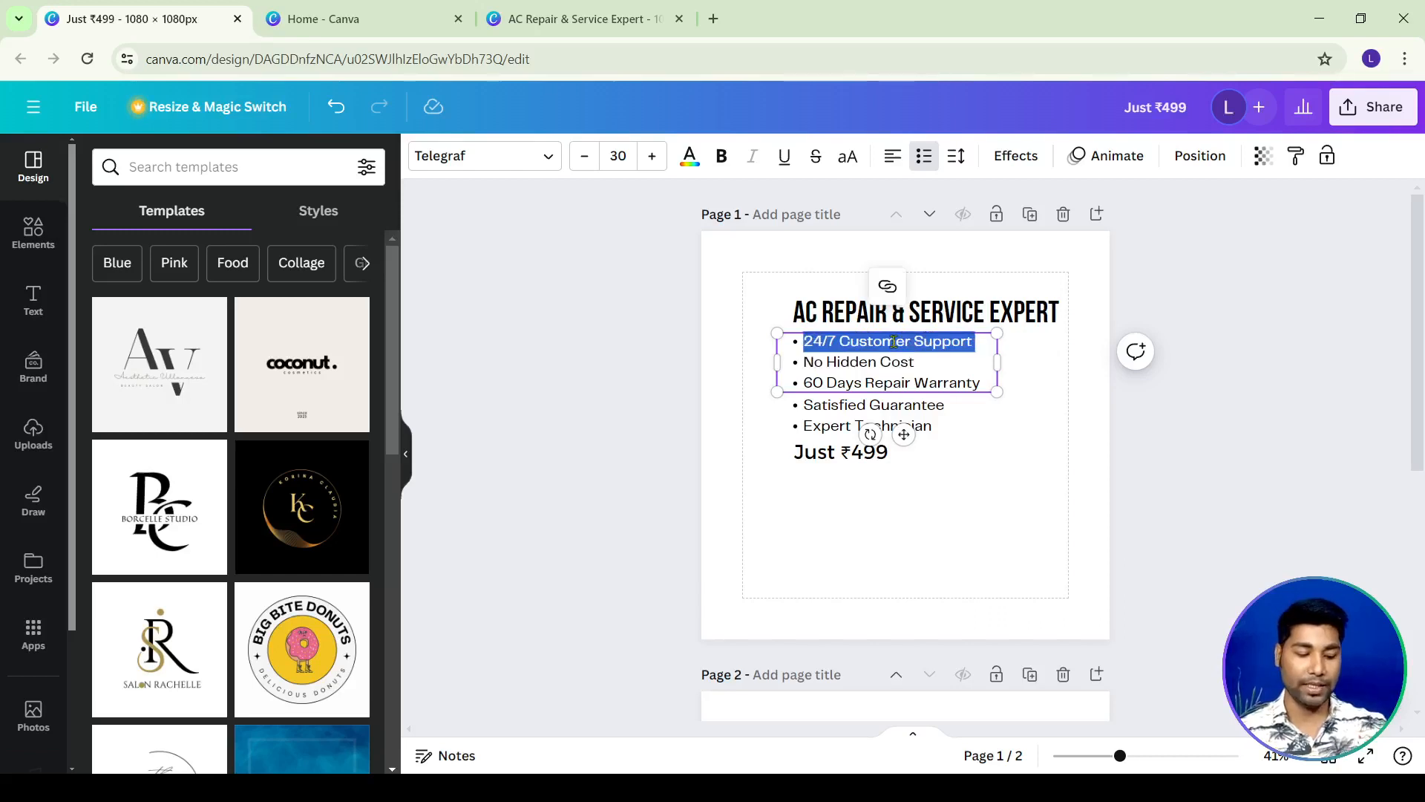
{"action": "left_click", "coordinate": [624, 18]}
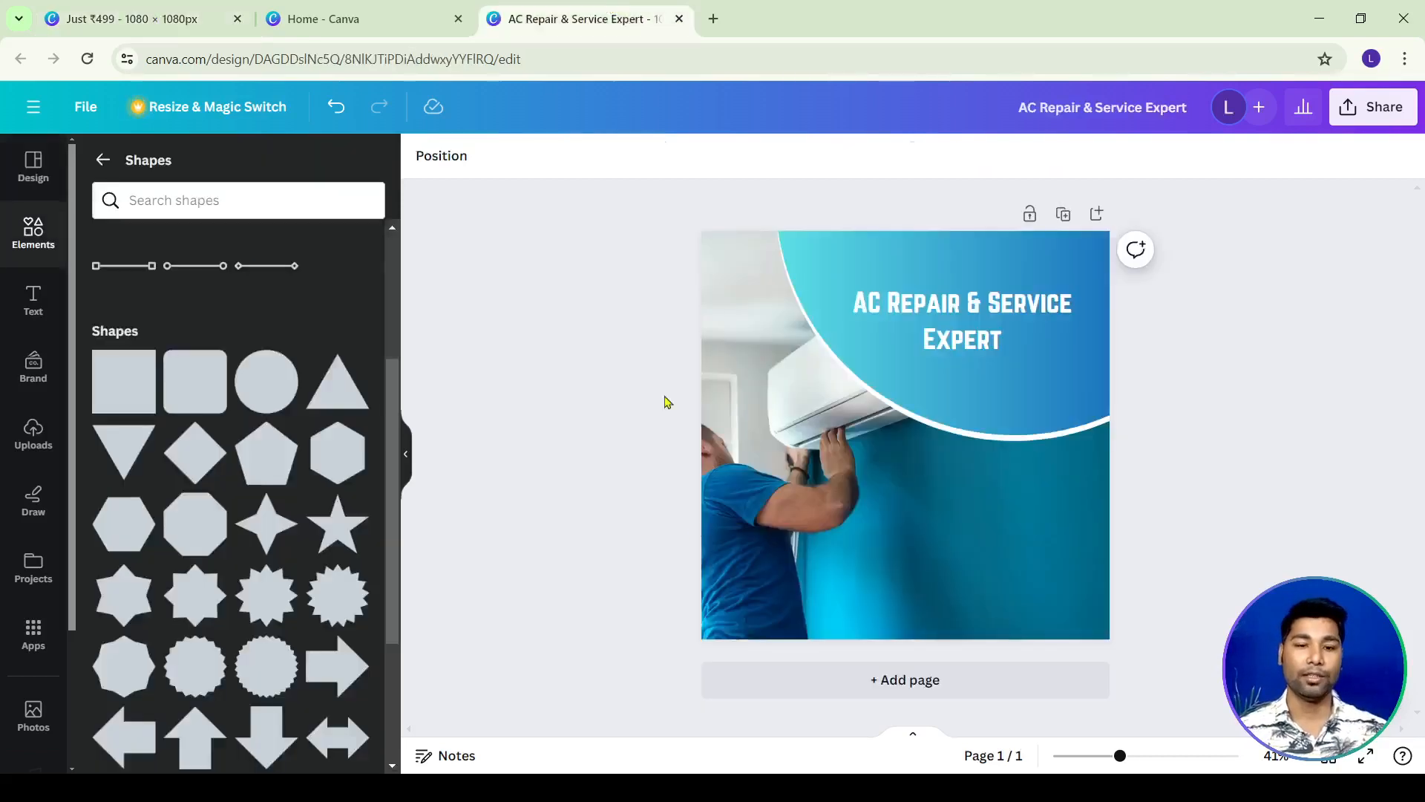
Add a subheading reading "24/7 Customer Support" and place it on the lower part of the blue wall beside the technician.
{"action": "left_click", "coordinate": [30, 302]}
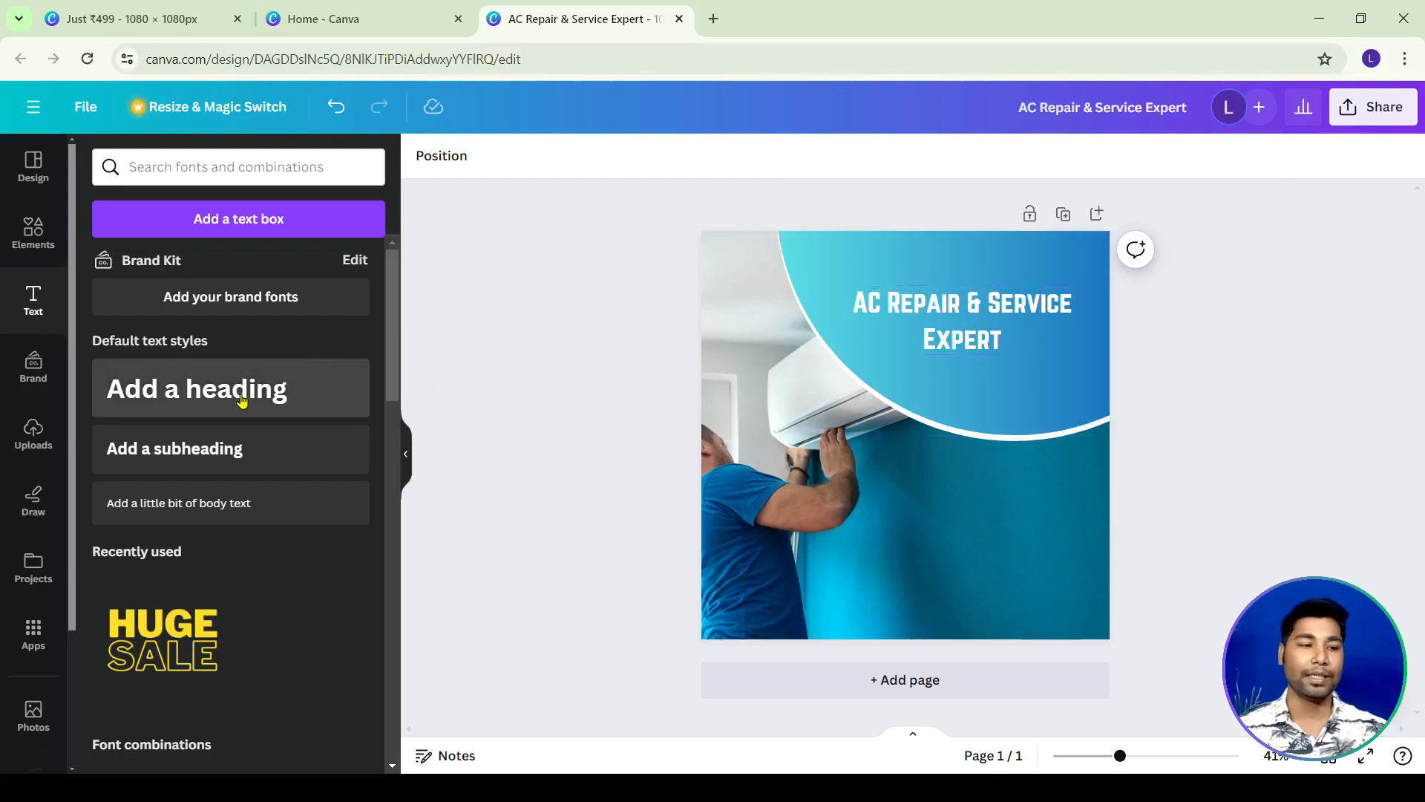
{"action": "left_click", "coordinate": [252, 453]}
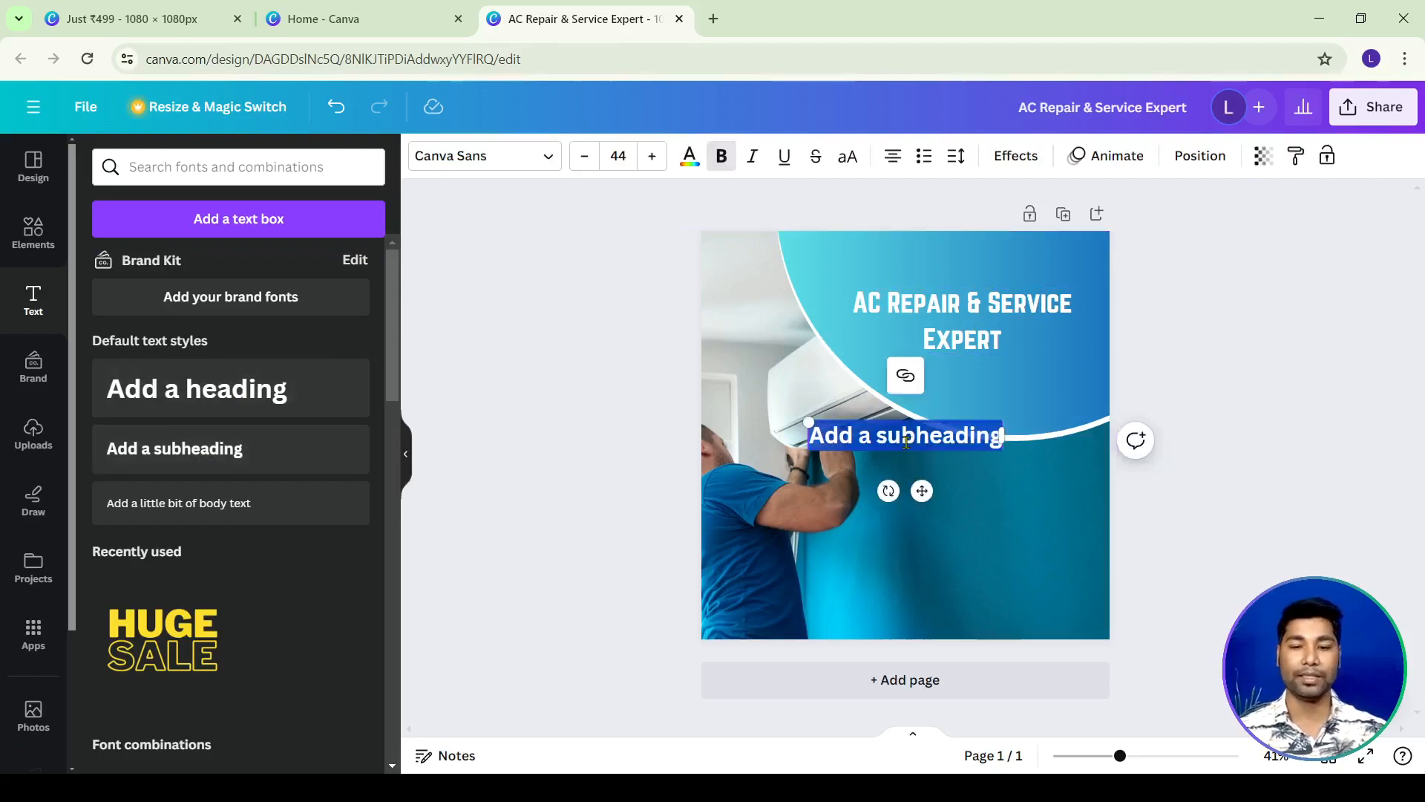
{"action": "type", "text": "24/7 Customer Support!"}
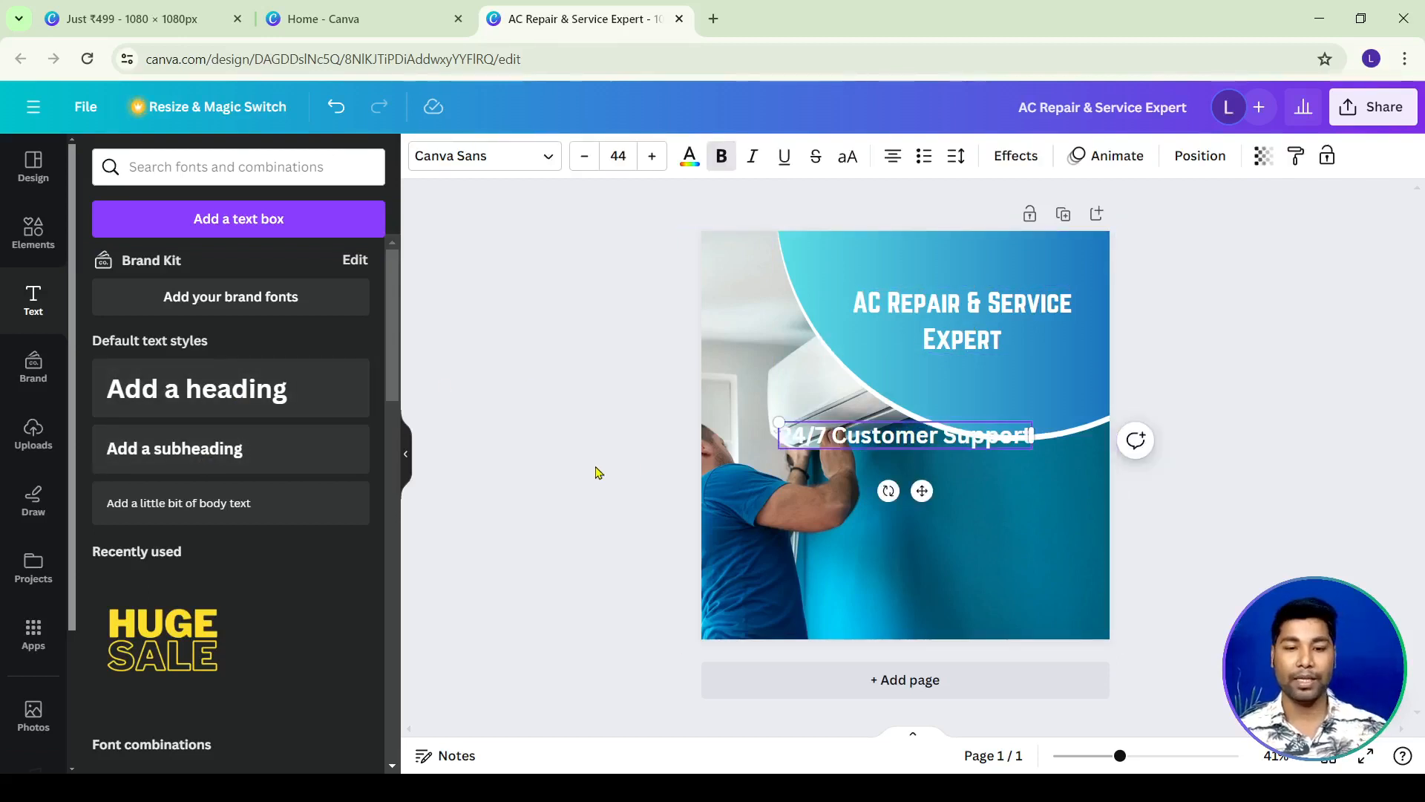
{"action": "left_click_drag", "start_coordinate": [922, 491], "coordinate": [972, 608]}
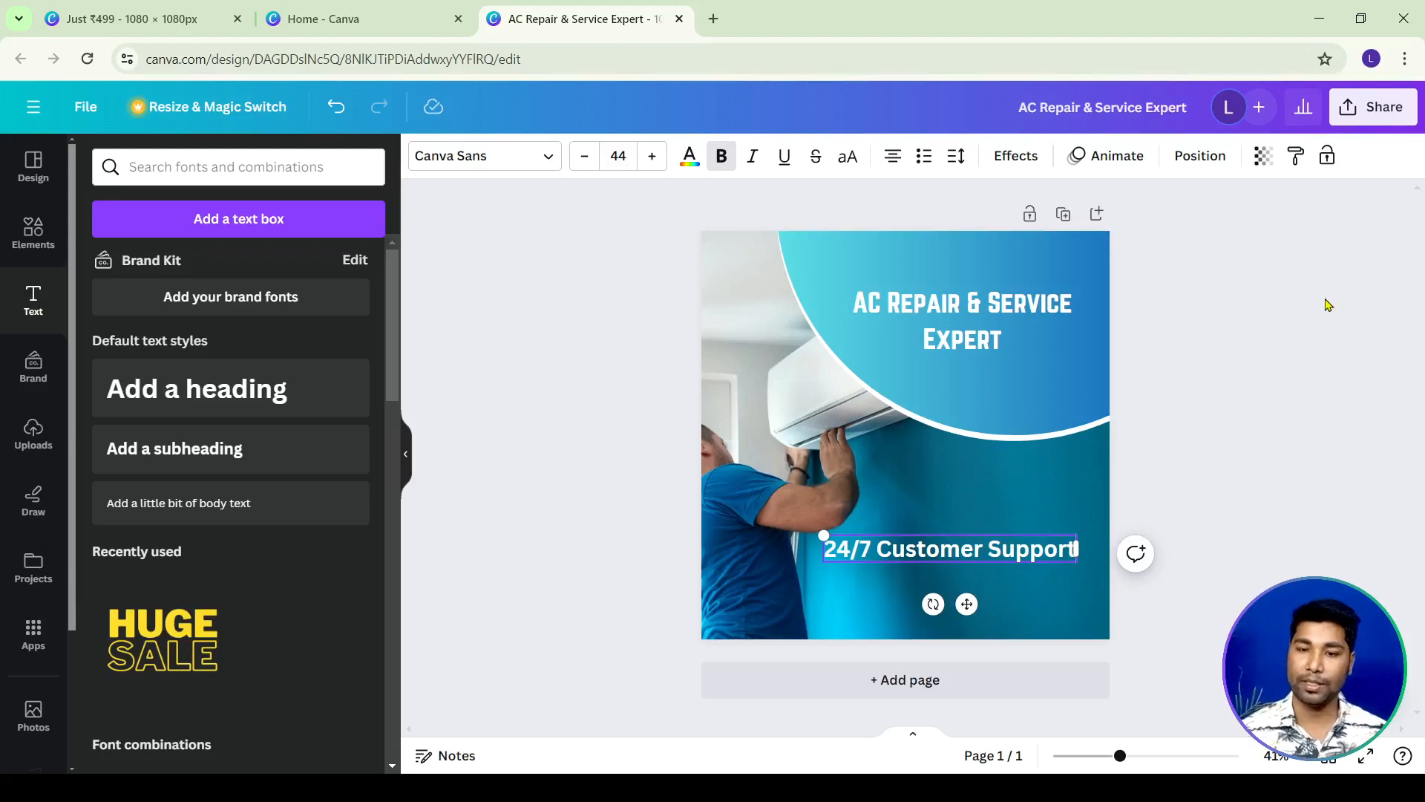
Add "No Hidden Cost", copied from the Just ₹499 design, as the second line of the subheading.
{"action": "key", "text": "Return"}
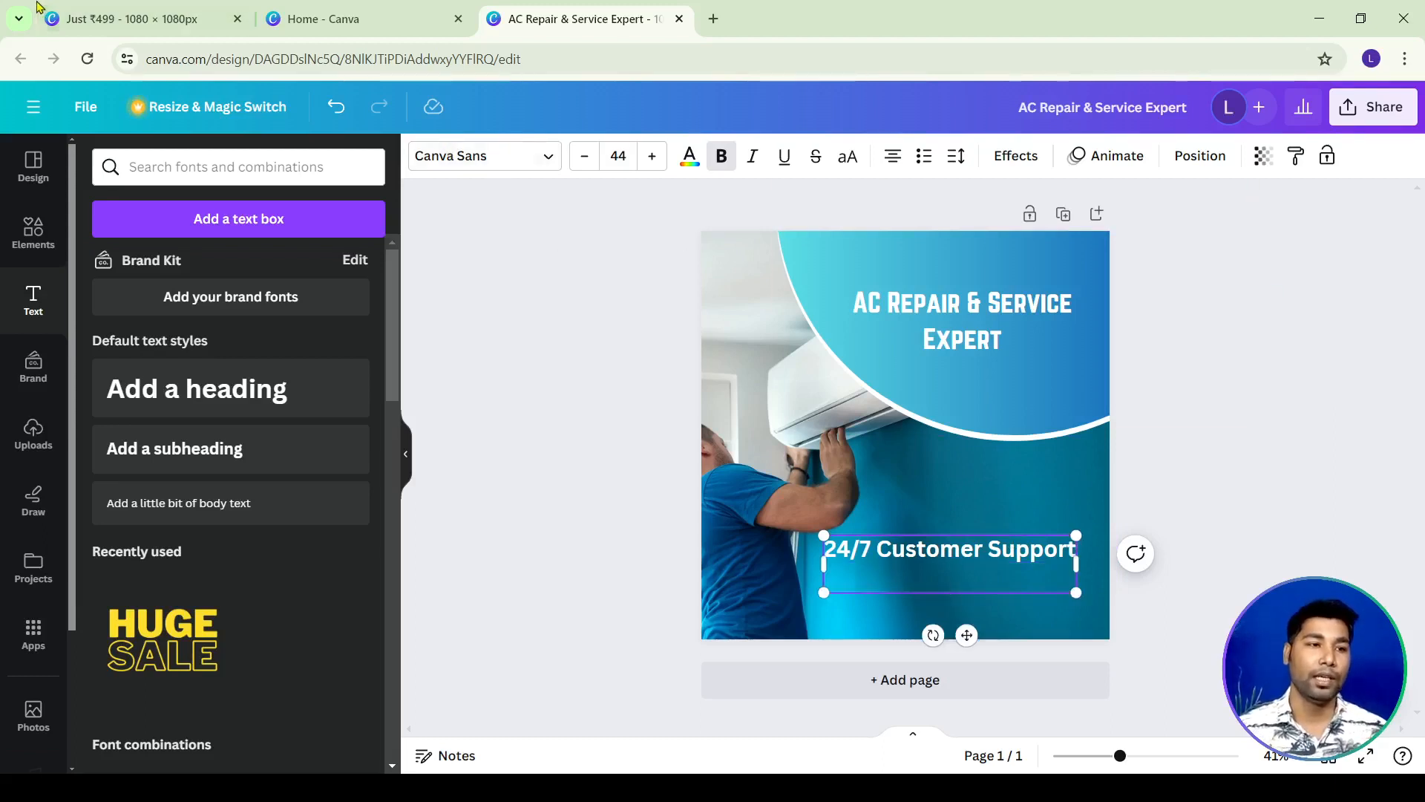
{"action": "left_click", "coordinate": [122, 19]}
{"action": "triple_click", "coordinate": [826, 363]}
{"action": "key", "text": "ctrl+c"}
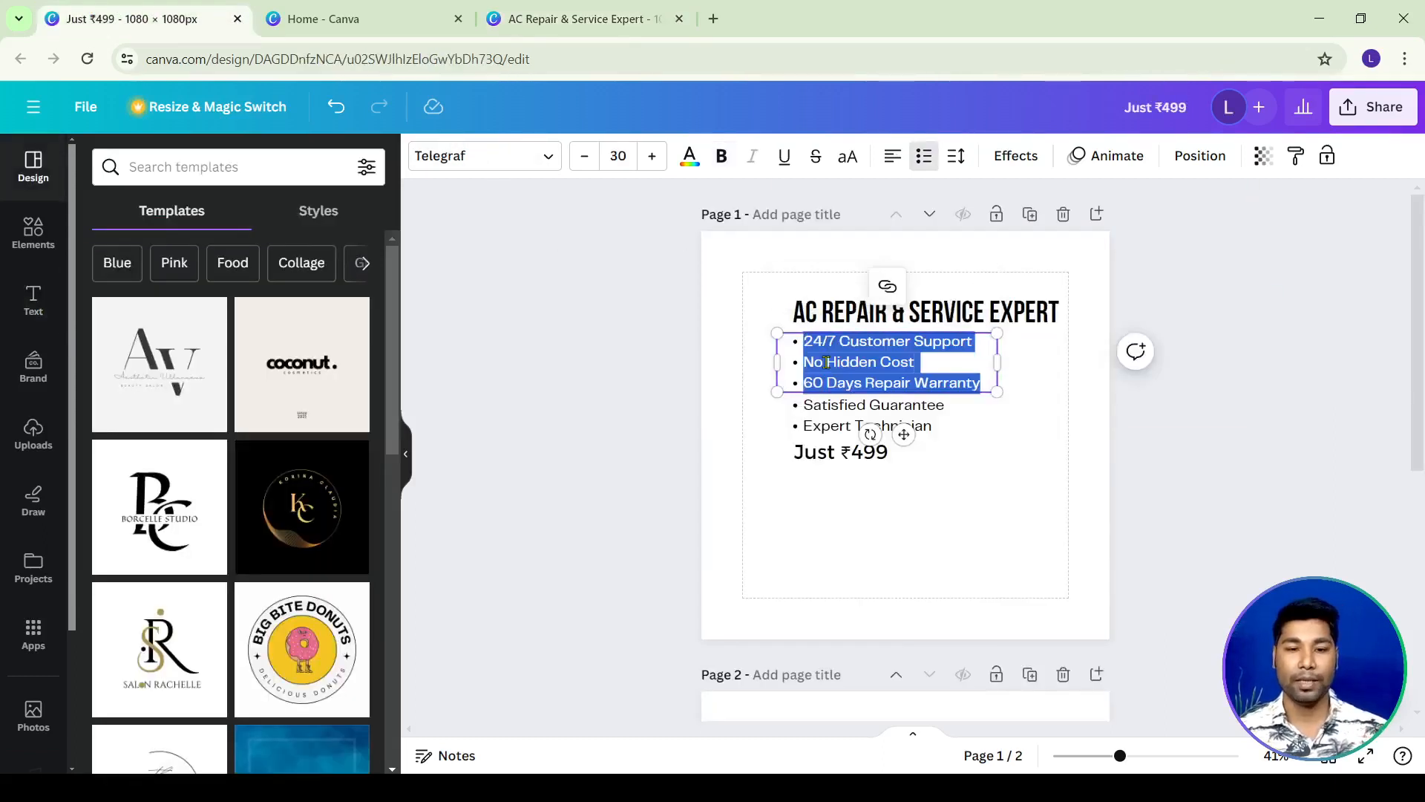
{"action": "left_click", "coordinate": [646, 19]}
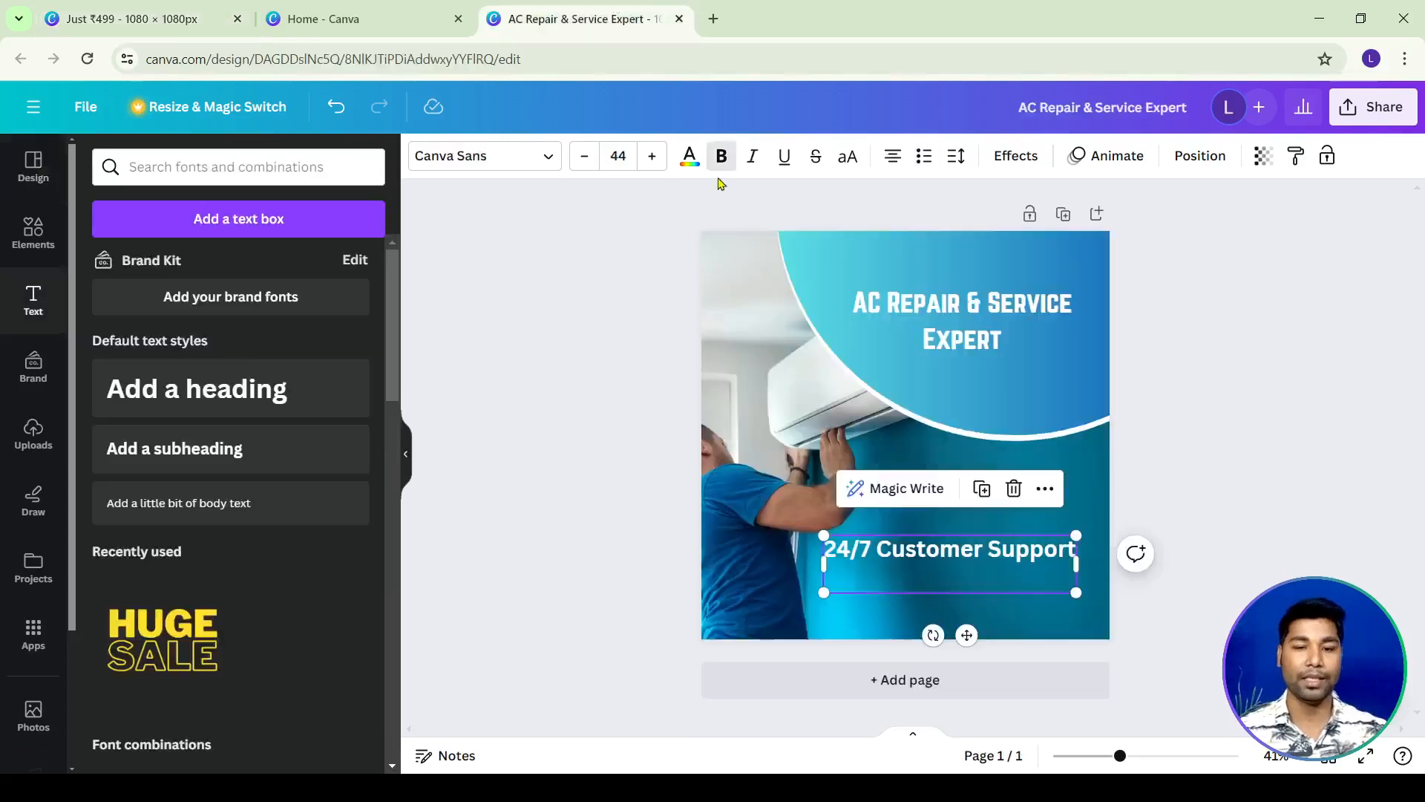
{"action": "left_click", "coordinate": [852, 565]}
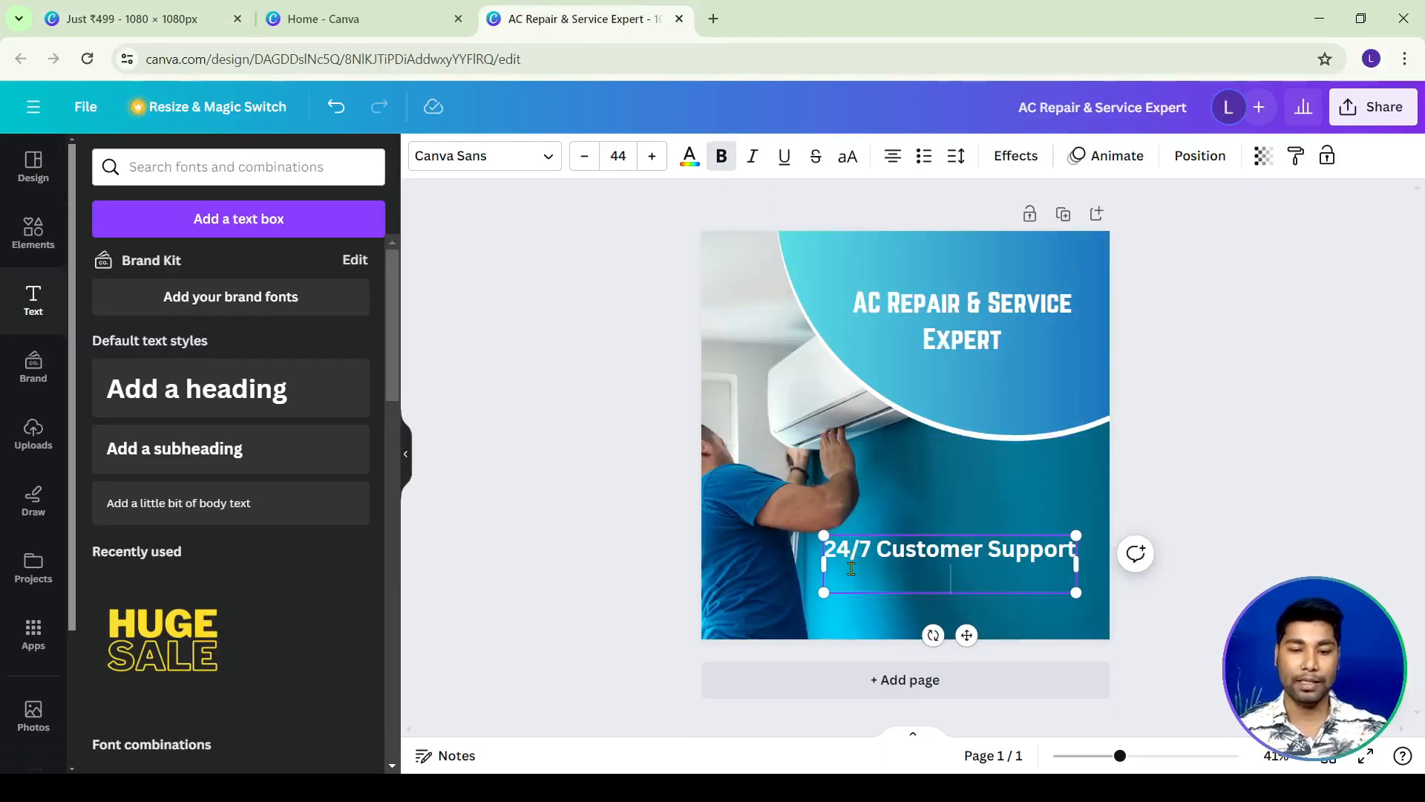
{"action": "key", "text": "ctrl+v"}
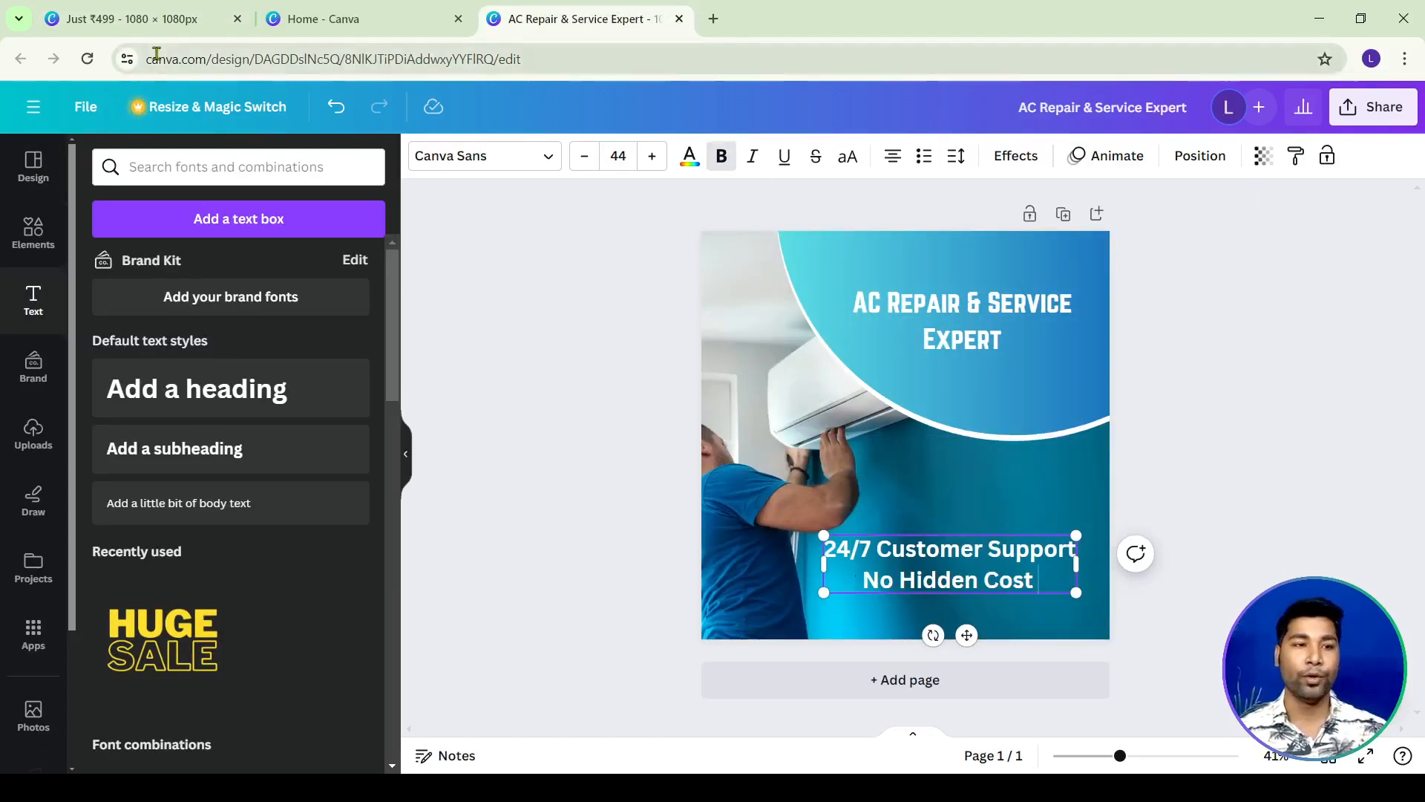
Add "60 Days Repair Warranty", copied from the Just ₹499 design, as the third line and move the text block up beneath the circle.
{"action": "left_click", "coordinate": [141, 19]}
{"action": "triple_click", "coordinate": [837, 382]}
{"action": "key", "text": "ctrl+c"}
{"action": "left_click", "coordinate": [572, 18]}
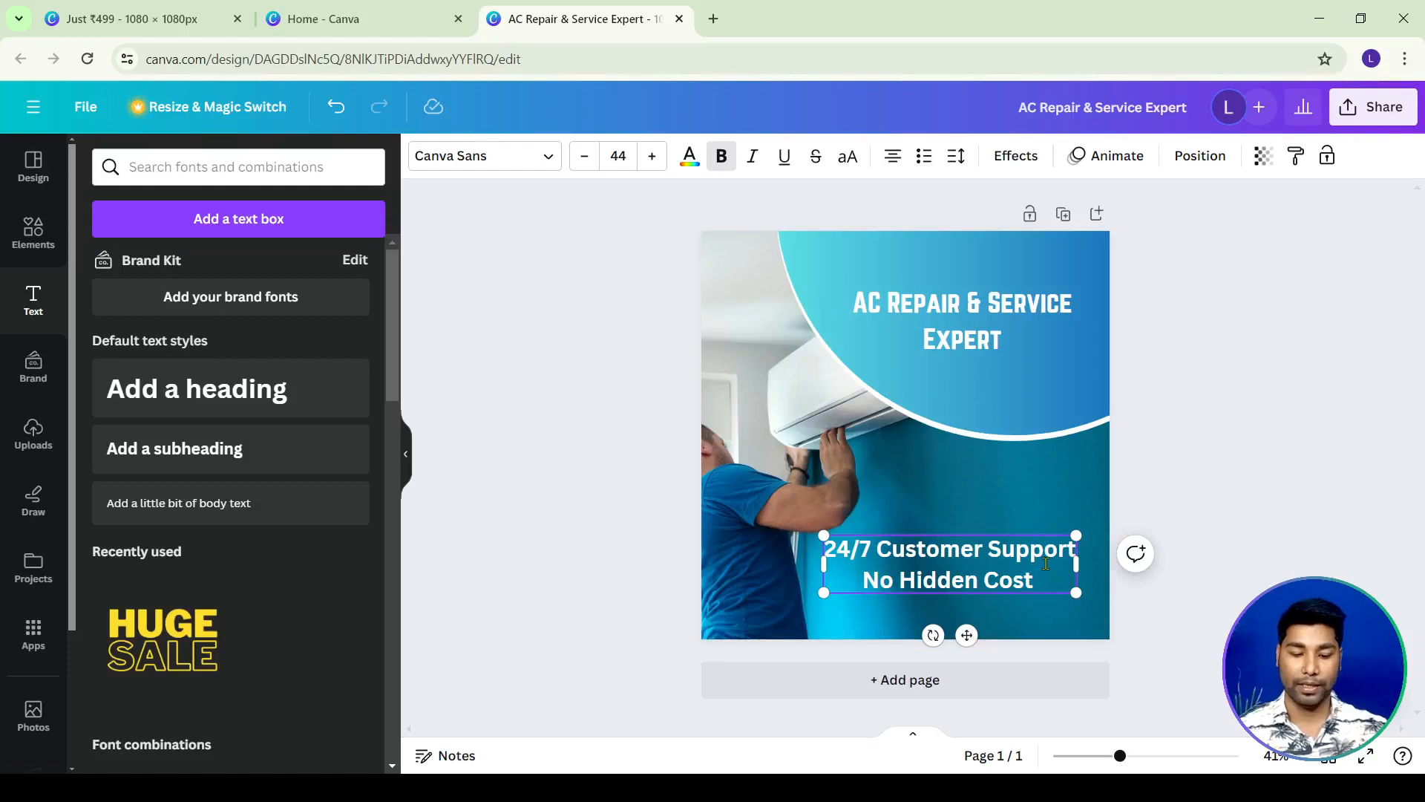
{"action": "key", "text": "Return"}
{"action": "key", "text": "ctrl+v"}
{"action": "left_click", "coordinate": [1112, 462]}
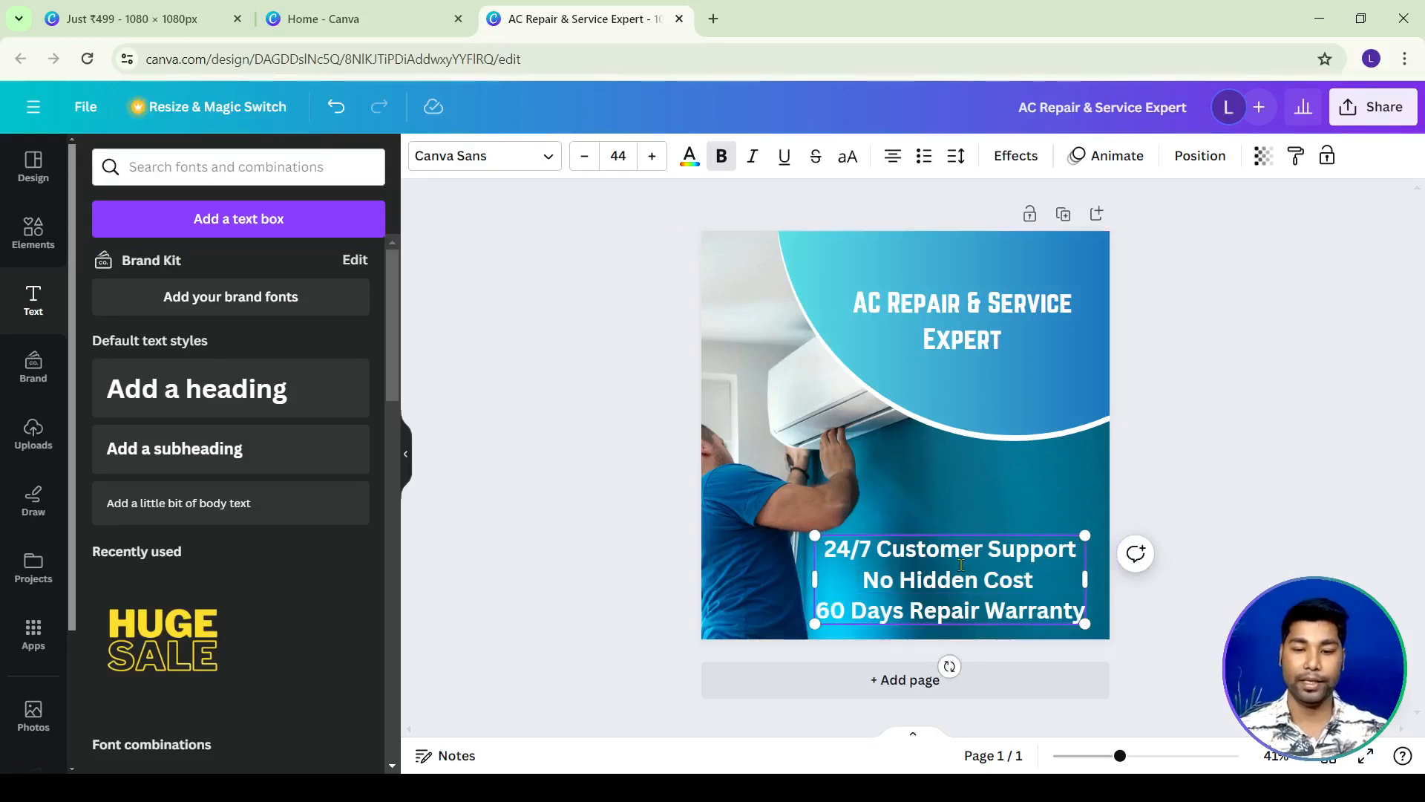
{"action": "left_click_drag", "start_coordinate": [1012, 582], "coordinate": [1023, 488]}
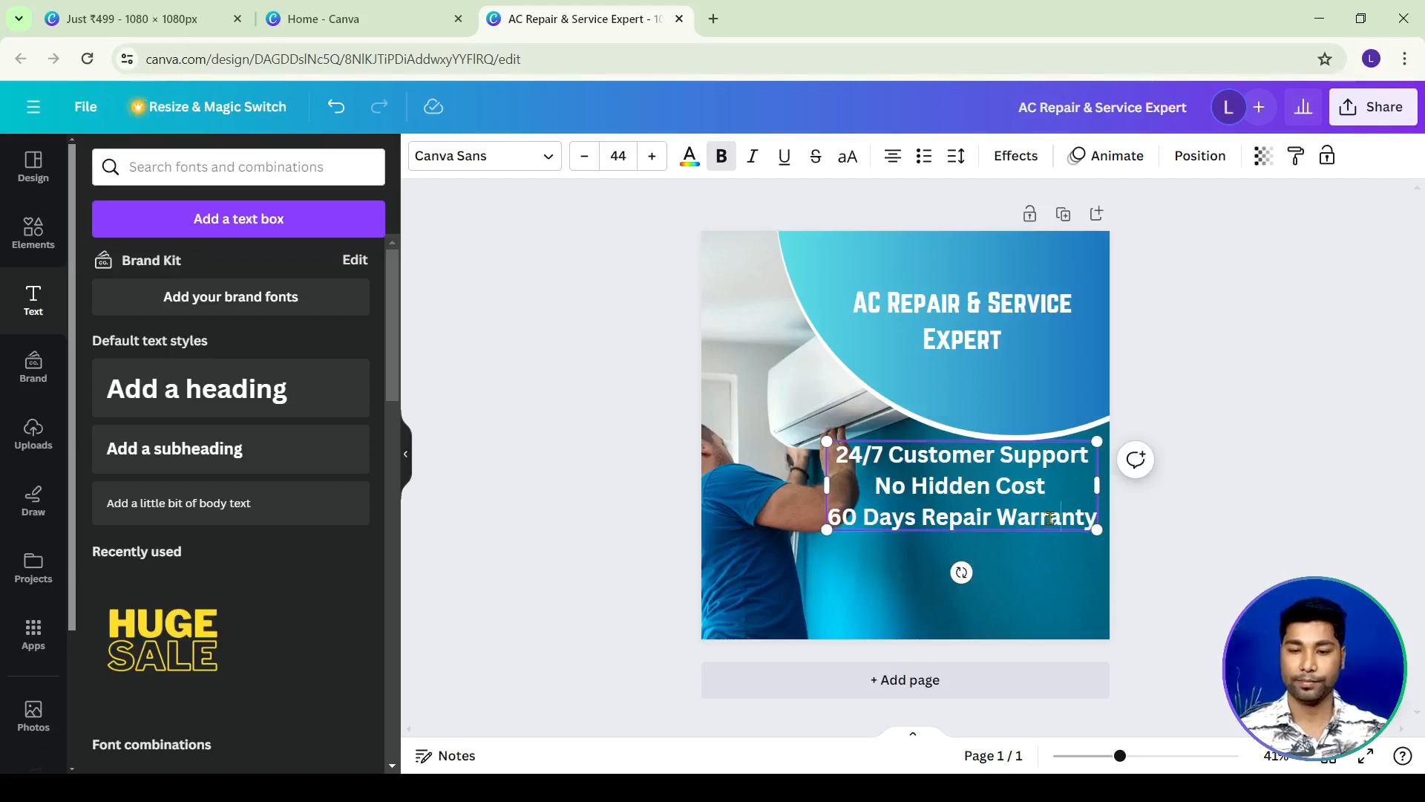
Add "Satisfied Guarantee", copied from the Just ₹499 design, as the fourth line of the feature text.
{"action": "key", "text": "Return"}
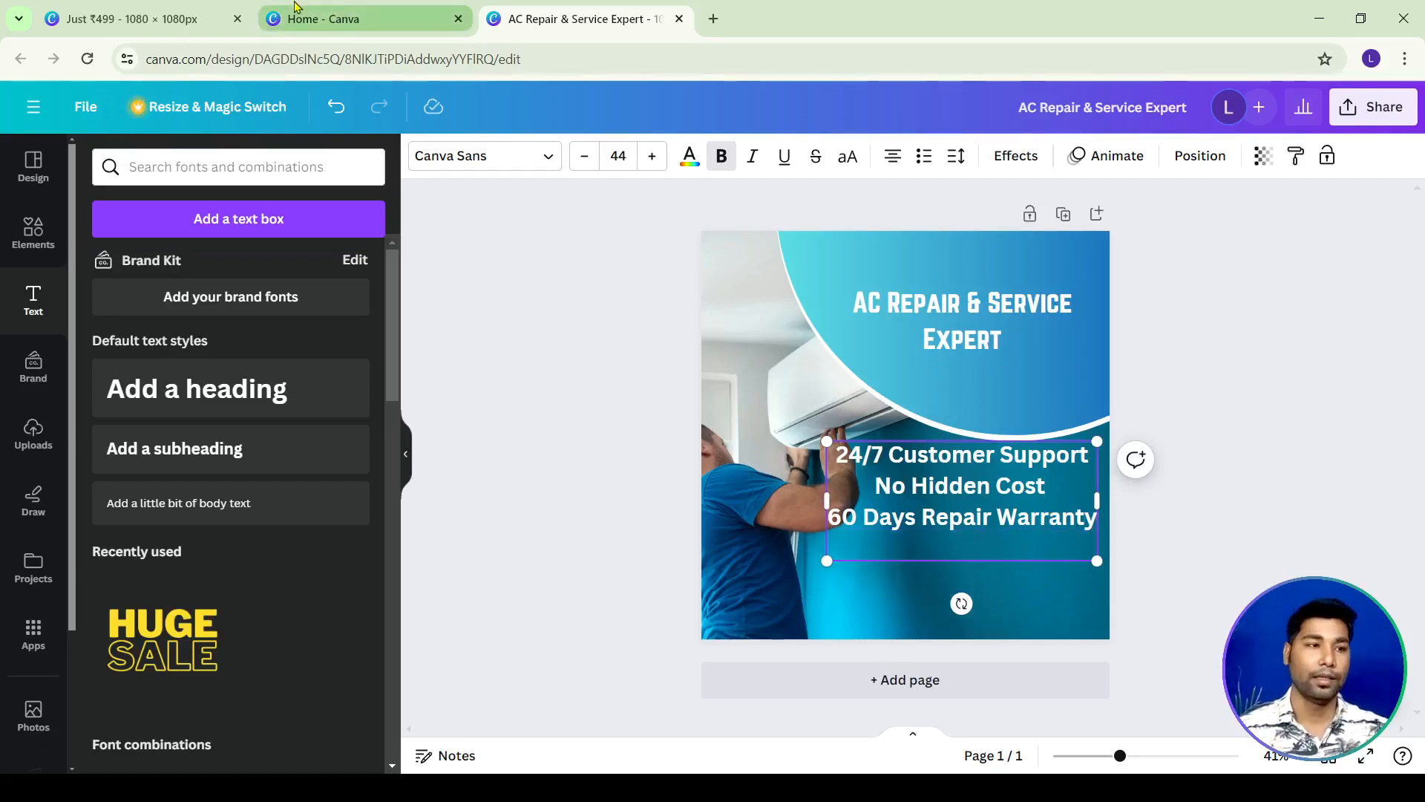
{"action": "left_click", "coordinate": [173, 22]}
{"action": "left_click", "coordinate": [896, 402]}
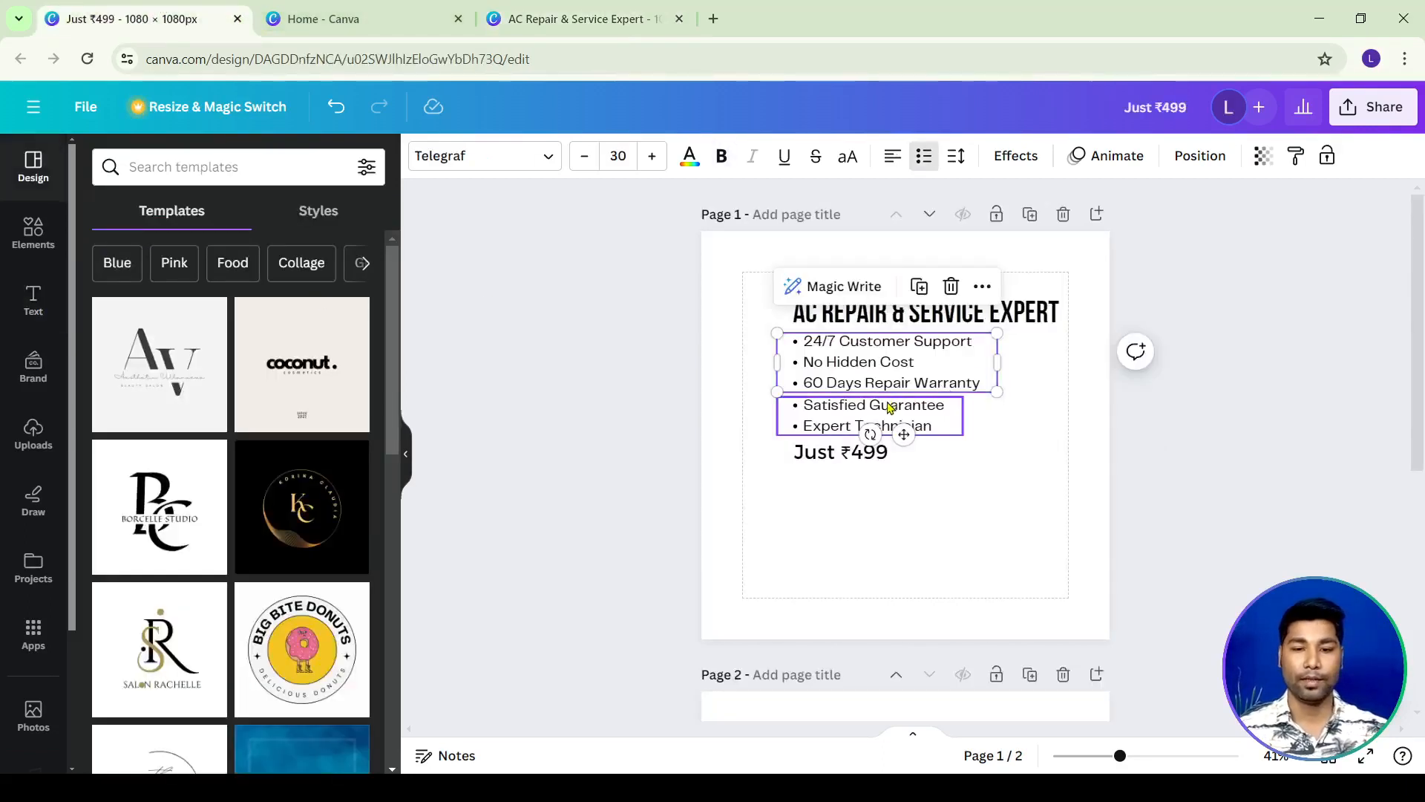
{"action": "triple_click", "coordinate": [896, 405]}
{"action": "key", "text": "ctrl+c"}
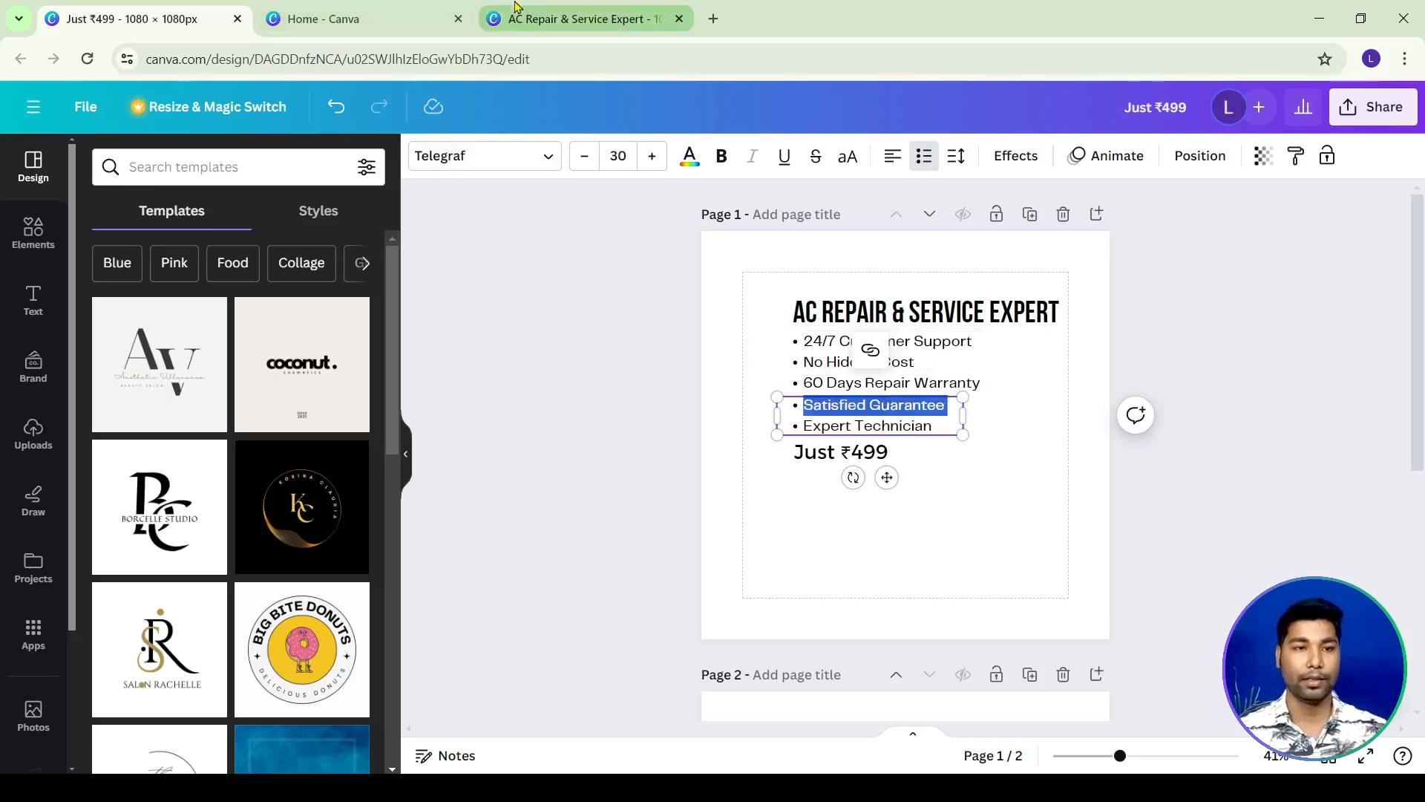
{"action": "left_click", "coordinate": [579, 18]}
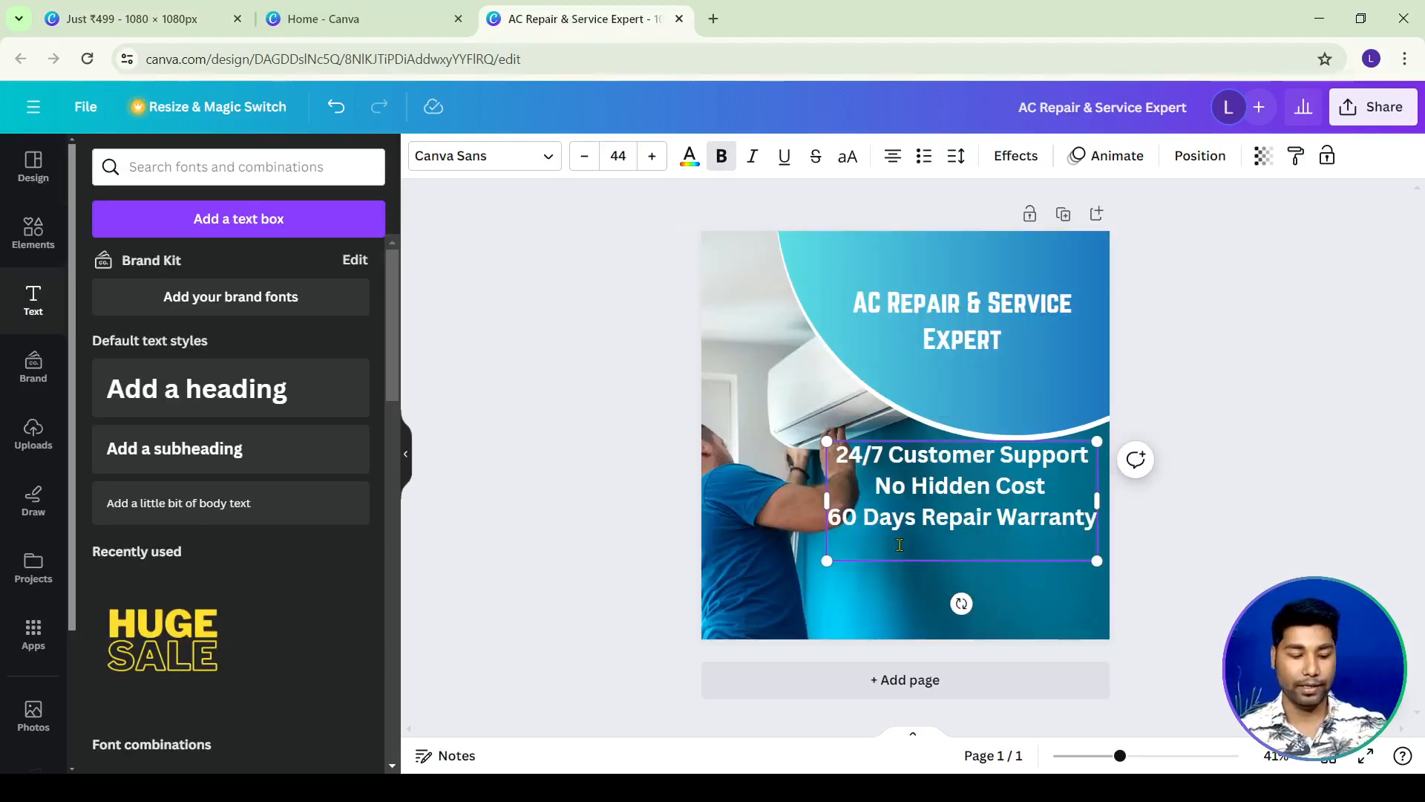
{"action": "key", "text": "ctrl+v"}
Add "Expert Technician", copied from the Just ₹499 design, as the fifth line of the feature text.
{"action": "left_click", "coordinate": [173, 22]}
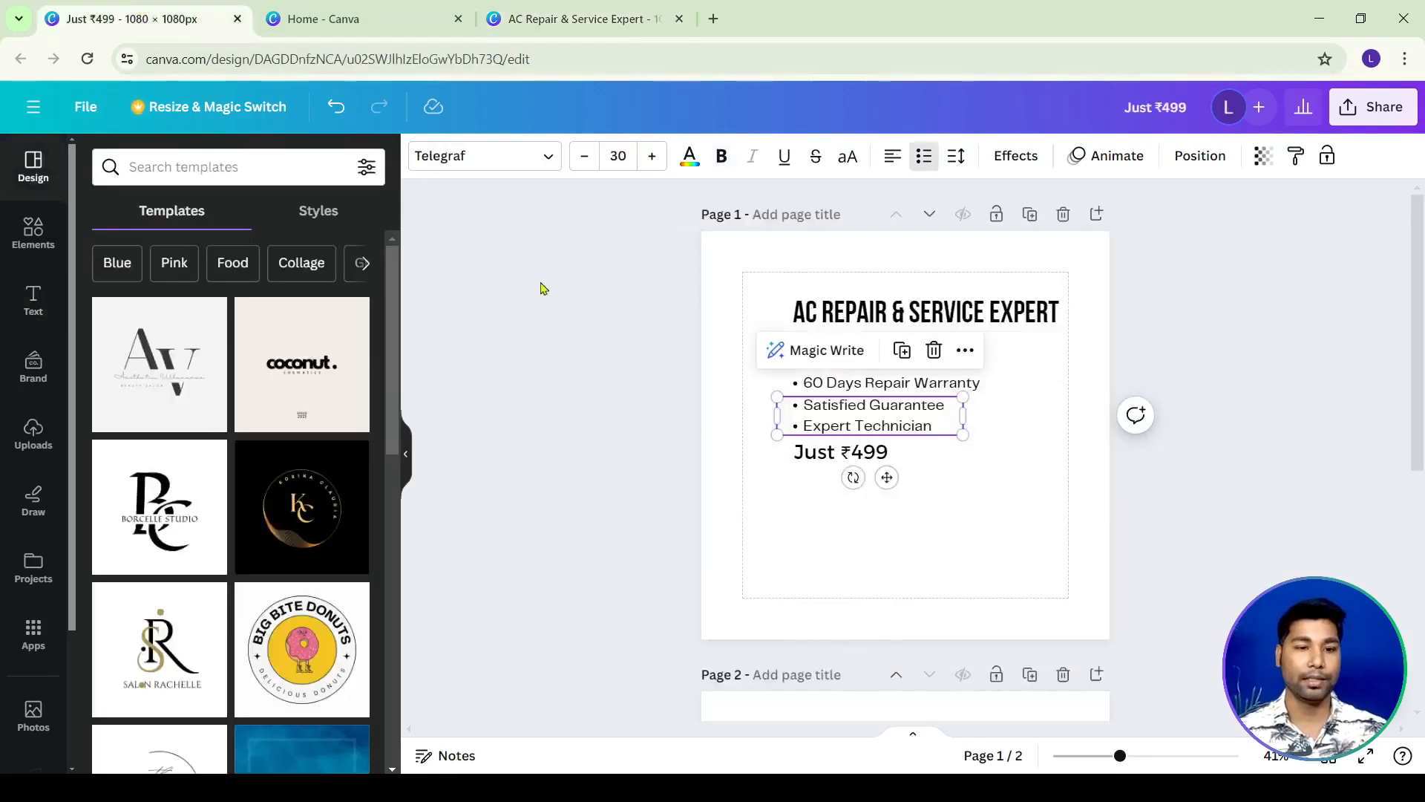
{"action": "triple_click", "coordinate": [881, 420]}
{"action": "key", "text": "ctrl+c"}
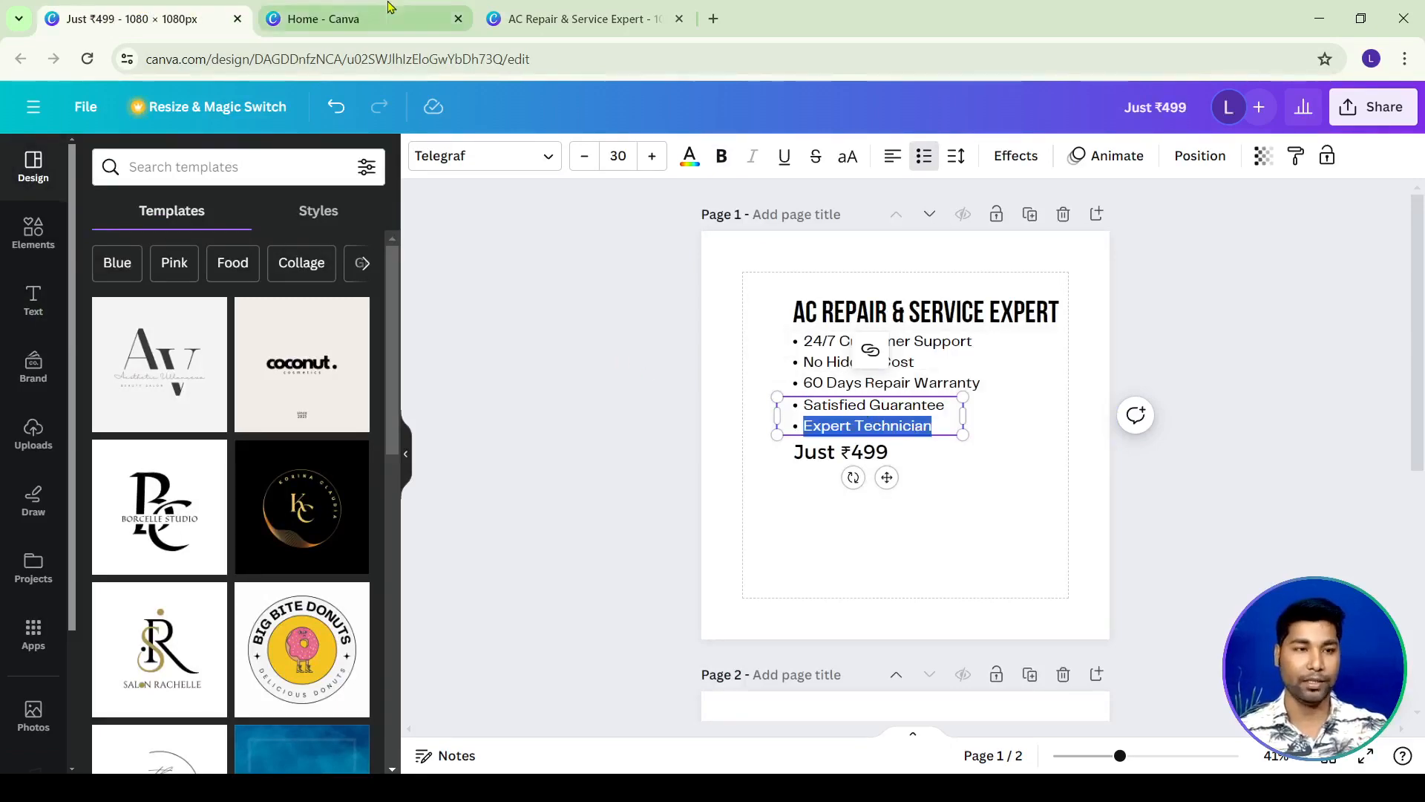
{"action": "left_click", "coordinate": [356, 19]}
{"action": "left_click", "coordinate": [580, 19]}
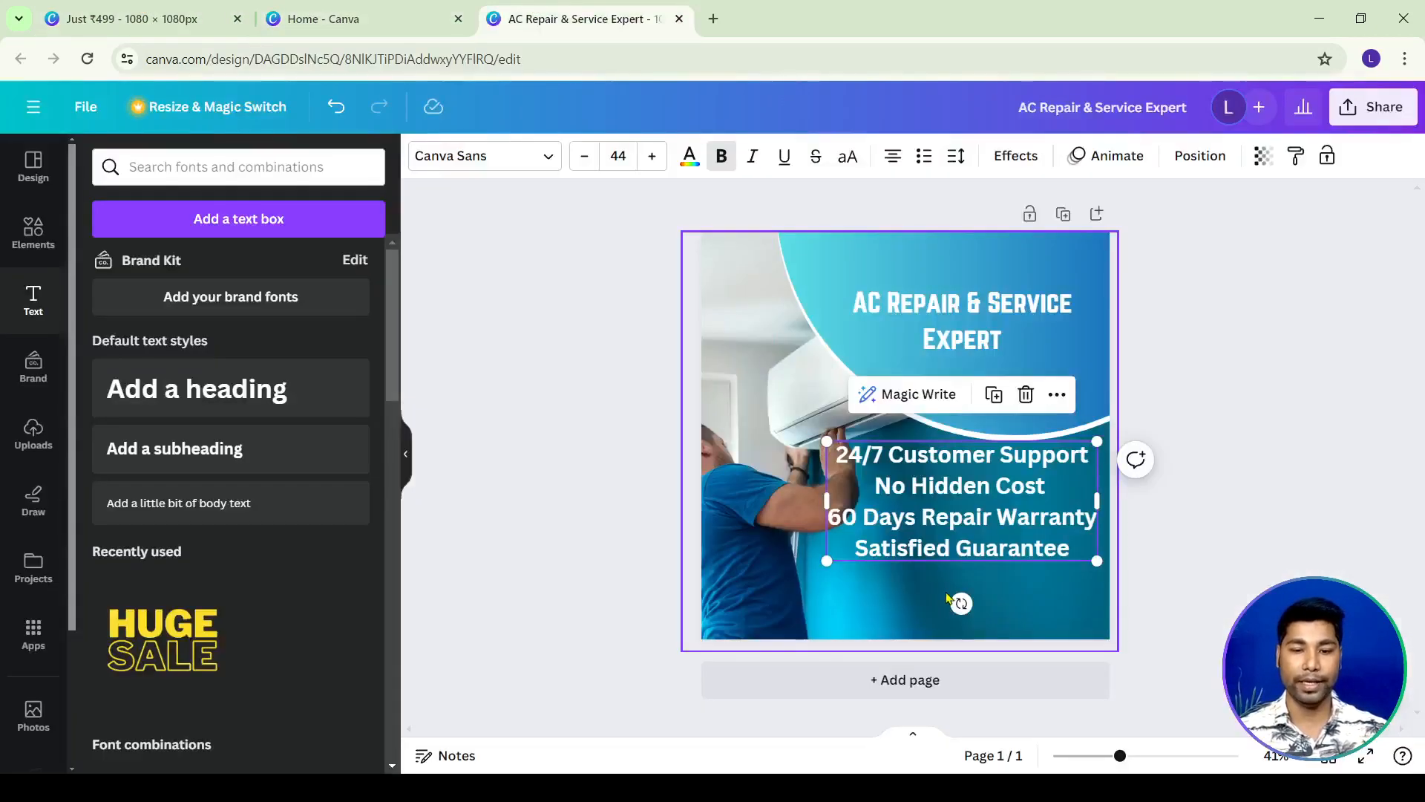
{"action": "double_click", "coordinate": [1071, 548]}
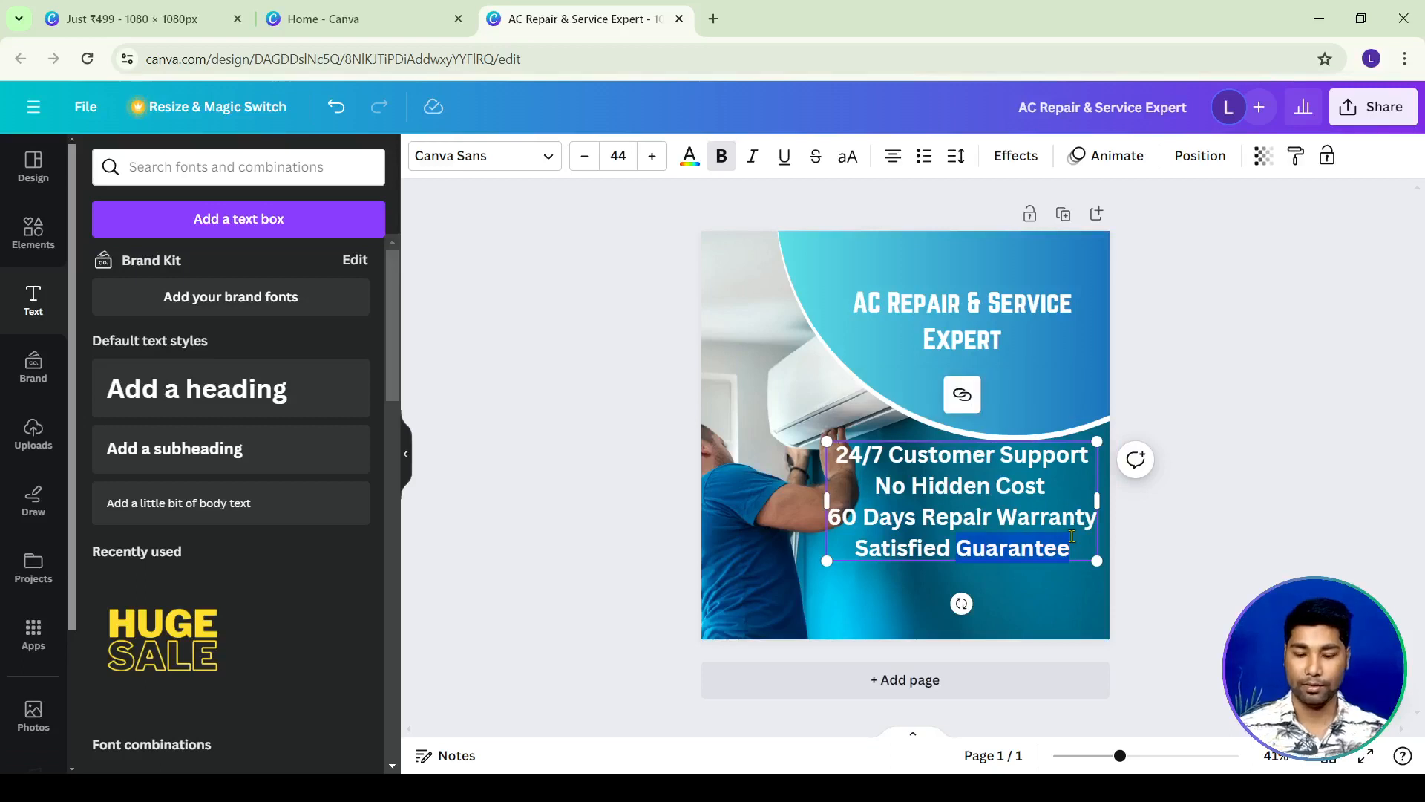
{"action": "key", "text": "Right"}
{"action": "key", "text": "Return"}
{"action": "key", "text": "ctrl+v"}
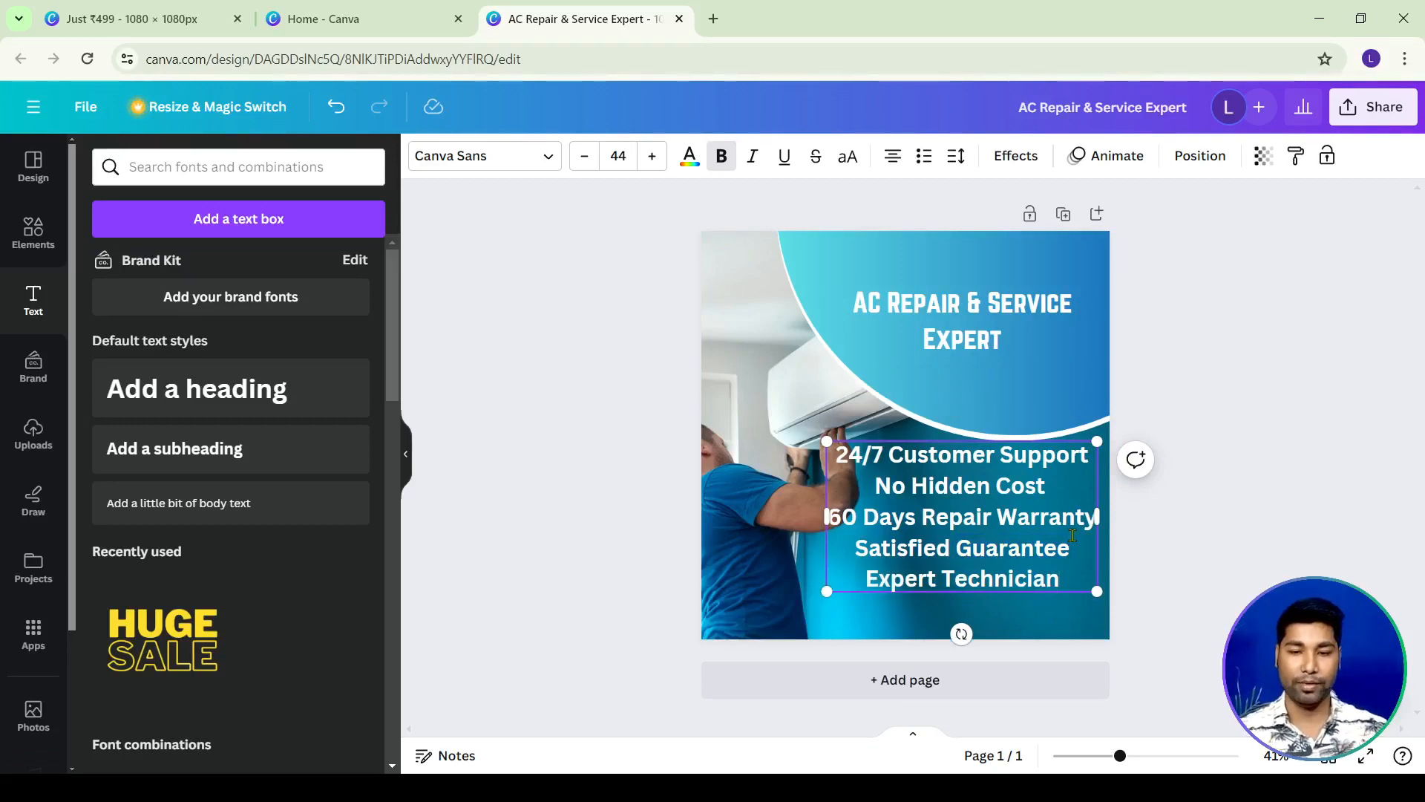
Move the five-line feature text slightly down and to the right, keeping it on the blue wall beneath the circle.
{"action": "left_click", "coordinate": [1295, 374]}
{"action": "left_click", "coordinate": [957, 526]}
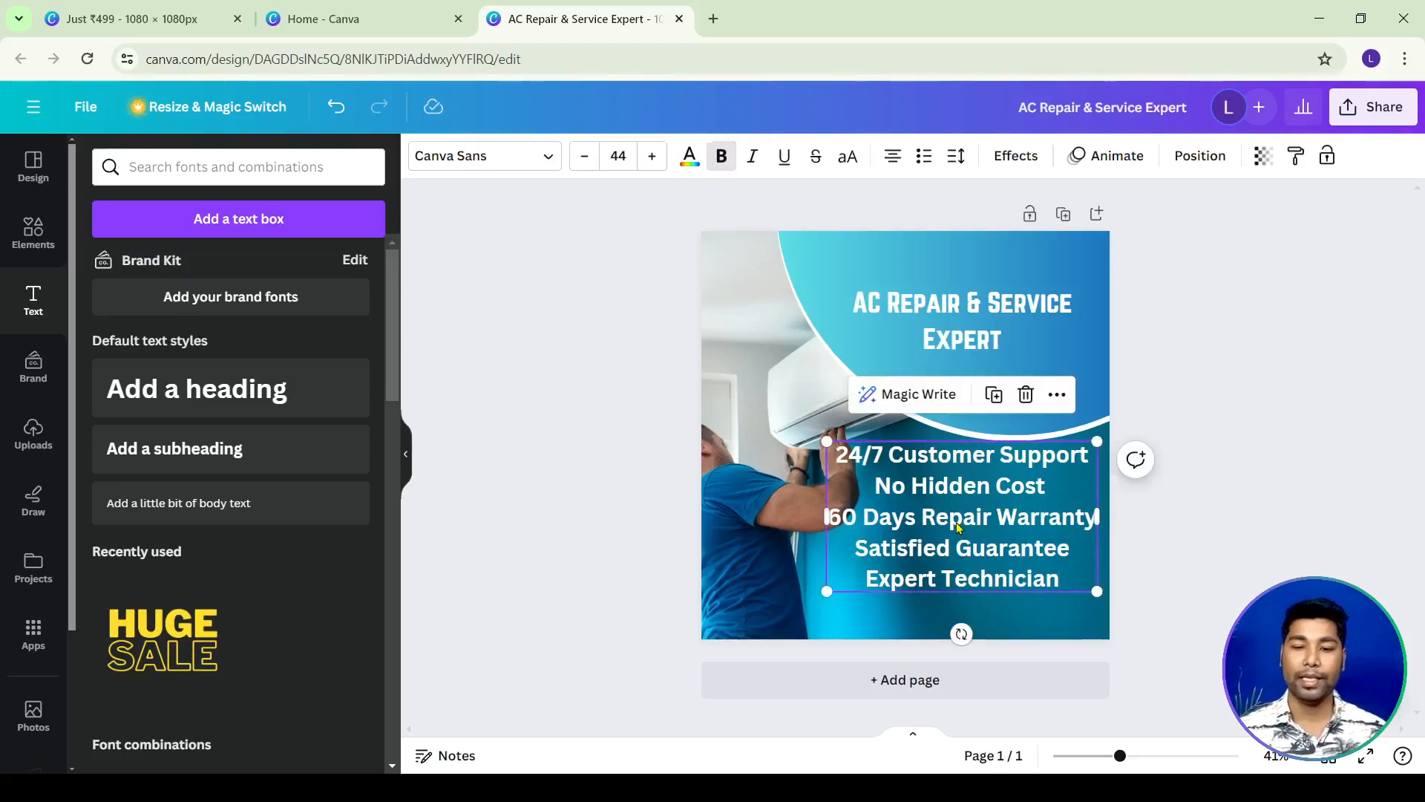
{"action": "left_click_drag", "start_coordinate": [956, 525], "coordinate": [960, 532]}
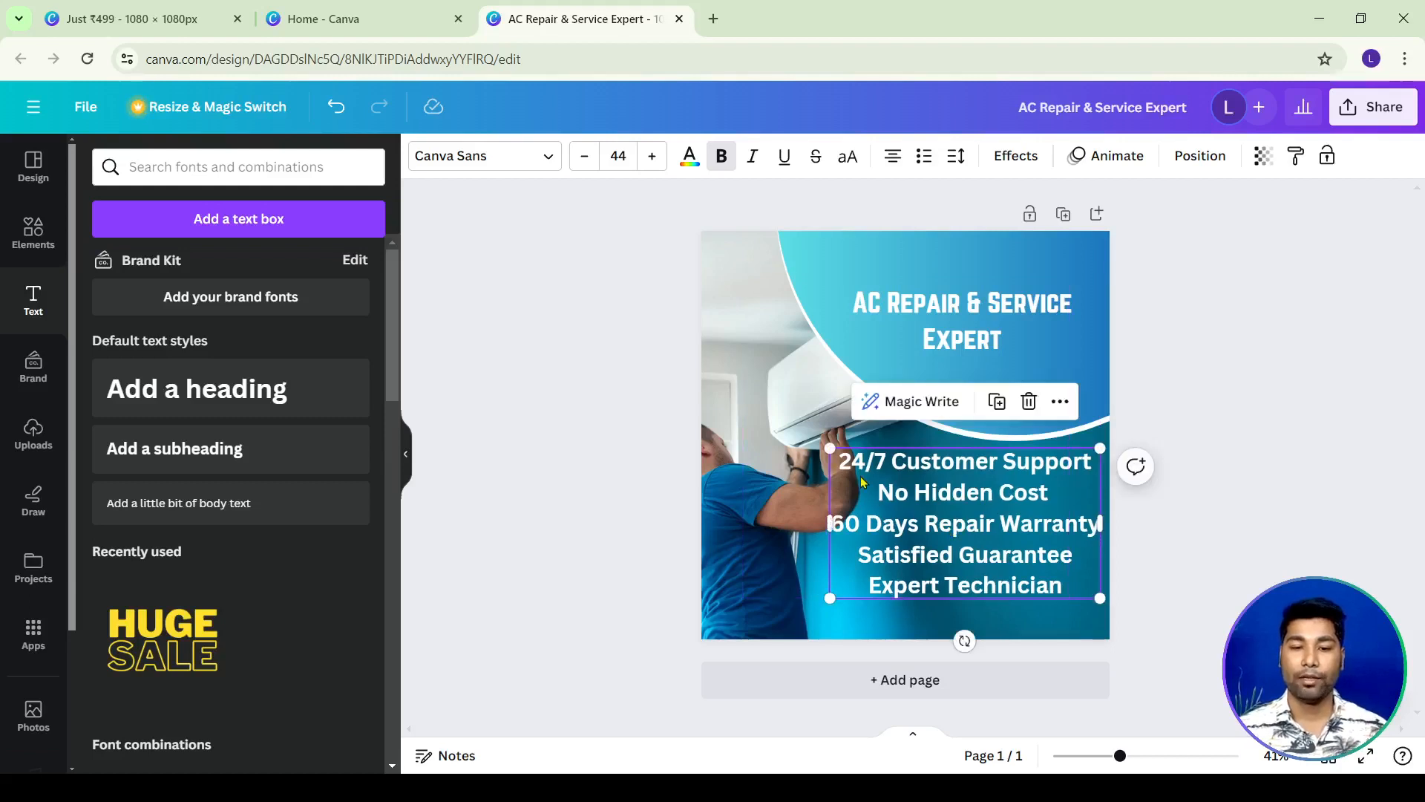
{"action": "left_click", "coordinate": [1234, 402]}
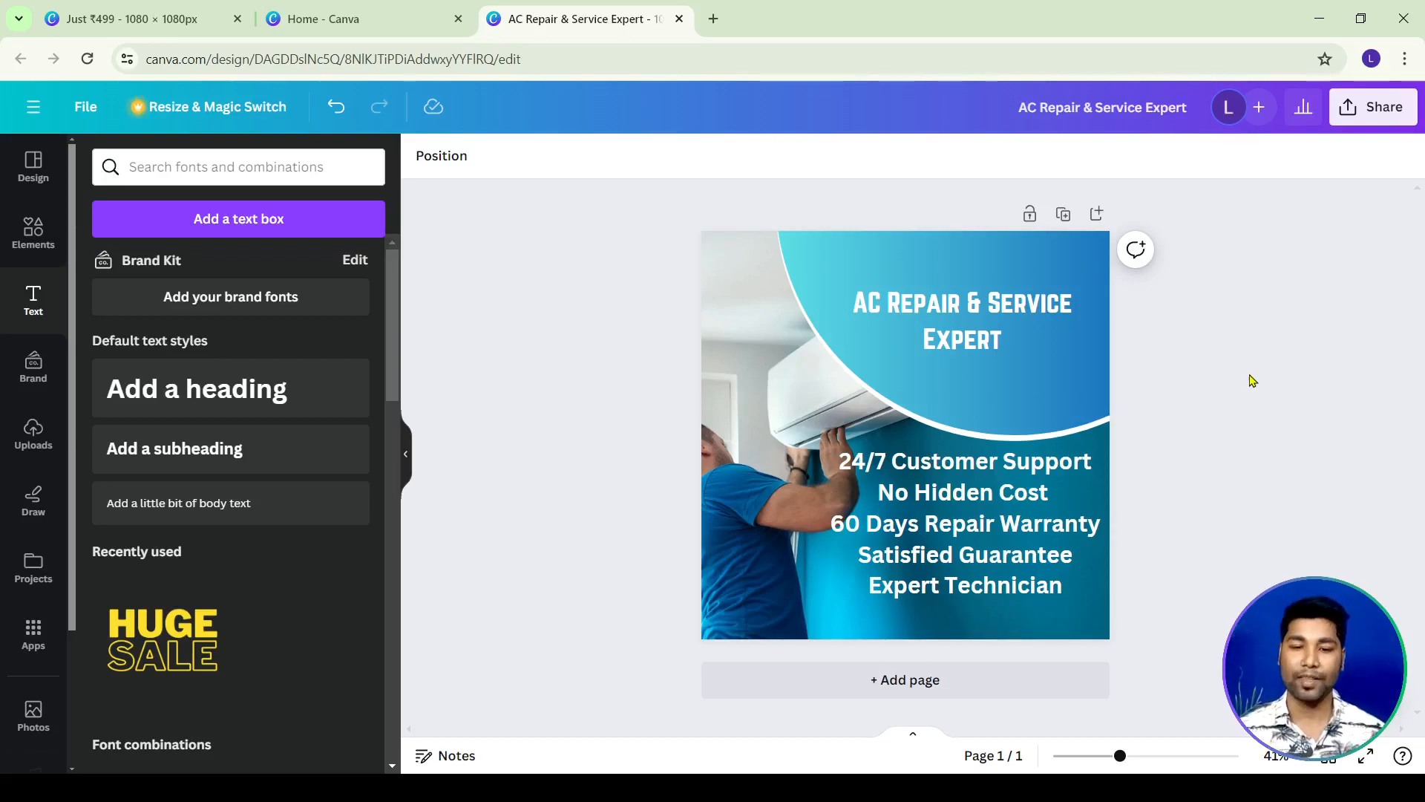
Remove the bold formatting from the five-line feature text.
{"action": "left_click", "coordinate": [936, 542]}
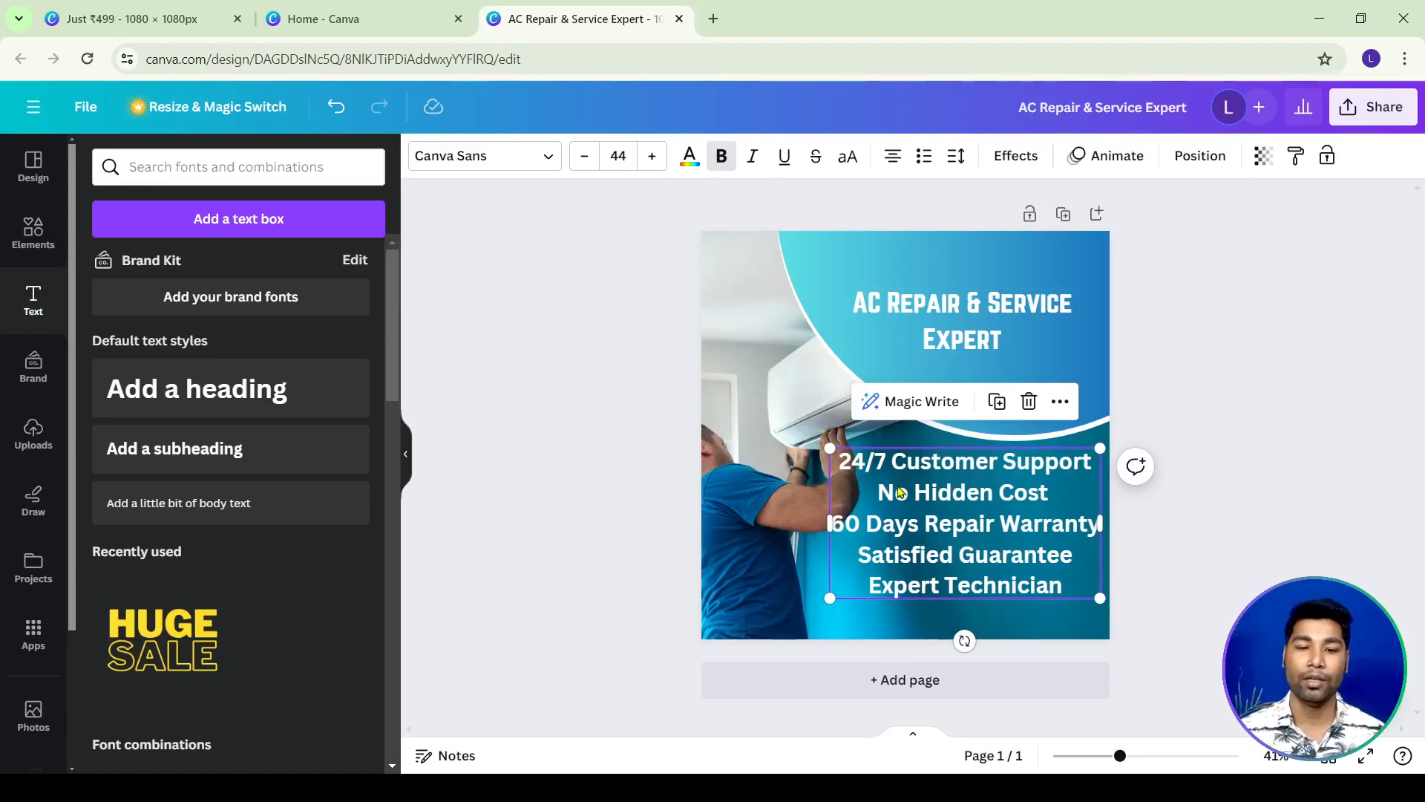
{"action": "left_click", "coordinate": [720, 164]}
{"action": "left_click", "coordinate": [1194, 400]}
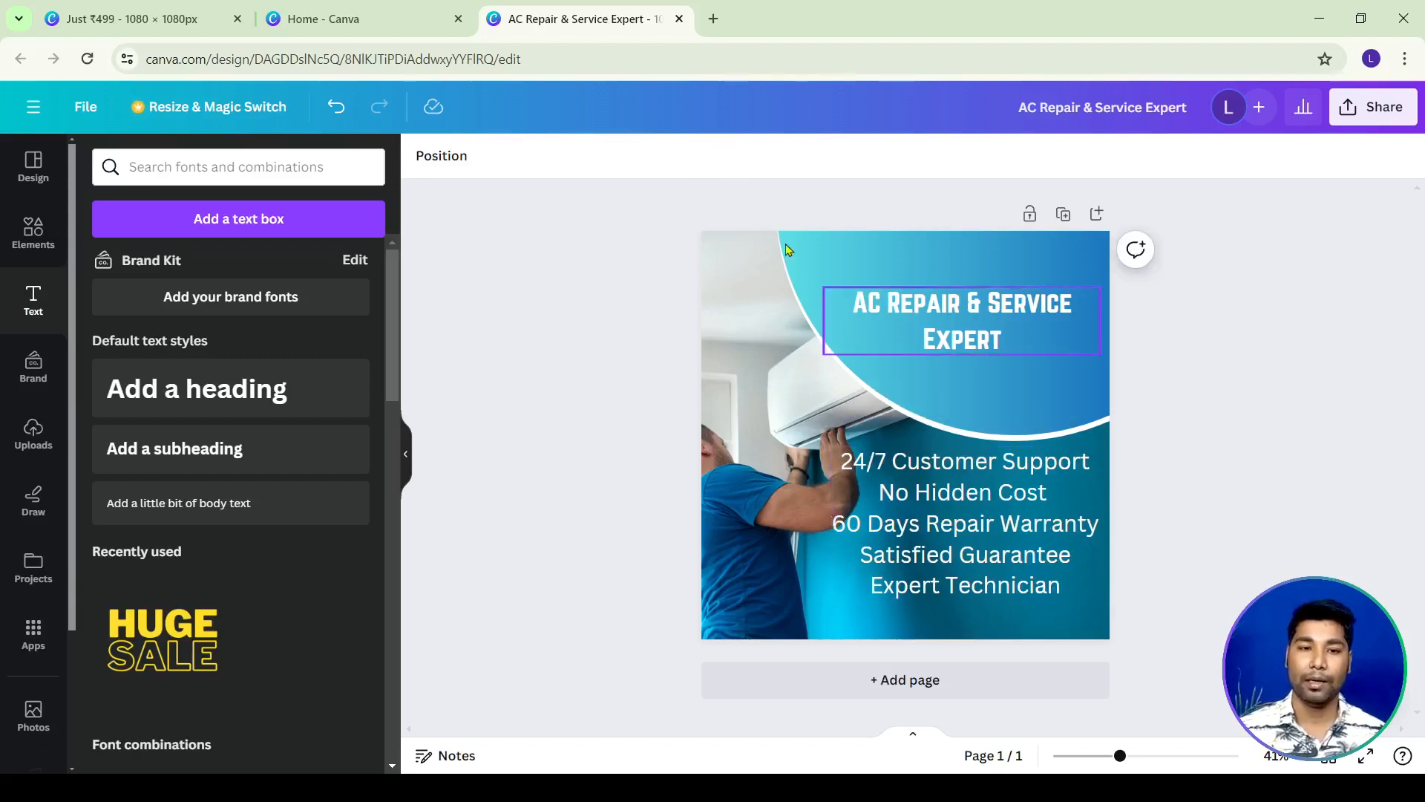
Resize the feature text block from its corner and try a font size of 48.8.
{"action": "left_click", "coordinate": [903, 457]}
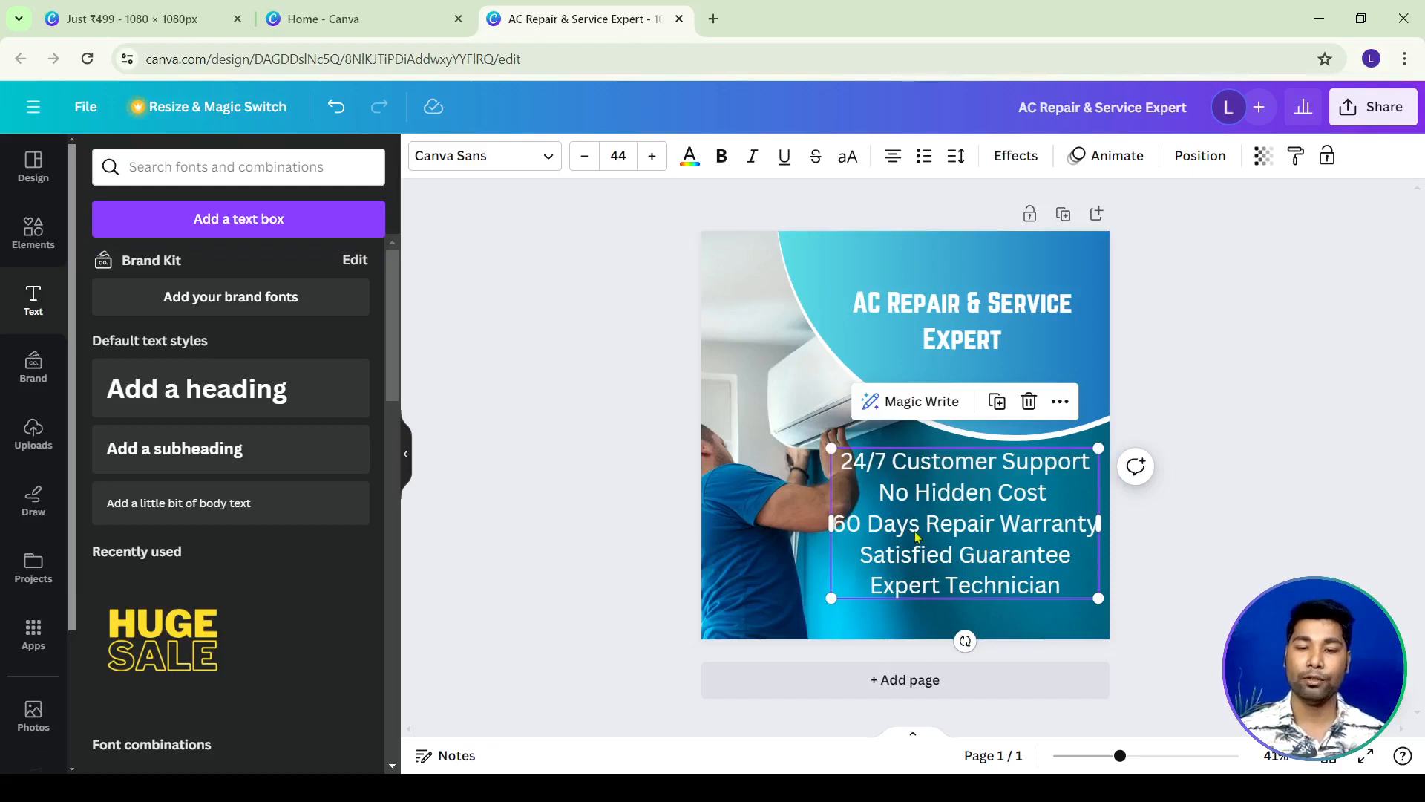
{"action": "mouse_move", "coordinate": [832, 449]}
{"action": "left_mouse_down"}
{"action": "mouse_move", "coordinate": [957, 510]}
{"action": "mouse_move", "coordinate": [865, 462]}
{"action": "mouse_move", "coordinate": [846, 474]}
{"action": "mouse_move", "coordinate": [917, 494]}
{"action": "mouse_move", "coordinate": [845, 456]}
{"action": "left_mouse_up"}
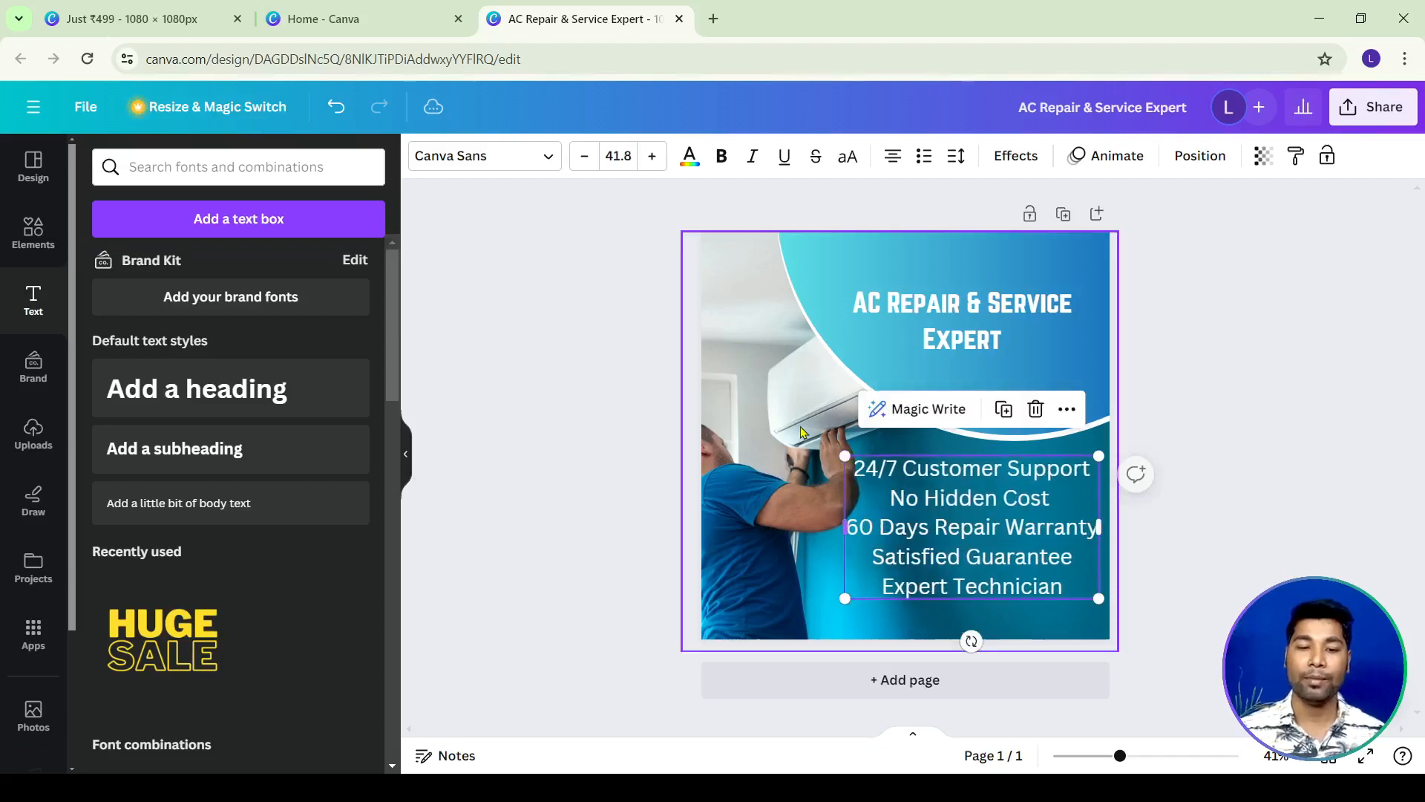
{"action": "left_click", "coordinate": [652, 156]}
{"action": "left_click", "coordinate": [652, 156]}
{"action": "left_click", "coordinate": [652, 156]}
{"action": "left_click", "coordinate": [652, 156]}
{"action": "left_click", "coordinate": [652, 156]}
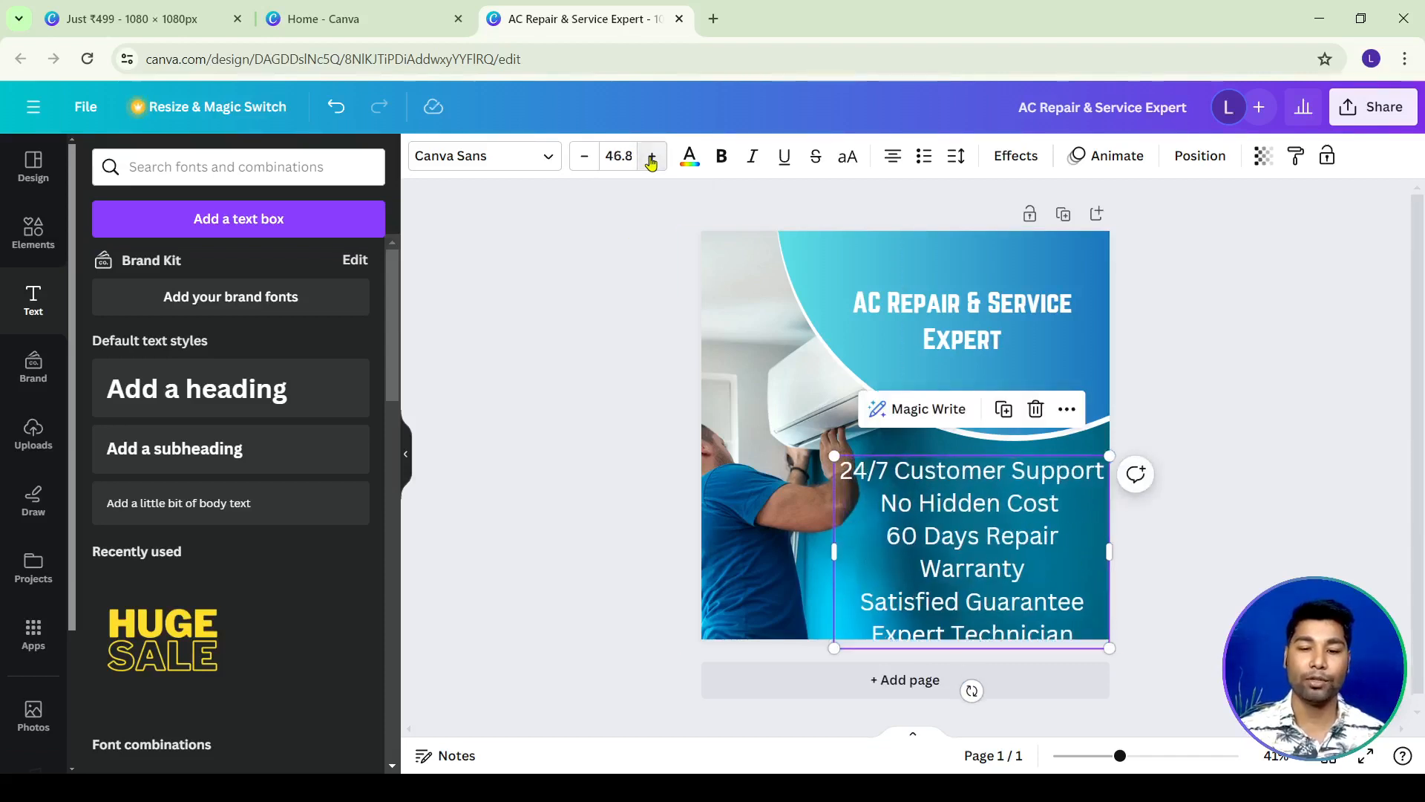
{"action": "left_click", "coordinate": [652, 156]}
{"action": "left_click", "coordinate": [652, 156]}
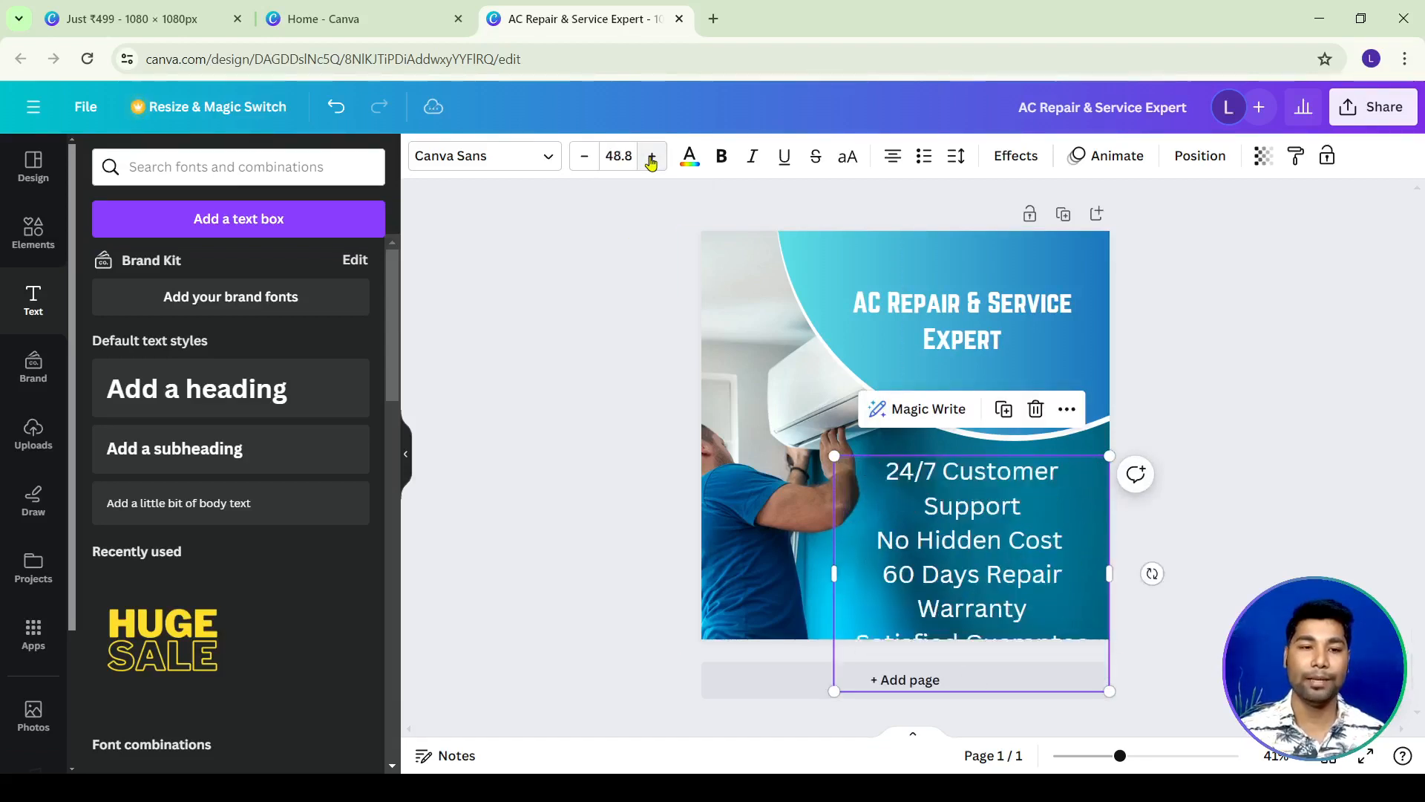
Reduce the feature text to font size 29.8 and place the block on the blue wall beneath the circle.
{"action": "left_click", "coordinate": [585, 156]}
{"action": "left_click", "coordinate": [586, 157]}
{"action": "left_click", "coordinate": [586, 157]}
{"action": "left_click", "coordinate": [586, 157]}
{"action": "left_click", "coordinate": [585, 157]}
{"action": "left_click", "coordinate": [586, 156]}
{"action": "left_click", "coordinate": [586, 157]}
{"action": "left_click", "coordinate": [586, 156]}
{"action": "left_click", "coordinate": [586, 157]}
{"action": "left_click", "coordinate": [586, 157]}
{"action": "left_click", "coordinate": [586, 156]}
{"action": "left_click", "coordinate": [585, 157]}
{"action": "mouse_move", "coordinate": [963, 516]}
{"action": "left_mouse_down"}
{"action": "mouse_move", "coordinate": [991, 524]}
{"action": "mouse_move", "coordinate": [978, 519]}
{"action": "left_mouse_up"}
{"action": "left_click", "coordinate": [586, 156]}
{"action": "left_click", "coordinate": [585, 157]}
{"action": "left_click", "coordinate": [585, 156]}
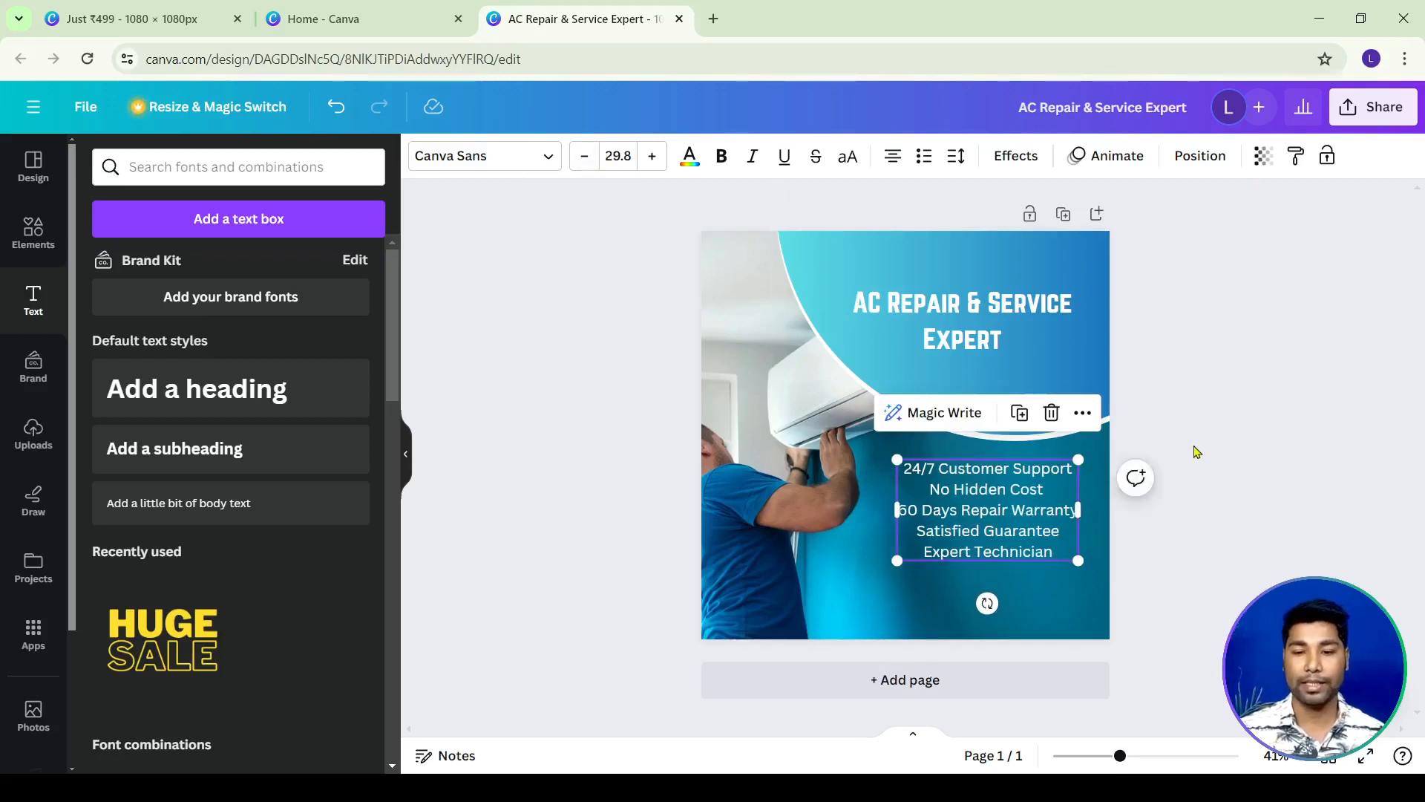
{"action": "left_click", "coordinate": [1018, 524]}
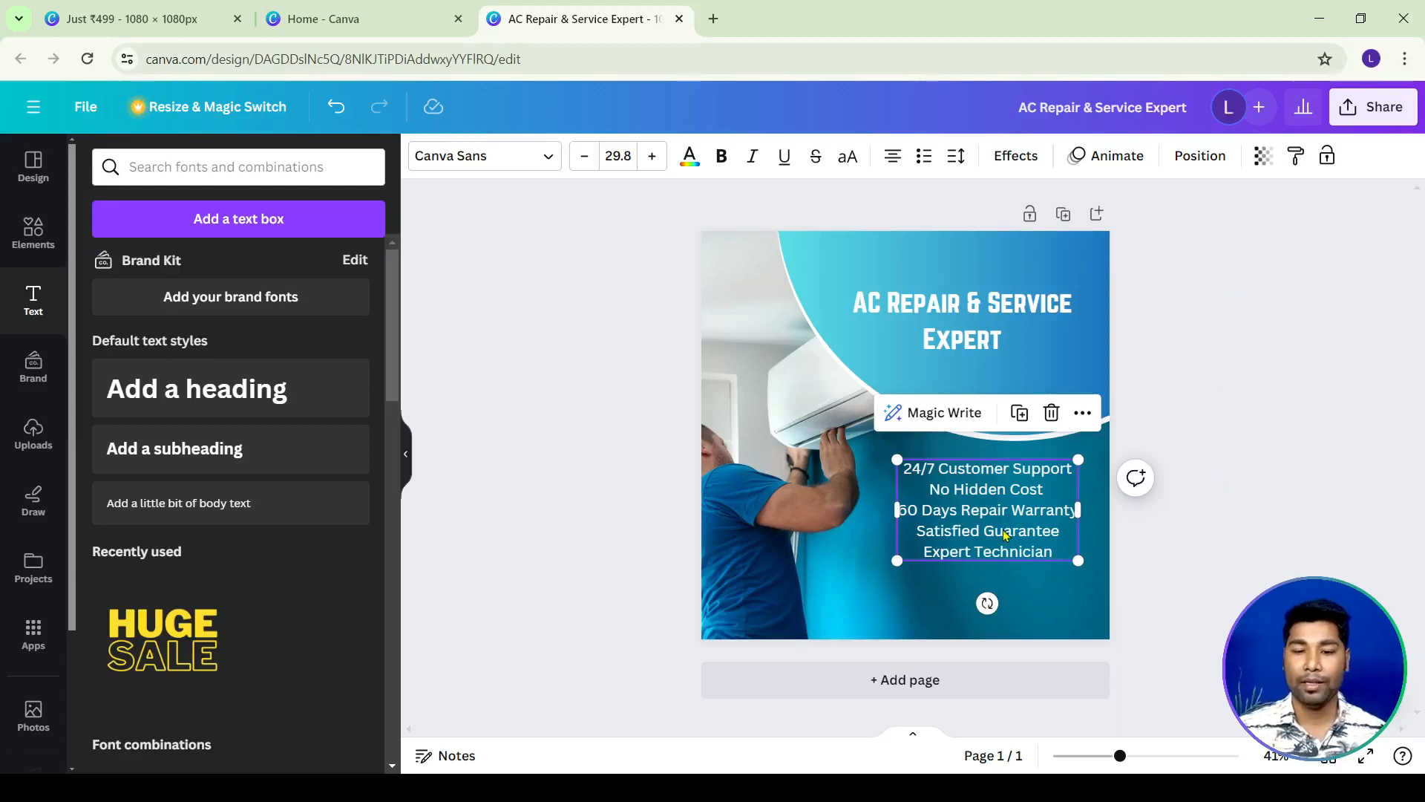
{"action": "left_click", "coordinate": [611, 487]}
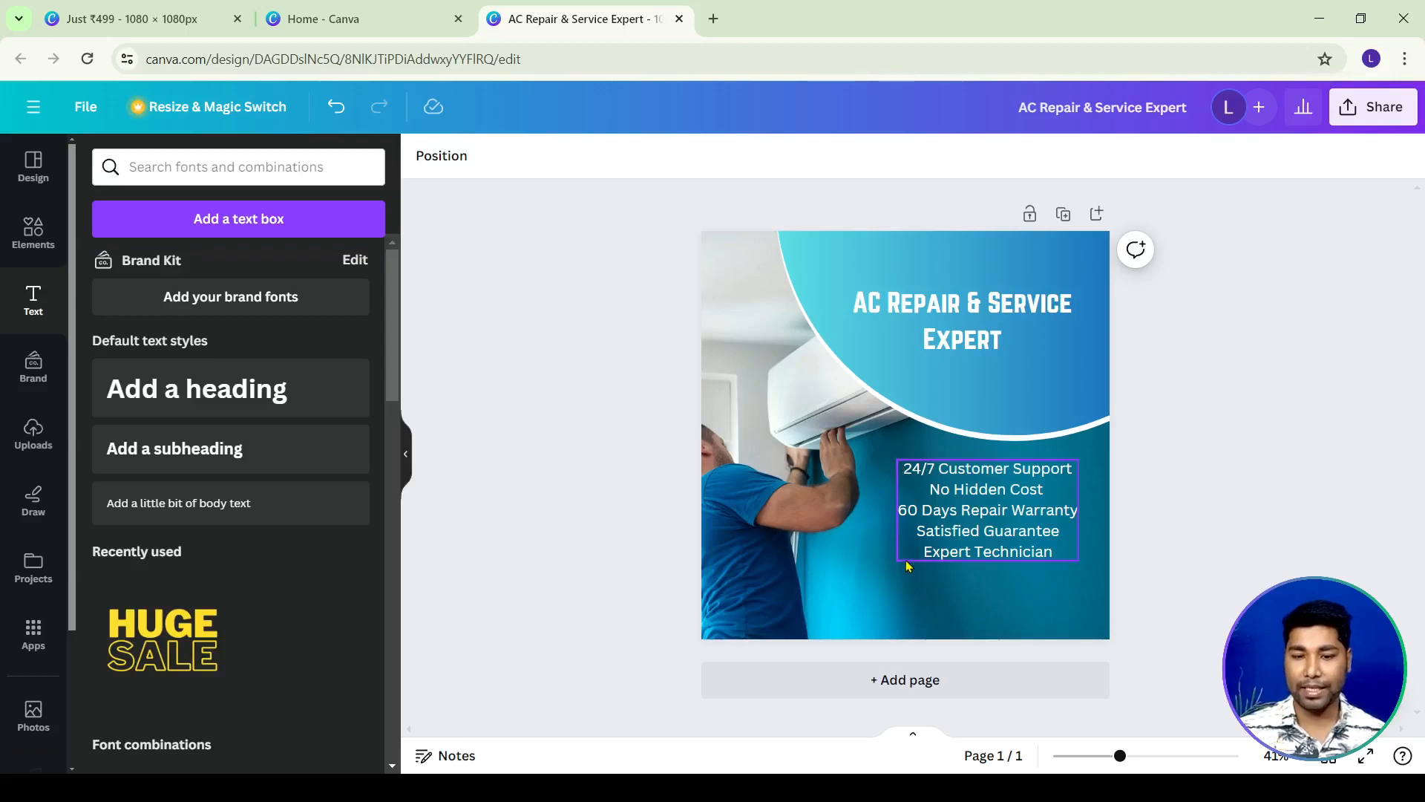
Try left, centre and right alignment on the feature text.
{"action": "left_click", "coordinate": [948, 520]}
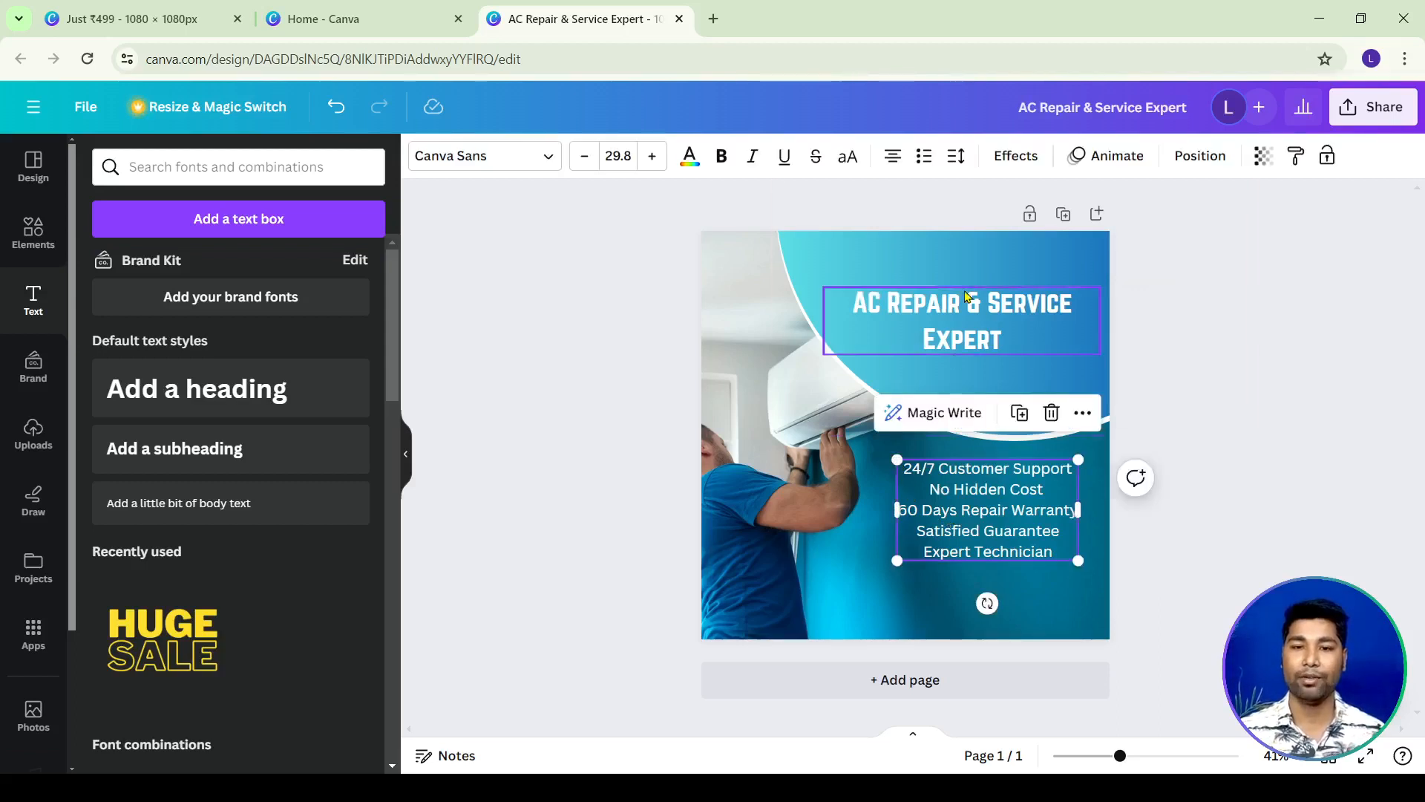
{"action": "left_click", "coordinate": [958, 164]}
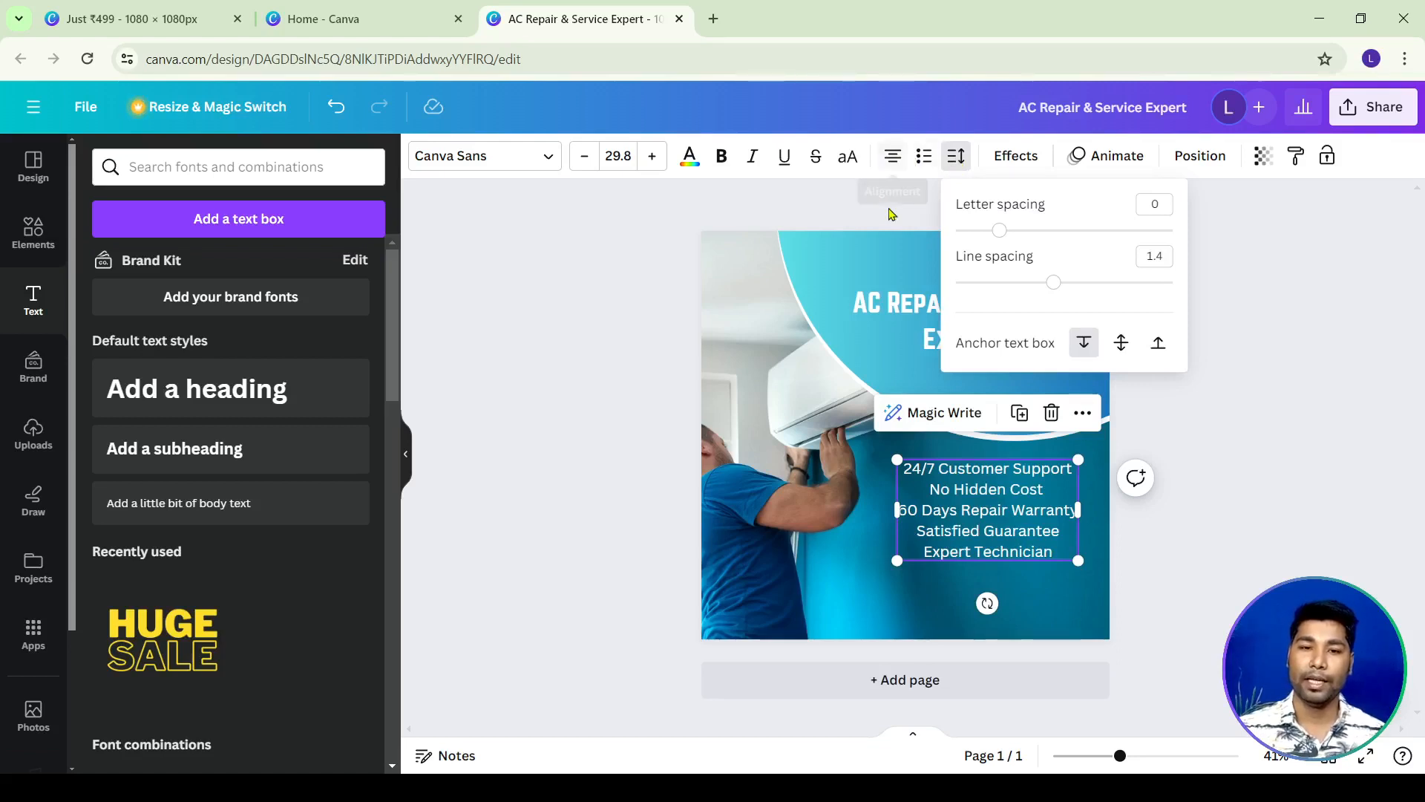
{"action": "key", "text": "Escape"}
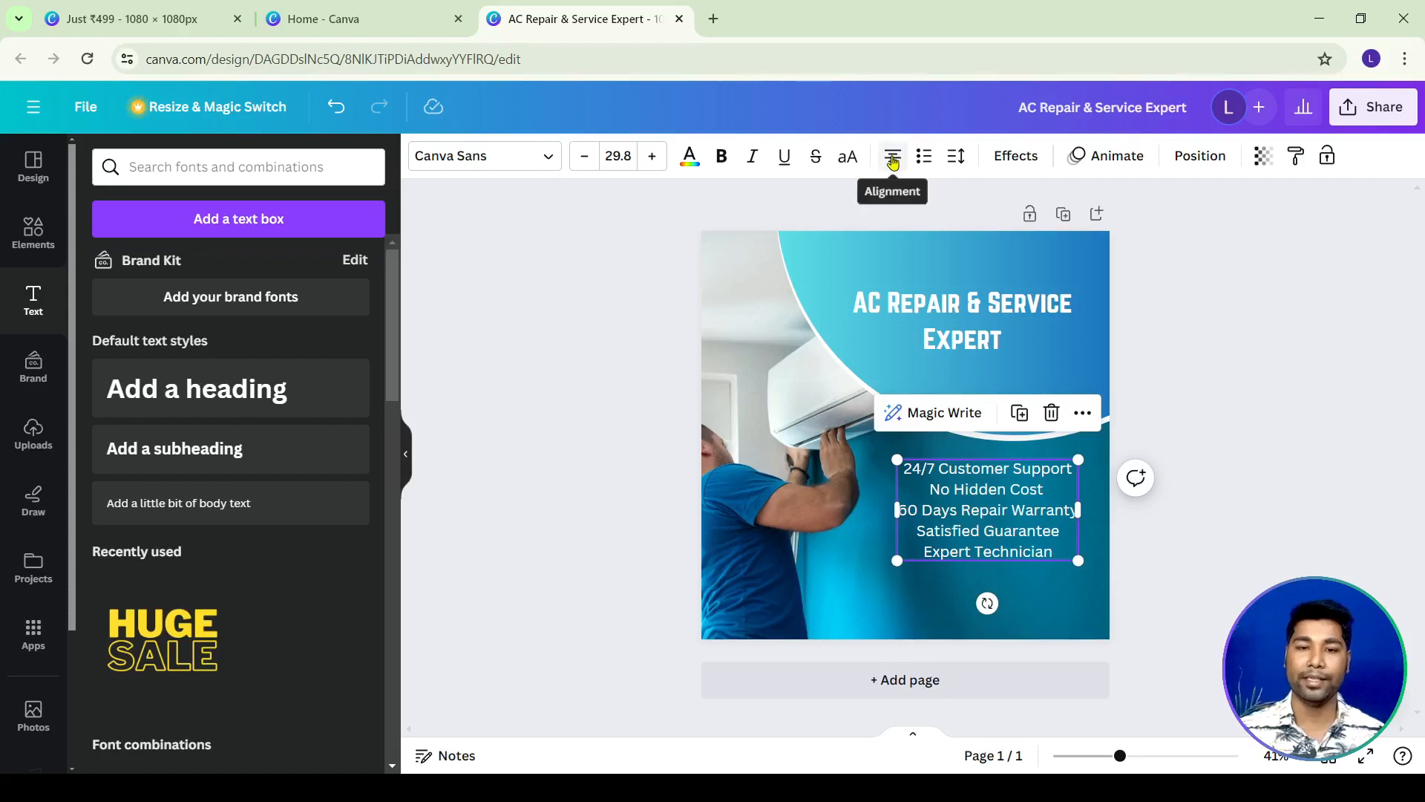
{"action": "left_click", "coordinate": [894, 161]}
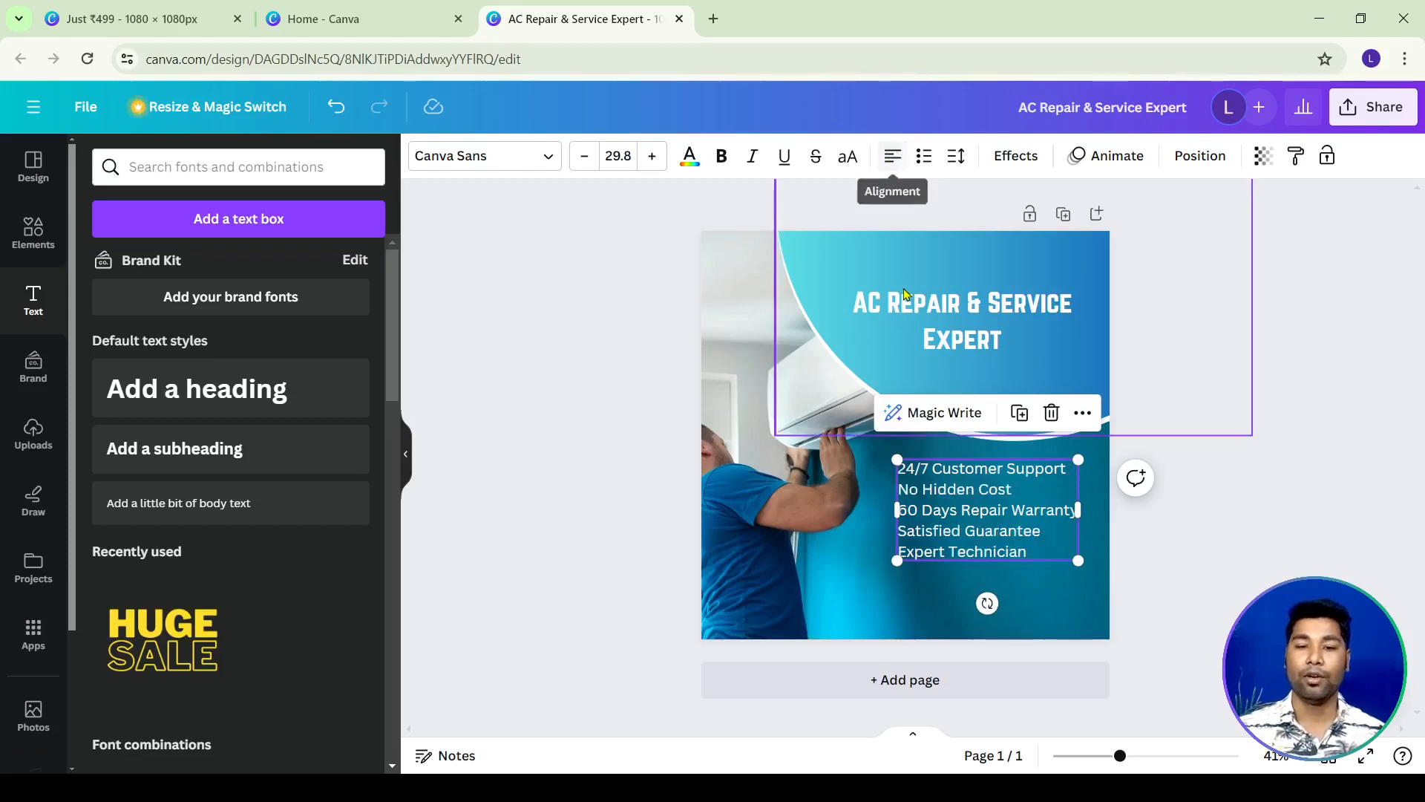
{"action": "left_click", "coordinate": [518, 438]}
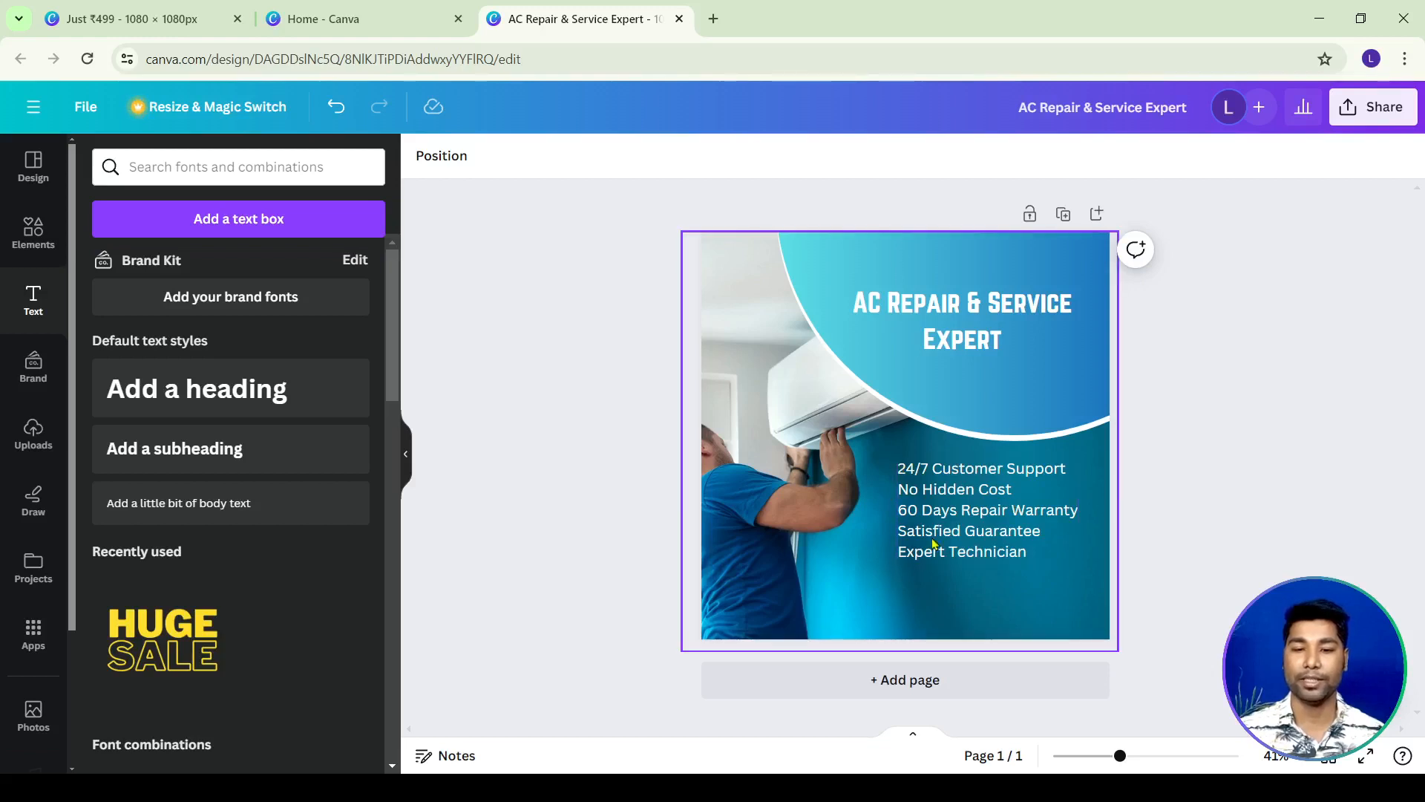
{"action": "left_click", "coordinate": [928, 472]}
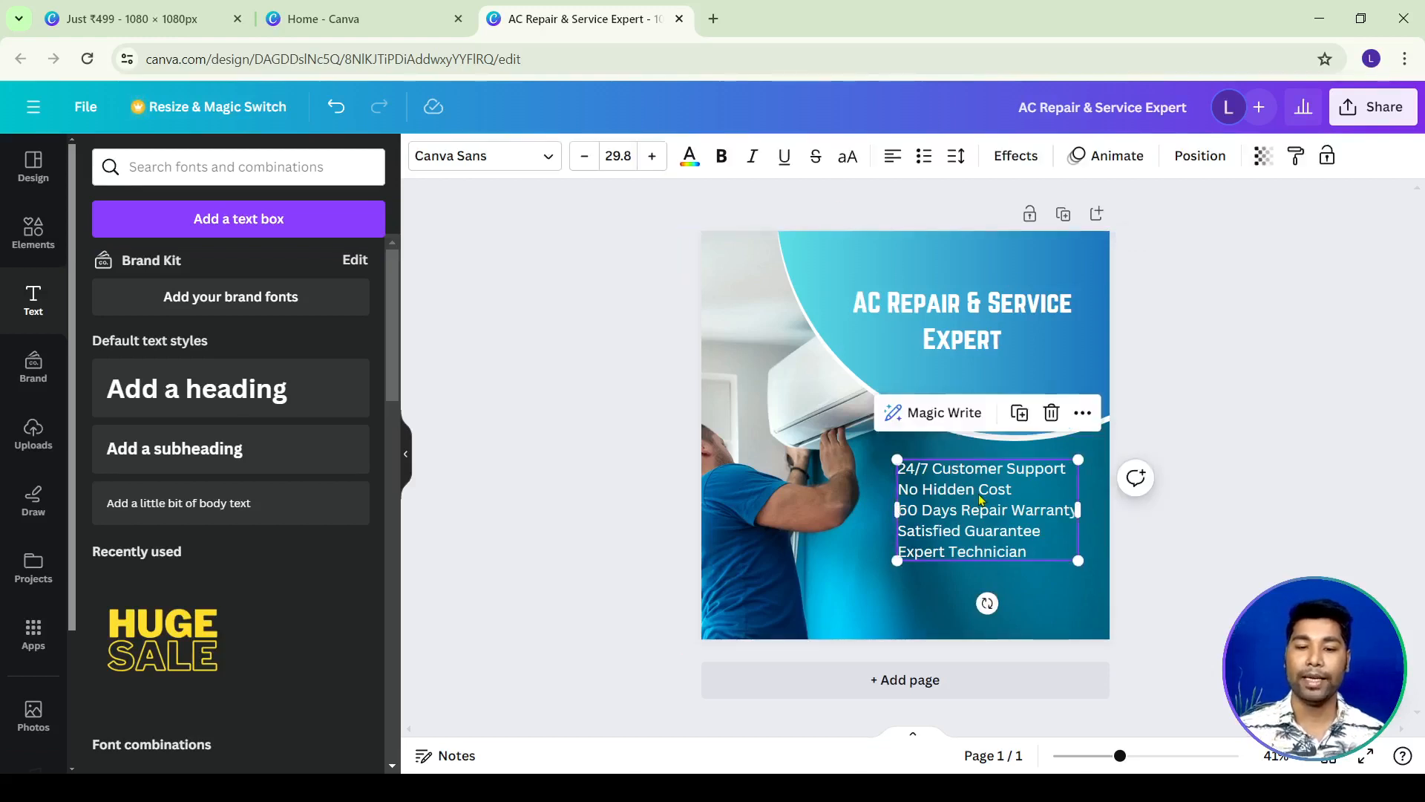
{"action": "left_click", "coordinate": [891, 164]}
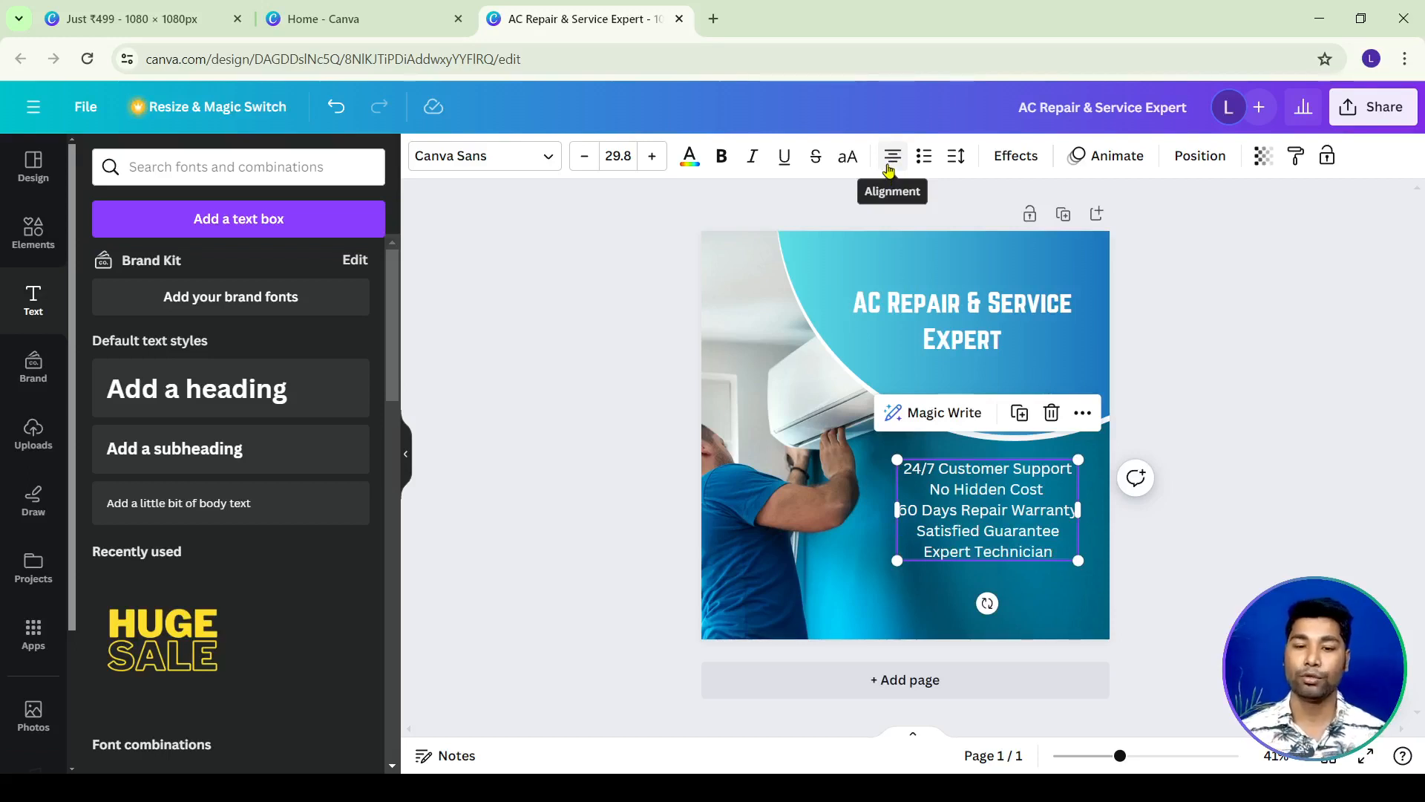
{"action": "left_click", "coordinate": [889, 165]}
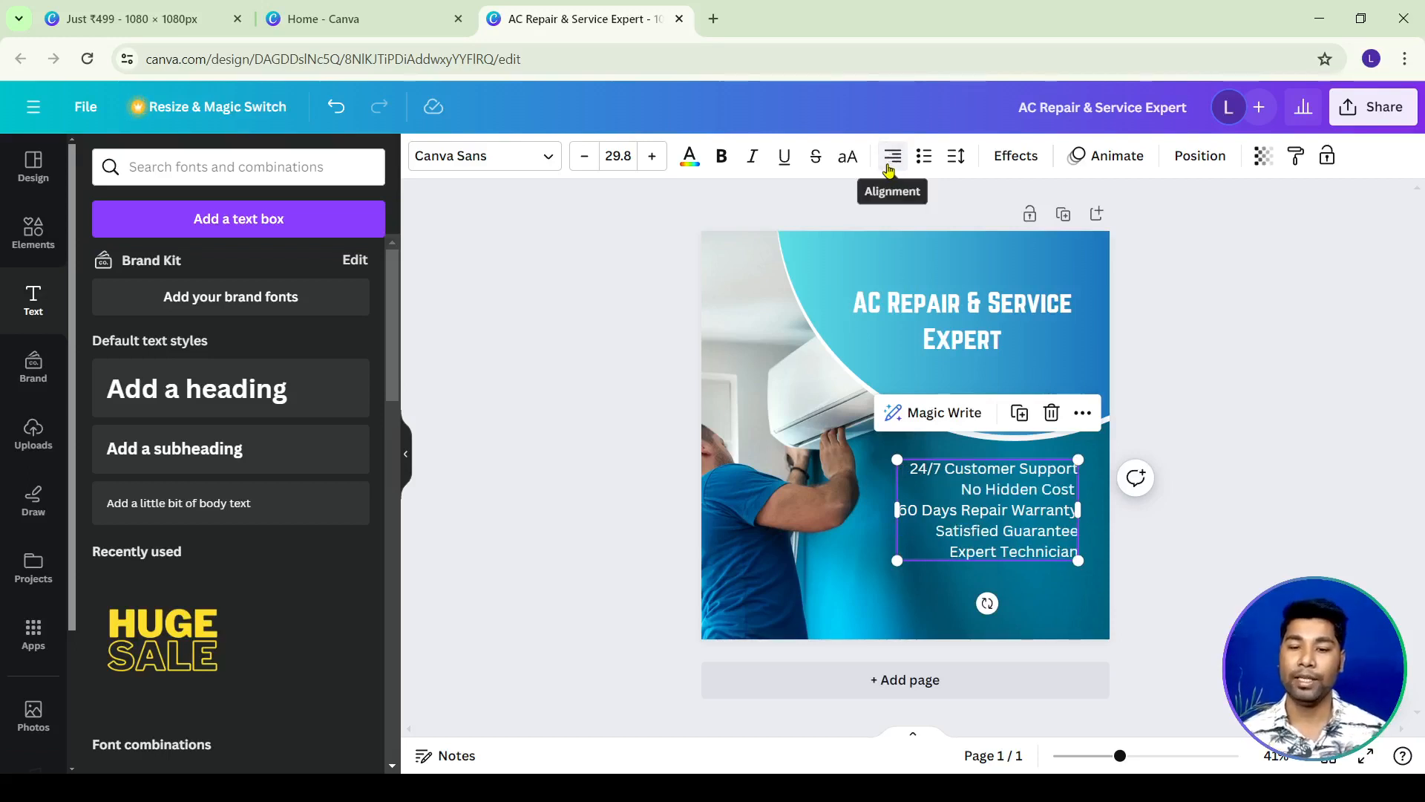
{"action": "left_click", "coordinate": [1171, 439]}
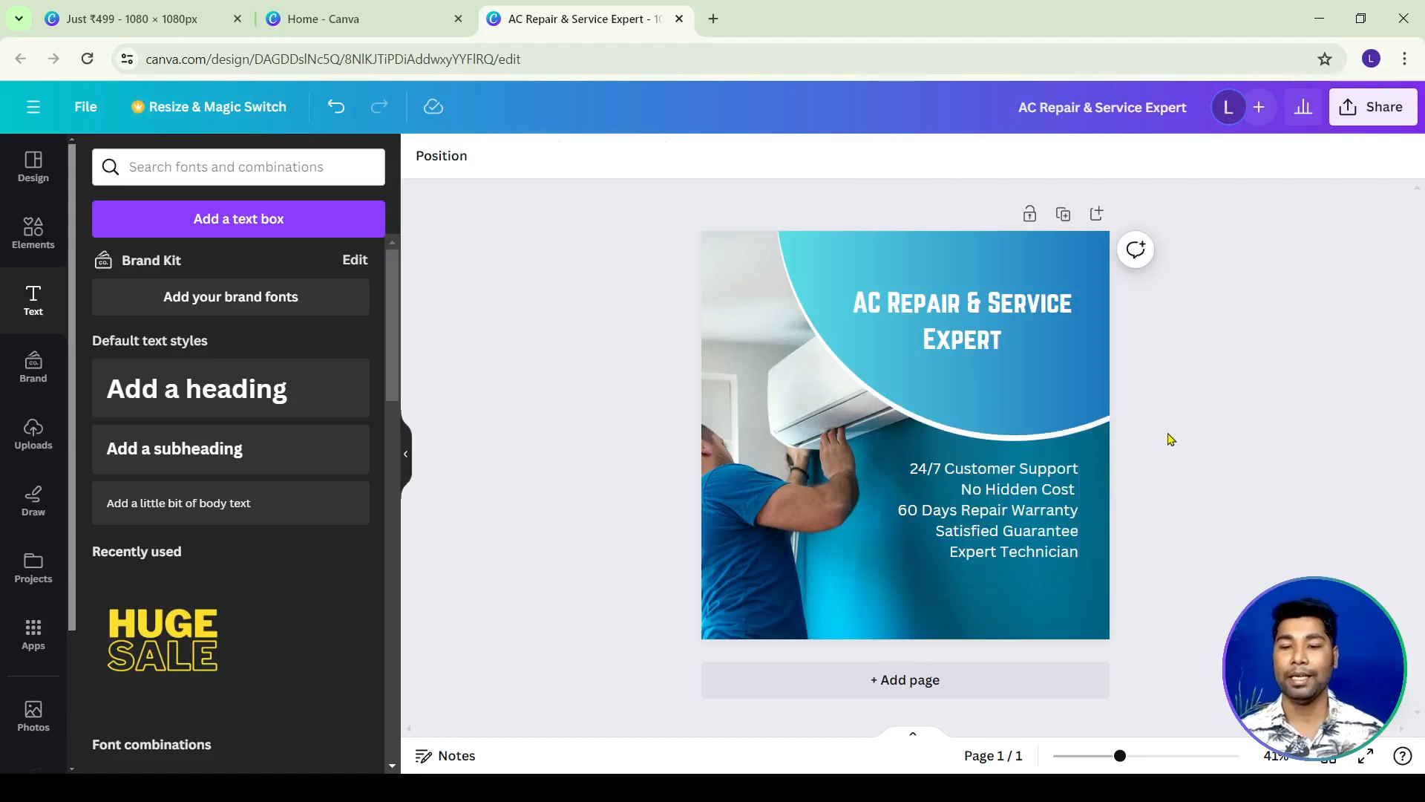
Set the alignment of the feature text to justified.
{"action": "left_click", "coordinate": [1061, 487]}
{"action": "left_click", "coordinate": [894, 157]}
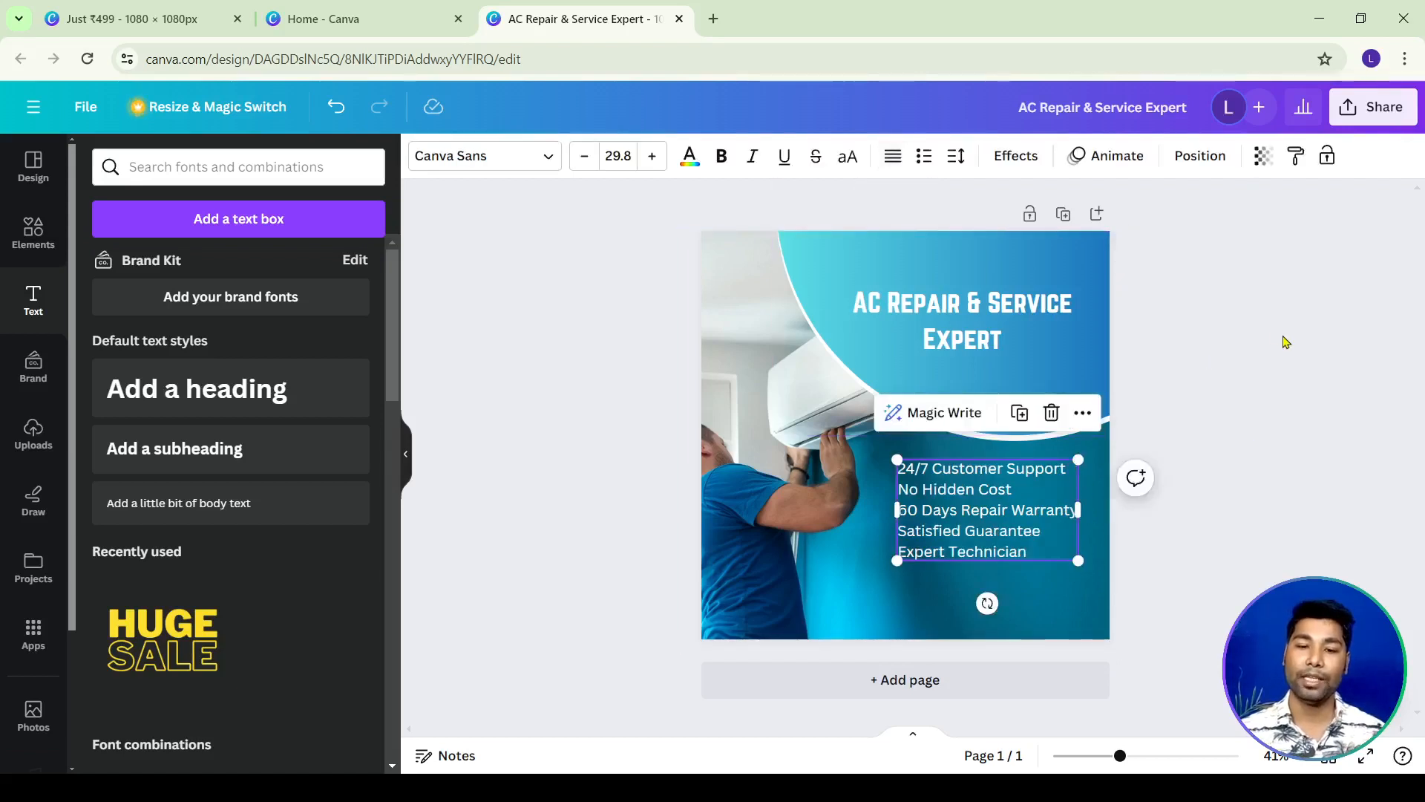
{"action": "left_click", "coordinate": [1268, 380]}
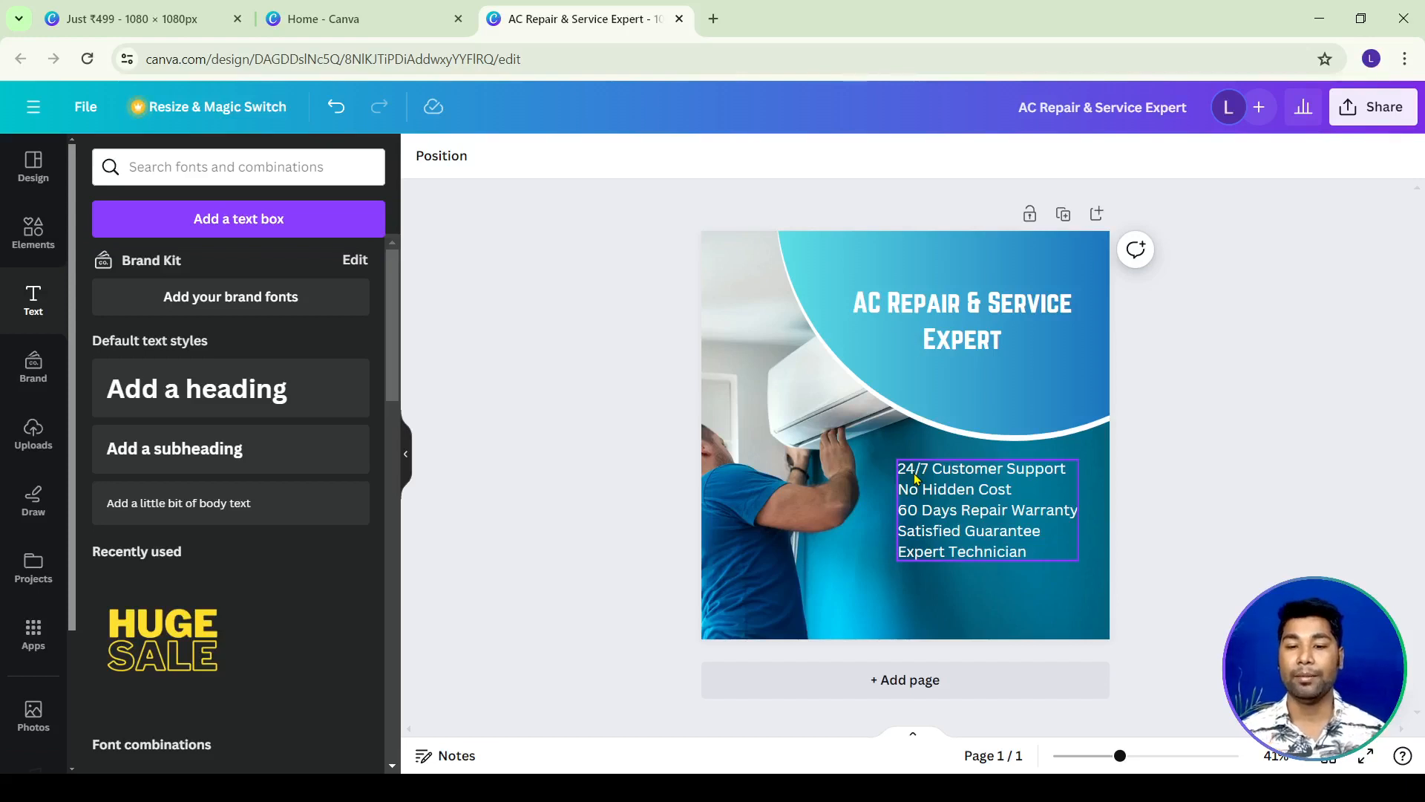
Turn the "No Hidden Cost" line of the feature text into a bullet point.
{"action": "left_click", "coordinate": [929, 503]}
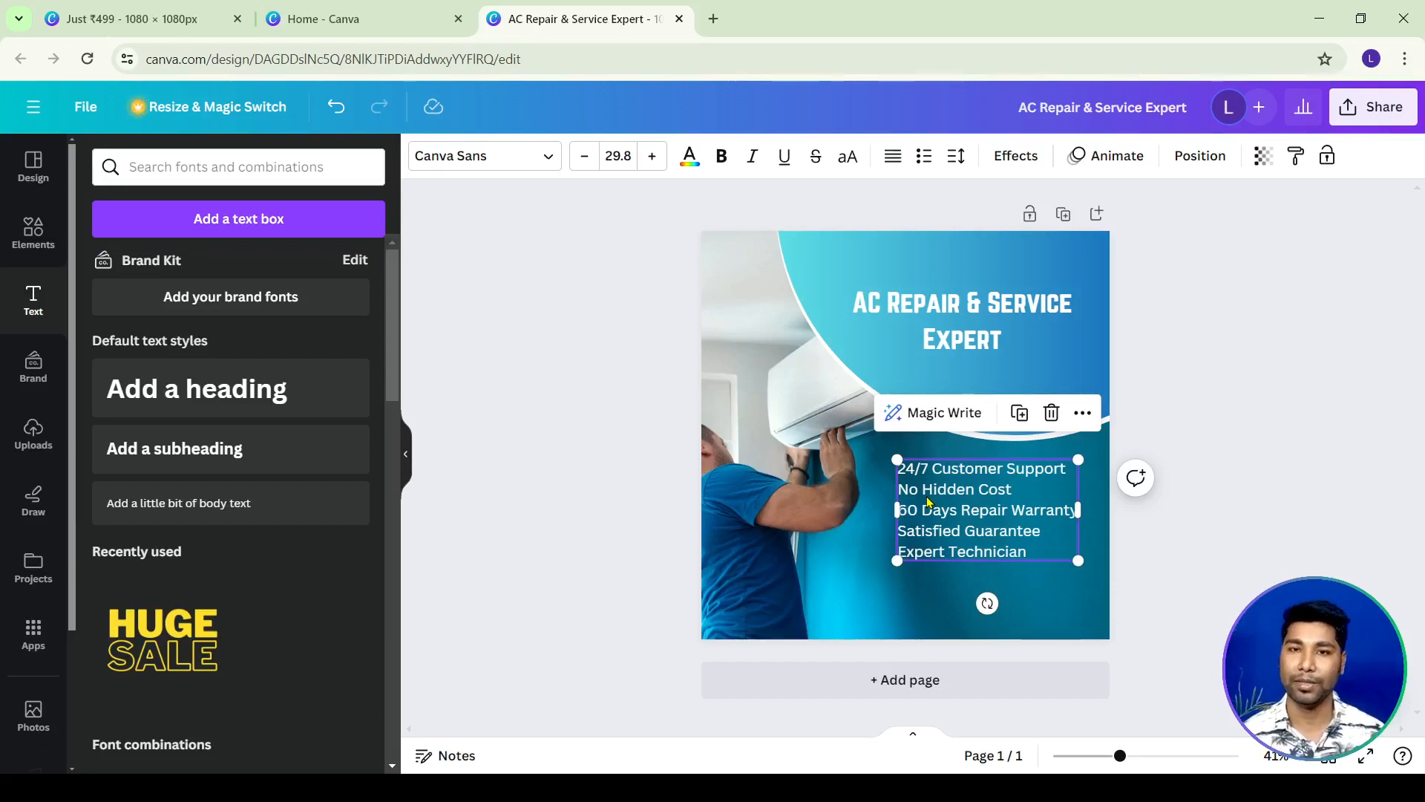
{"action": "left_click", "coordinate": [976, 497]}
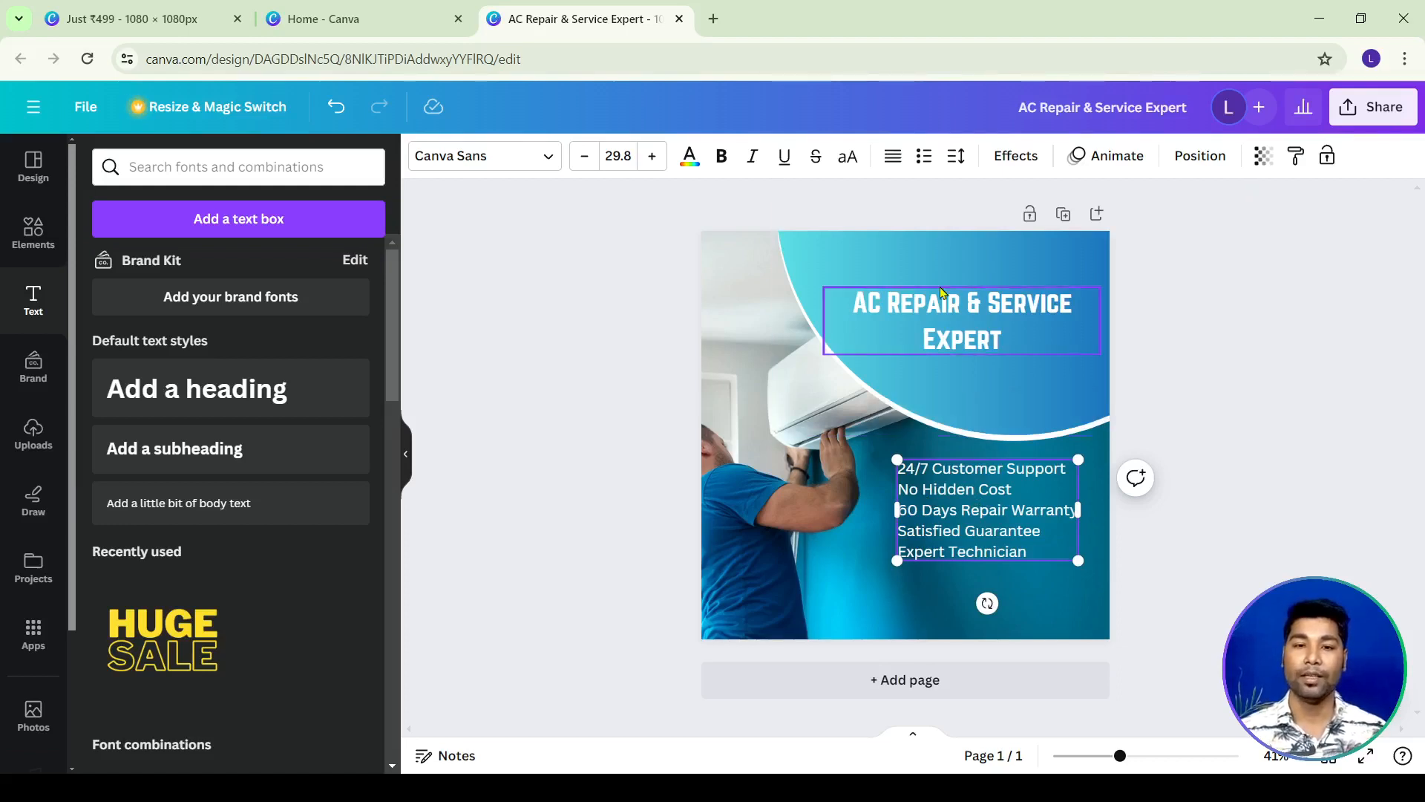
{"action": "left_click", "coordinate": [925, 158]}
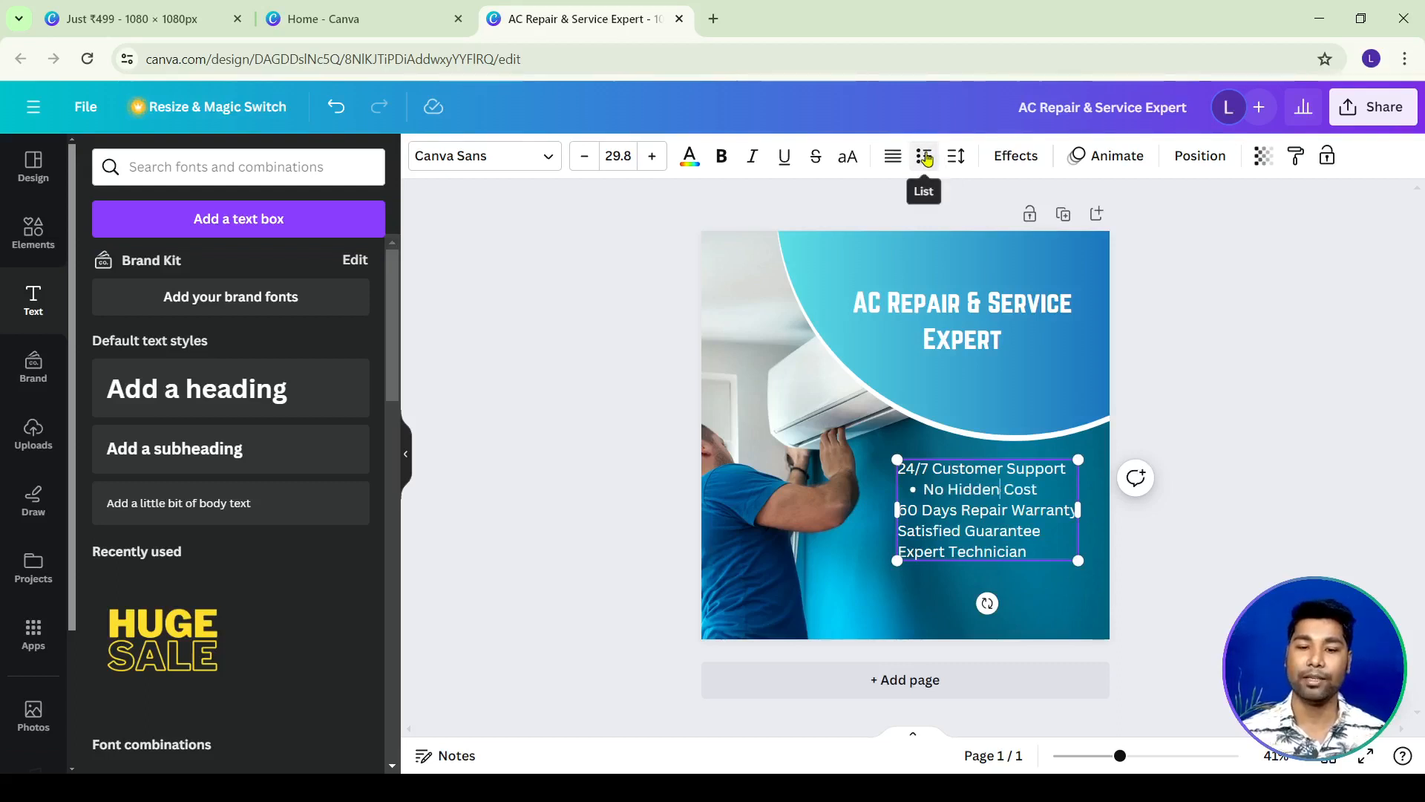
Undo the single-line bullet and turn all five lines of the feature text into a bulleted list.
{"action": "key", "text": "ctrl+z"}
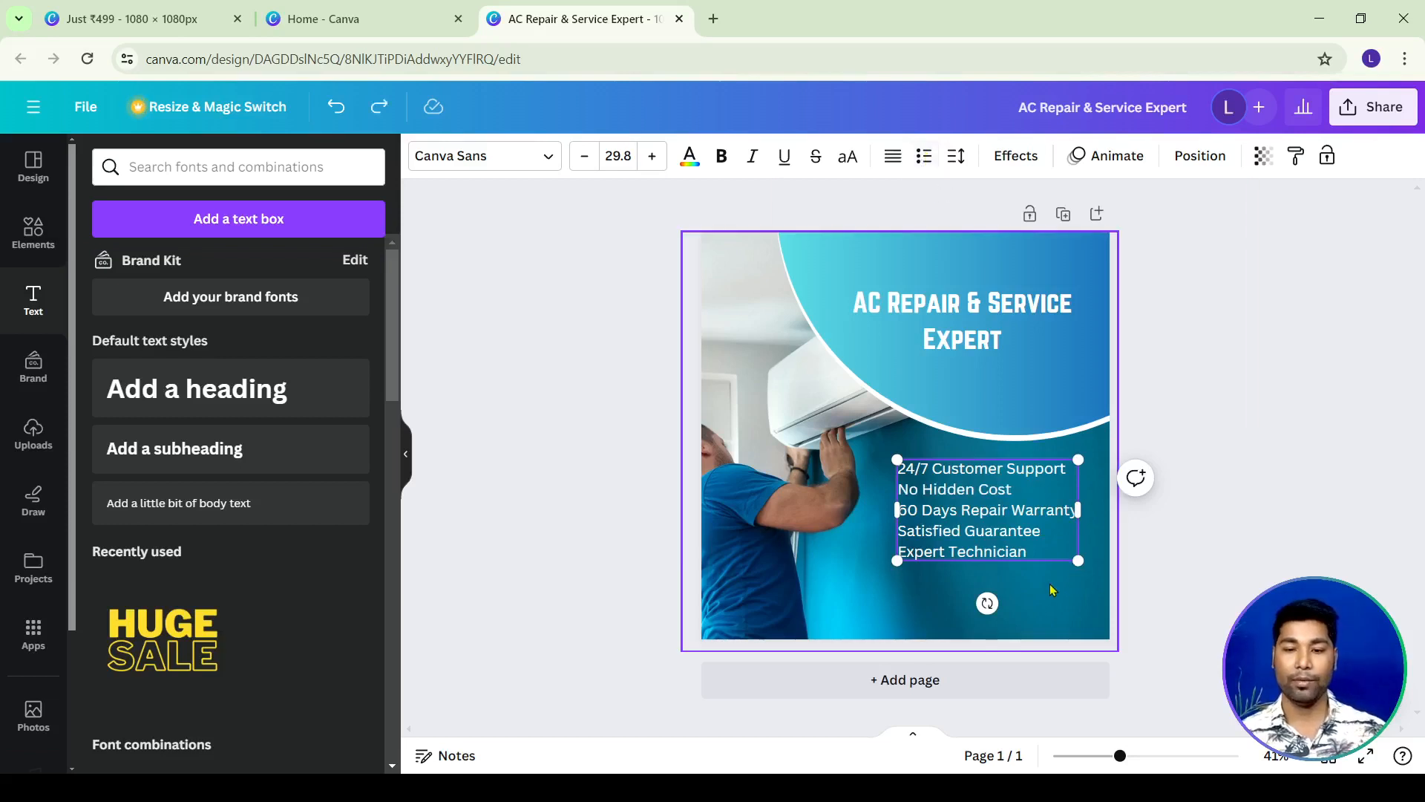
{"action": "left_click_drag", "start_coordinate": [1035, 553], "coordinate": [900, 466]}
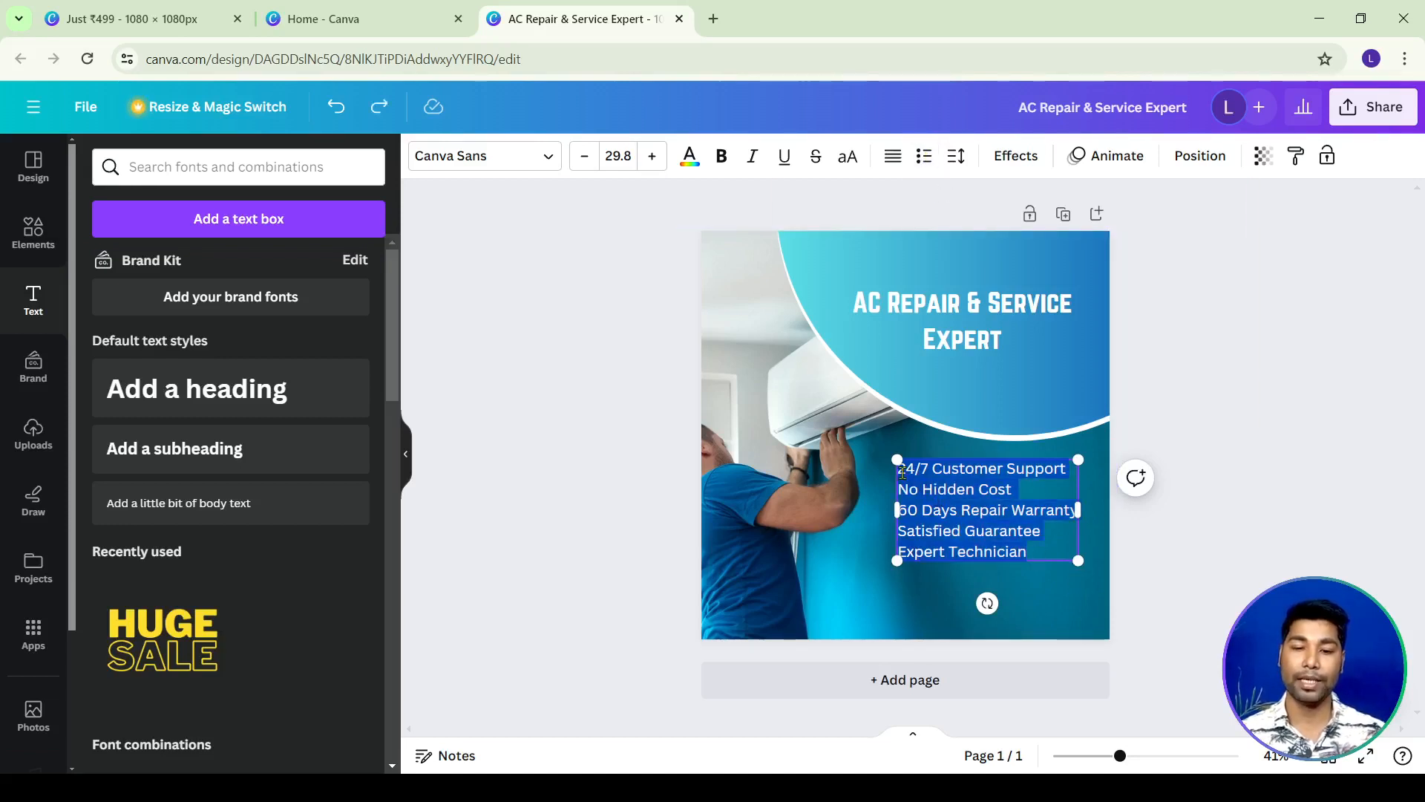
{"action": "left_click", "coordinate": [933, 165]}
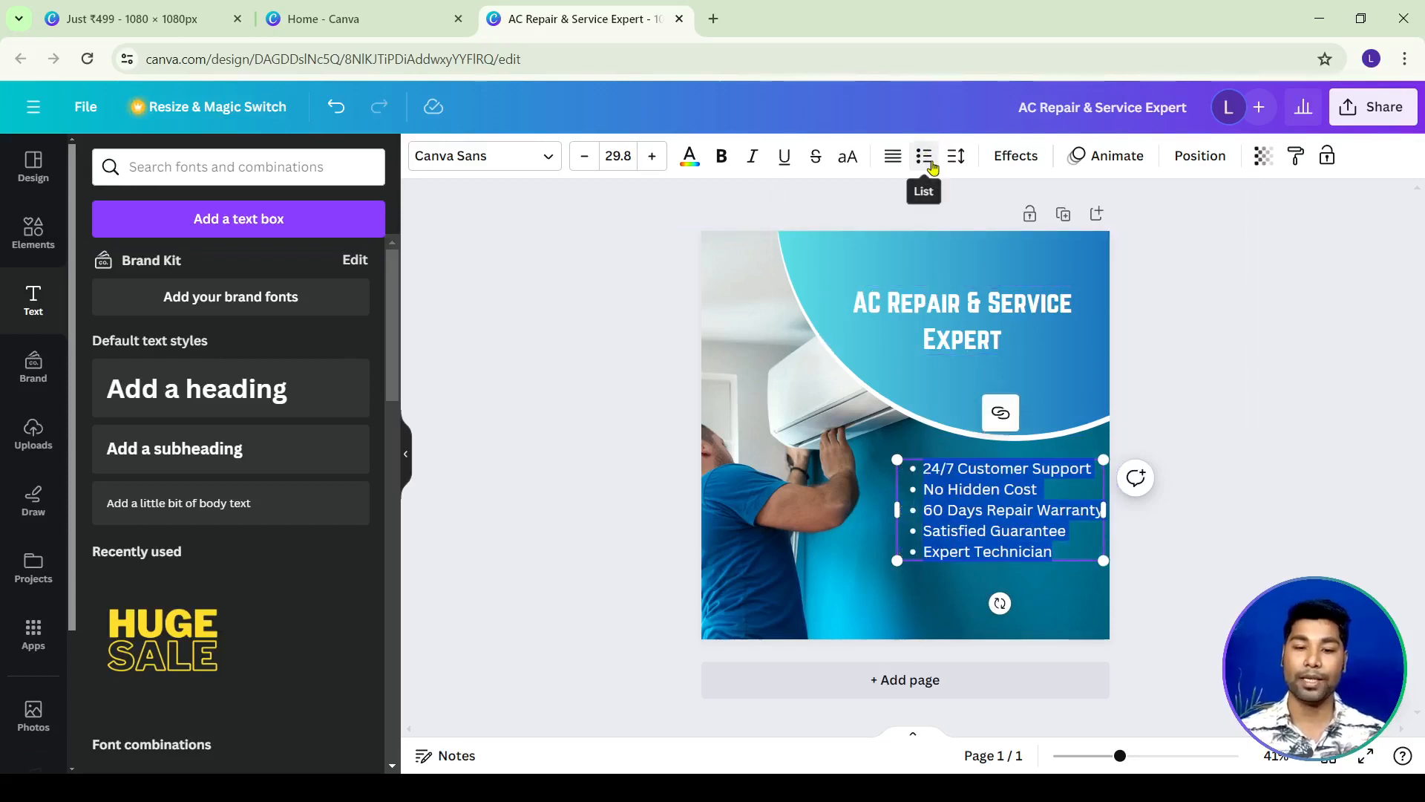
Shift the bulleted feature list slightly left so it sits within the blue wall beneath the circle.
{"action": "left_click", "coordinate": [1184, 442]}
{"action": "left_click_drag", "start_coordinate": [966, 532], "coordinate": [948, 528]}
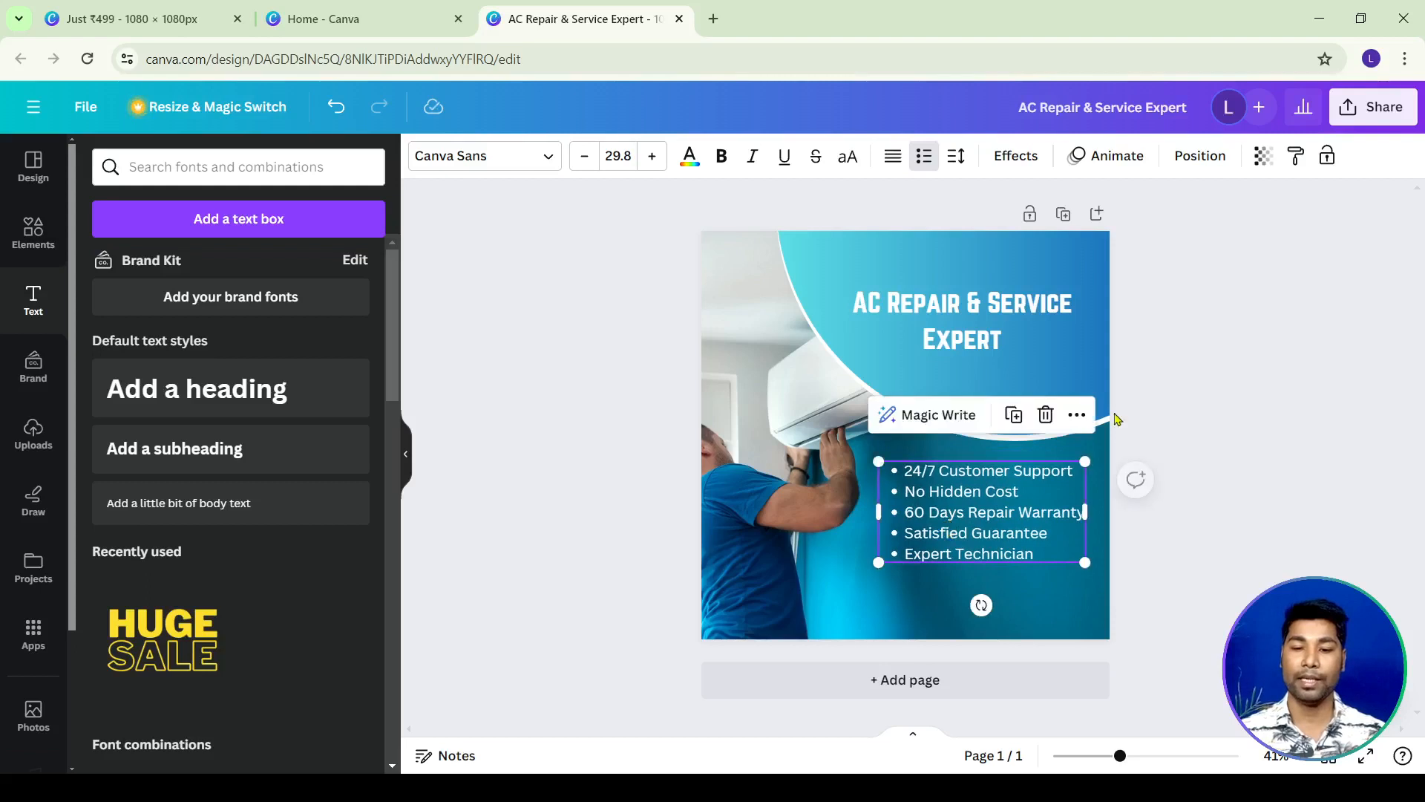
{"action": "left_click", "coordinate": [1242, 357]}
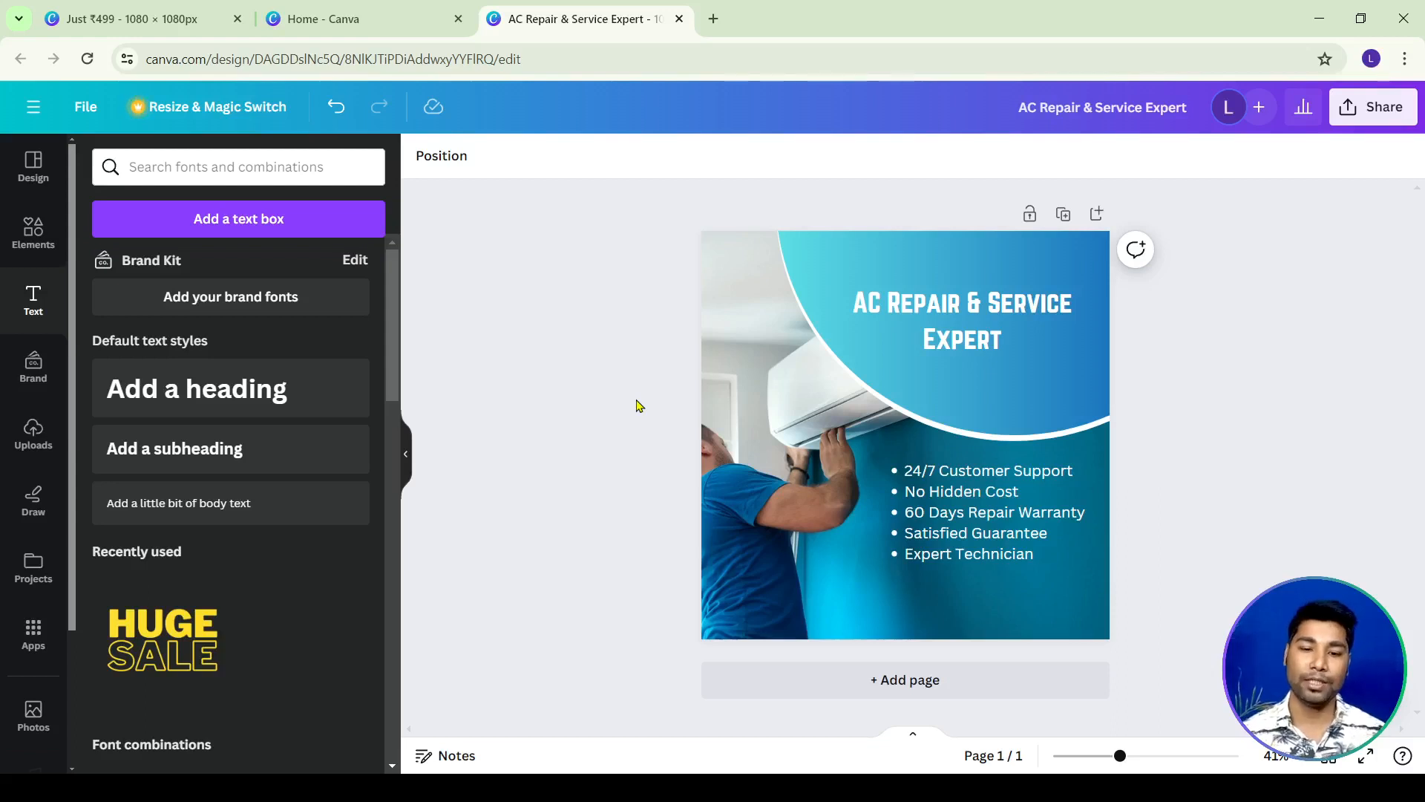
Add a rounded square shape over the technician in the lower part of the photo and fill it with white.
{"action": "left_click", "coordinate": [33, 232]}
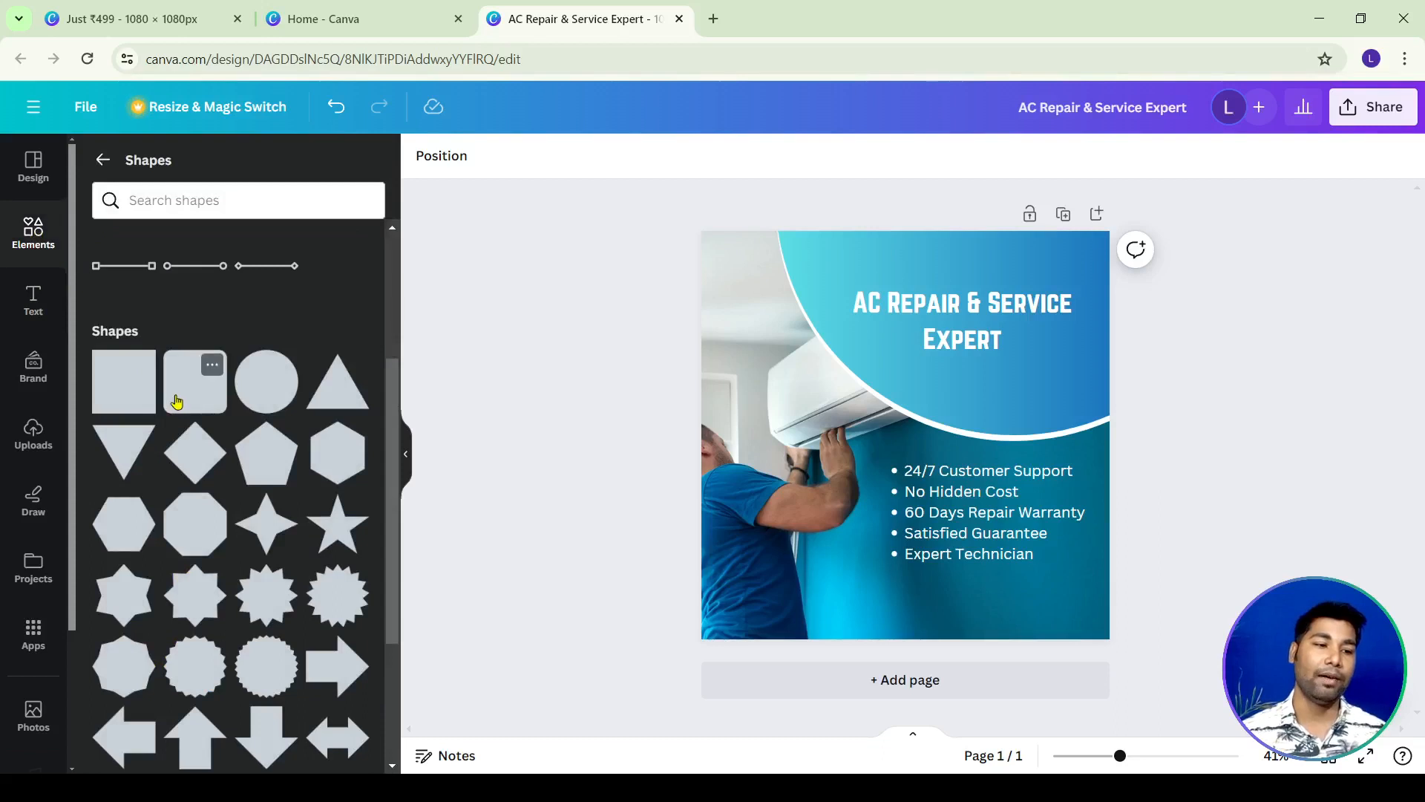
{"action": "left_click", "coordinate": [177, 401]}
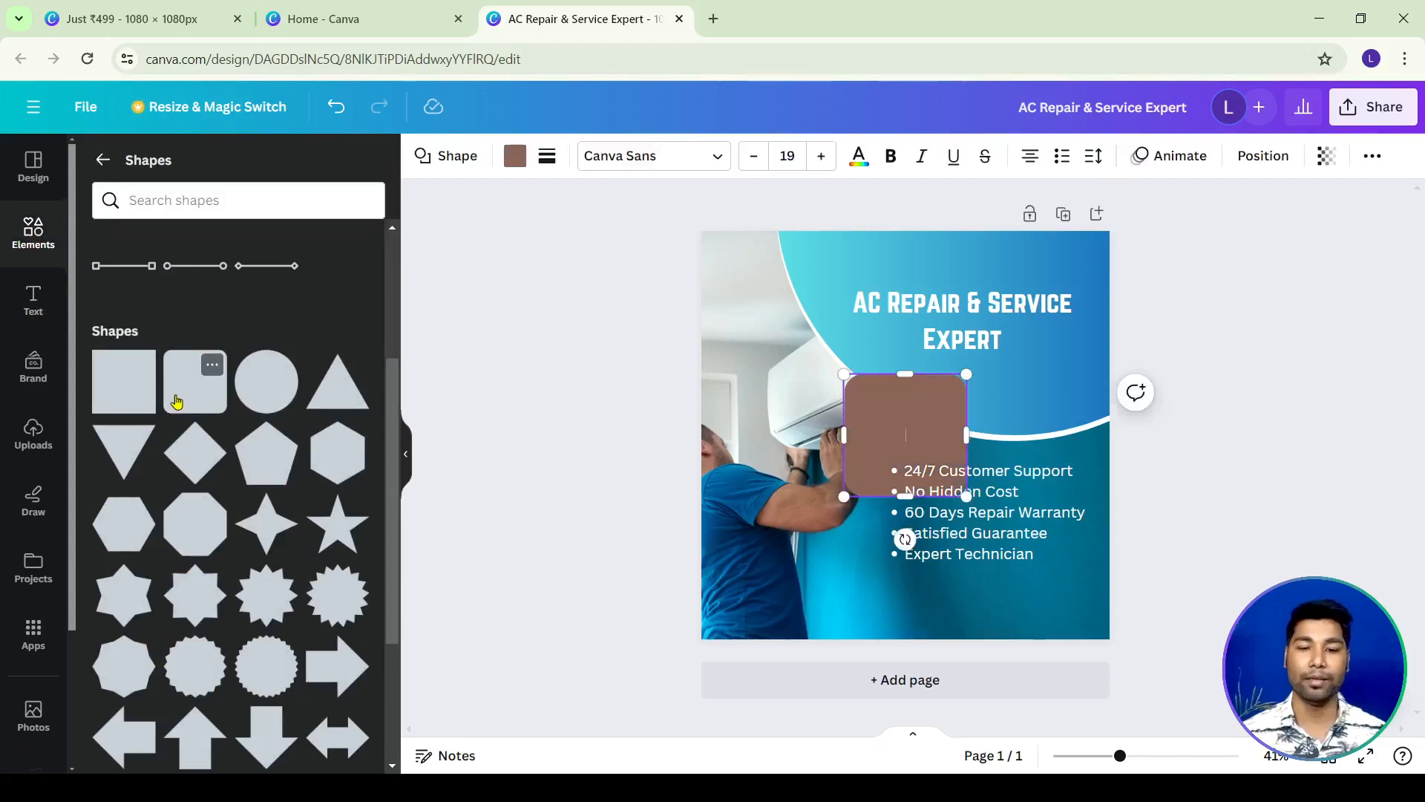
{"action": "left_click", "coordinate": [1244, 324]}
{"action": "left_click_drag", "start_coordinate": [895, 422], "coordinate": [781, 520]}
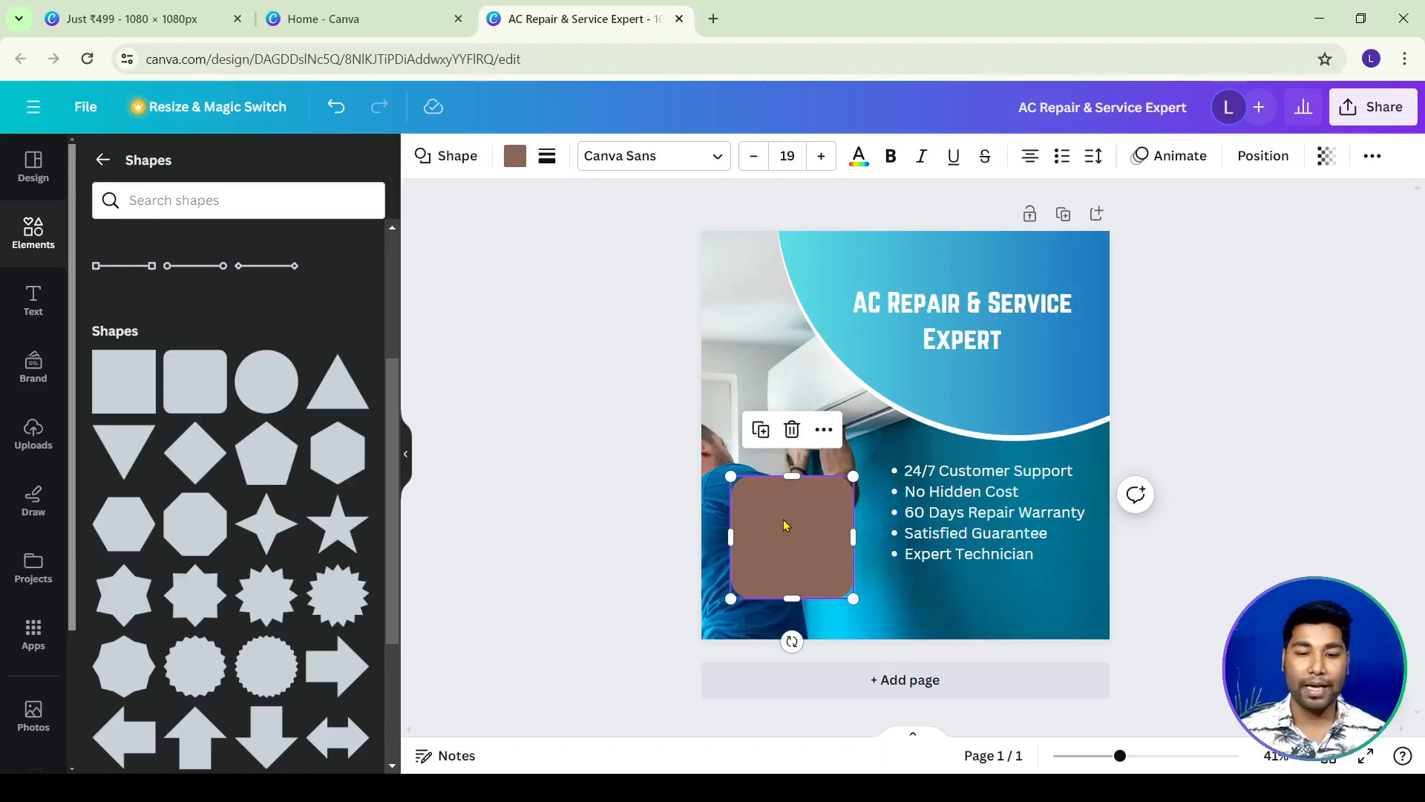
{"action": "mouse_move", "coordinate": [783, 528]}
{"action": "left_mouse_down"}
{"action": "mouse_move", "coordinate": [768, 542]}
{"action": "mouse_move", "coordinate": [775, 521]}
{"action": "left_mouse_up"}
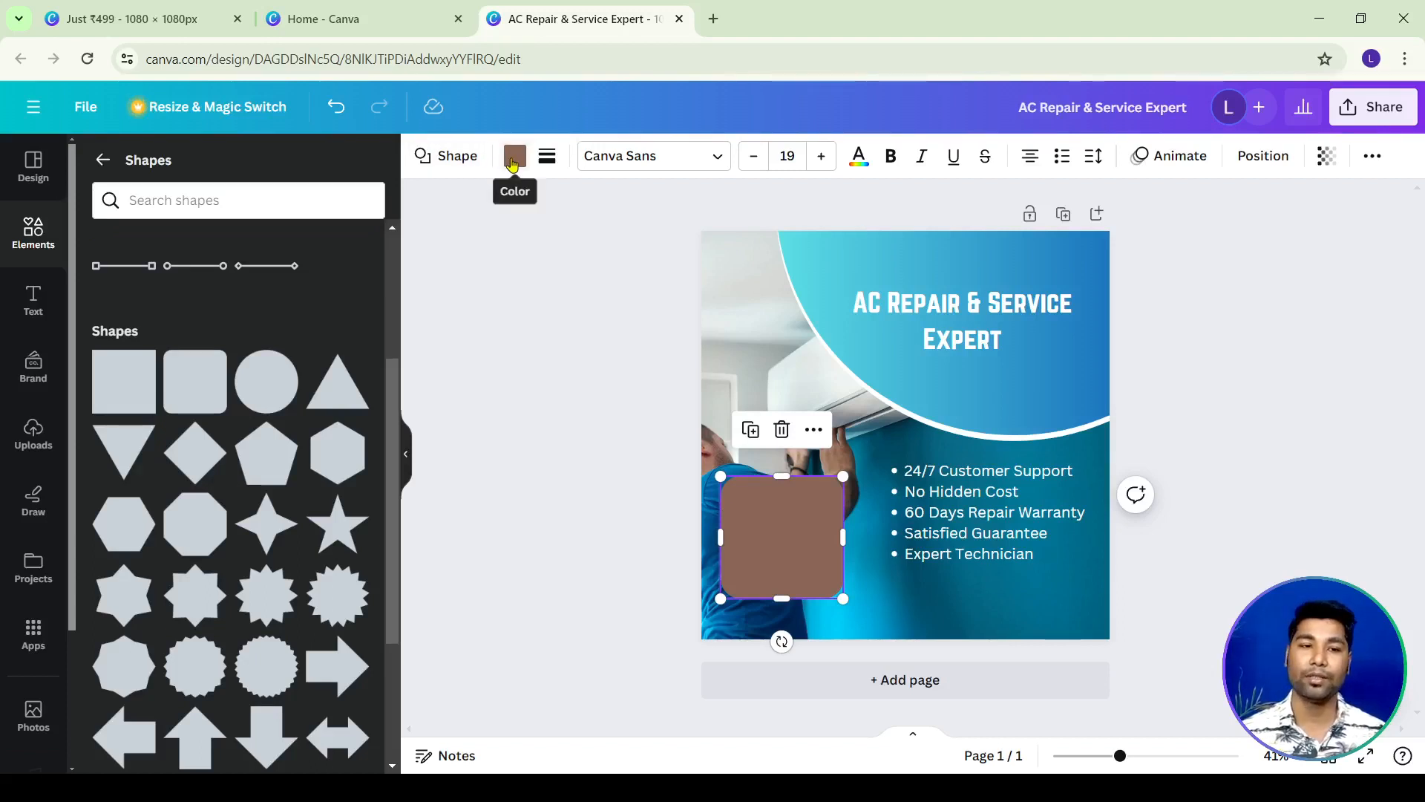
{"action": "left_click", "coordinate": [513, 157]}
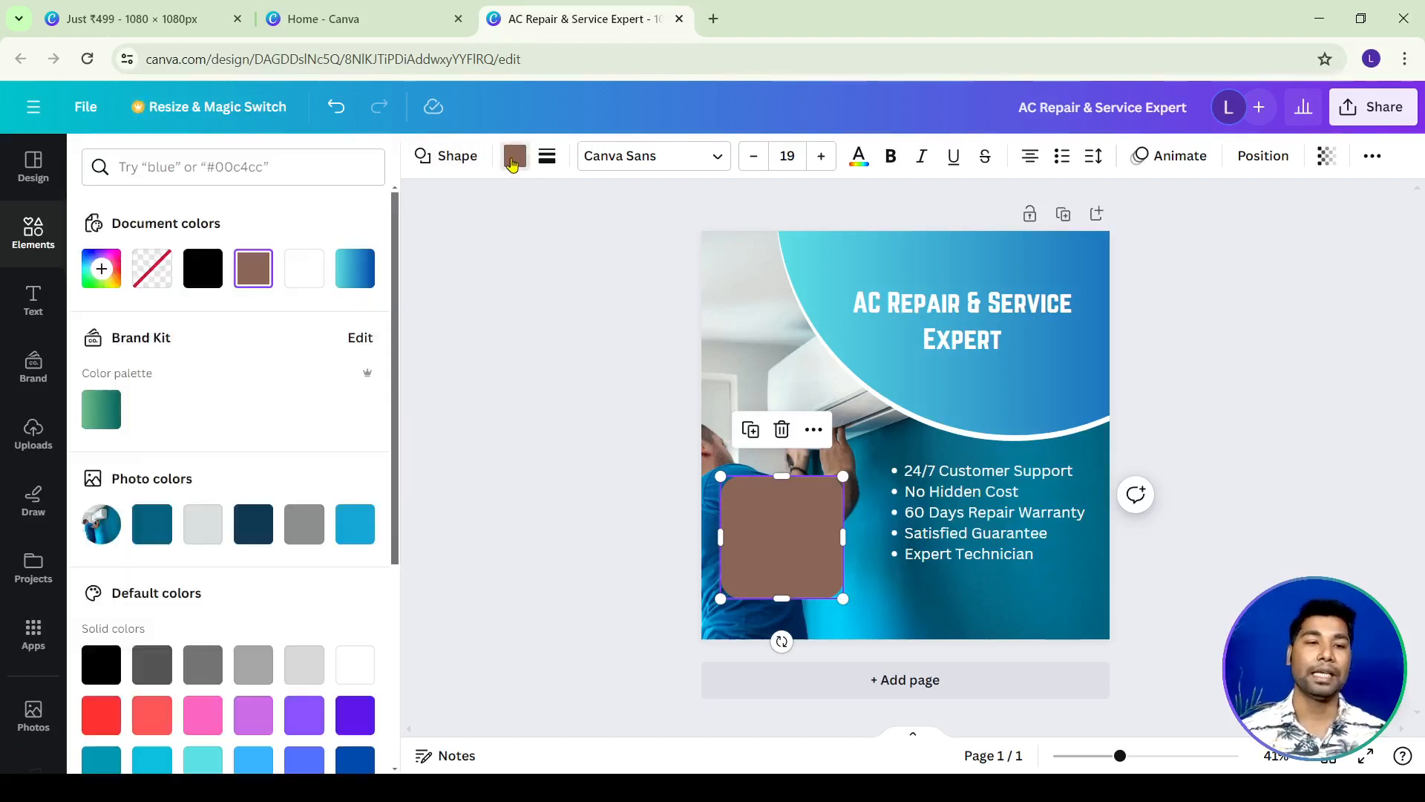
{"action": "left_click", "coordinate": [309, 278]}
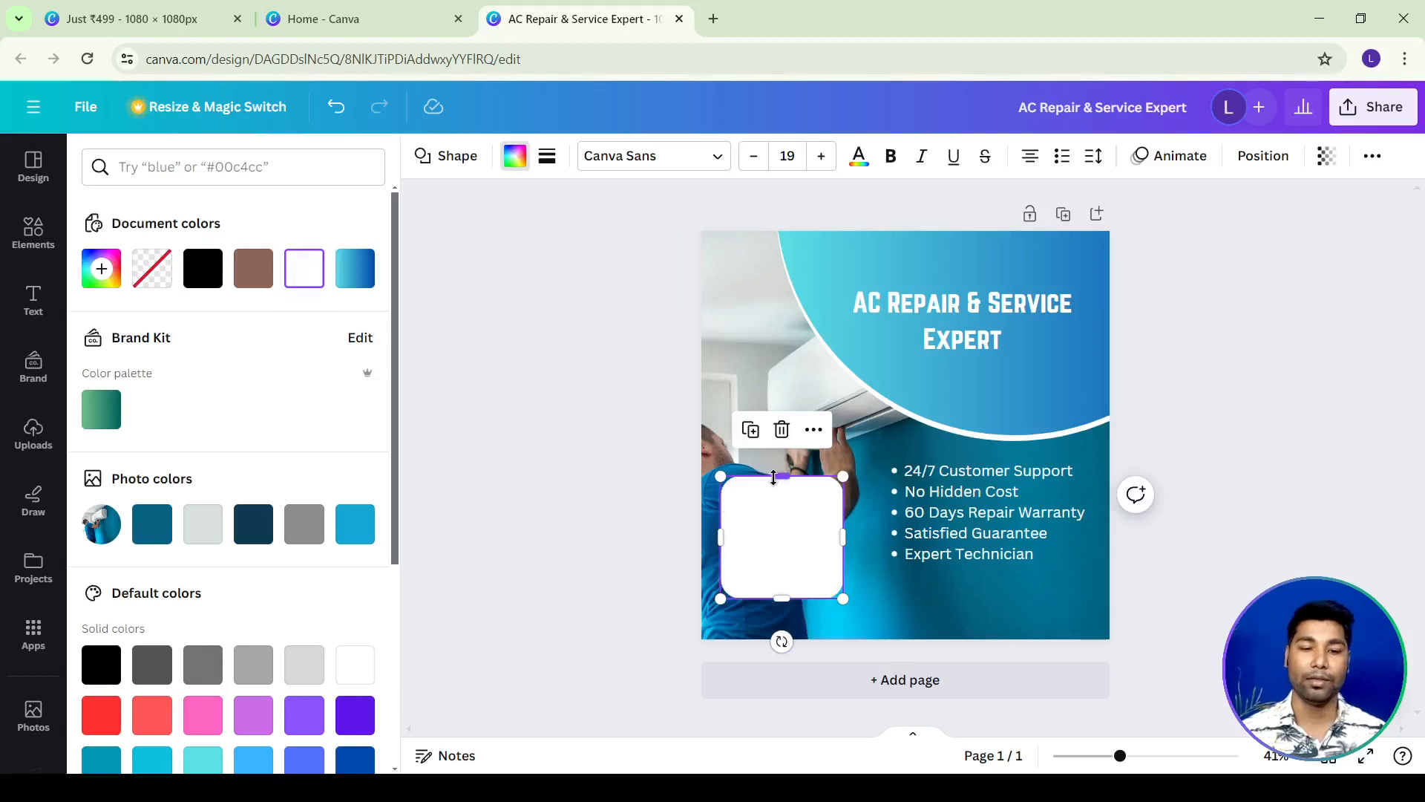
Reshape the white rounded square into a slim horizontal pill and place it beneath the bulleted list.
{"action": "left_click_drag", "start_coordinate": [724, 479], "coordinate": [917, 578]}
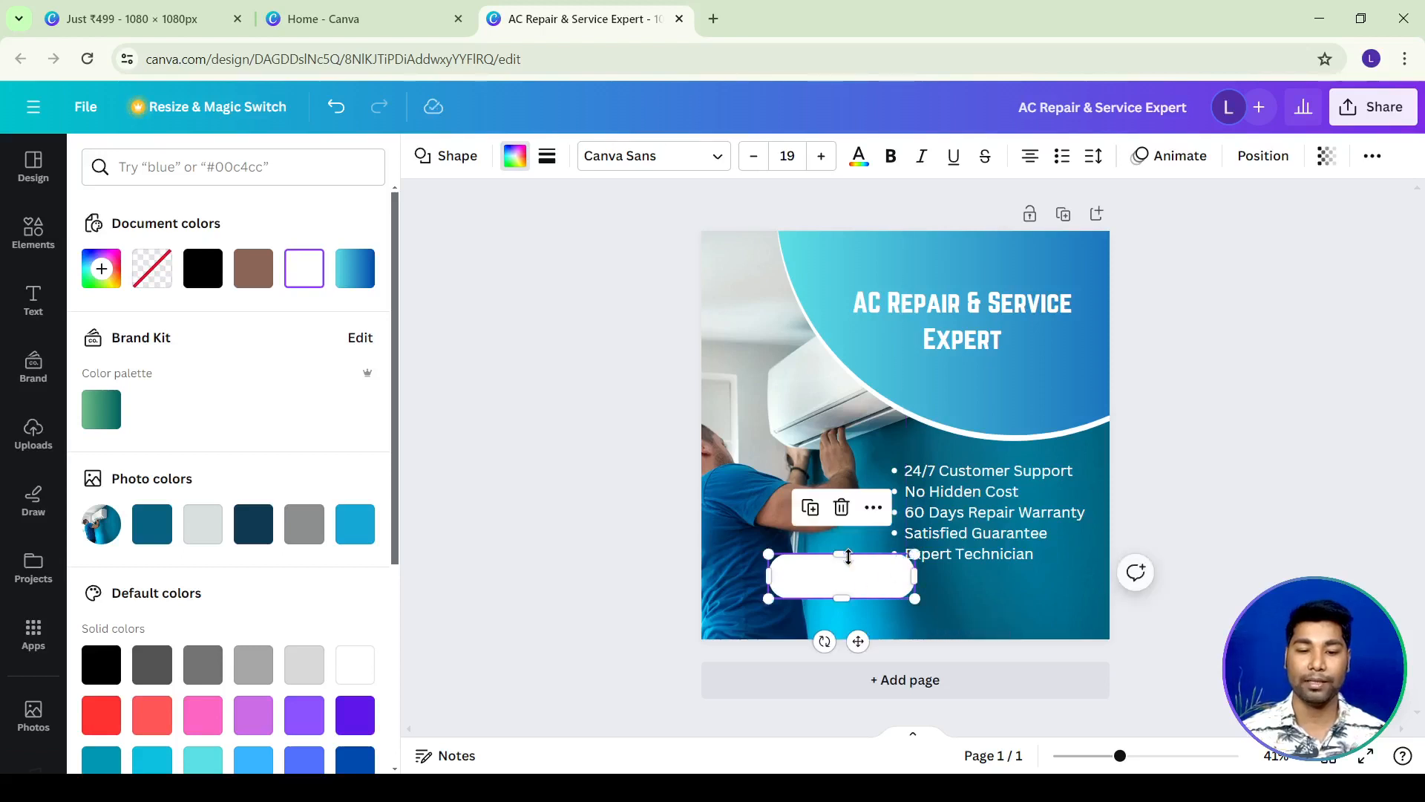
{"action": "left_click_drag", "start_coordinate": [846, 550], "coordinate": [846, 560]}
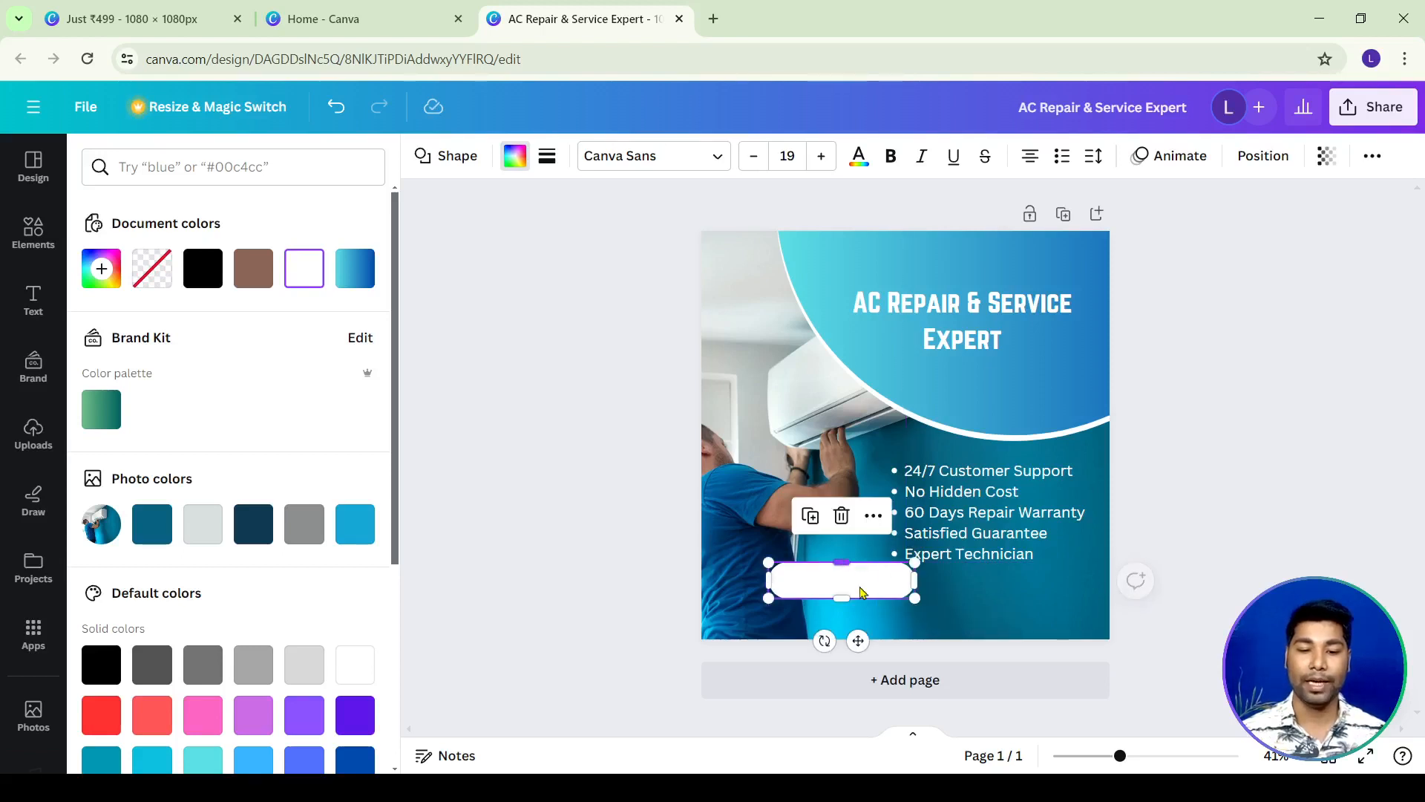
{"action": "left_click_drag", "start_coordinate": [859, 643], "coordinate": [980, 655]}
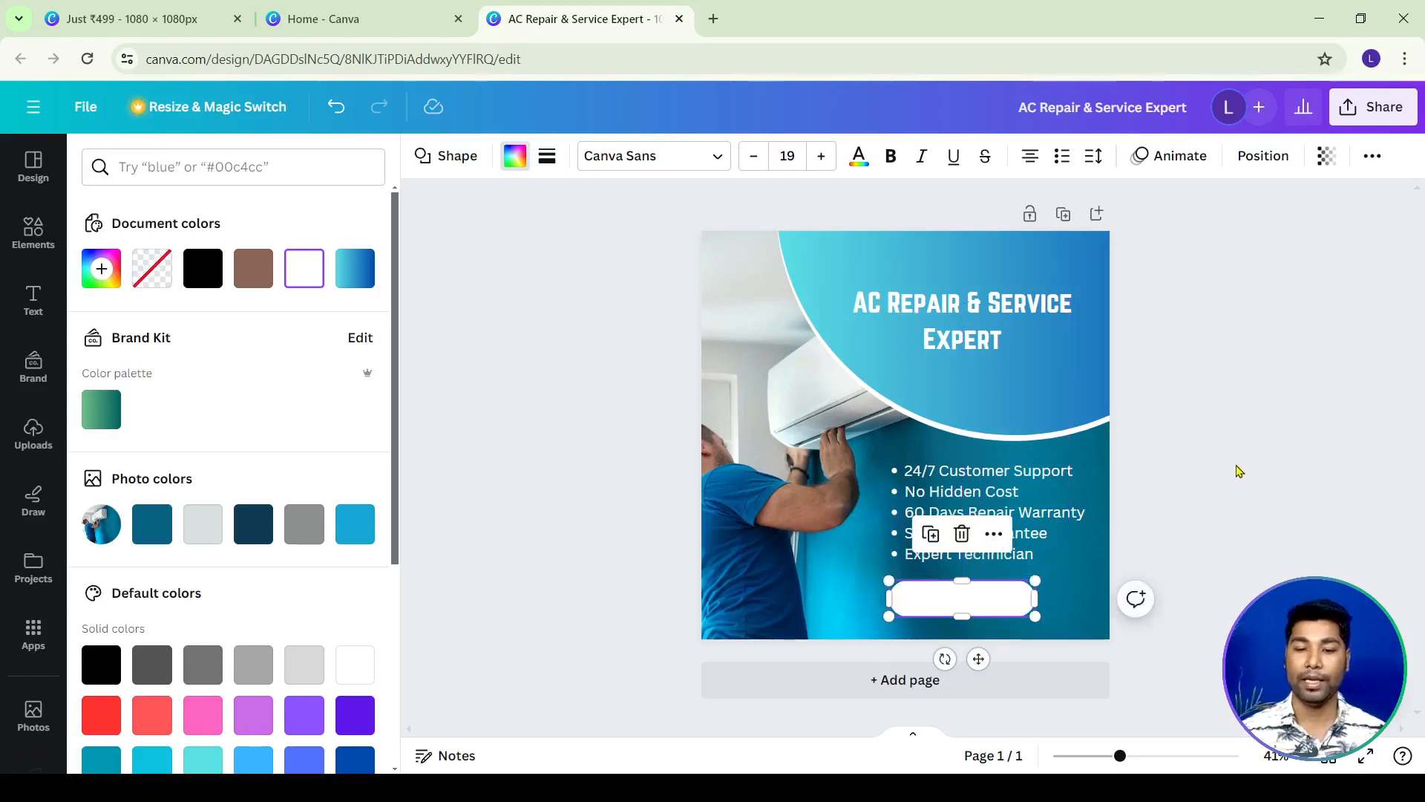
{"action": "left_click", "coordinate": [1237, 469]}
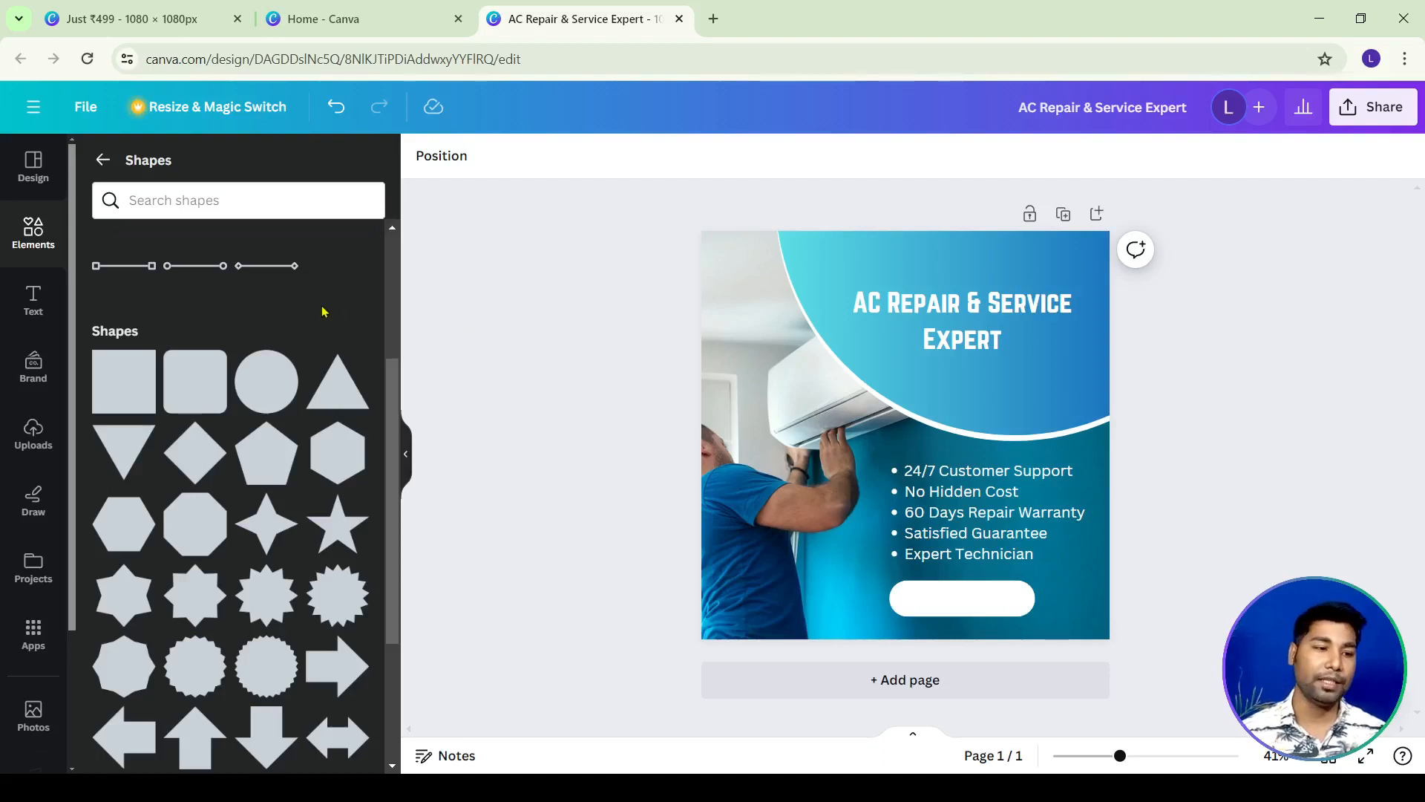
Add a heading reading "Book Now" and move it down so it partly overlaps the white pill.
{"action": "left_click", "coordinate": [30, 304]}
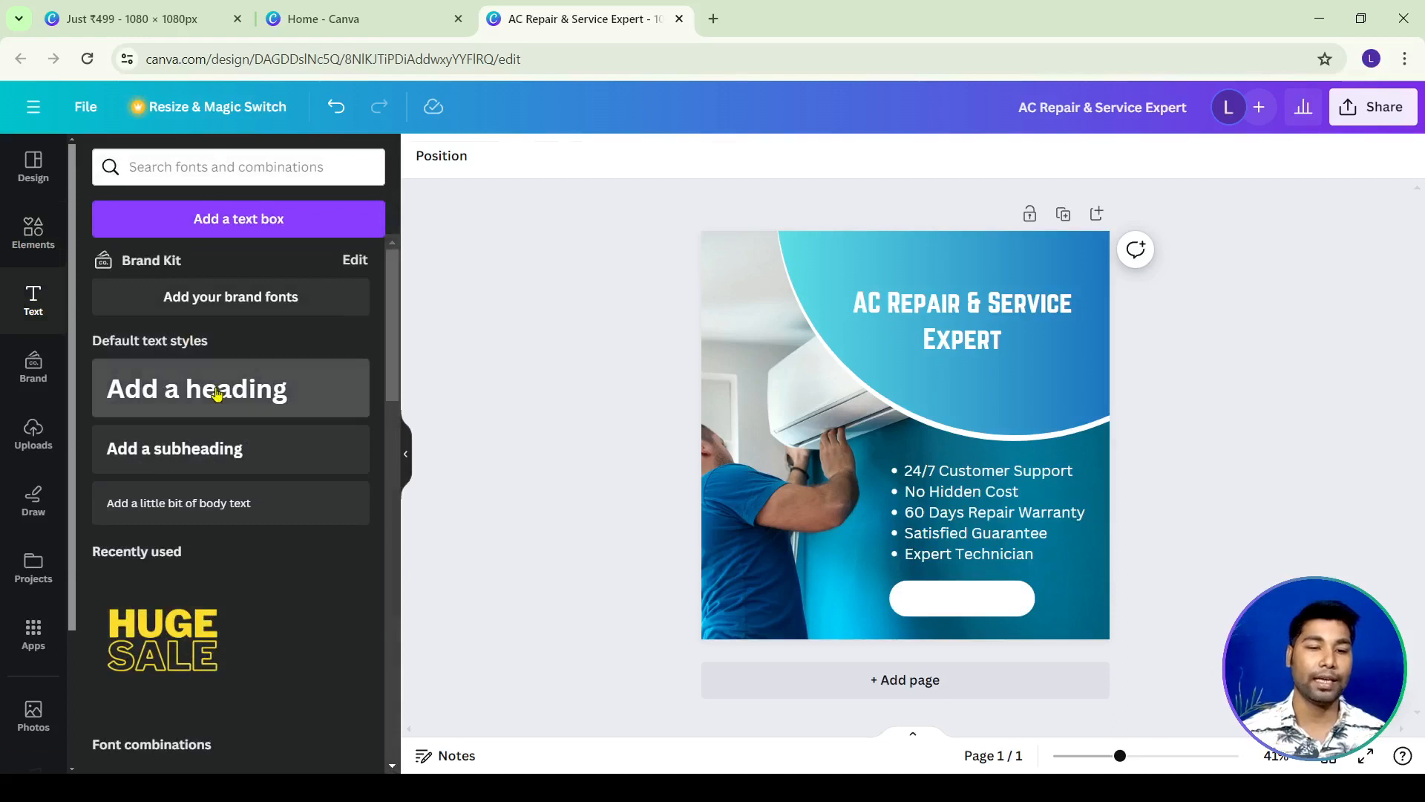
{"action": "left_click", "coordinate": [191, 388]}
{"action": "type", "text": "B"}
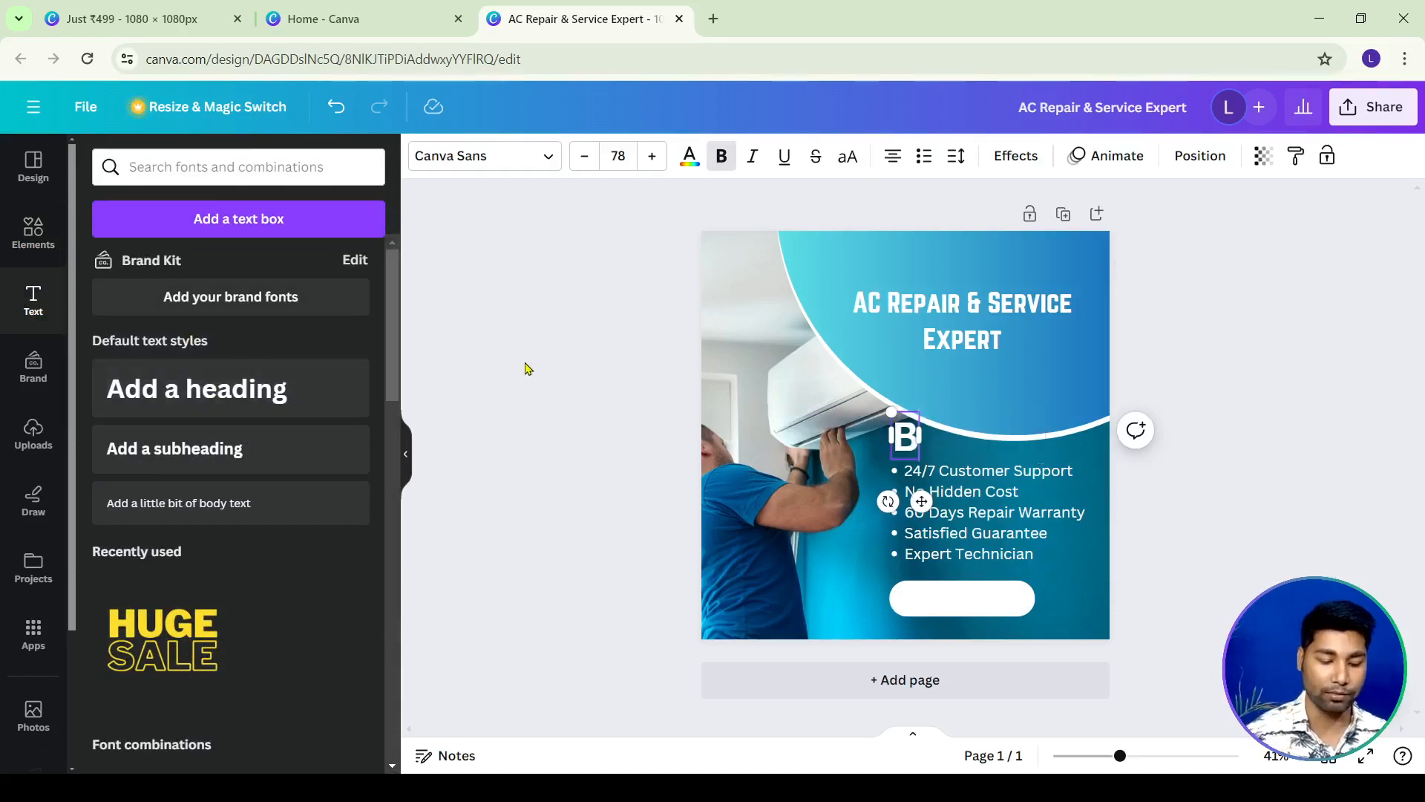
{"action": "type", "text": "ook Now"}
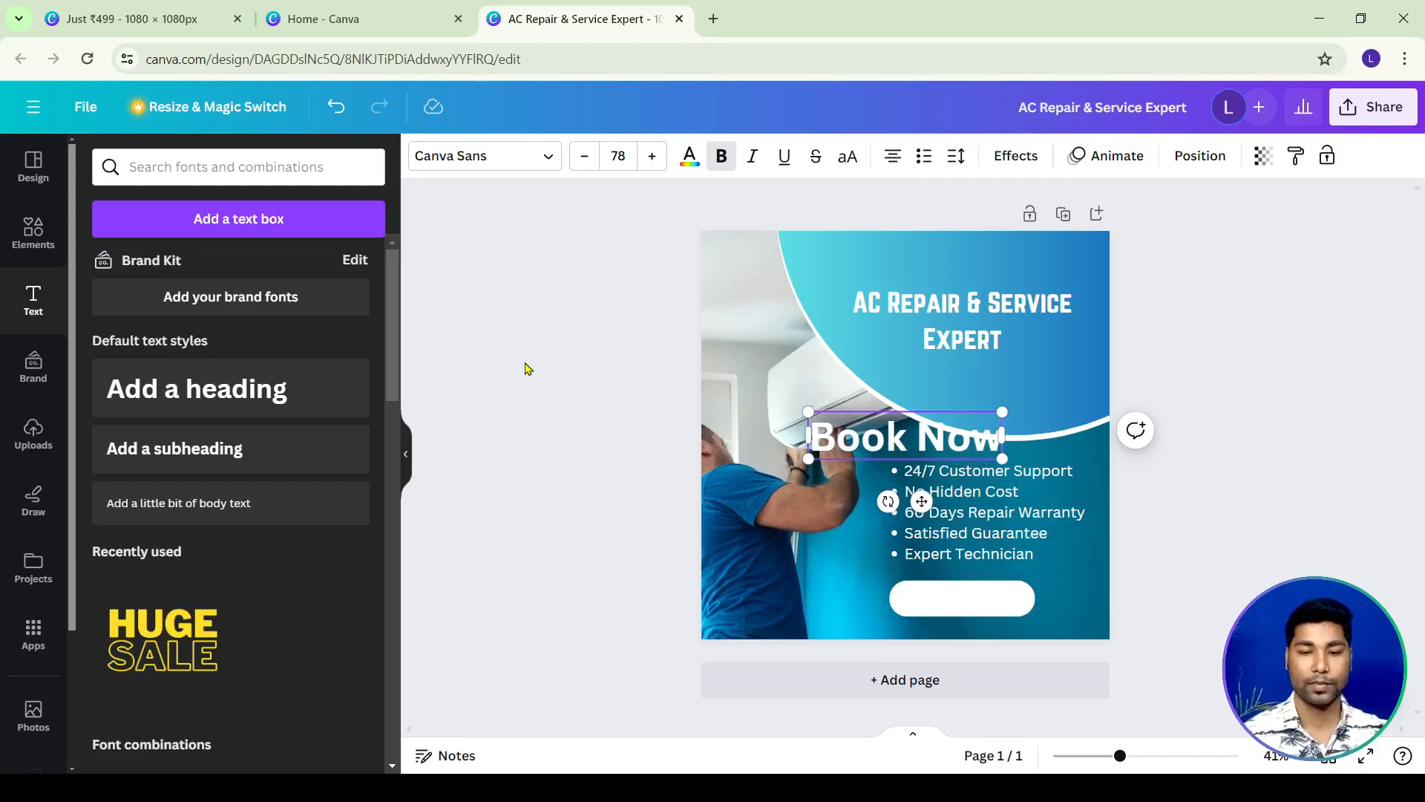
{"action": "left_click_drag", "start_coordinate": [921, 501], "coordinate": [958, 646]}
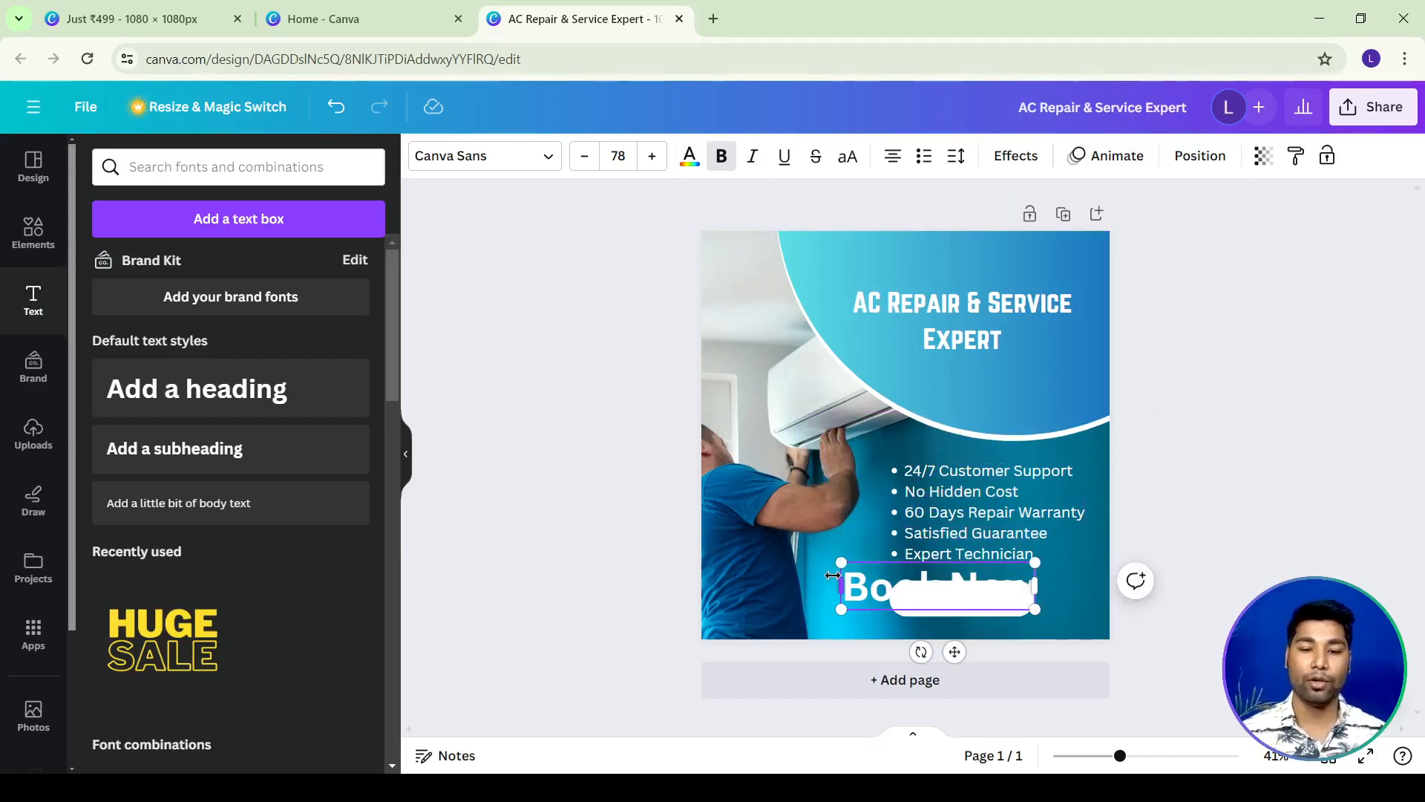
{"action": "left_click_drag", "start_coordinate": [963, 652], "coordinate": [924, 647]}
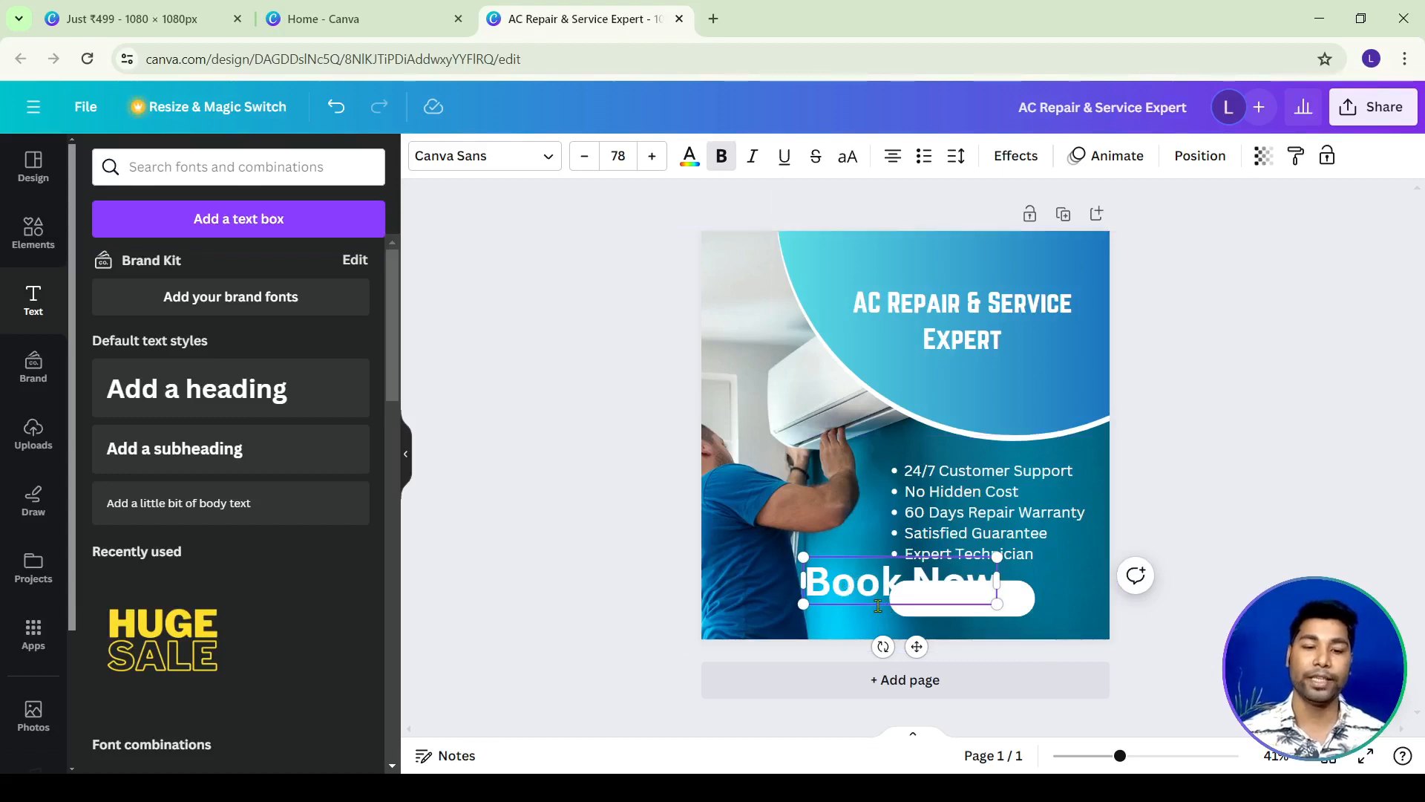
Color the "Book Now" text with the dark navy from the photo colors.
{"action": "left_click", "coordinate": [690, 165]}
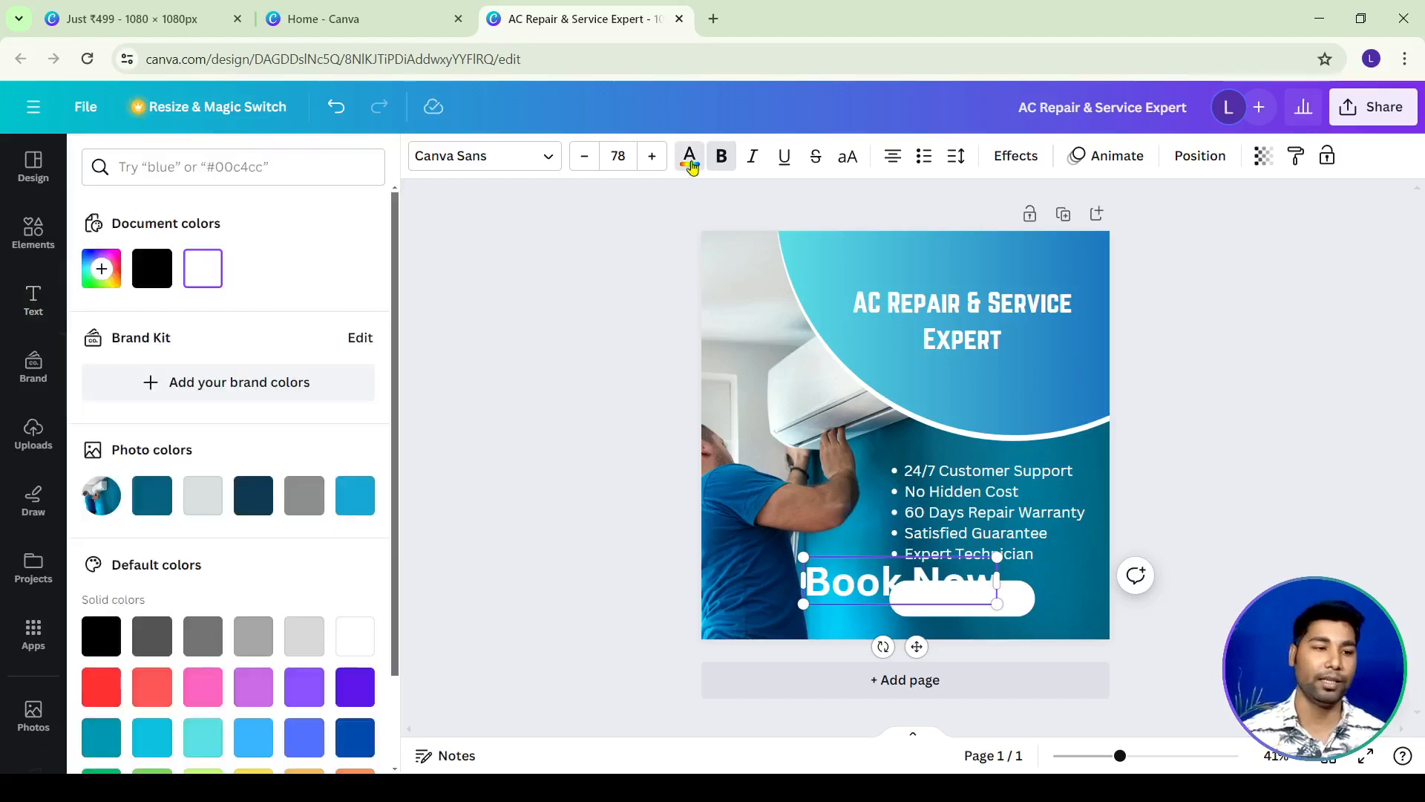
{"action": "left_click", "coordinate": [253, 495]}
{"action": "key", "text": "Escape"}
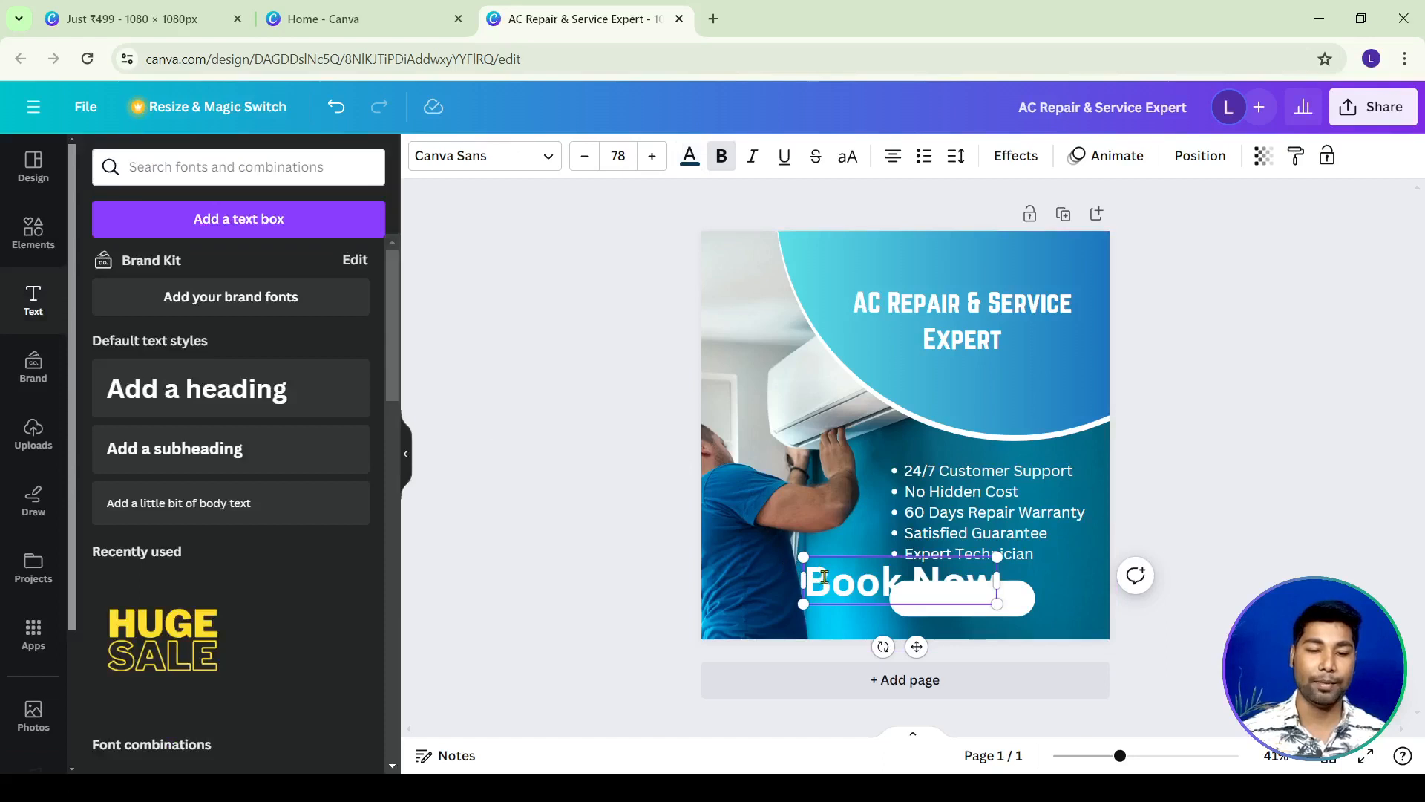
{"action": "left_click", "coordinate": [685, 550]}
{"action": "left_click", "coordinate": [824, 583]}
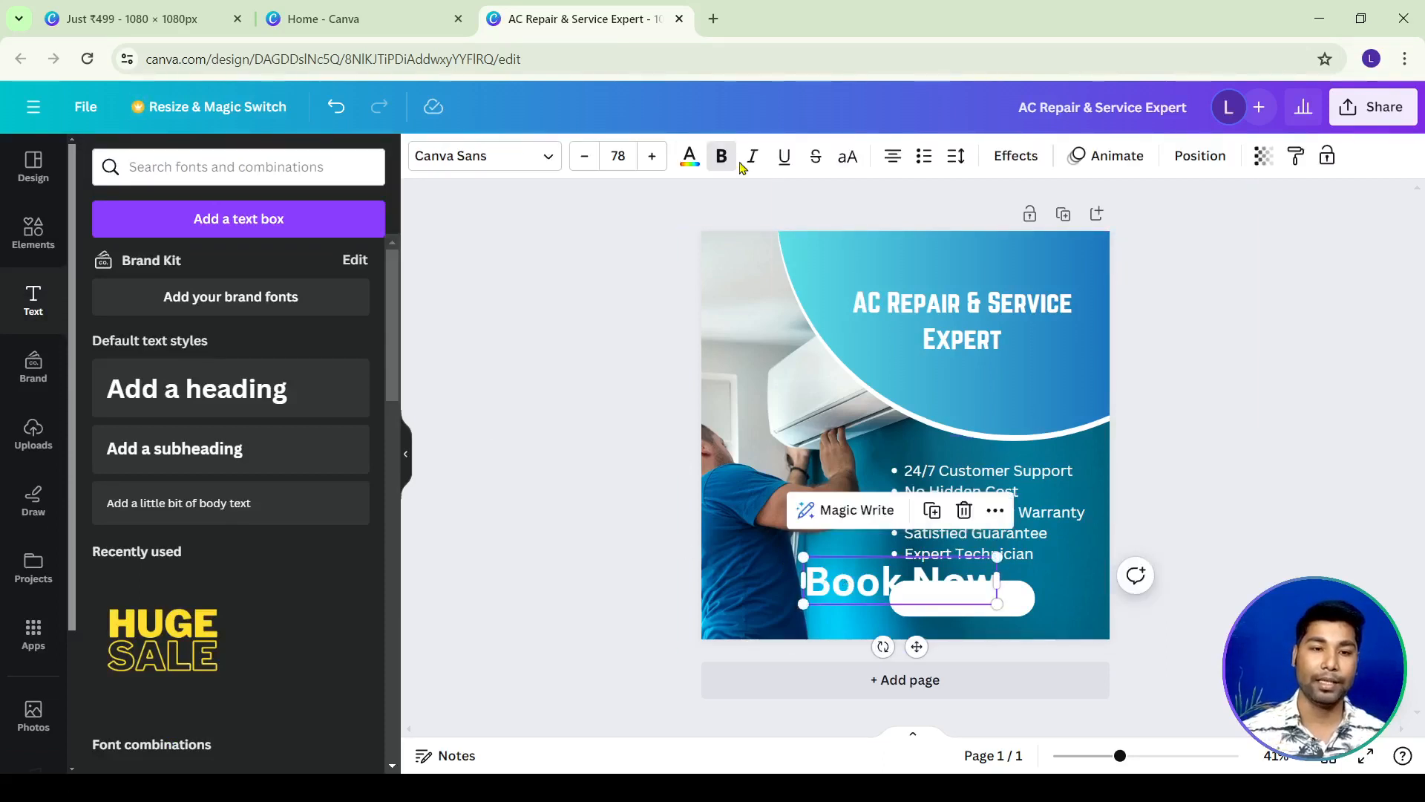
{"action": "left_click", "coordinate": [690, 159]}
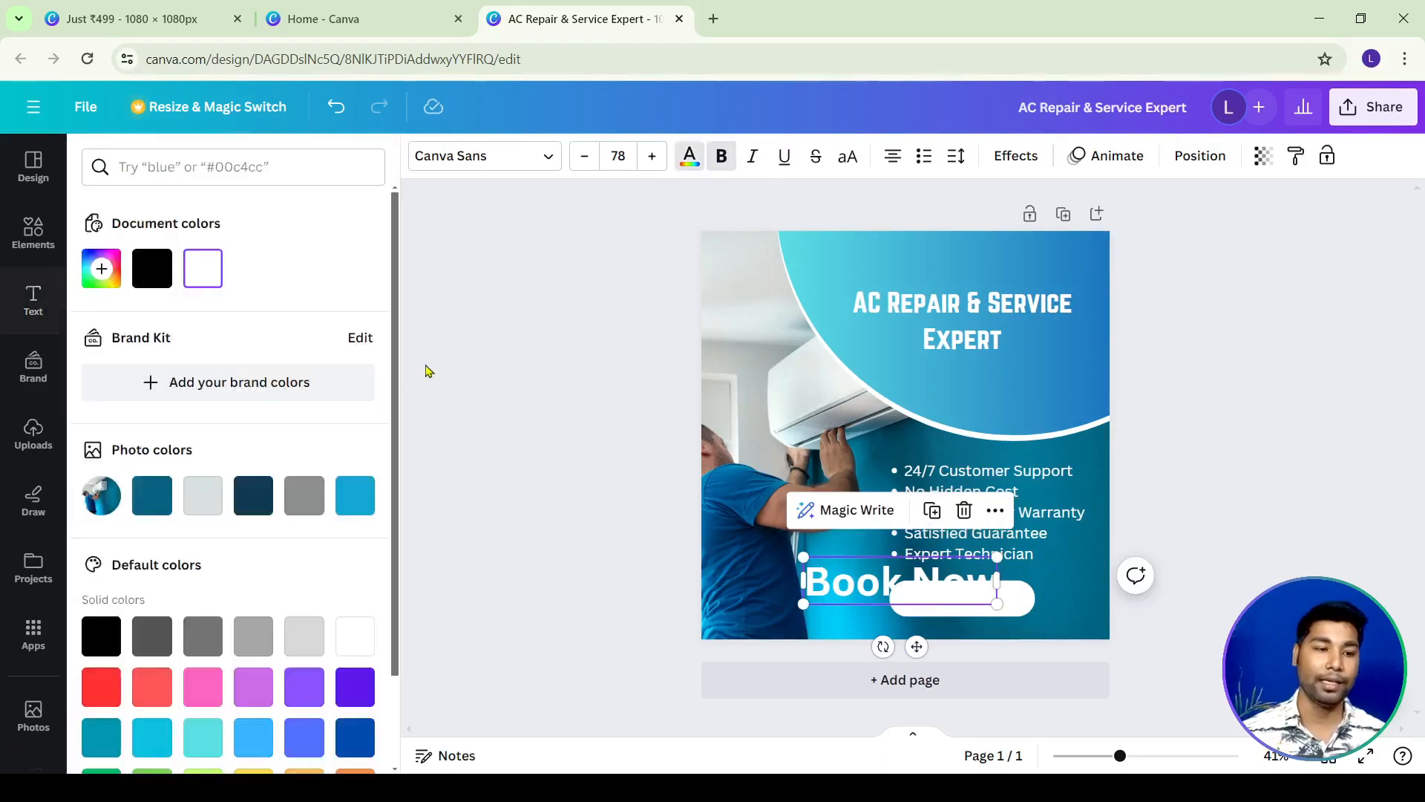
{"action": "left_click", "coordinate": [253, 498]}
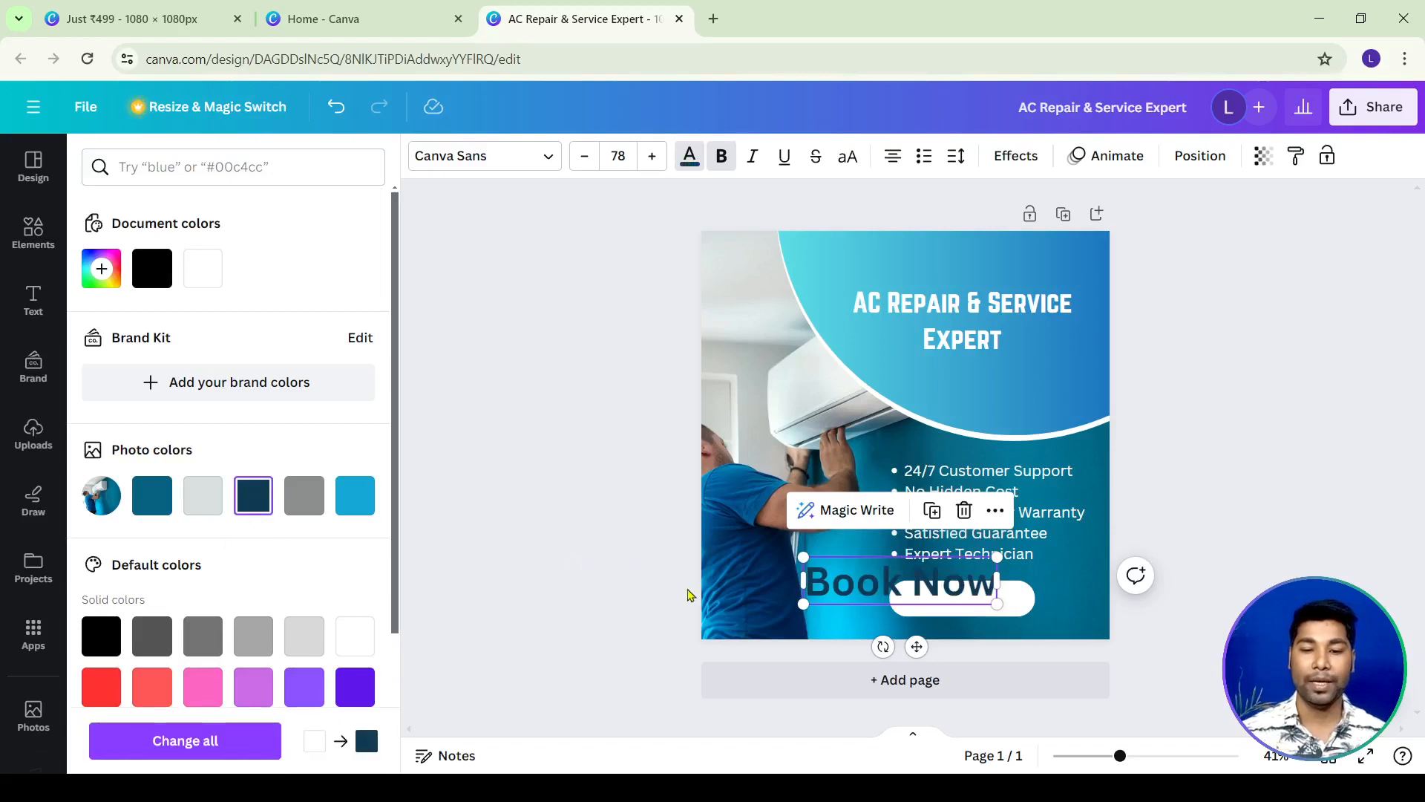
Shrink the "Book Now" text to font size 39 and center it inside the white pill.
{"action": "left_click_drag", "start_coordinate": [804, 559], "coordinate": [899, 580]}
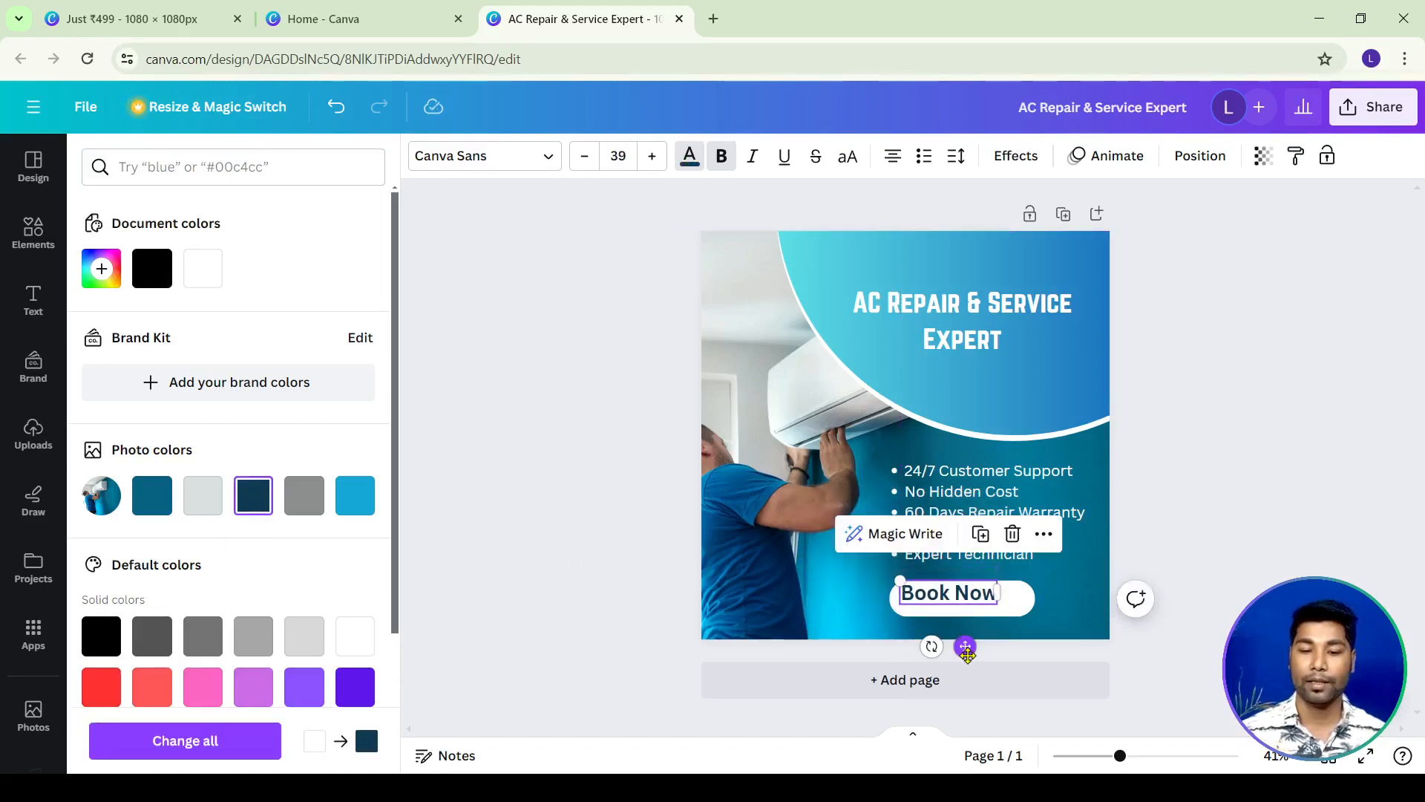
{"action": "left_click_drag", "start_coordinate": [965, 645], "coordinate": [982, 660]}
{"action": "left_click", "coordinate": [584, 489]}
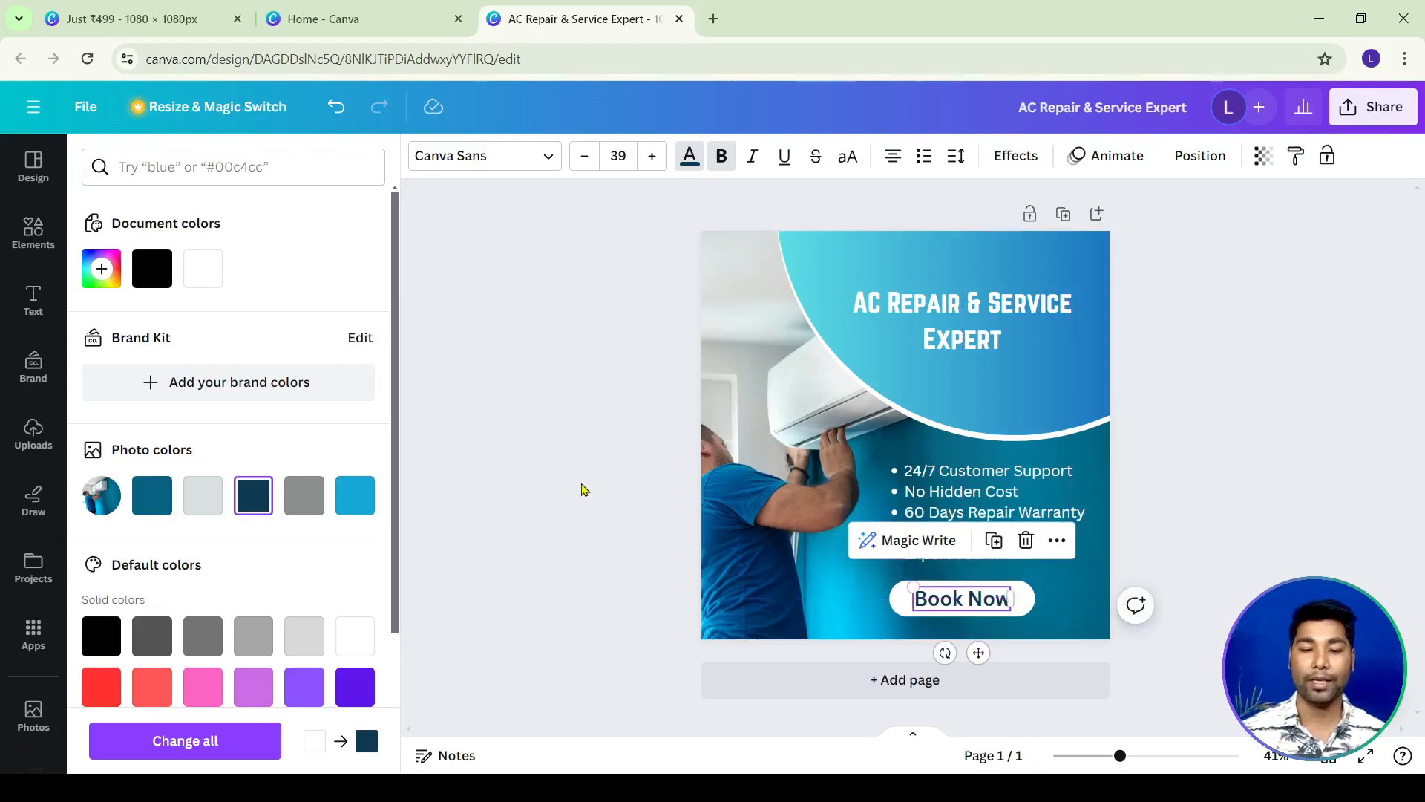
Change the font of the "Book Now" text to Norwester.
{"action": "left_click", "coordinate": [969, 607]}
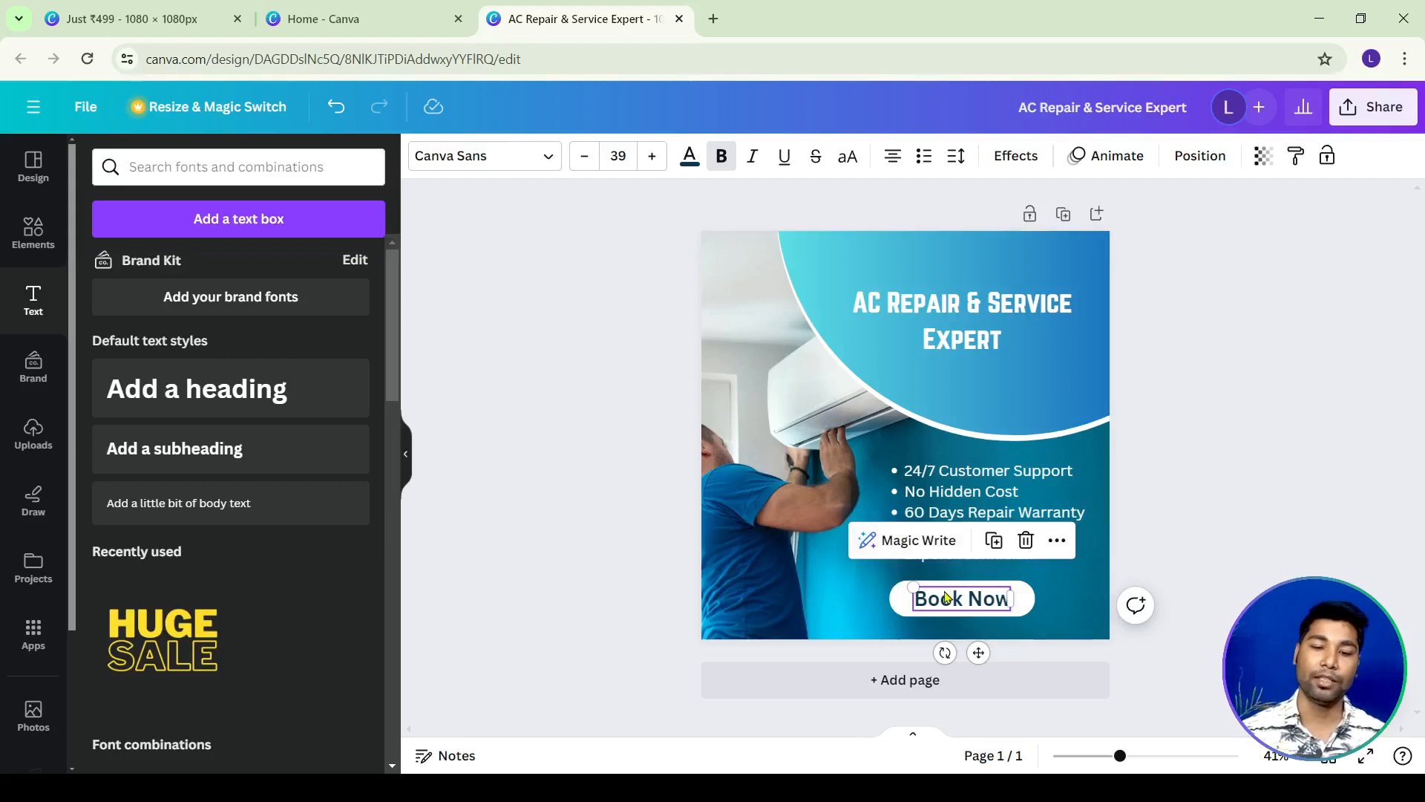
{"action": "left_click", "coordinate": [546, 161]}
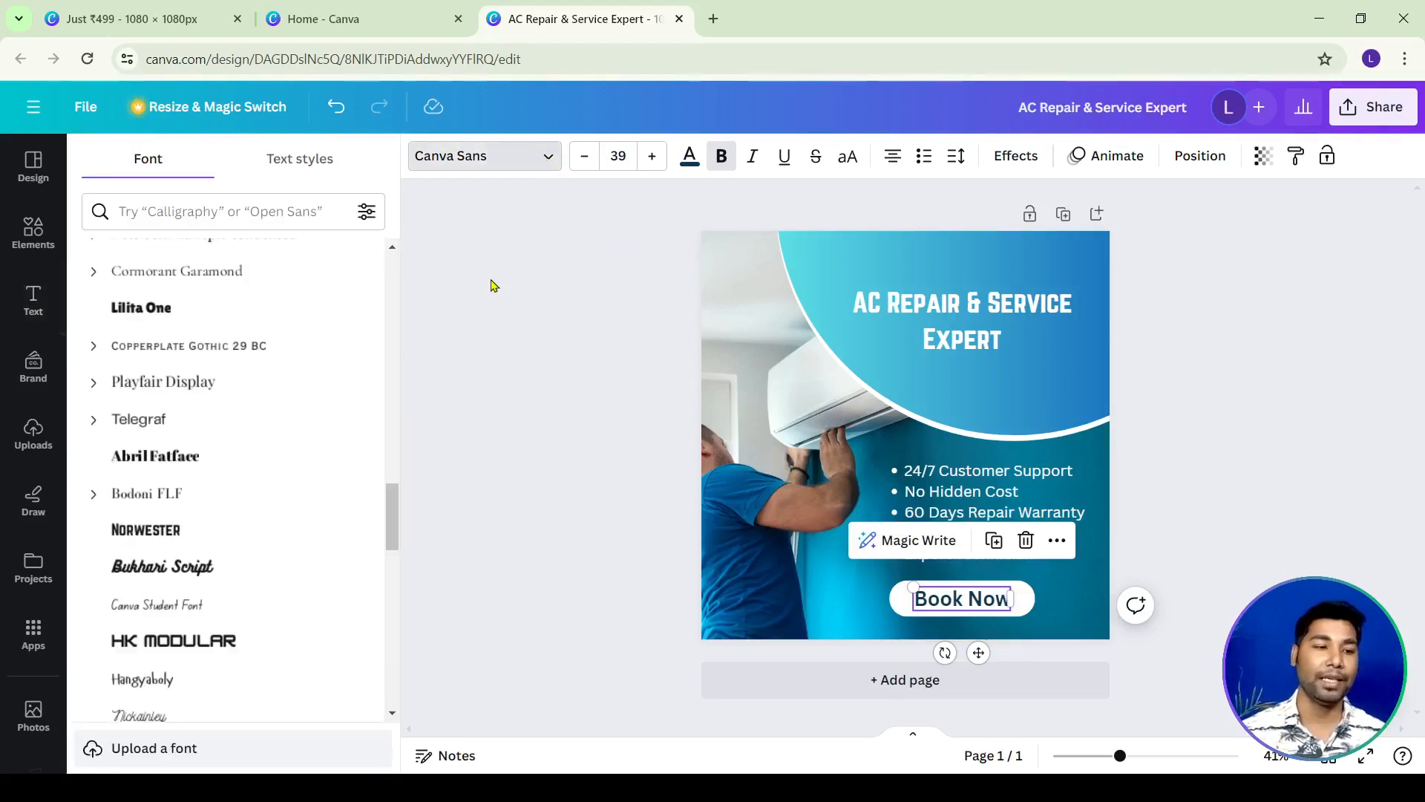
{"action": "scroll", "coordinate": [286, 504], "scroll_direction": "up", "scroll_amount": 3}
{"action": "scroll", "coordinate": [288, 506], "scroll_direction": "up", "scroll_amount": 10}
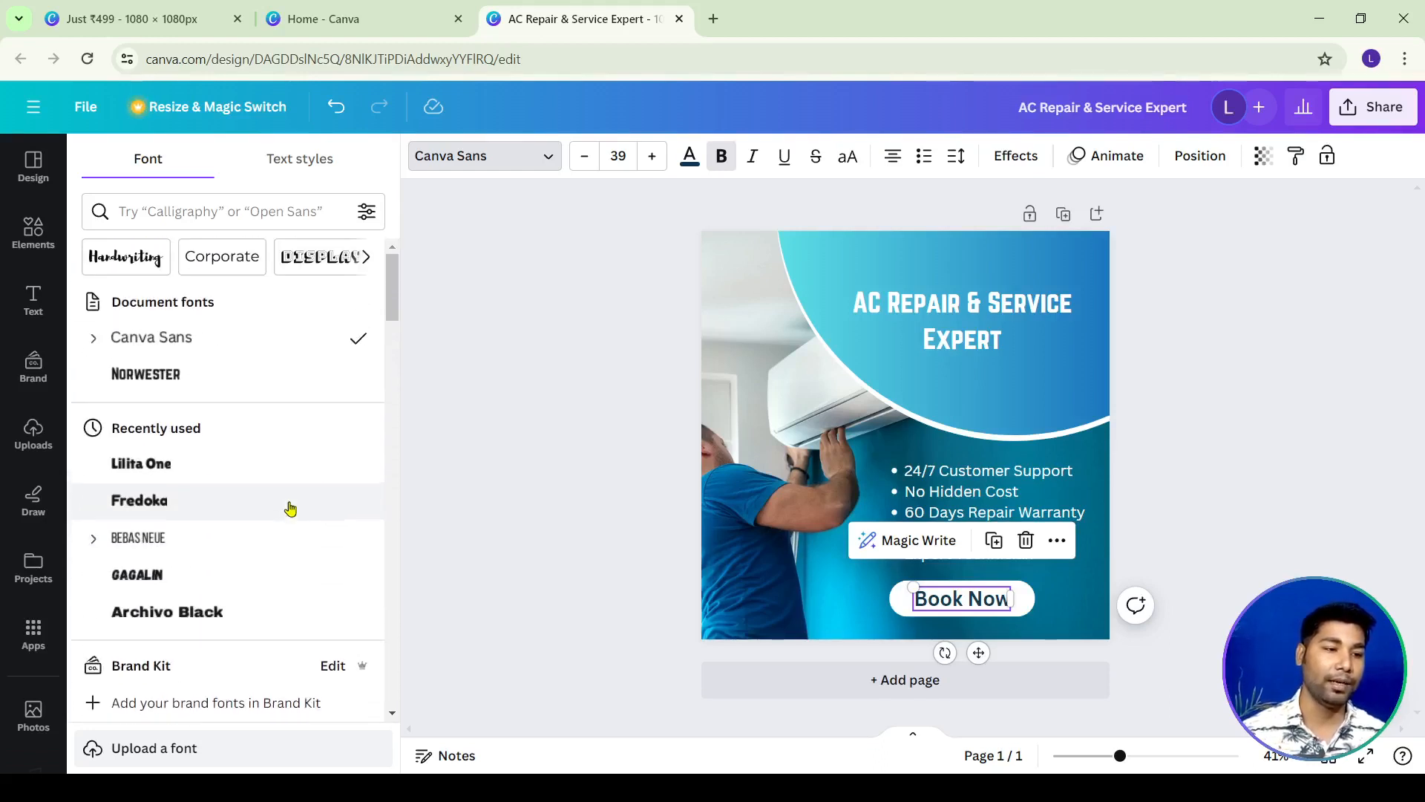
{"action": "left_click", "coordinate": [128, 382]}
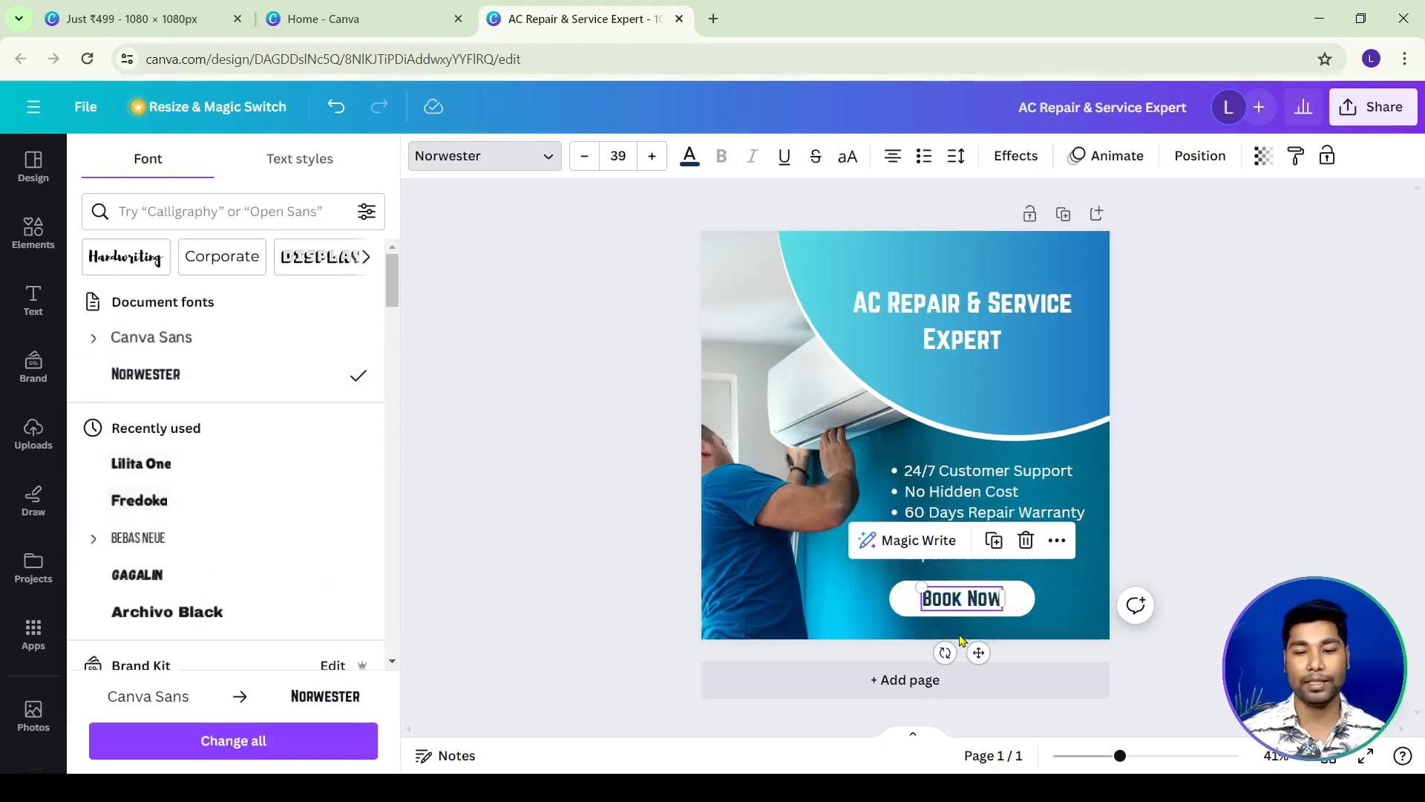
{"action": "key", "text": "Escape"}
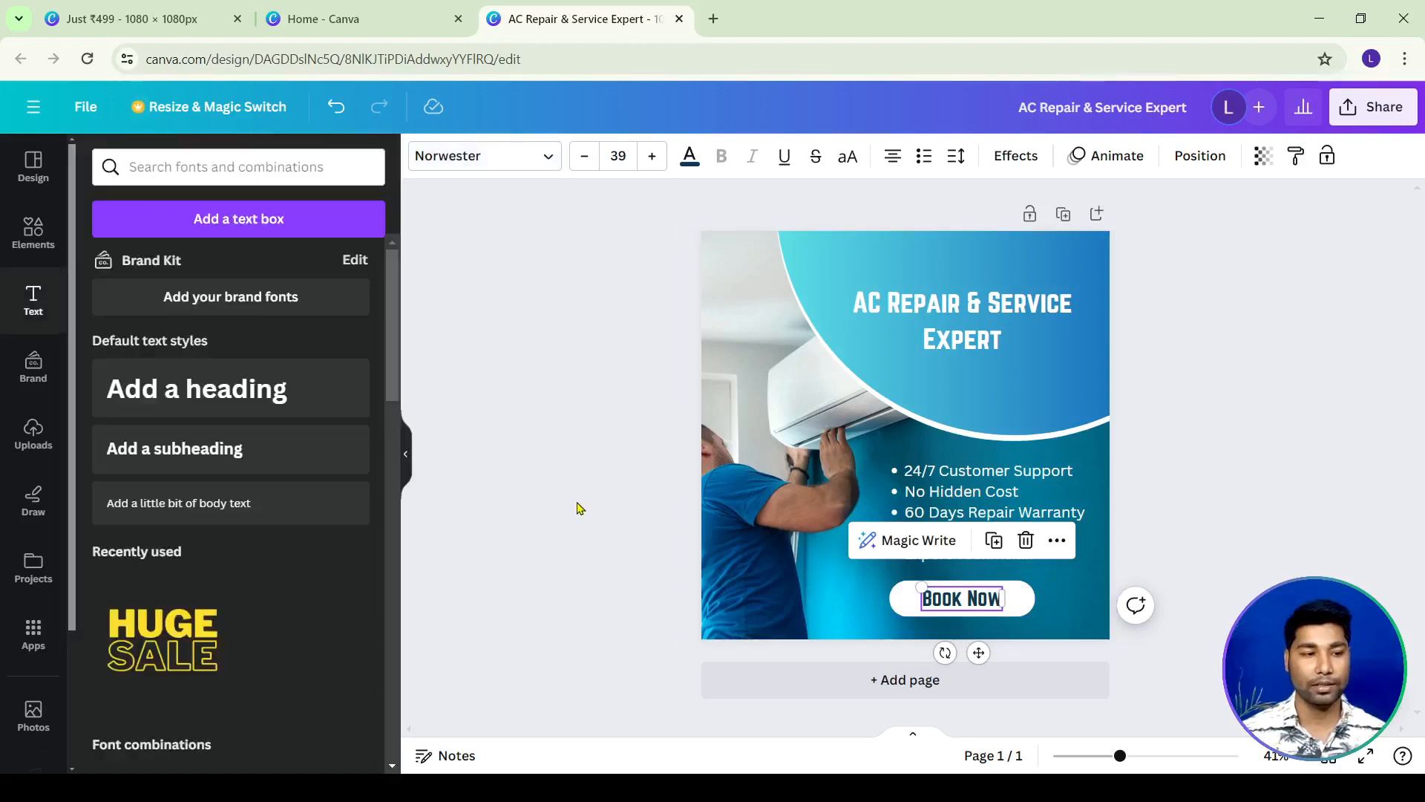
Nudge the "Book Now" text slightly to the right within the white pill.
{"action": "left_click", "coordinate": [1269, 484]}
{"action": "left_click", "coordinate": [965, 599]}
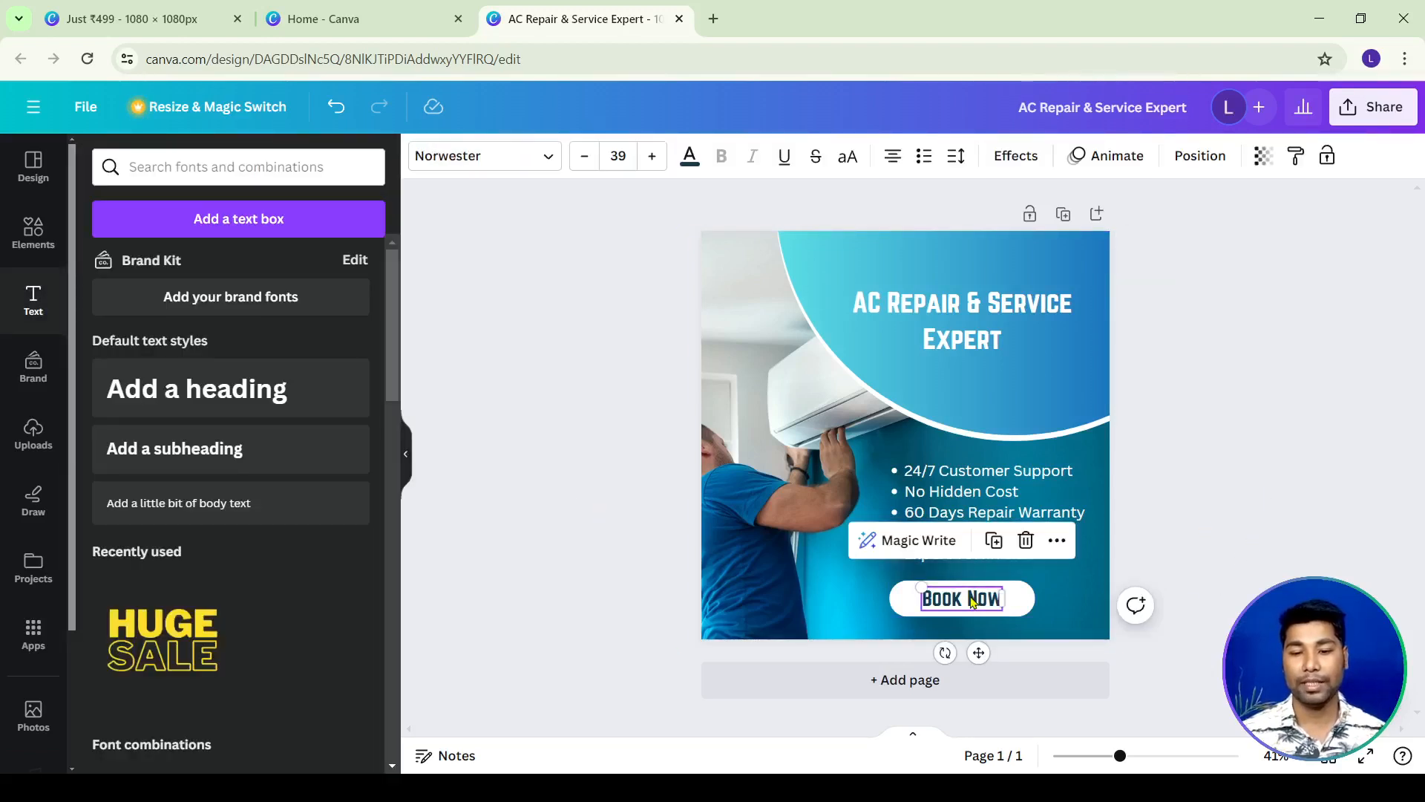
{"action": "left_click", "coordinate": [1283, 447]}
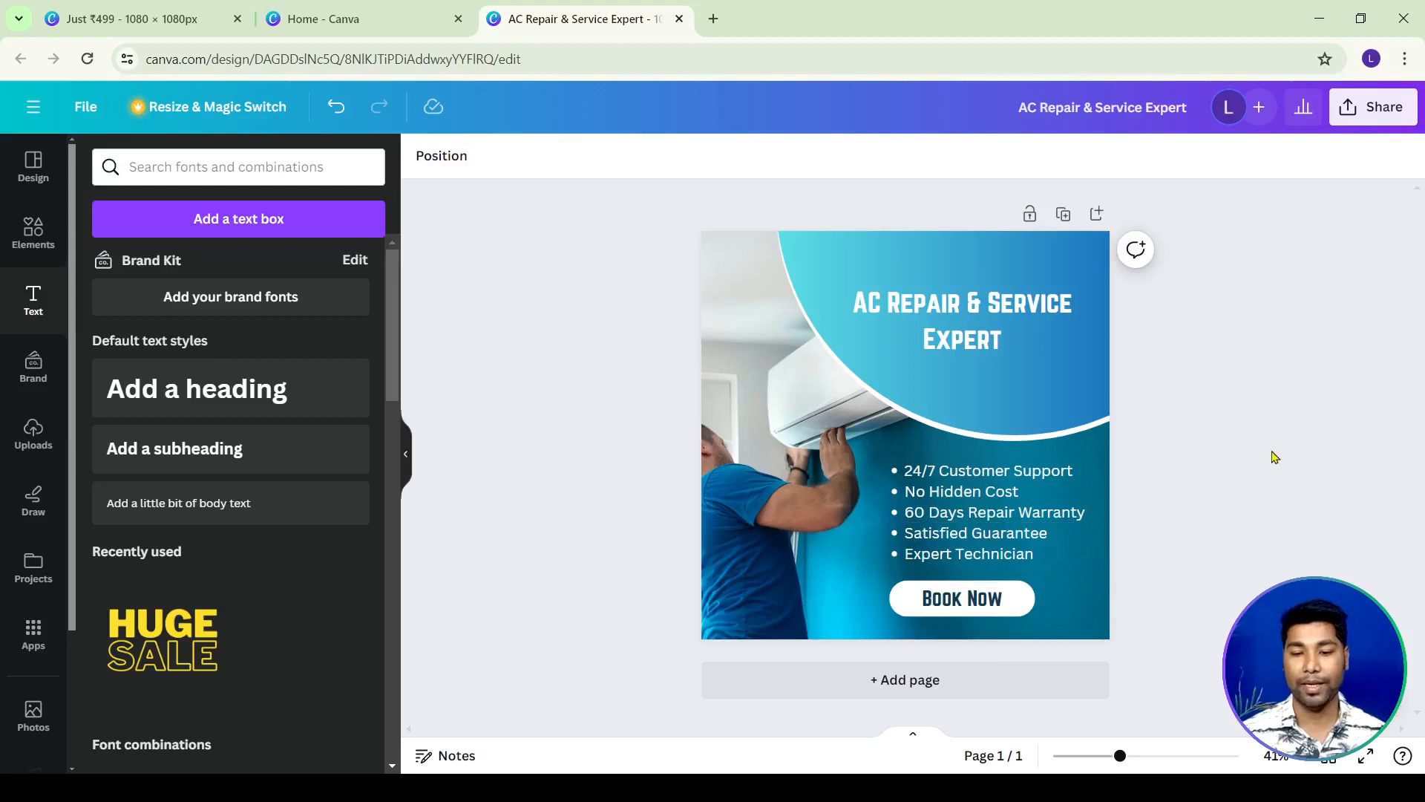
{"action": "left_click", "coordinate": [965, 598]}
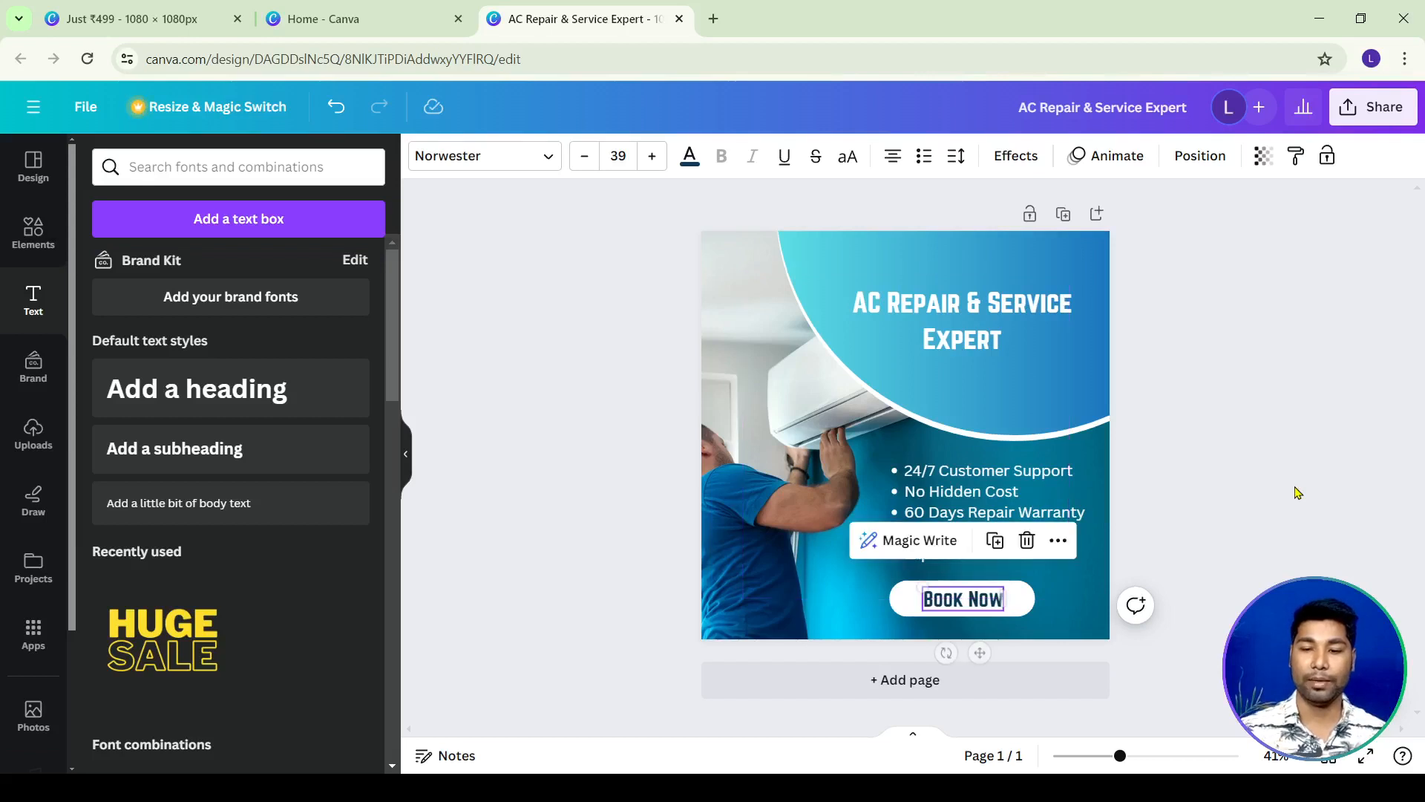
Try moving the heading, gradient circle and white outline circle to new positions in the upper part of the post.
{"action": "left_click", "coordinate": [1292, 492]}
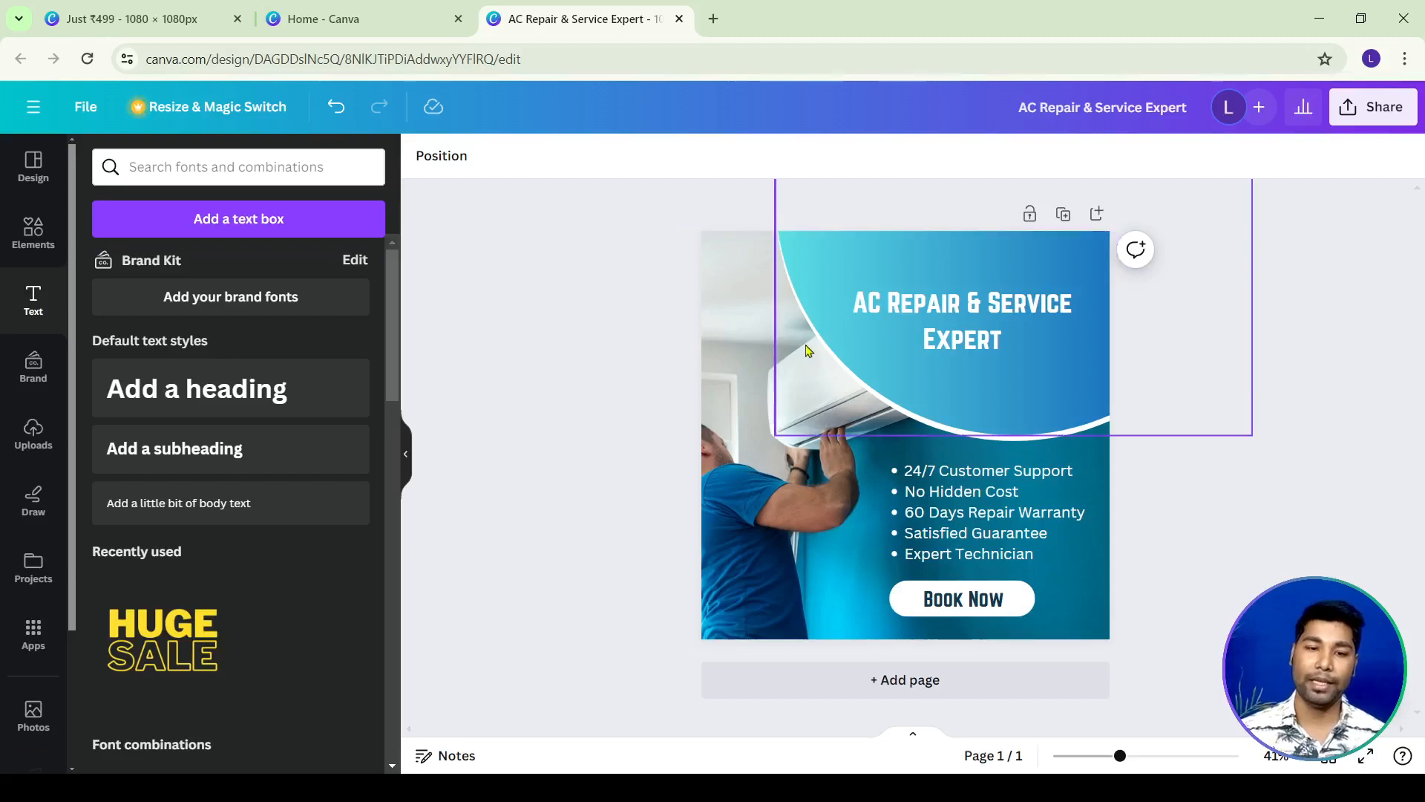
{"action": "left_click_drag", "start_coordinate": [770, 271], "coordinate": [933, 369]}
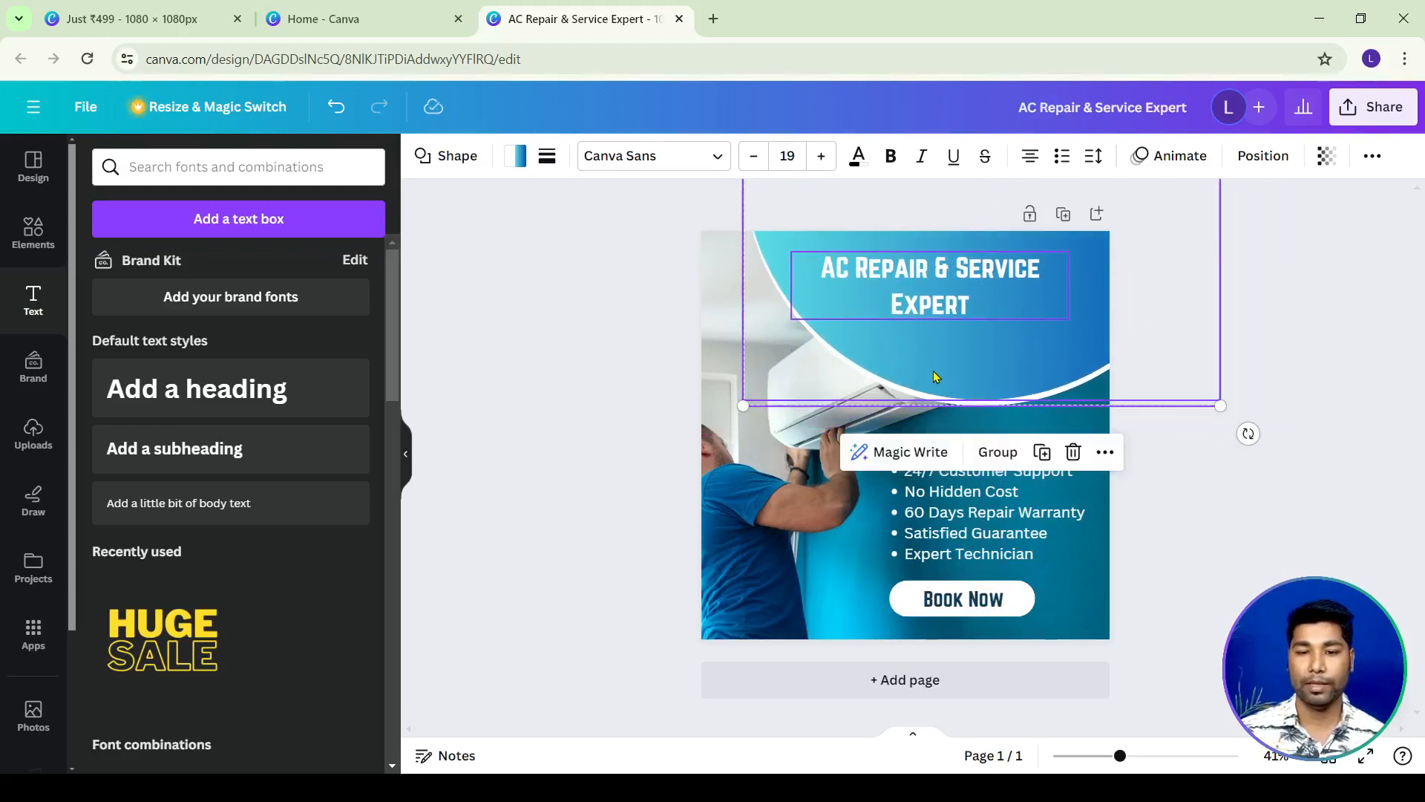
{"action": "left_click", "coordinate": [1273, 383]}
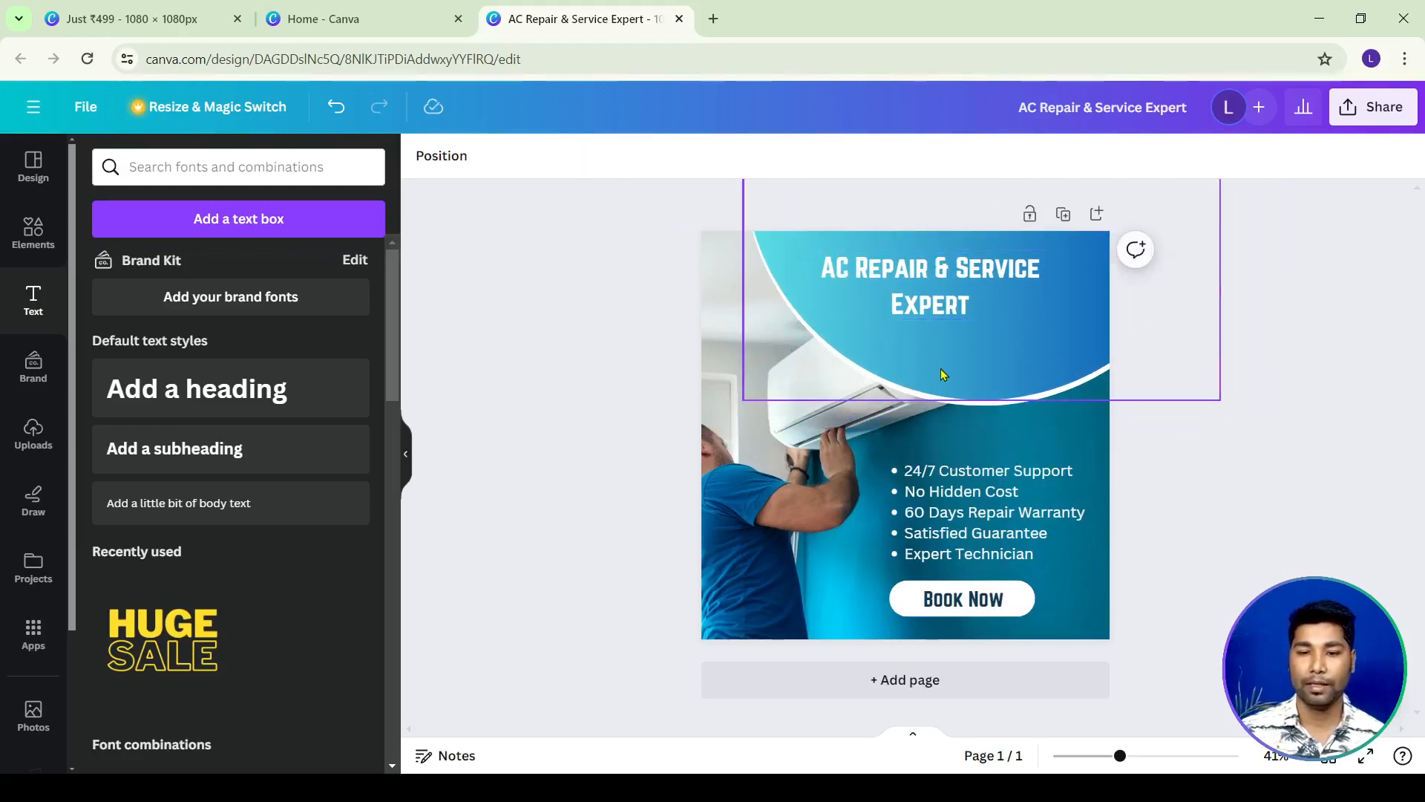
{"action": "left_click_drag", "start_coordinate": [708, 287], "coordinate": [795, 236]}
{"action": "left_click_drag", "start_coordinate": [972, 408], "coordinate": [974, 432]}
{"action": "left_click_drag", "start_coordinate": [998, 381], "coordinate": [972, 364]}
{"action": "left_click_drag", "start_coordinate": [972, 417], "coordinate": [972, 405]}
{"action": "left_click_drag", "start_coordinate": [995, 347], "coordinate": [977, 409]}
{"action": "left_click_drag", "start_coordinate": [1004, 346], "coordinate": [1038, 350]}
{"action": "left_click_drag", "start_coordinate": [939, 281], "coordinate": [972, 325]}
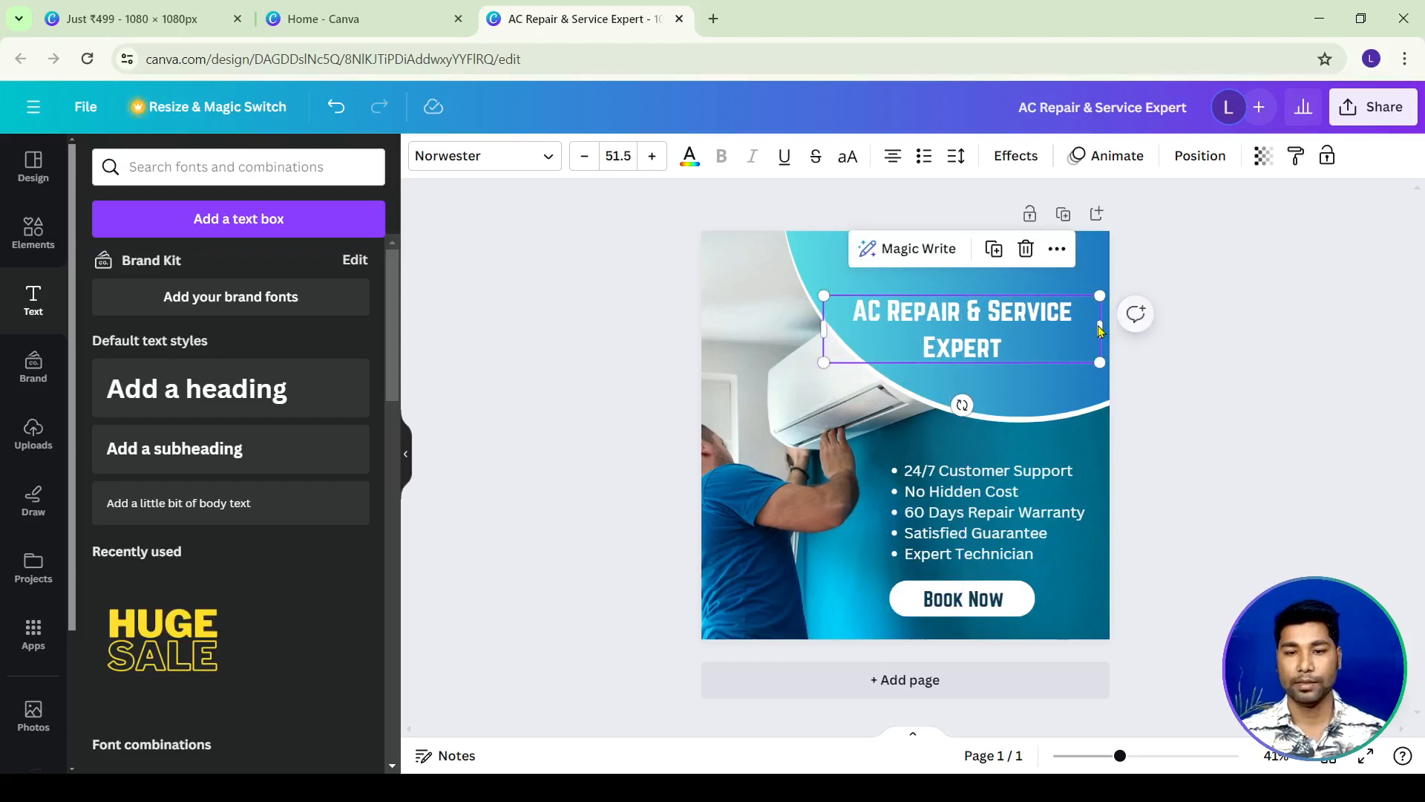
Try narrowing the heading's text box, and undo the recent changes to the heading and circles.
{"action": "left_click_drag", "start_coordinate": [1101, 323], "coordinate": [1020, 331]}
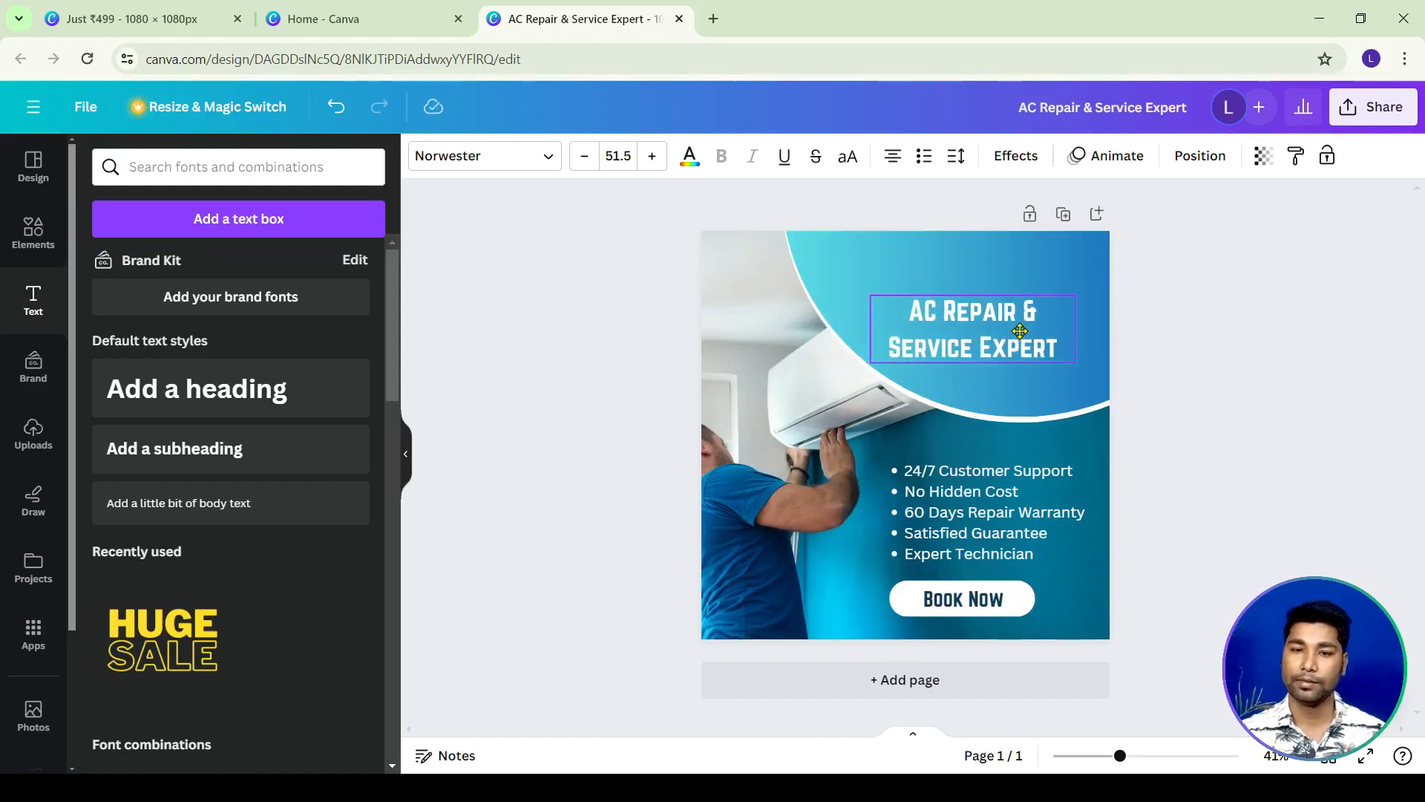
{"action": "left_click_drag", "start_coordinate": [1078, 326], "coordinate": [1110, 327]}
{"action": "key", "text": "ctrl+z"}
{"action": "key", "text": "ctrl+z"}
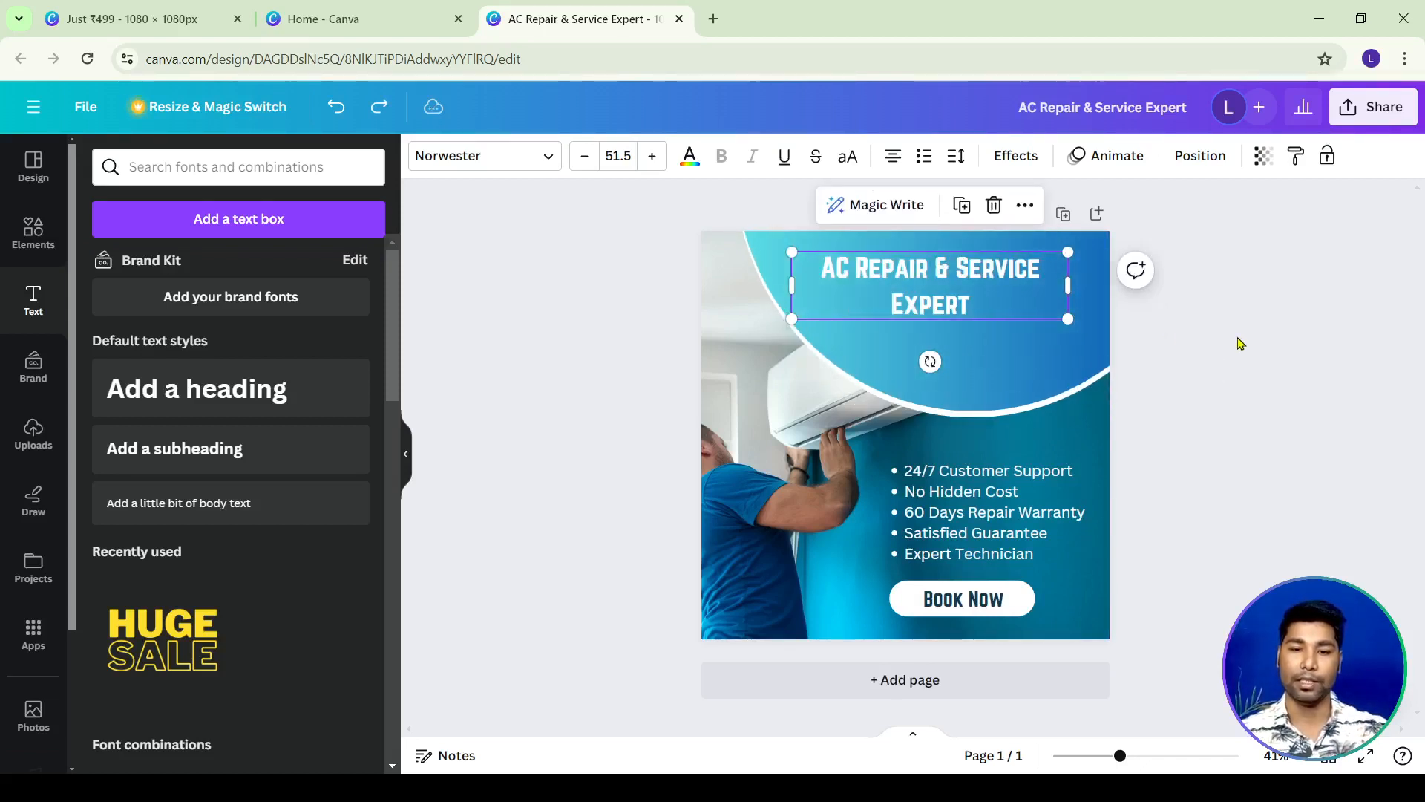
{"action": "key", "text": "ctrl+y"}
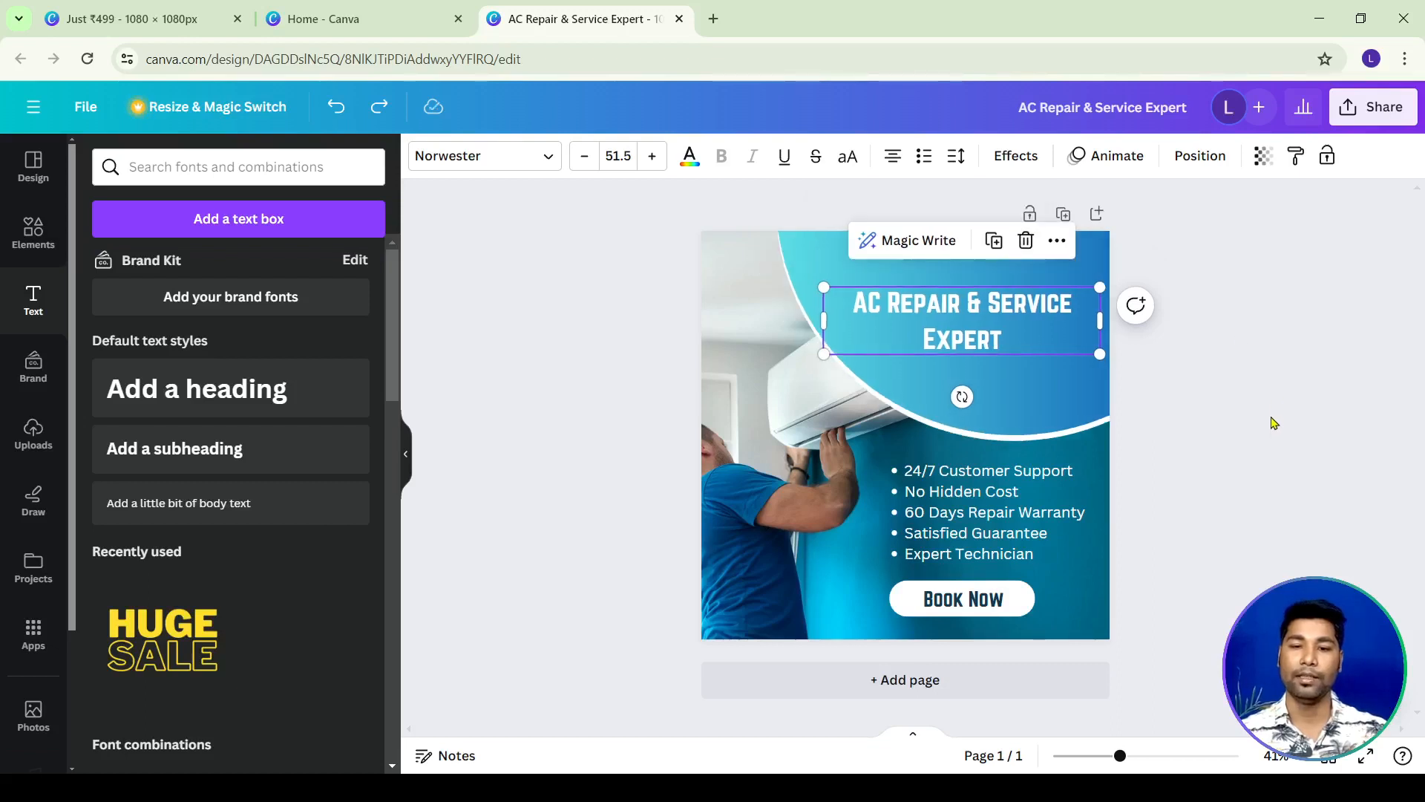
{"action": "left_click", "coordinate": [1276, 409]}
Lower the heading slightly, and raise and scale down the feature list together with the "Book Now" button.
{"action": "left_click", "coordinate": [957, 330]}
{"action": "left_click_drag", "start_coordinate": [958, 330], "coordinate": [959, 340]}
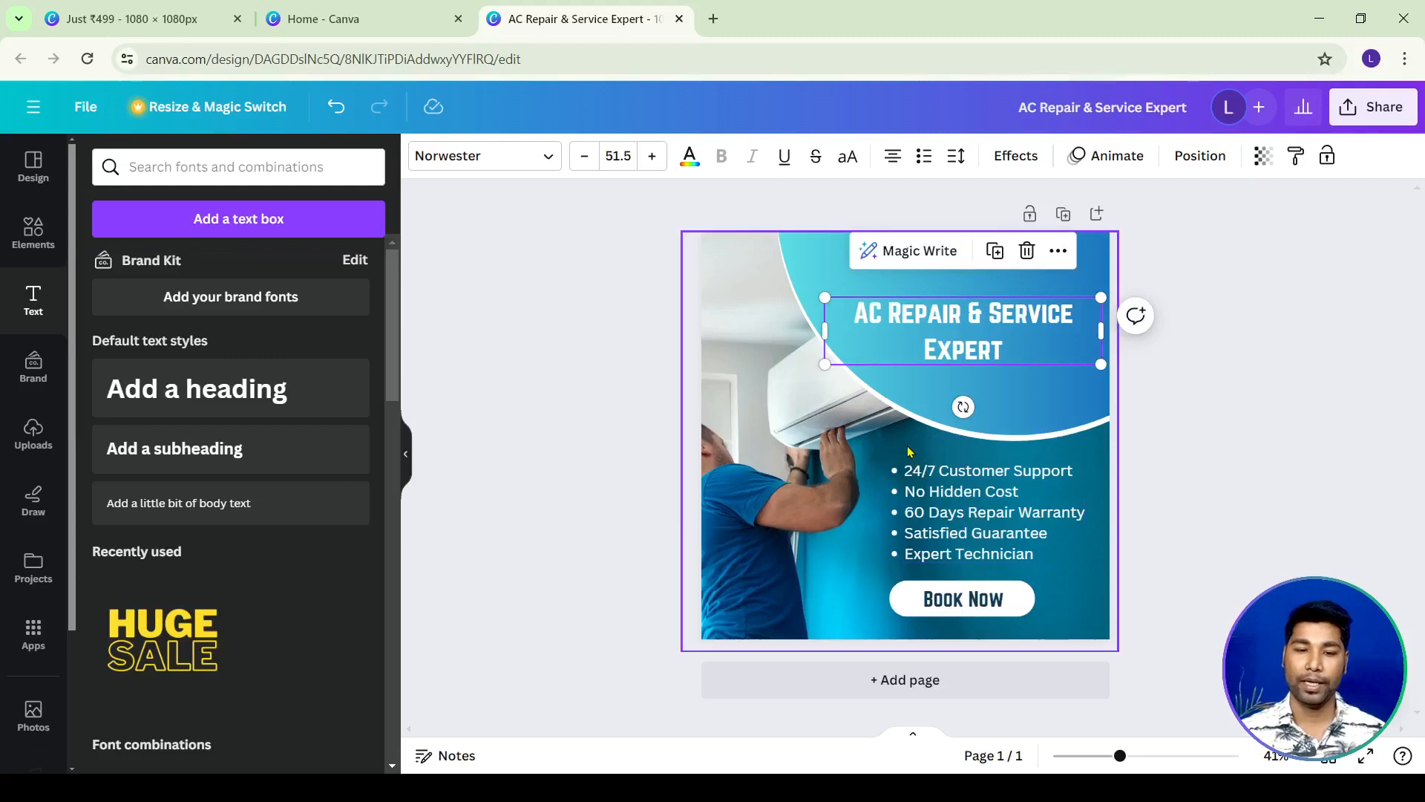
{"action": "left_click", "coordinate": [974, 560]}
{"action": "left_click_drag", "start_coordinate": [974, 560], "coordinate": [977, 545]}
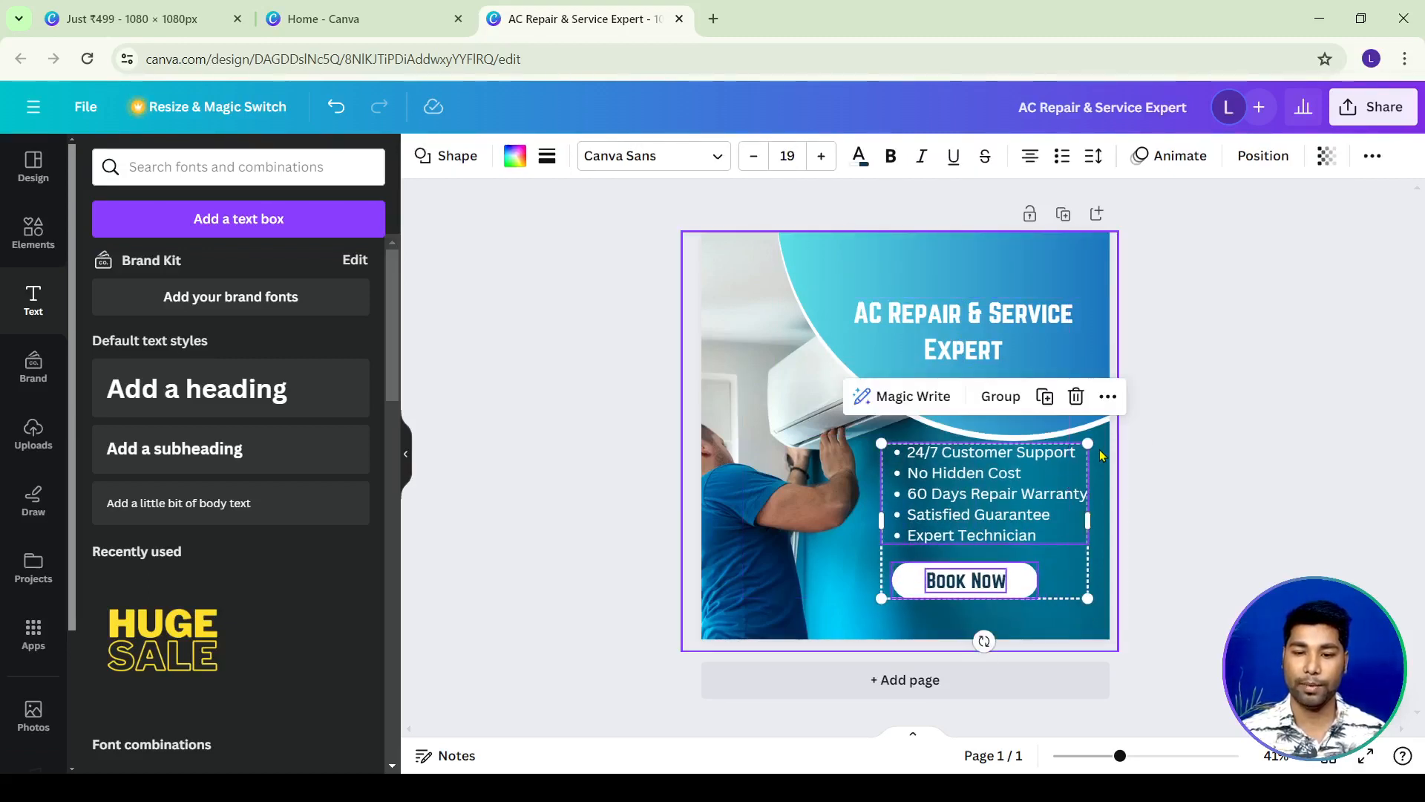
{"action": "left_click_drag", "start_coordinate": [1088, 444], "coordinate": [1071, 476]}
{"action": "left_click_drag", "start_coordinate": [957, 546], "coordinate": [959, 531]}
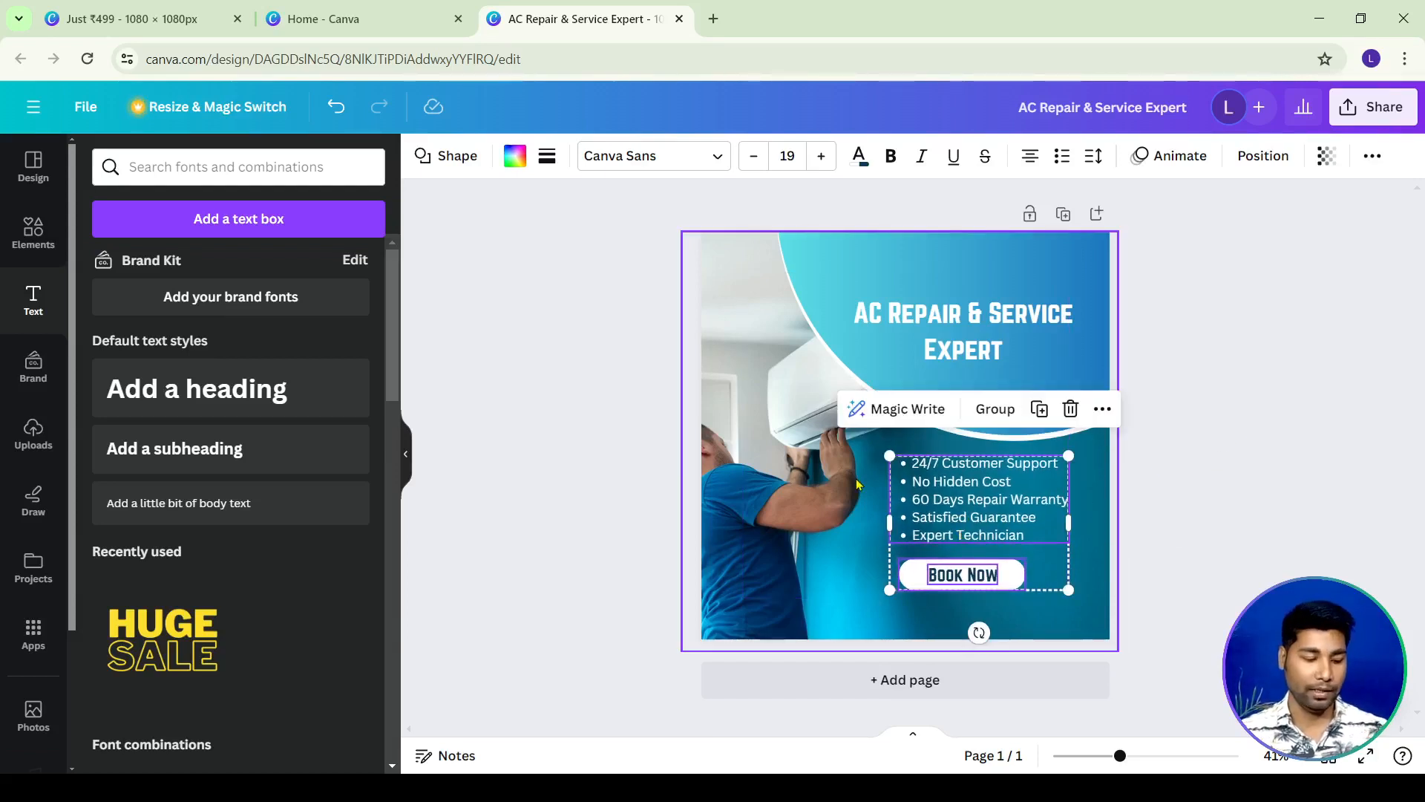
Show the rulers, place a vertical guide at about 425 px and shift the heading's left edge to it.
{"action": "key", "text": "shift+r"}
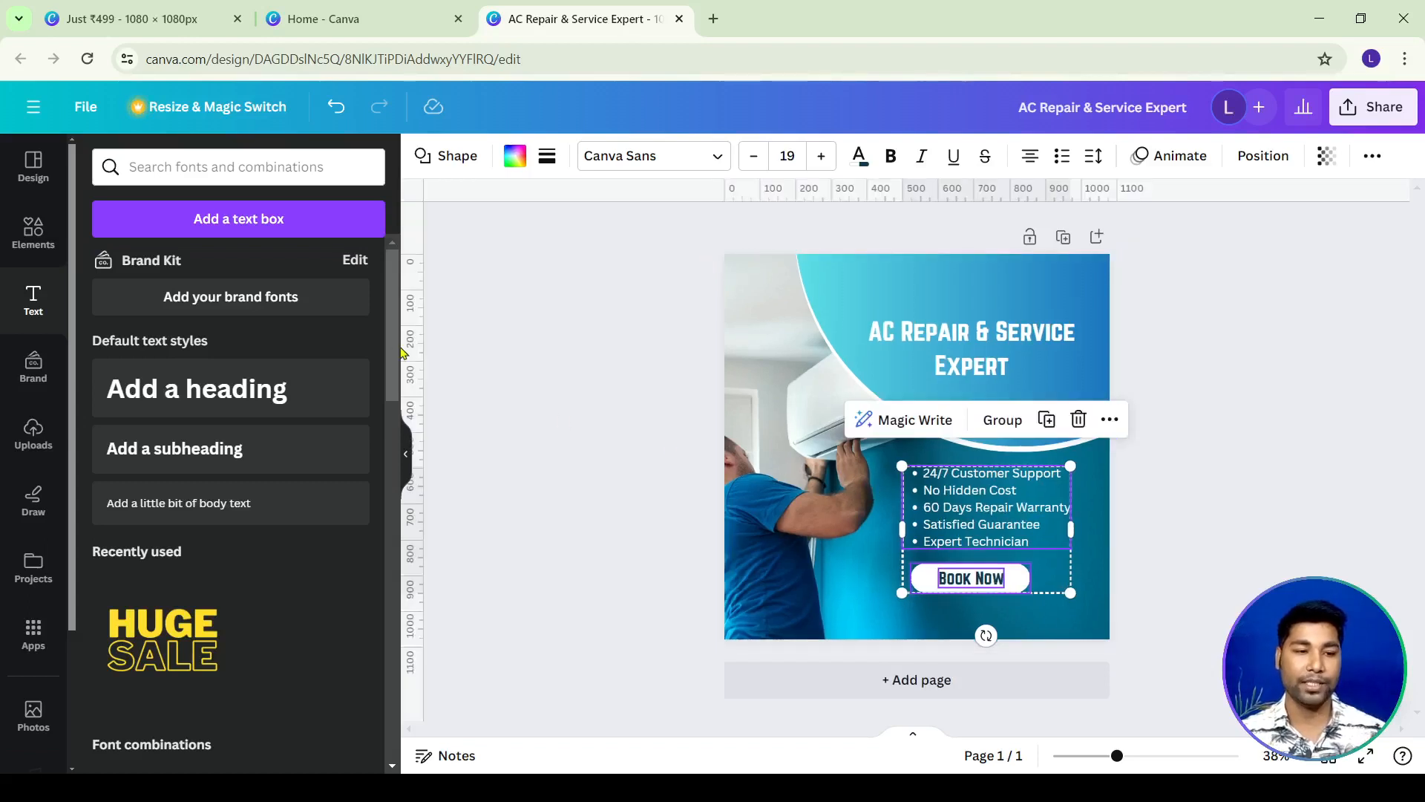
{"action": "left_click_drag", "start_coordinate": [423, 335], "coordinate": [870, 280]}
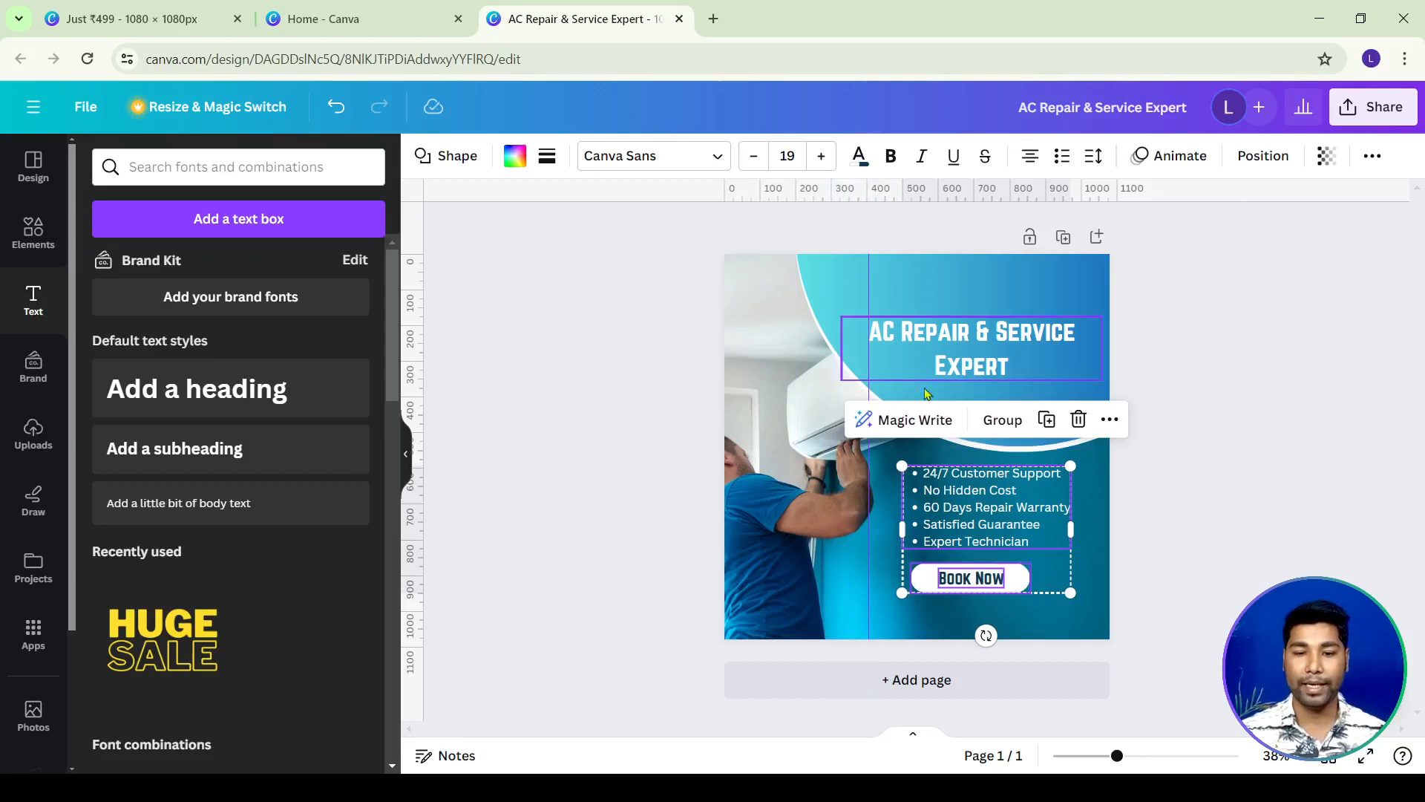
{"action": "left_click_drag", "start_coordinate": [980, 510], "coordinate": [964, 517]}
{"action": "left_click_drag", "start_coordinate": [869, 289], "coordinate": [879, 286]}
{"action": "left_click_drag", "start_coordinate": [939, 343], "coordinate": [947, 343]}
Shift the feature list and the "Book Now" button left toward the vertical guide.
{"action": "left_click", "coordinate": [960, 529]}
{"action": "left_click_drag", "start_coordinate": [960, 529], "coordinate": [948, 529]}
{"action": "left_click", "coordinate": [1212, 475]}
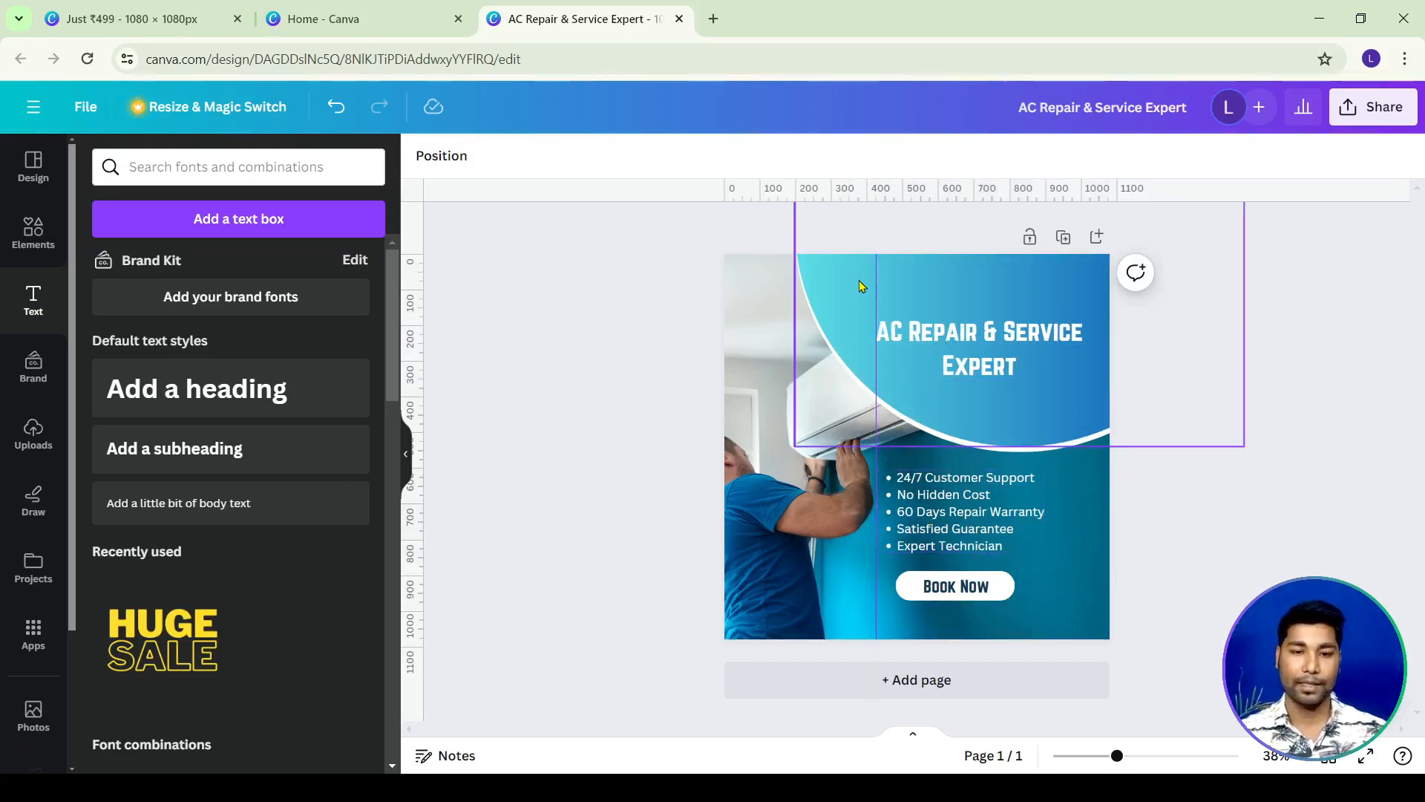
{"action": "left_click_drag", "start_coordinate": [879, 273], "coordinate": [886, 273]}
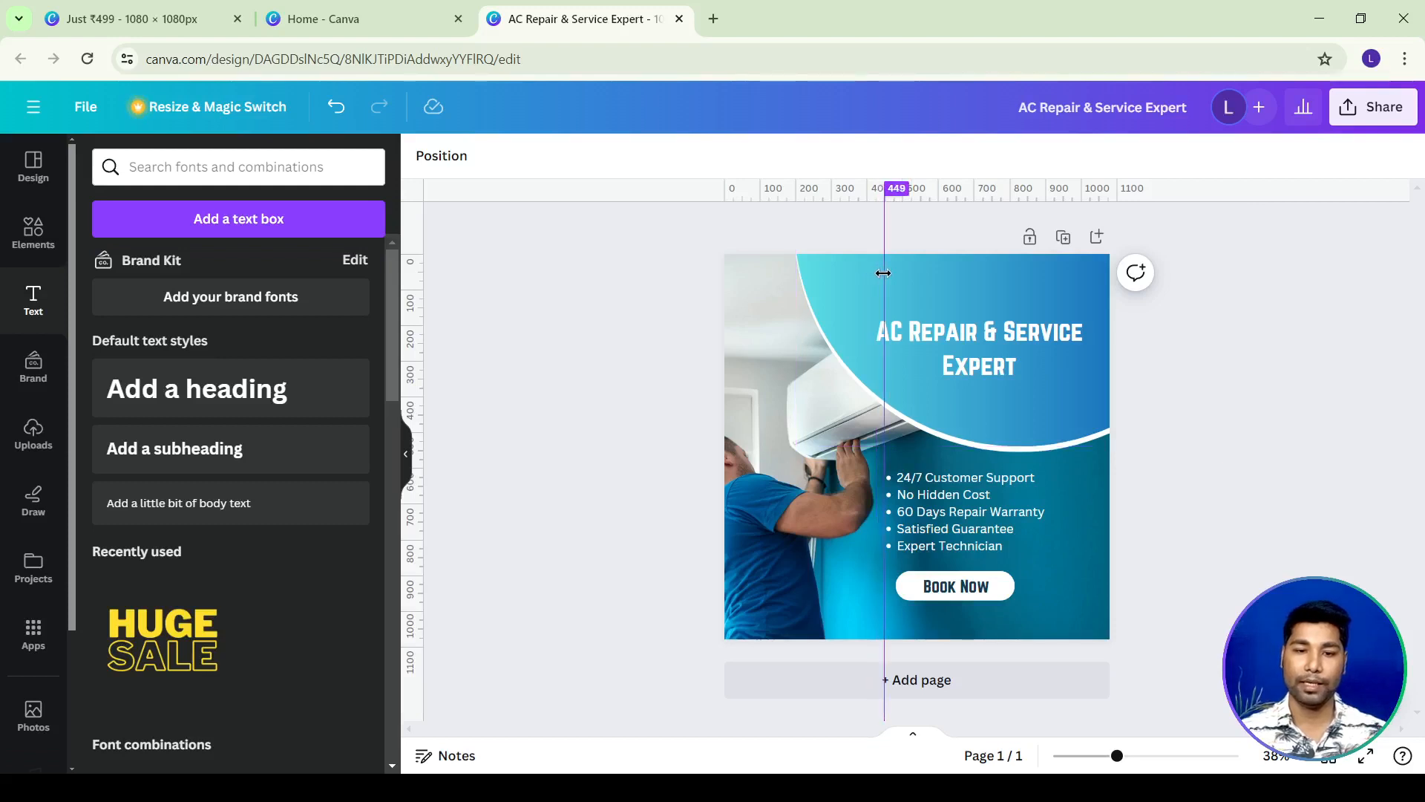
{"action": "left_click", "coordinate": [878, 291]}
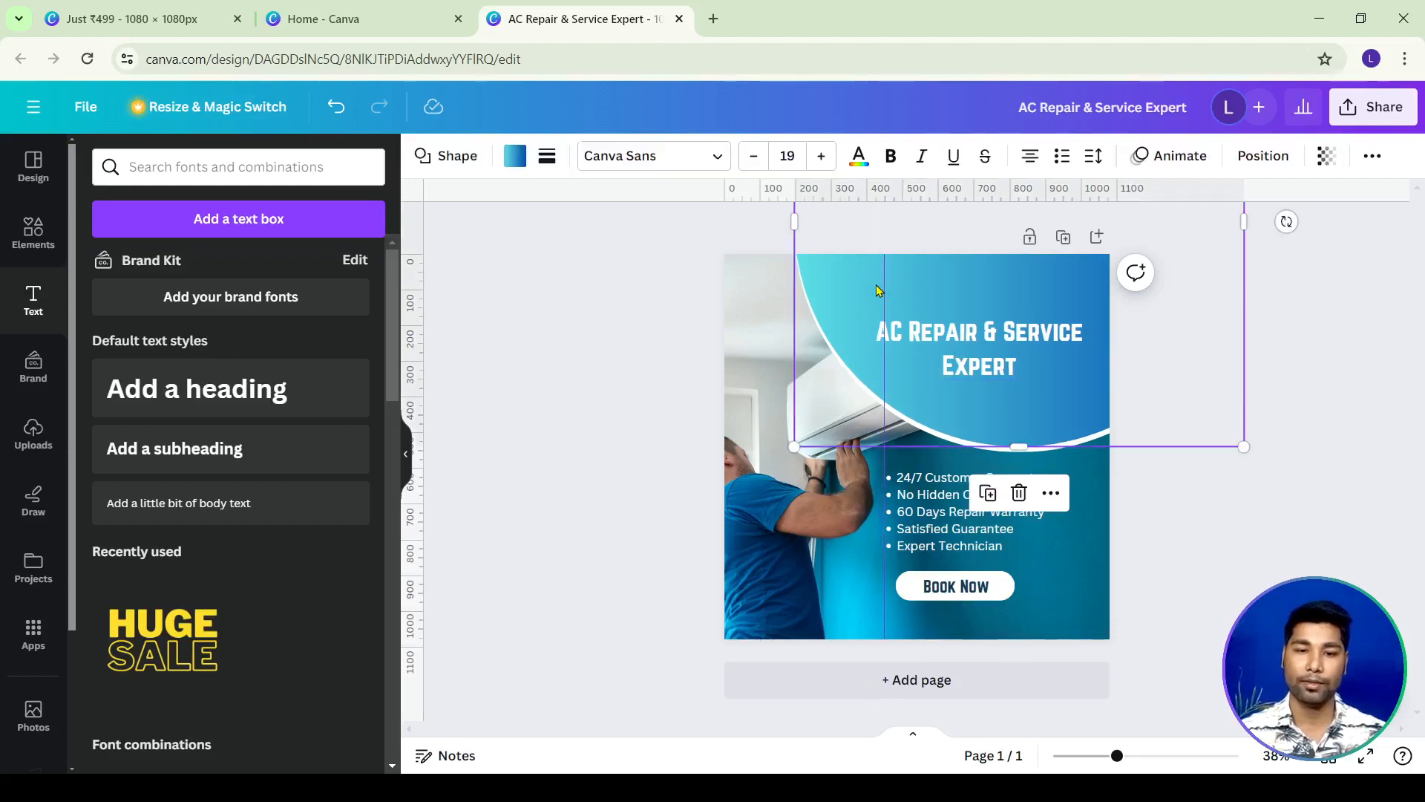
{"action": "left_click_drag", "start_coordinate": [884, 286], "coordinate": [877, 293]}
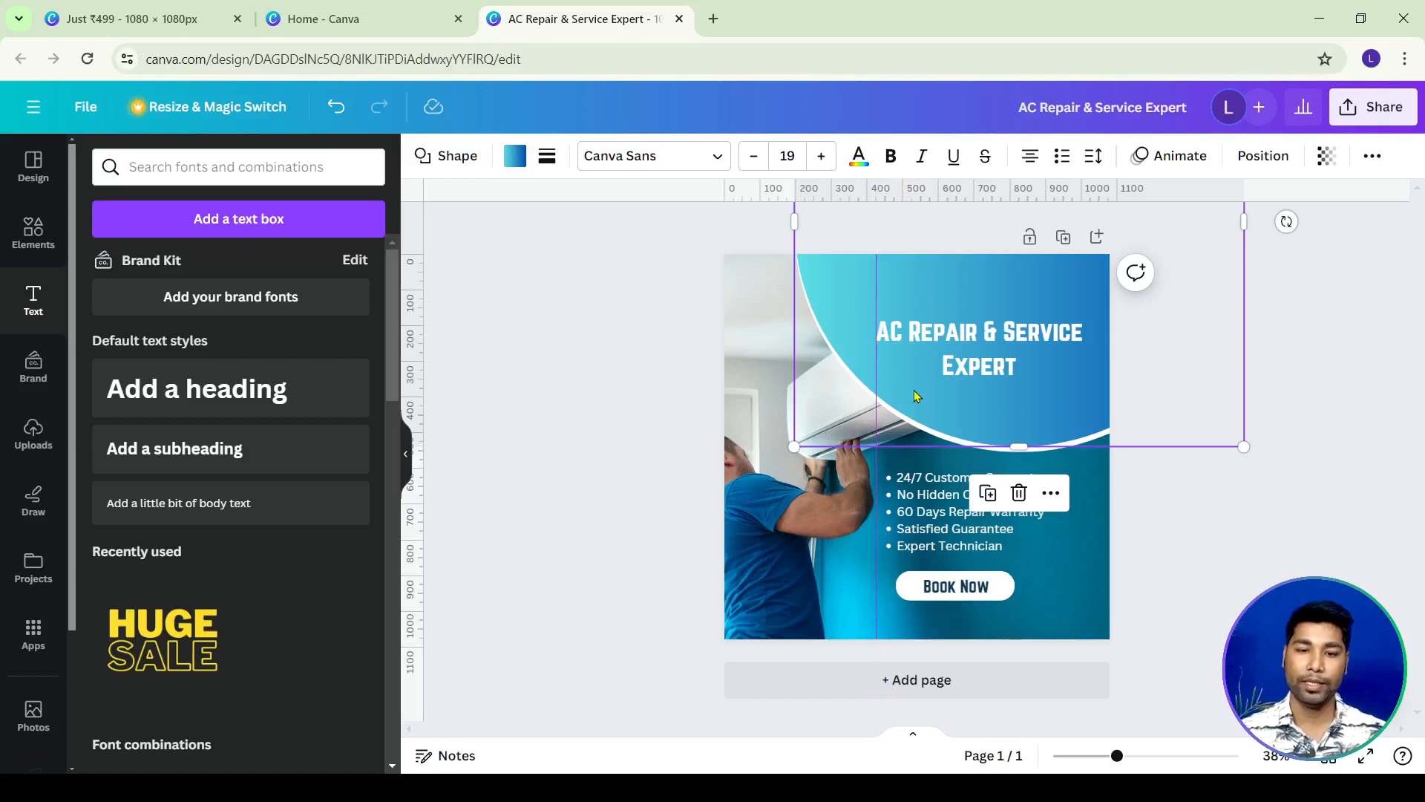
Align the left edges of the feature list and the "Book Now" button with the vertical guide.
{"action": "left_click", "coordinate": [945, 541]}
{"action": "left_click_drag", "start_coordinate": [940, 504], "coordinate": [930, 503]}
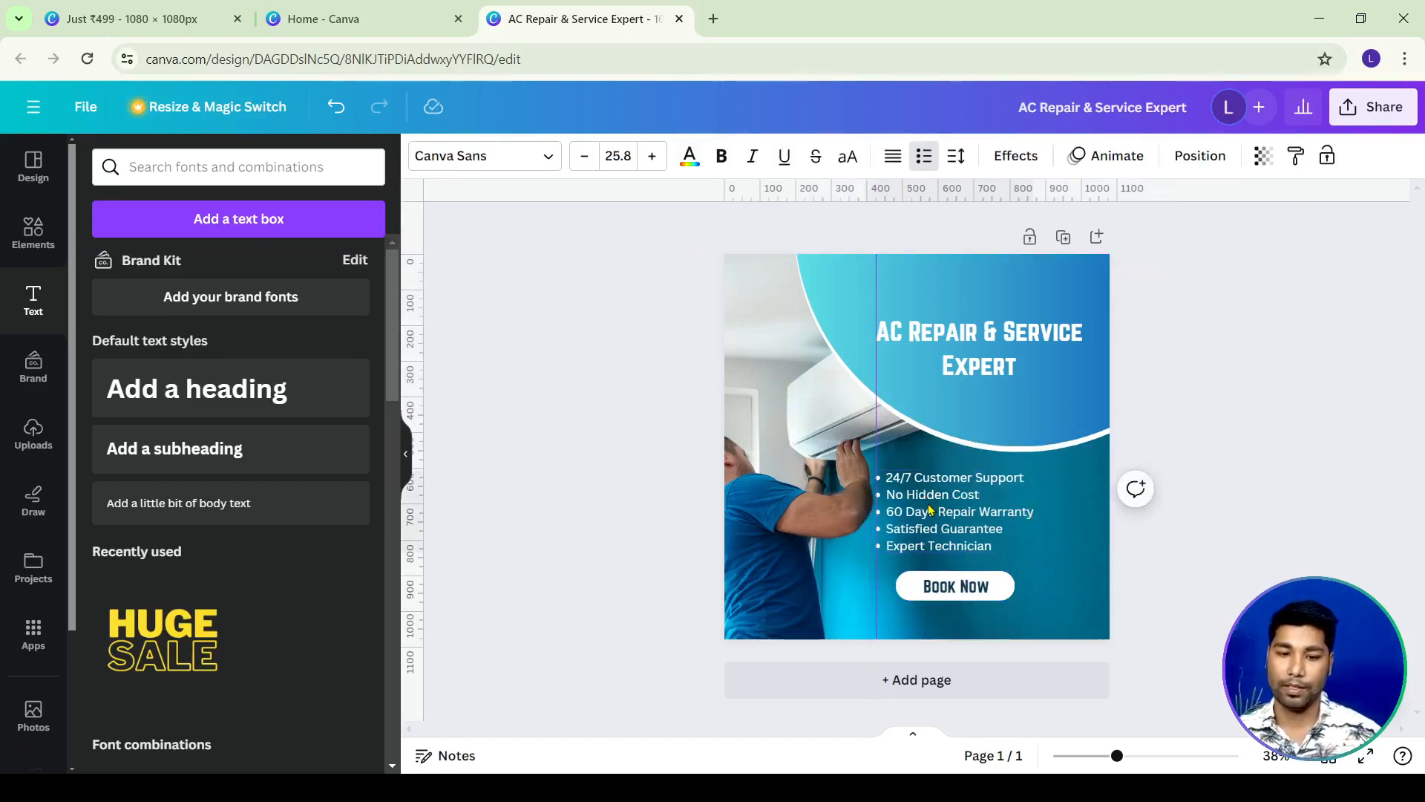
{"action": "left_click", "coordinate": [939, 586]}
{"action": "key", "text": "Left"}
{"action": "key", "text": "Left"}
{"action": "key", "text": "Left"}
{"action": "key", "text": "Left"}
{"action": "key", "text": "Left"}
{"action": "key", "text": "Left"}
{"action": "key", "text": "Left"}
{"action": "key", "text": "Left"}
{"action": "key", "text": "Left"}
{"action": "key", "text": "Left"}
{"action": "key", "text": "Left"}
{"action": "key", "text": "Left"}
{"action": "key", "text": "Left"}
{"action": "key", "text": "Left"}
{"action": "key", "text": "Left"}
{"action": "key", "text": "Left"}
{"action": "key", "text": "Left"}
{"action": "key", "text": "Left"}
{"action": "key", "text": "Left"}
{"action": "key", "text": "Left"}
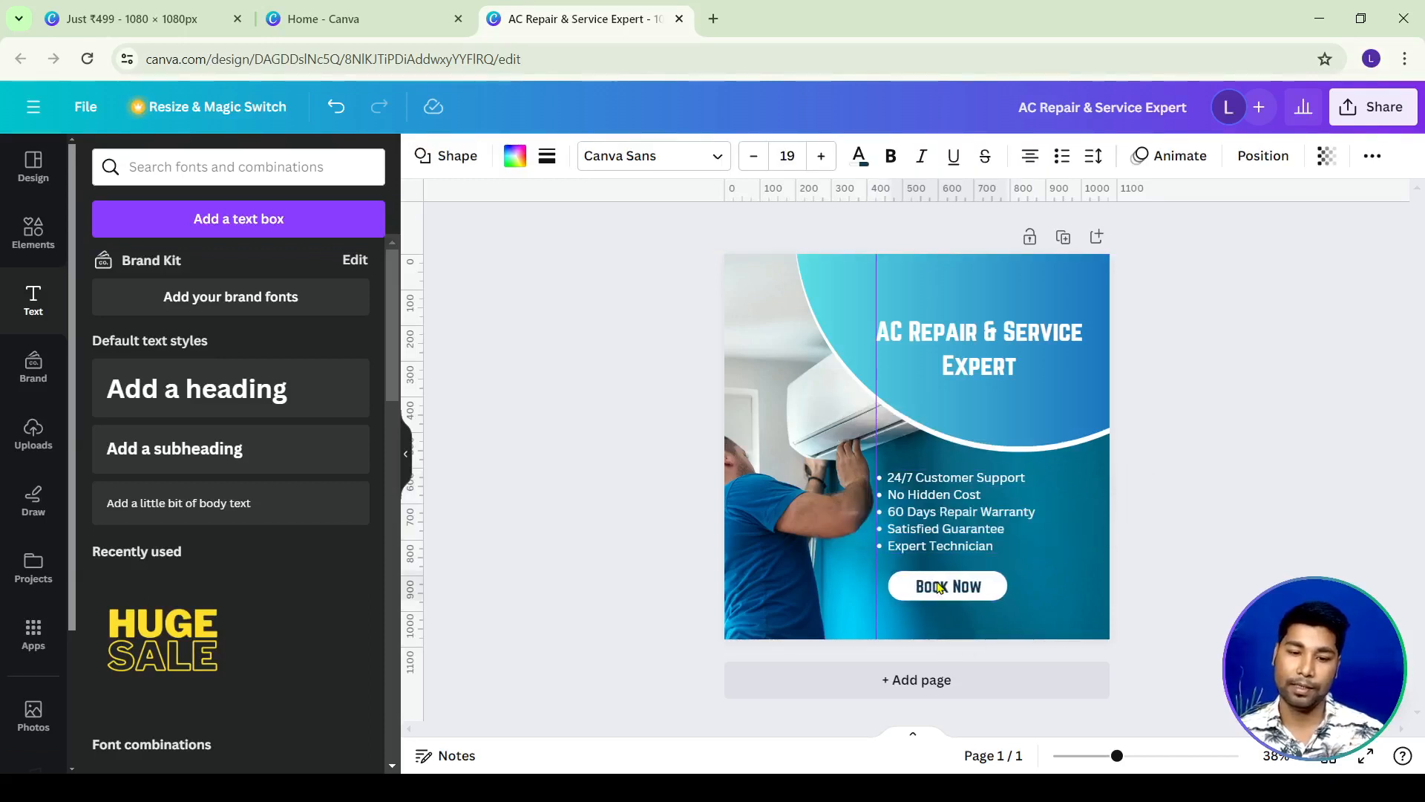
{"action": "key", "text": "Left"}
{"action": "key", "text": "Left"}
{"action": "key", "text": "Left"}
{"action": "key", "text": "Left"}
{"action": "key", "text": "Left"}
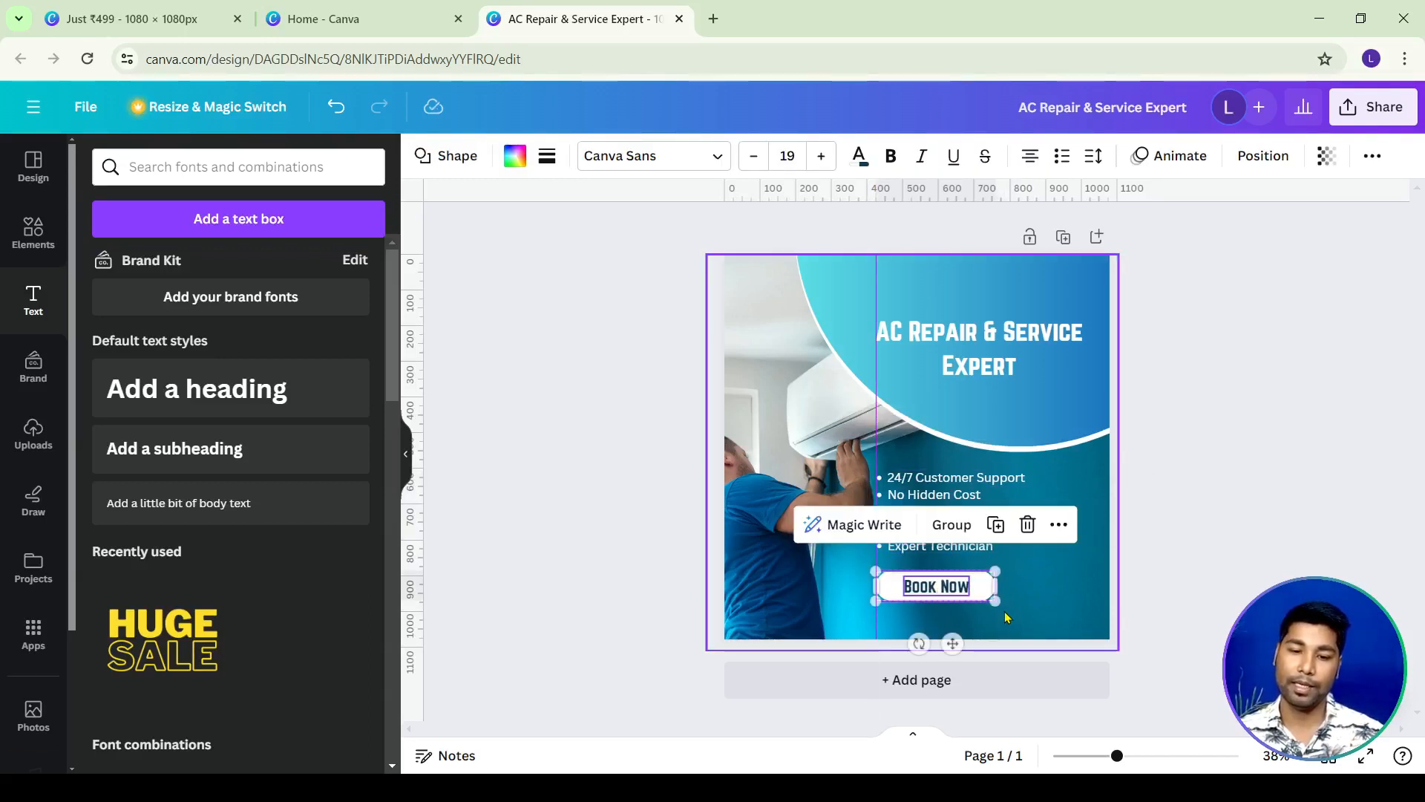
Scale down the "Book Now" button slightly and hide the rulers.
{"action": "left_click_drag", "start_coordinate": [993, 601], "coordinate": [974, 597]}
{"action": "left_click", "coordinate": [1009, 580]}
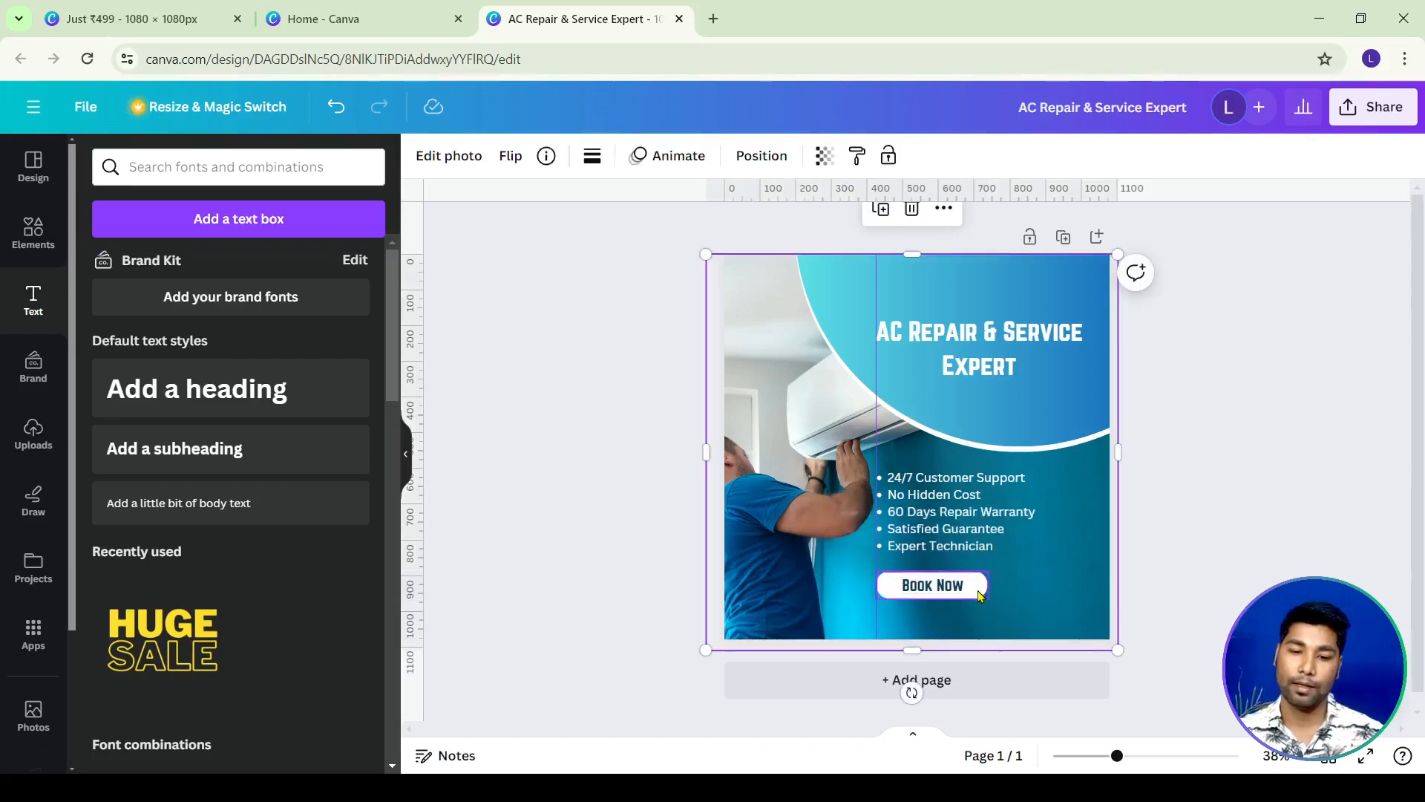
{"action": "left_click", "coordinate": [984, 592]}
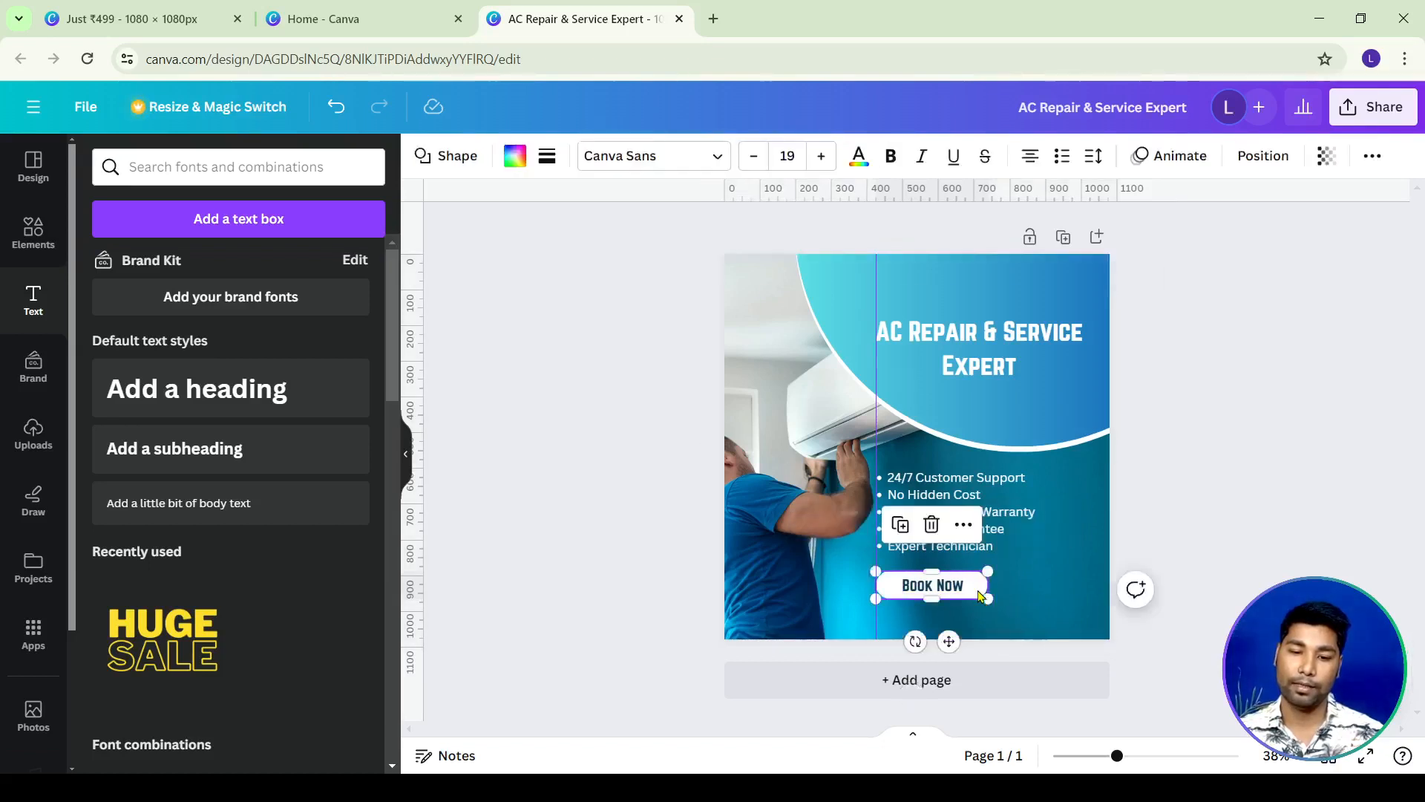
{"action": "left_click", "coordinate": [1287, 393]}
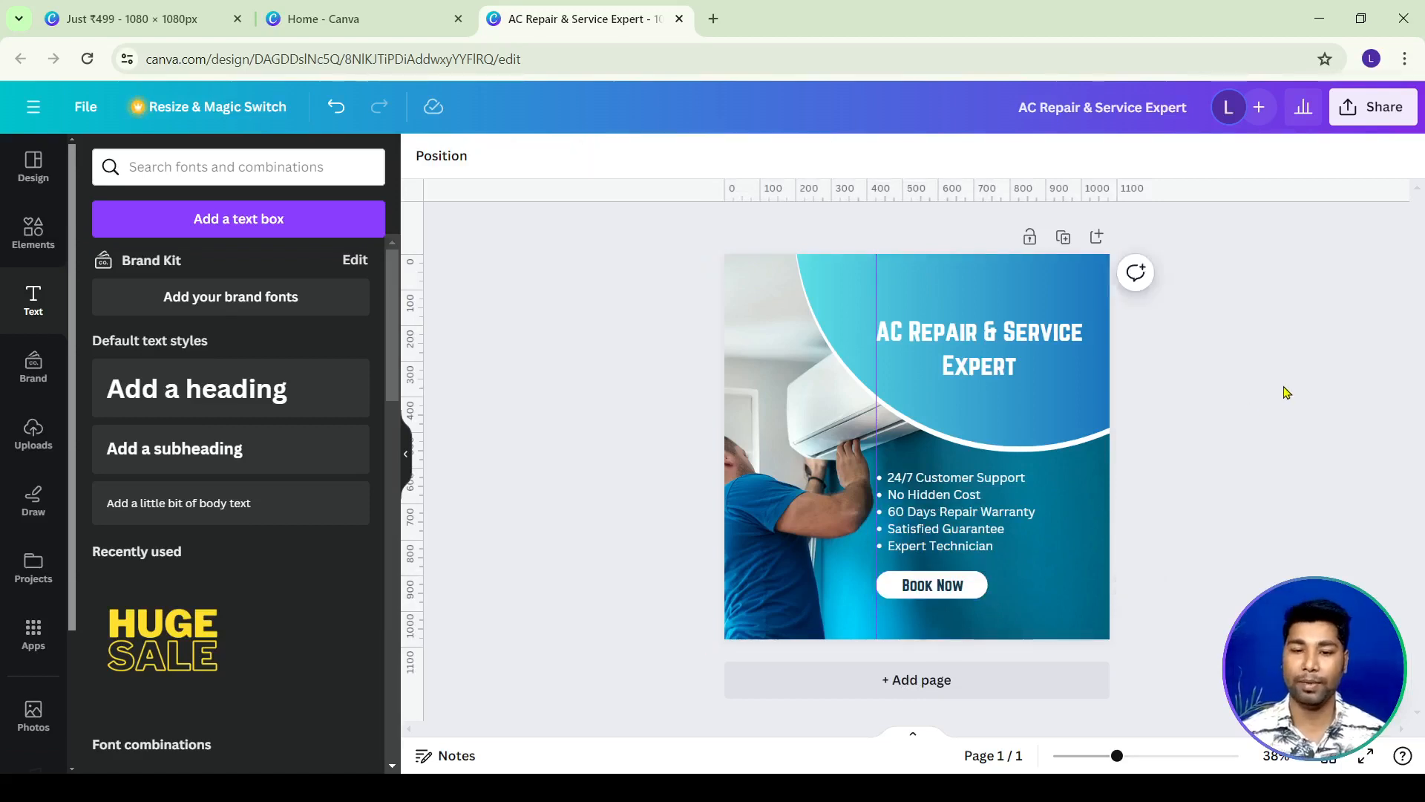
{"action": "key", "text": "shift+r"}
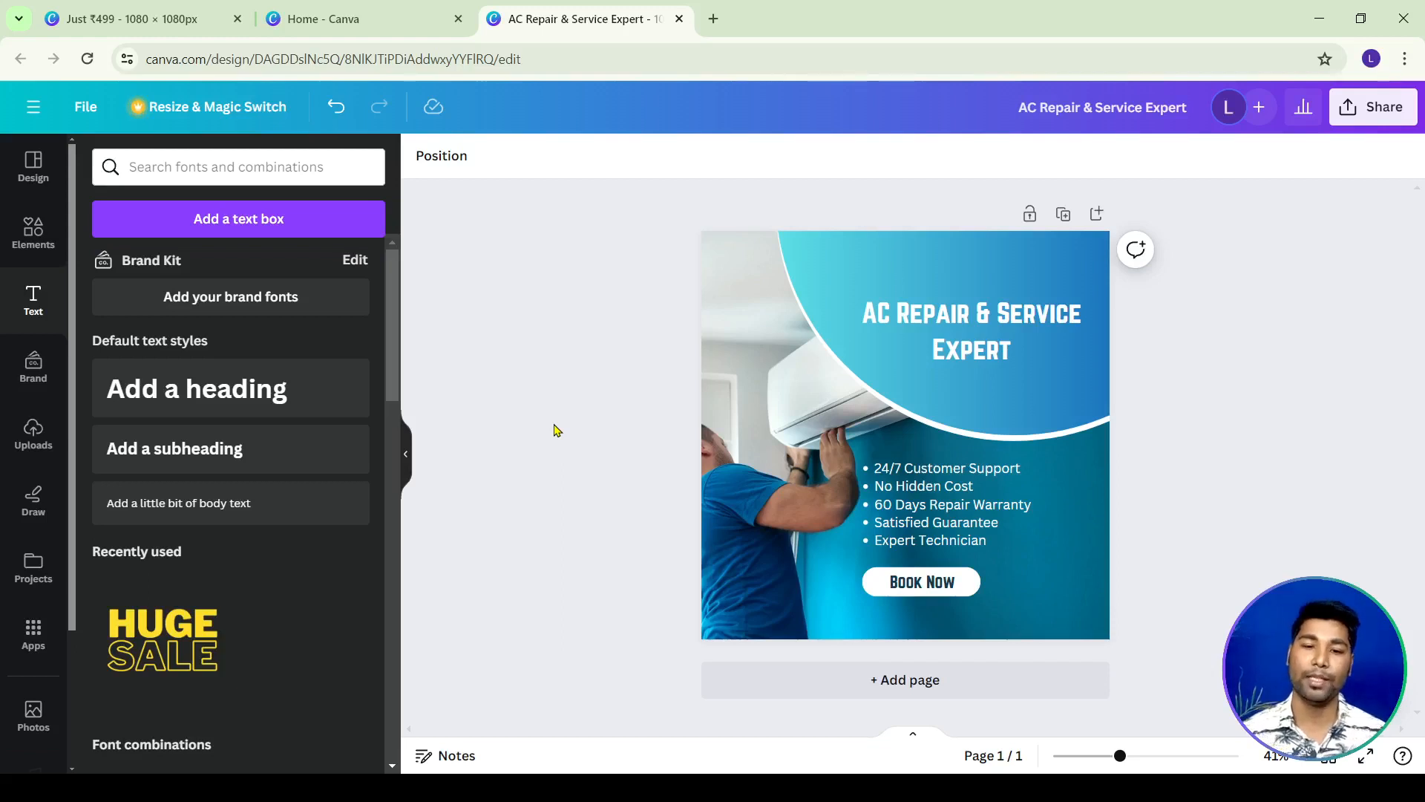
Copy the "Just ₹499" text from the other open design and paste it into the AC Repair & Service Expert post.
{"action": "left_click", "coordinate": [118, 18]}
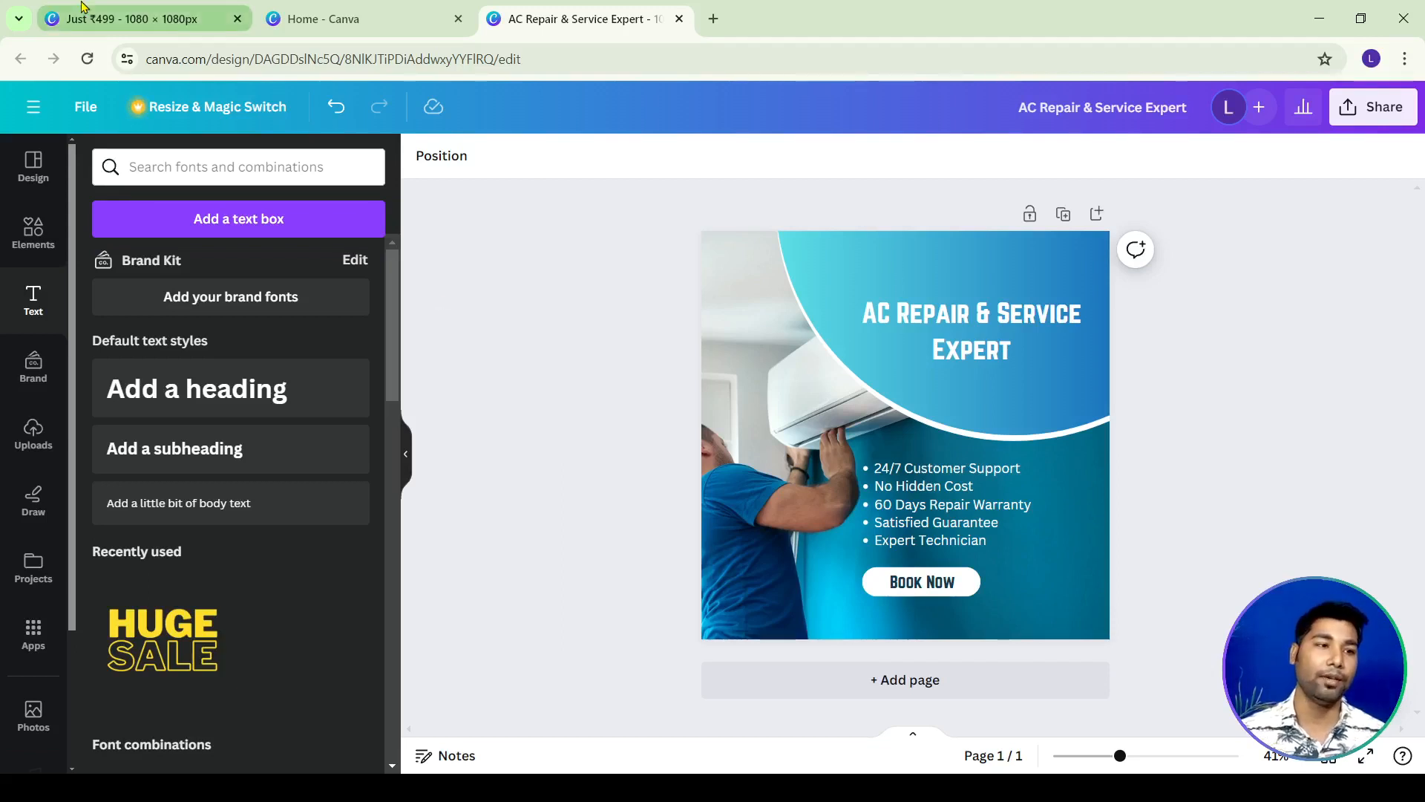
{"action": "double_click", "coordinate": [845, 454]}
{"action": "key", "text": "ctrl+c"}
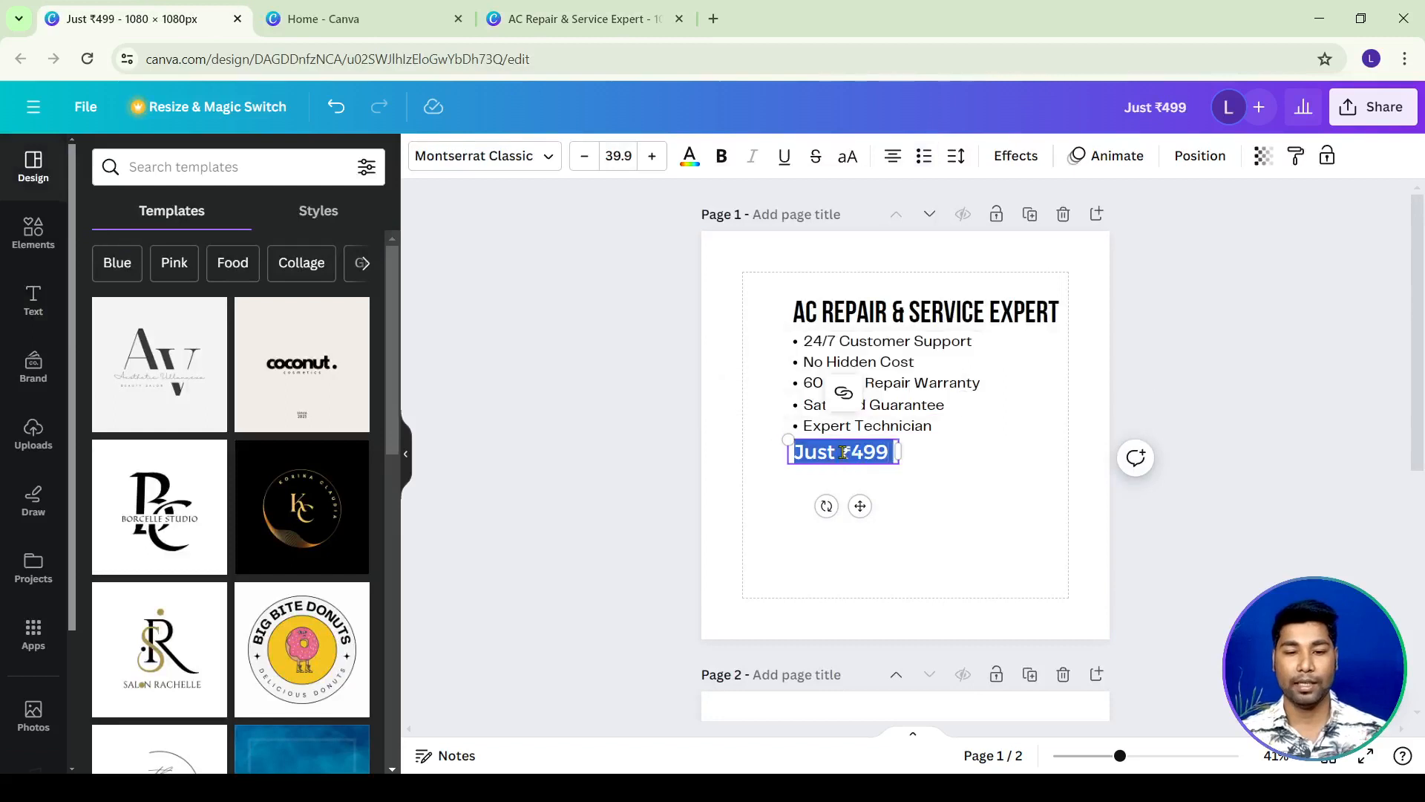
{"action": "left_click", "coordinate": [1220, 335]}
{"action": "left_click", "coordinate": [579, 18]}
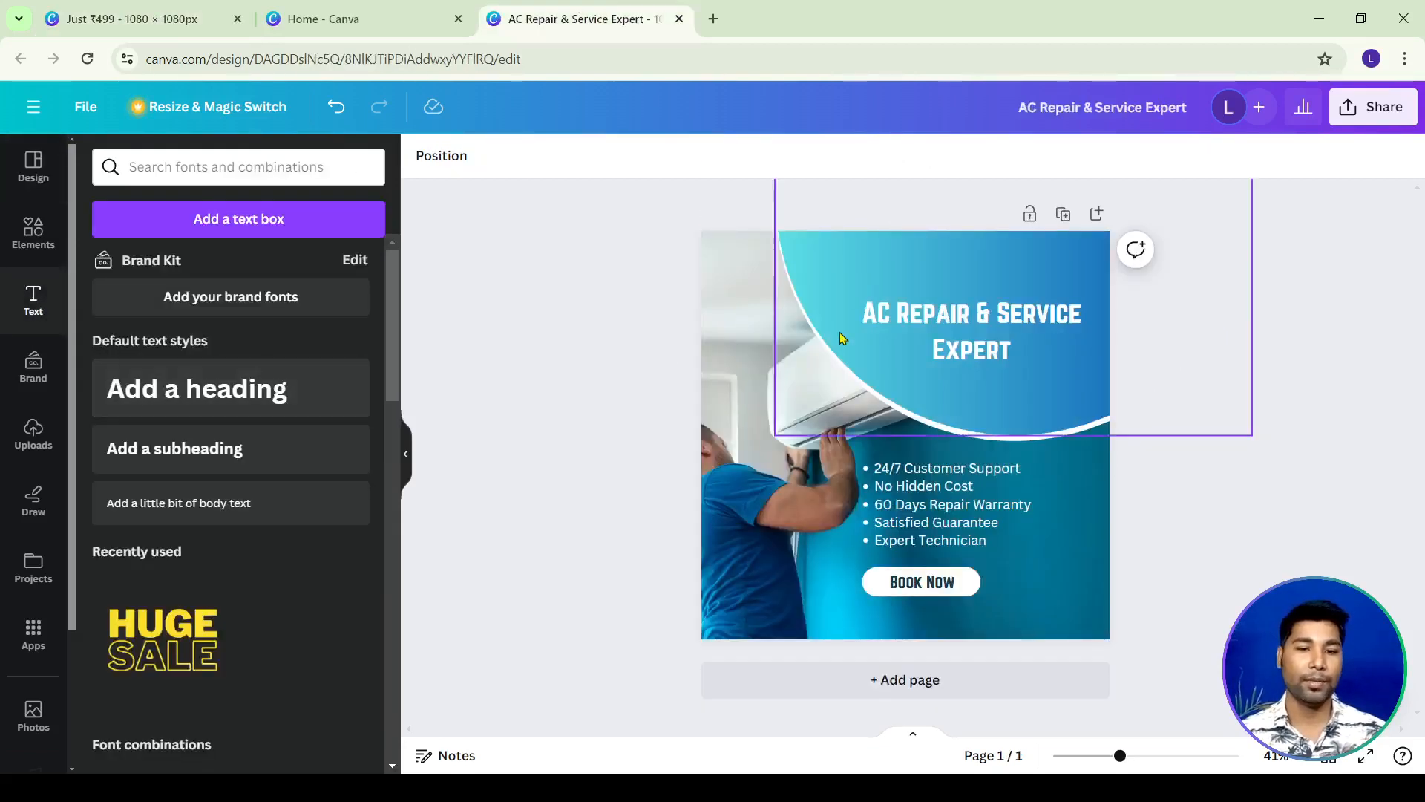
{"action": "left_click", "coordinate": [893, 270]}
{"action": "key", "text": "ctrl+v"}
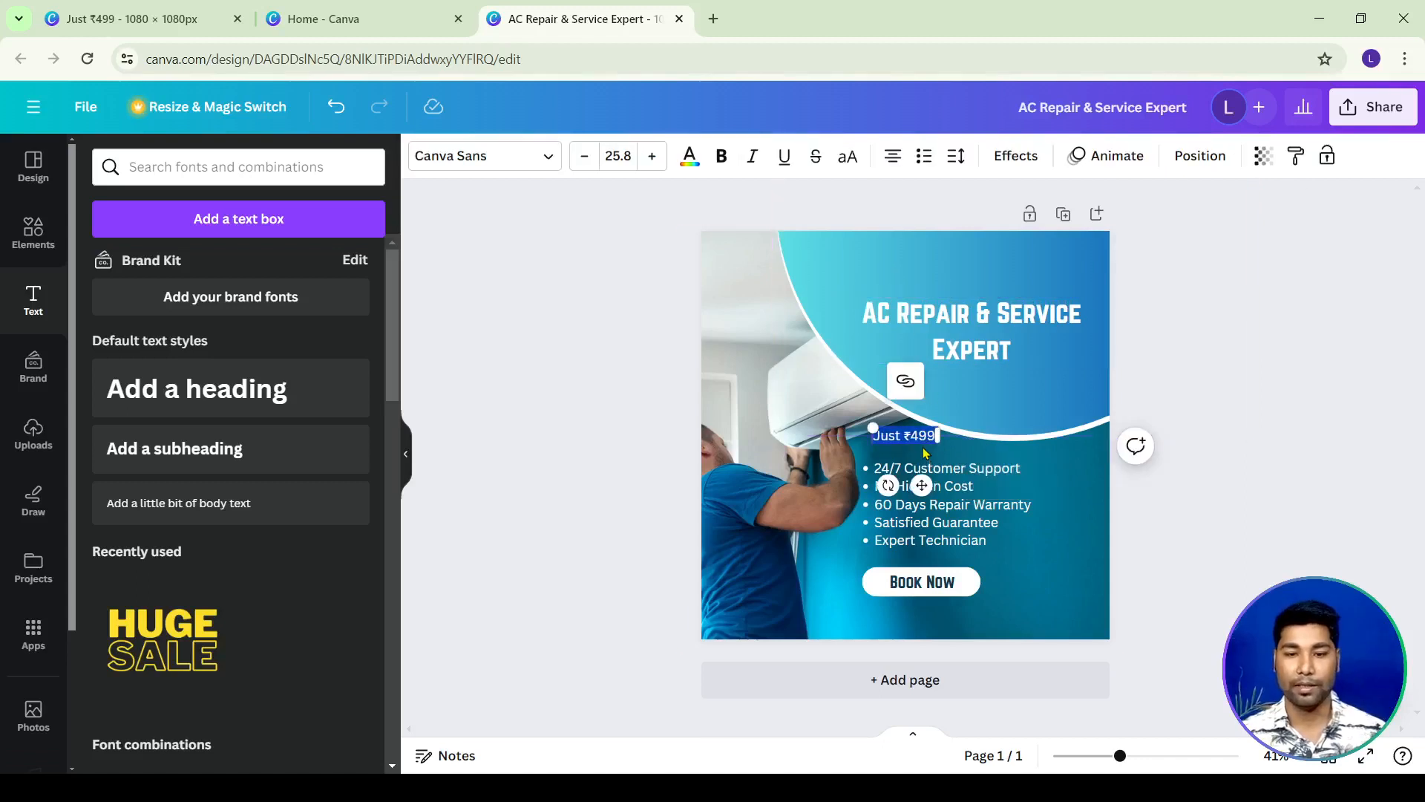
Enlarge the "Just ₹499" text to font size 64.9 and move it above the heading.
{"action": "left_click_drag", "start_coordinate": [873, 429], "coordinate": [821, 420]}
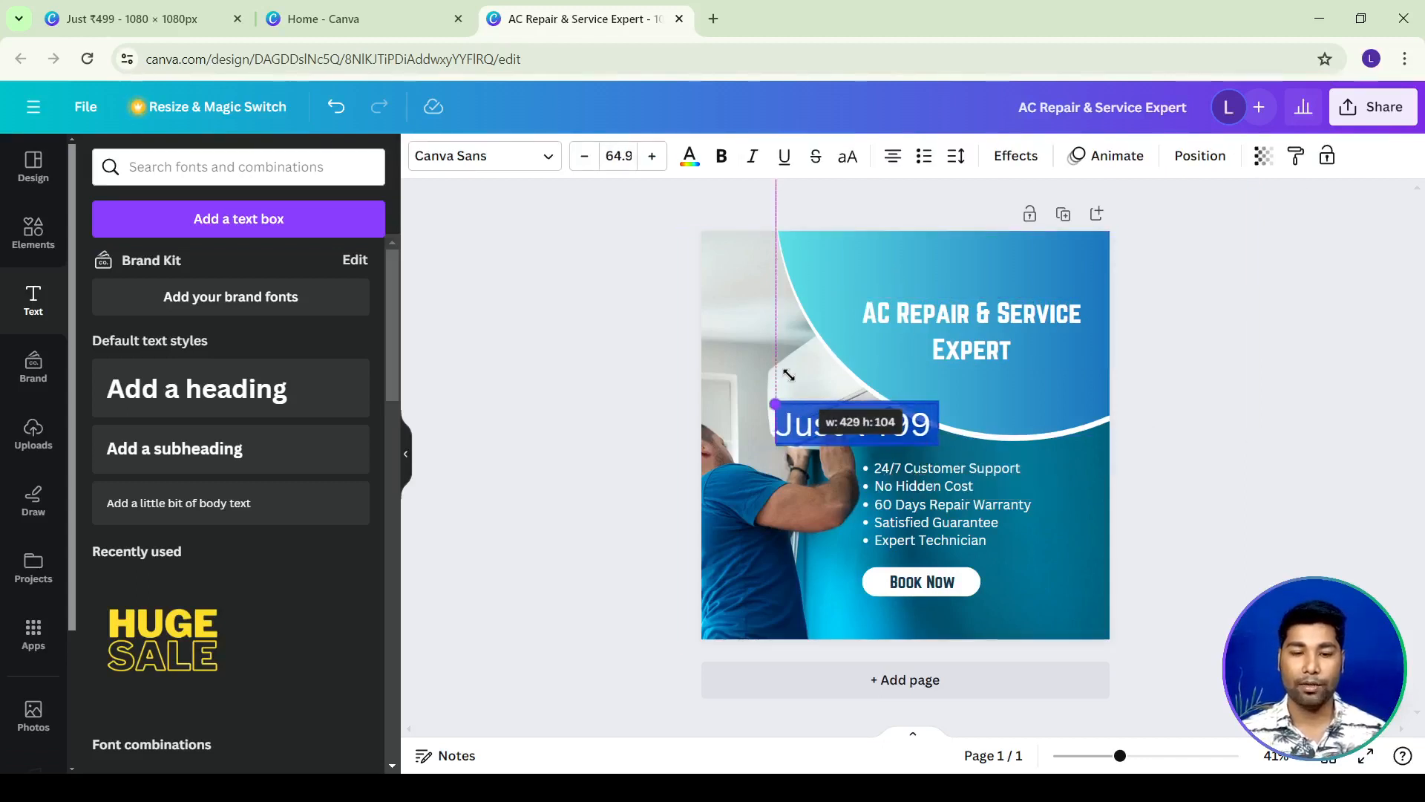
{"action": "left_click_drag", "start_coordinate": [921, 490], "coordinate": [941, 320]}
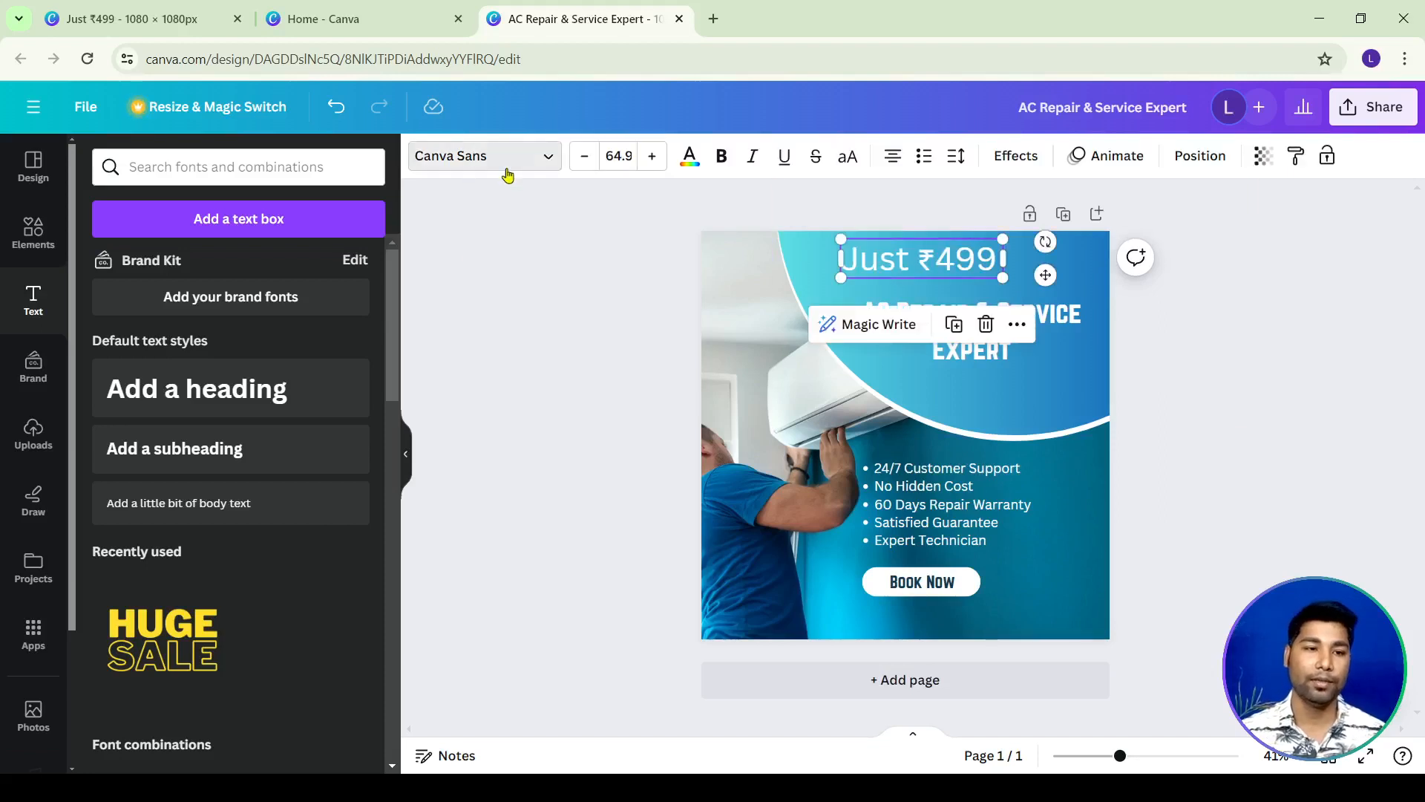
Change the font of "Just ₹499" to Norwester and place it directly above the heading, in line with the heading's left edge.
{"action": "left_click", "coordinate": [478, 157]}
{"action": "left_click", "coordinate": [215, 378]}
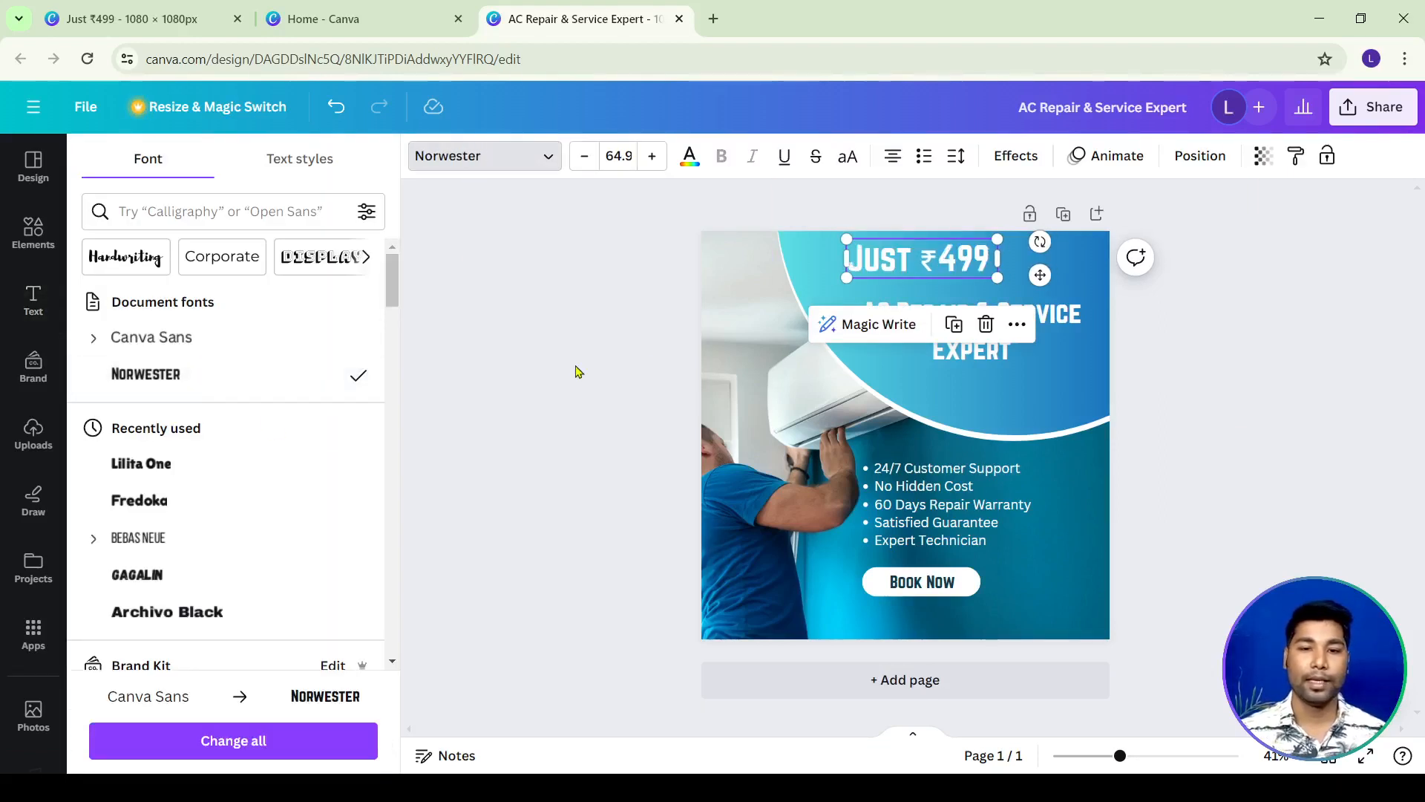
{"action": "mouse_move", "coordinate": [912, 252]}
{"action": "left_mouse_down"}
{"action": "mouse_move", "coordinate": [964, 259]}
{"action": "mouse_move", "coordinate": [985, 389]}
{"action": "mouse_move", "coordinate": [839, 443]}
{"action": "mouse_move", "coordinate": [962, 443]}
{"action": "mouse_move", "coordinate": [1077, 576]}
{"action": "mouse_move", "coordinate": [948, 304]}
{"action": "mouse_move", "coordinate": [894, 248]}
{"action": "mouse_move", "coordinate": [1000, 256]}
{"action": "mouse_move", "coordinate": [928, 273]}
{"action": "left_mouse_up"}
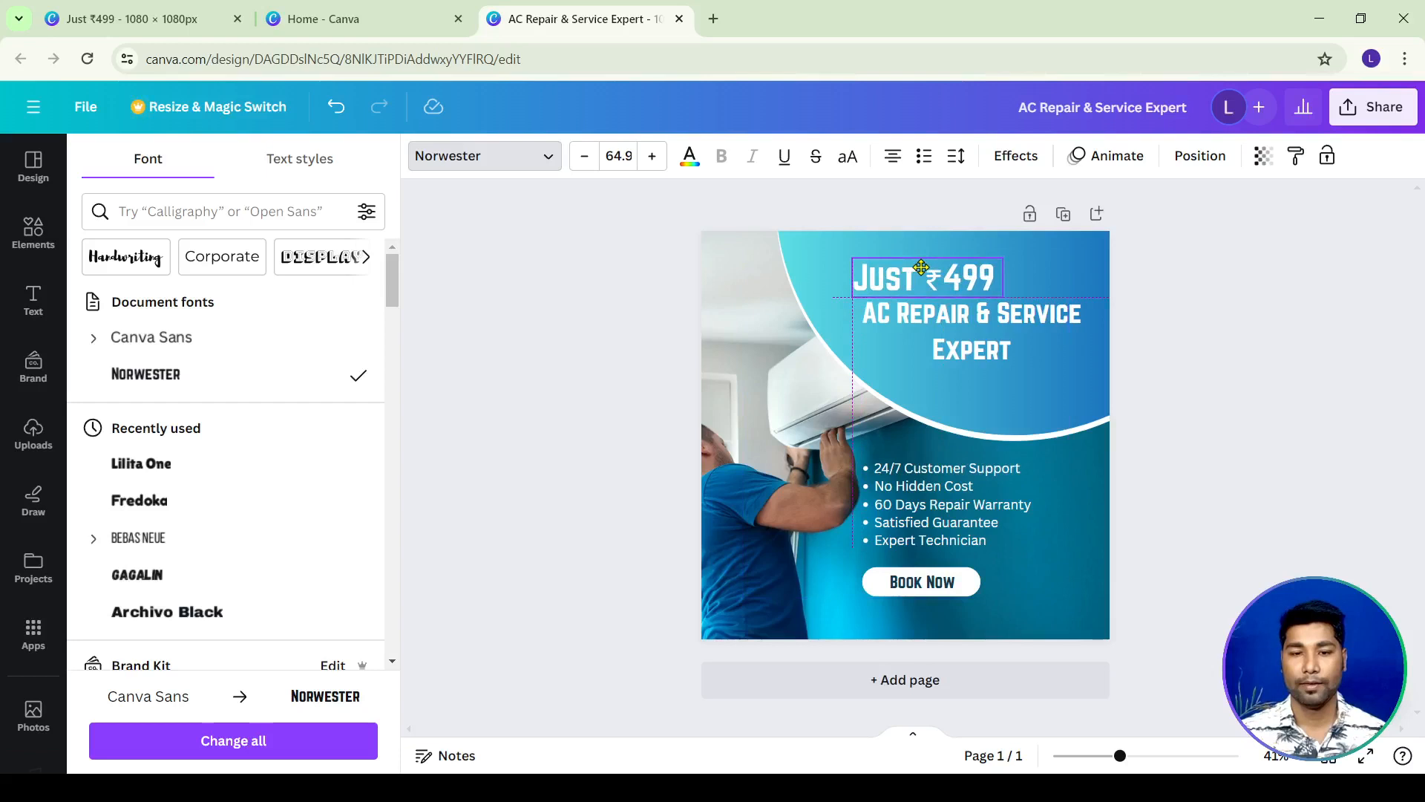
Left-align the heading text and move its left edge to the vertical guide, with the rulers shown.
{"action": "left_click", "coordinate": [919, 314]}
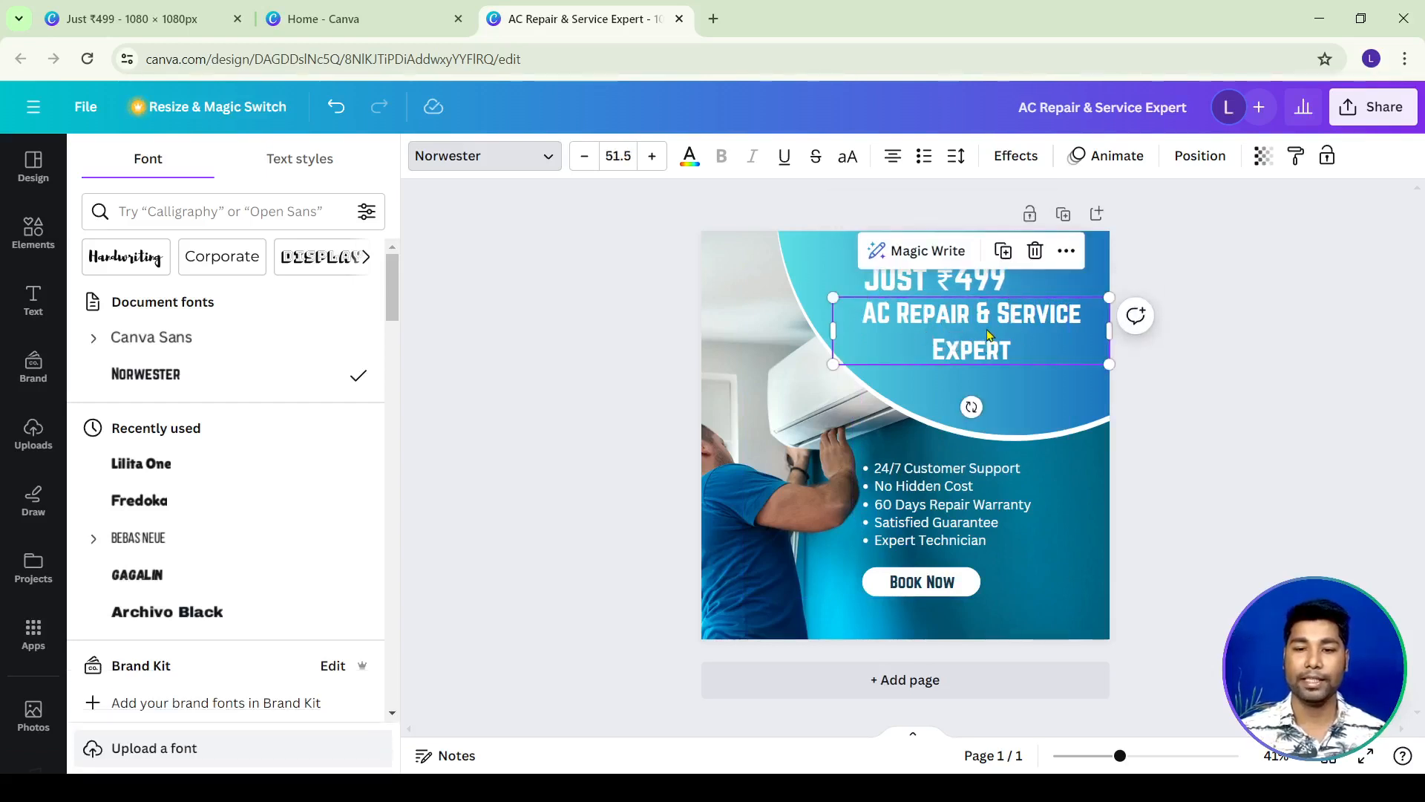
{"action": "left_click", "coordinate": [893, 155]}
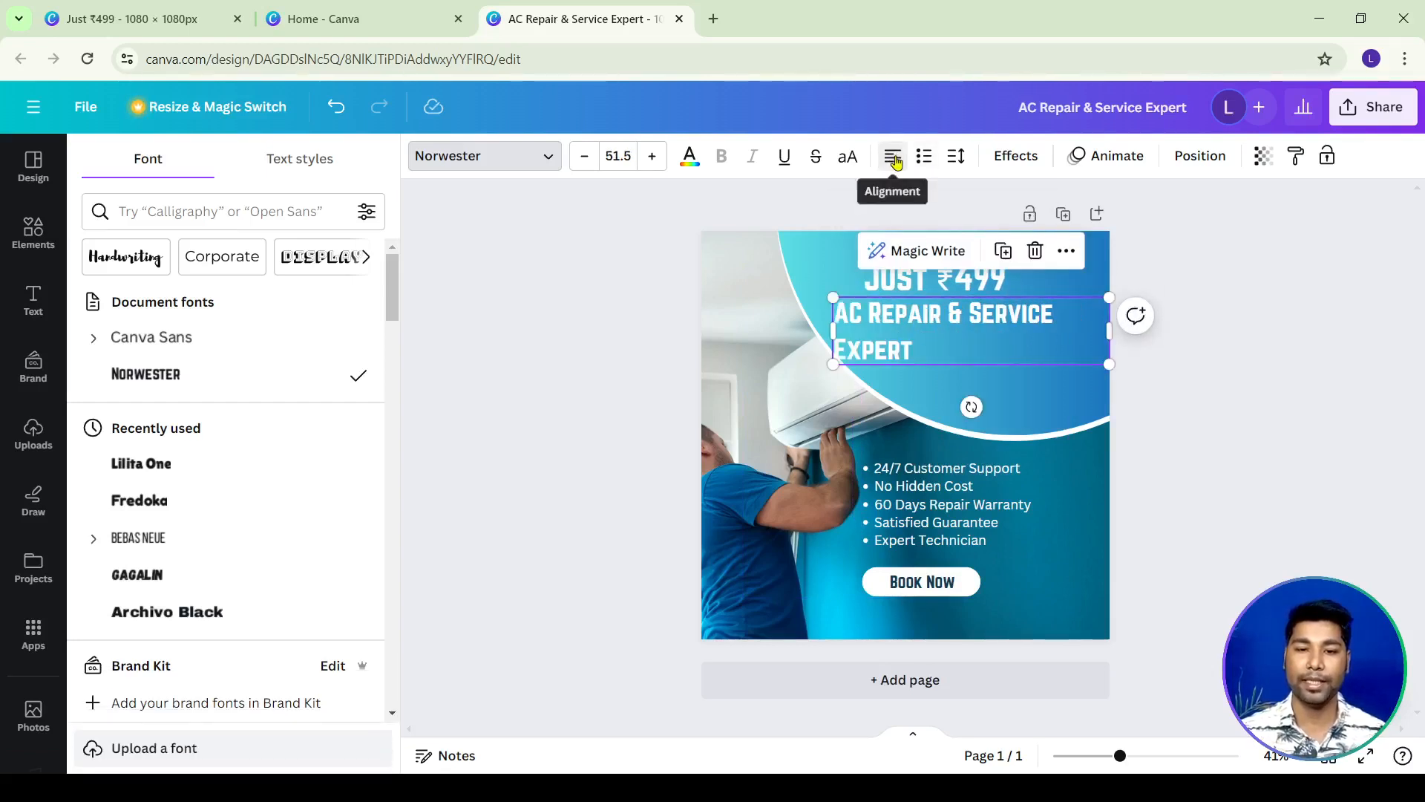
{"action": "left_click_drag", "start_coordinate": [898, 321], "coordinate": [940, 364]}
{"action": "key", "text": "shift+r"}
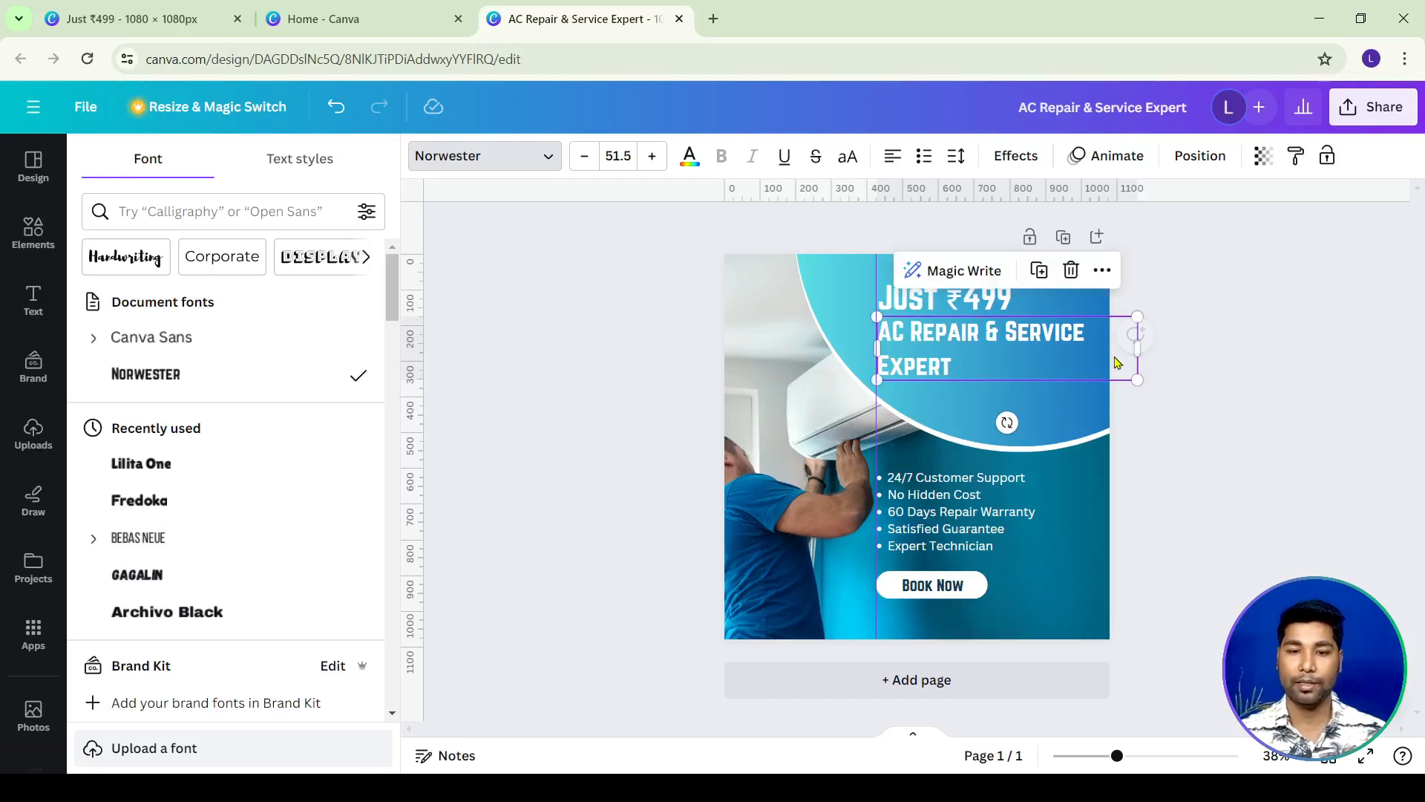
{"action": "left_click", "coordinate": [1292, 360]}
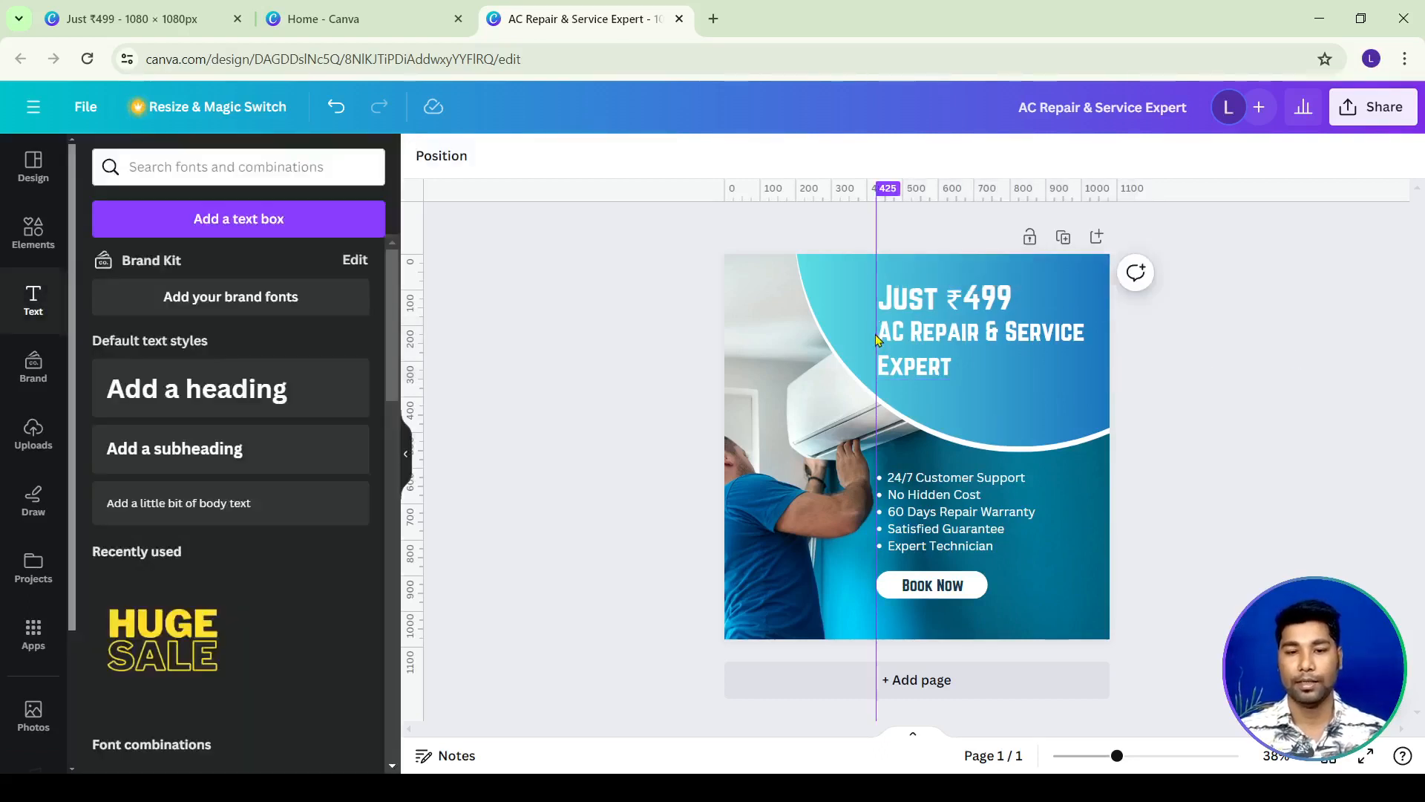
Remove the vertical guide from the page.
{"action": "left_click_drag", "start_coordinate": [876, 278], "coordinate": [347, 369]}
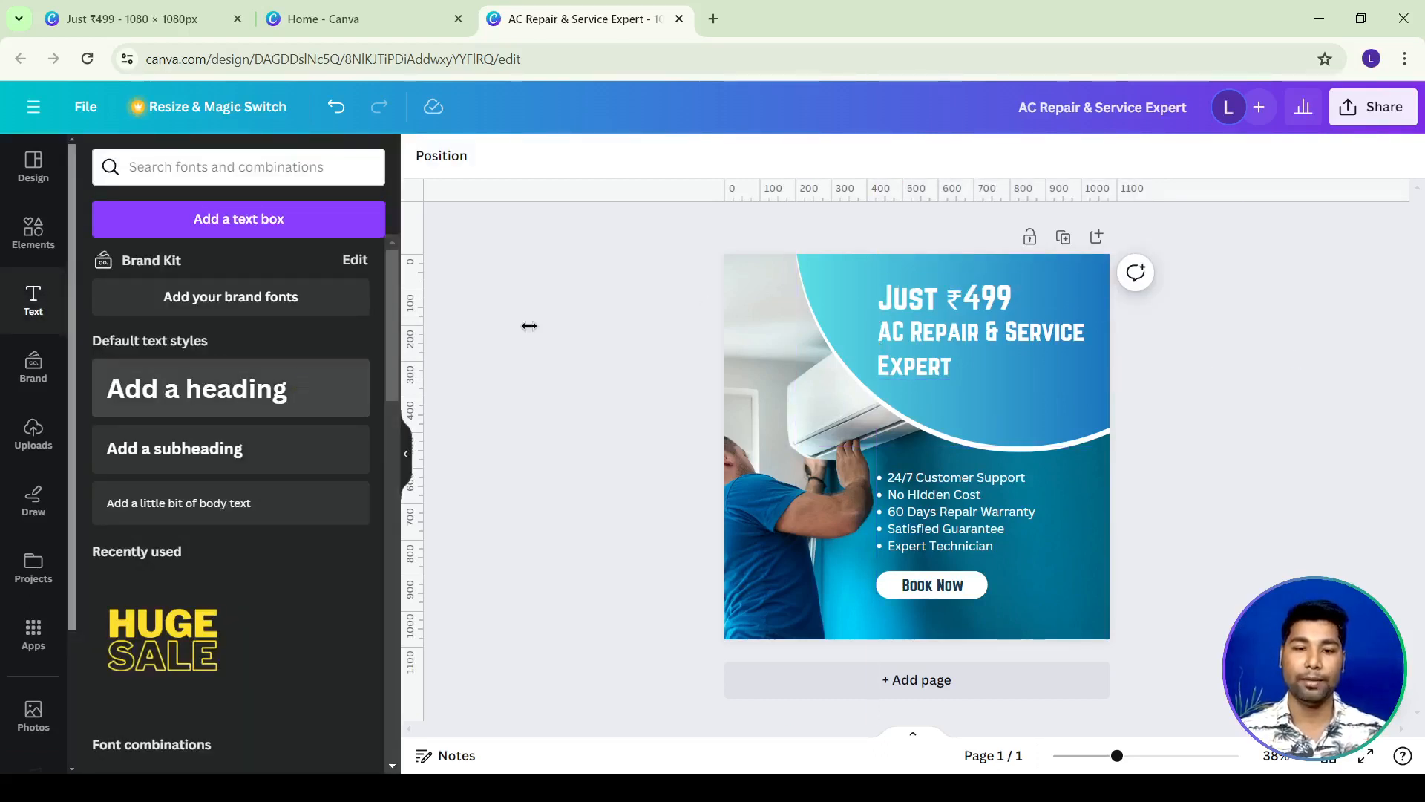
{"action": "left_click", "coordinate": [934, 350]}
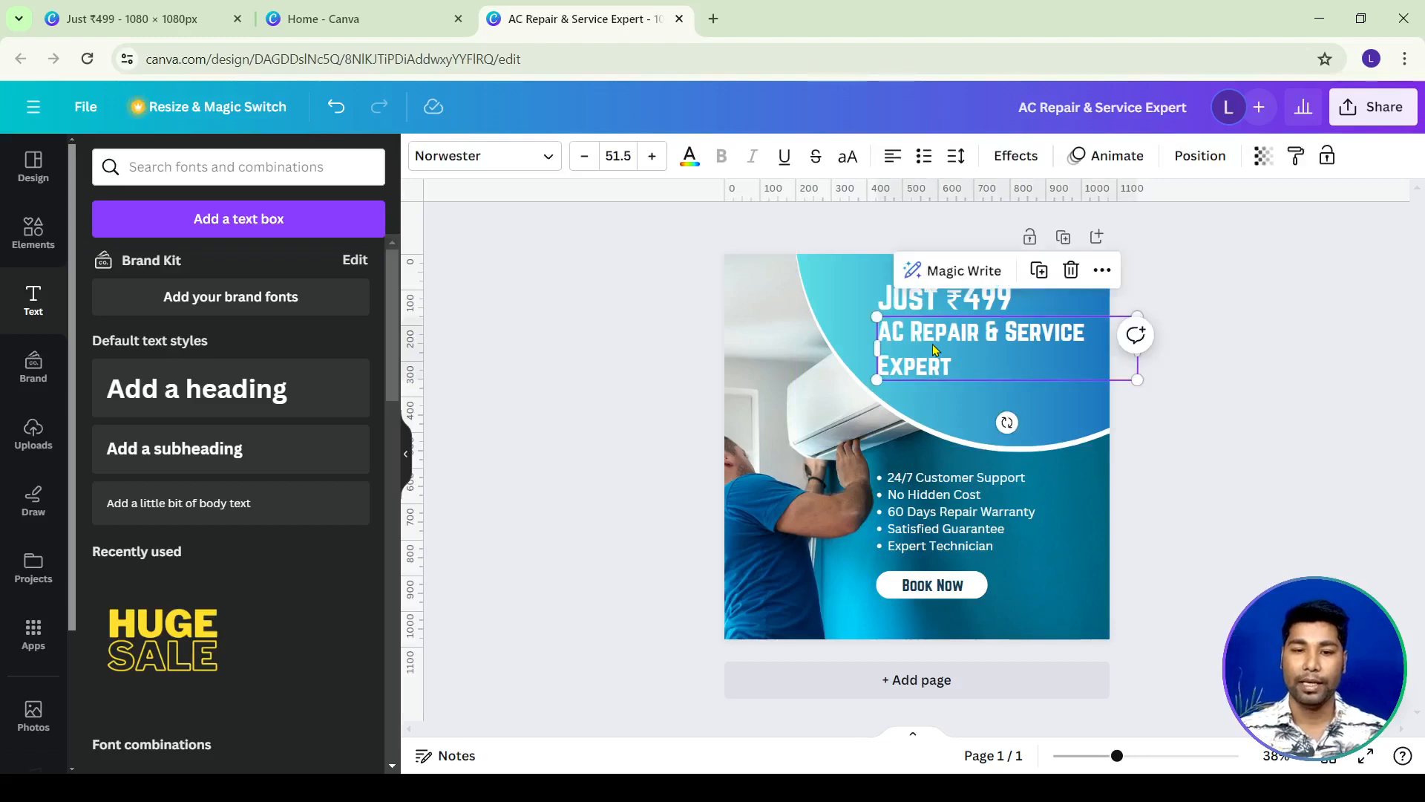
{"action": "left_click", "coordinate": [1291, 341]}
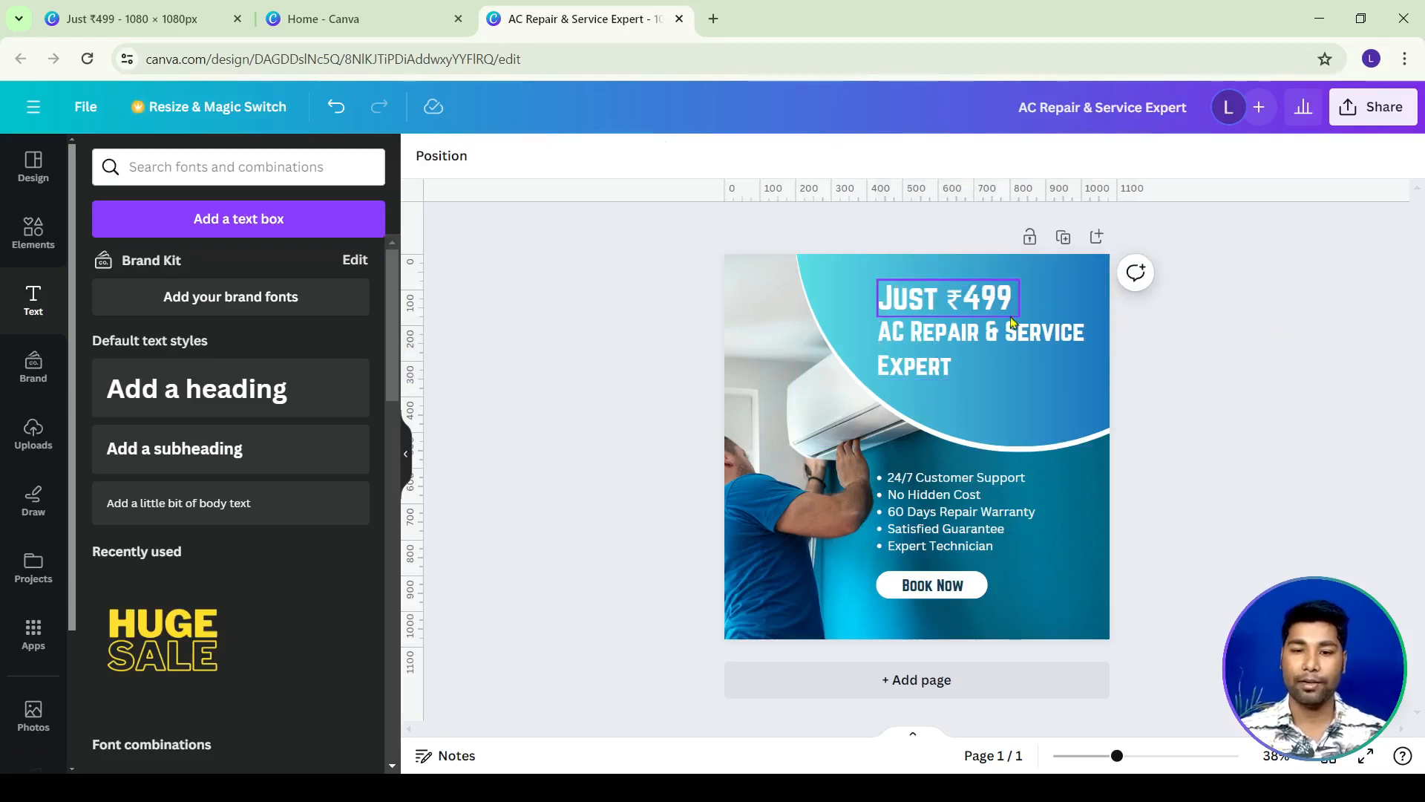
Try yellow, lime green and orange on the "Just ₹499" text, and settle on the dark blue default colour.
{"action": "left_click", "coordinate": [965, 305]}
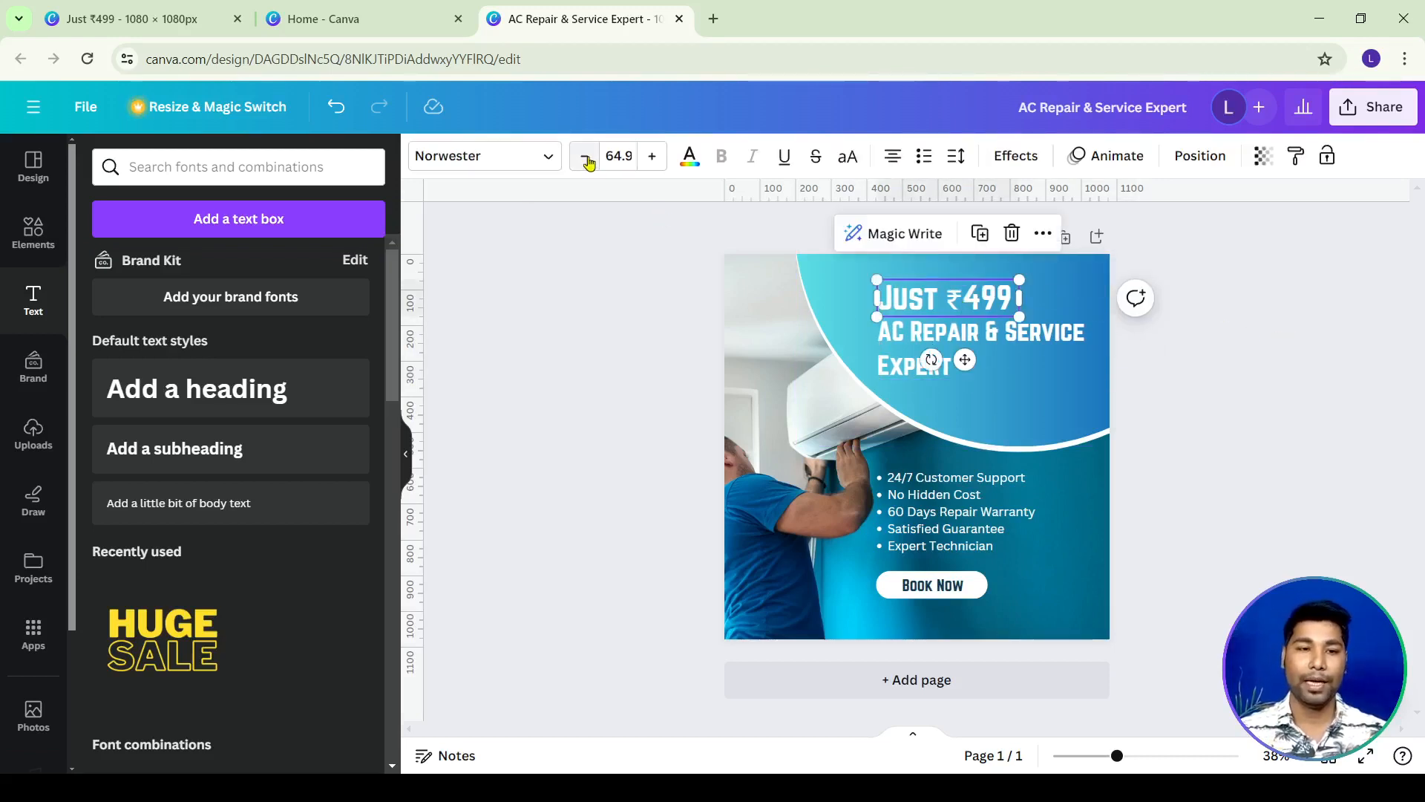
{"action": "left_click", "coordinate": [690, 156]}
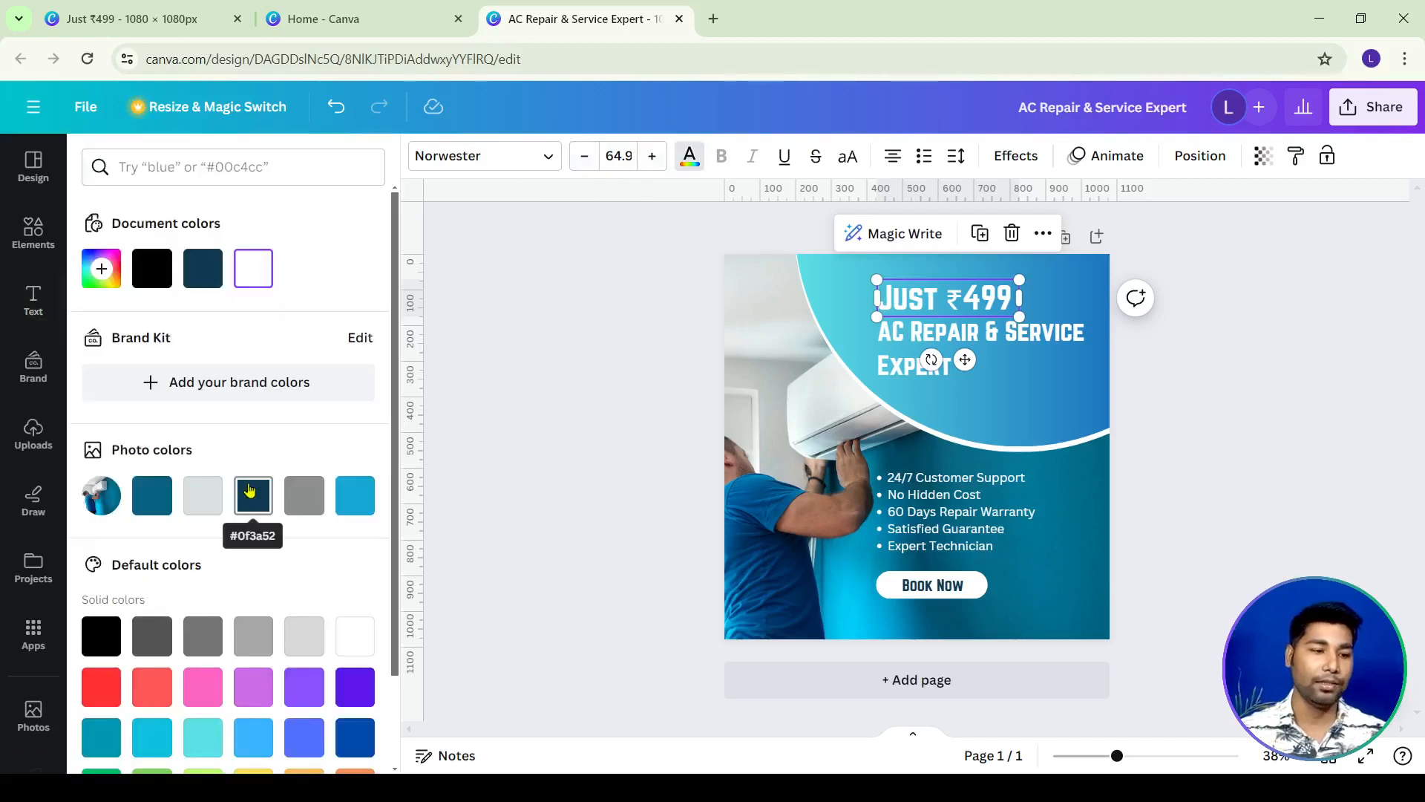
{"action": "scroll", "coordinate": [213, 371], "scroll_direction": "down", "scroll_amount": 3}
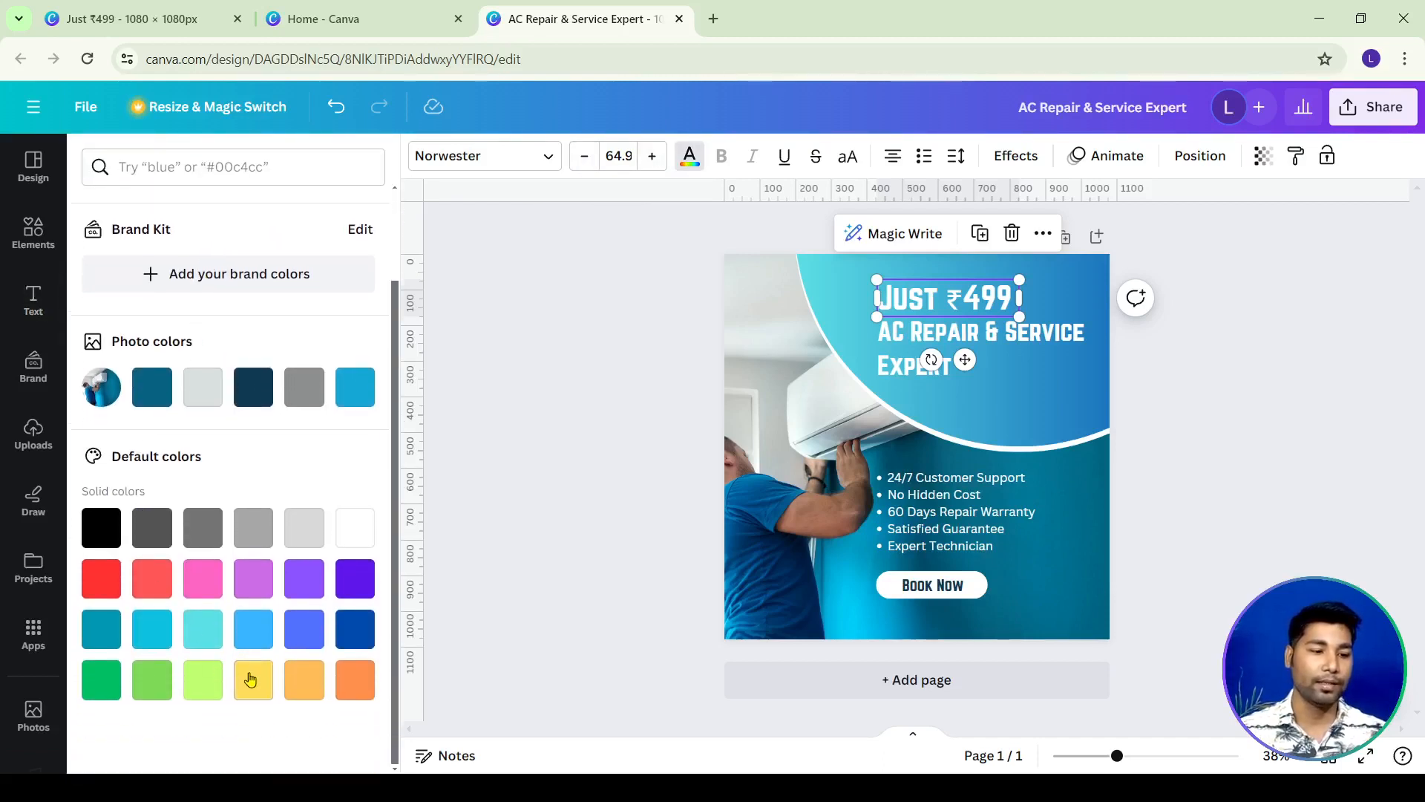
{"action": "left_click", "coordinate": [305, 689]}
{"action": "left_click", "coordinate": [261, 686]}
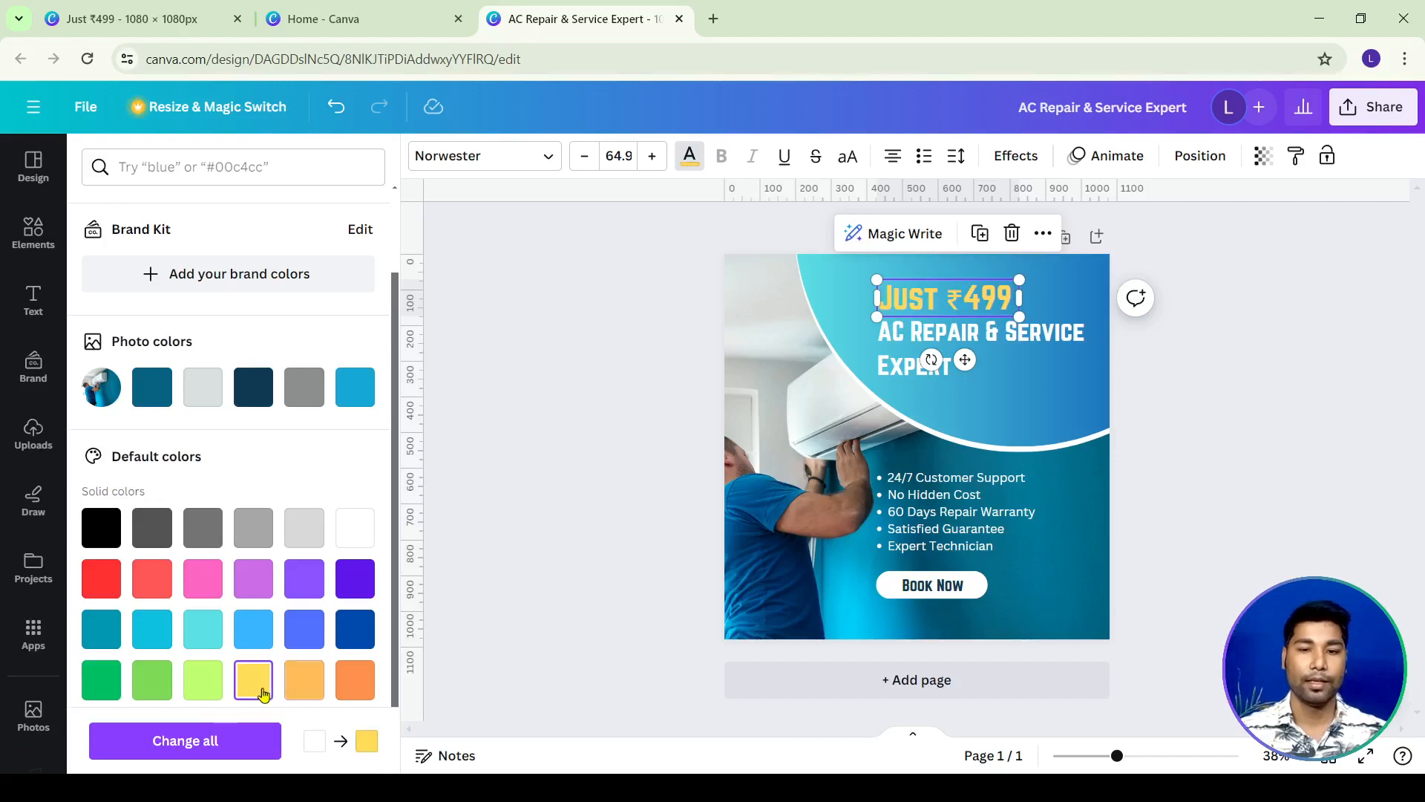
{"action": "left_click", "coordinate": [206, 686]}
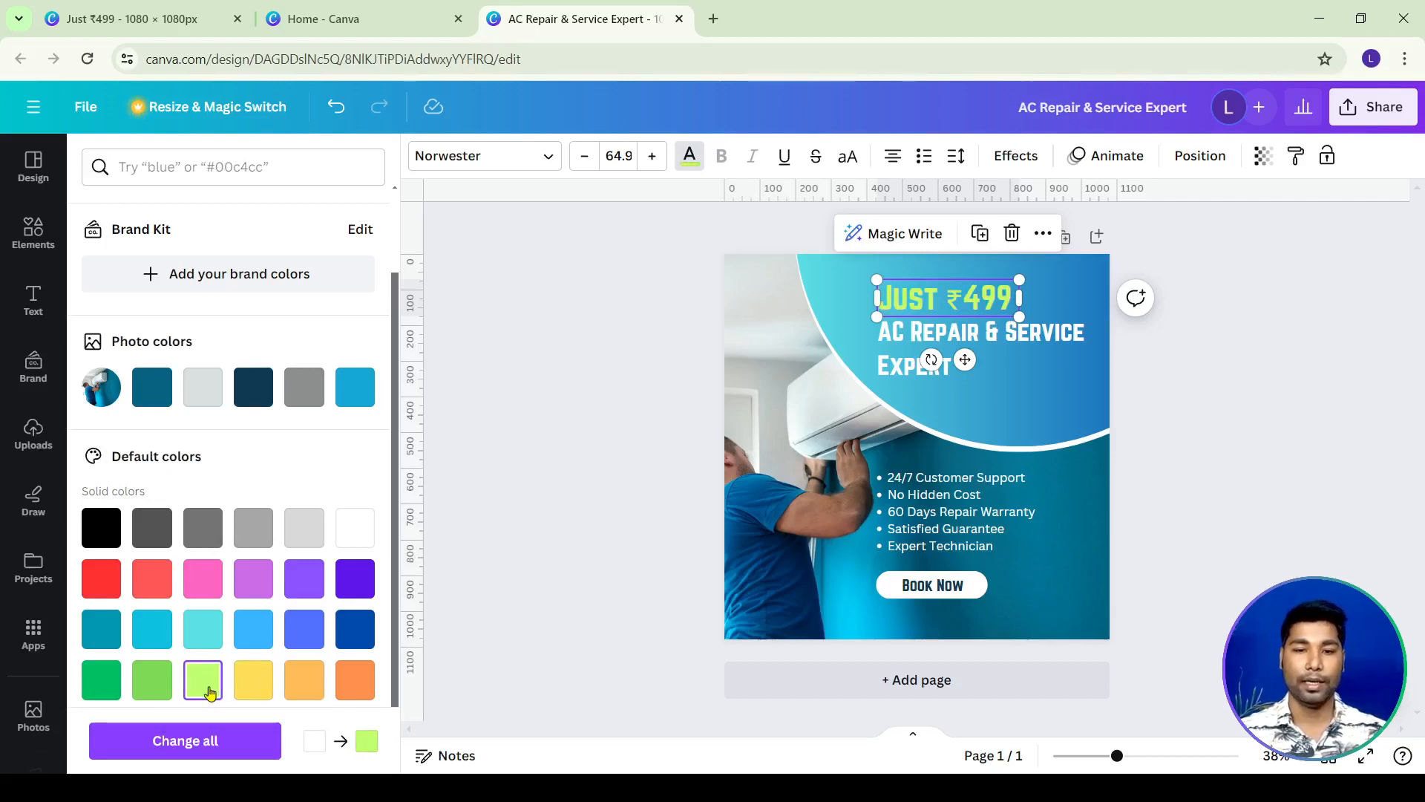
{"action": "left_click", "coordinate": [354, 683]}
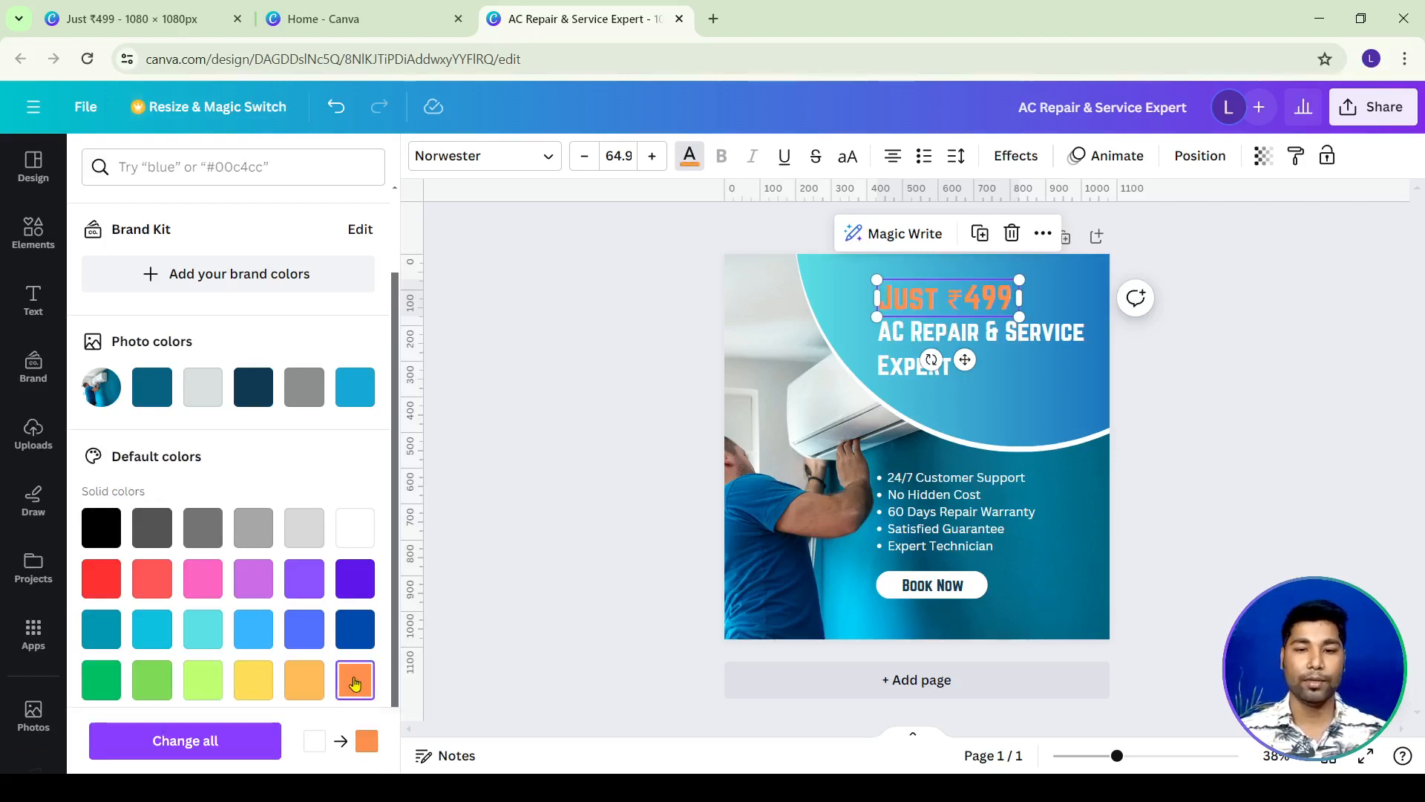
{"action": "left_click", "coordinate": [350, 635]}
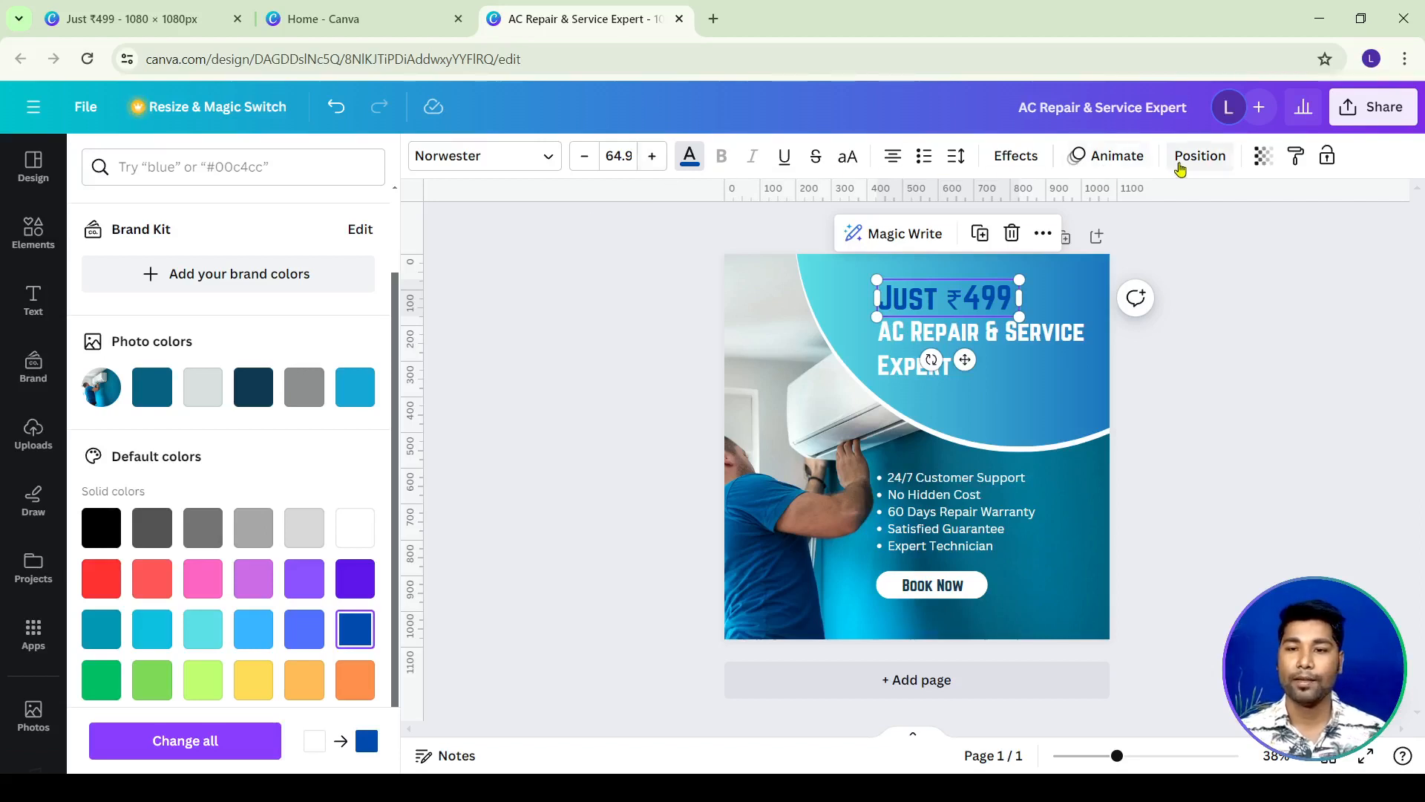
Apply the Shadow effect to "Just ₹499" with a white shadow colour.
{"action": "left_click", "coordinate": [1017, 156]}
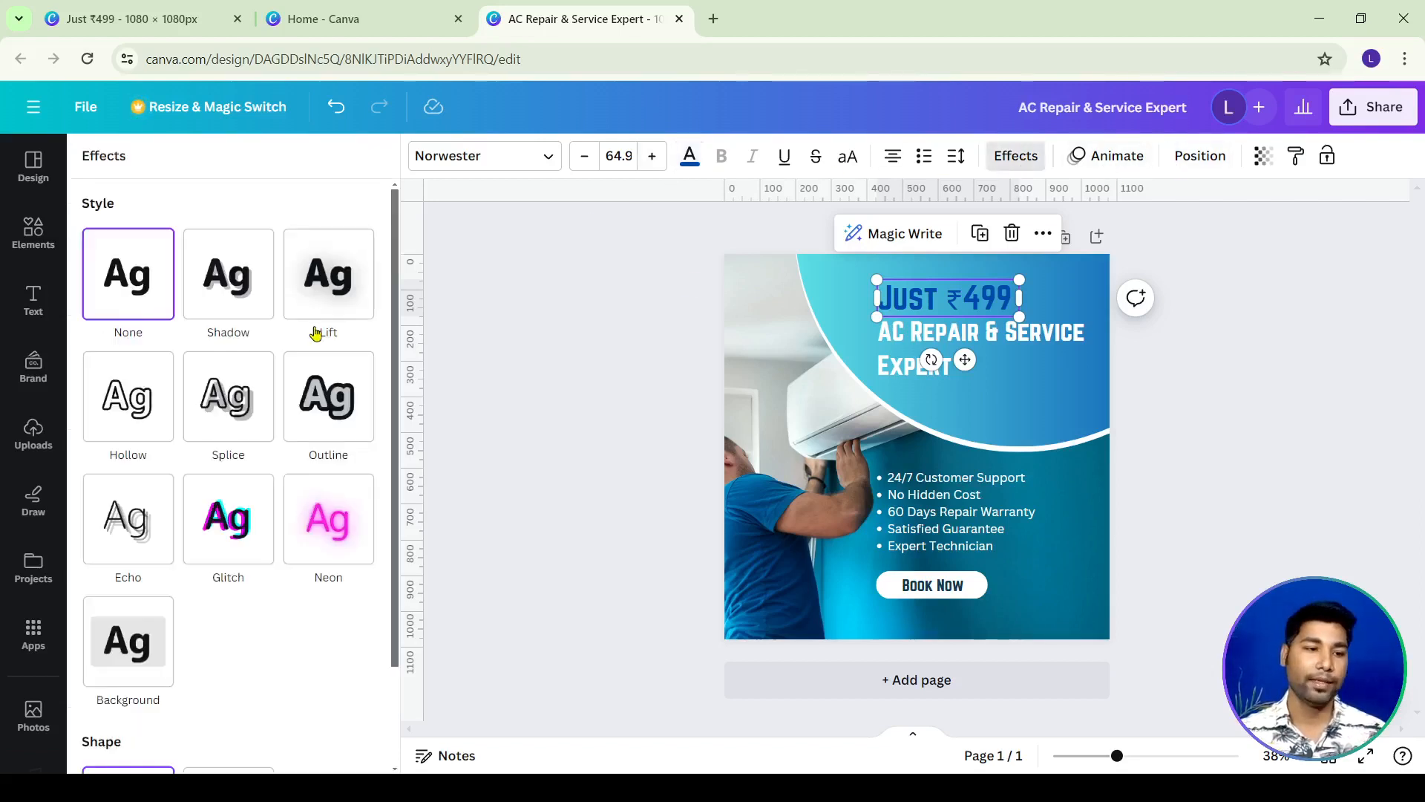
{"action": "left_click", "coordinate": [233, 294]}
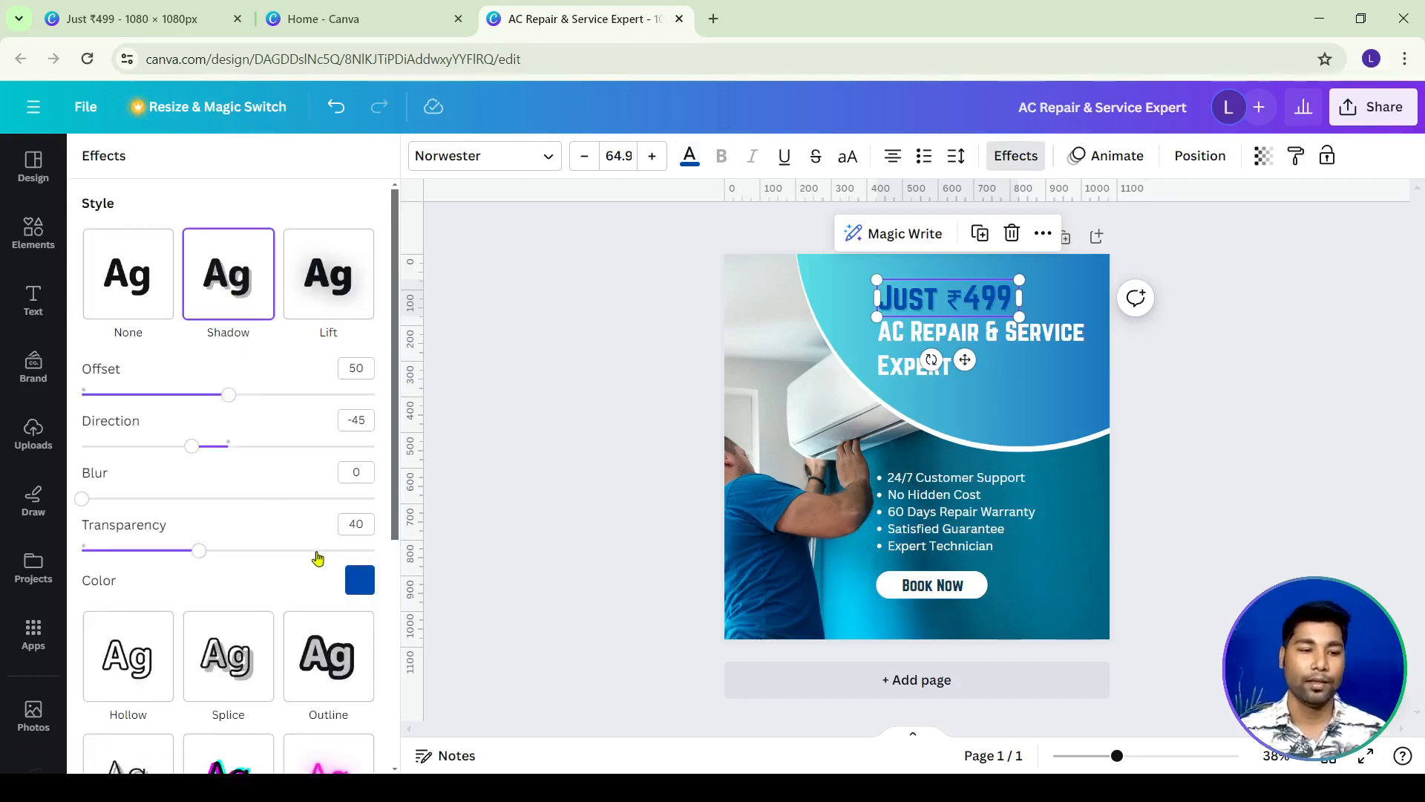
{"action": "left_click", "coordinate": [360, 580]}
{"action": "left_click", "coordinate": [146, 359]}
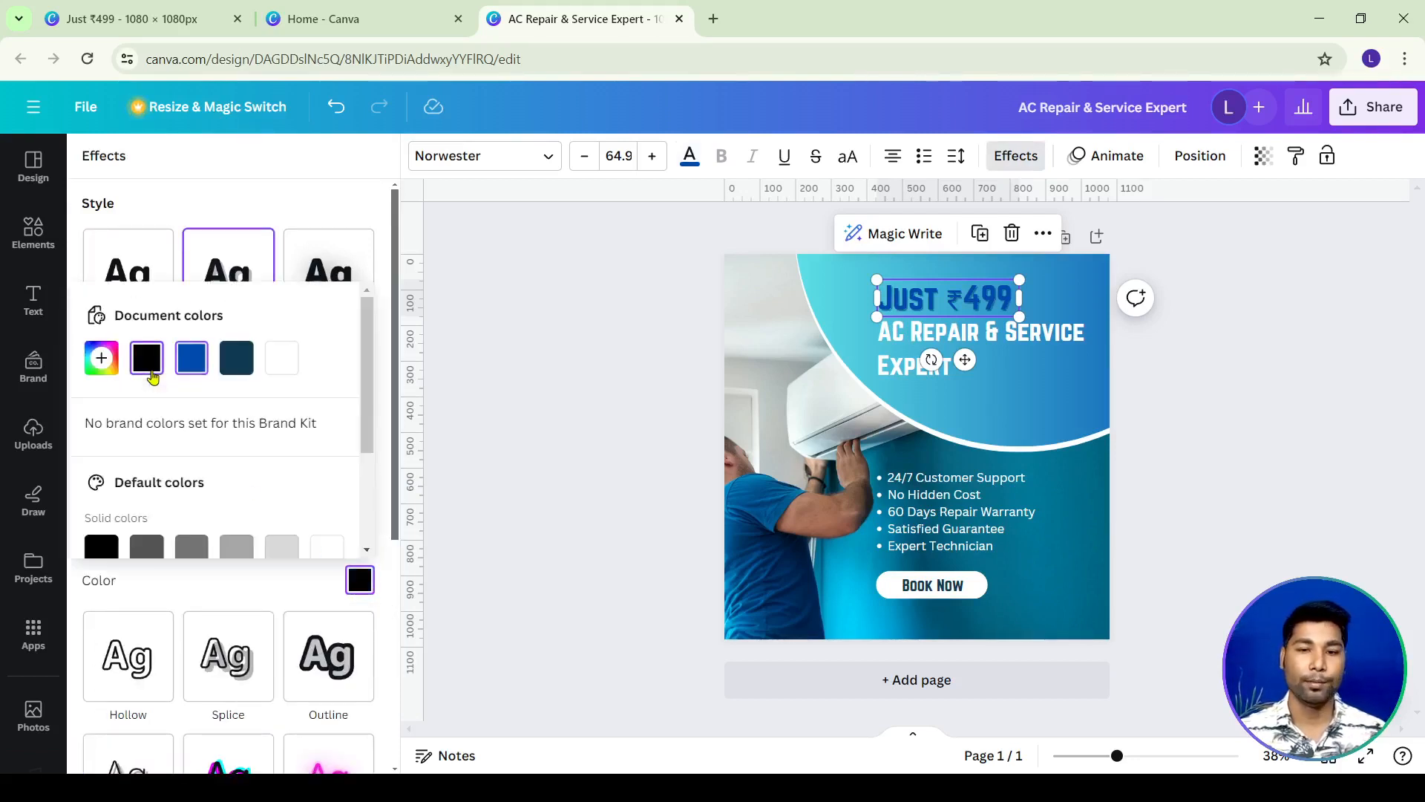
{"action": "left_click", "coordinate": [290, 362]}
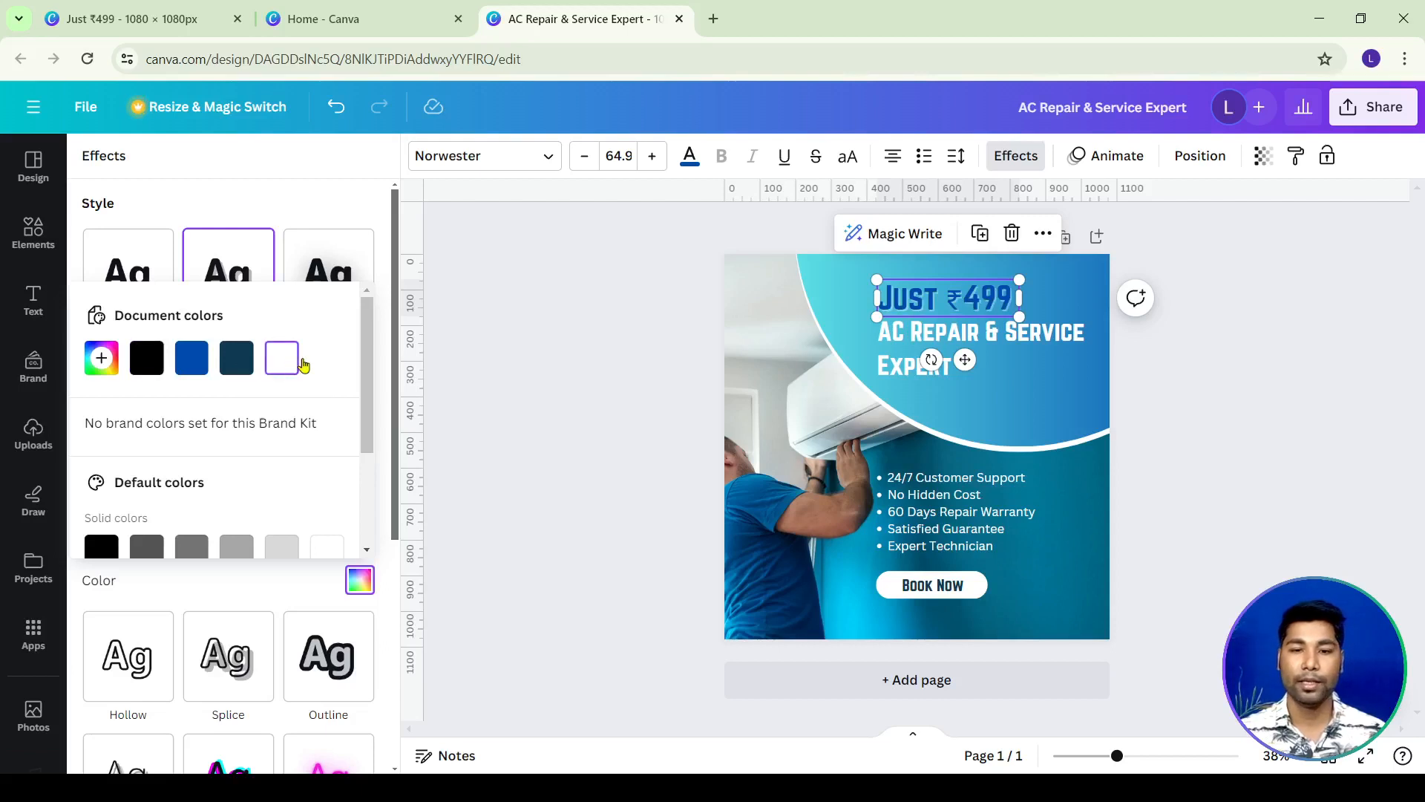
{"action": "left_click", "coordinate": [636, 366]}
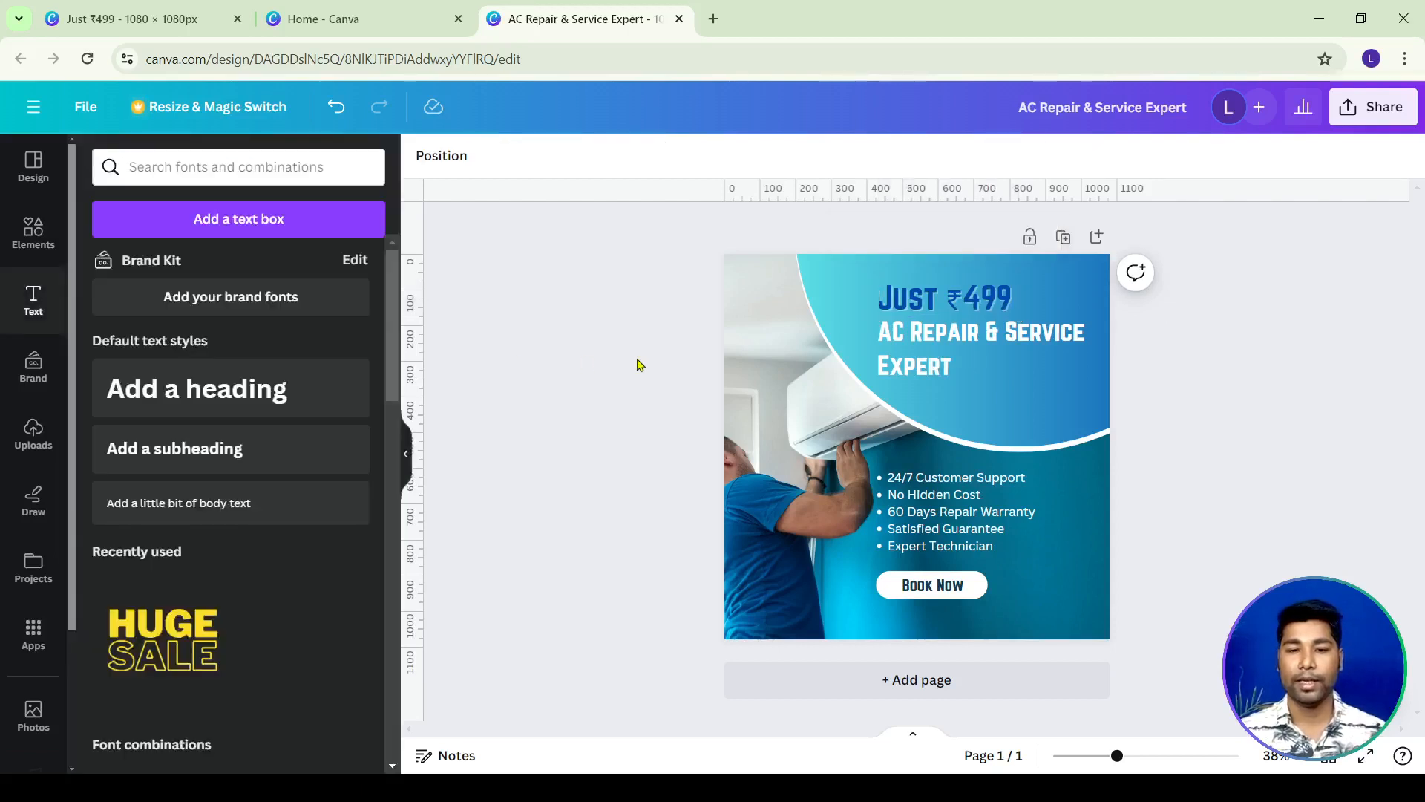
Move "Just ₹499" slightly up, away from the heading, and view the finished post in full screen.
{"action": "left_click", "coordinate": [920, 298]}
{"action": "left_click_drag", "start_coordinate": [920, 296], "coordinate": [920, 290]}
{"action": "left_click", "coordinate": [1182, 457]}
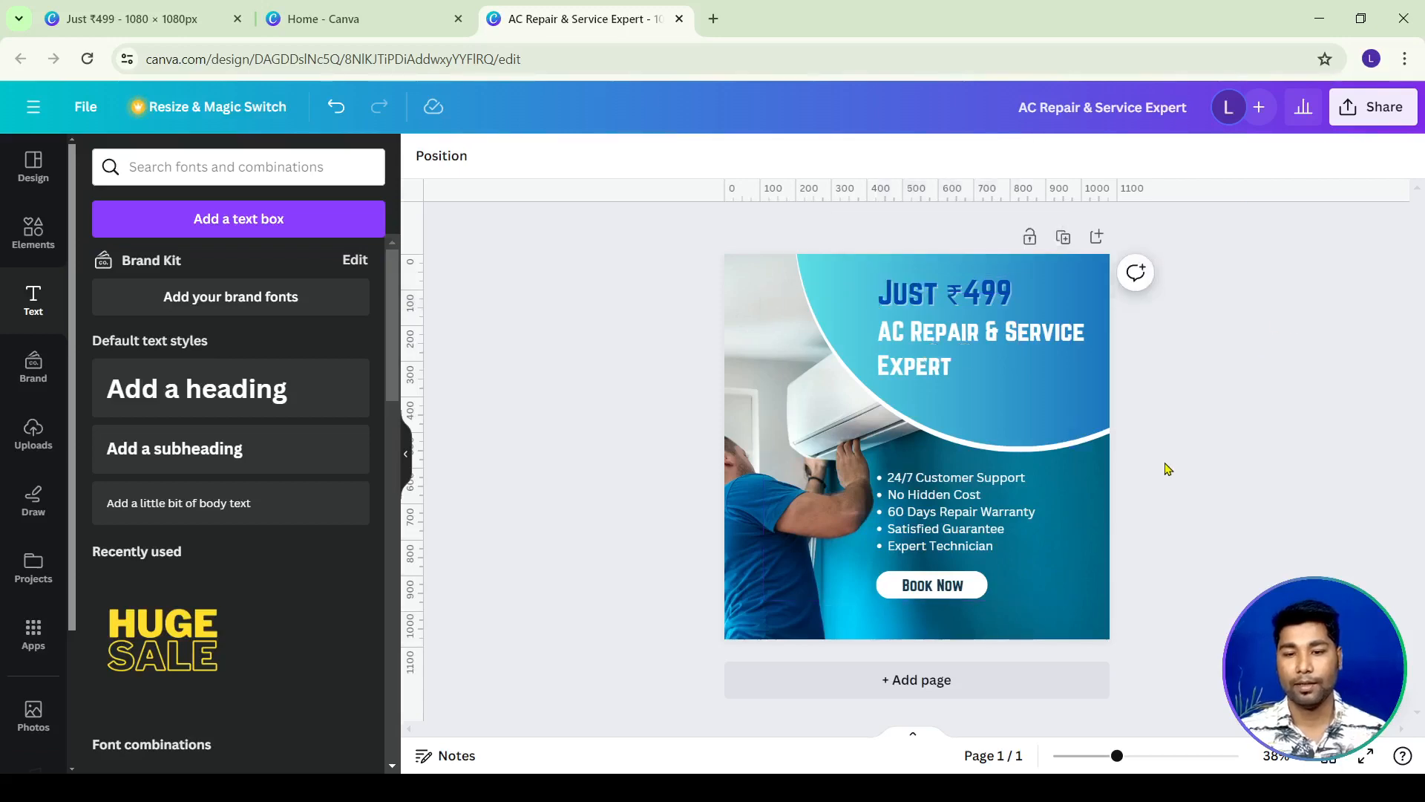
{"action": "left_click", "coordinate": [1366, 765]}
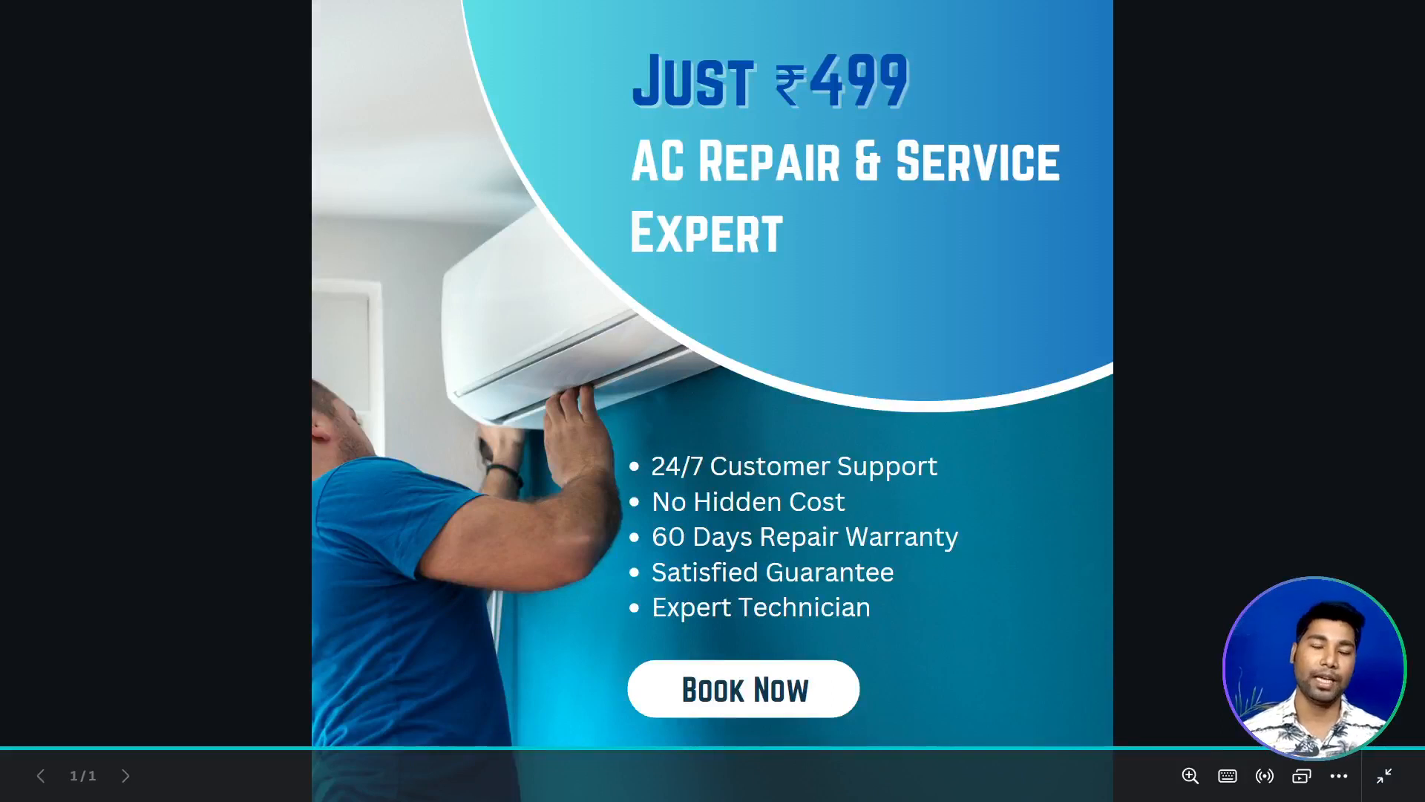
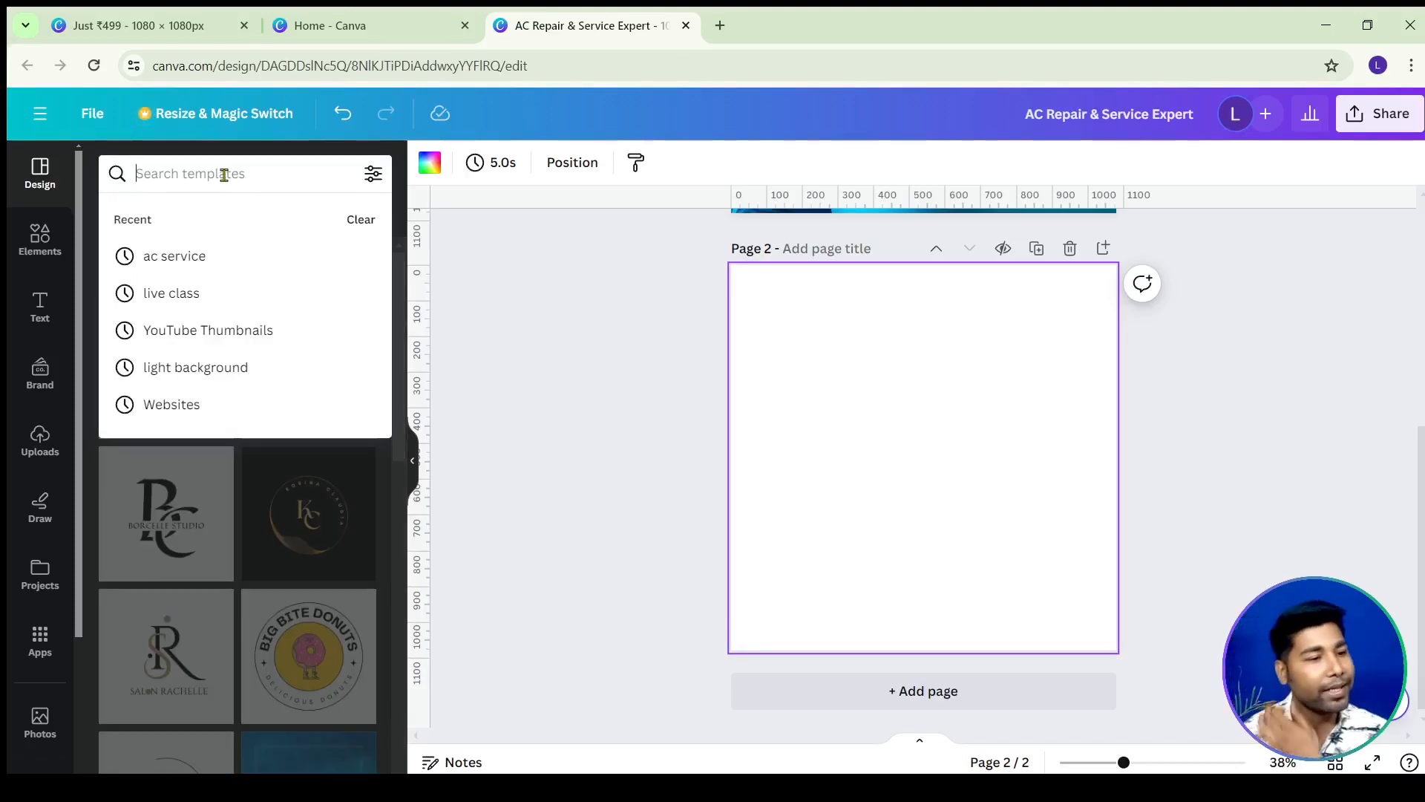
Search the design templates for "ac service" with the blank page 2 in place.
{"action": "left_click", "coordinate": [210, 257]}
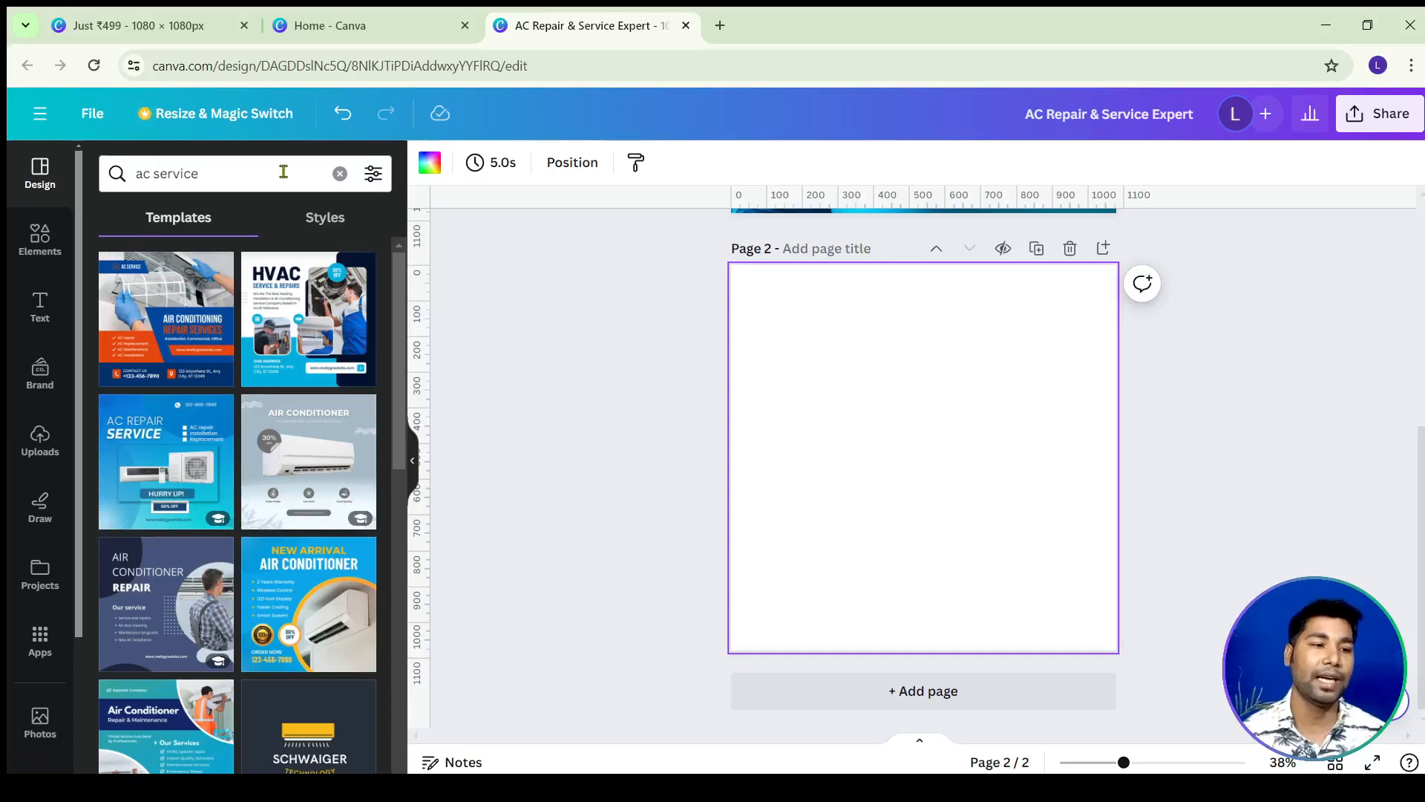
{"action": "left_click", "coordinate": [130, 173]}
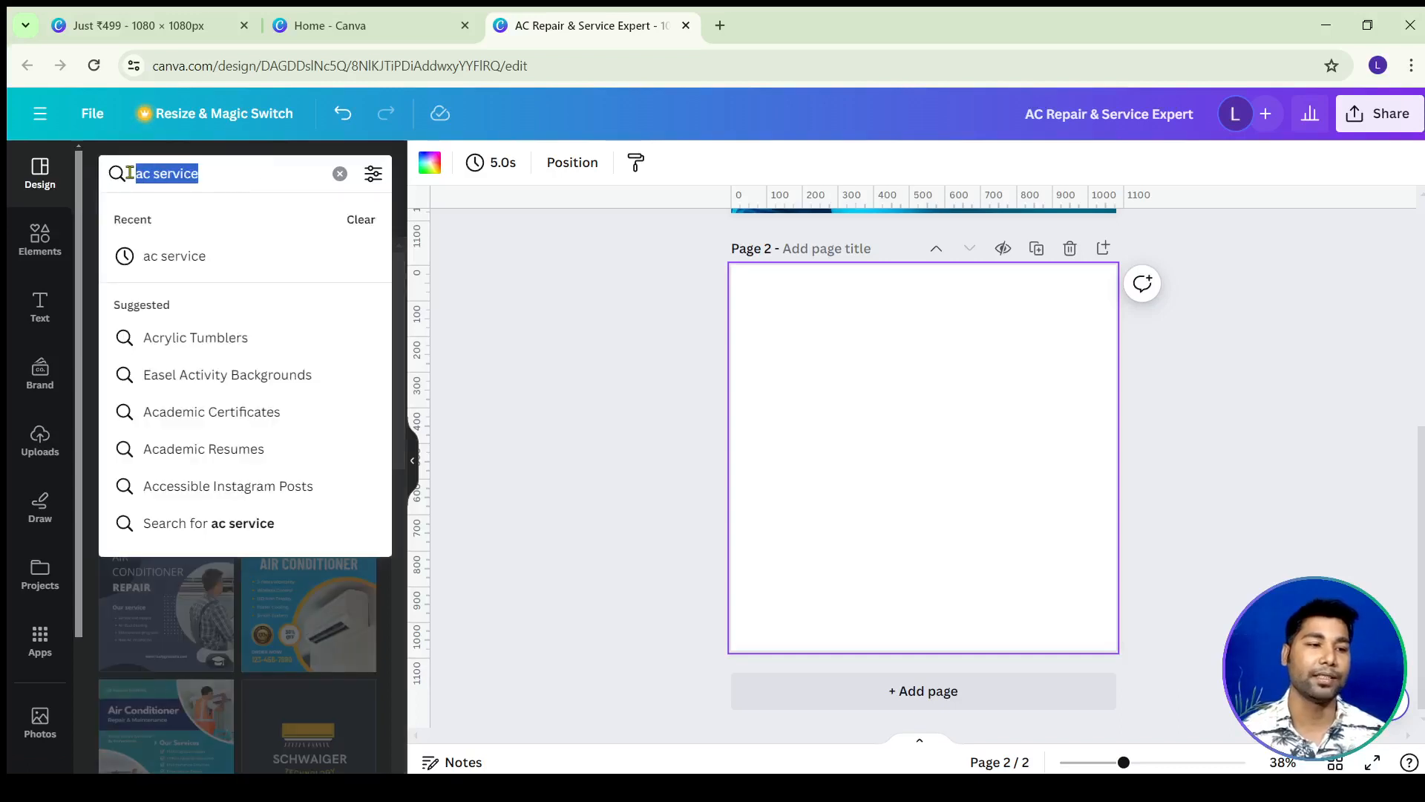
{"action": "left_click", "coordinate": [562, 383]}
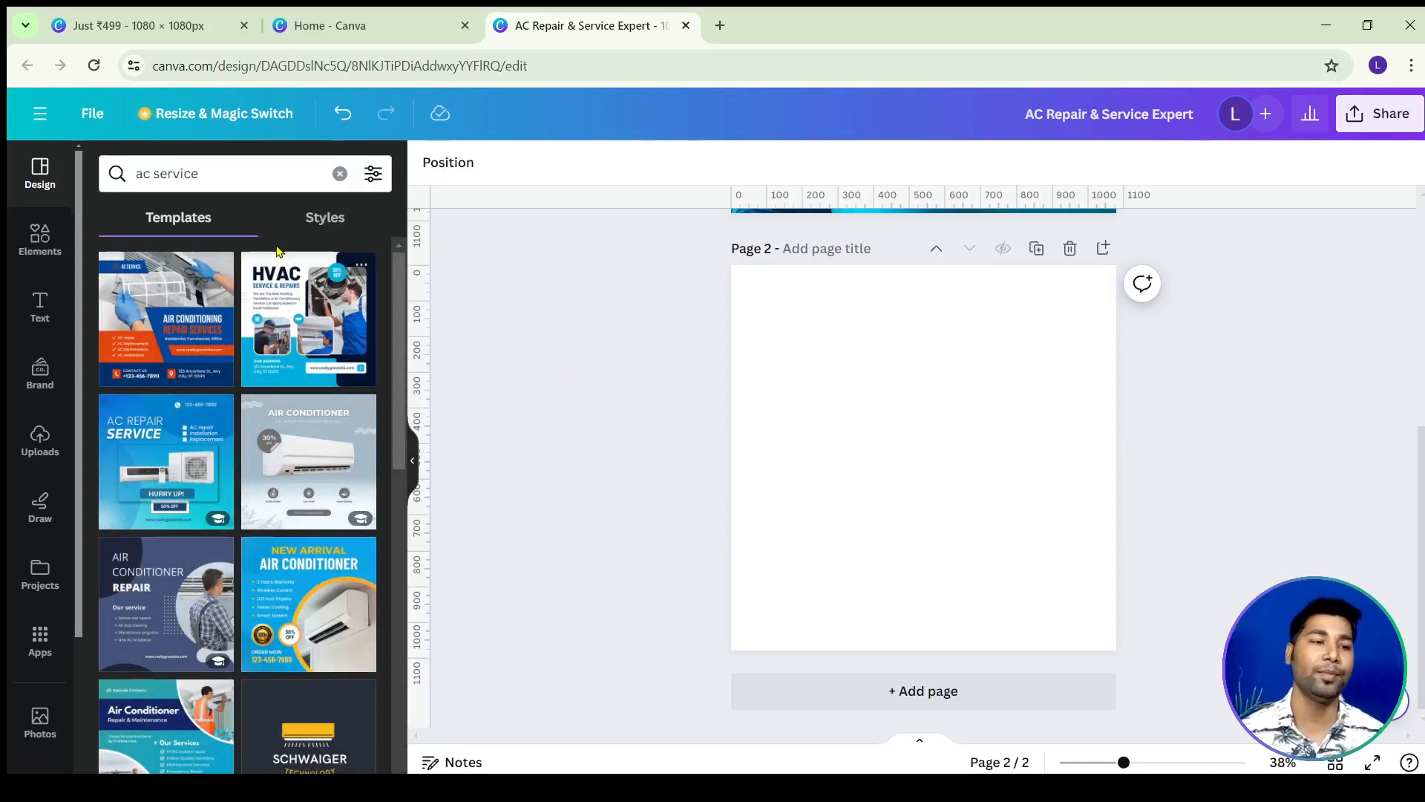
{"action": "left_click", "coordinate": [188, 173]}
{"action": "left_click", "coordinate": [514, 272]}
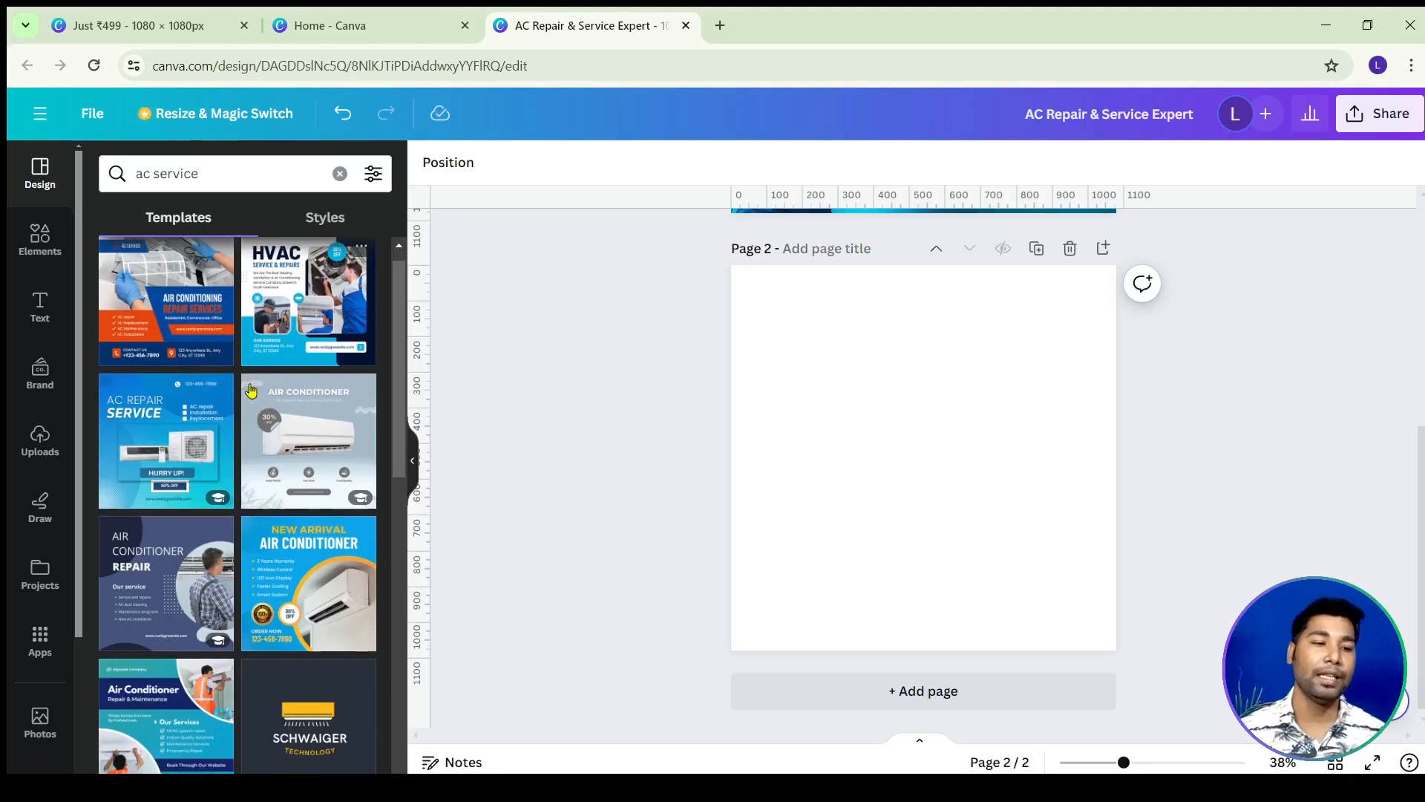
Look through the "ac service" templates for layout ideas and return to the start of the results.
{"action": "scroll", "coordinate": [286, 519], "scroll_direction": "down", "scroll_amount": 3}
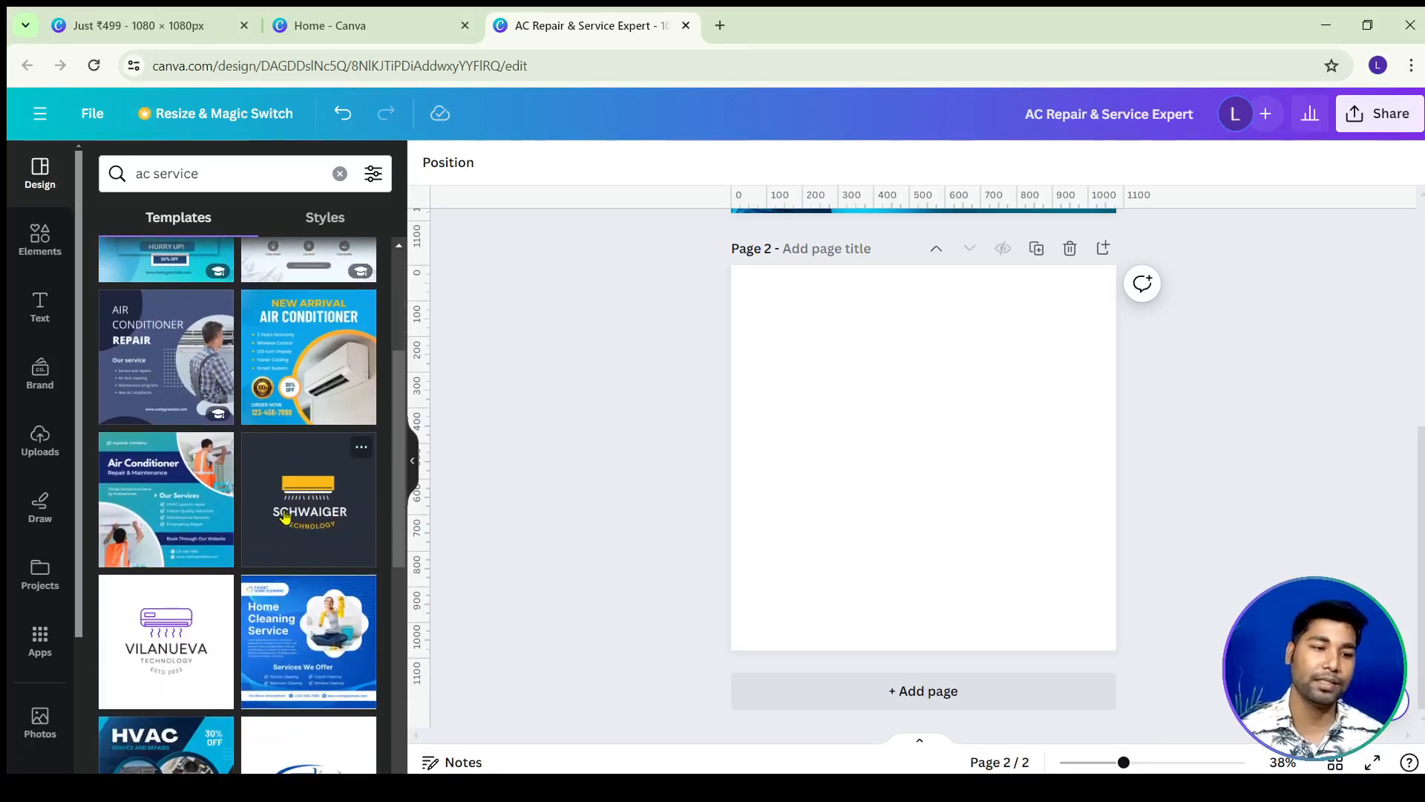
{"action": "scroll", "coordinate": [285, 516], "scroll_direction": "down", "scroll_amount": 2}
{"action": "scroll", "coordinate": [284, 516], "scroll_direction": "down", "scroll_amount": 3}
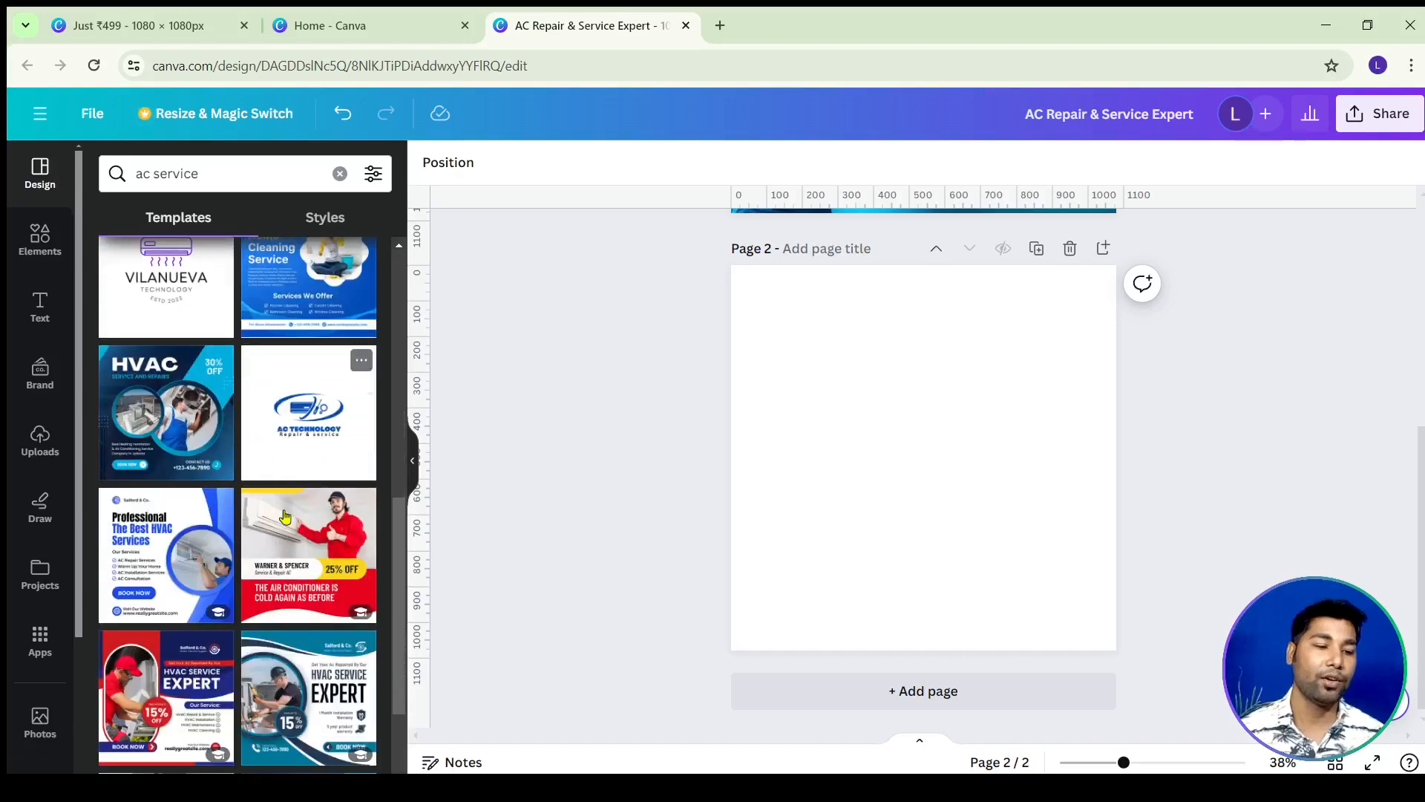
{"action": "scroll", "coordinate": [286, 516], "scroll_direction": "down", "scroll_amount": 2}
{"action": "scroll", "coordinate": [286, 516], "scroll_direction": "down", "scroll_amount": 2}
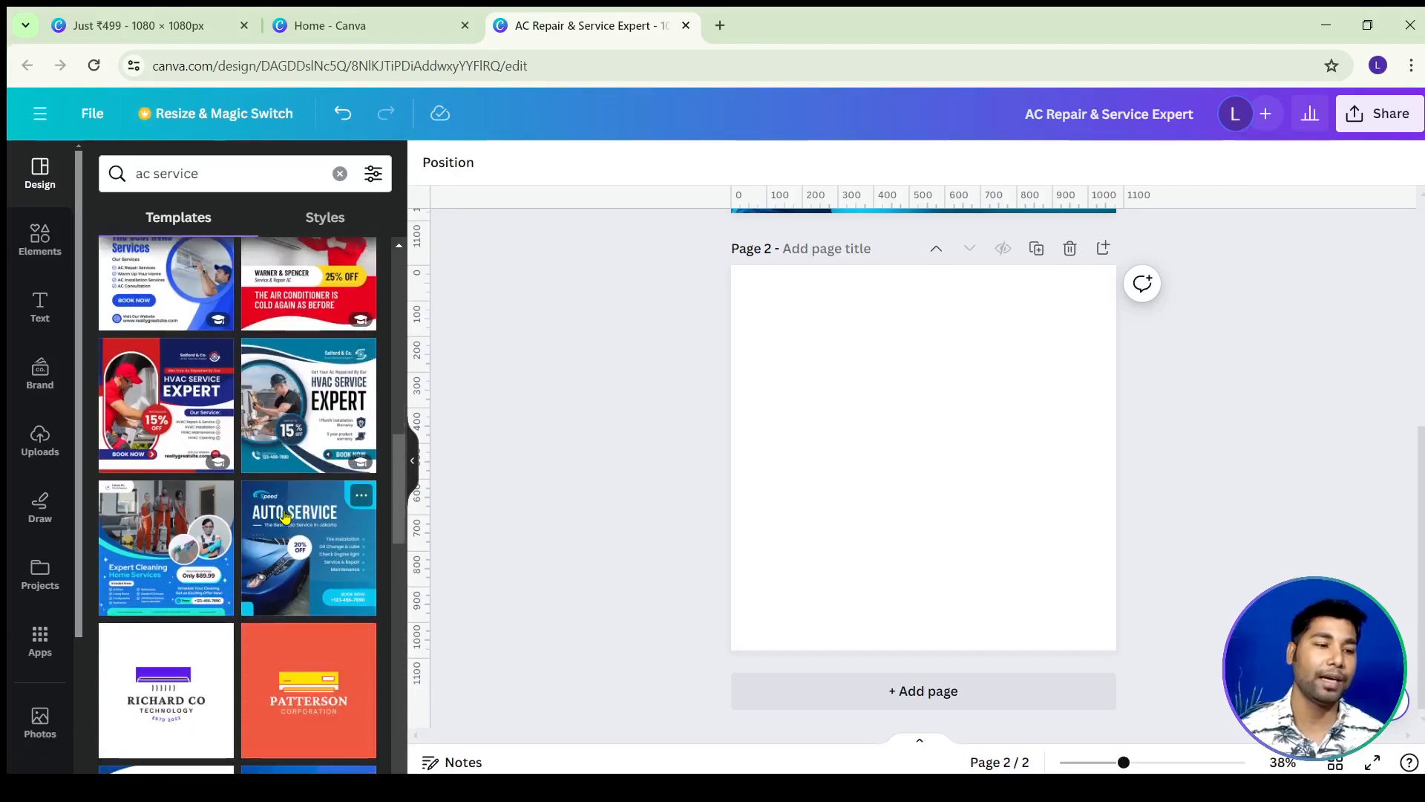
{"action": "scroll", "coordinate": [286, 517], "scroll_direction": "up", "scroll_amount": 1}
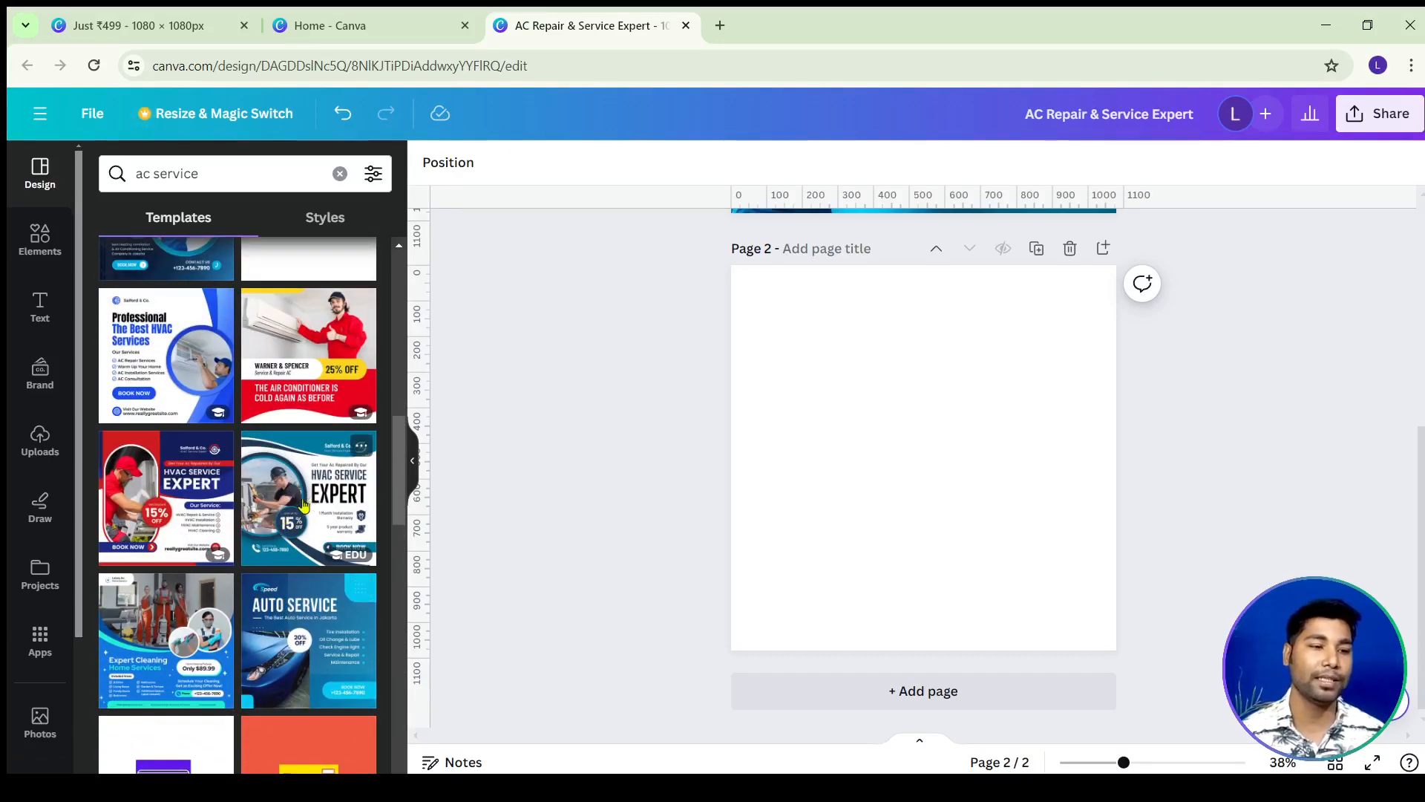
{"action": "scroll", "coordinate": [304, 506], "scroll_direction": "down", "scroll_amount": 2}
{"action": "scroll", "coordinate": [304, 506], "scroll_direction": "down", "scroll_amount": 3}
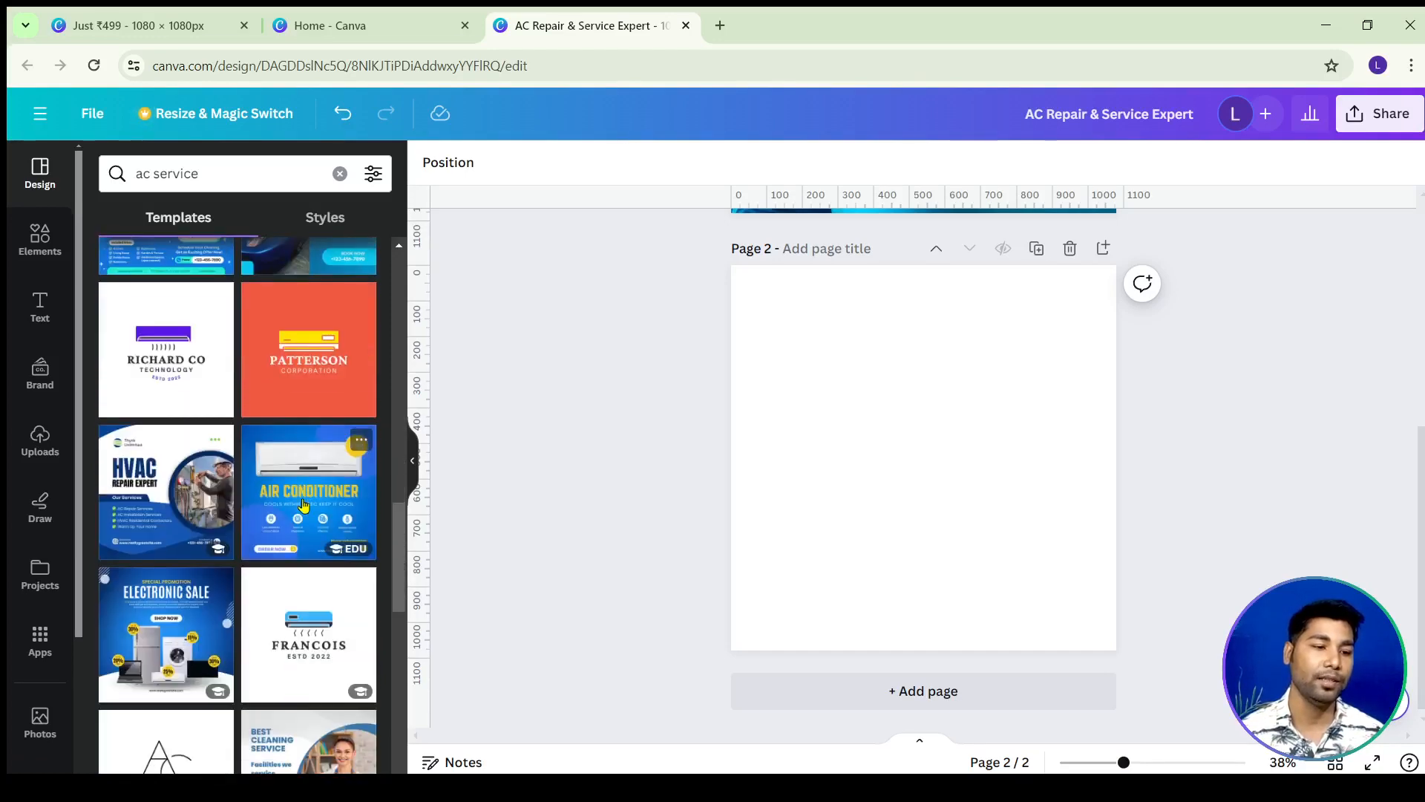
{"action": "scroll", "coordinate": [303, 506], "scroll_direction": "down", "scroll_amount": 3}
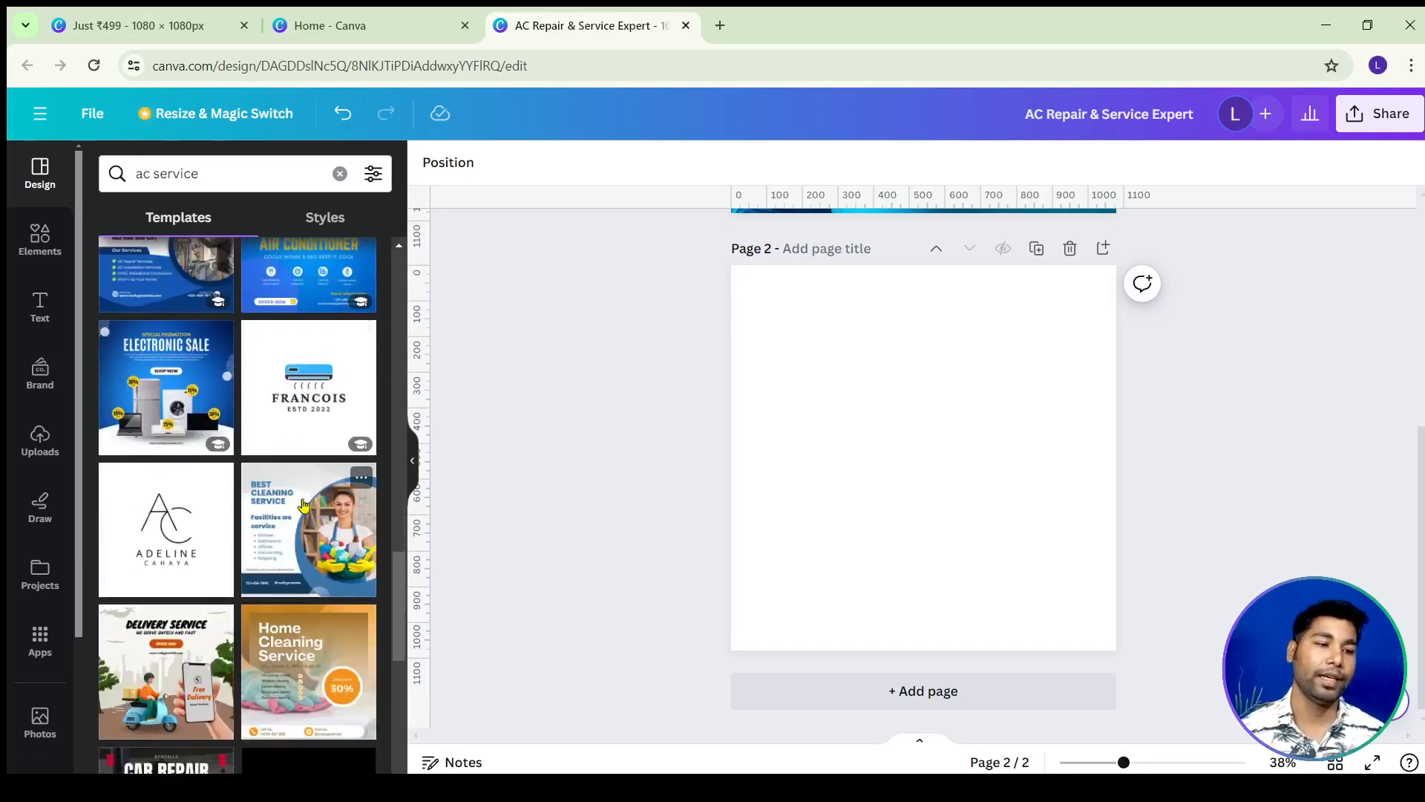
{"action": "scroll", "coordinate": [304, 506], "scroll_direction": "down", "scroll_amount": 3}
{"action": "scroll", "coordinate": [304, 506], "scroll_direction": "down", "scroll_amount": 3}
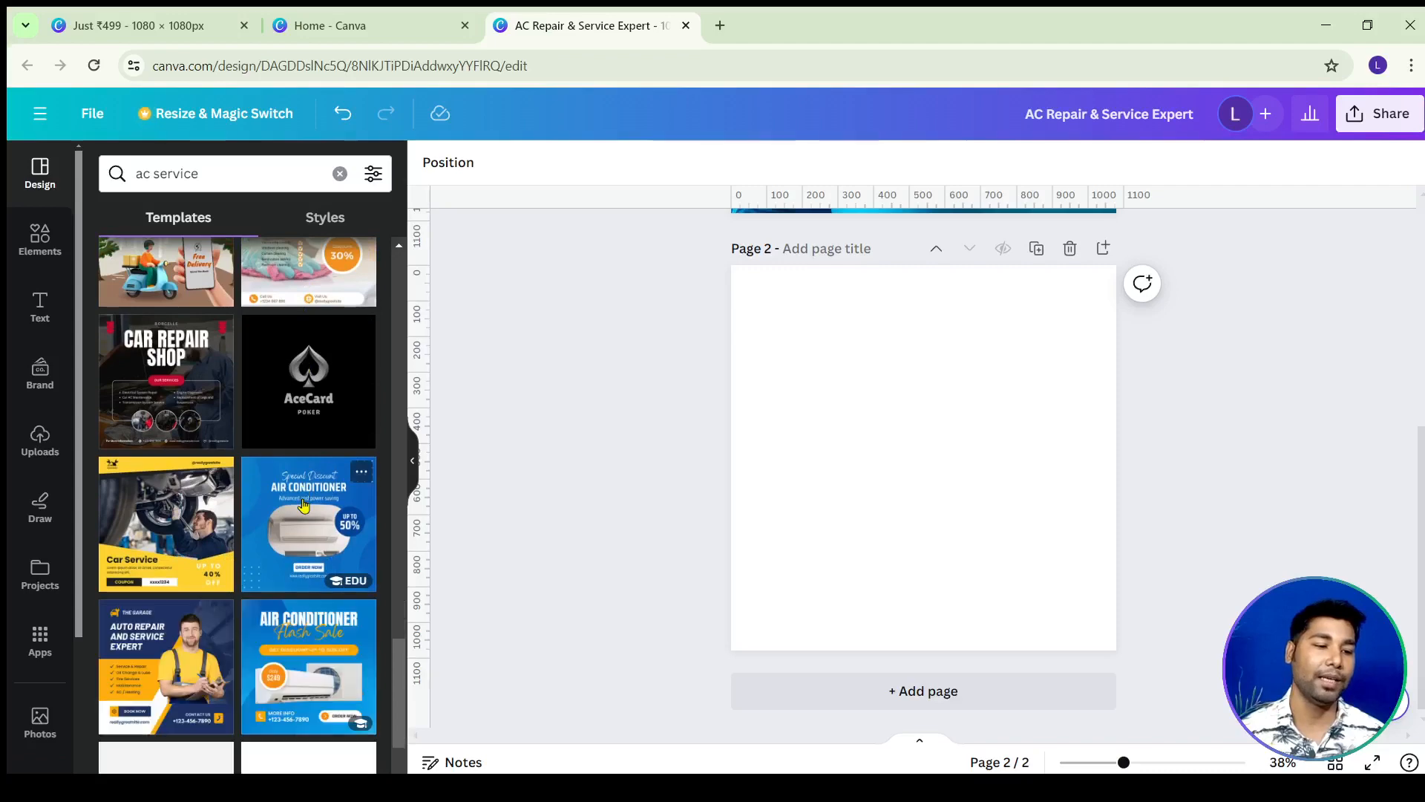
{"action": "scroll", "coordinate": [304, 505], "scroll_direction": "down", "scroll_amount": 5}
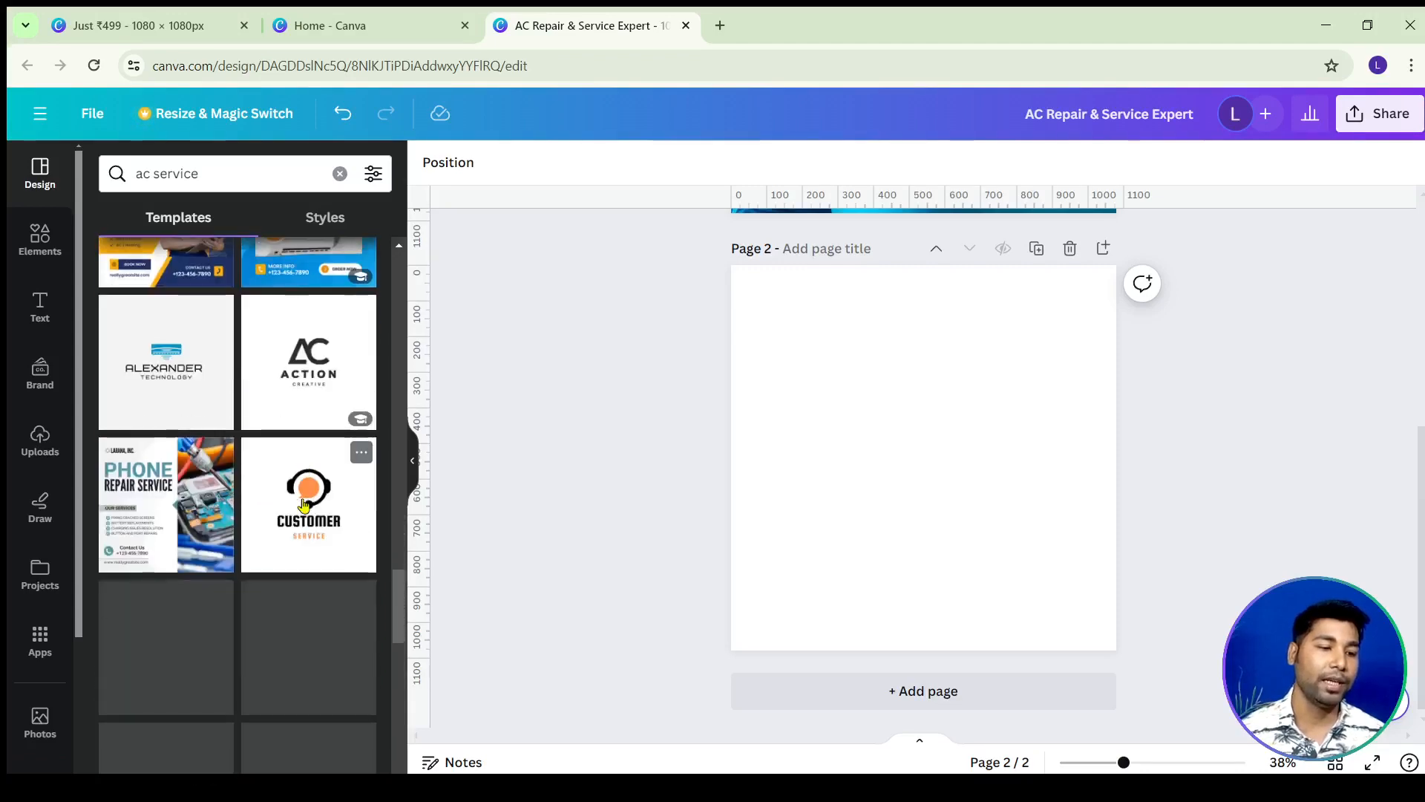
{"action": "scroll", "coordinate": [304, 506], "scroll_direction": "up", "scroll_amount": 5}
{"action": "left_click_drag", "start_coordinate": [401, 568], "coordinate": [404, 314]}
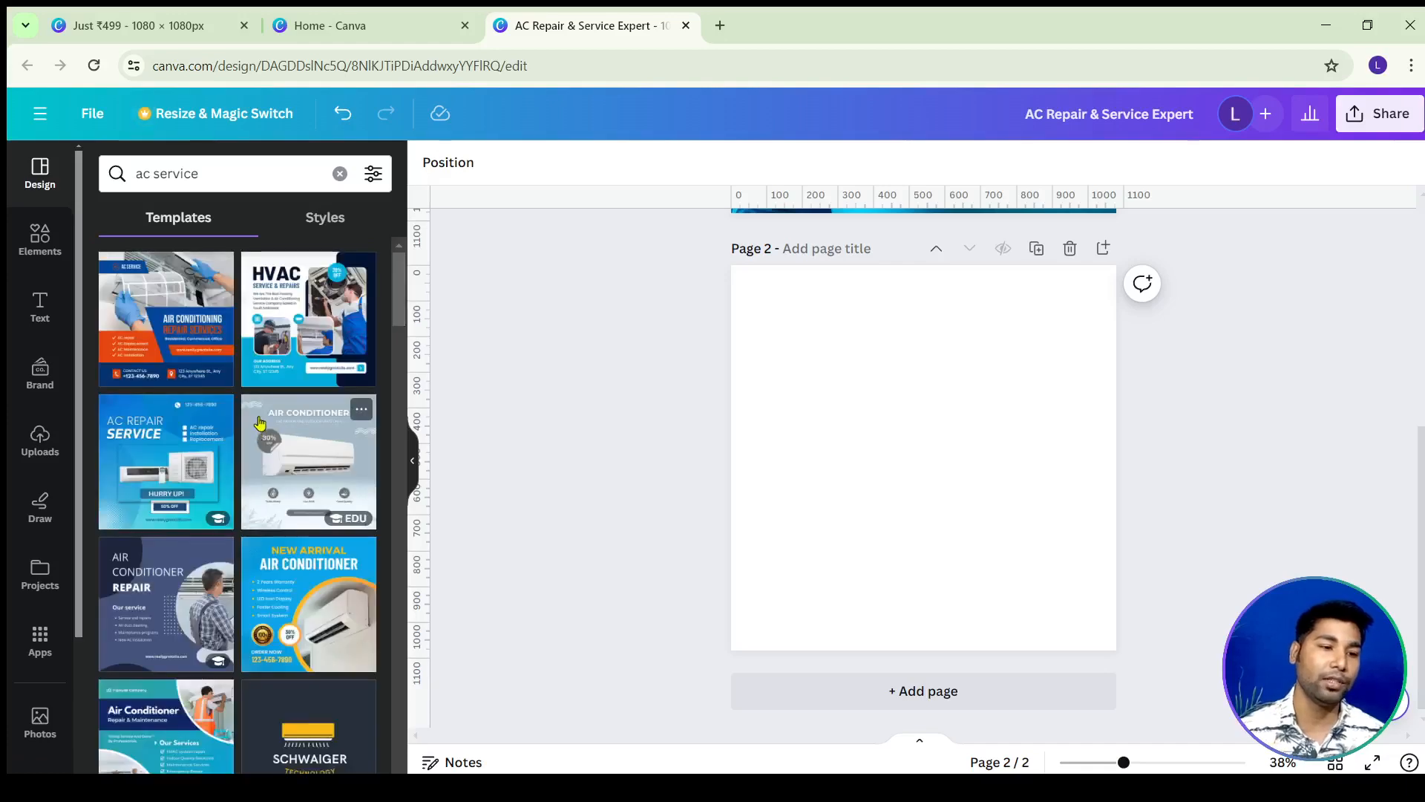
Apply the "Blue and White Simple Air Conditioner Service Instagram Post" template to page 2.
{"action": "scroll", "coordinate": [201, 519], "scroll_direction": "down", "scroll_amount": 3}
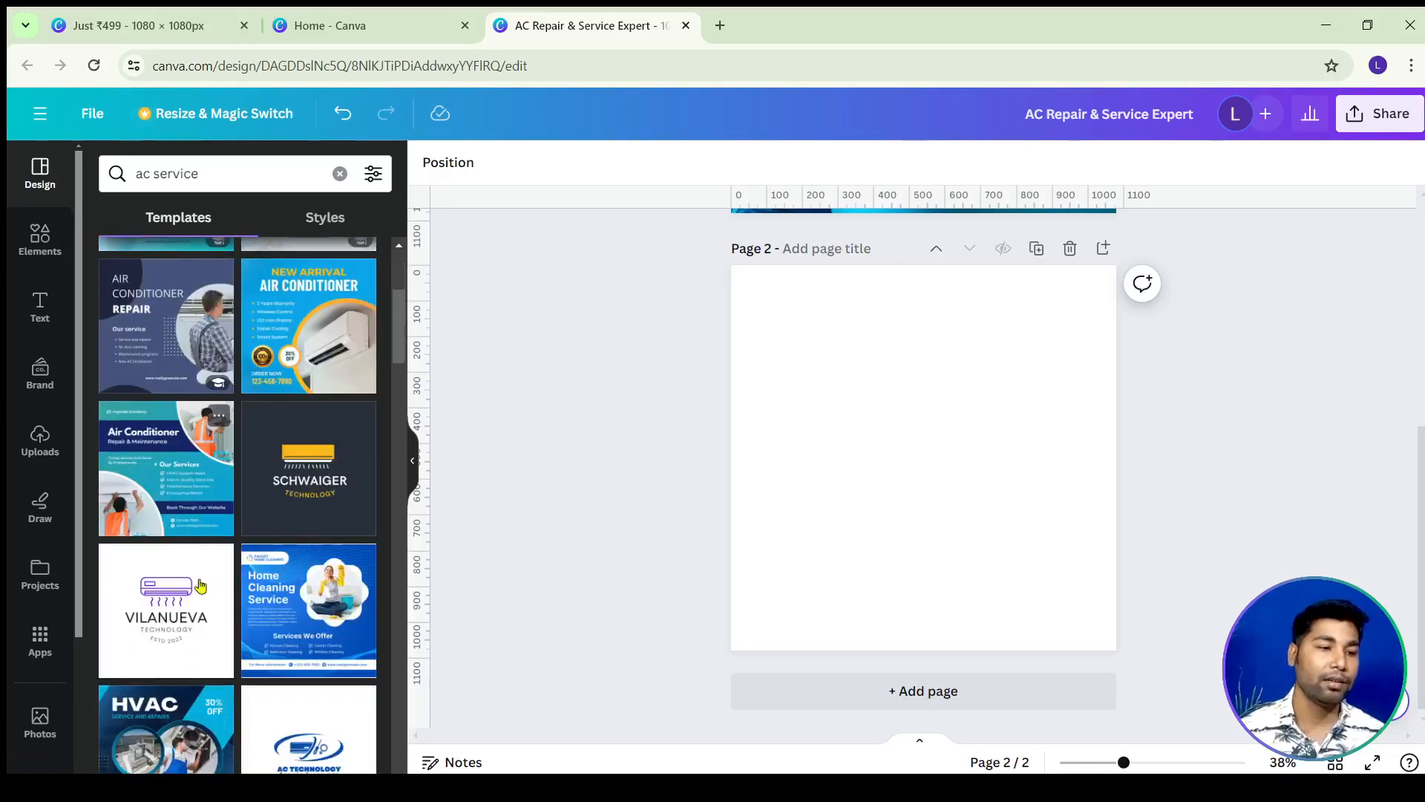
{"action": "left_click", "coordinate": [165, 401]}
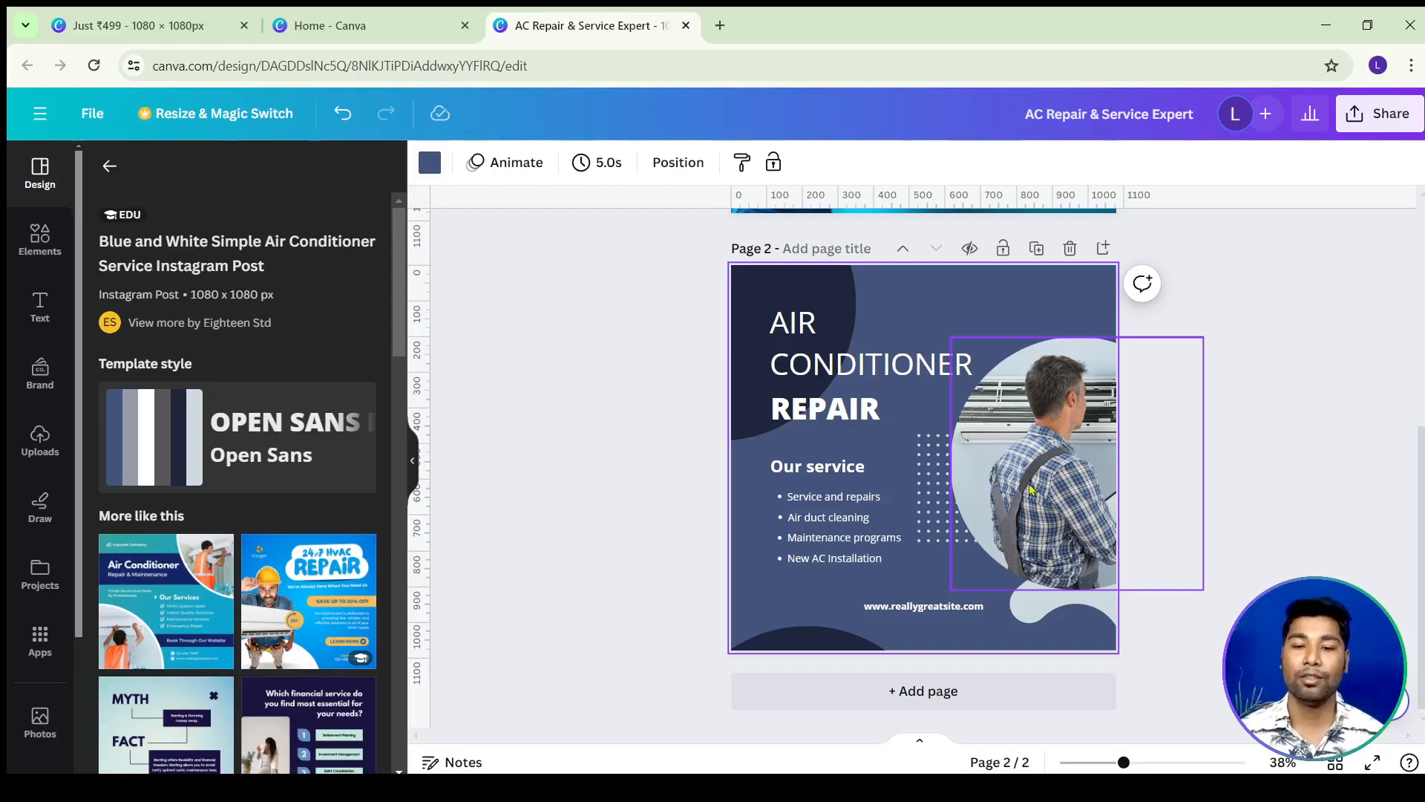
Try a small shift of the circular technician photo on page 2, undo it and reselect the photo.
{"action": "left_click_drag", "start_coordinate": [1064, 457], "coordinate": [1072, 449]}
{"action": "key", "text": "ctrl+z"}
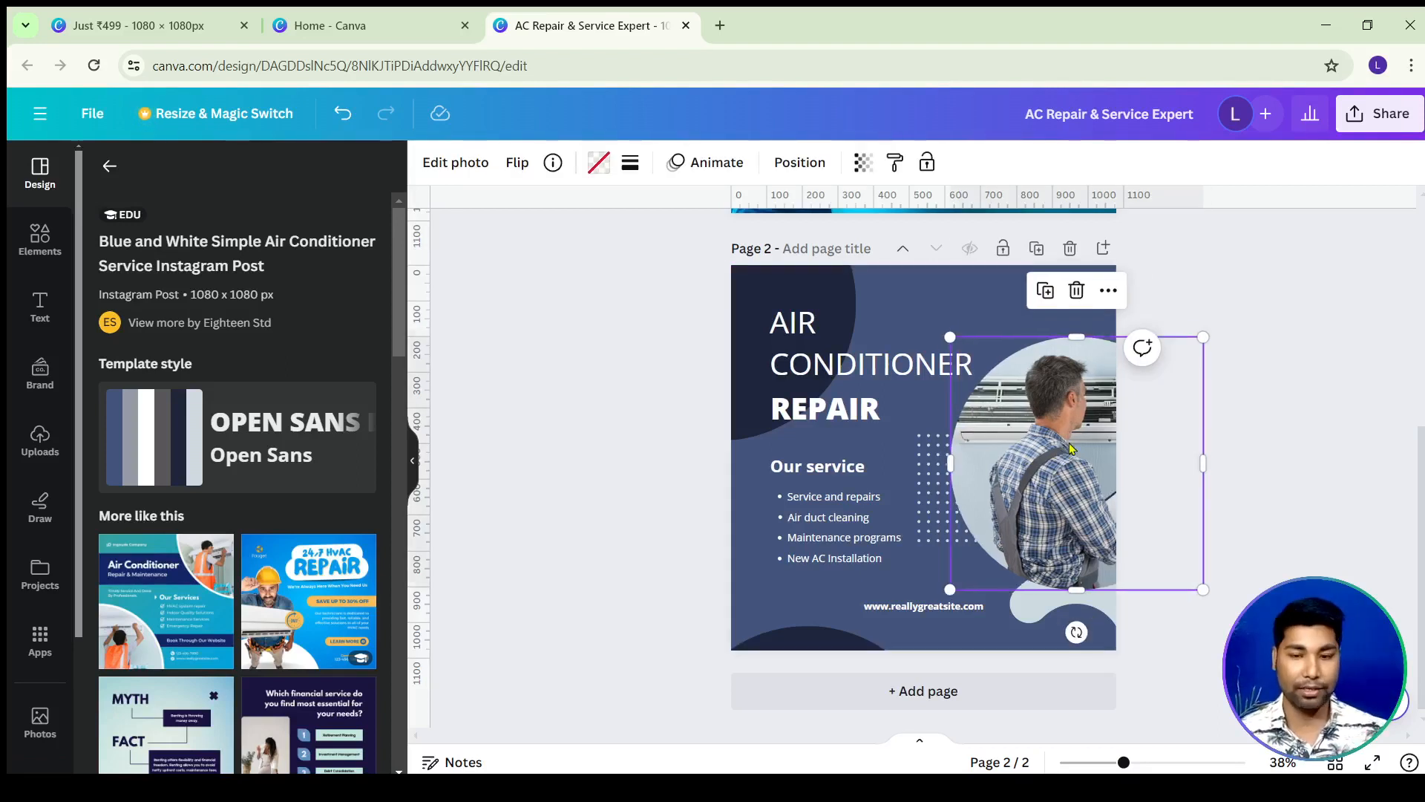
{"action": "left_click", "coordinate": [1052, 445]}
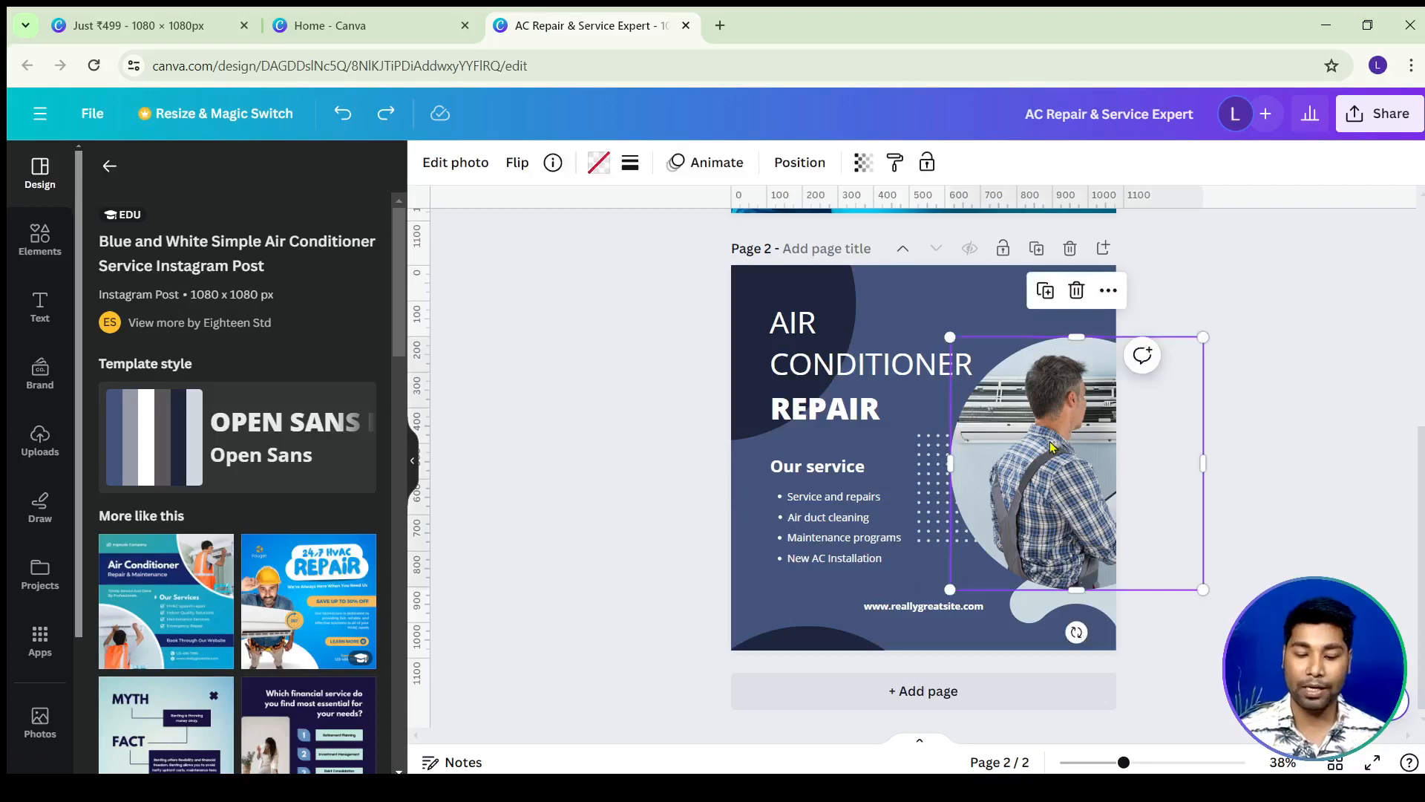
Remove the technician photo from page 2's circular frame and search the photo elements for "ac".
{"action": "key", "text": "Delete"}
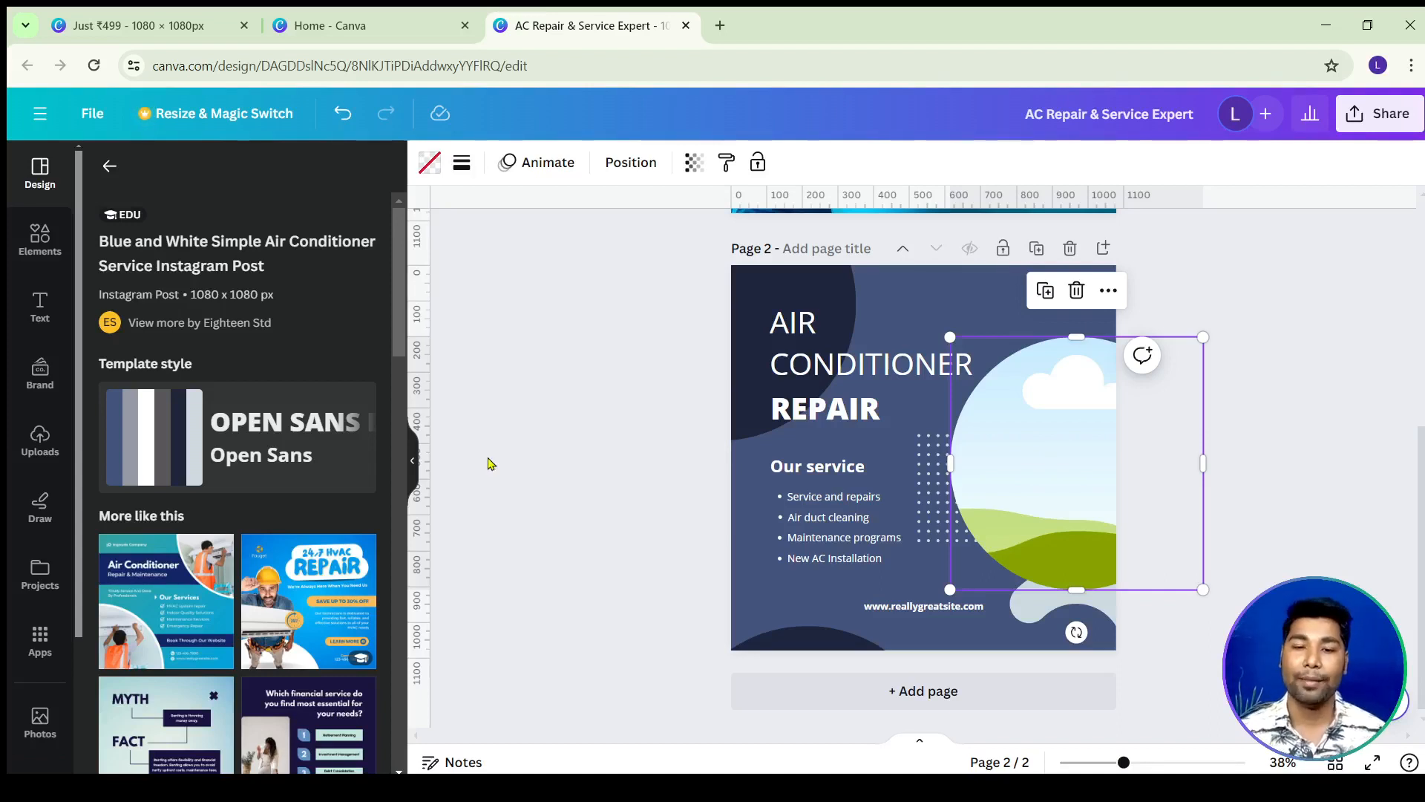
{"action": "left_click", "coordinate": [567, 398]}
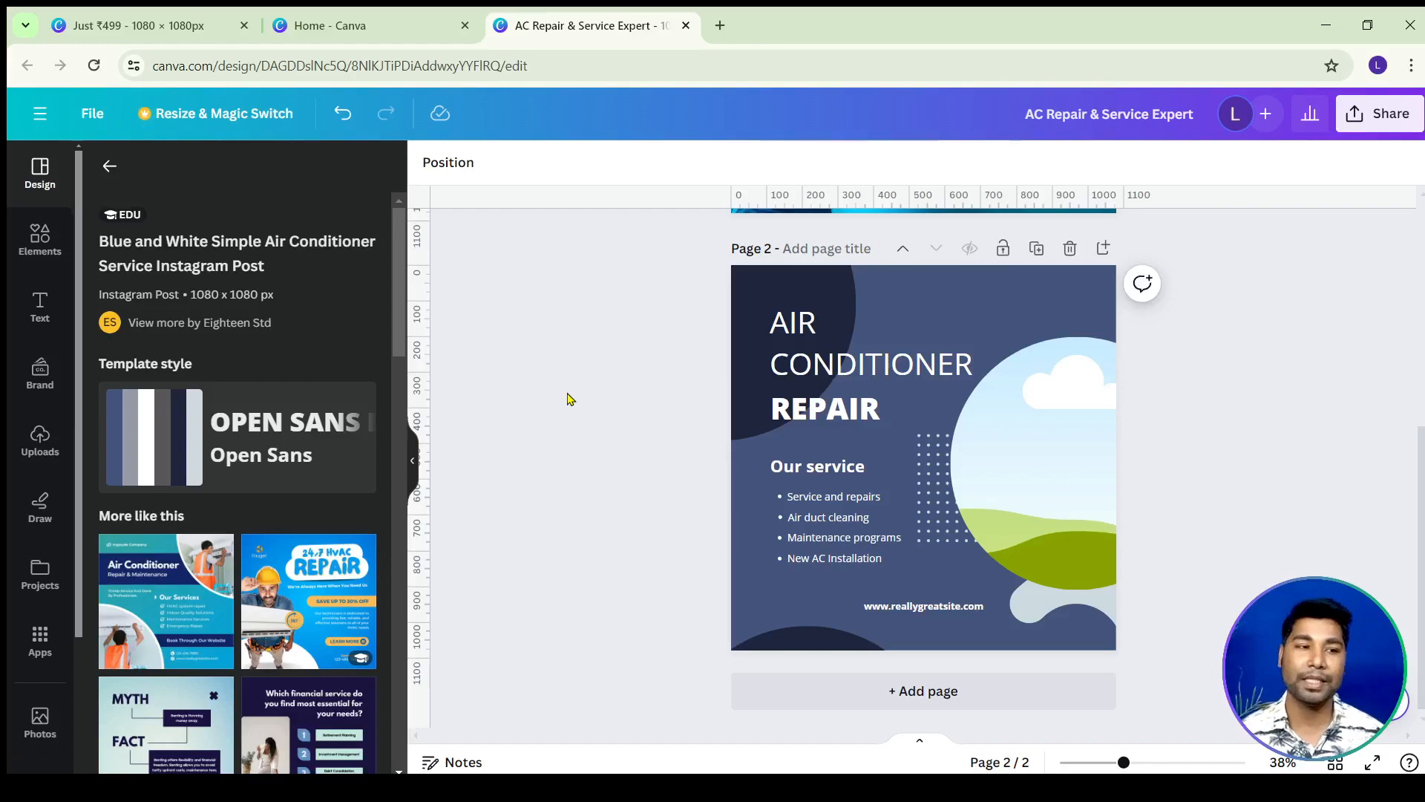
{"action": "left_click", "coordinate": [60, 255]}
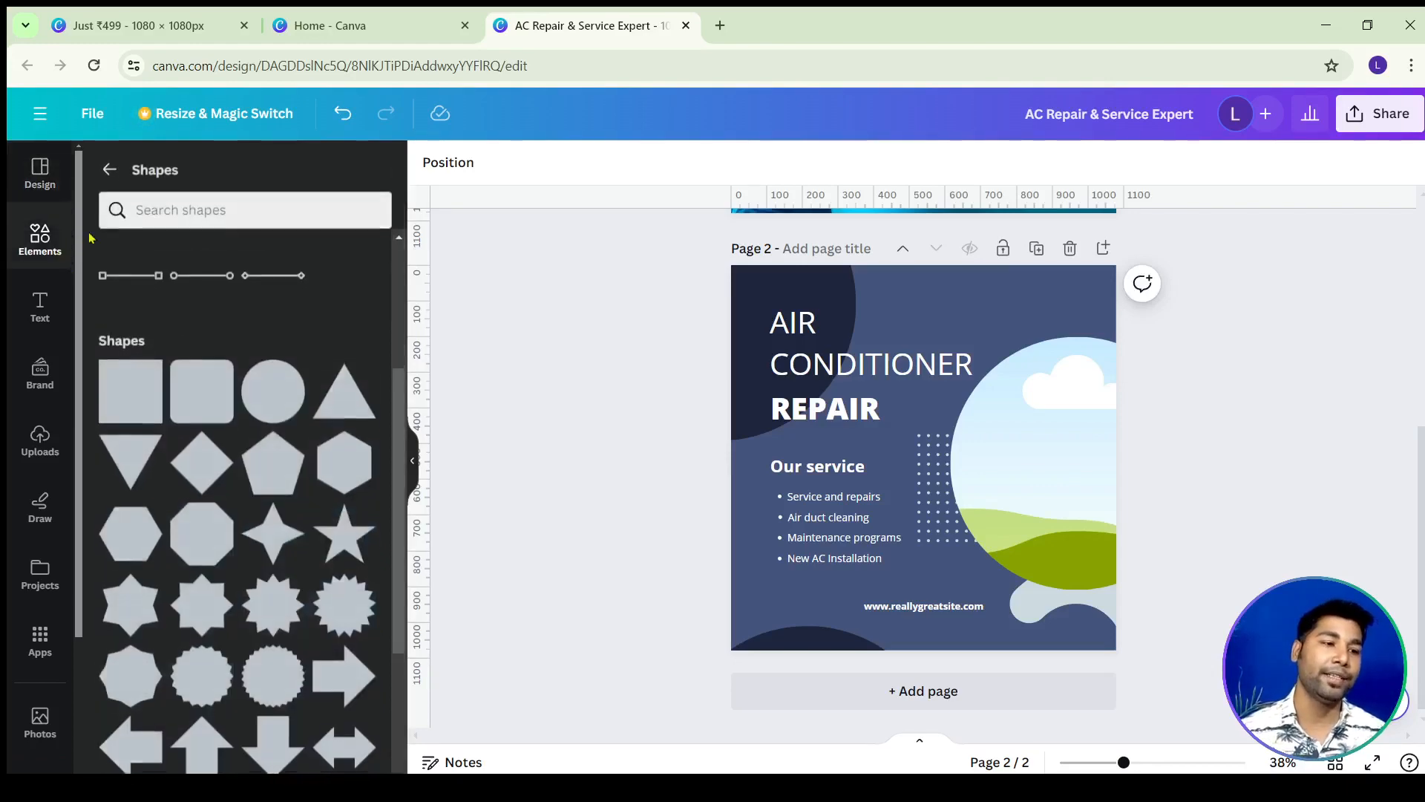
{"action": "left_click", "coordinate": [111, 166]}
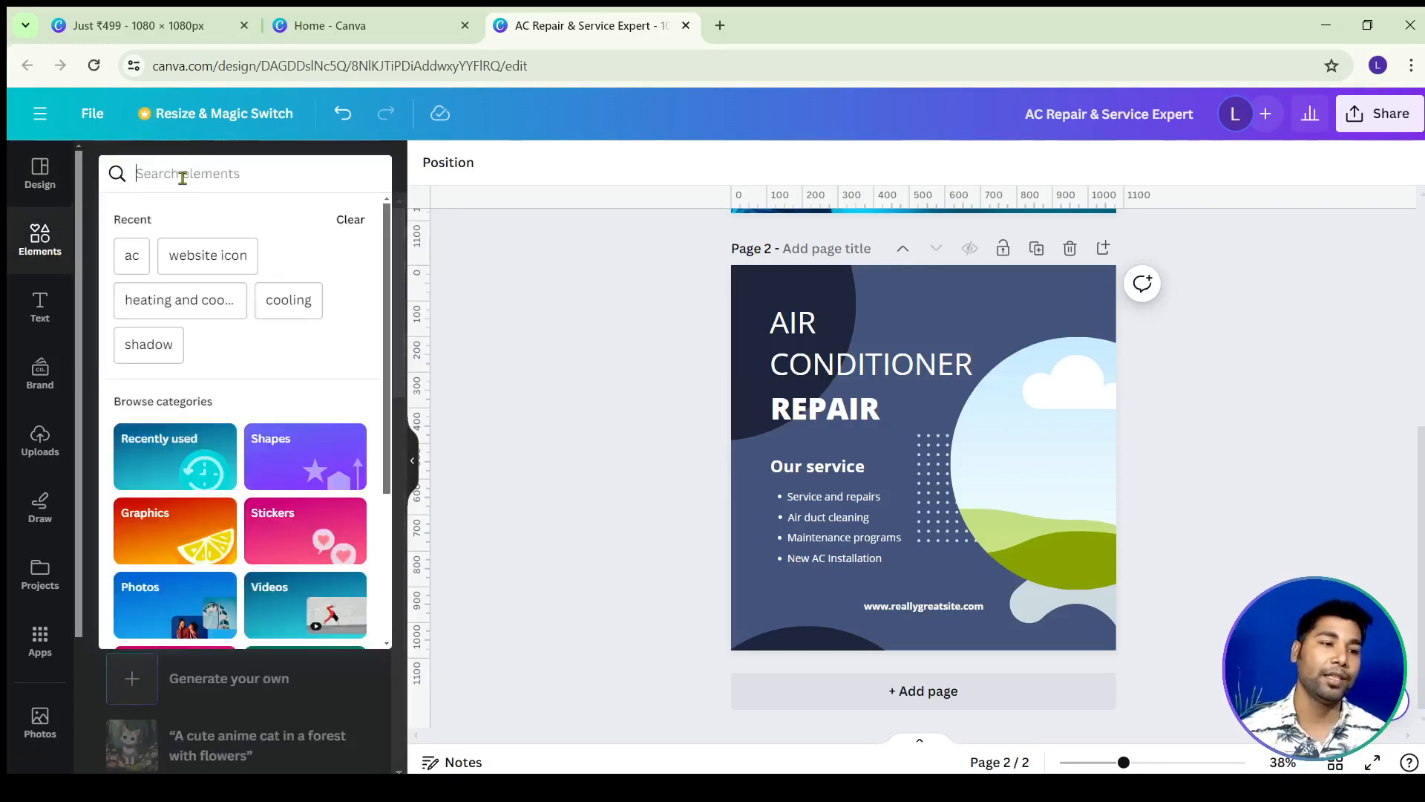
{"action": "left_click", "coordinate": [138, 257]}
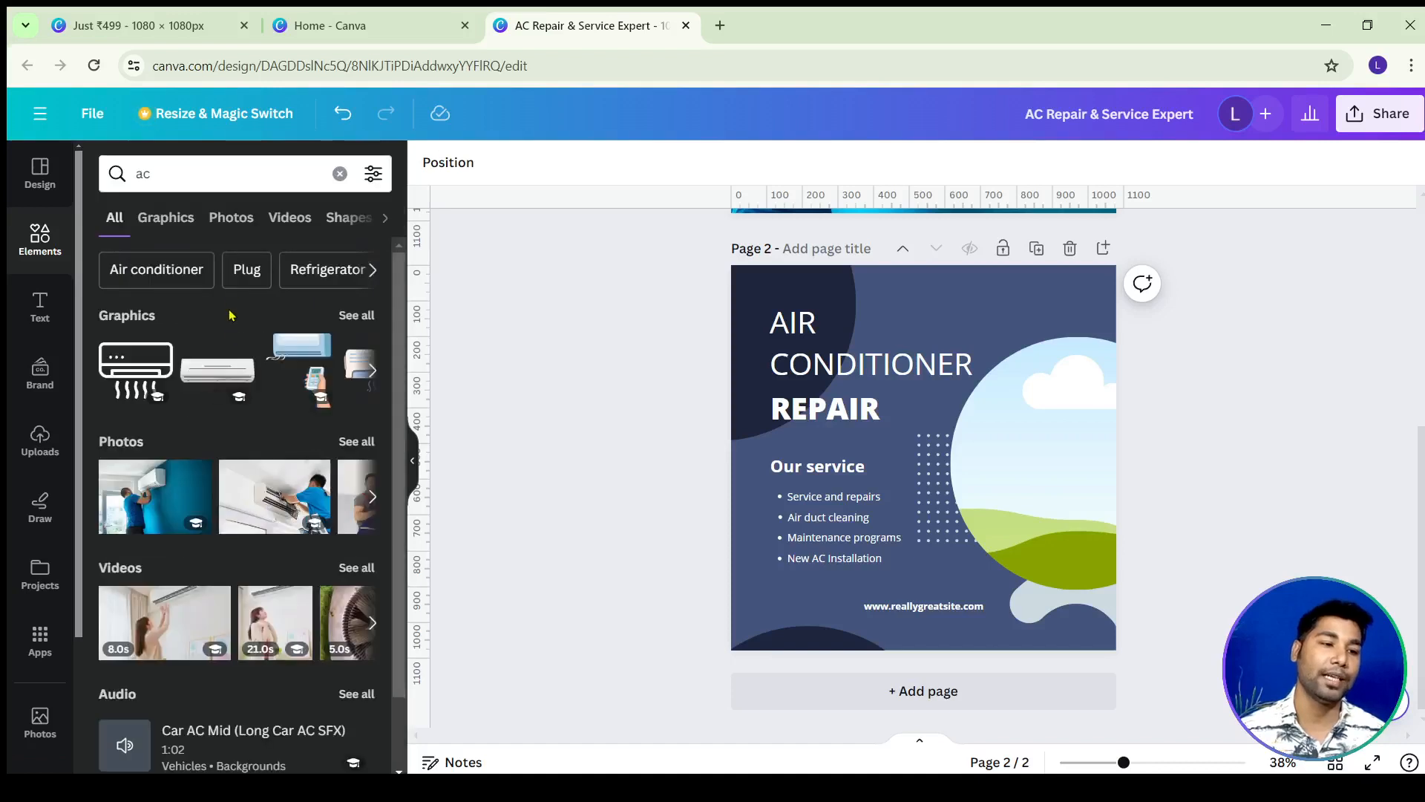
{"action": "left_click", "coordinate": [231, 216]}
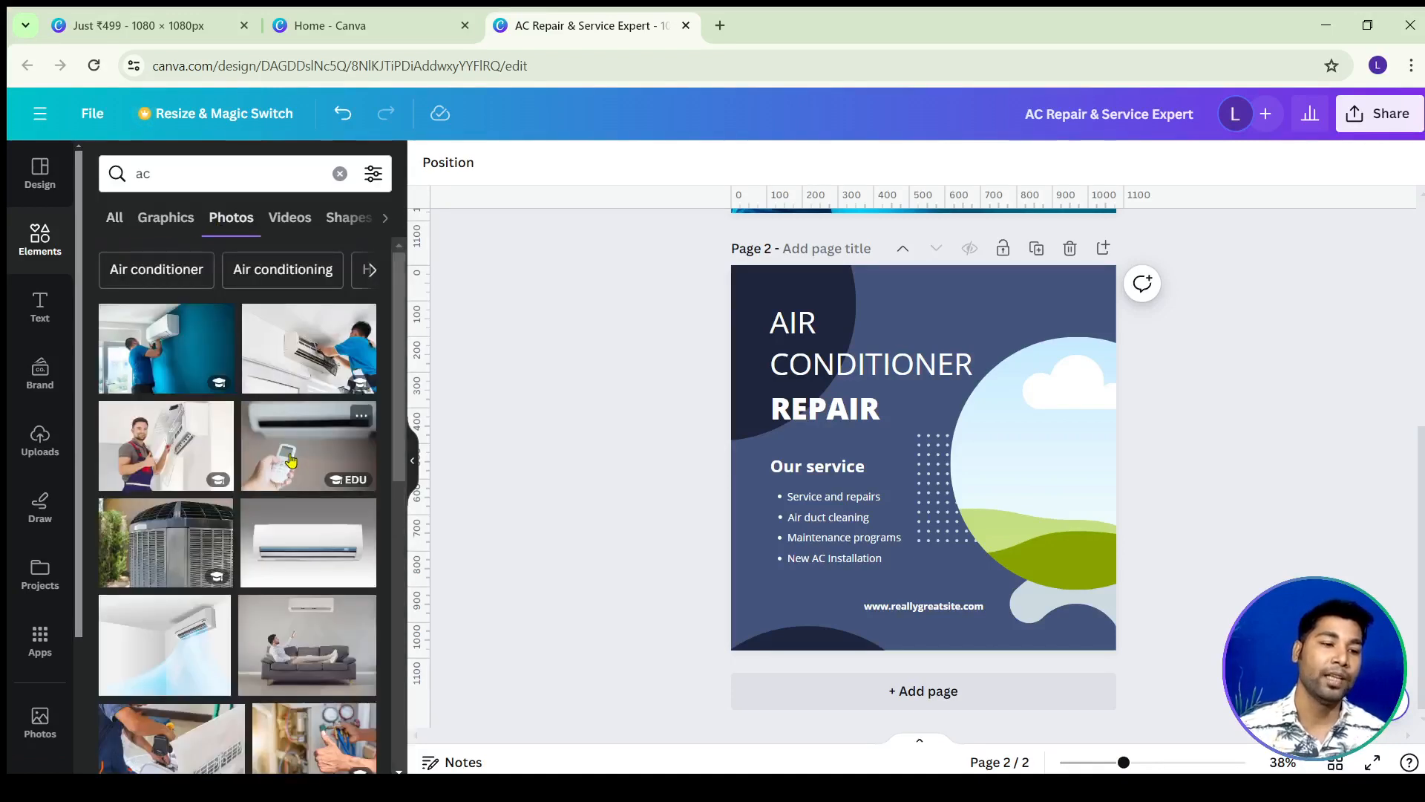
Fill page 2's circular frame with the photo of the smiling technician giving a thumbs up, and shift the photo slightly inside it.
{"action": "left_click", "coordinate": [178, 446]}
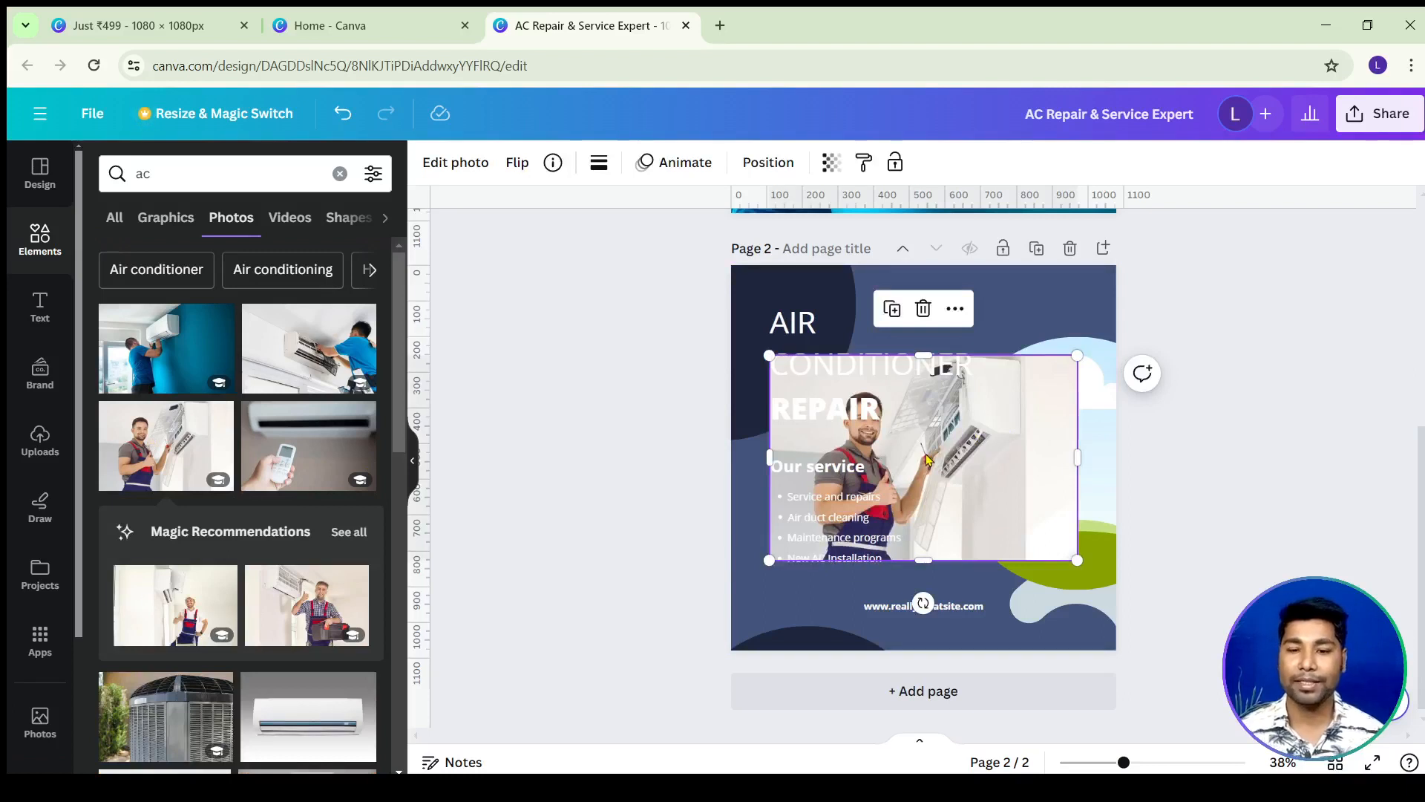
{"action": "left_click_drag", "start_coordinate": [928, 461], "coordinate": [1052, 472]}
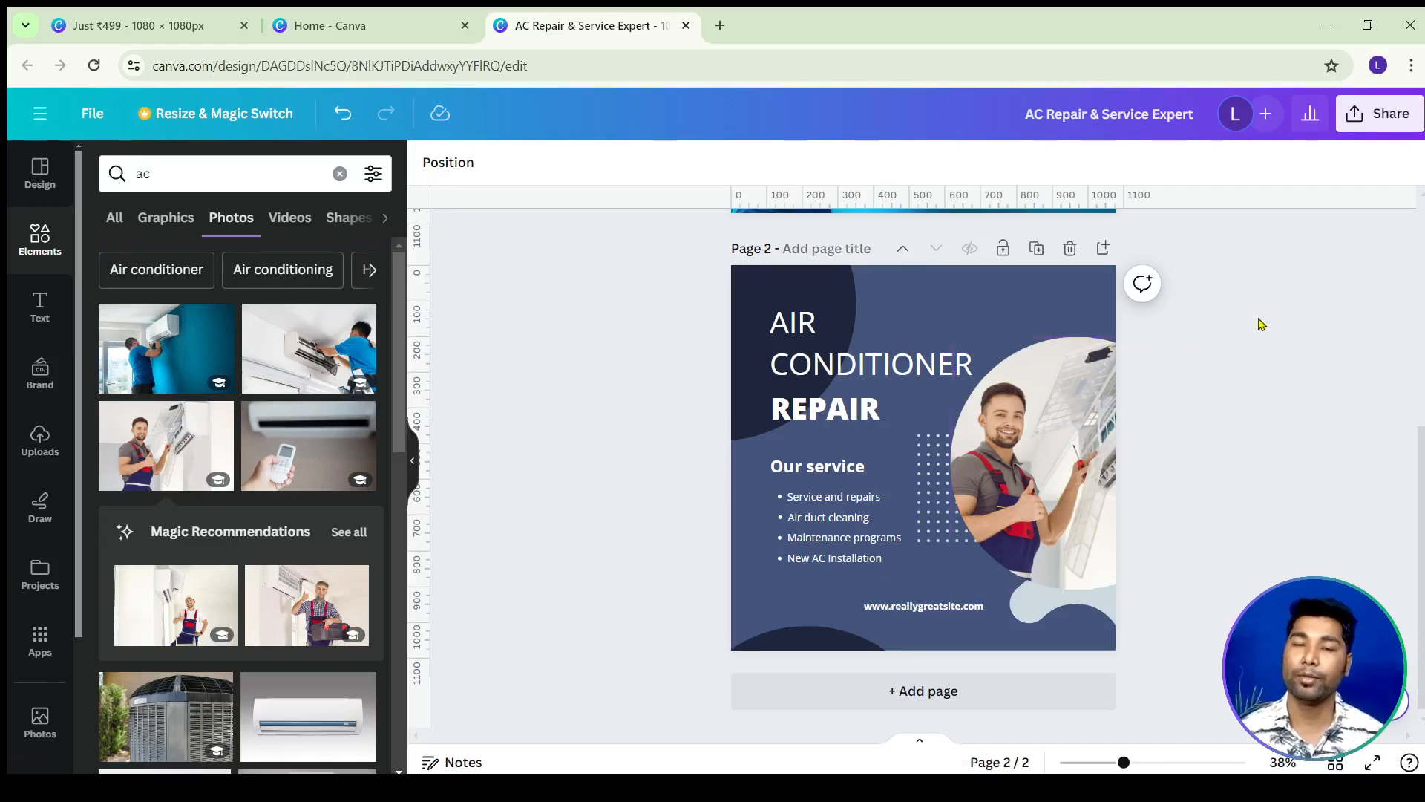
{"action": "left_click", "coordinate": [1101, 394]}
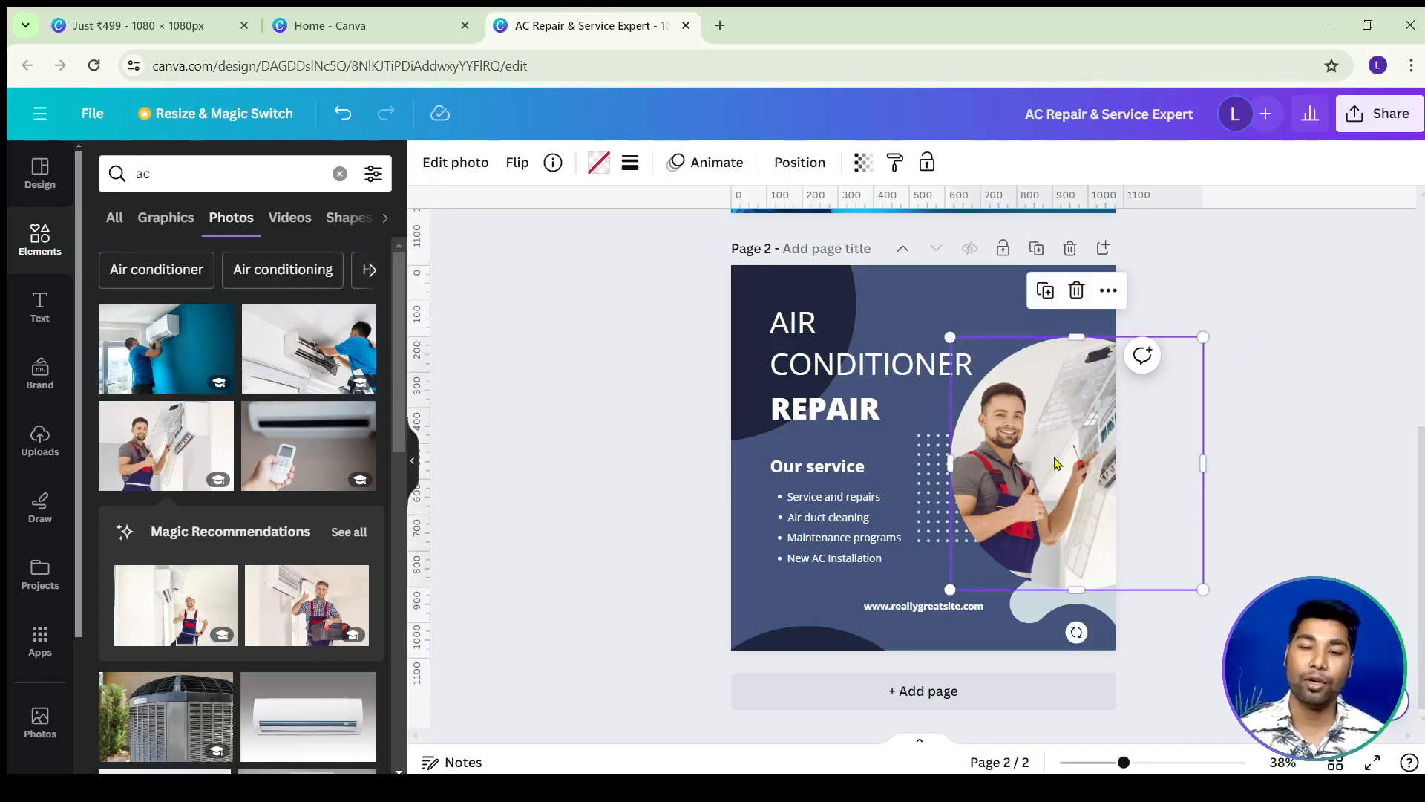
{"action": "double_click", "coordinate": [1054, 457]}
{"action": "left_click_drag", "start_coordinate": [1054, 458], "coordinate": [1032, 471]}
{"action": "left_click", "coordinate": [563, 511]}
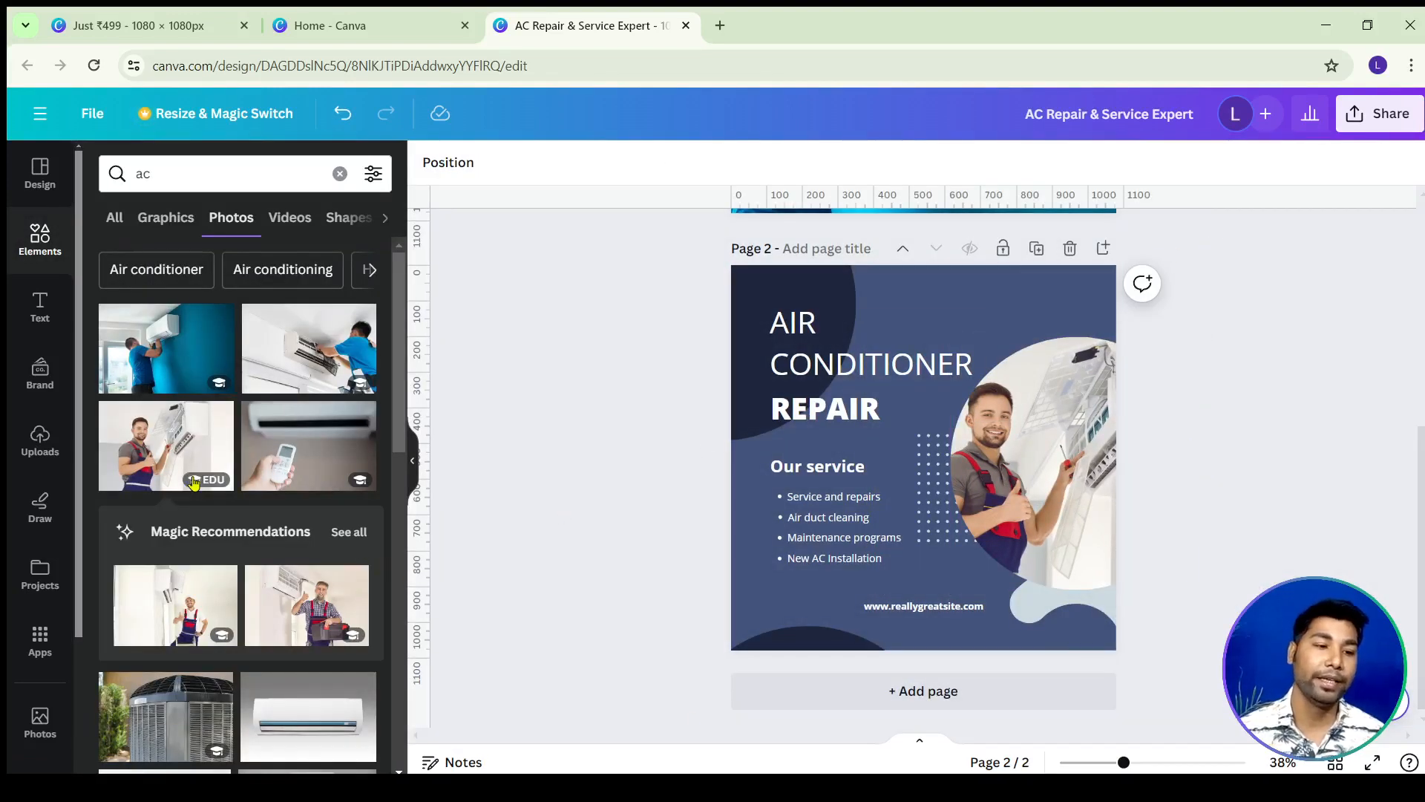
Replace the frame's picture with the recommended photo of the technician in a white shirt and cap, adjusting its crop to show him fully.
{"action": "scroll", "coordinate": [301, 505], "scroll_direction": "down", "scroll_amount": 3}
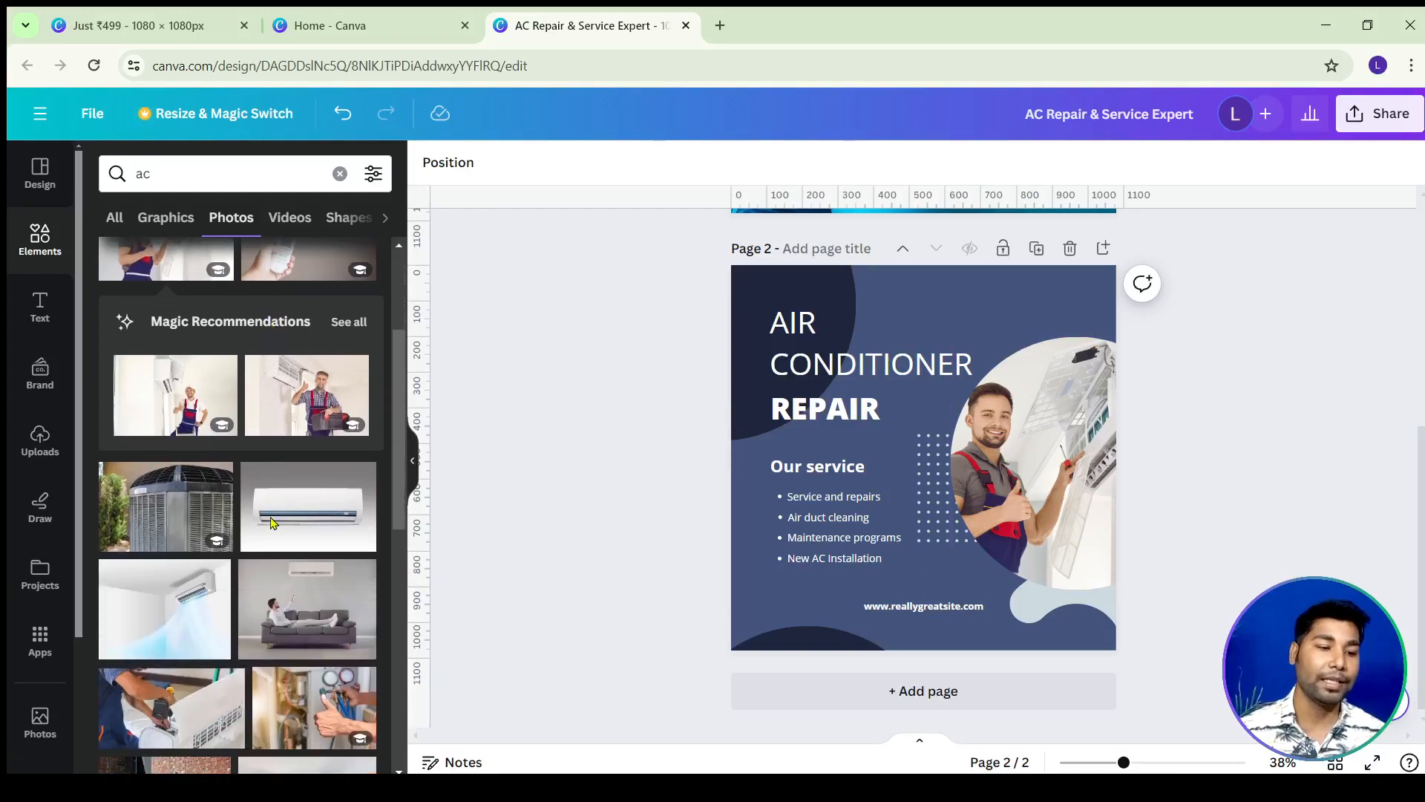
{"action": "left_click", "coordinate": [169, 397]}
{"action": "left_click_drag", "start_coordinate": [799, 500], "coordinate": [1005, 469]}
{"action": "double_click", "coordinate": [1069, 454]}
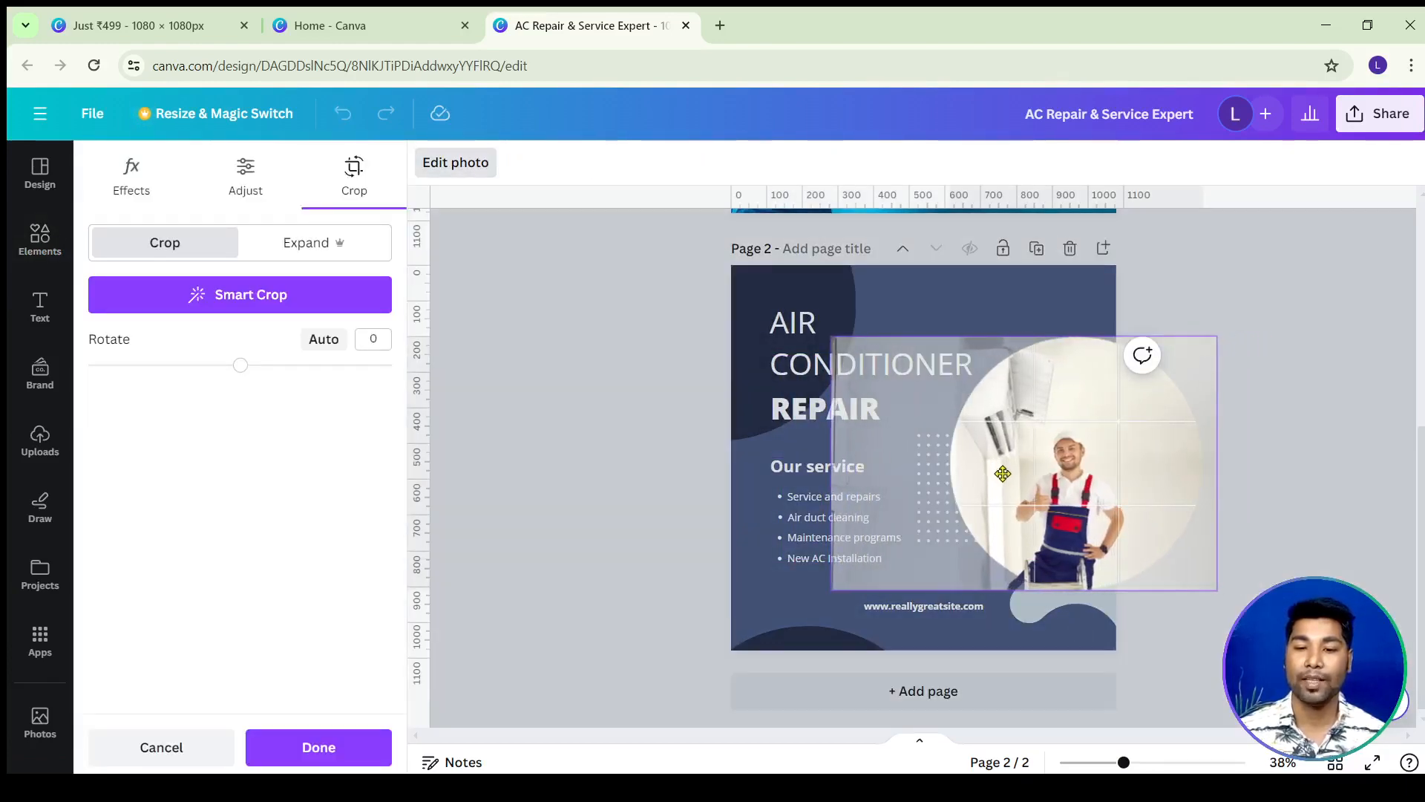
{"action": "left_click", "coordinate": [1233, 287]}
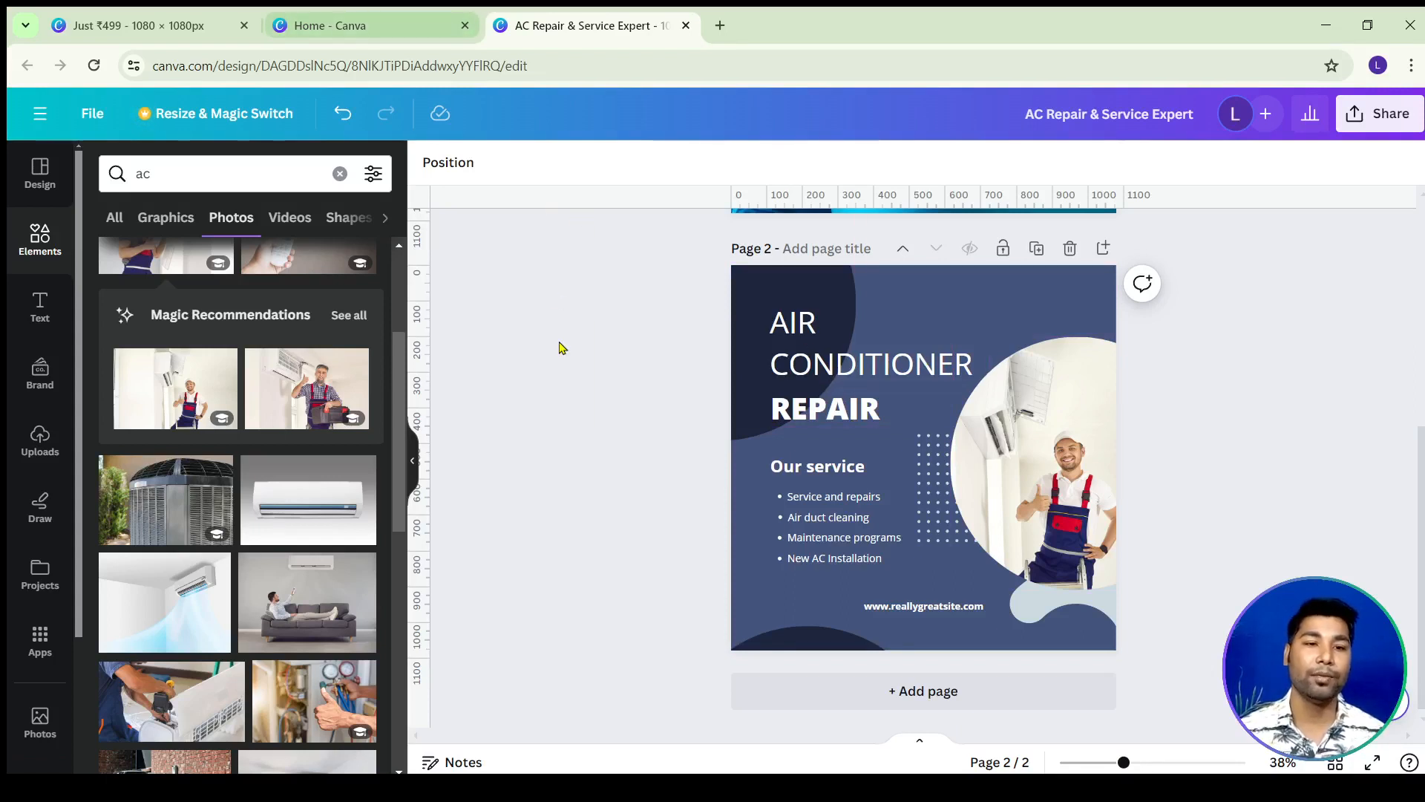
Replace page 2's "AIR CONDITIONER" heading with page 1's title text, "AC REPAIR & SERVICE EXPERT".
{"action": "scroll", "coordinate": [562, 348], "scroll_direction": "up", "scroll_amount": 5}
{"action": "left_click", "coordinate": [940, 349]}
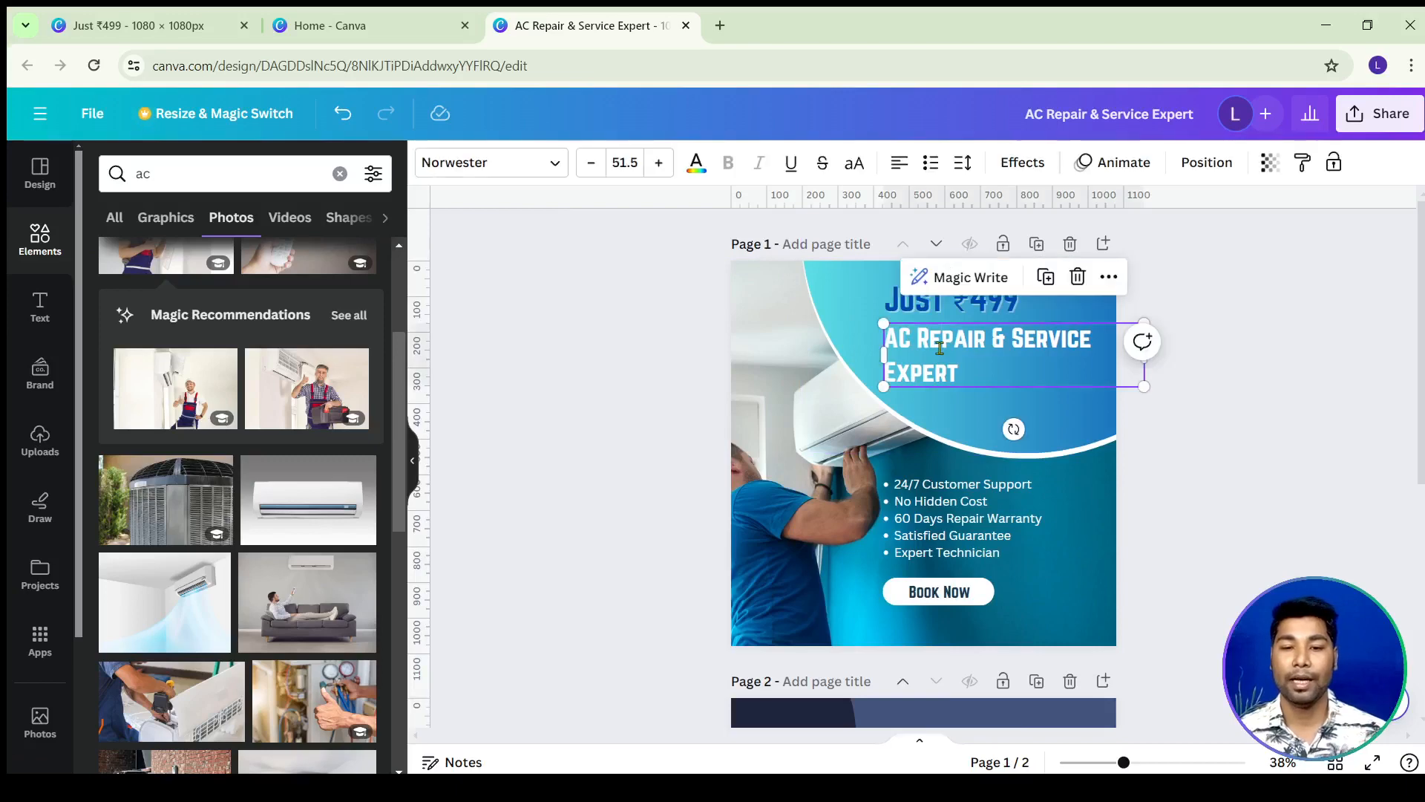
{"action": "left_click", "coordinate": [1014, 338]}
{"action": "left_click_drag", "start_coordinate": [962, 374], "coordinate": [887, 340]}
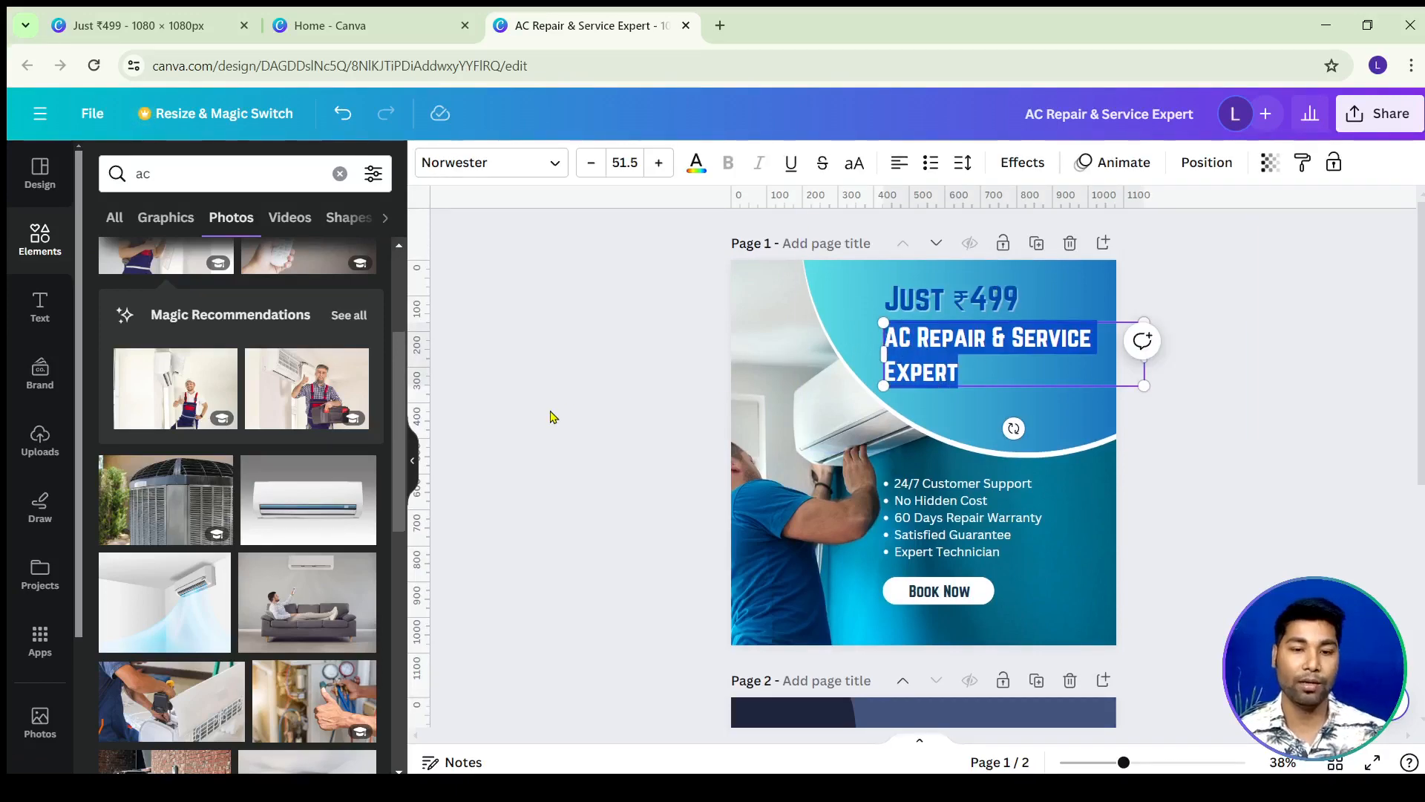
{"action": "scroll", "coordinate": [608, 413], "scroll_direction": "down", "scroll_amount": 5}
{"action": "double_click", "coordinate": [829, 355]}
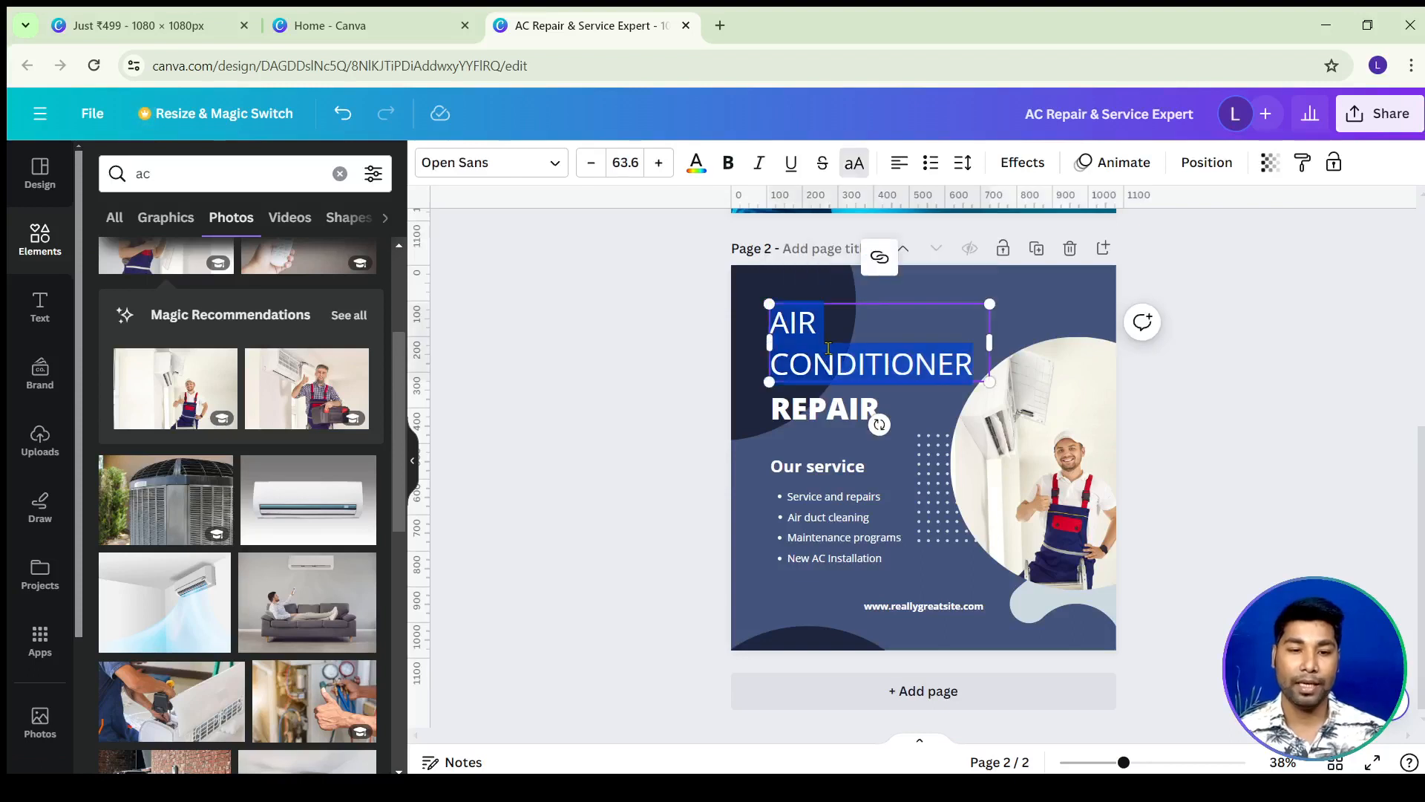
{"action": "type", "text": "AC REPAIR & SERVICE EXPERT"}
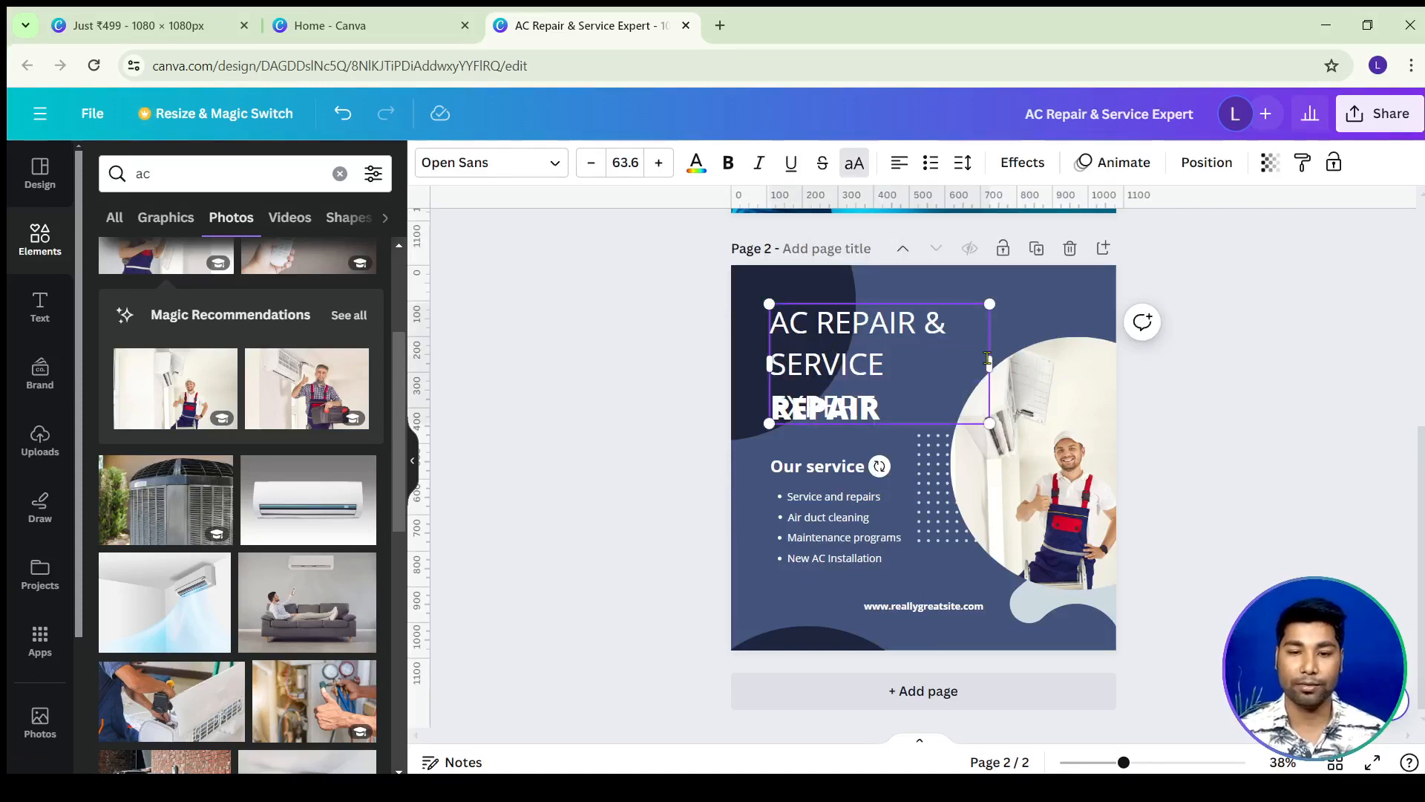
Move the leftover "REPAIR" line off page 2 and set the three-line heading in its place above "Our service".
{"action": "mouse_move", "coordinate": [988, 360]}
{"action": "left_mouse_down"}
{"action": "mouse_move", "coordinate": [1025, 357]}
{"action": "mouse_move", "coordinate": [985, 358]}
{"action": "left_mouse_up"}
{"action": "left_click_drag", "start_coordinate": [801, 357], "coordinate": [894, 338]}
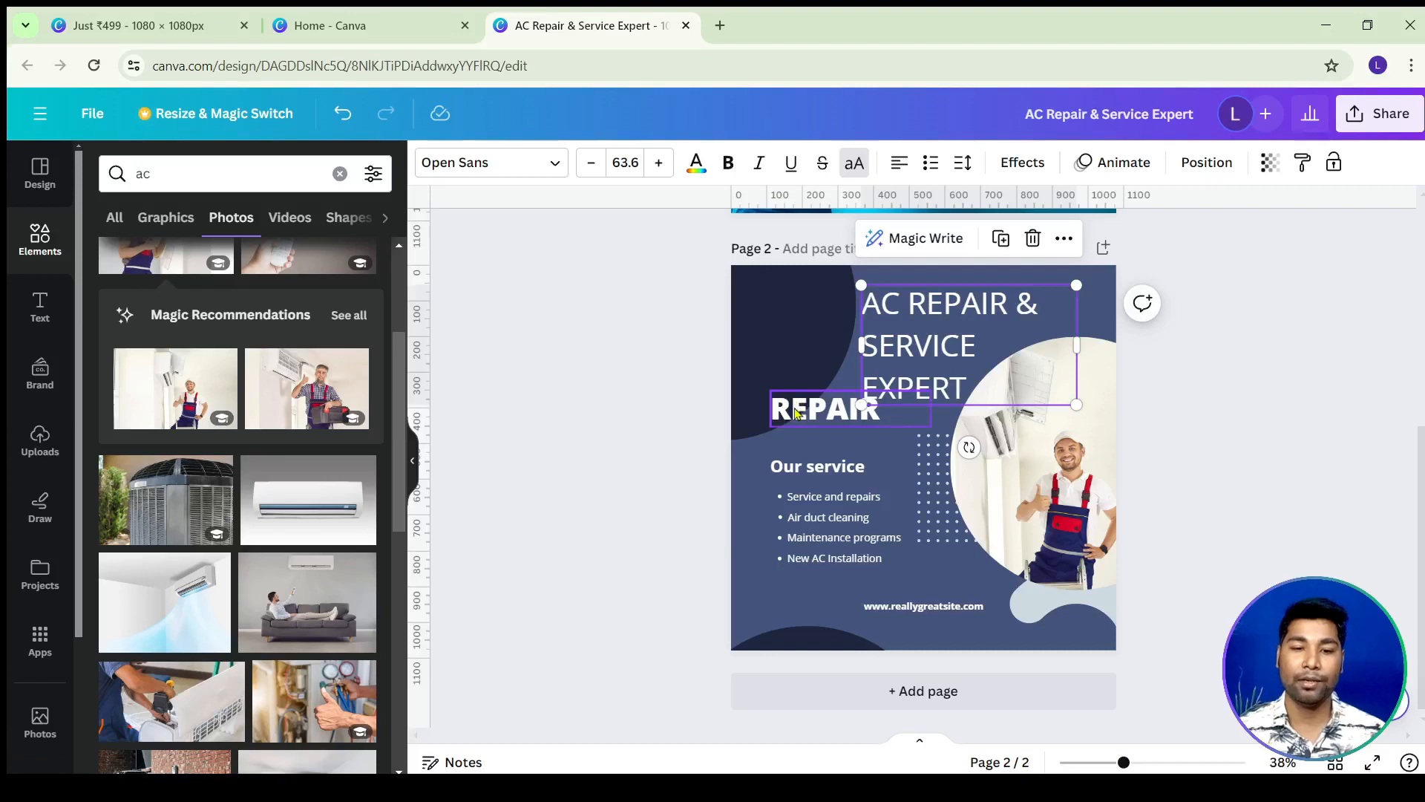
{"action": "left_click_drag", "start_coordinate": [796, 412], "coordinate": [585, 452]}
{"action": "left_click_drag", "start_coordinate": [937, 347], "coordinate": [848, 367]}
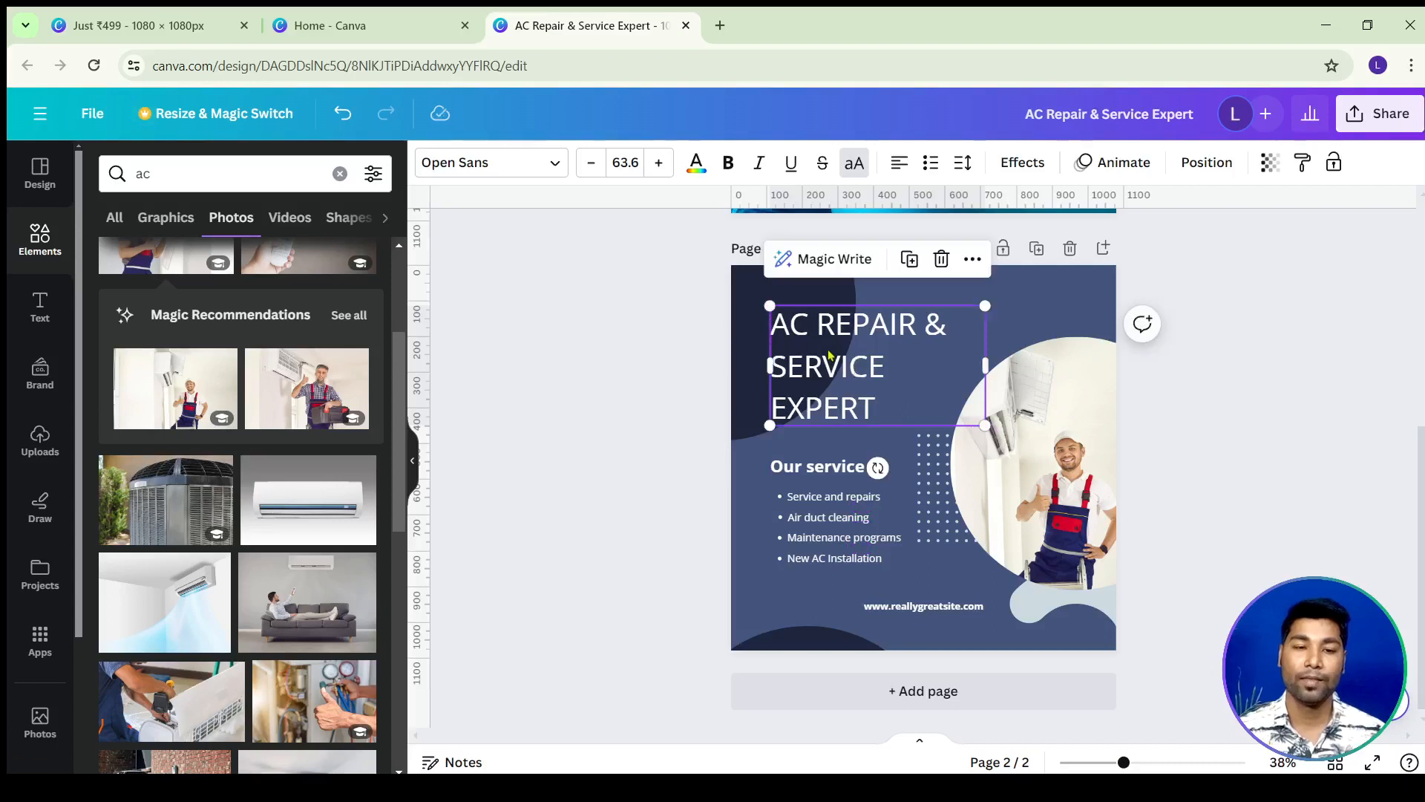
Make the whole "AC REPAIR & SERVICE EXPERT" heading on page 2 bold.
{"action": "double_click", "coordinate": [815, 324]}
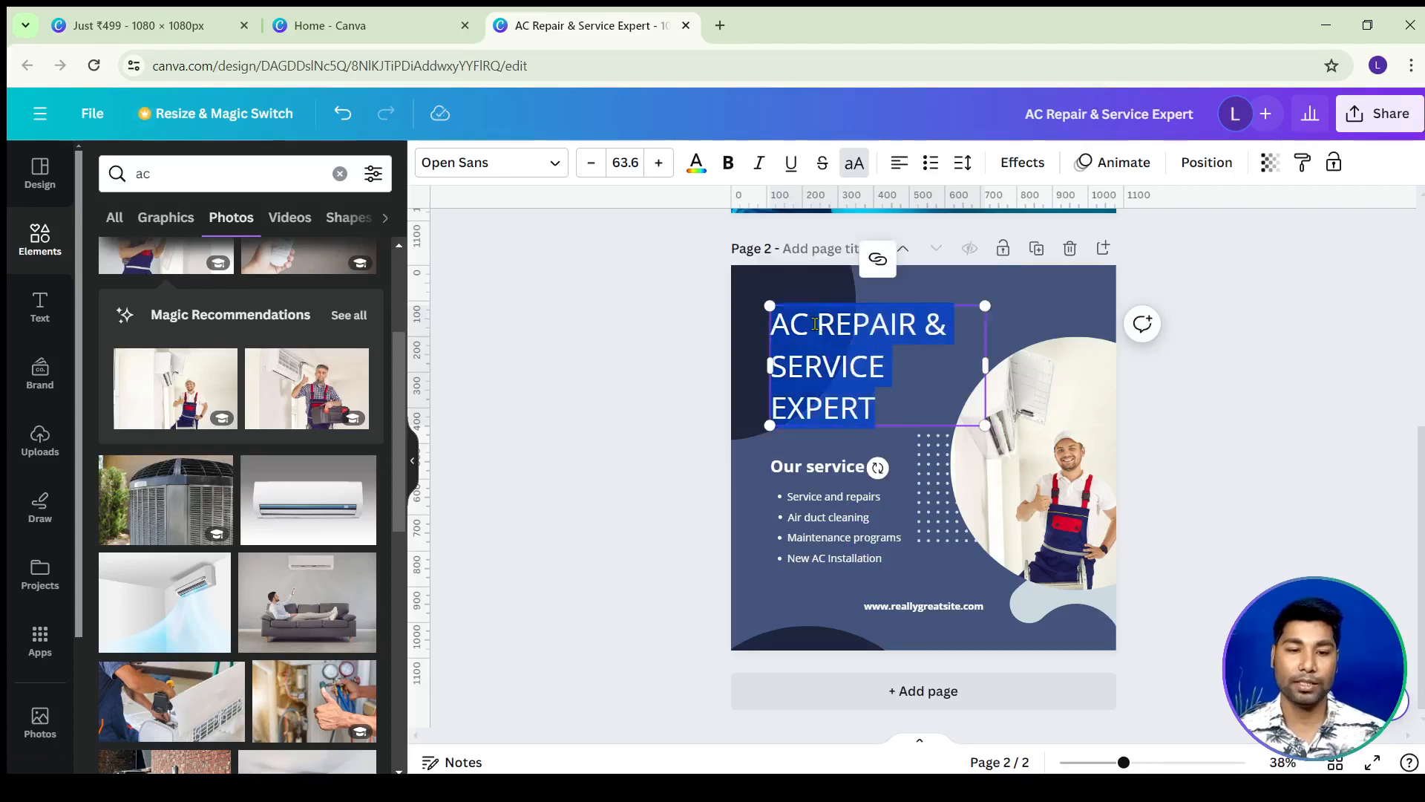
{"action": "left_click", "coordinate": [729, 163]}
{"action": "left_click", "coordinate": [623, 419]}
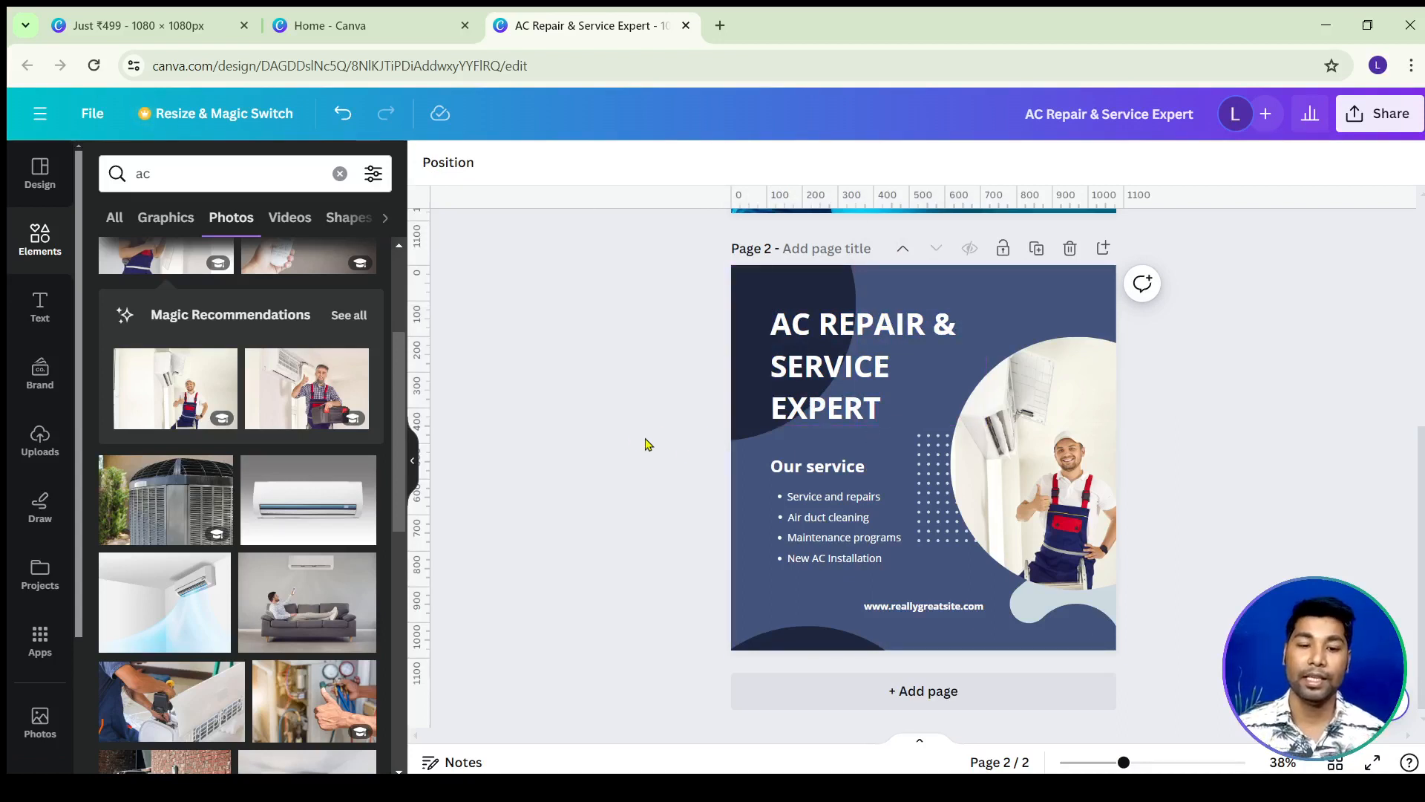
{"action": "double_click", "coordinate": [814, 467]}
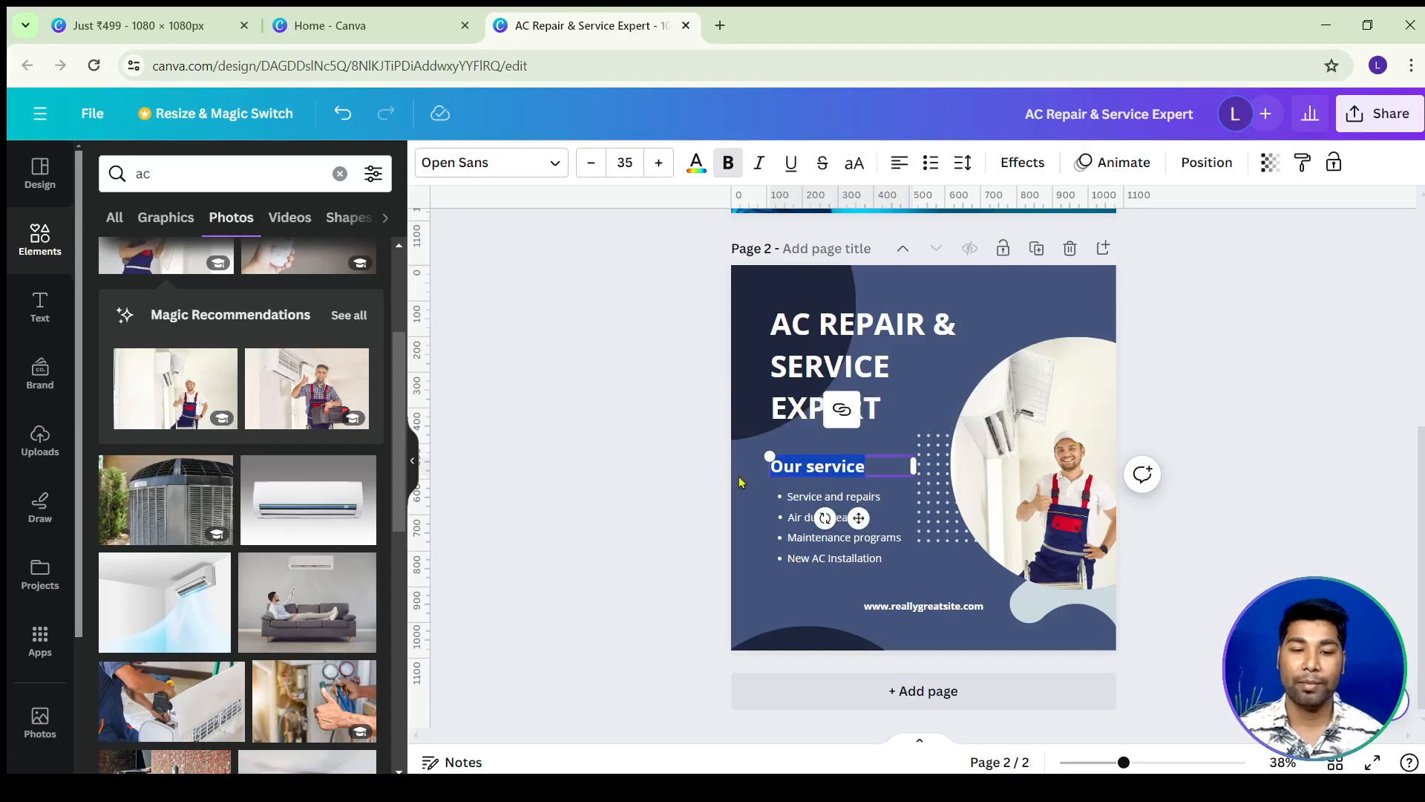
{"action": "left_click", "coordinate": [740, 483]}
{"action": "left_click", "coordinate": [840, 466]}
{"action": "left_click", "coordinate": [840, 466]}
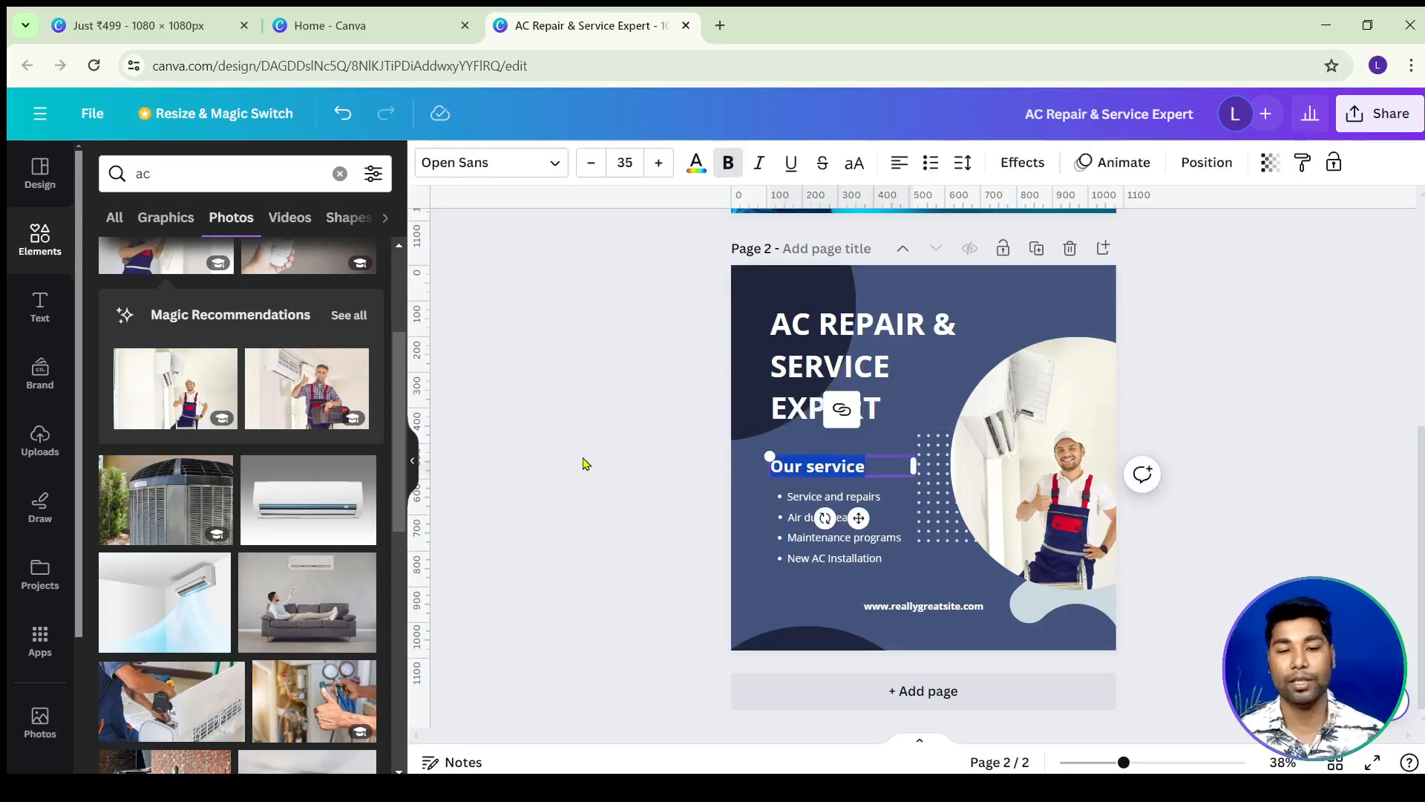
{"action": "left_click", "coordinate": [624, 468]}
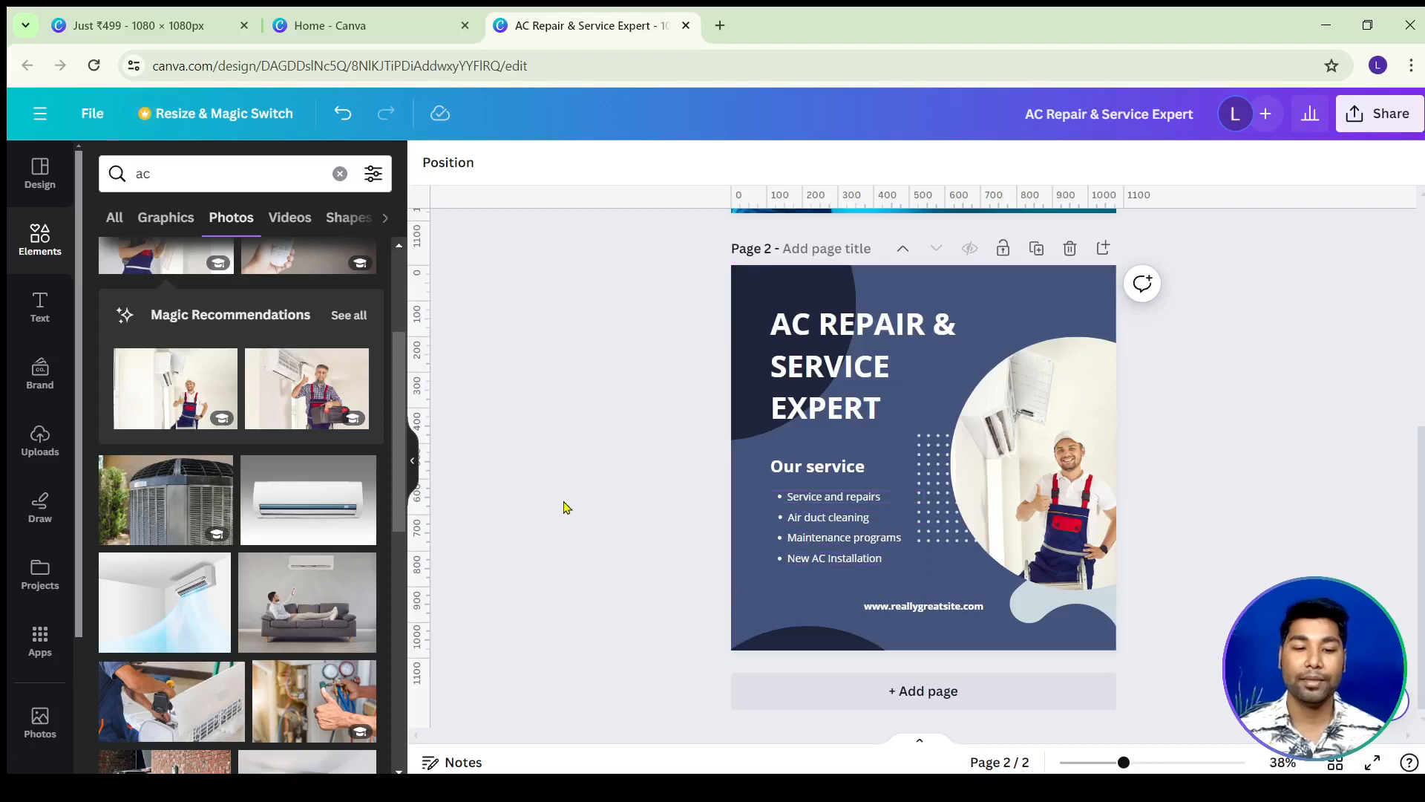
{"action": "scroll", "coordinate": [572, 512], "scroll_direction": "down", "scroll_amount": 1}
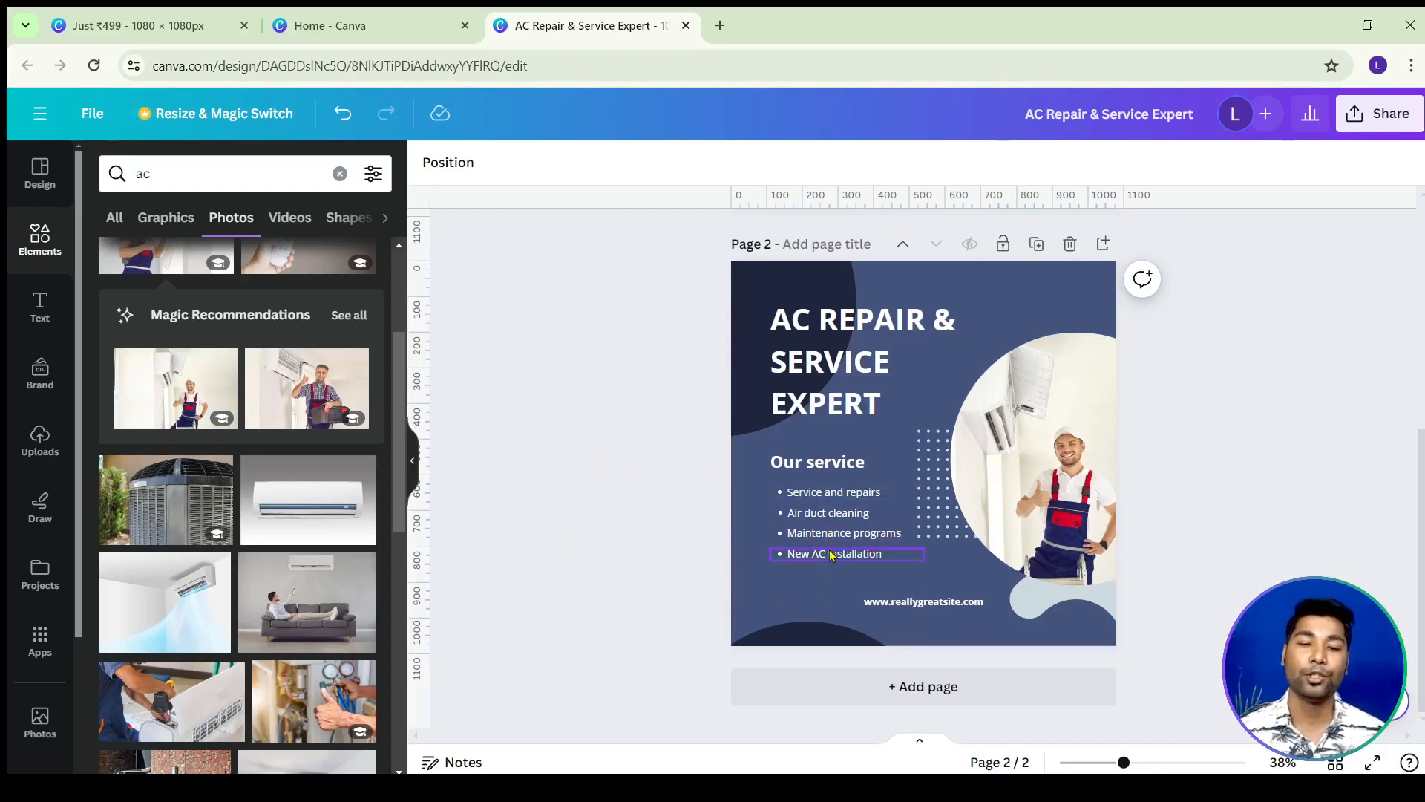
{"action": "scroll", "coordinate": [1233, 415], "scroll_direction": "up", "scroll_amount": 5}
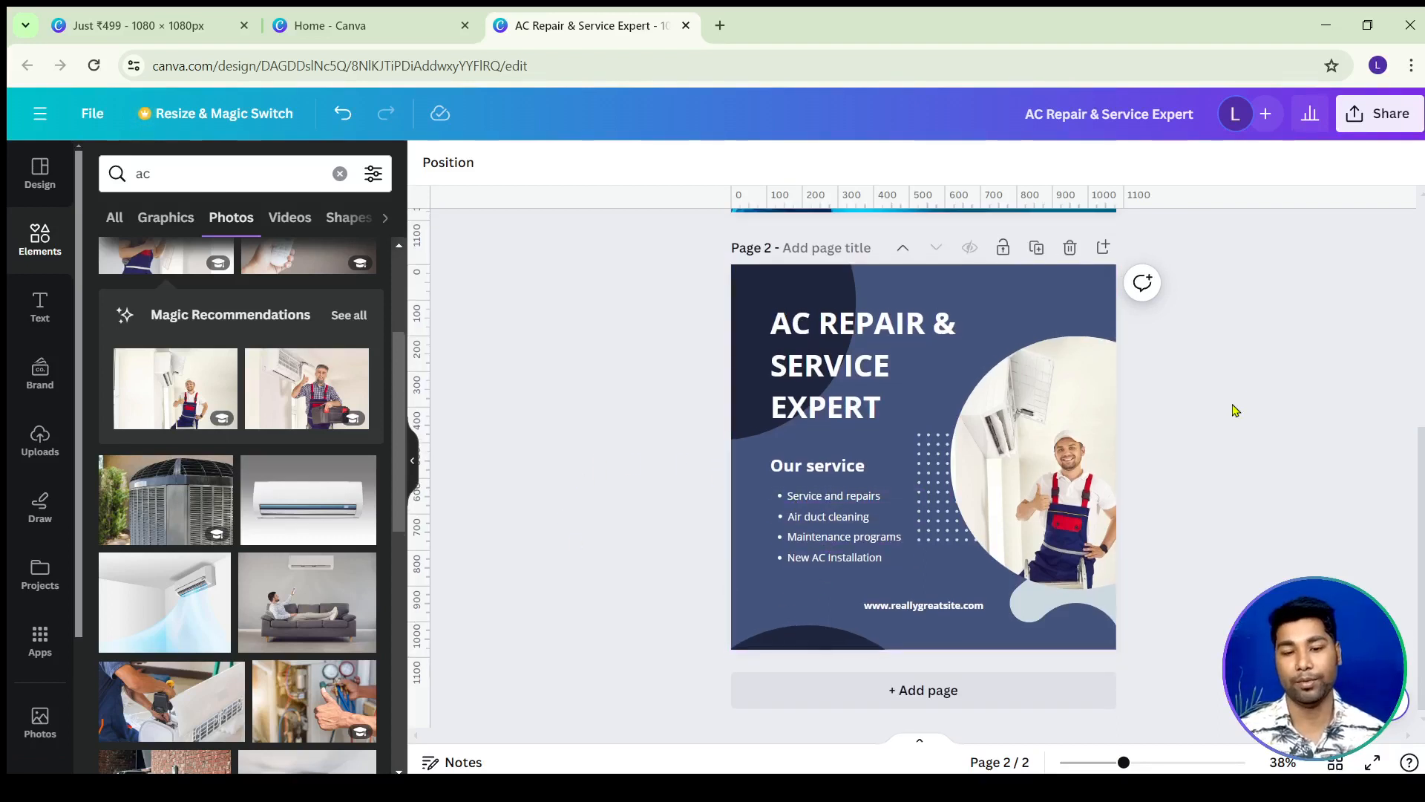
{"action": "scroll", "coordinate": [1225, 425], "scroll_direction": "down", "scroll_amount": 5}
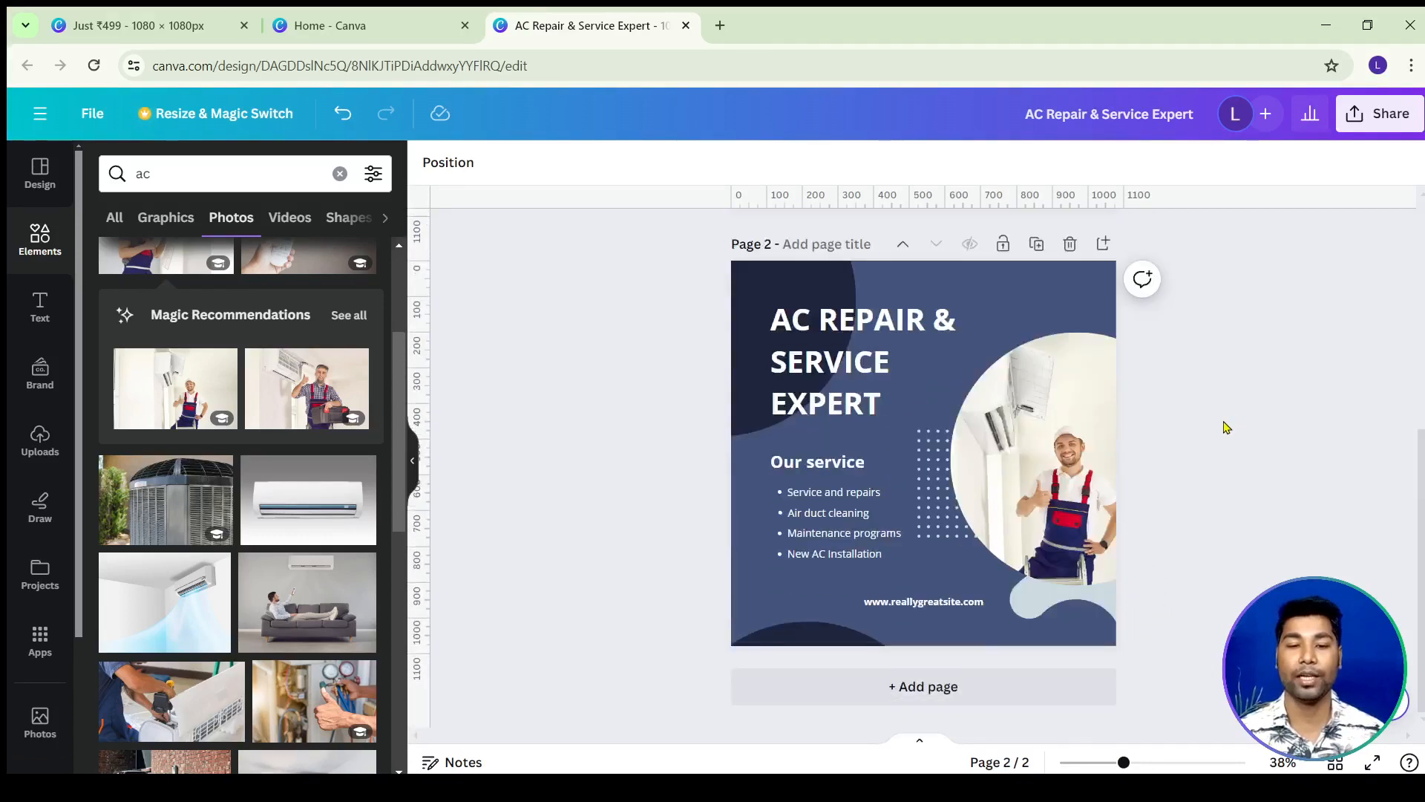
Replace the first bullet under "Our service" on page 2 with "24/7 Customer Support" copied from page 1's list.
{"action": "scroll", "coordinate": [1222, 423], "scroll_direction": "up", "scroll_amount": 4}
{"action": "left_click", "coordinate": [986, 361]}
{"action": "double_click", "coordinate": [981, 357]}
{"action": "key", "text": "ctrl+c"}
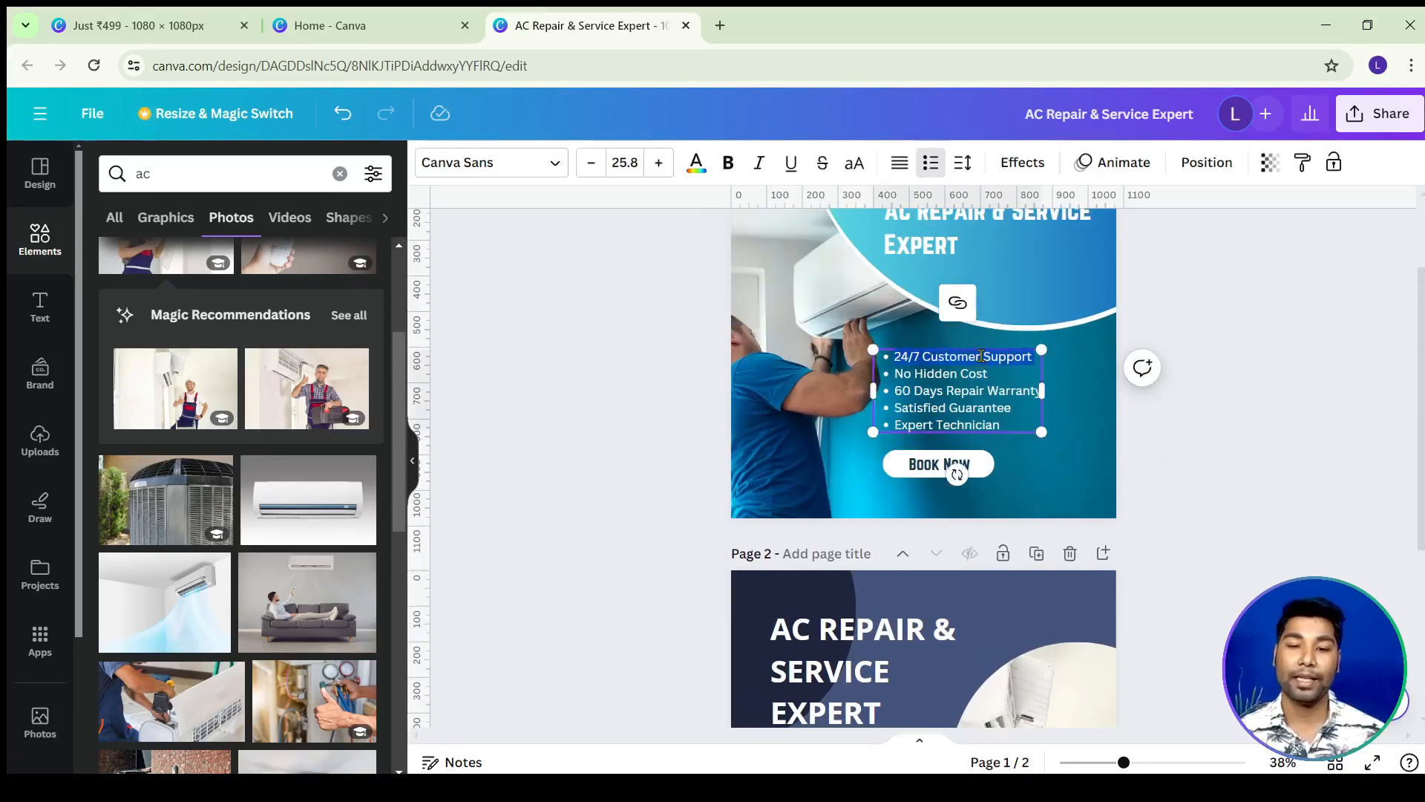
{"action": "scroll", "coordinate": [981, 356], "scroll_direction": "down", "scroll_amount": 5}
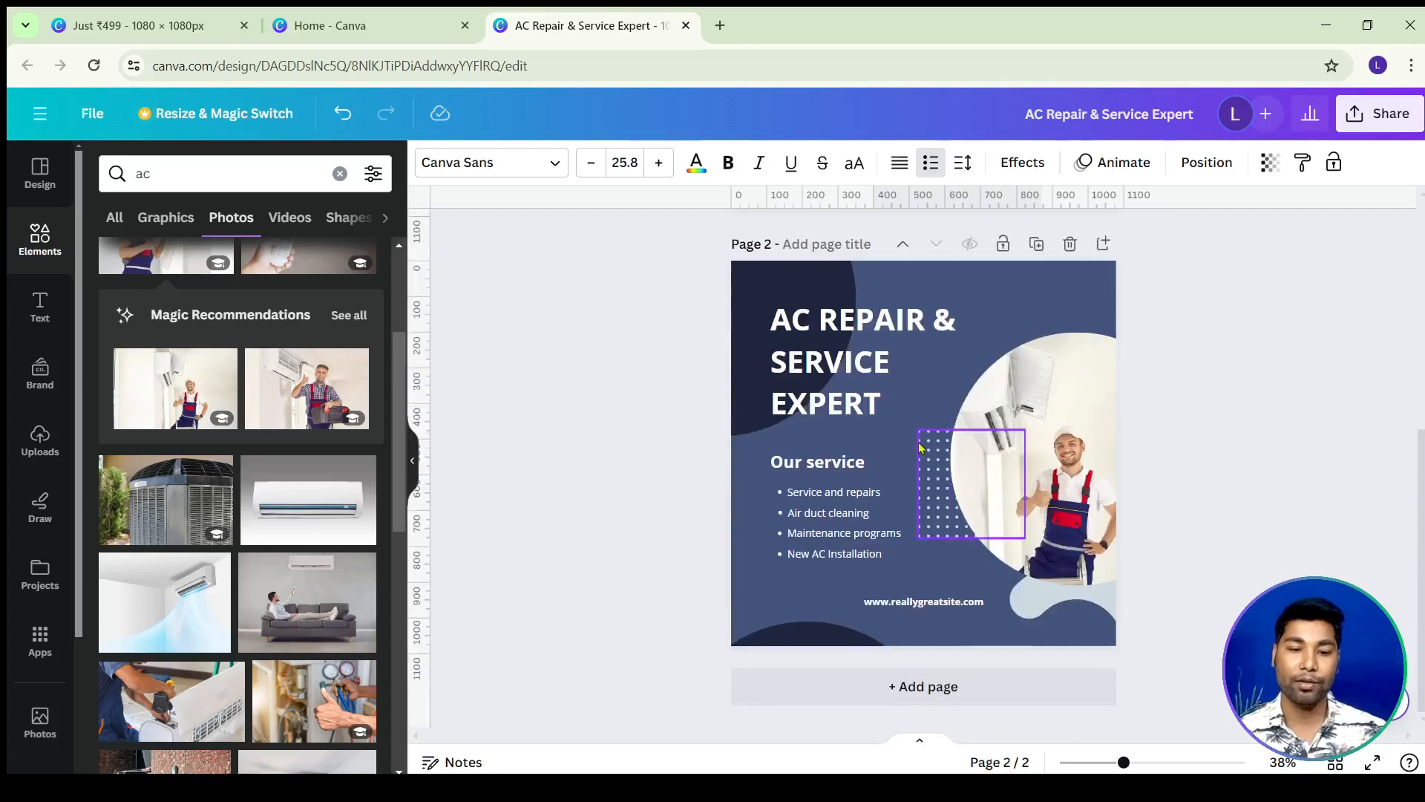
{"action": "left_click", "coordinate": [827, 494]}
{"action": "double_click", "coordinate": [827, 494]}
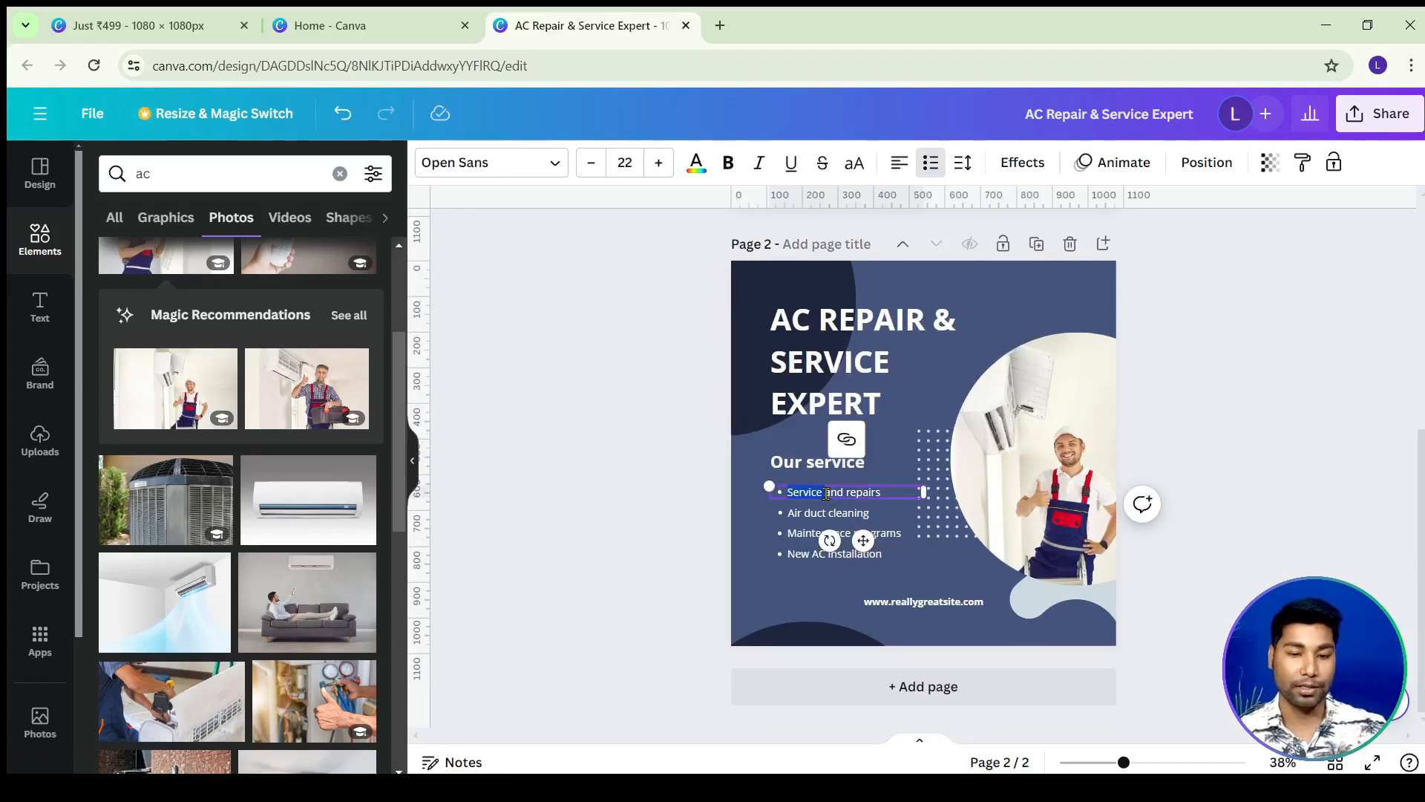
{"action": "triple_click", "coordinate": [825, 494]}
{"action": "key", "text": "ctrl+v"}
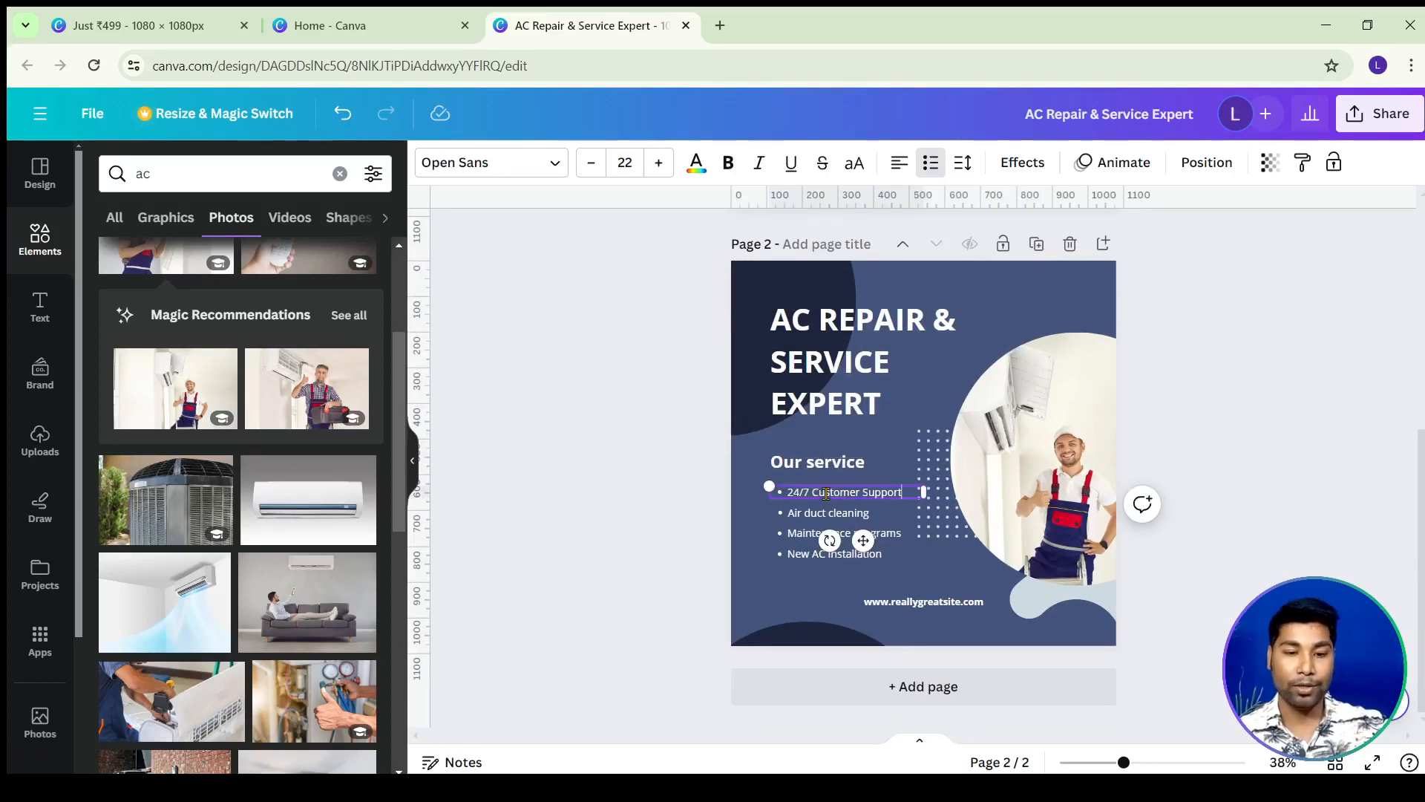
{"action": "left_click", "coordinate": [1205, 439]}
Replace the "Air duct cleaning" bullet on page 2 with "No Hidden Cost" copied from page 1's list.
{"action": "scroll", "coordinate": [1206, 439], "scroll_direction": "up", "scroll_amount": 4}
{"action": "triple_click", "coordinate": [922, 373]}
{"action": "key", "text": "ctrl+c"}
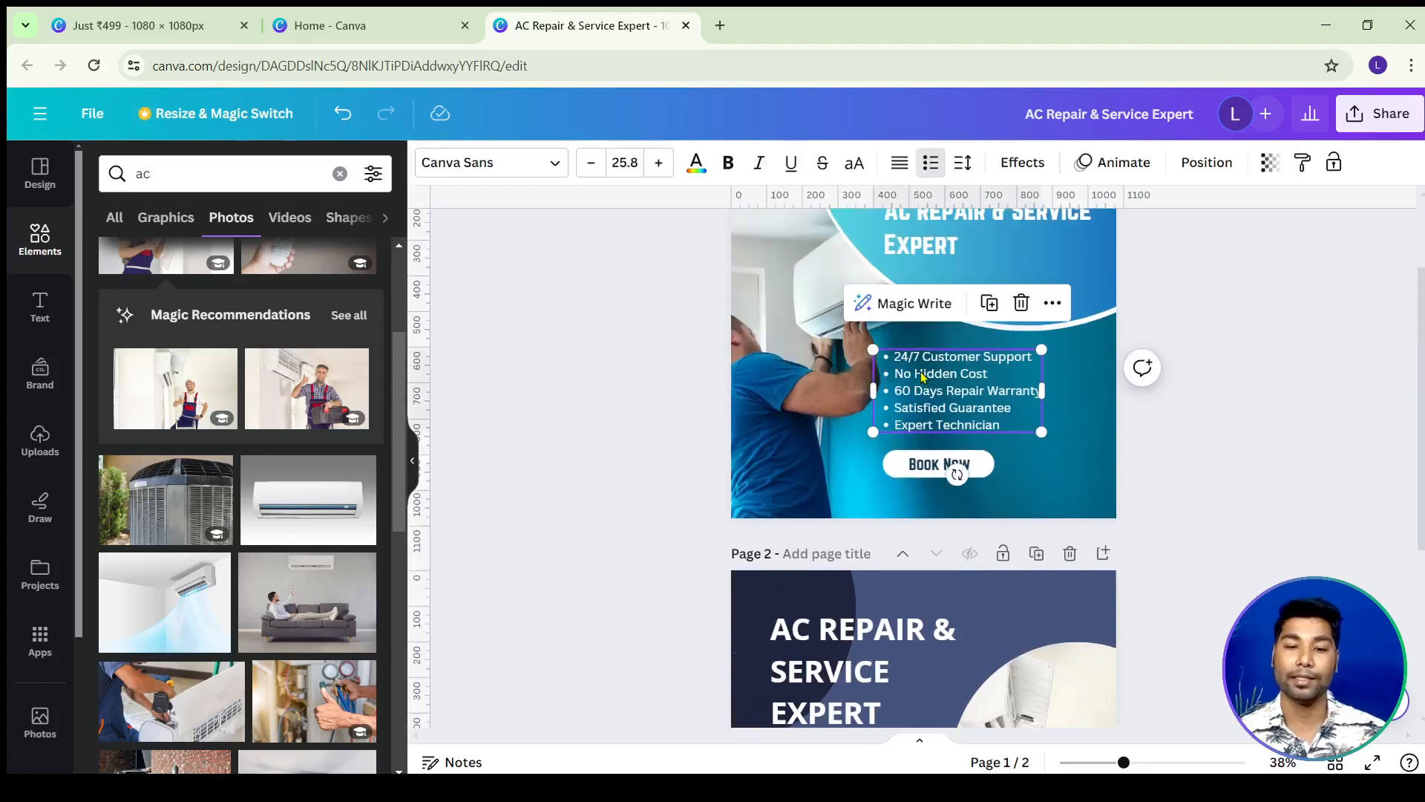
{"action": "left_click", "coordinate": [1289, 311]}
{"action": "scroll", "coordinate": [1289, 311], "scroll_direction": "down", "scroll_amount": 3}
{"action": "left_click", "coordinate": [819, 575]}
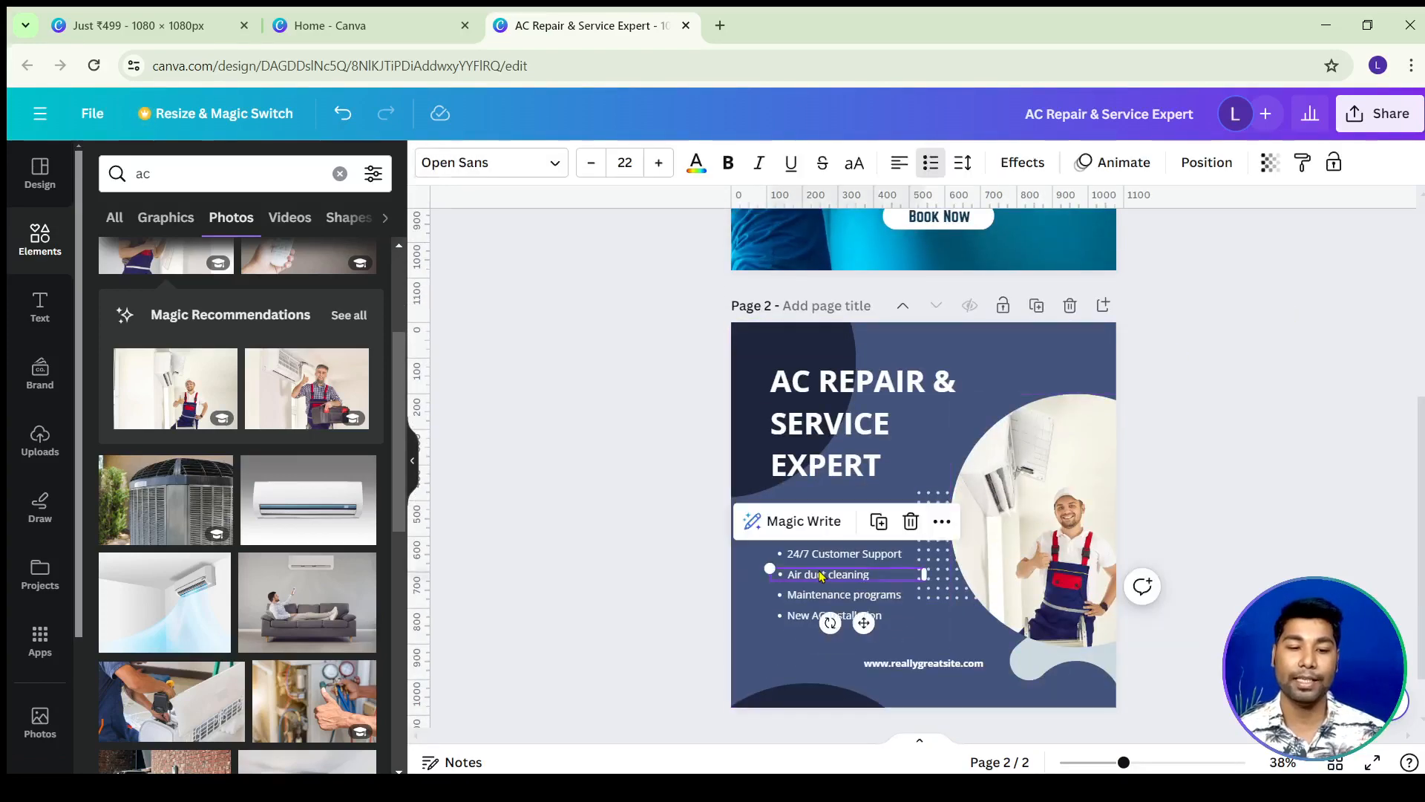
{"action": "triple_click", "coordinate": [819, 575]}
{"action": "key", "text": "ctrl+v"}
{"action": "left_click", "coordinate": [1237, 444]}
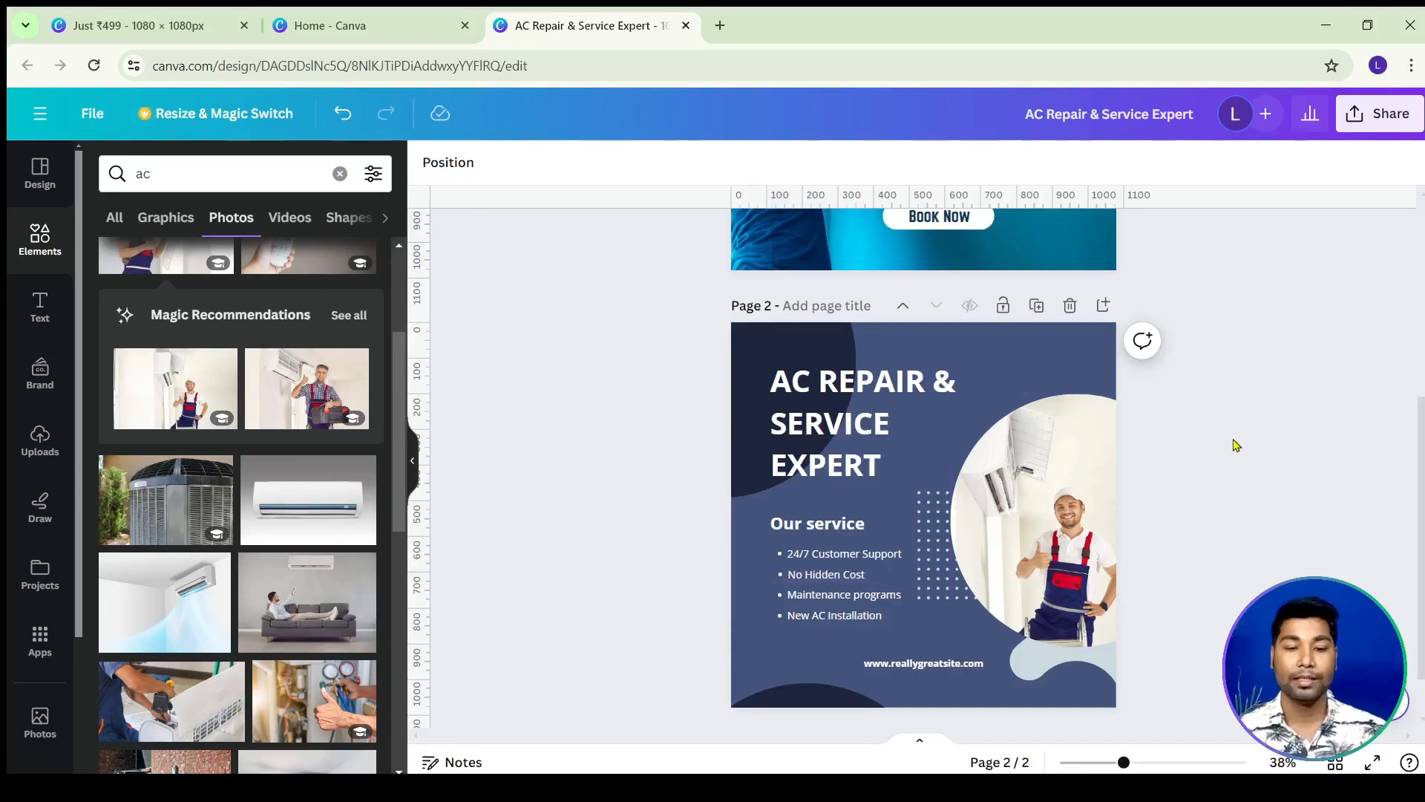
Replace the "Maintenance programs" bullet on page 2 with "60 Days Repair Warranty" copied from page 1's list.
{"action": "scroll", "coordinate": [1235, 442], "scroll_direction": "up", "scroll_amount": 3}
{"action": "left_click", "coordinate": [960, 330]}
{"action": "triple_click", "coordinate": [961, 330]}
{"action": "key", "text": "ctrl+c"}
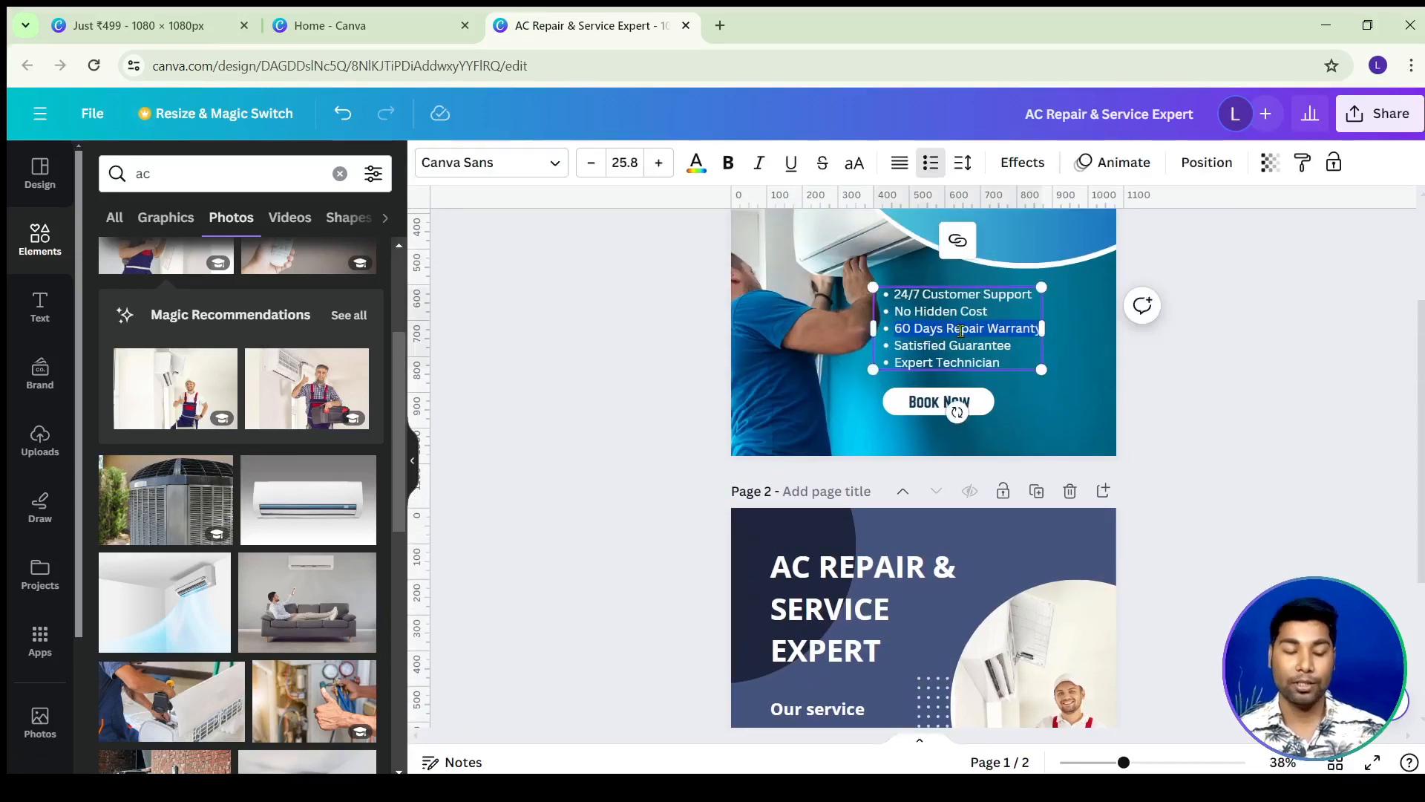
{"action": "left_click", "coordinate": [1262, 341]}
{"action": "scroll", "coordinate": [1259, 341], "scroll_direction": "down", "scroll_amount": 5}
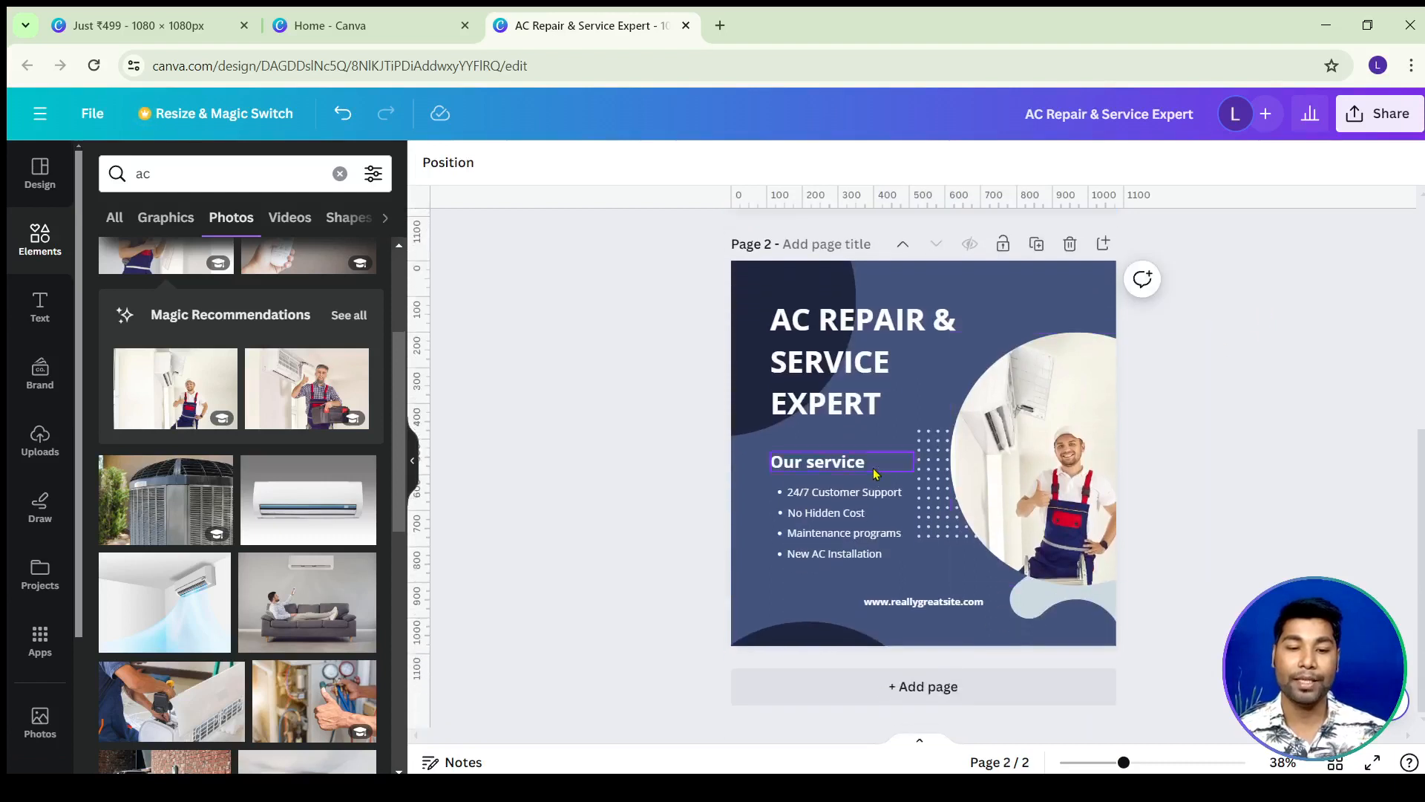
{"action": "triple_click", "coordinate": [812, 536]}
{"action": "key", "text": "ctrl+v"}
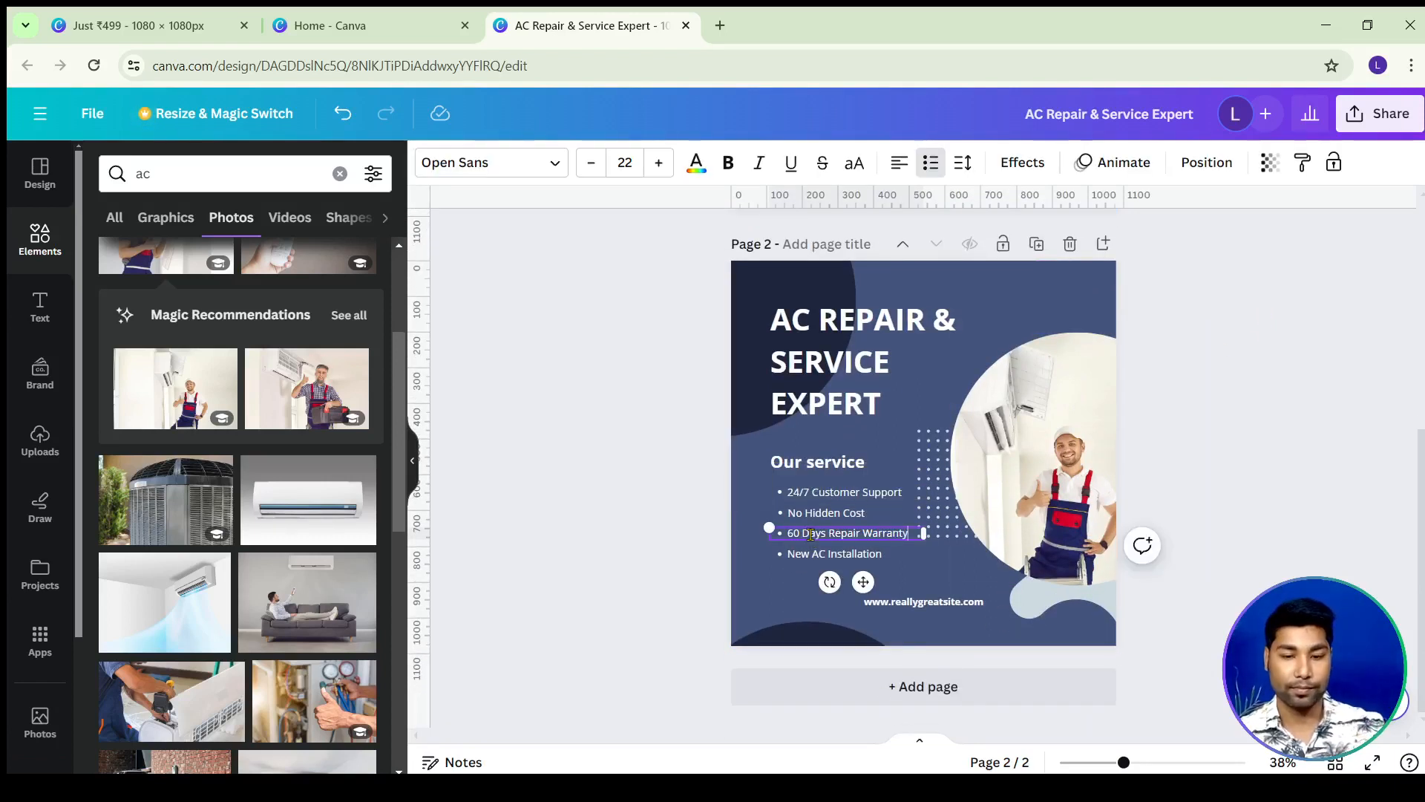
{"action": "left_click", "coordinate": [1187, 426]}
Replace the "New AC Installation" bullet on page 2 with "Expert Technician" copied from page 1's list.
{"action": "scroll", "coordinate": [990, 334], "scroll_direction": "up", "scroll_amount": 3}
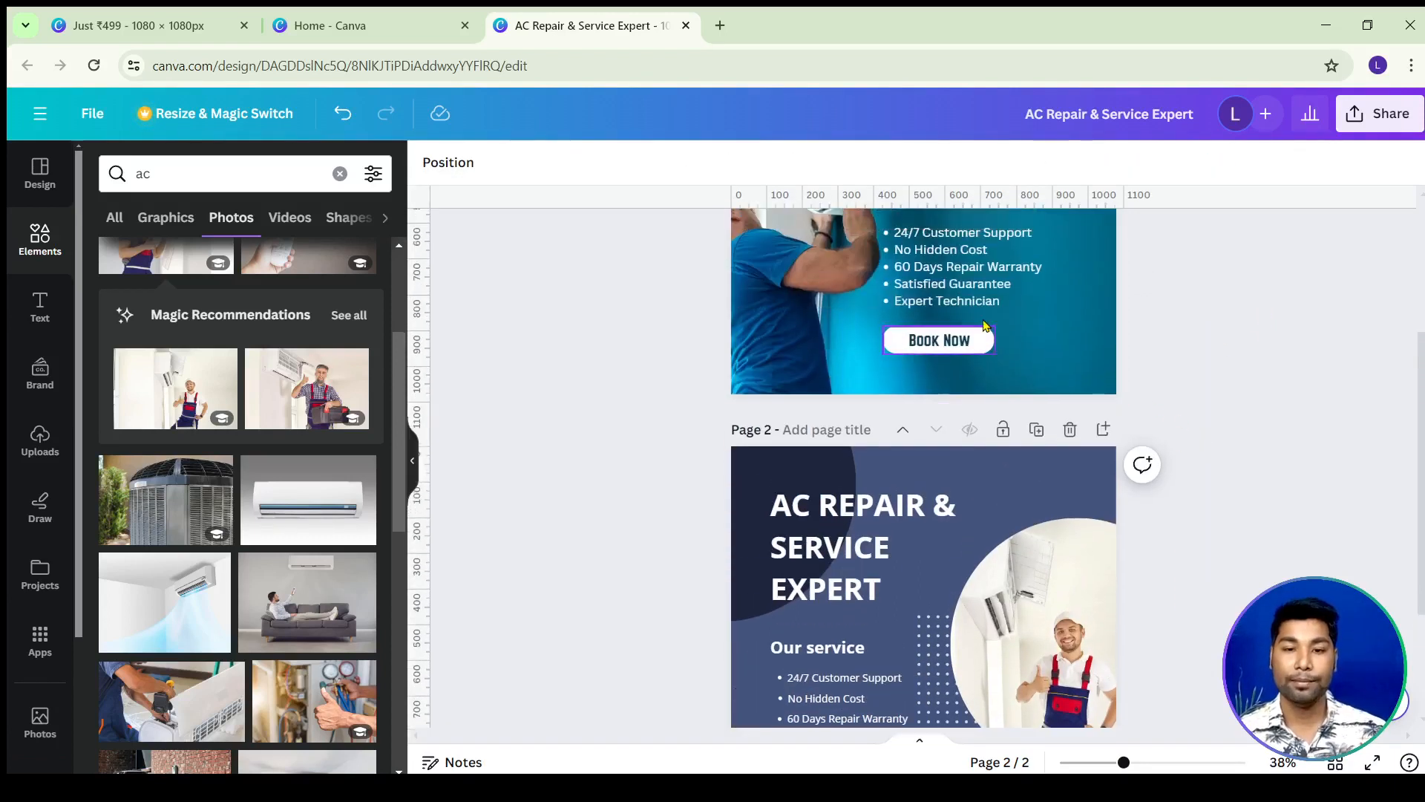
{"action": "left_click", "coordinate": [974, 297]}
{"action": "triple_click", "coordinate": [974, 296]}
{"action": "key", "text": "ctrl+c"}
{"action": "left_click", "coordinate": [1292, 299]}
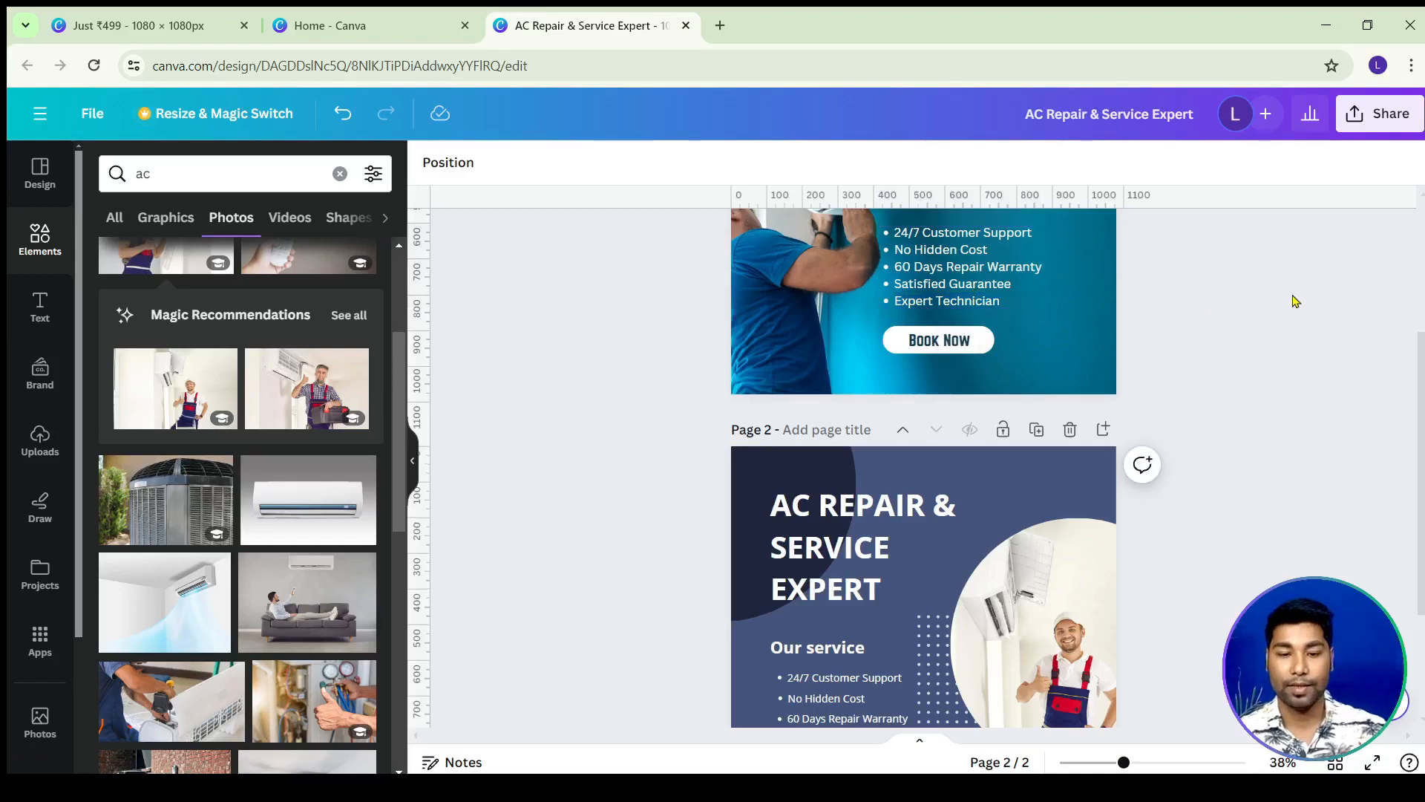
{"action": "scroll", "coordinate": [854, 526], "scroll_direction": "down", "scroll_amount": 3}
{"action": "double_click", "coordinate": [824, 556]}
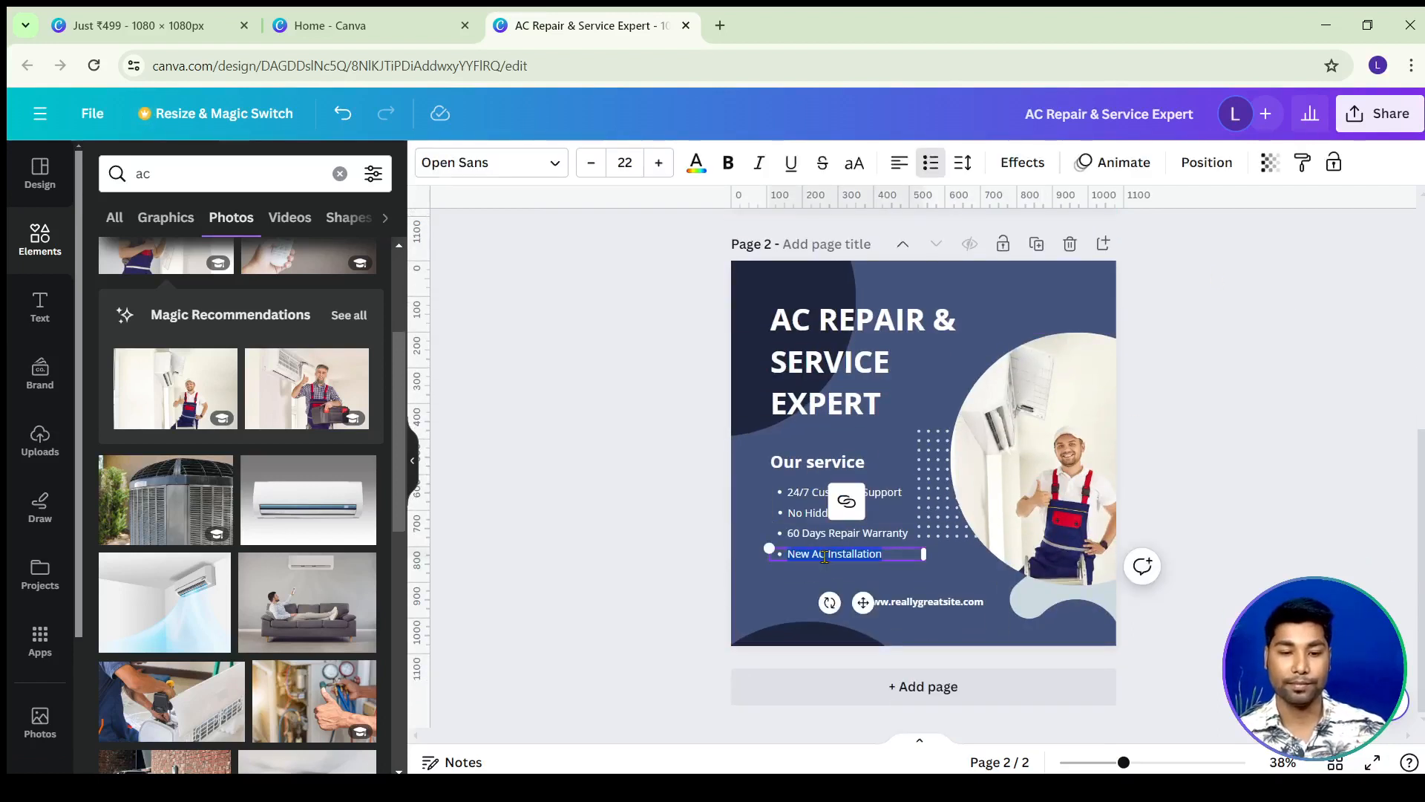
{"action": "key", "text": "ctrl+v"}
{"action": "left_click", "coordinate": [1305, 464]}
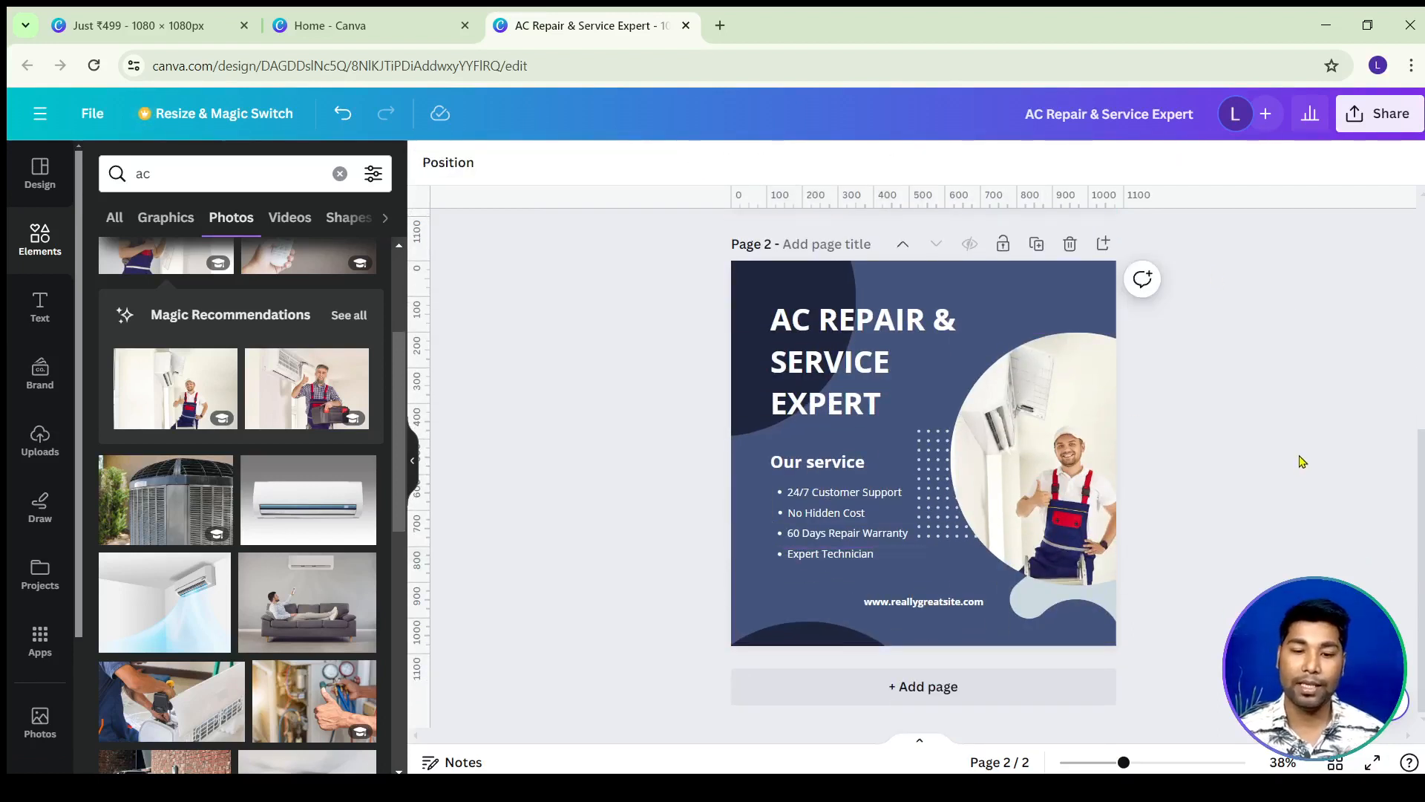
{"action": "left_click", "coordinate": [908, 603]}
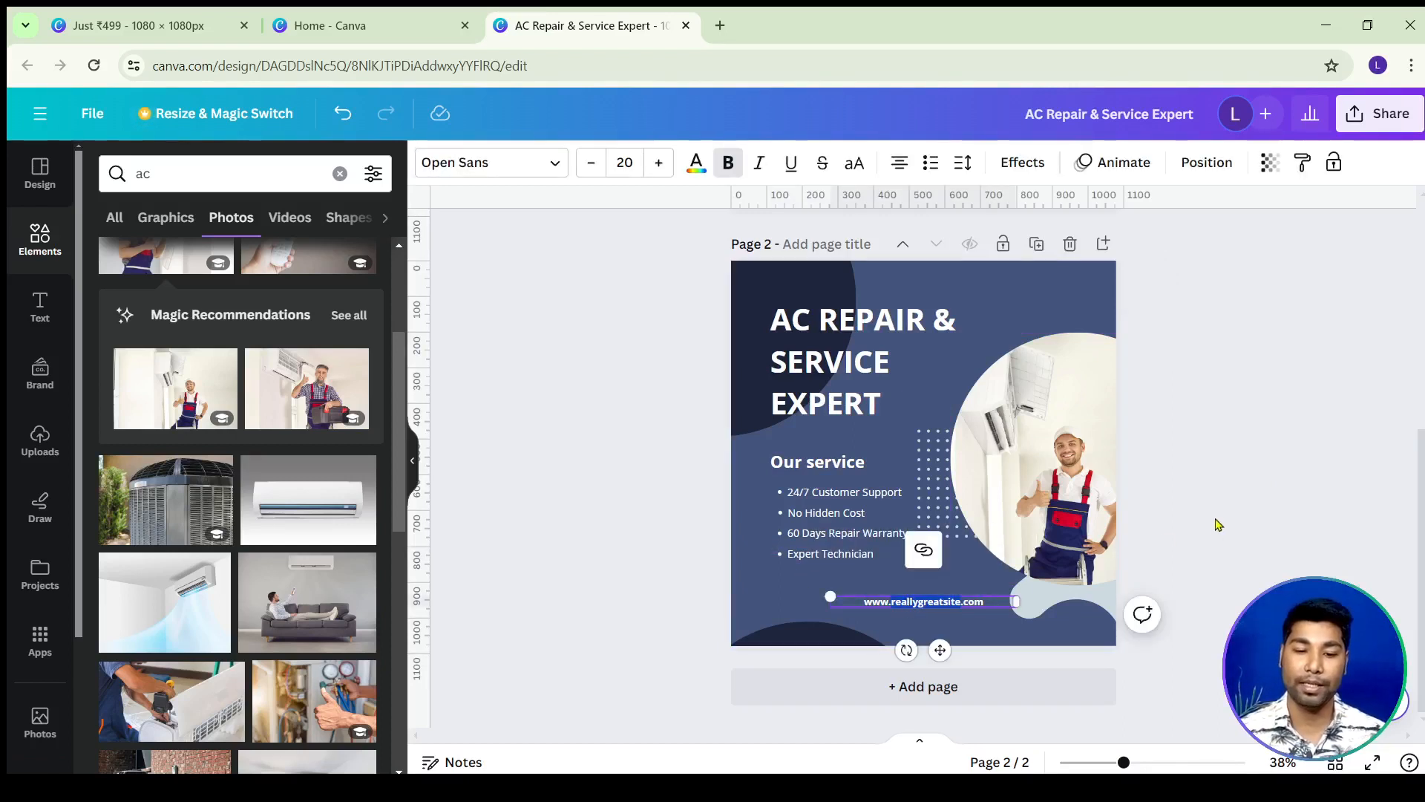
{"action": "type", "text": "digita"}
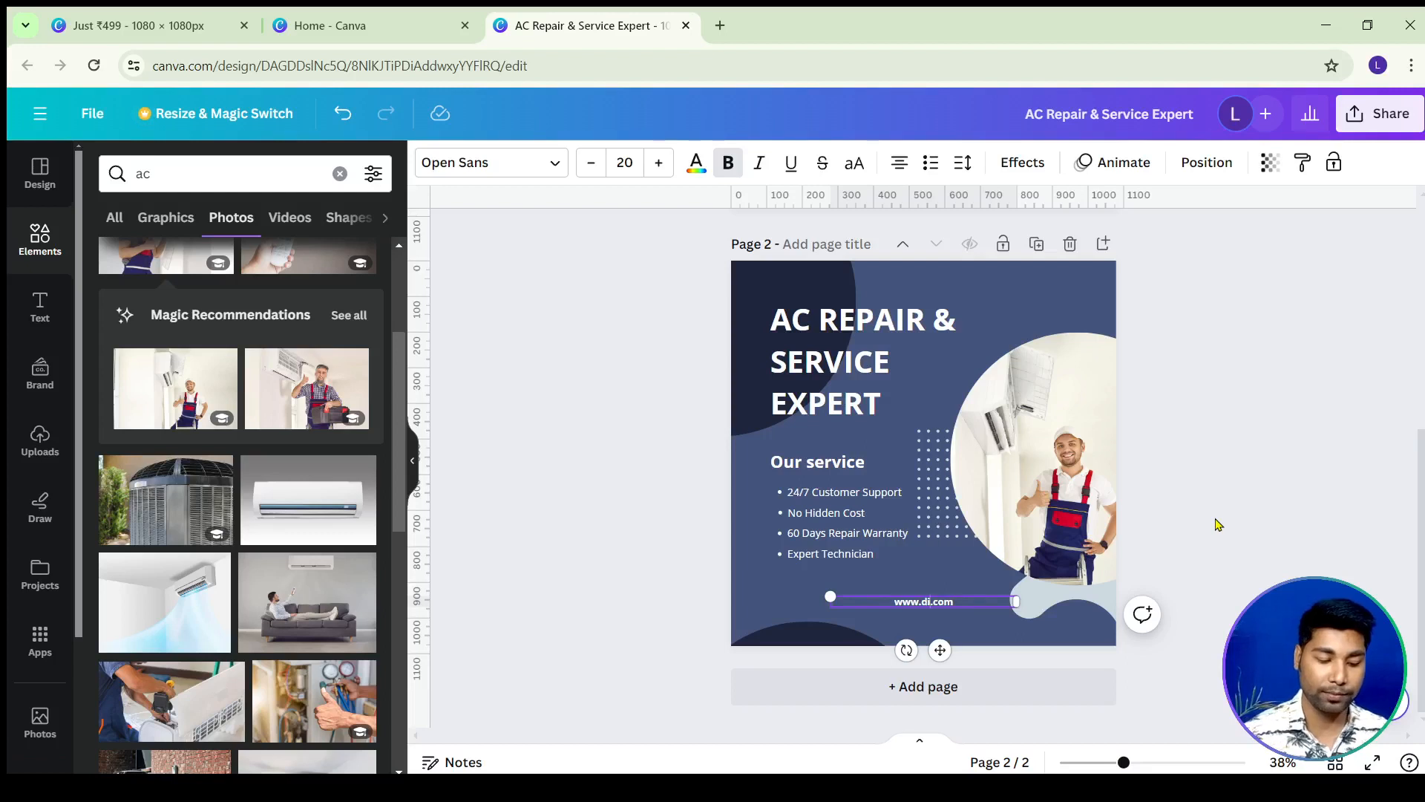
{"action": "type", "text": "lprost"}
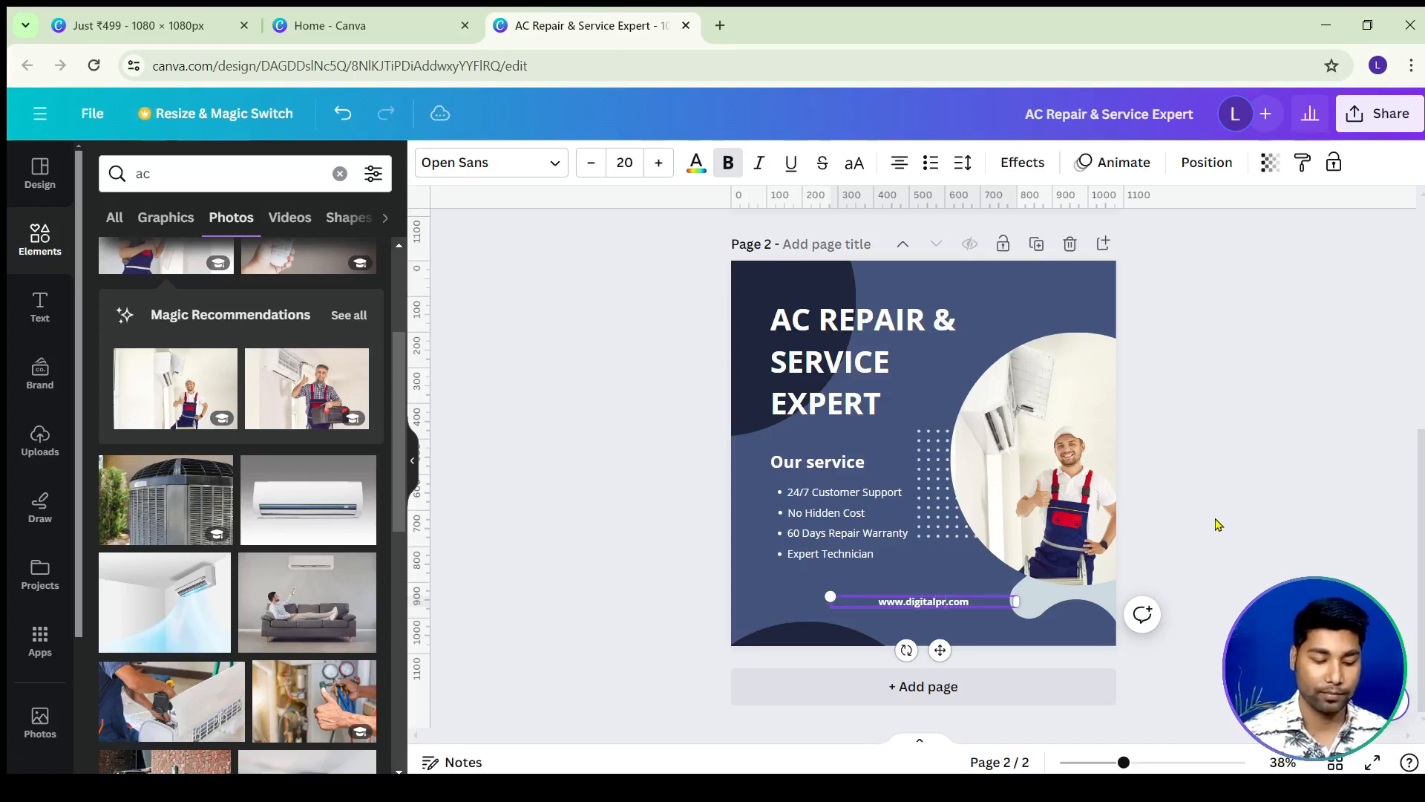
{"action": "type", "text": "uti"}
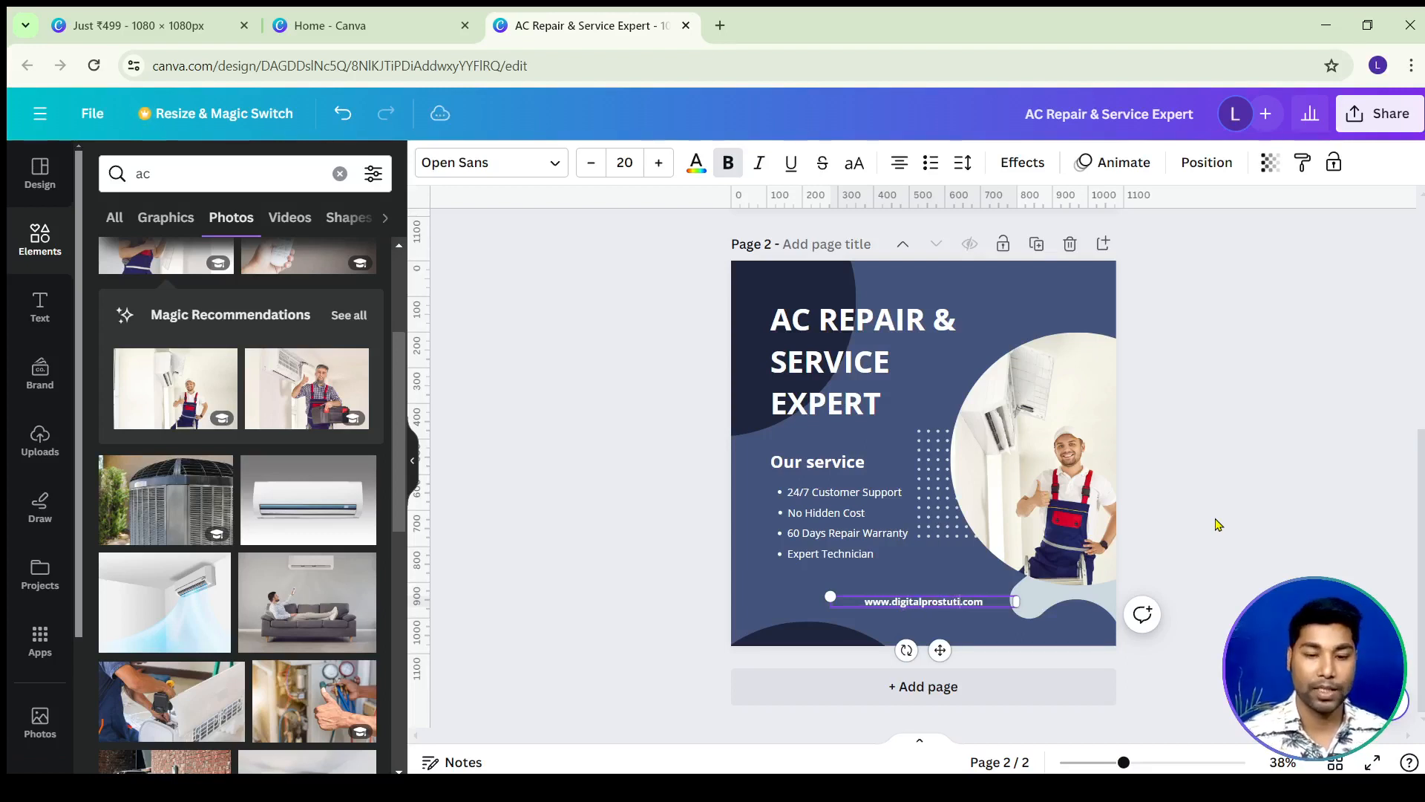
{"action": "left_click", "coordinate": [1296, 477]}
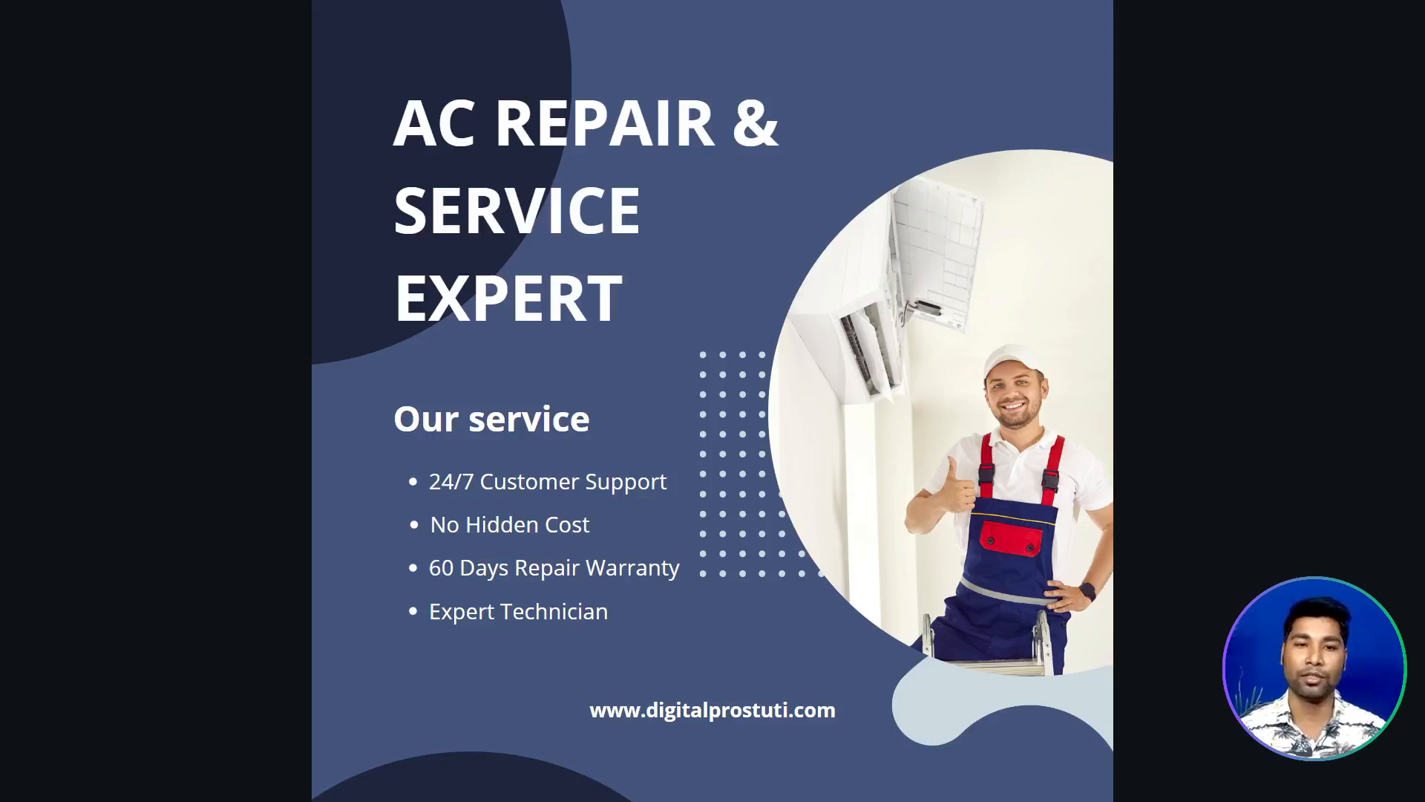
Compare the posts on pages 1 and 2 in a full-screen preview and together in the editor.
{"action": "key", "text": "Right"}
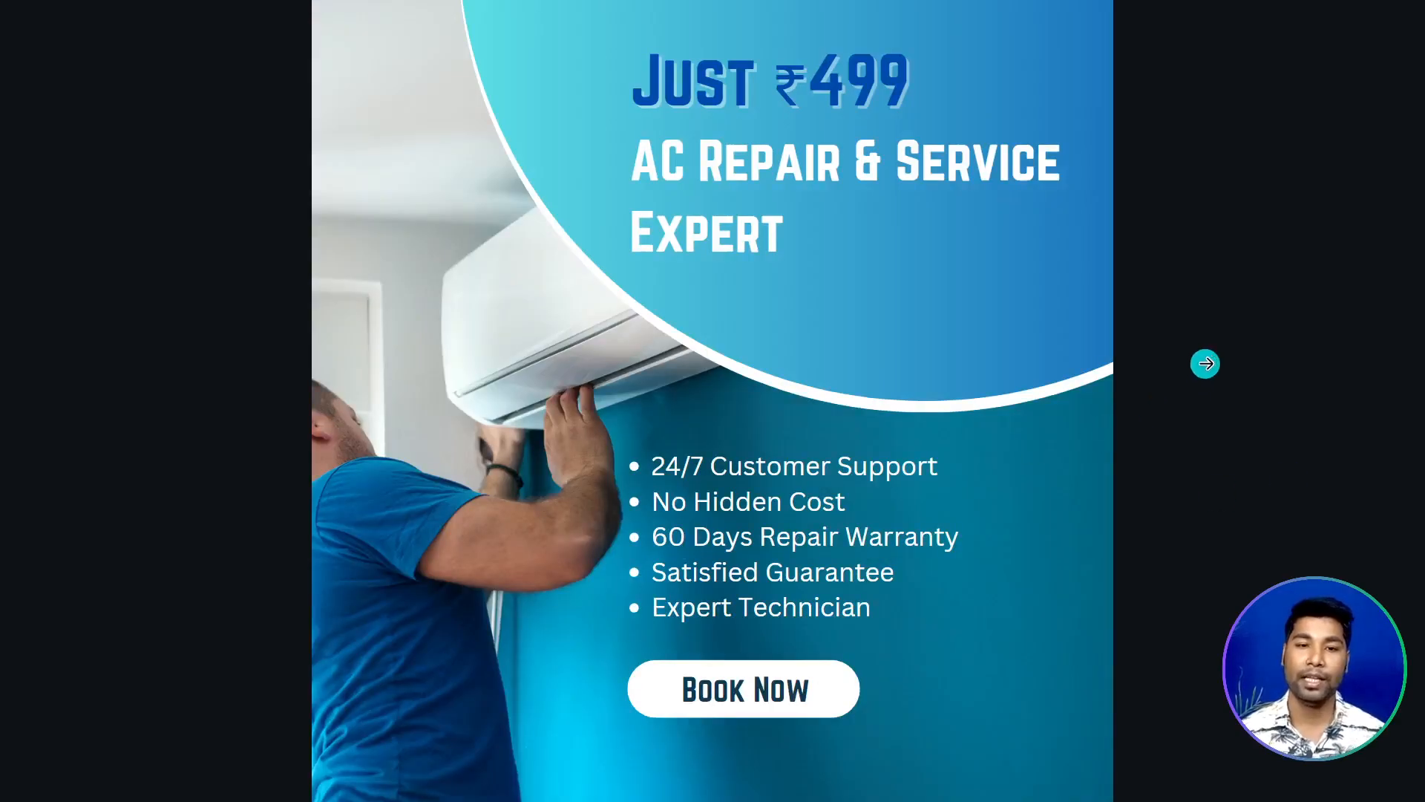
{"action": "left_click", "coordinate": [1206, 363]}
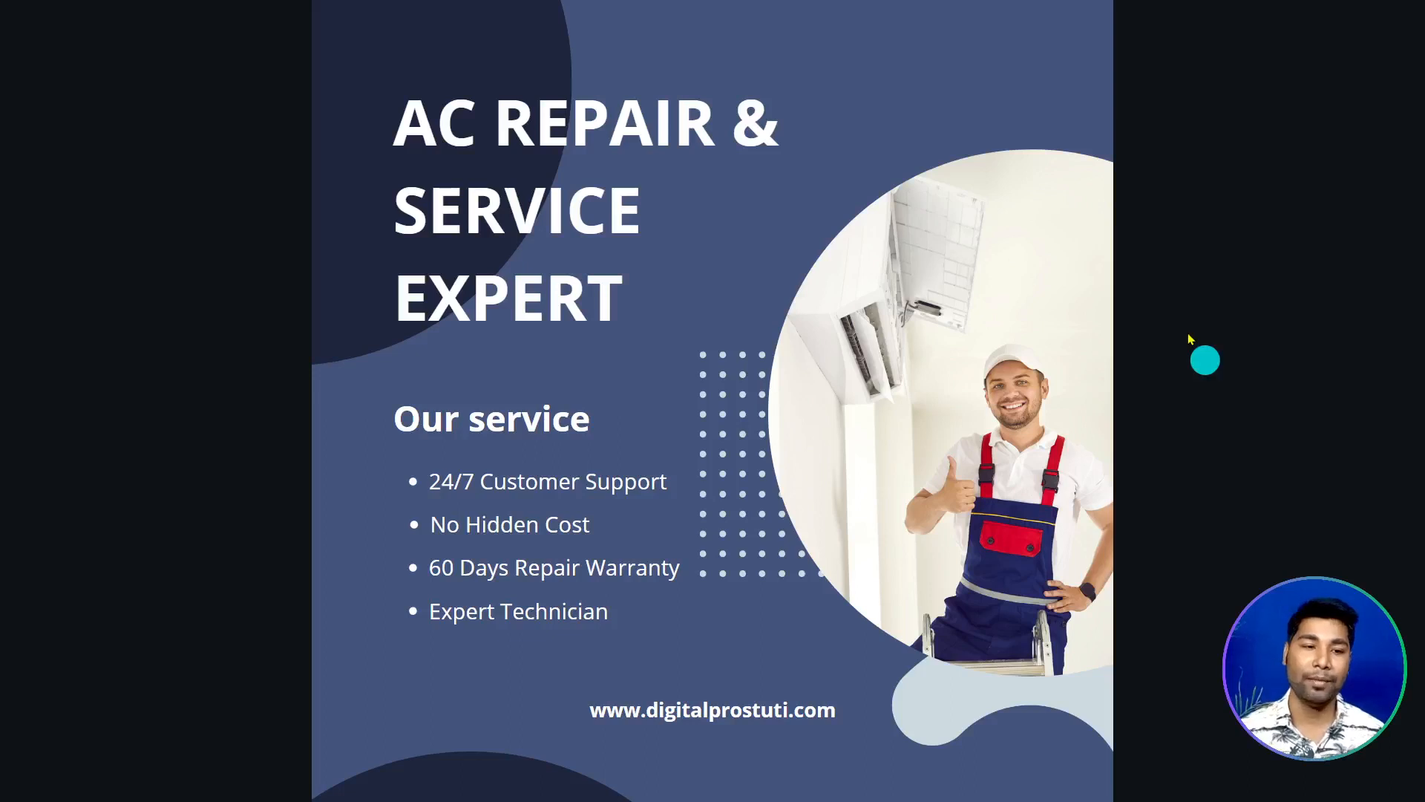
{"action": "left_click", "coordinate": [57, 423]}
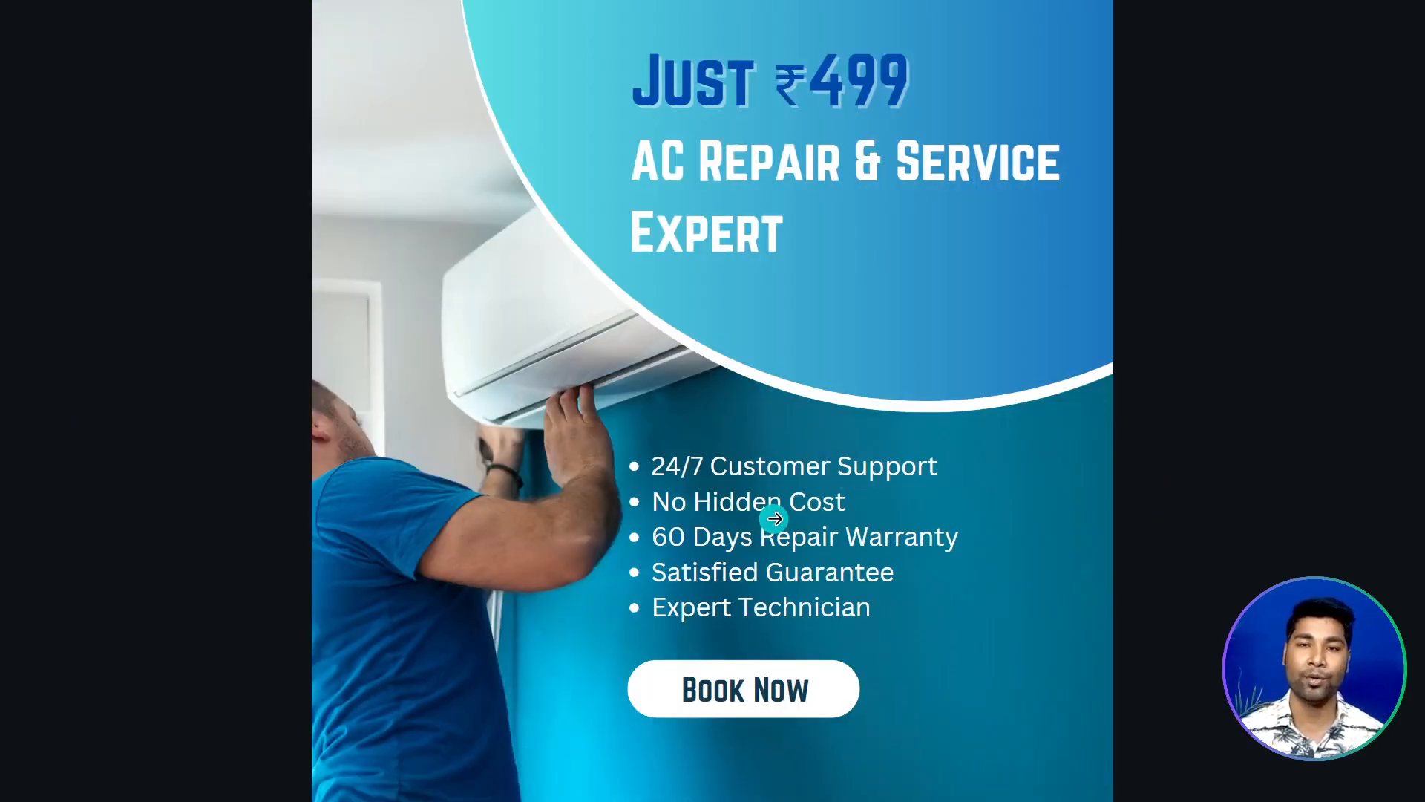
{"action": "left_click", "coordinate": [1329, 382]}
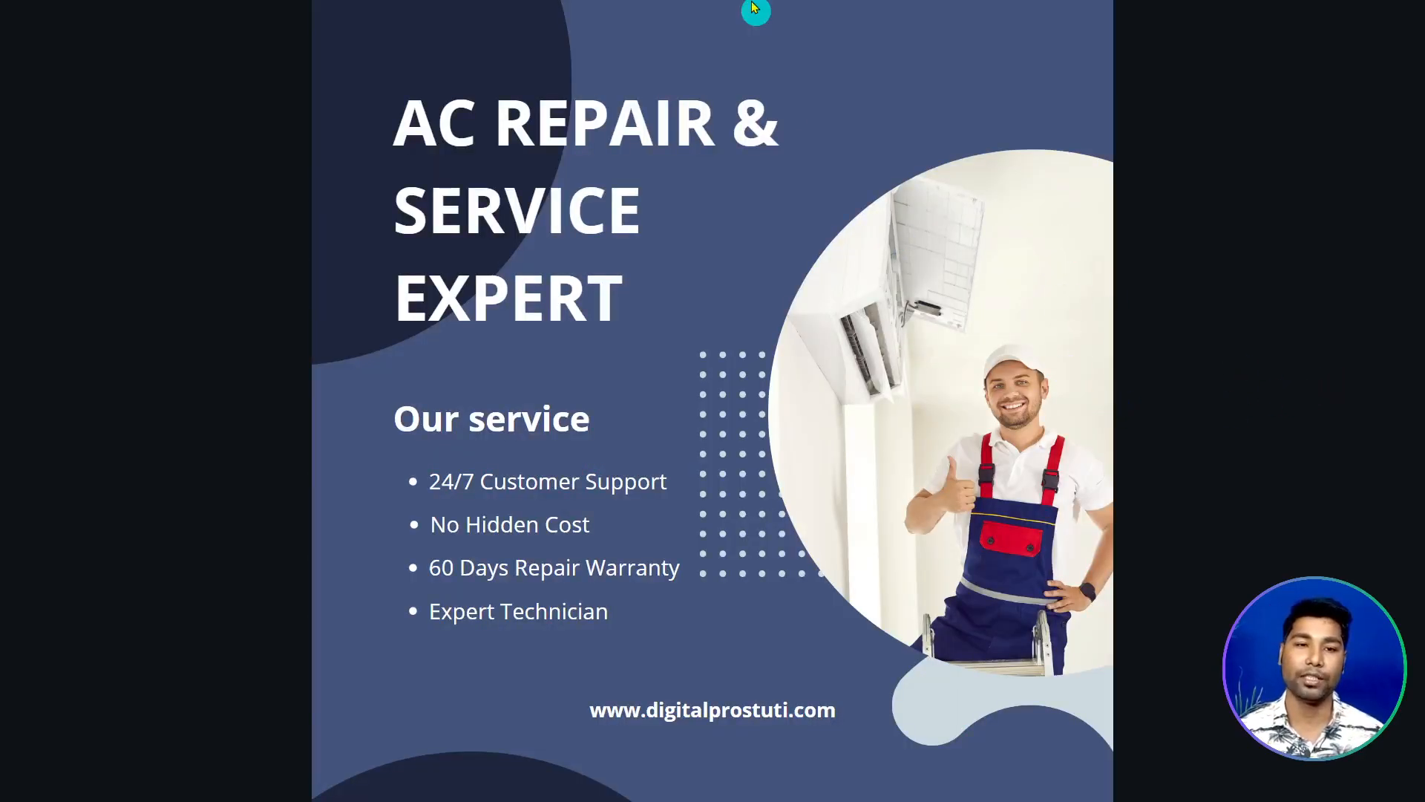
{"action": "key", "text": "Escape"}
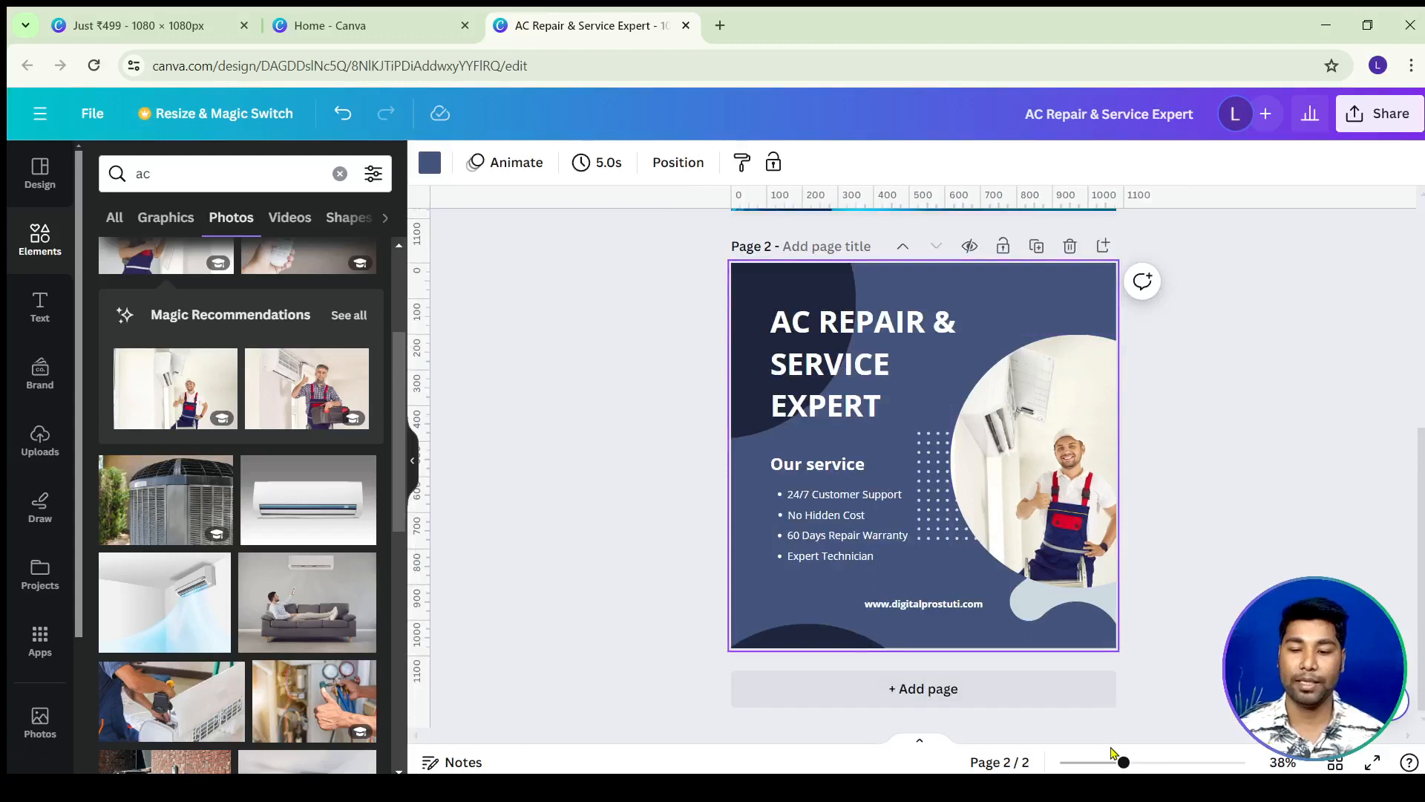
{"action": "left_click_drag", "start_coordinate": [1125, 765], "coordinate": [1107, 764]}
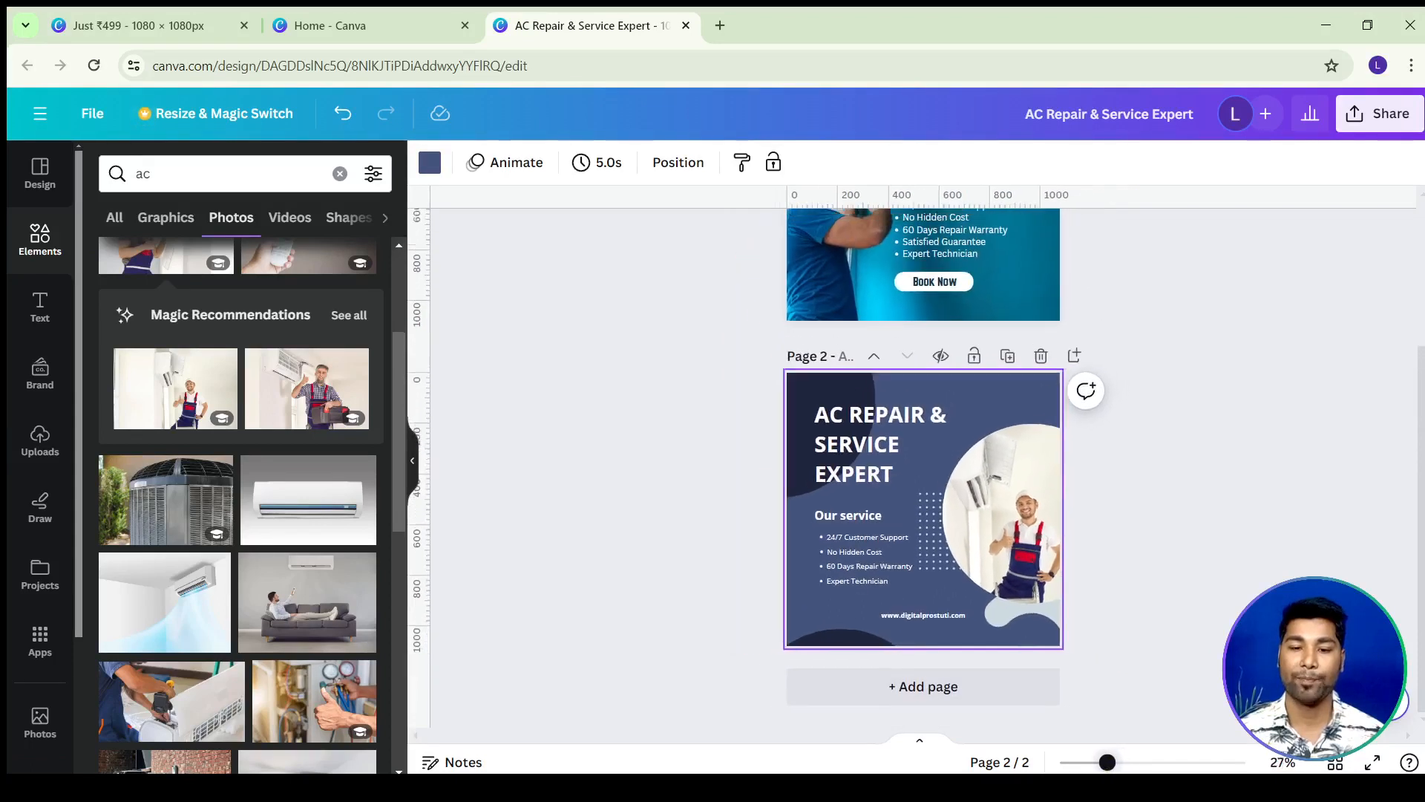
{"action": "scroll", "coordinate": [1169, 557], "scroll_direction": "up", "scroll_amount": 2}
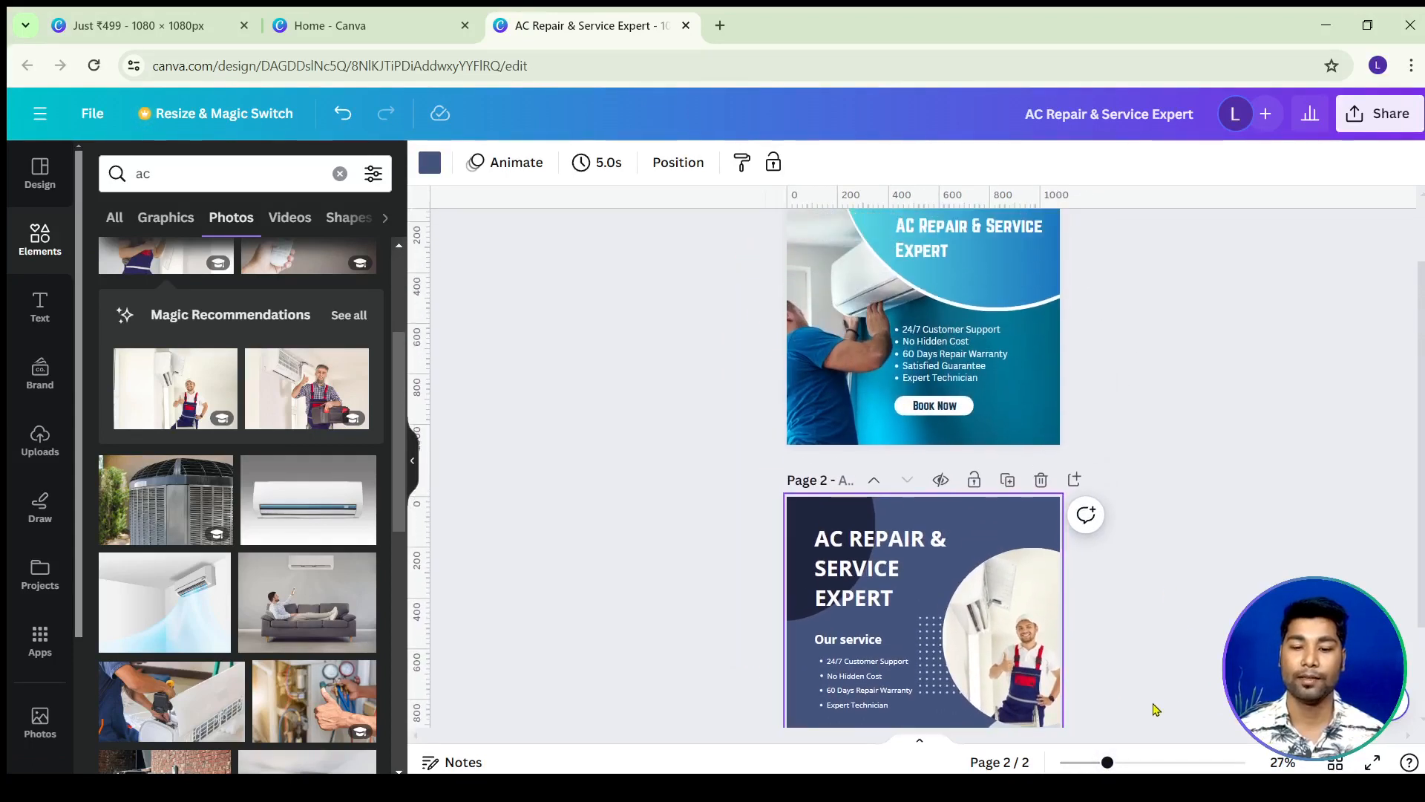
{"action": "left_click_drag", "start_coordinate": [1107, 763], "coordinate": [1100, 763]}
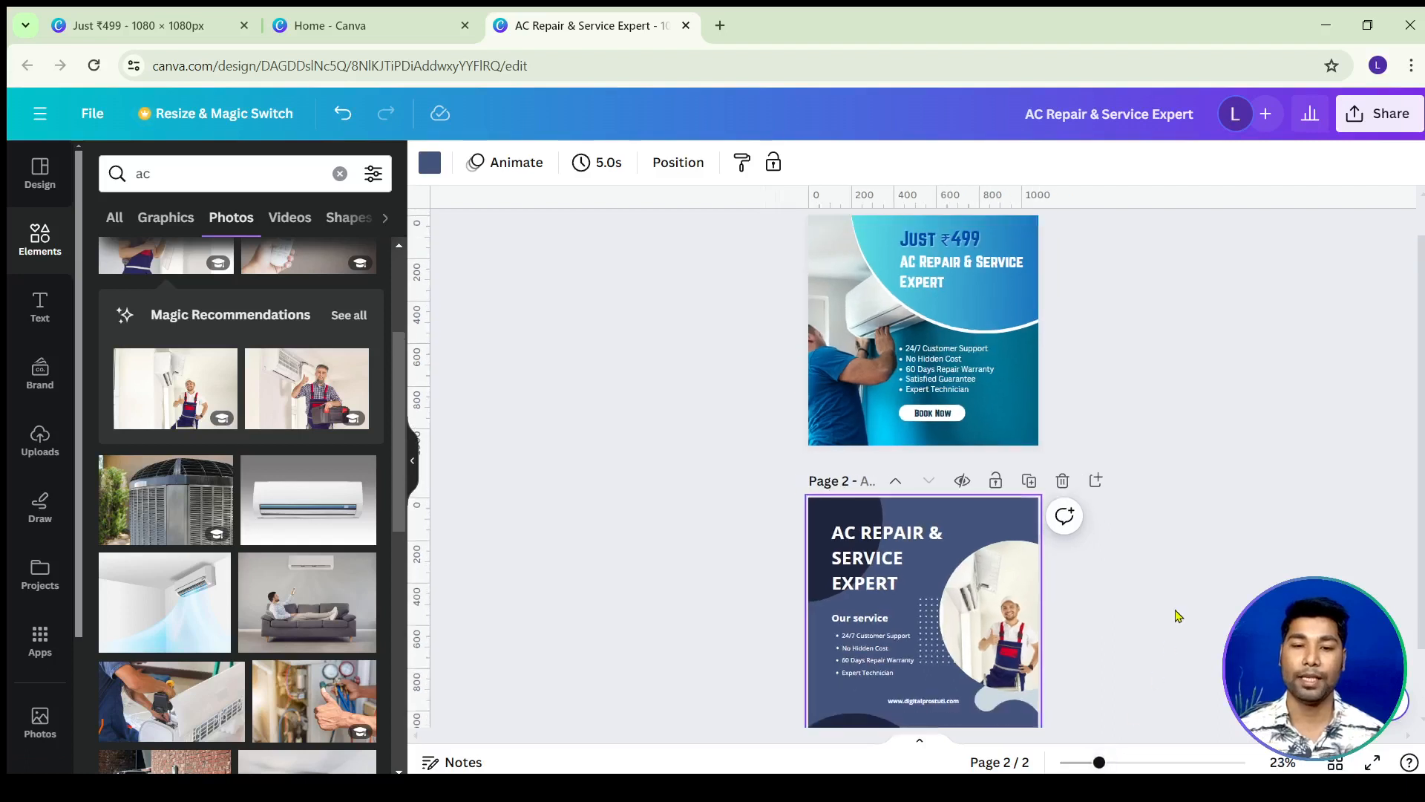
{"action": "left_click", "coordinate": [1193, 570]}
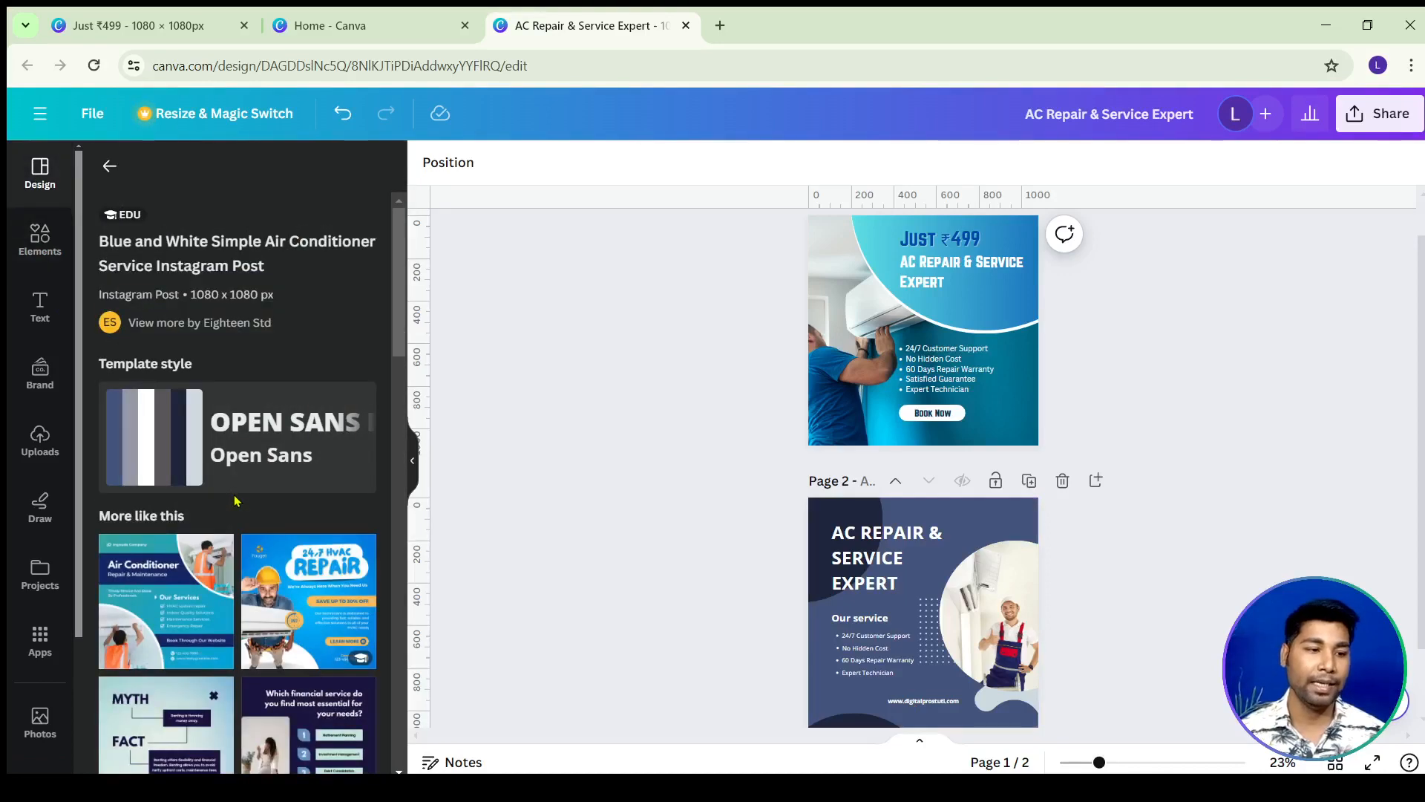
Browse the templates similar to the air conditioner one and review the layouts of pages 1 and 2.
{"action": "scroll", "coordinate": [239, 496], "scroll_direction": "down", "scroll_amount": 10}
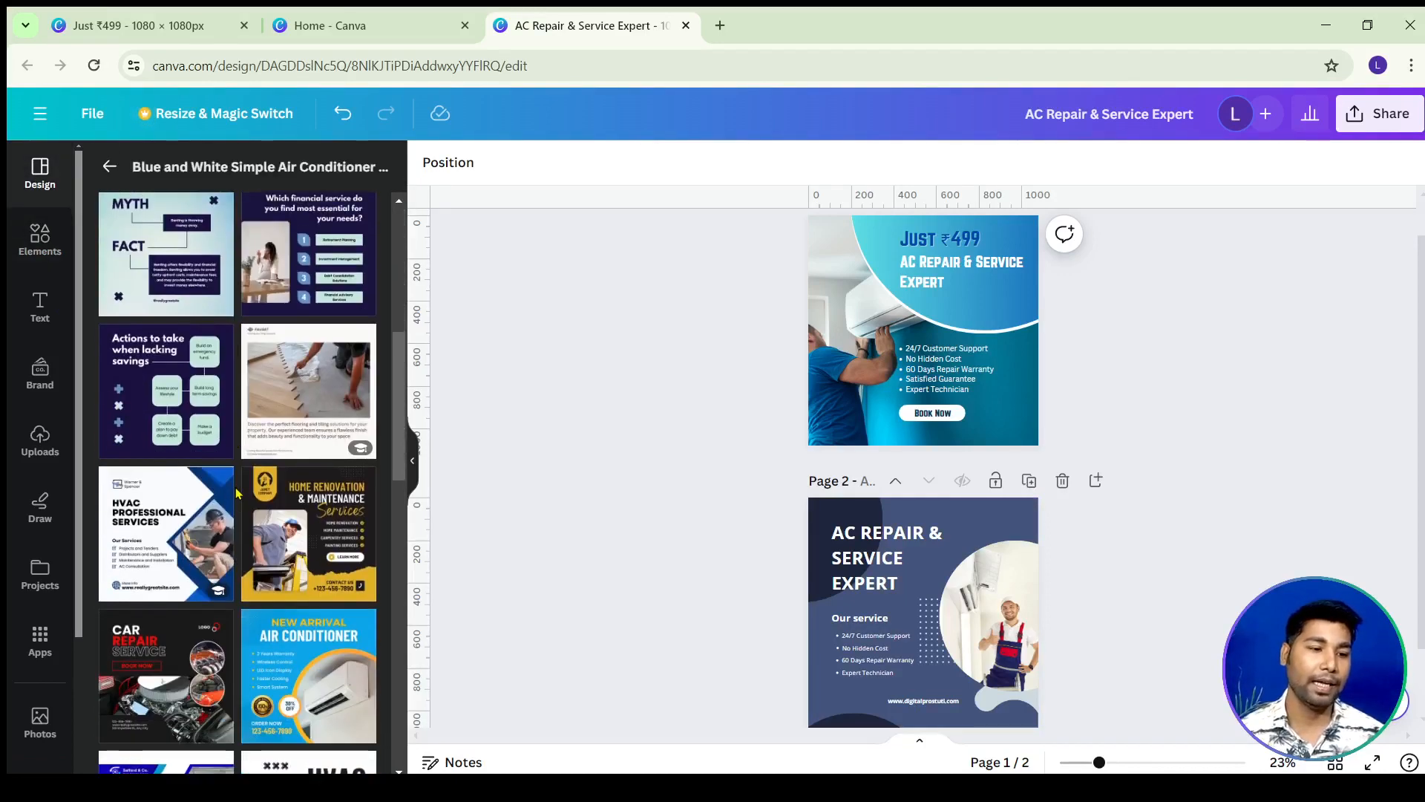
{"action": "scroll", "coordinate": [240, 497], "scroll_direction": "down", "scroll_amount": 5}
{"action": "scroll", "coordinate": [240, 497], "scroll_direction": "up", "scroll_amount": 3}
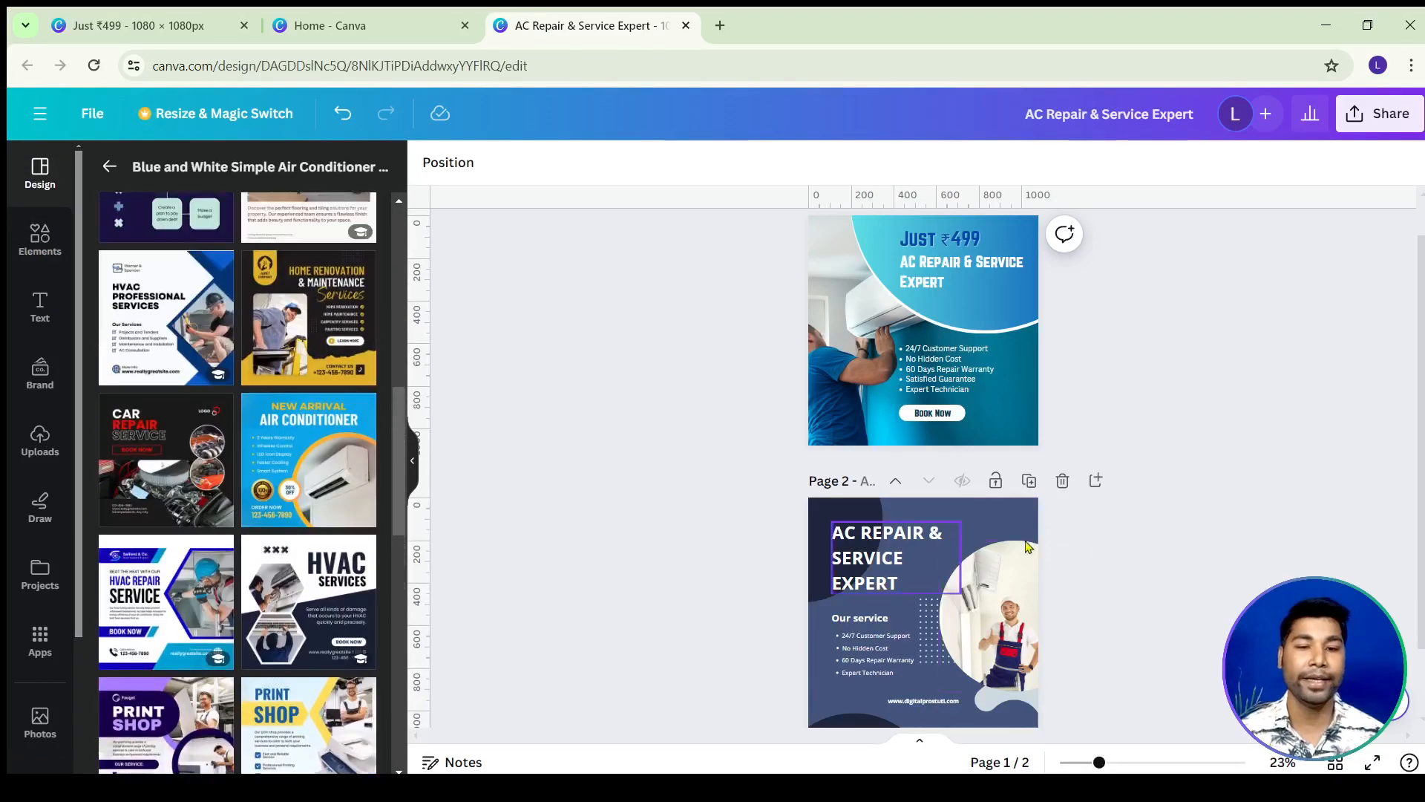
{"action": "left_click_drag", "start_coordinate": [1099, 763], "coordinate": [1147, 763]}
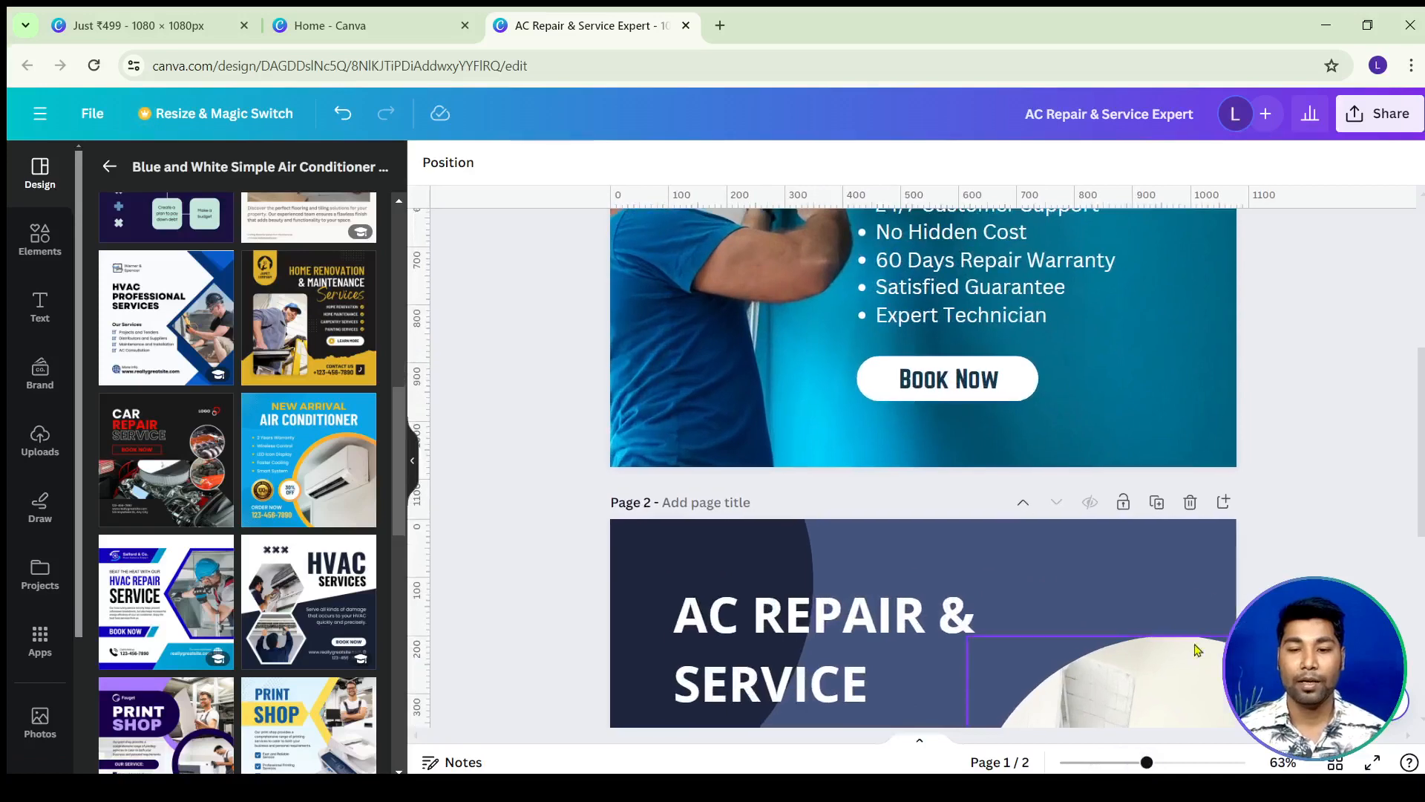
{"action": "scroll", "coordinate": [1279, 487], "scroll_direction": "up", "scroll_amount": 3}
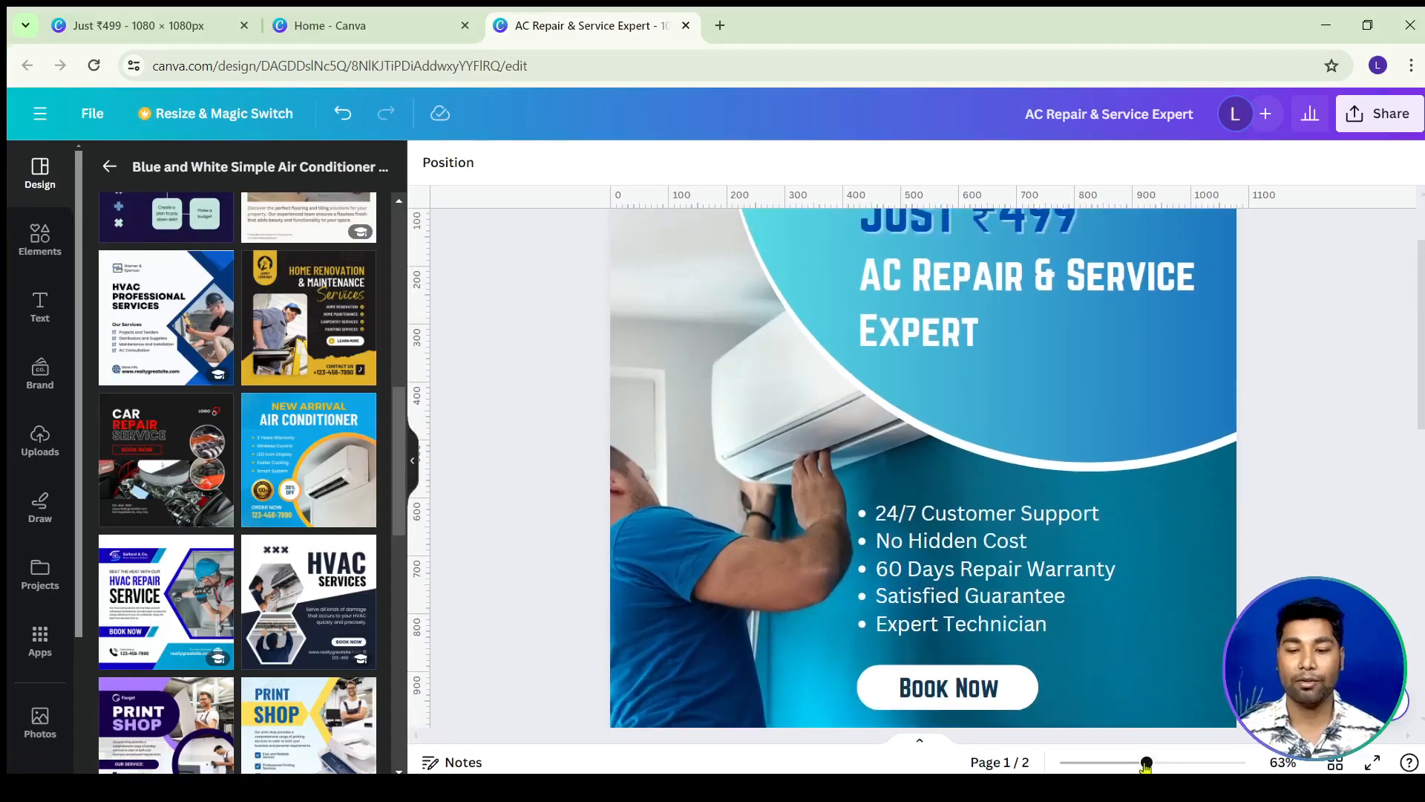
{"action": "left_click_drag", "start_coordinate": [1147, 762], "coordinate": [1125, 763]}
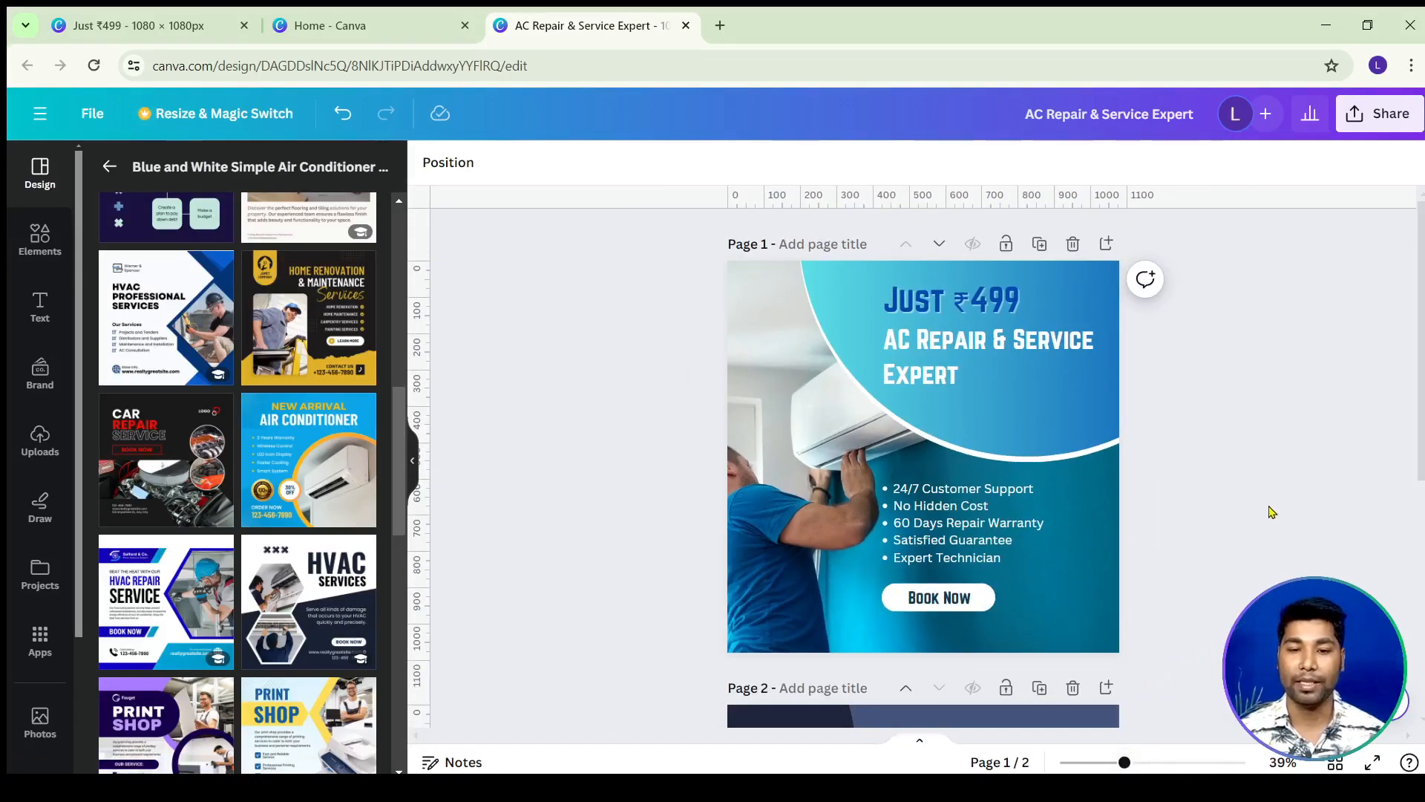
{"action": "scroll", "coordinate": [1244, 479], "scroll_direction": "down", "scroll_amount": 5}
{"action": "scroll", "coordinate": [1244, 479], "scroll_direction": "up", "scroll_amount": 5}
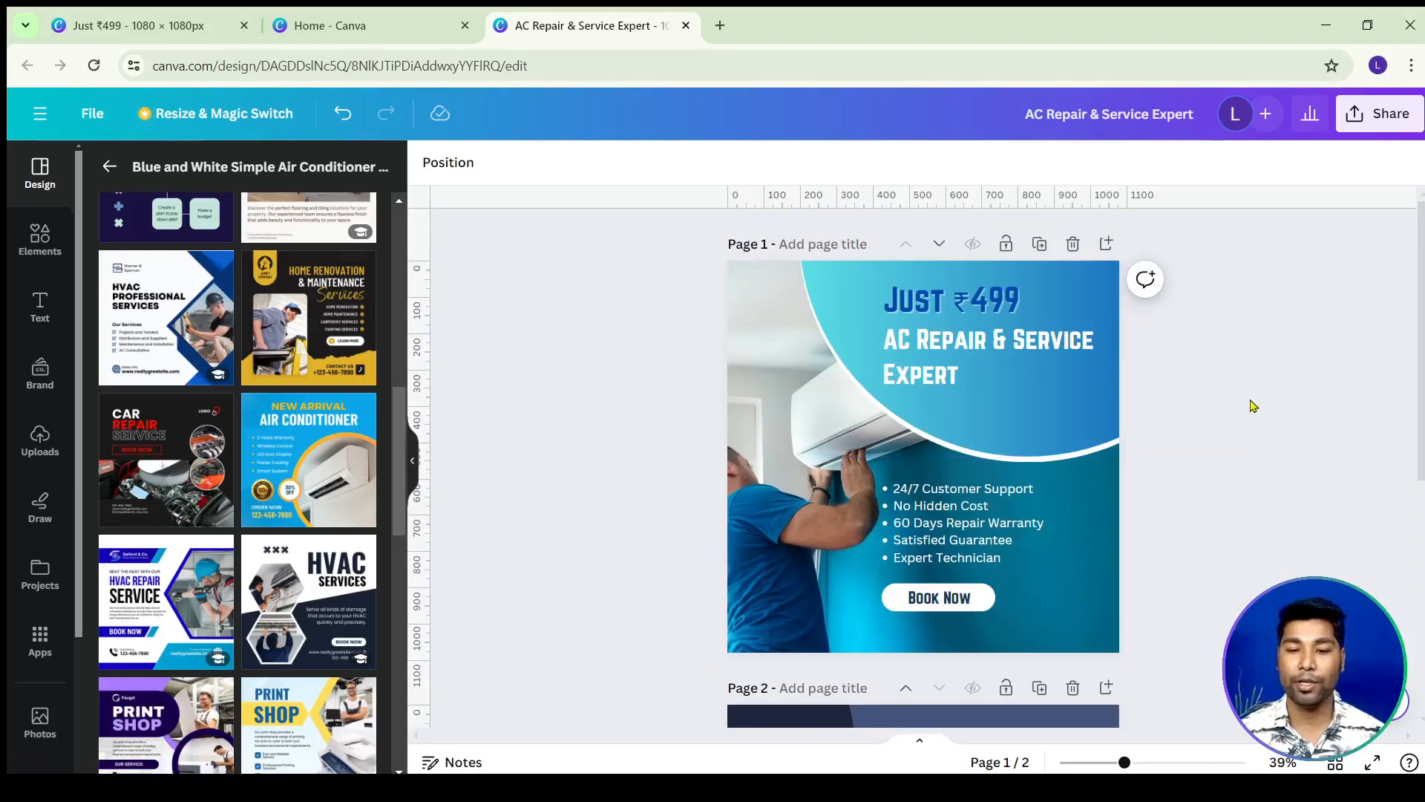
{"action": "scroll", "coordinate": [1265, 403], "scroll_direction": "down", "scroll_amount": 2}
{"action": "scroll", "coordinate": [1266, 404], "scroll_direction": "down", "scroll_amount": 5}
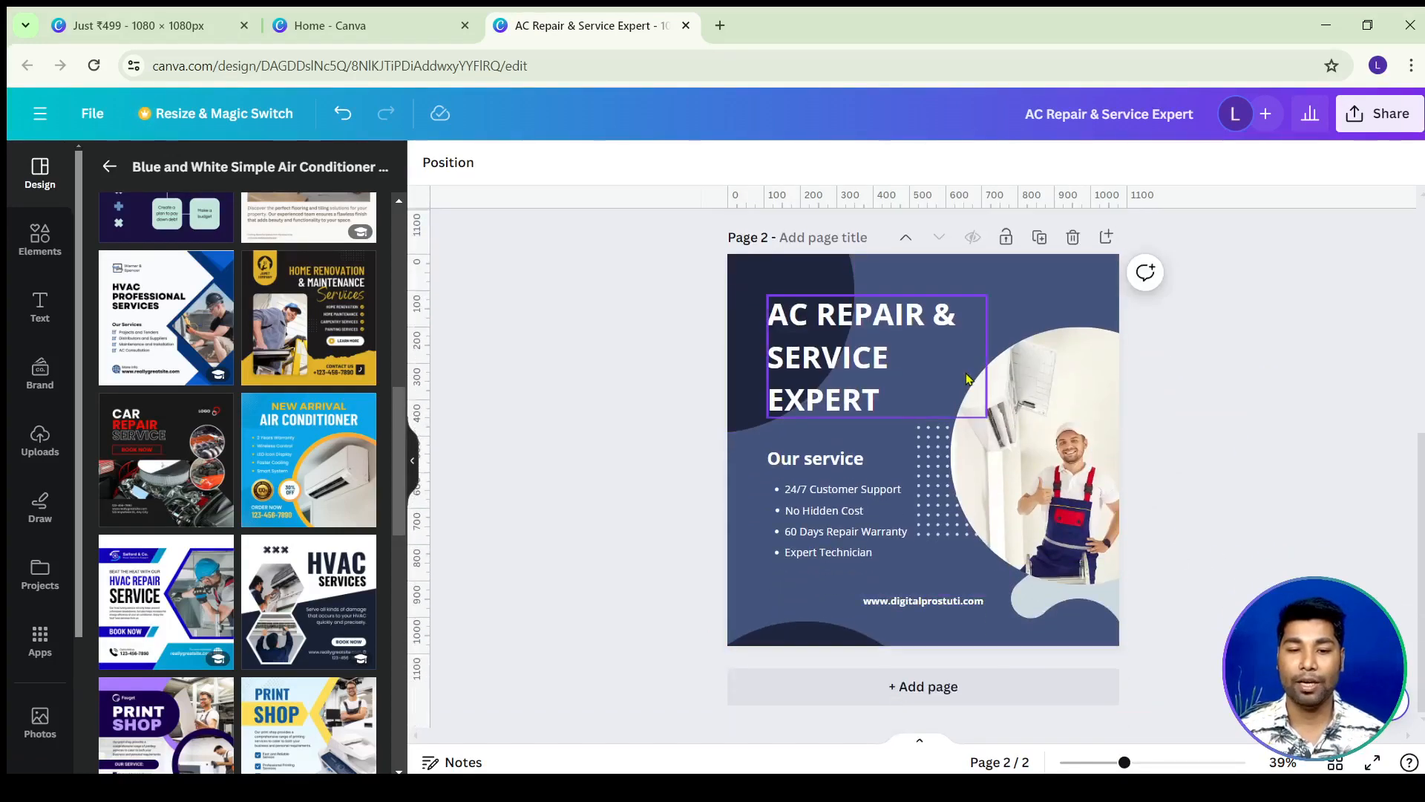